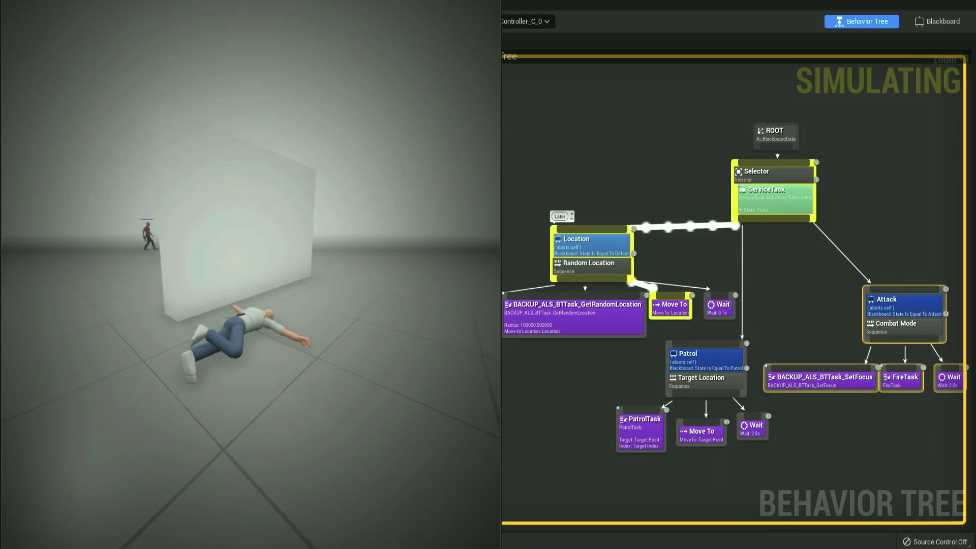
Show the Gameplay Debugger overlay to inspect the enemy AI's running behavior tree.
key(apostrophe)
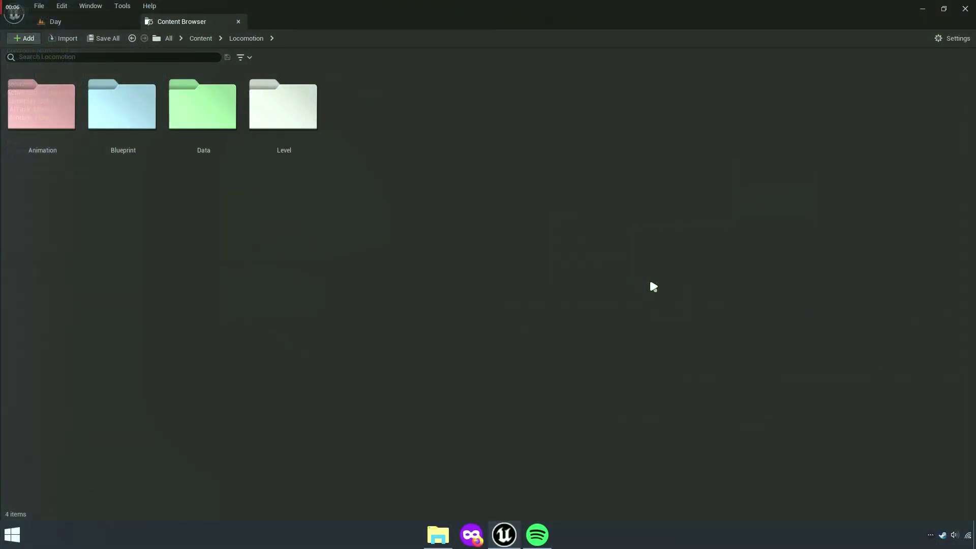
Browse into Blueprint > Ai > Data and open the ALS_AI_Controller Blueprint's Event Graph.
double_click(124, 145)
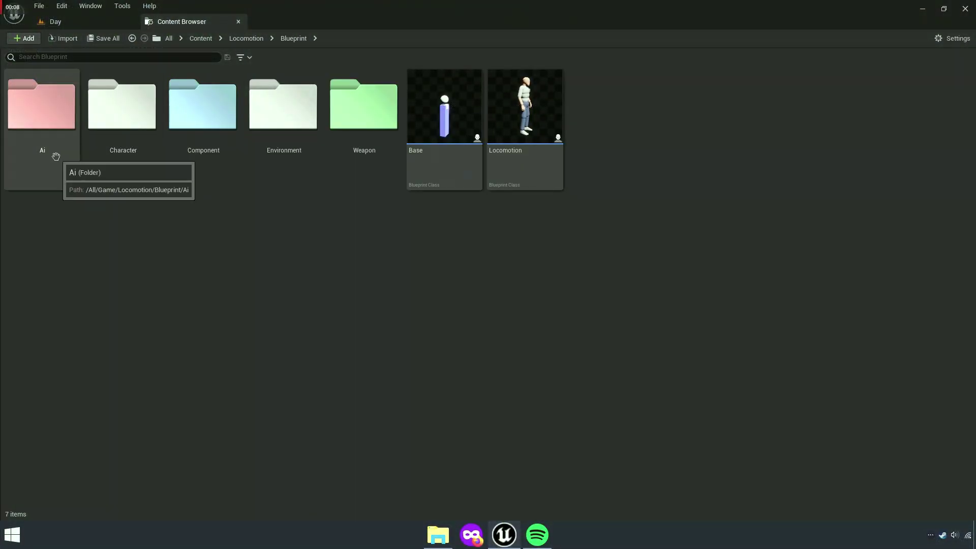
double_click(55, 155)
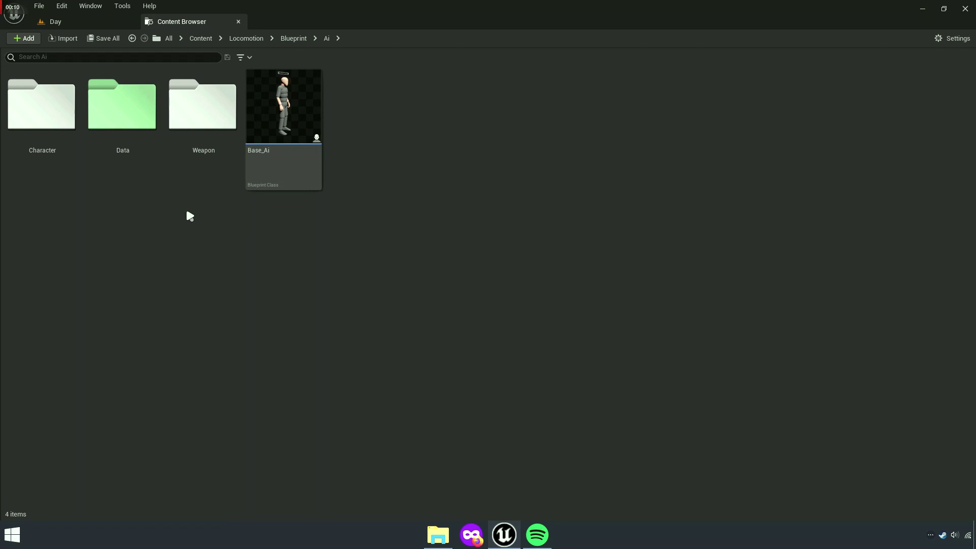
double_click(133, 172)
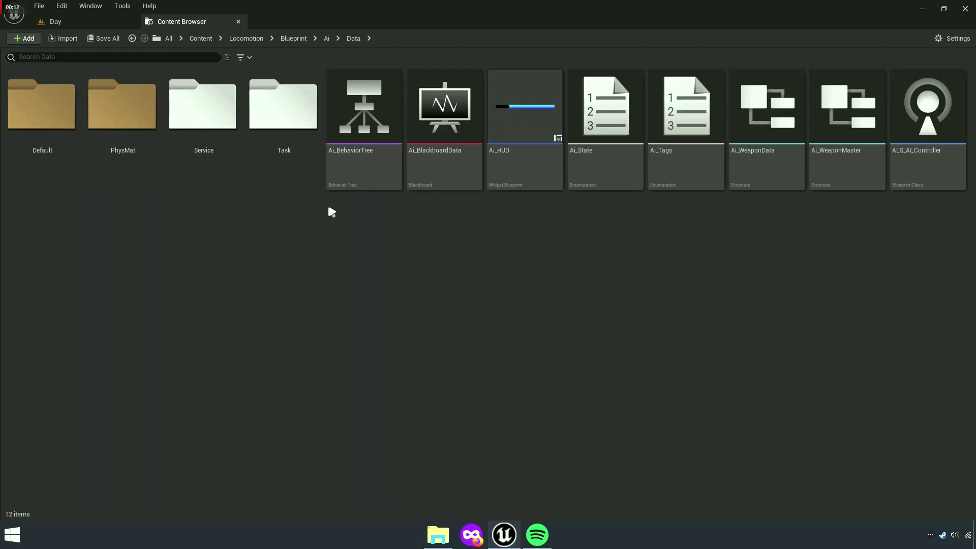
click(351, 187)
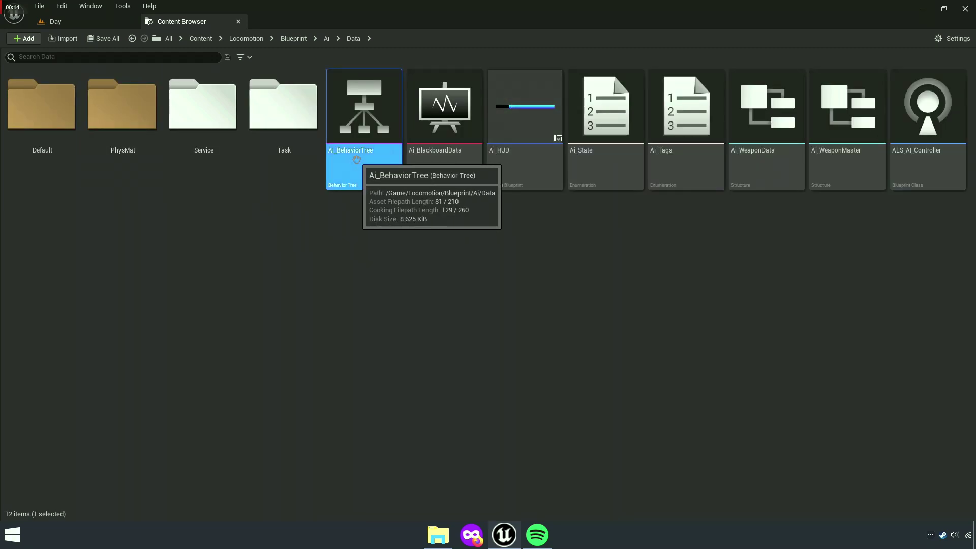
click(398, 251)
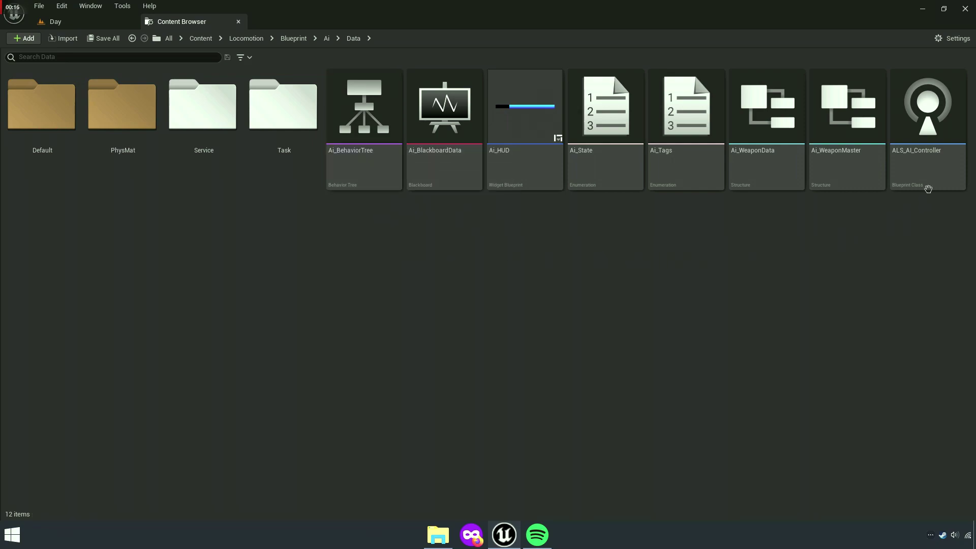
click(938, 171)
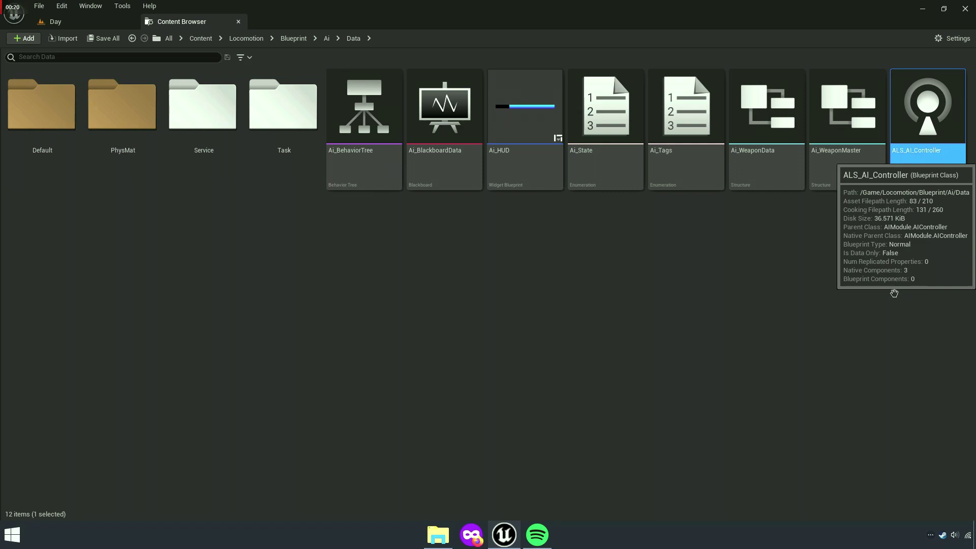
key(Return)
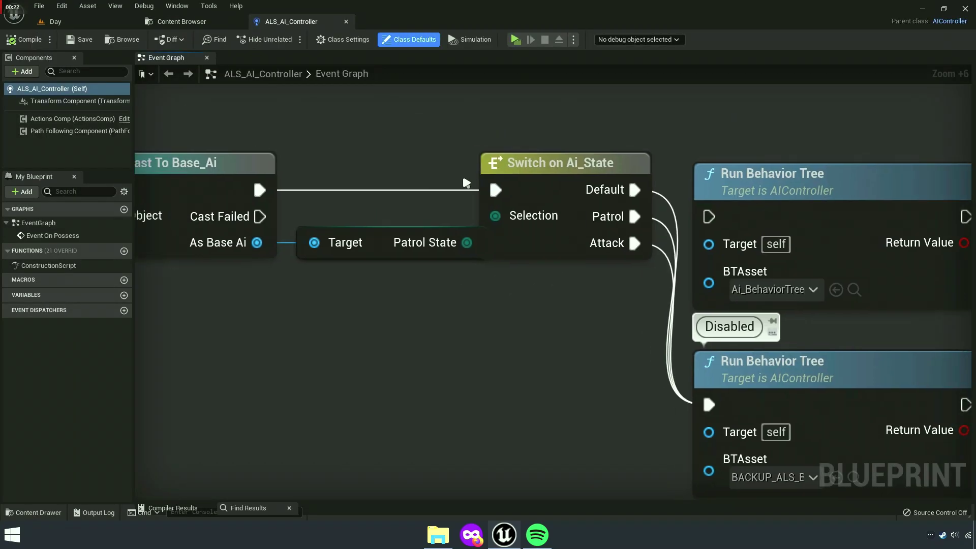
Wire Switch on Ai_State's Default, Patrol and Attack outputs into the upper Run Behavior Tree node.
scroll(466, 182, down, 5)
mouse_move(402, 187)
right_down()
mouse_move(594, 227)
mouse_move(329, 117)
right_up()
scroll(335, 349, up, 6)
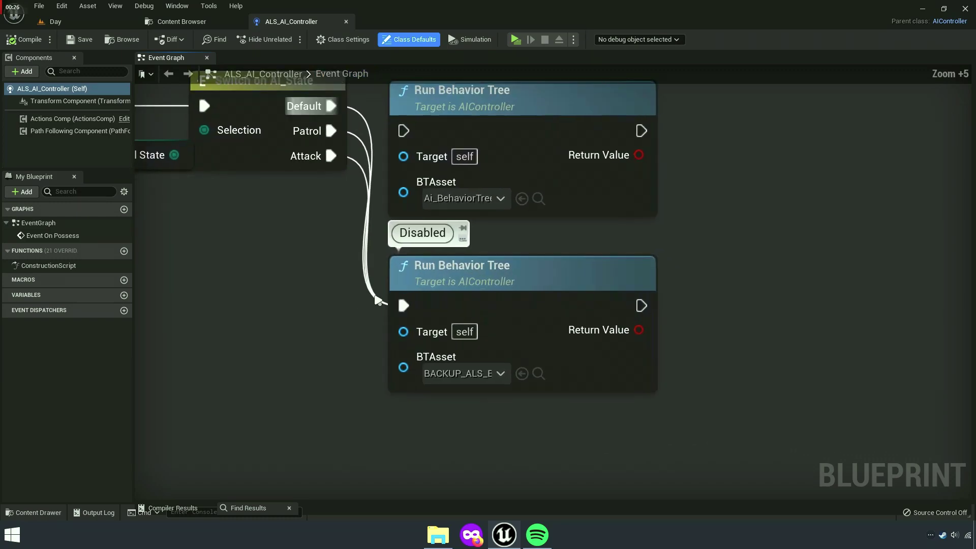
mouse_move(335, 349)
right_down()
mouse_move(410, 363)
mouse_move(408, 424)
right_up()
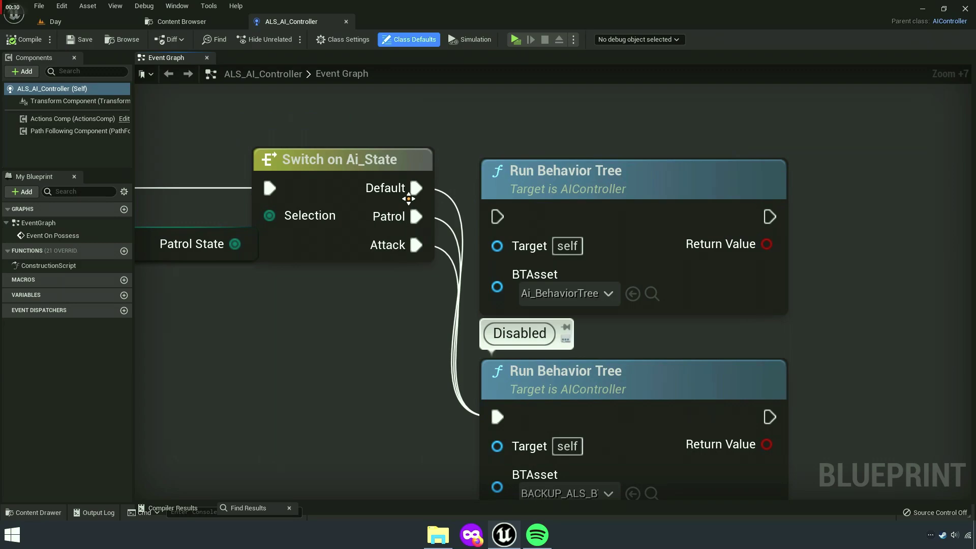
drag(416, 189, 497, 217)
drag(416, 217, 497, 217)
drag(416, 245, 507, 226)
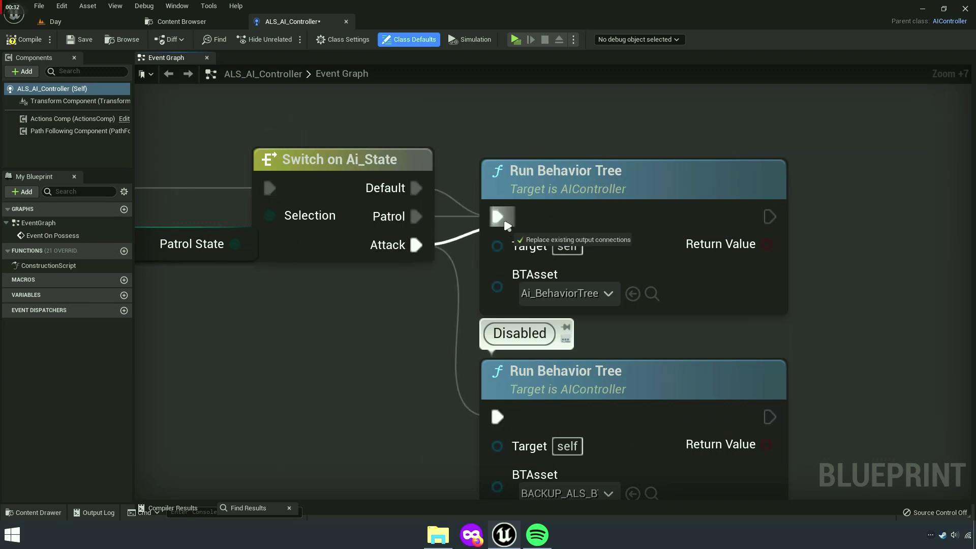
mouse_move(507, 225)
right_down()
mouse_move(718, 331)
mouse_move(600, 351)
right_up()
scroll(697, 352, down, 3)
scroll(436, 278, up, 4)
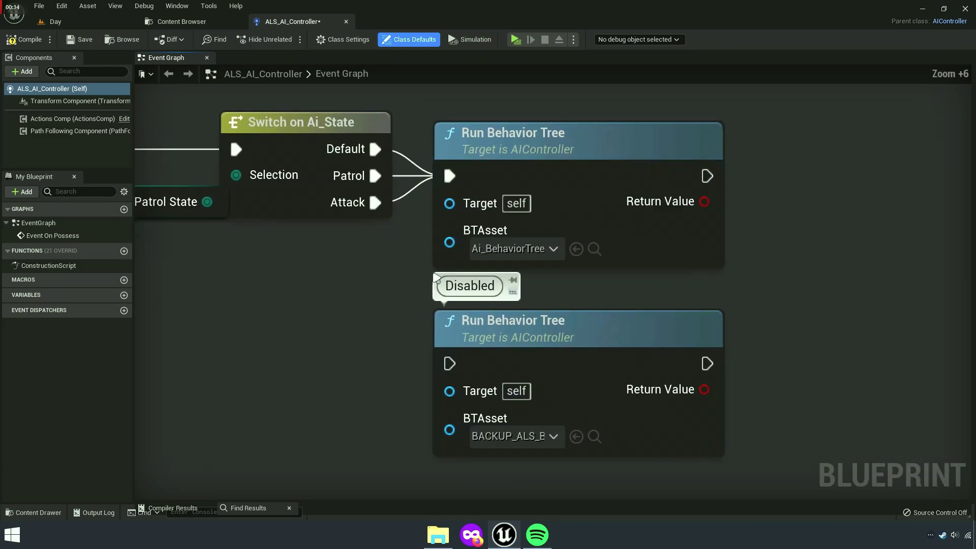
Open Ai_BehaviorTree in a docked editor tab and save the modified ALS_AI_Controller.
click(594, 249)
double_click(356, 127)
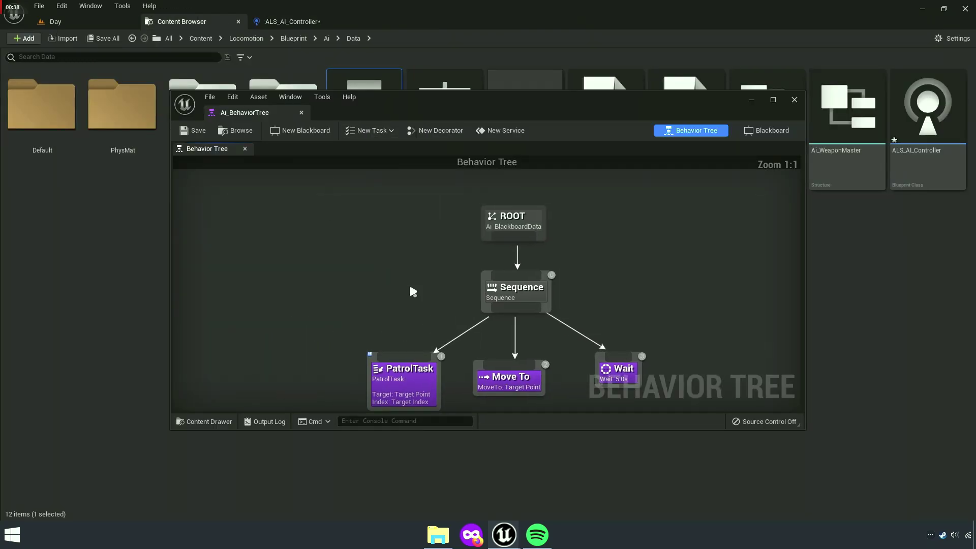
drag(239, 112, 386, 21)
click(178, 23)
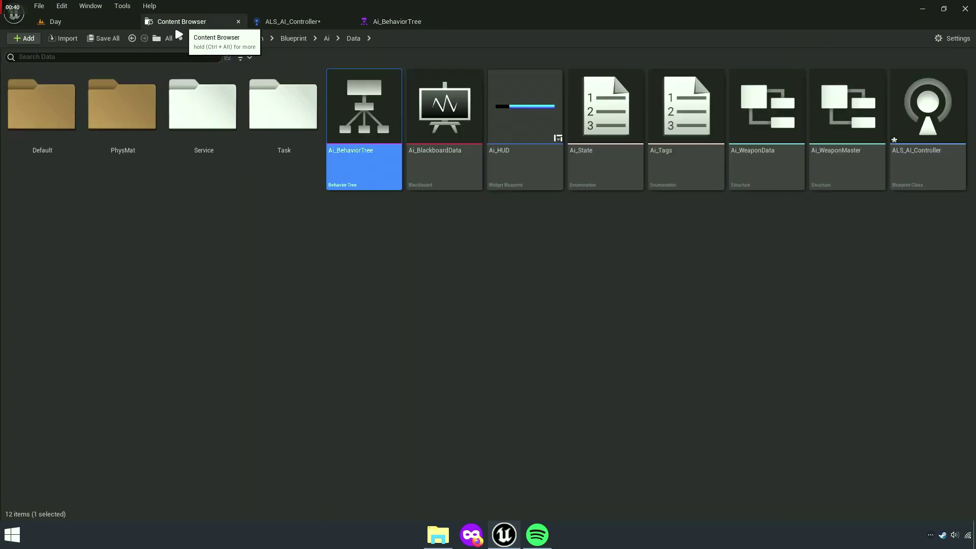
click(111, 44)
click(585, 380)
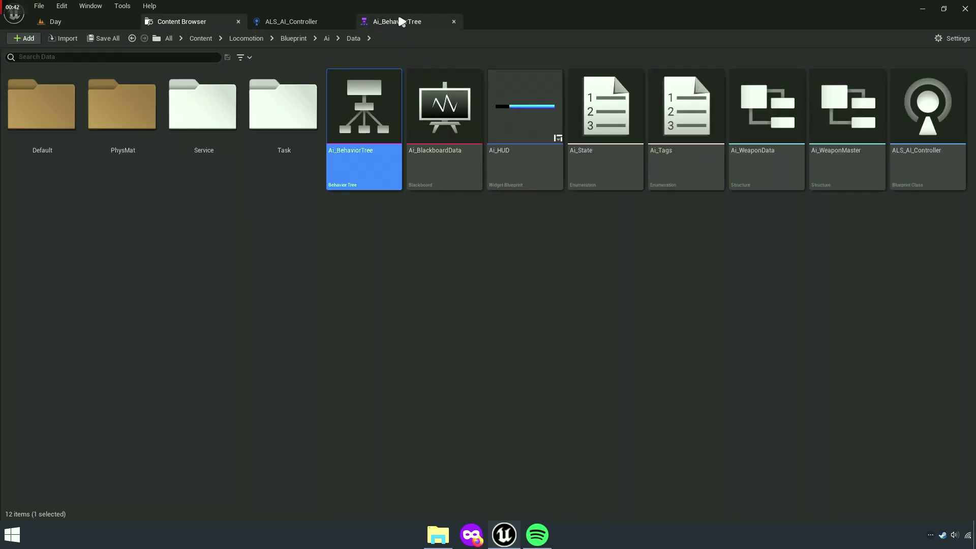
Rearrange the behavior tree, moving ROOT up and away from the Sequence.
drag(401, 21, 278, 21)
mouse_move(428, 311)
right_down()
mouse_move(467, 413)
mouse_move(443, 387)
right_up()
scroll(270, 395, up, 4)
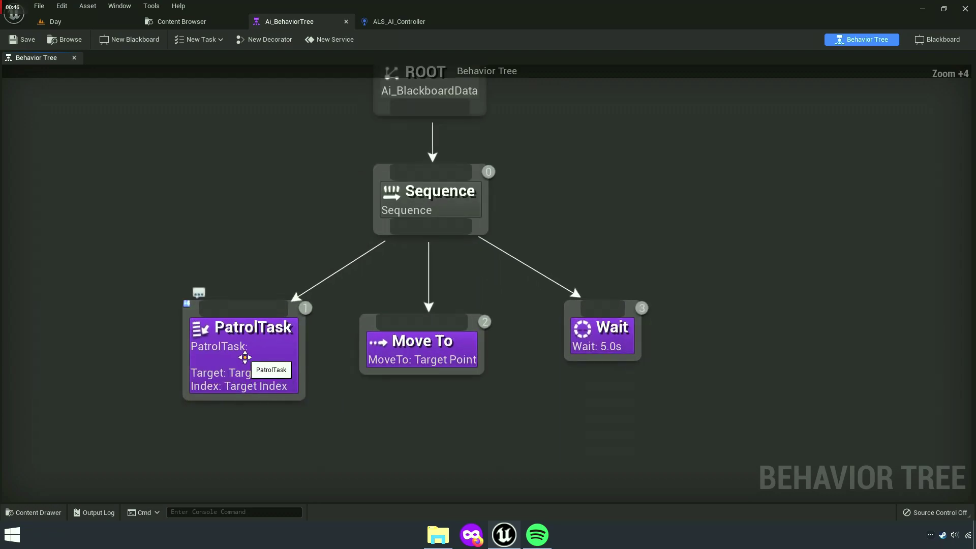
mouse_move(603, 374)
right_down()
mouse_move(460, 413)
mouse_move(560, 452)
right_up()
drag(564, 411, 549, 411)
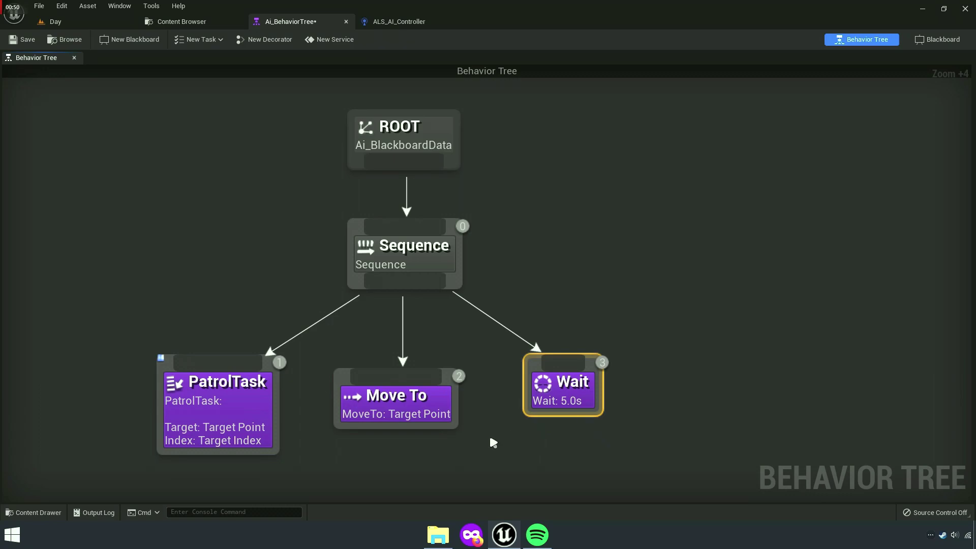
right_drag(528, 450, 429, 486)
scroll(429, 486, down, 4)
mouse_move(354, 293)
mouse_down()
mouse_move(577, 218)
mouse_move(565, 214)
mouse_move(567, 240)
mouse_up()
scroll(580, 280, up, 4)
Add a Selector under ROOT and link it down to the patrol Sequence.
text(sele)
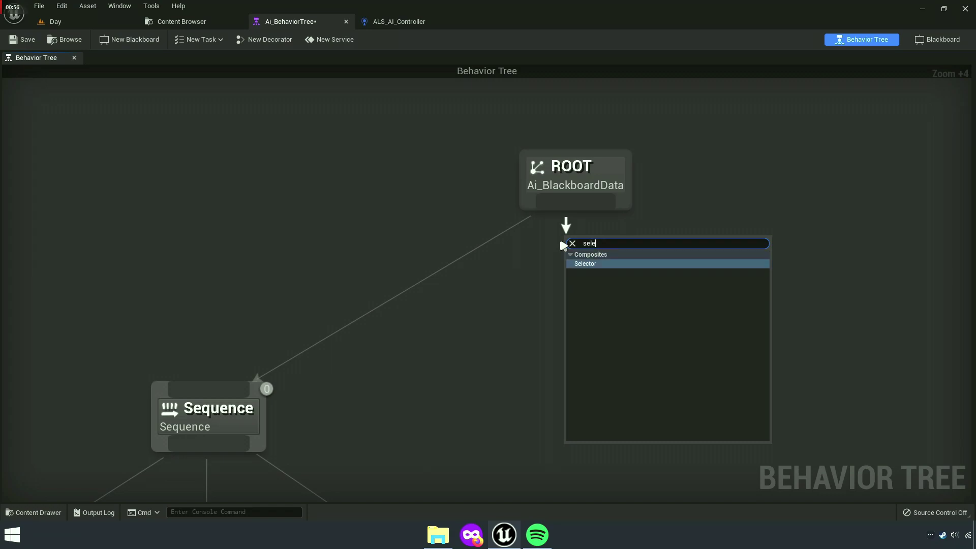
text(ctor)
click(594, 266)
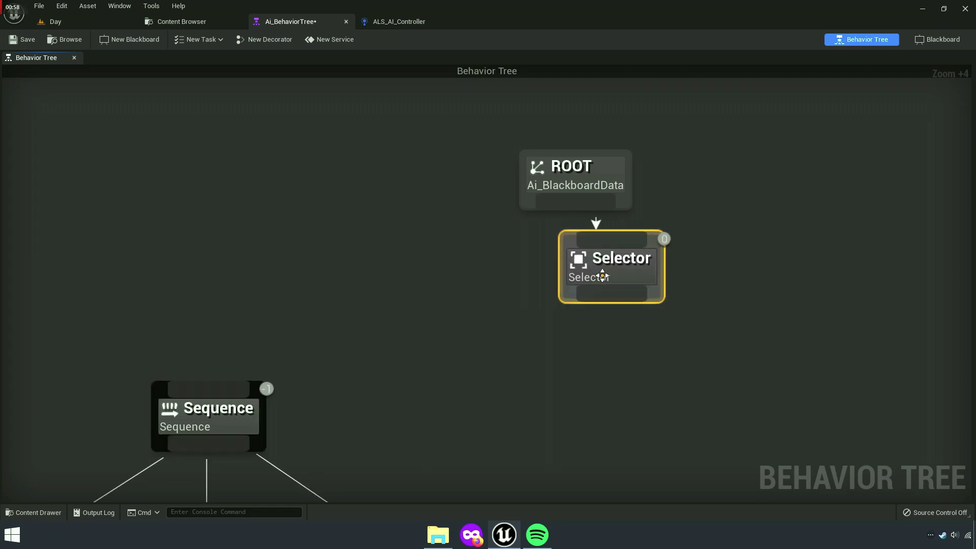
scroll(503, 266, up, 3)
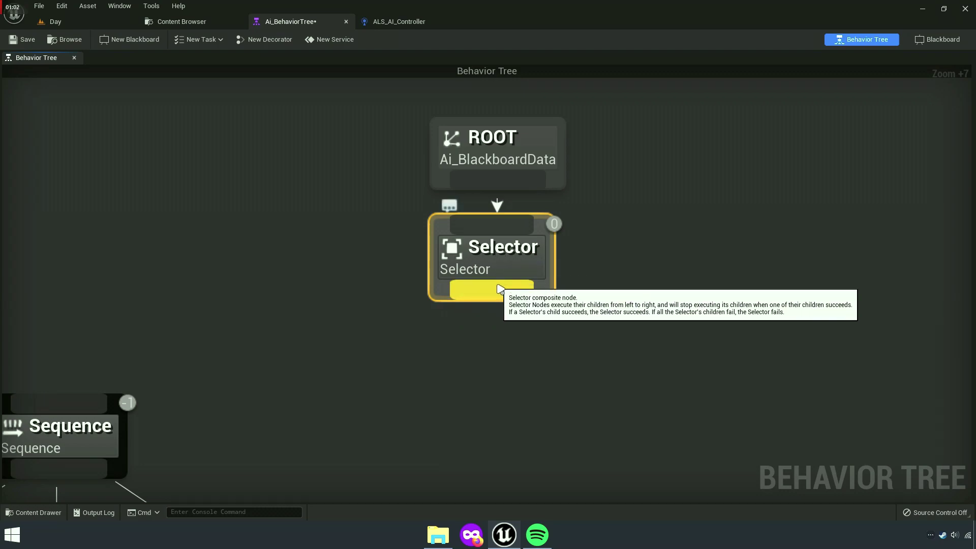
mouse_move(499, 290)
mouse_down()
mouse_move(201, 417)
mouse_move(325, 335)
mouse_up()
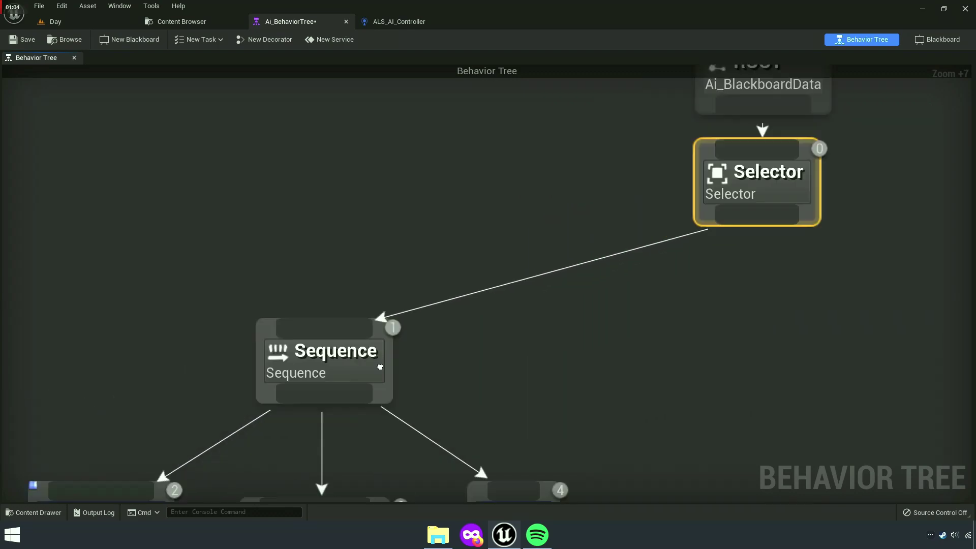
scroll(486, 359, down, 5)
right_drag(347, 368, 516, 329)
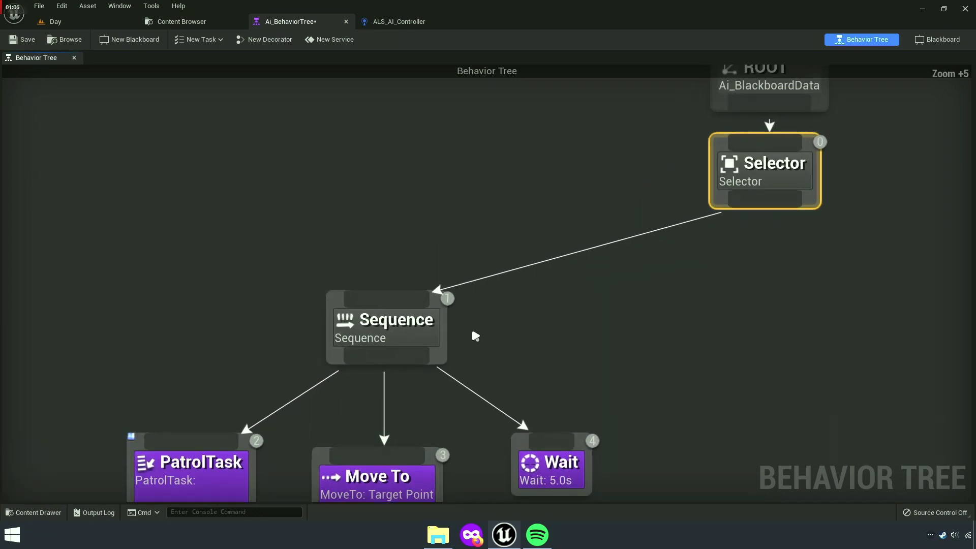
click(384, 320)
scroll(478, 322, up, 5)
right_drag(744, 325, 474, 403)
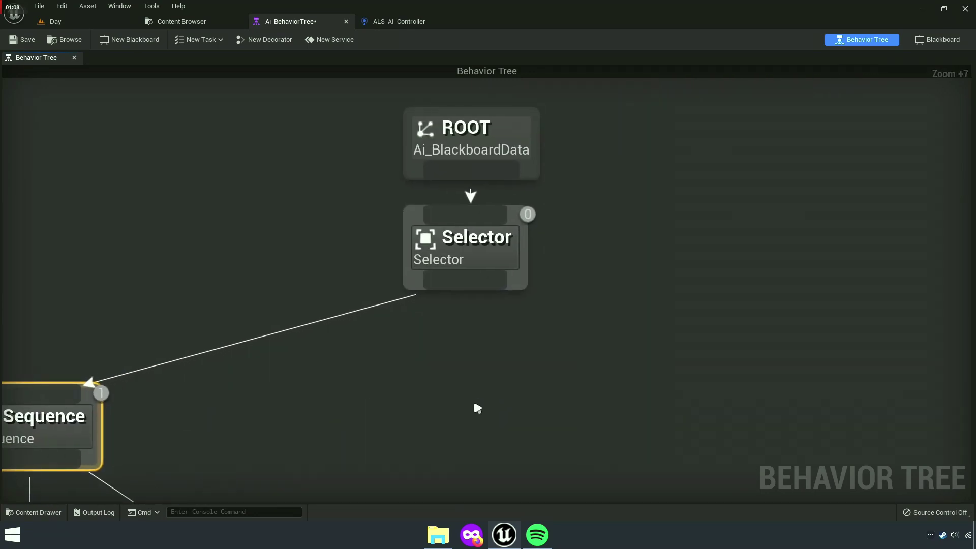
click(468, 252)
right_click(469, 253)
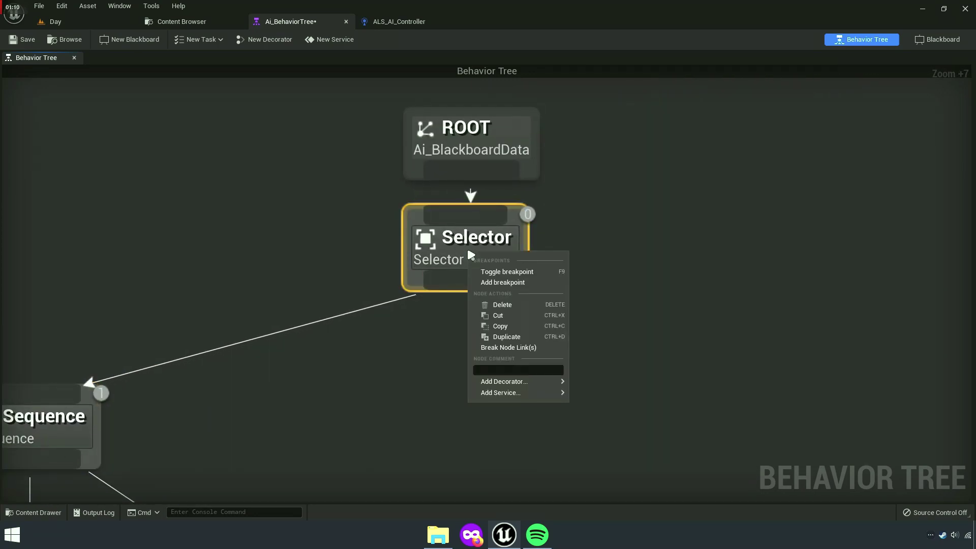
click(418, 353)
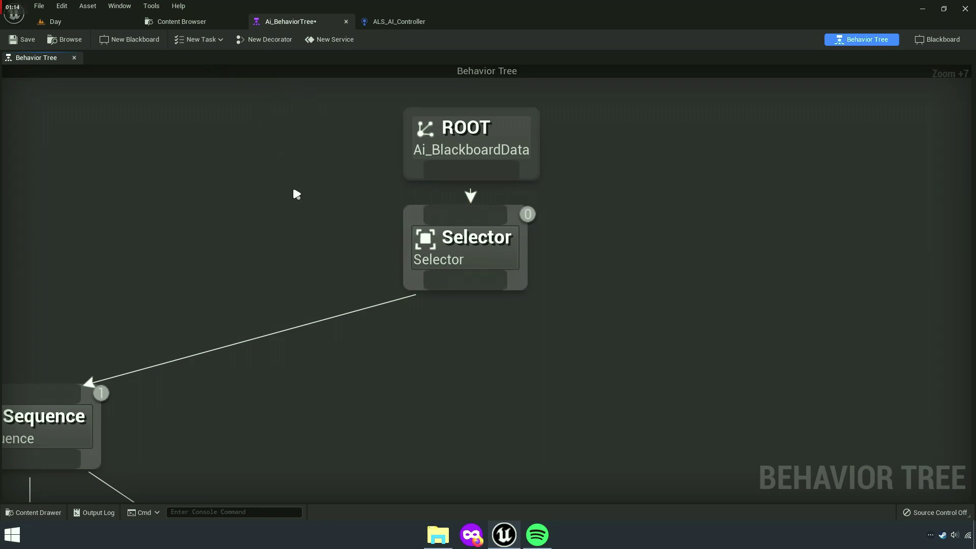
Create a new Blueprint service named ServiceTask in the Ai/Data/Service folder.
click(335, 41)
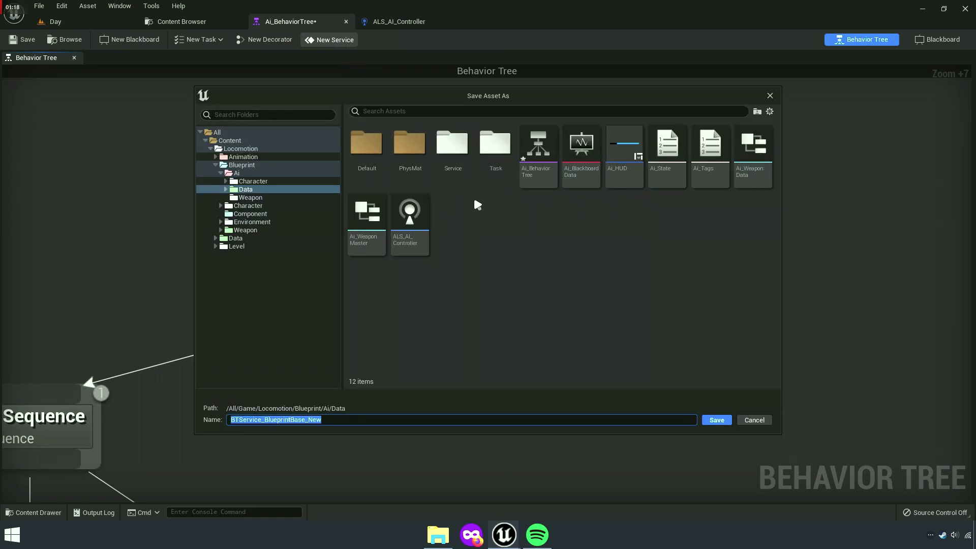
double_click(464, 182)
text(ServiceTask)
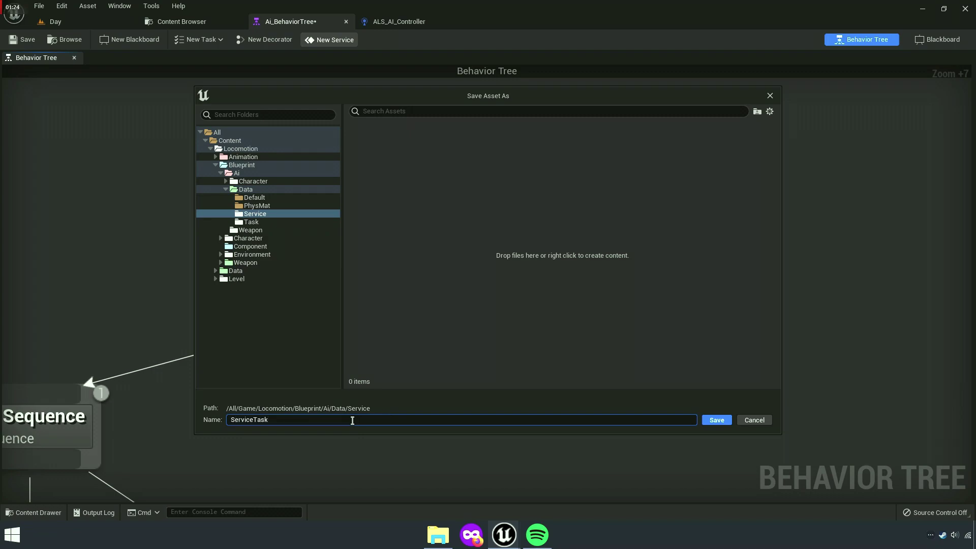
click(712, 418)
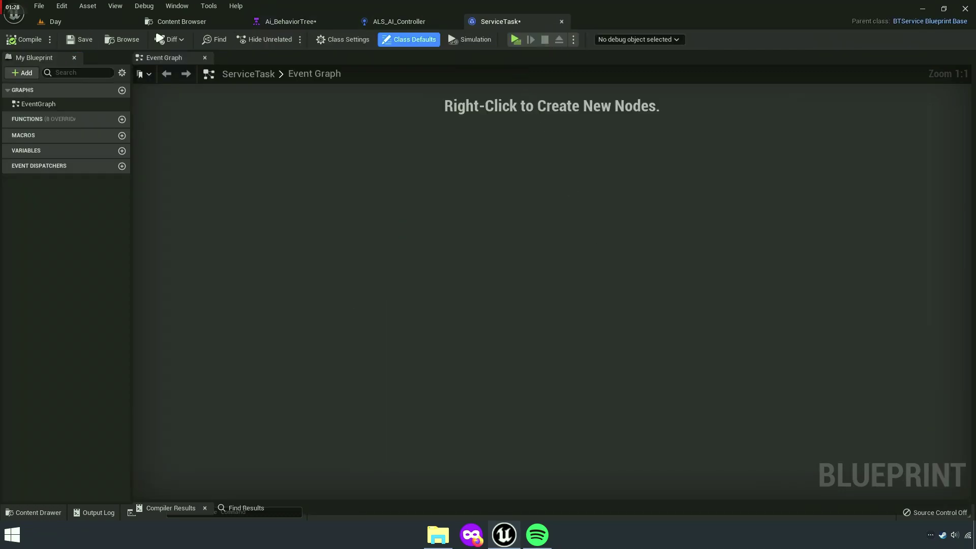
Save all modified assets and open the Service folder.
click(194, 28)
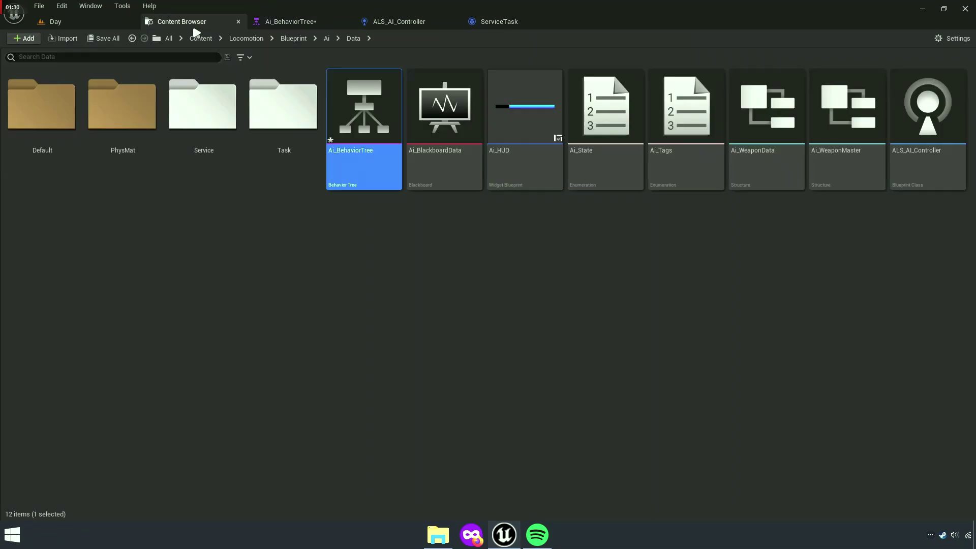
click(112, 40)
click(570, 386)
click(420, 320)
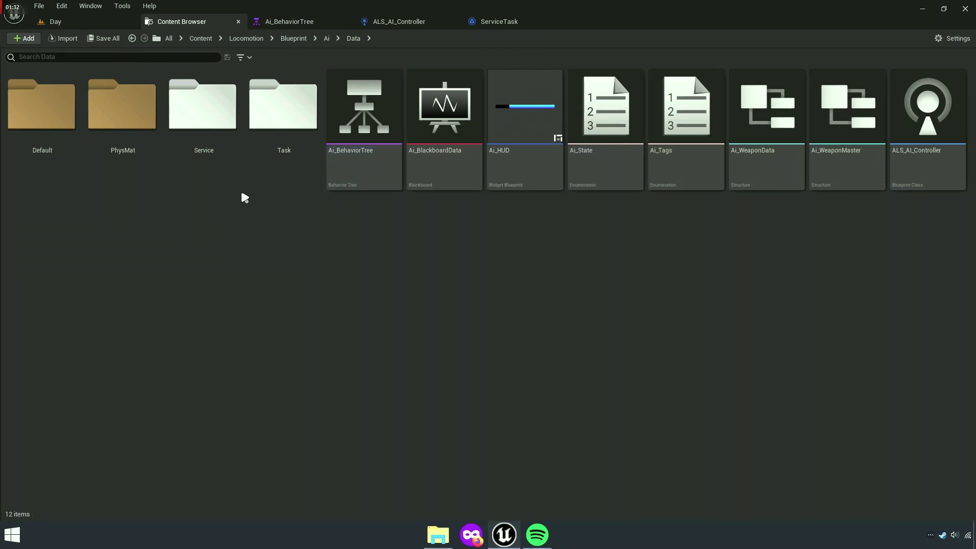
double_click(223, 187)
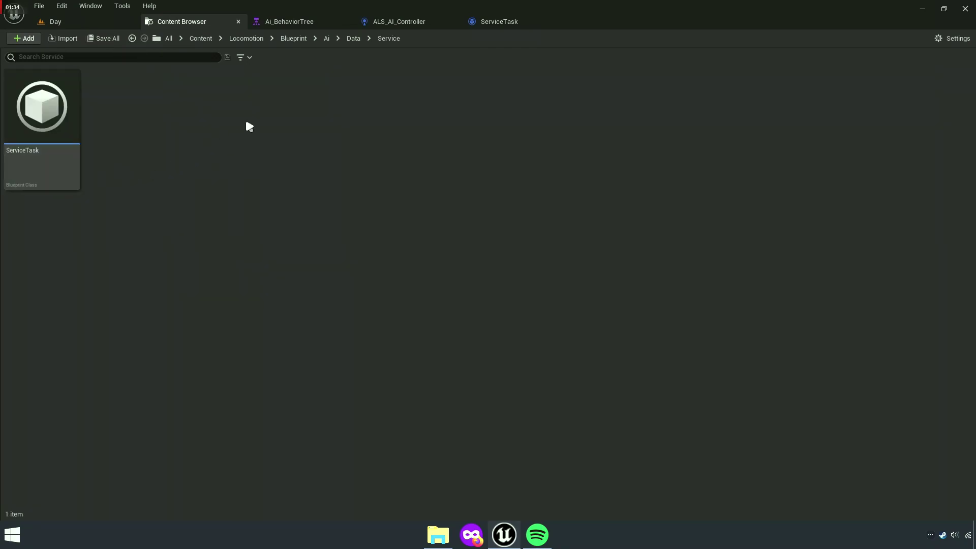
Close the ALS_AI_Controller Blueprint and show ServiceTask's Event Graph.
click(441, 25)
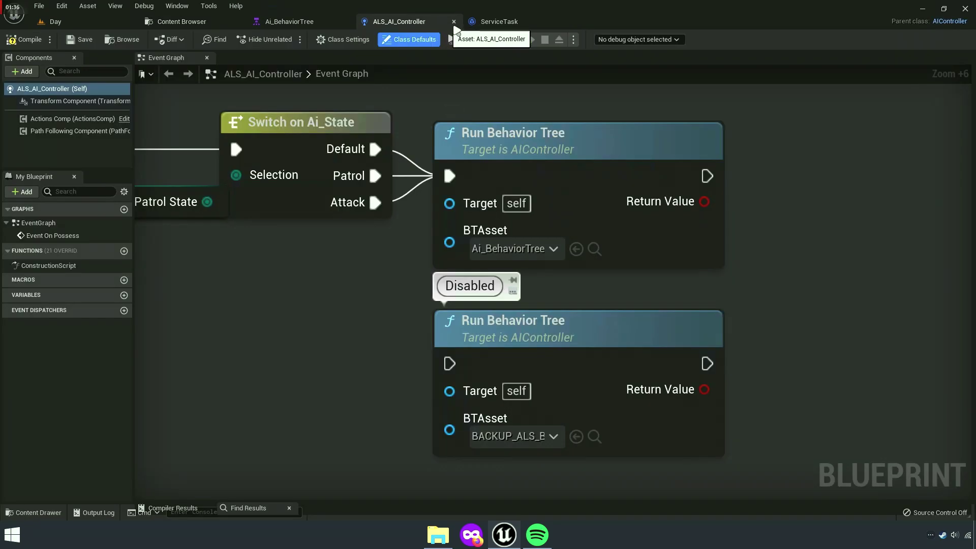
click(454, 22)
click(416, 23)
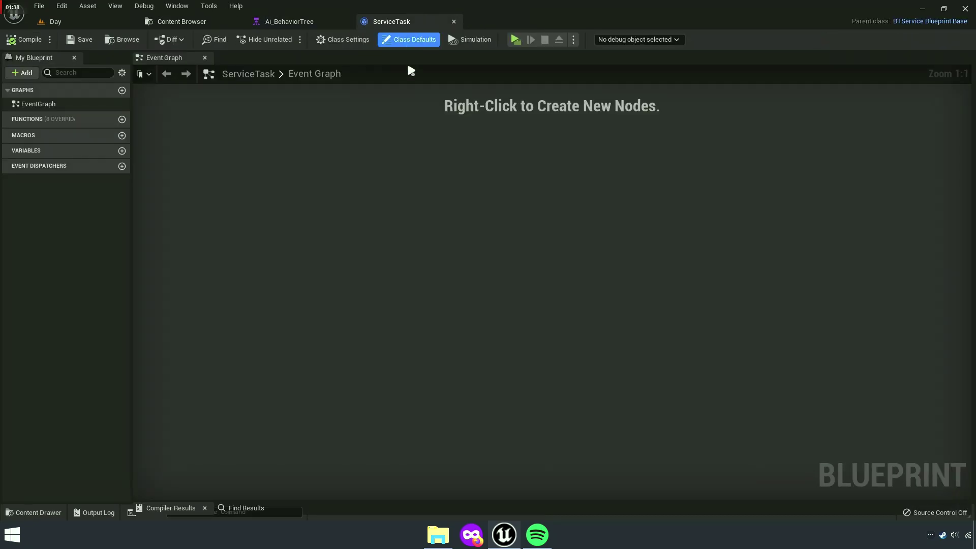
Add an Event Receive Tick AI node to the ServiceTask graph.
right_click(372, 210)
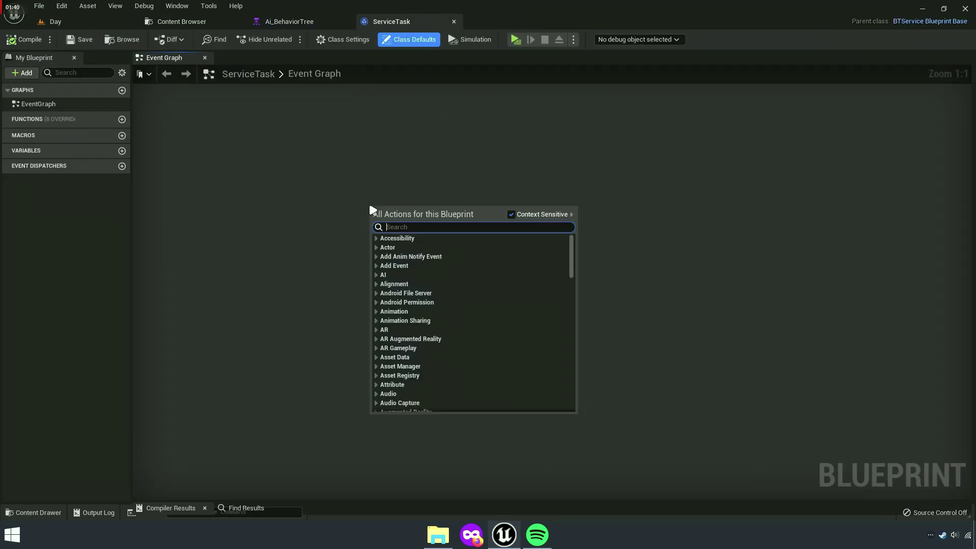
text(eventy )
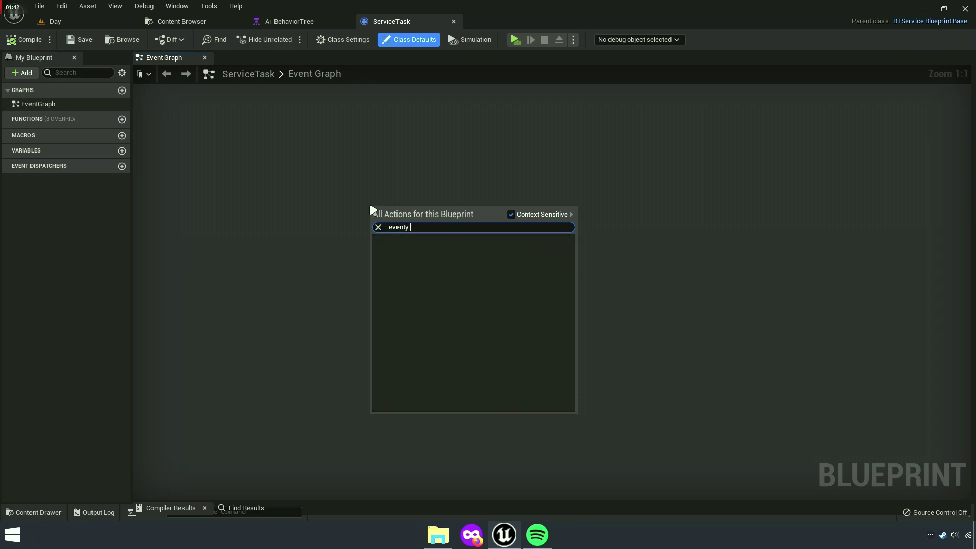
text(t)
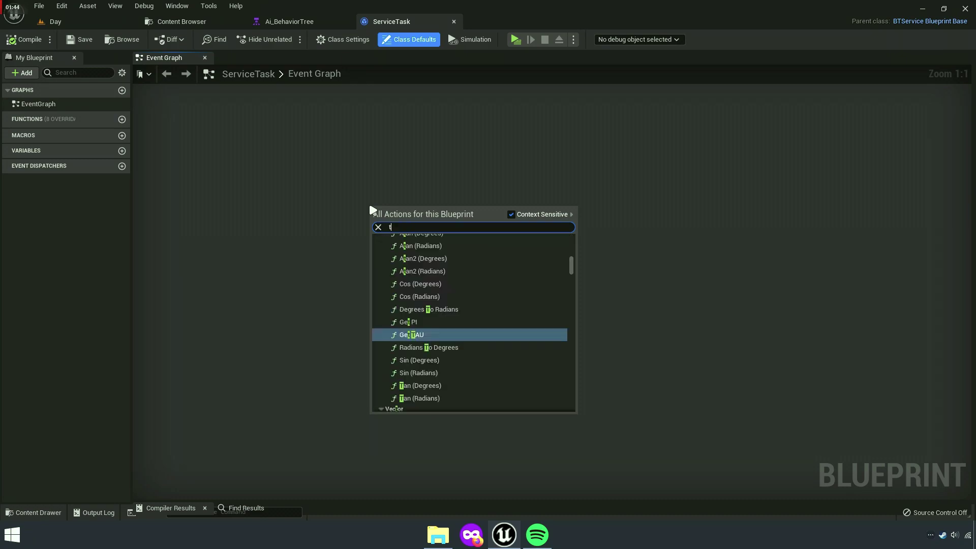
text(ick ai)
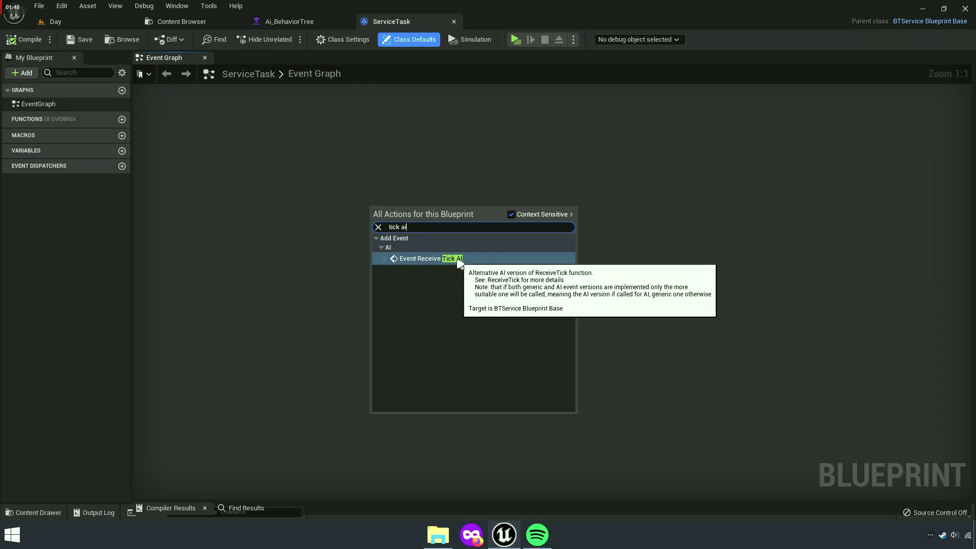
click(432, 258)
scroll(426, 282, up, 7)
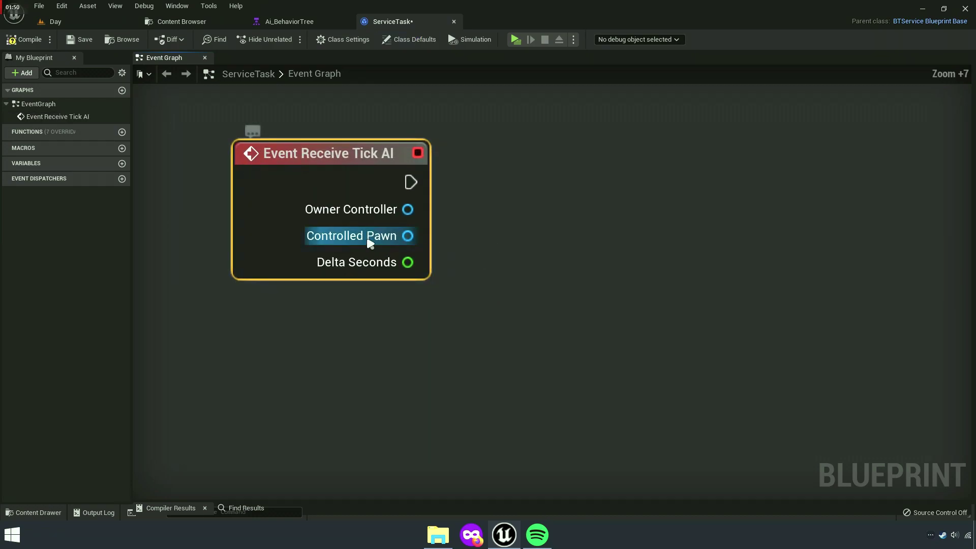
Cast the event's Controlled Pawn to Base_Ai with a Cast To Base_Ai node.
drag(408, 236, 567, 231)
text(cast to)
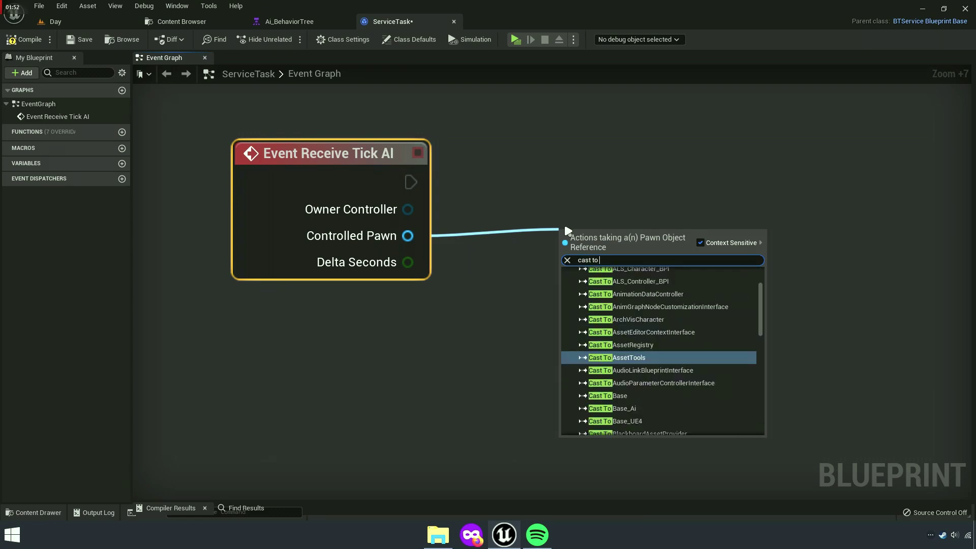
text( base aiu)
key(BackSpace)
key(BackSpace)
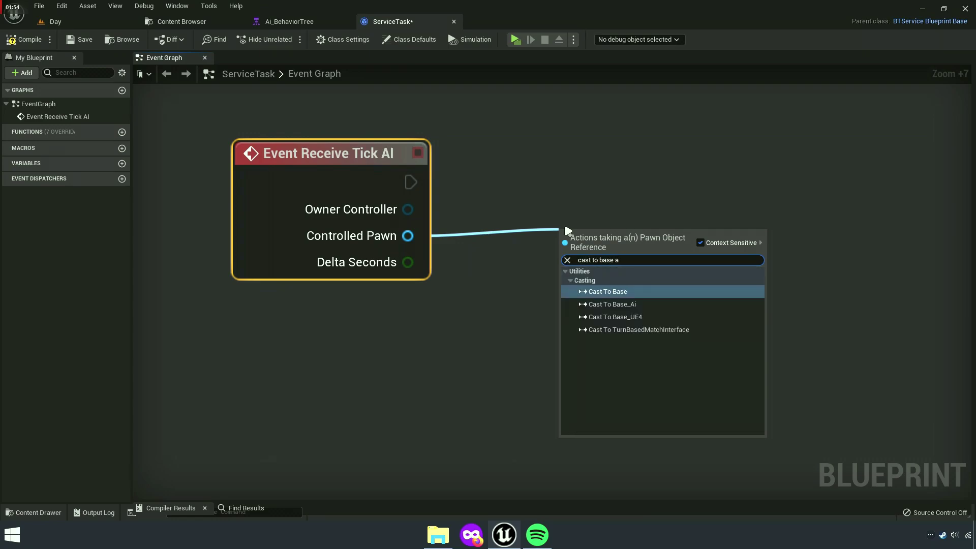
click(605, 291)
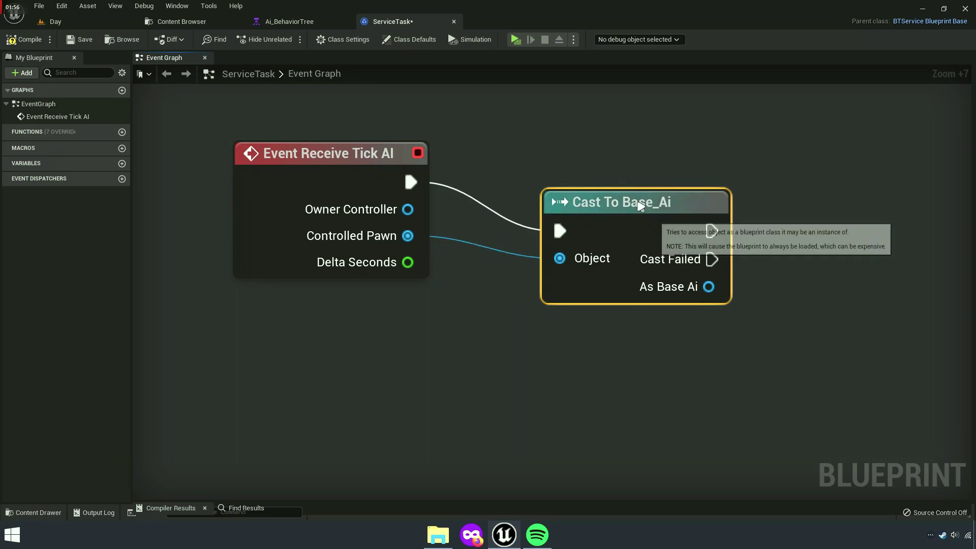
drag(638, 203, 574, 175)
right_drag(573, 175, 487, 212)
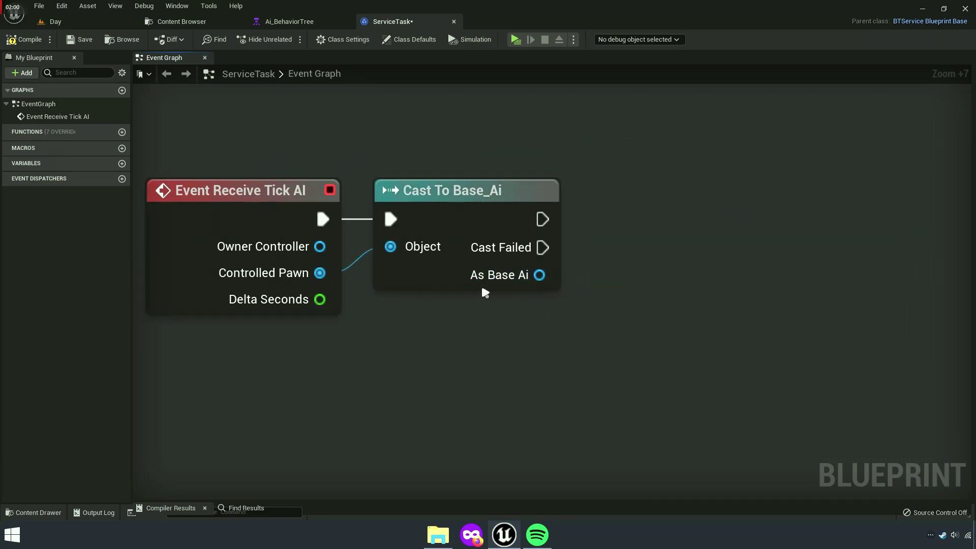
Save all assets and open the Base_Ai blueprint from the Blueprint/Ai folder.
click(193, 21)
click(103, 38)
click(569, 379)
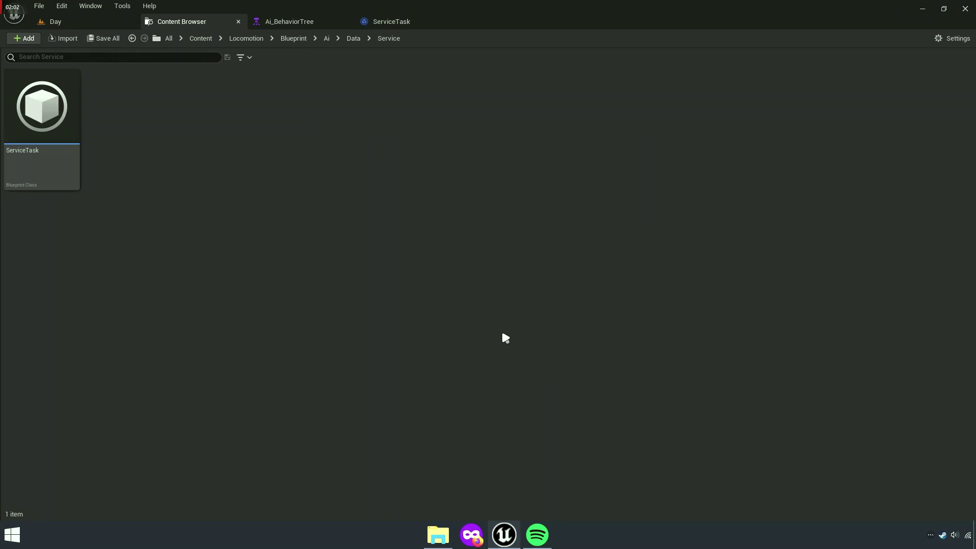
click(300, 40)
double_click(42, 153)
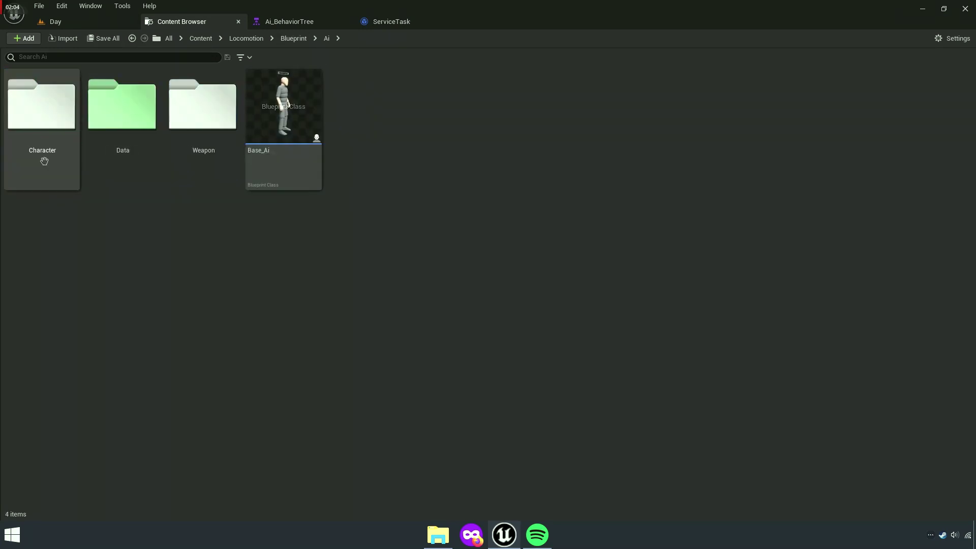
click(284, 185)
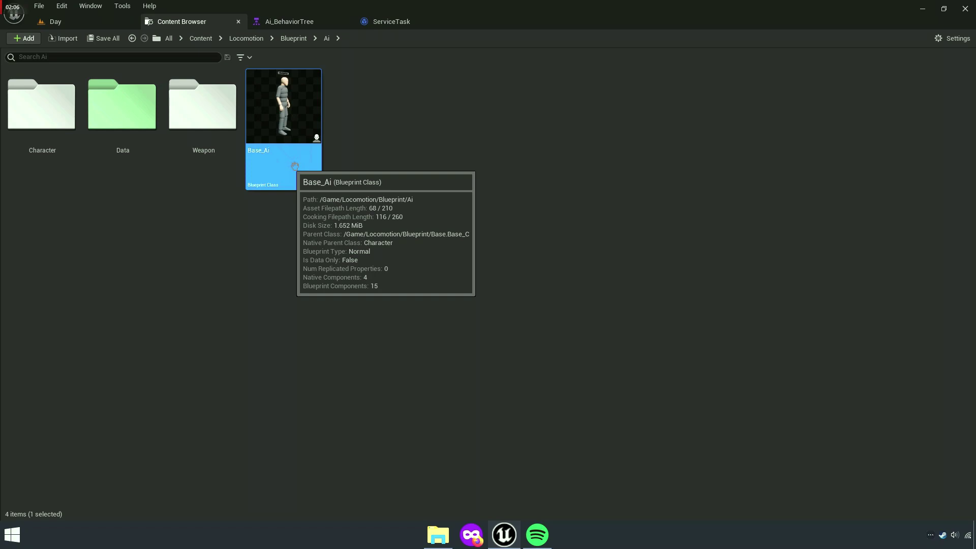
double_click(294, 165)
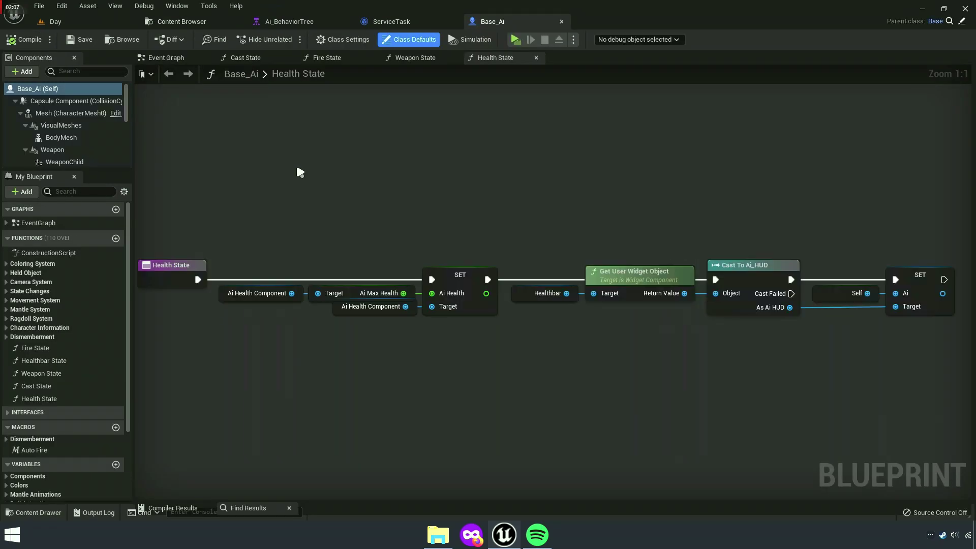
Close Base_Ai's extra graph tabs and collapse the Graphs, Functions and Macros categories.
click(188, 61)
right_click(189, 61)
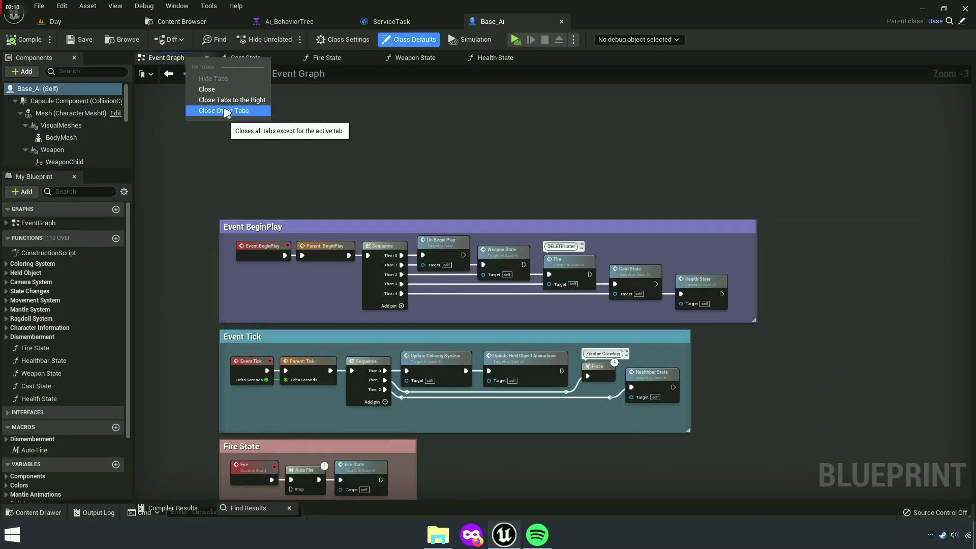
click(221, 110)
click(206, 58)
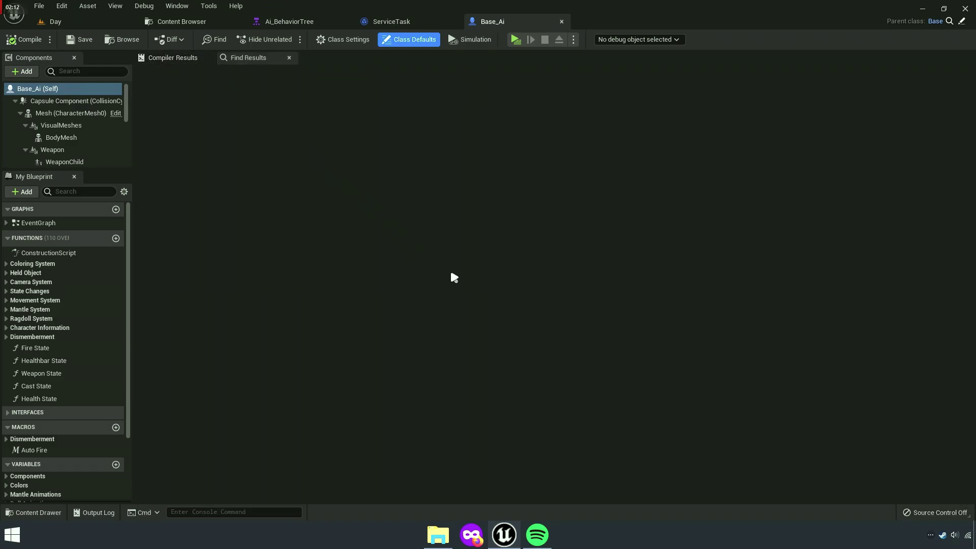
drag(86, 169, 86, 116)
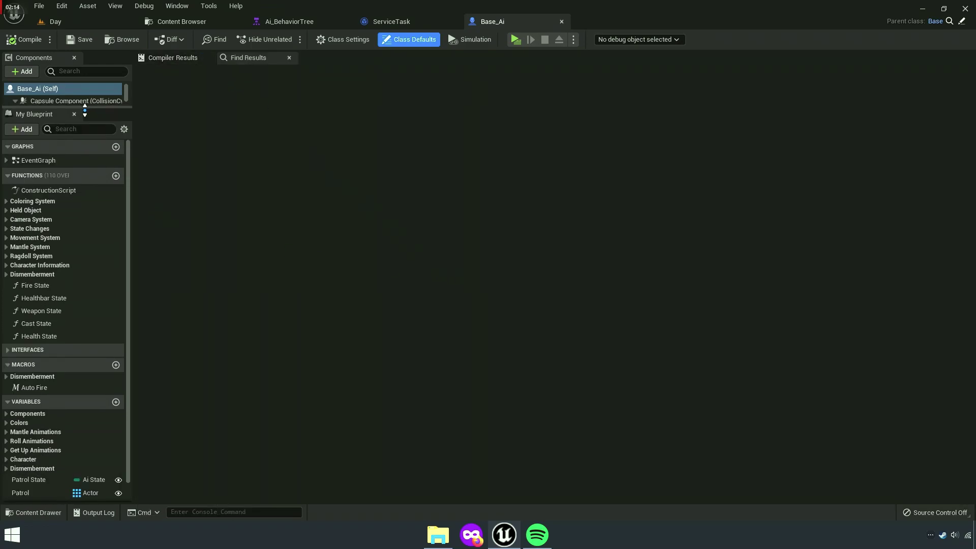
click(46, 184)
click(29, 157)
click(30, 202)
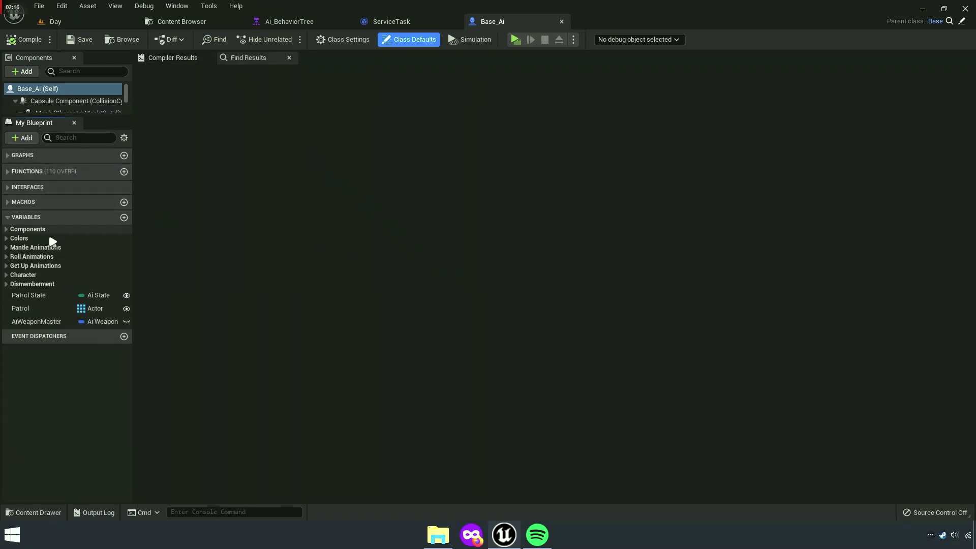
Rename the Patrol State variable to State.
click(35, 298)
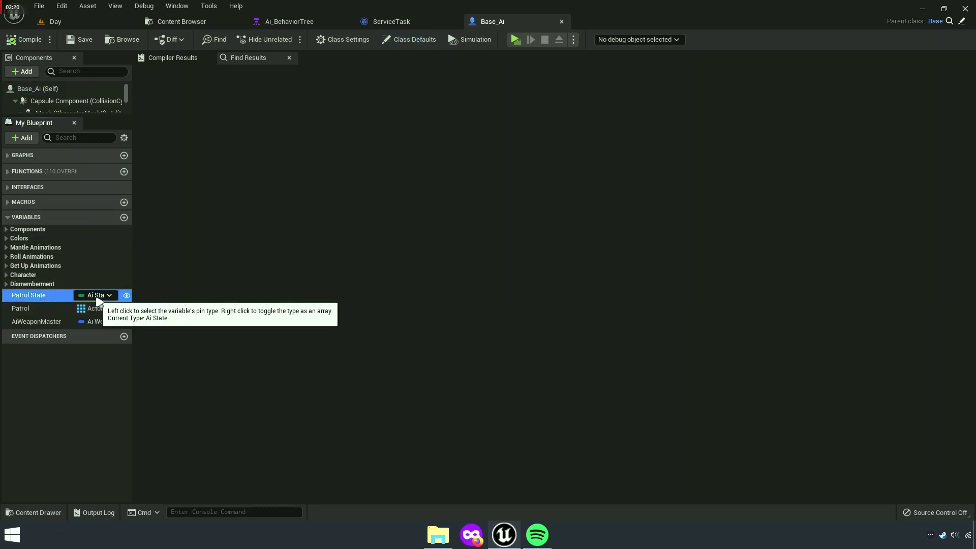
right_click(47, 294)
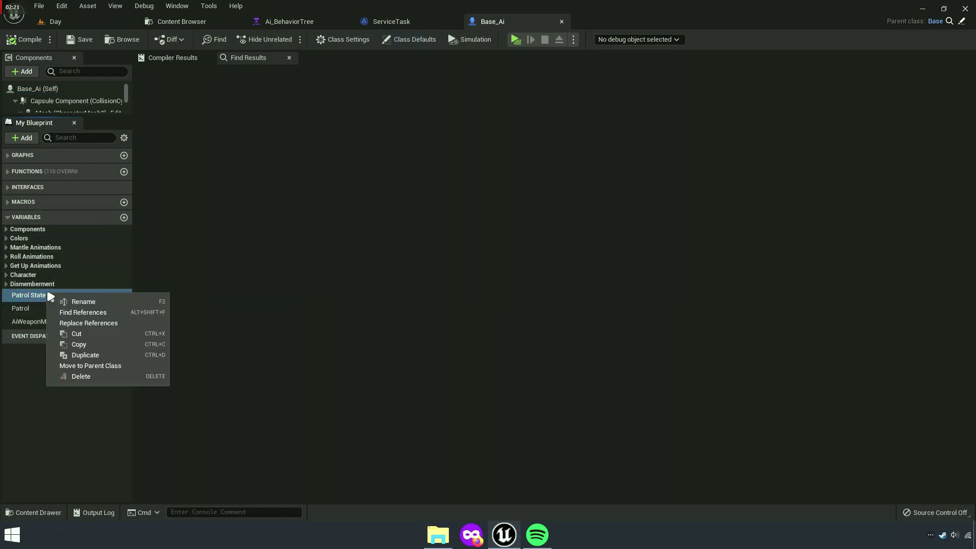
click(80, 303)
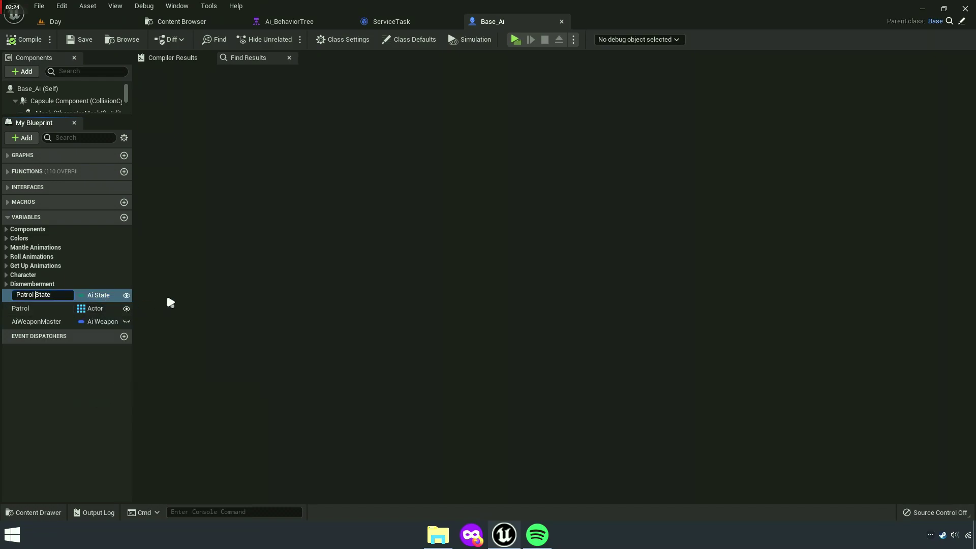
key(shift+Home)
key(BackSpace)
key(Return)
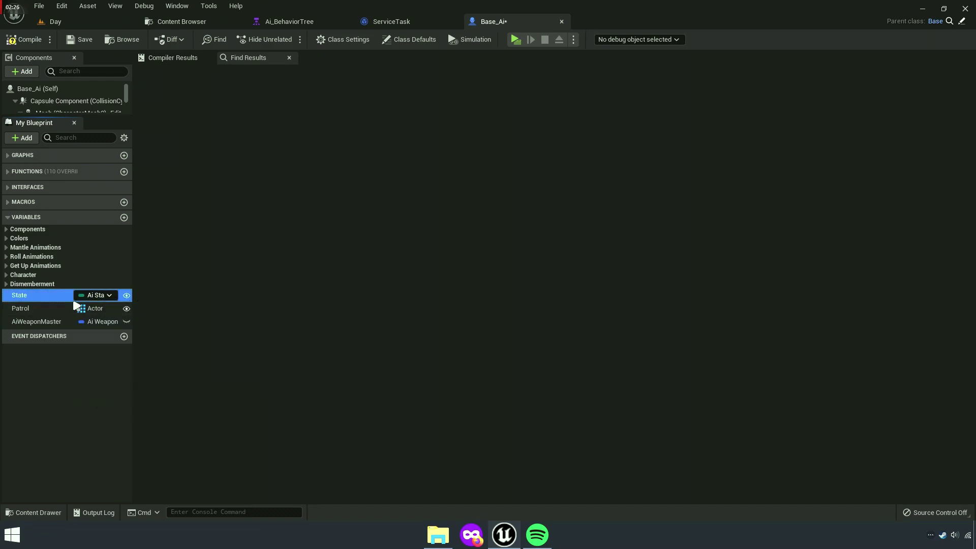
right_click(55, 299)
click(127, 349)
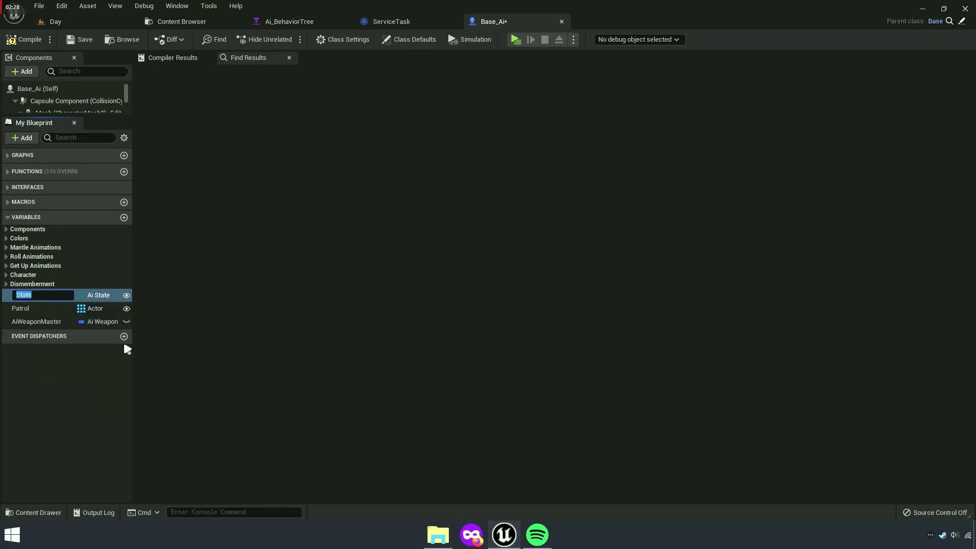
Compile and save Base_Ai, then go back to the ServiceTask graph.
click(24, 40)
click(77, 39)
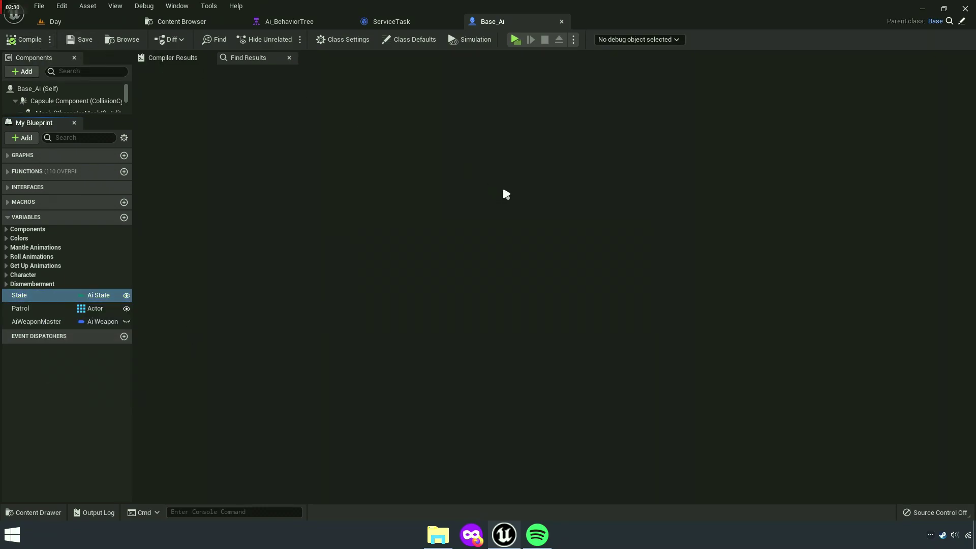
click(397, 24)
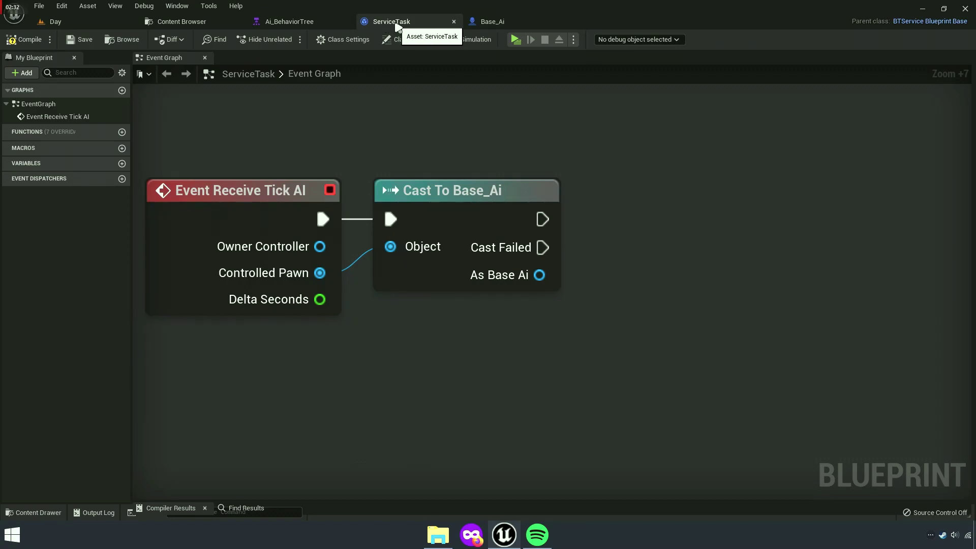
Add a Get State node wired to the cast's As Base Ai output.
right_drag(549, 285, 466, 274)
drag(457, 264, 531, 252)
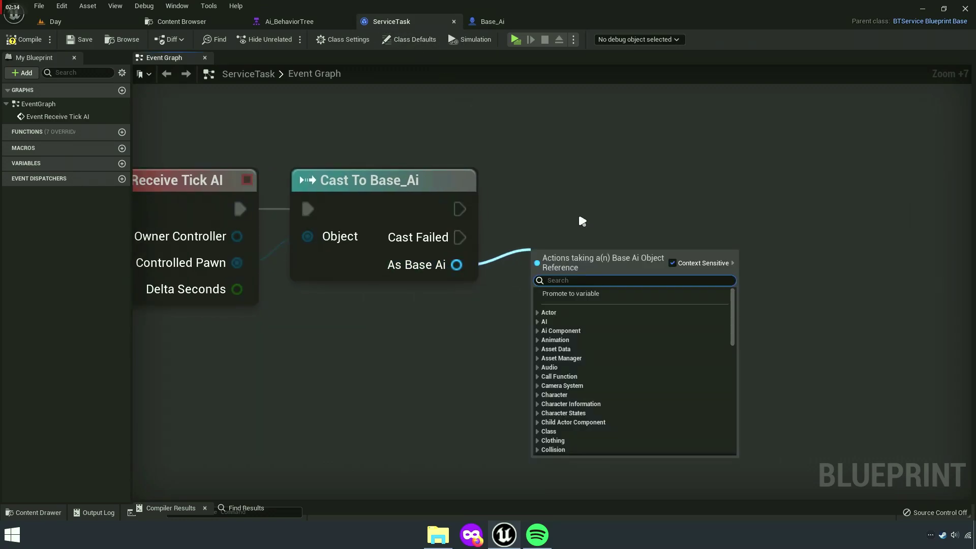
text(getState)
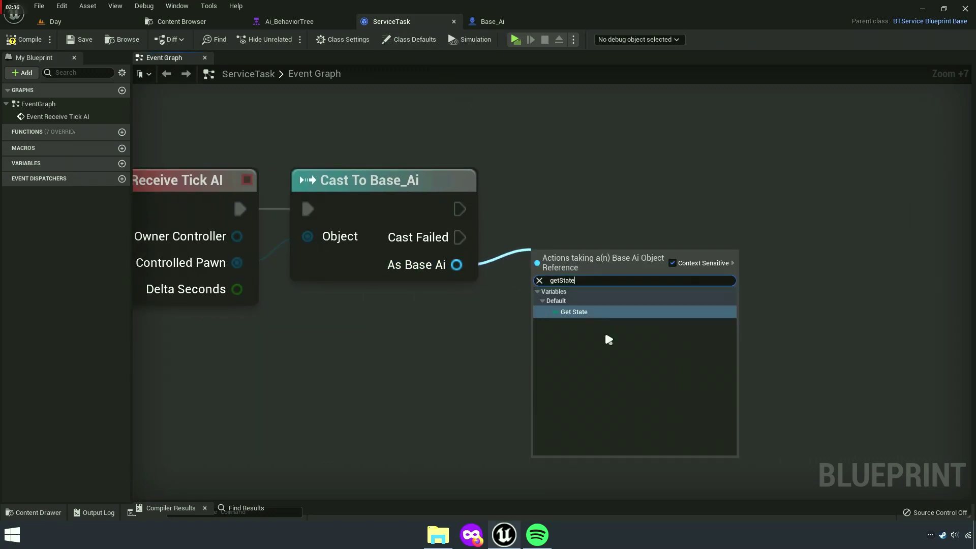
click(572, 312)
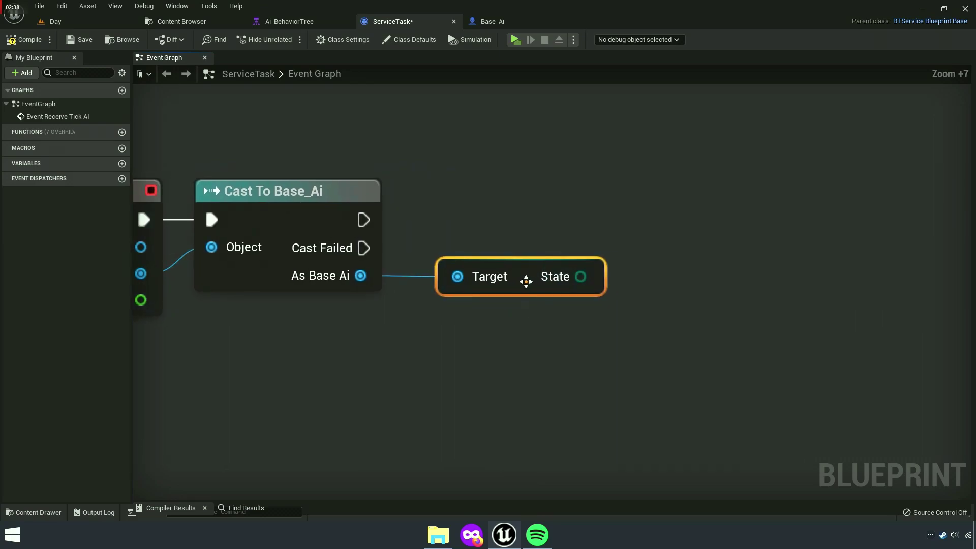
Feed State into a new Set Blackboard Value as Enum node run after the cast.
mouse_move(526, 281)
mouse_down()
mouse_move(493, 281)
mouse_move(613, 256)
mouse_up()
text(set blackboard)
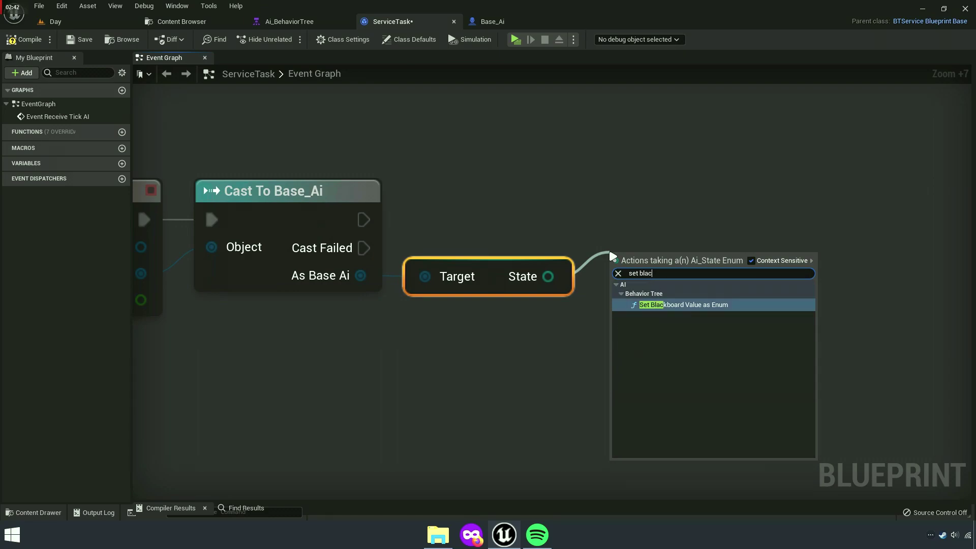
click(692, 307)
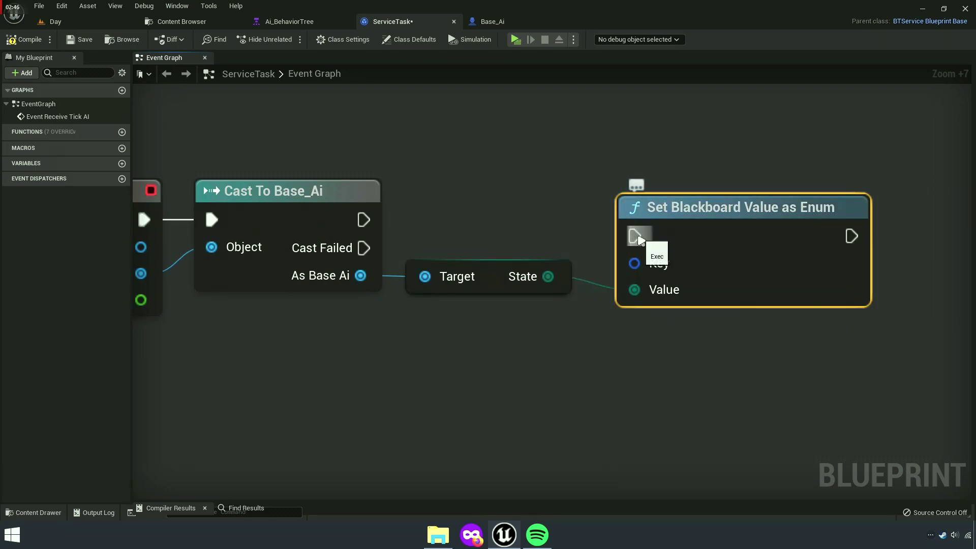
drag(640, 238, 364, 219)
drag(696, 207, 793, 207)
scroll(842, 331, down, 6)
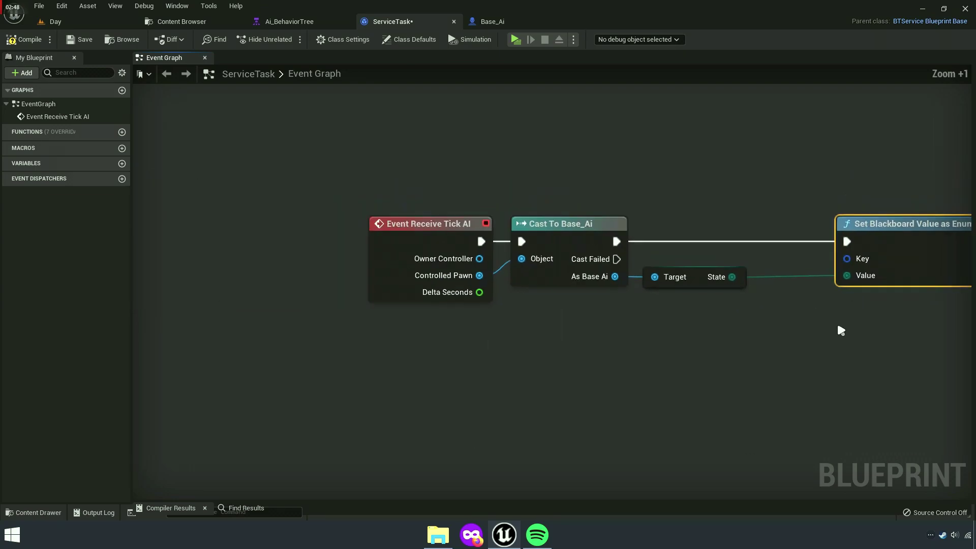
key(ctrl+a)
drag(712, 277, 551, 298)
click(519, 327)
scroll(220, 249, up, 4)
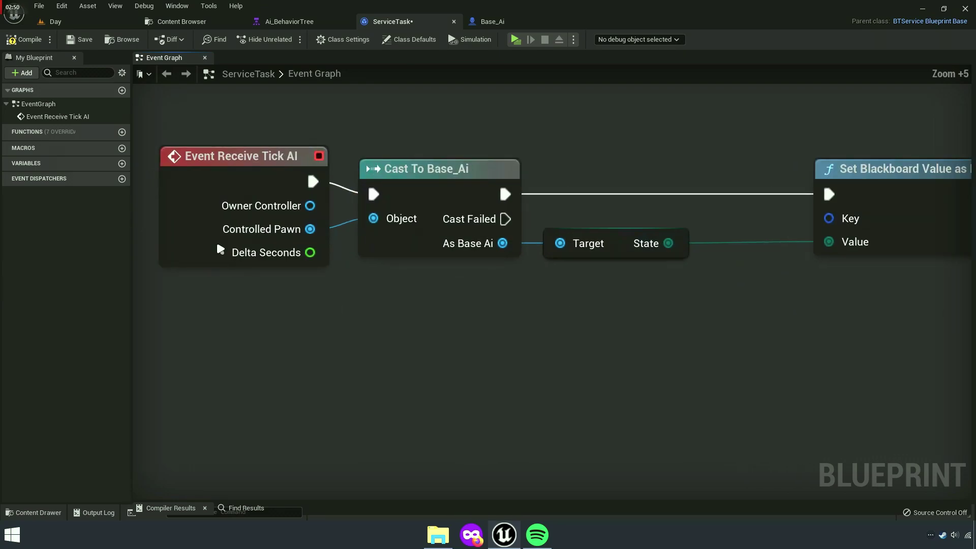
right_drag(463, 321, 325, 311)
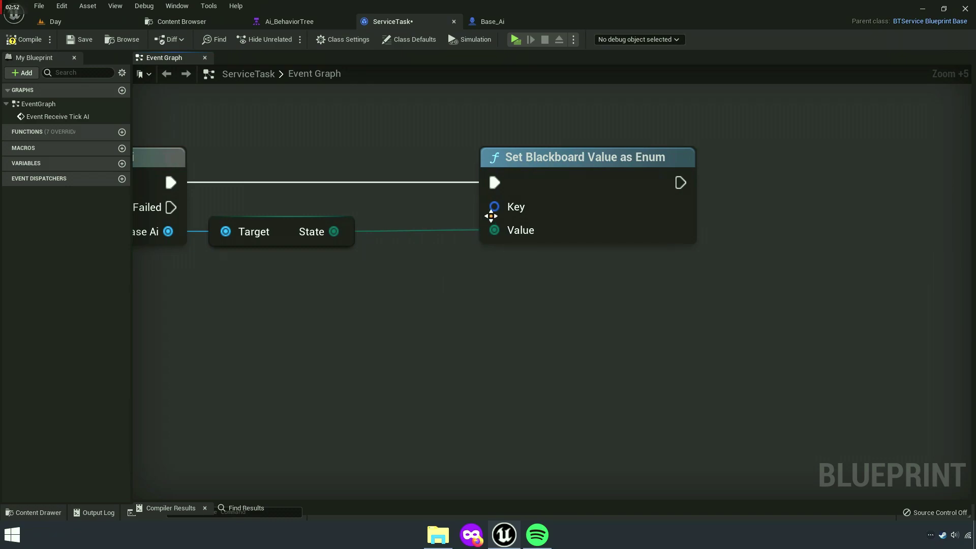
Promote the Set Blackboard node's Key input to a variable.
drag(494, 206, 503, 210)
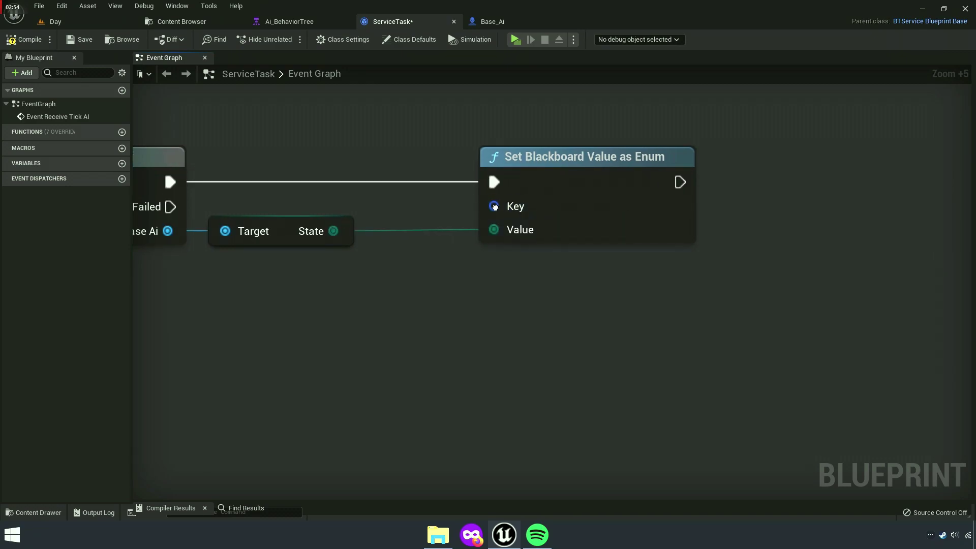
right_click(496, 208)
click(555, 230)
scroll(453, 264, up, 2)
Rename the Key variable to Ai State.
right_drag(454, 263, 601, 359)
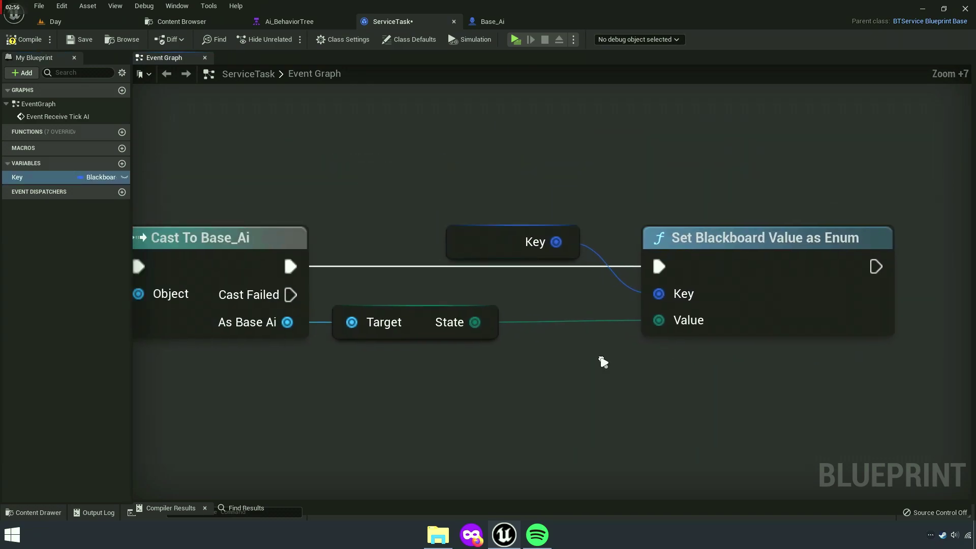
double_click(49, 182)
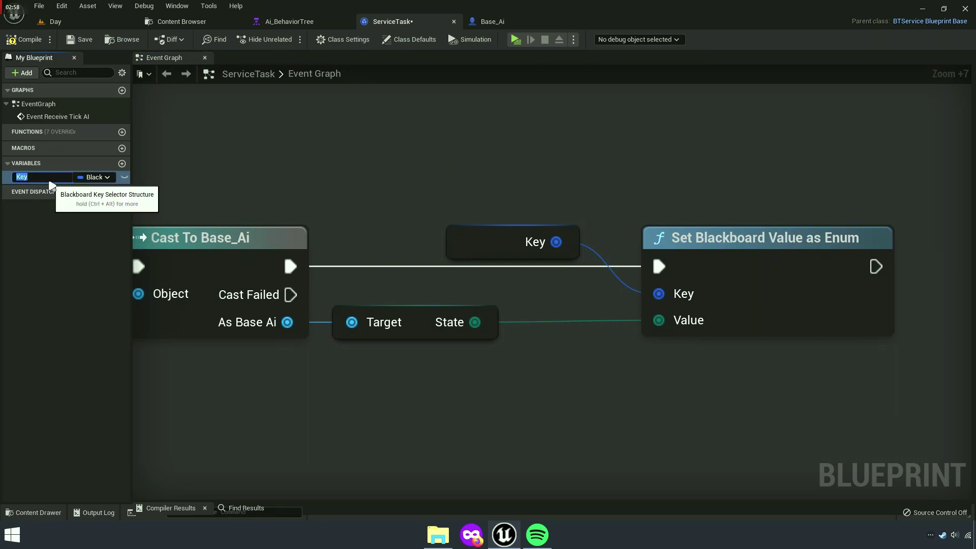
text(Ai S)
text(tate)
key(Return)
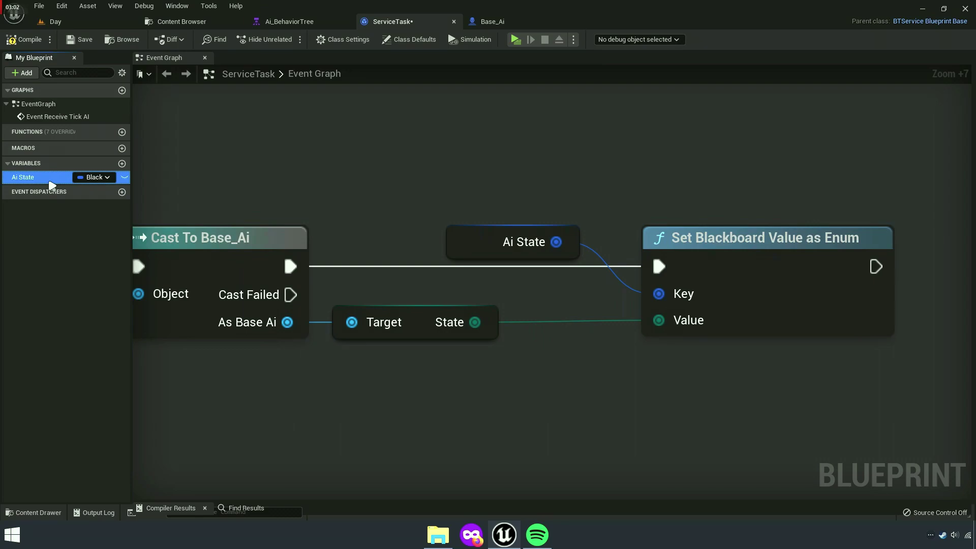
click(45, 277)
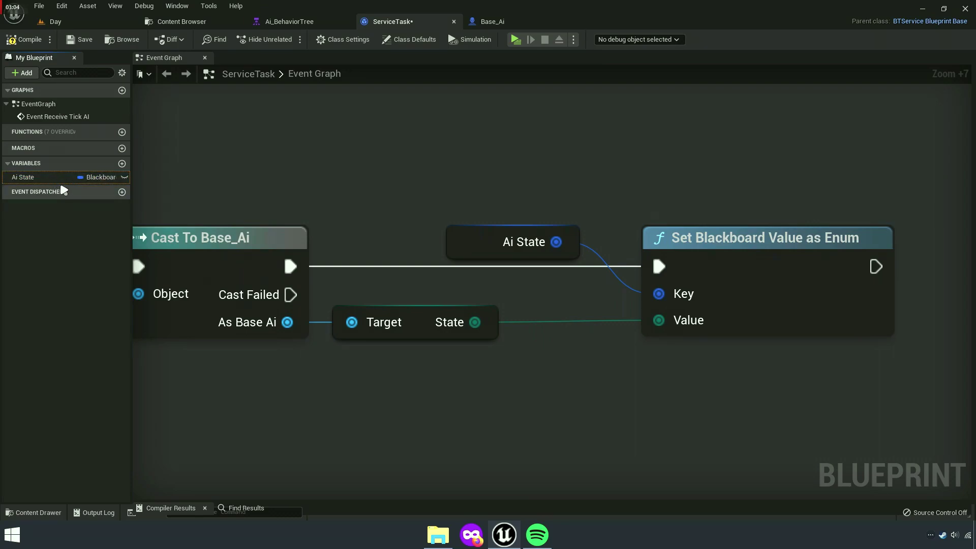
Arrange the Ai State getter and Set Blackboard node neatly beside the cast.
right_drag(435, 291, 305, 264)
drag(330, 235, 403, 272)
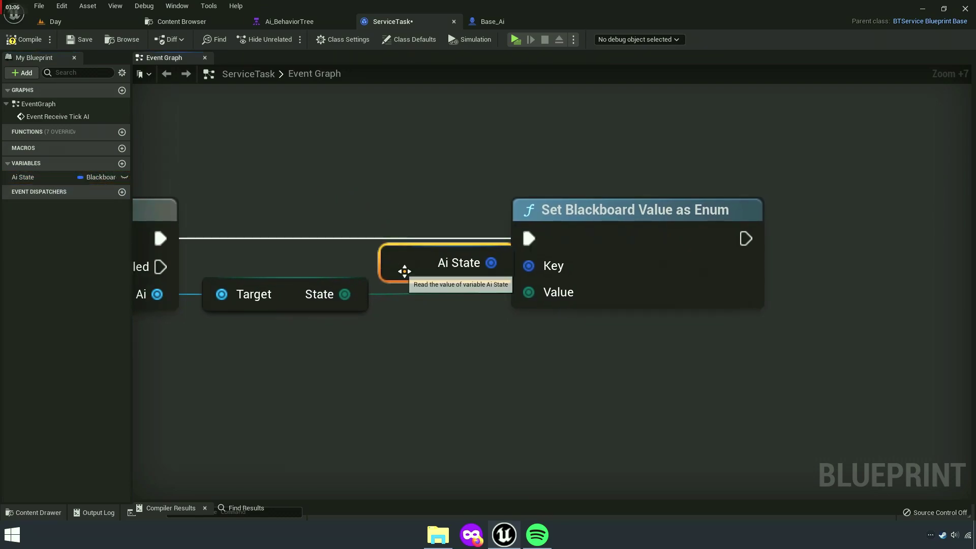
drag(661, 252, 691, 254)
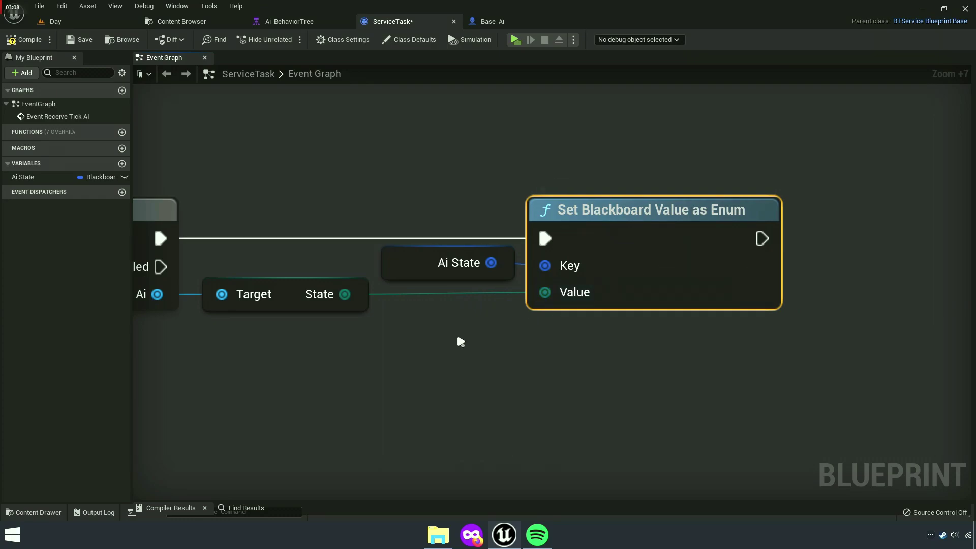
scroll(711, 340, down, 6)
drag(754, 323, 615, 310)
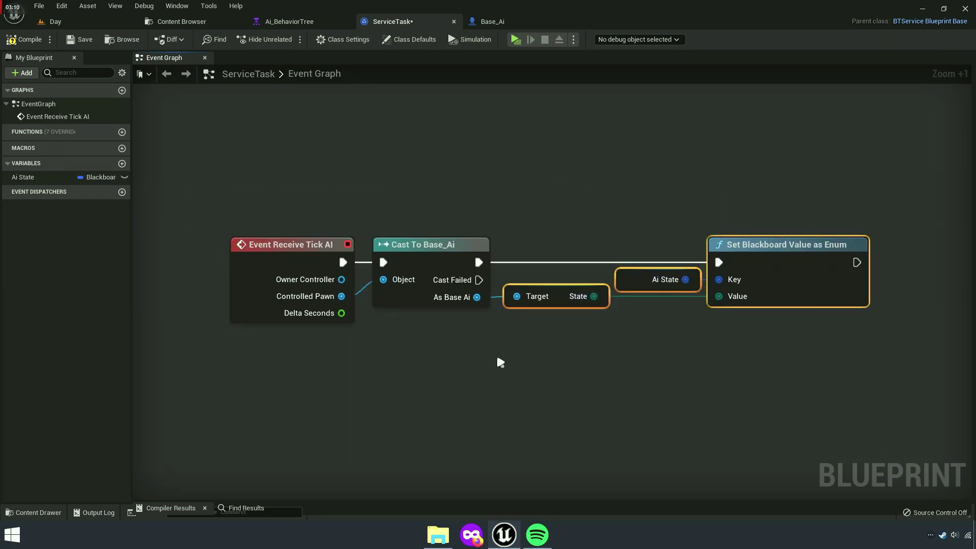
shift+drag(499, 361, 364, 304)
shift+drag(301, 337, 277, 311)
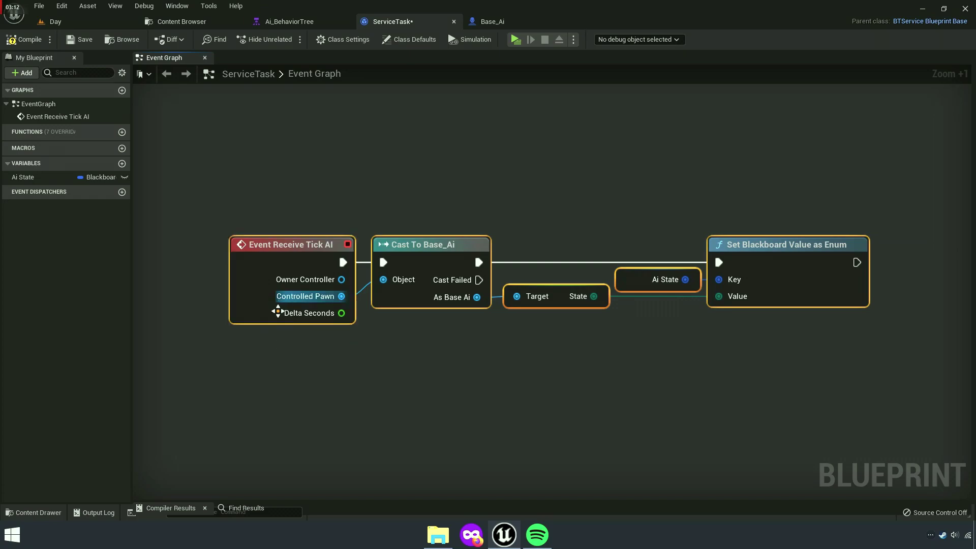
click(319, 353)
scroll(582, 327, up, 3)
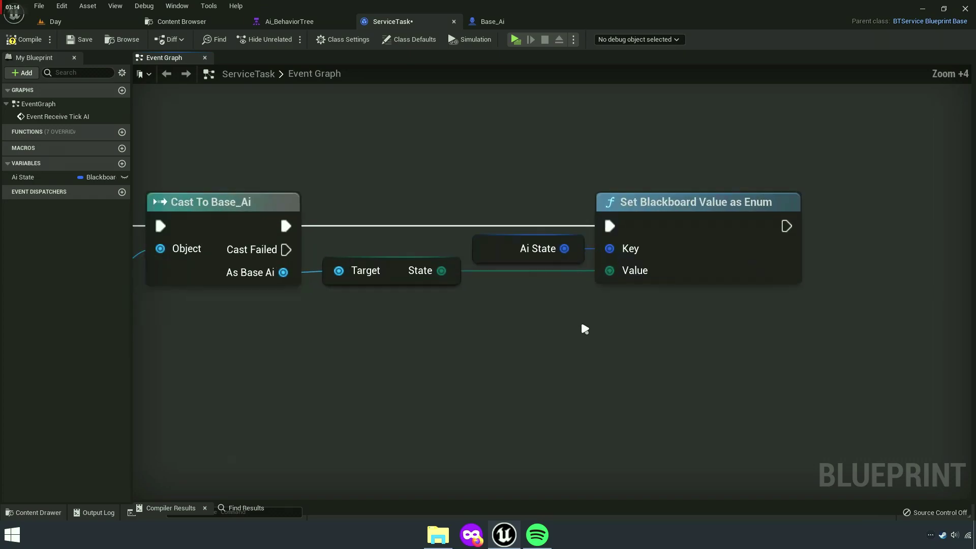
scroll(524, 257, up, 3)
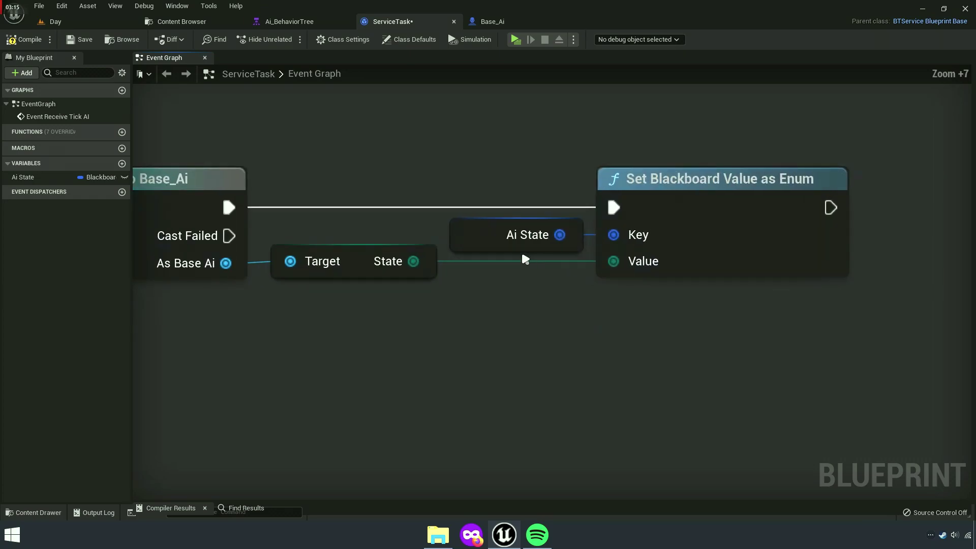
Make Ai State instance editable and save the ServiceTask blueprint.
click(22, 177)
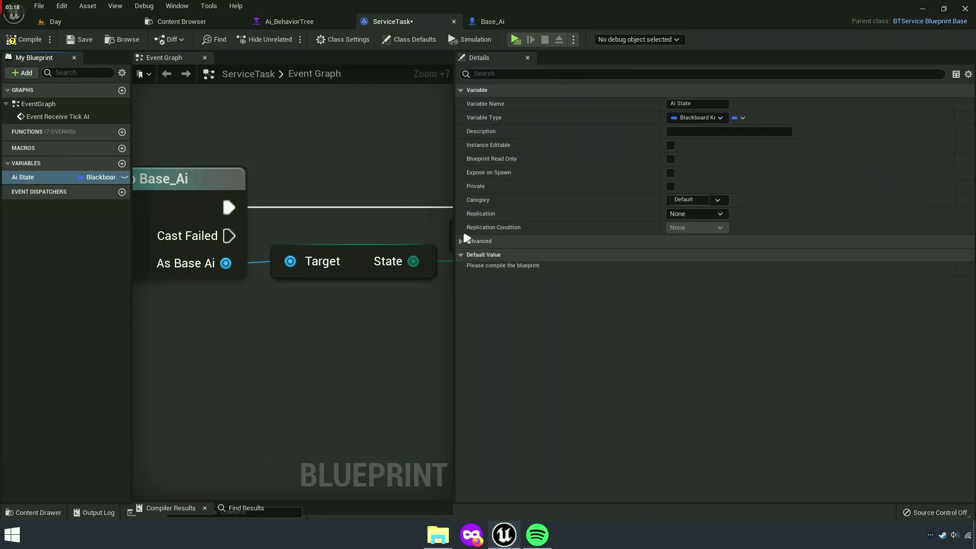
click(124, 177)
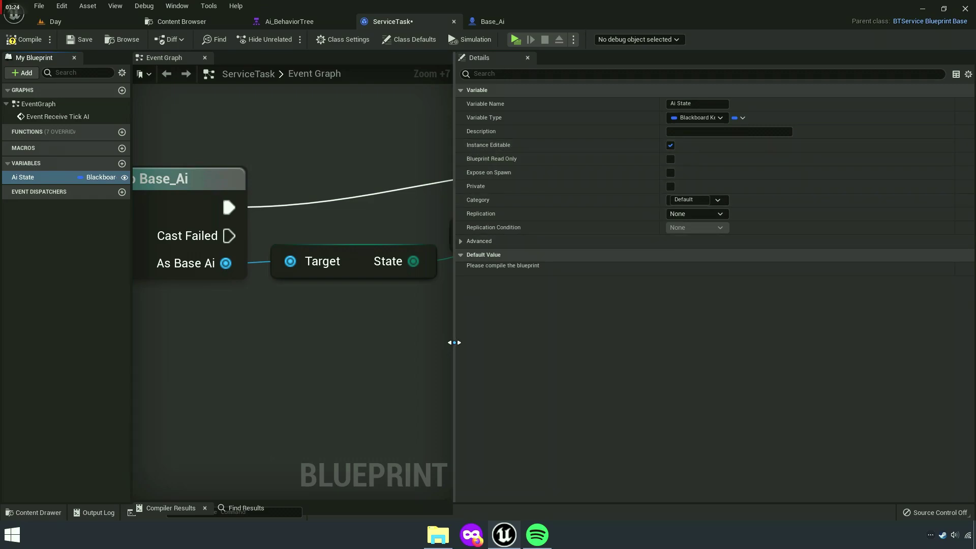
drag(453, 341, 968, 356)
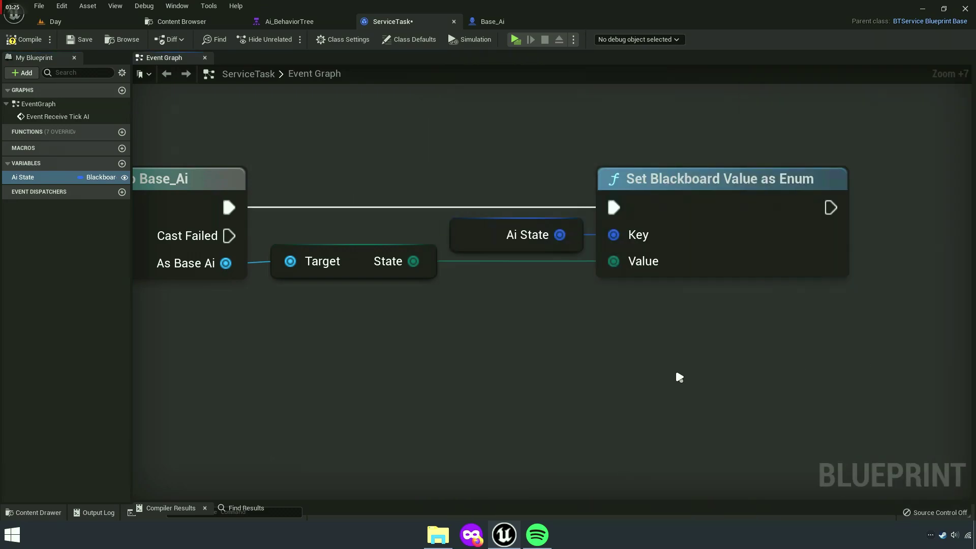
click(75, 40)
right_drag(456, 281, 582, 286)
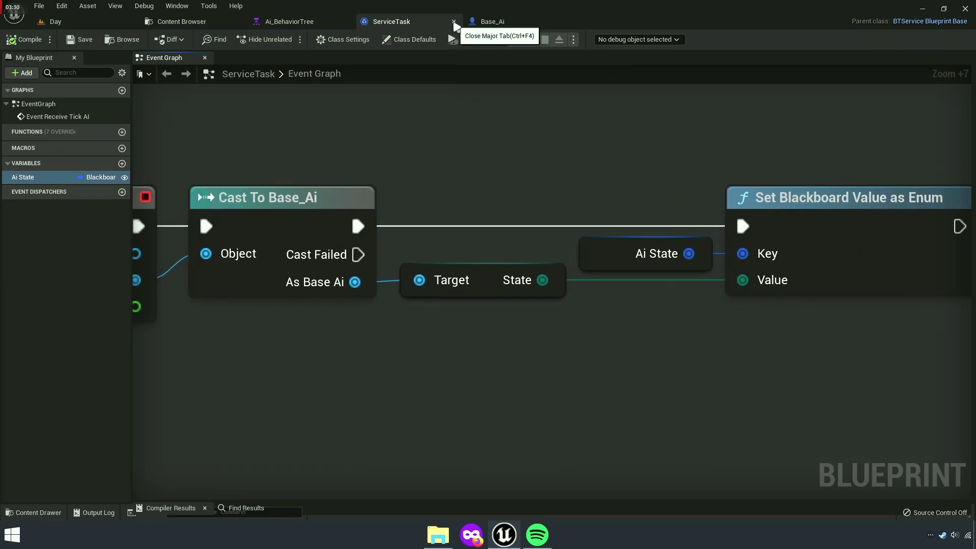
Close the ServiceTask blueprint and add Service Task as a service on the Selector node.
click(454, 22)
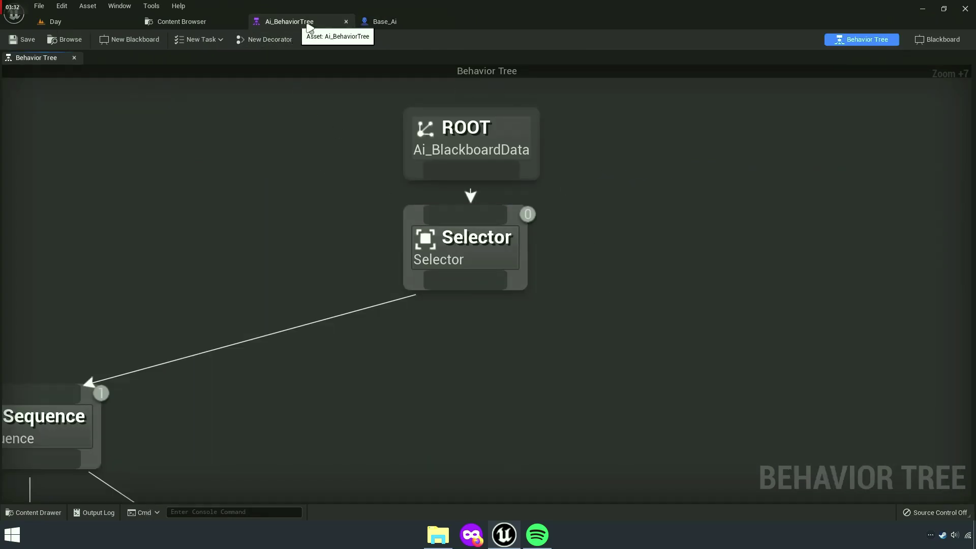
scroll(526, 280, down, 5)
scroll(526, 281, up, 5)
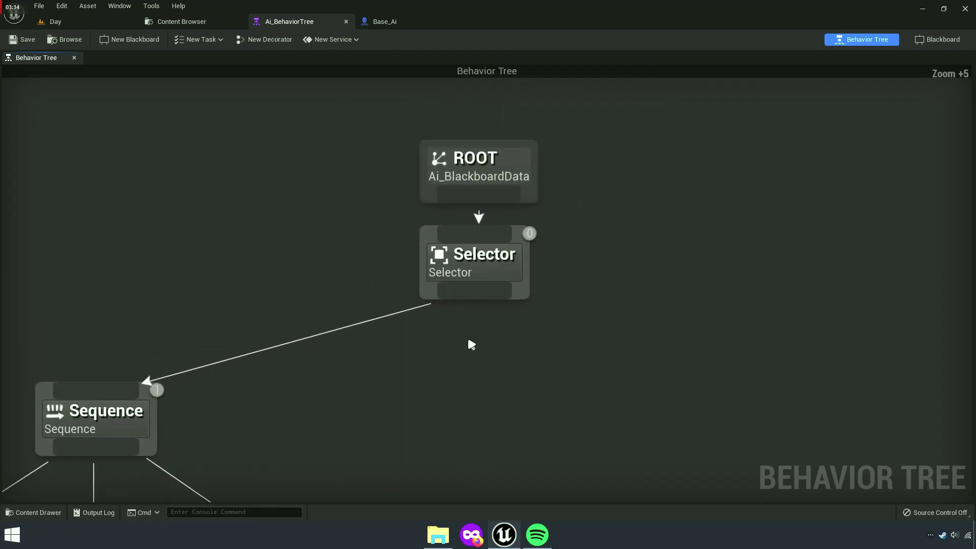
right_click(493, 267)
mouse_move(519, 393)
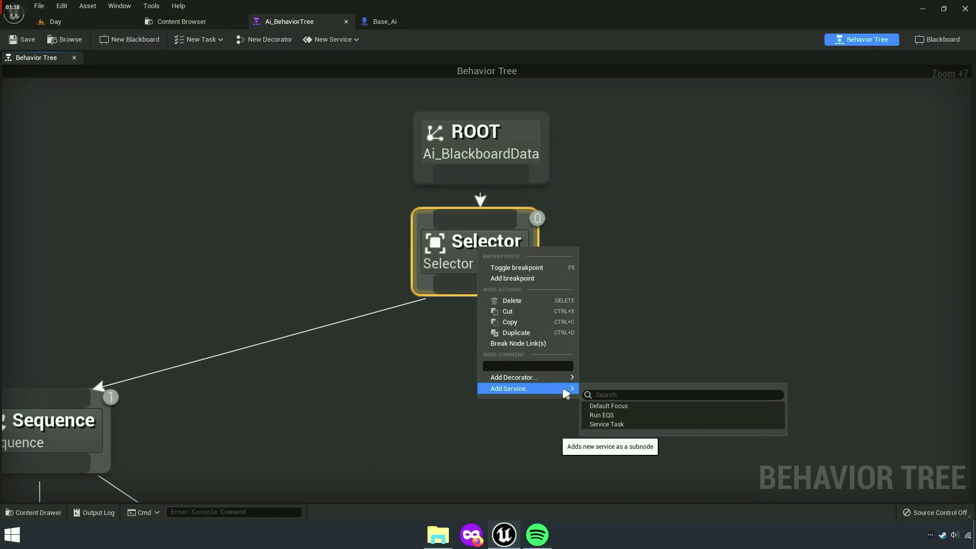
text(S)
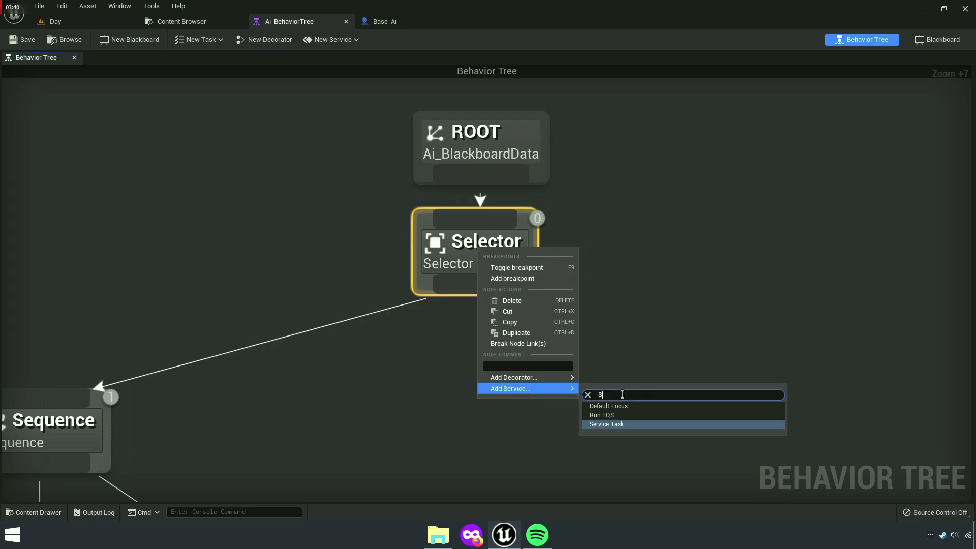
text(ervice)
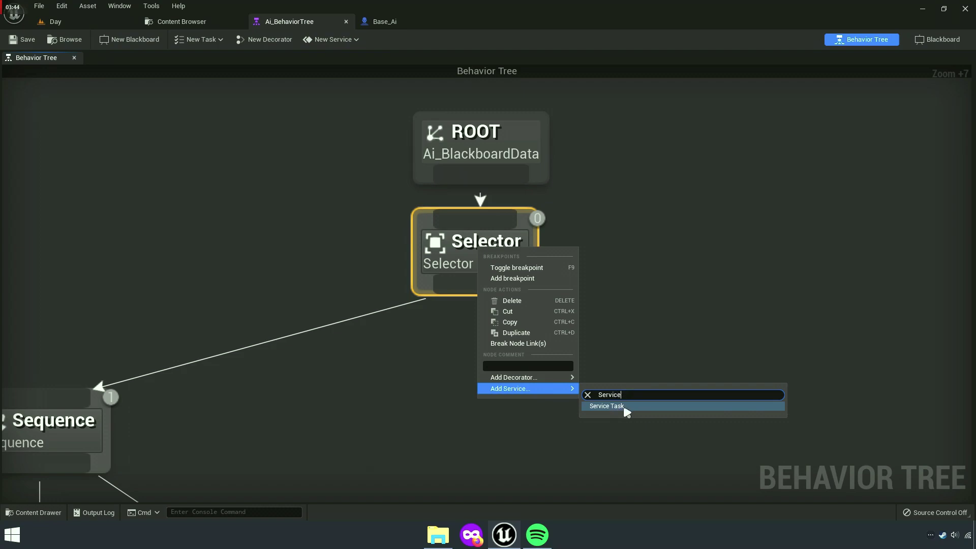
click(626, 407)
Review the ServiceTask service's settings and its Ai State key options, keeping SelfActor.
mouse_move(502, 367)
mouse_down()
mouse_move(444, 353)
mouse_move(305, 356)
mouse_up()
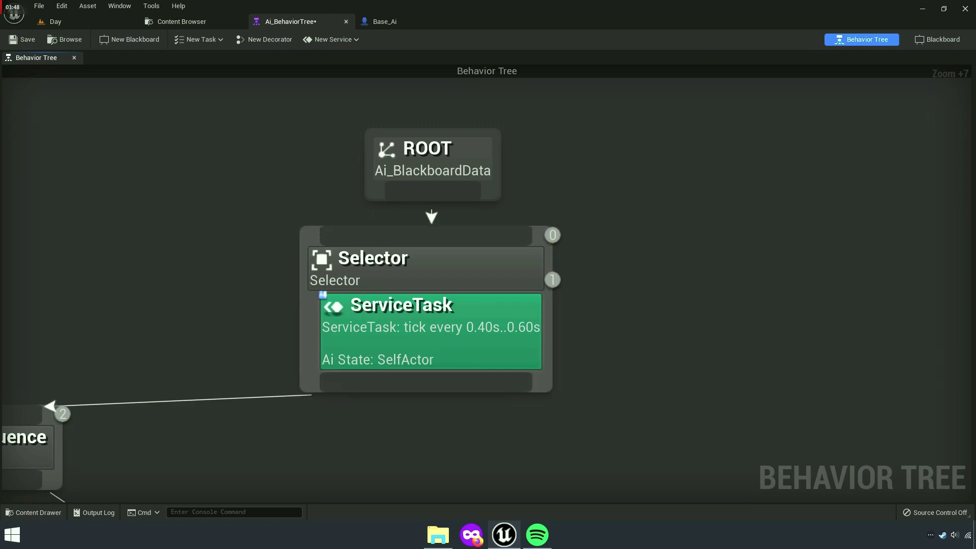
scroll(455, 371, down, 5)
right_drag(455, 370, 483, 348)
scroll(485, 356, down, 6)
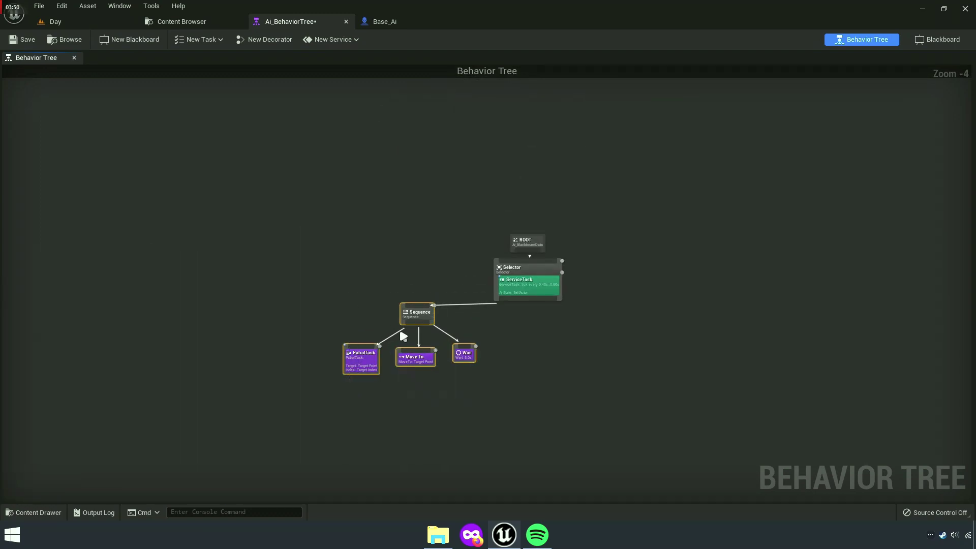
scroll(403, 337, up, 5)
right_drag(402, 272, 364, 356)
scroll(417, 284, up, 5)
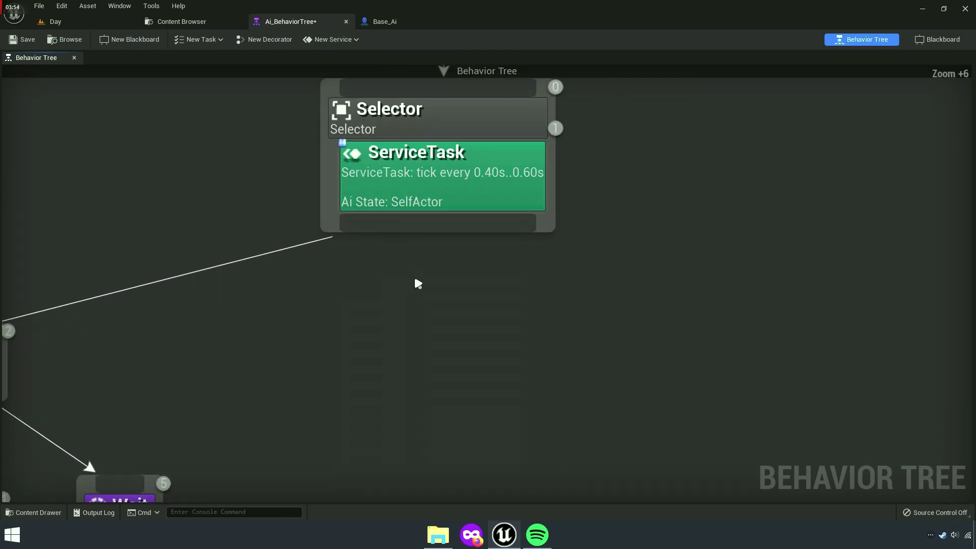
right_drag(418, 283, 428, 384)
click(447, 280)
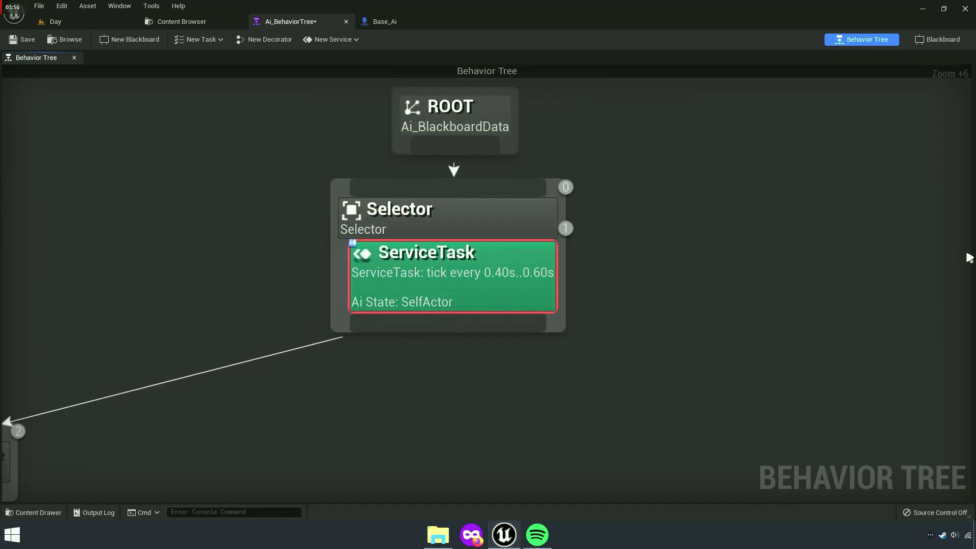
drag(969, 258, 655, 261)
click(810, 104)
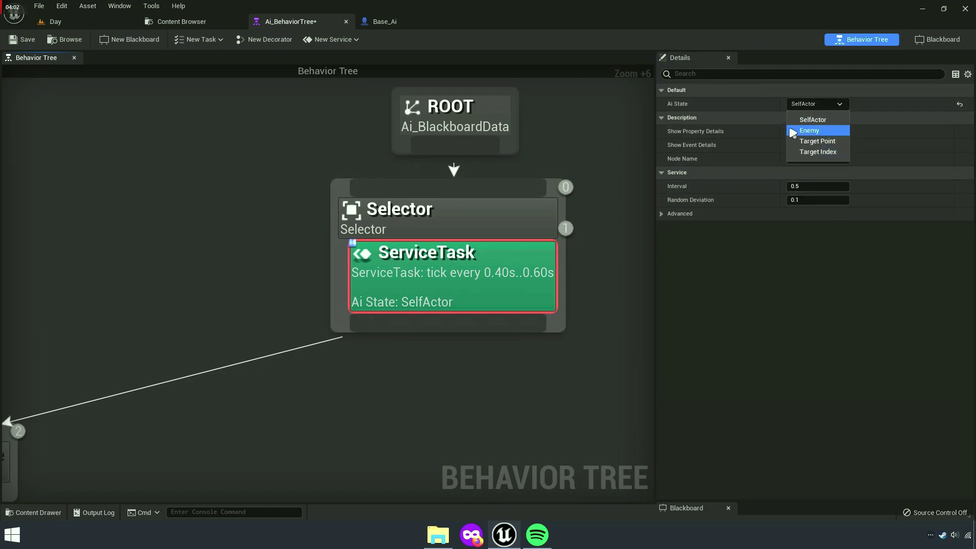
click(624, 196)
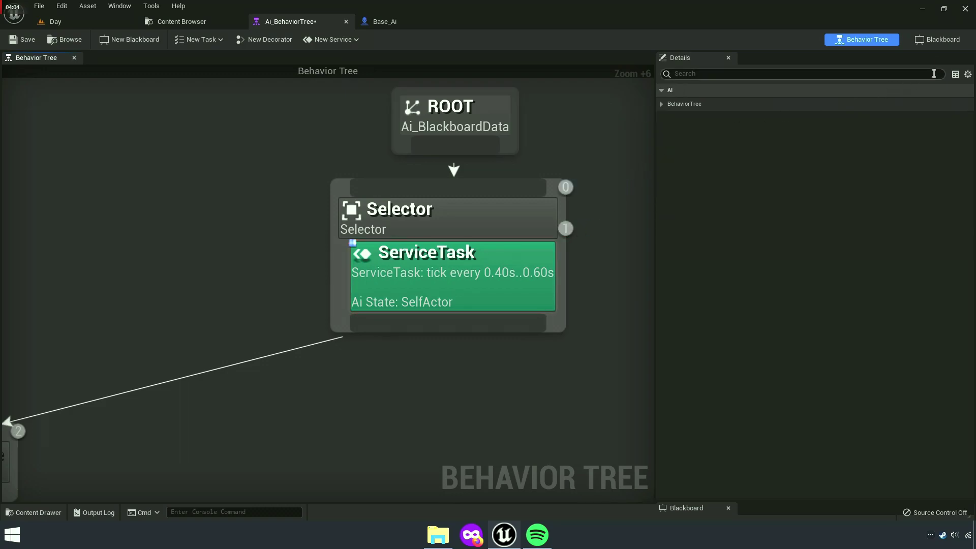
Add an Enum blackboard key named State whose enum type is Ai State.
click(935, 43)
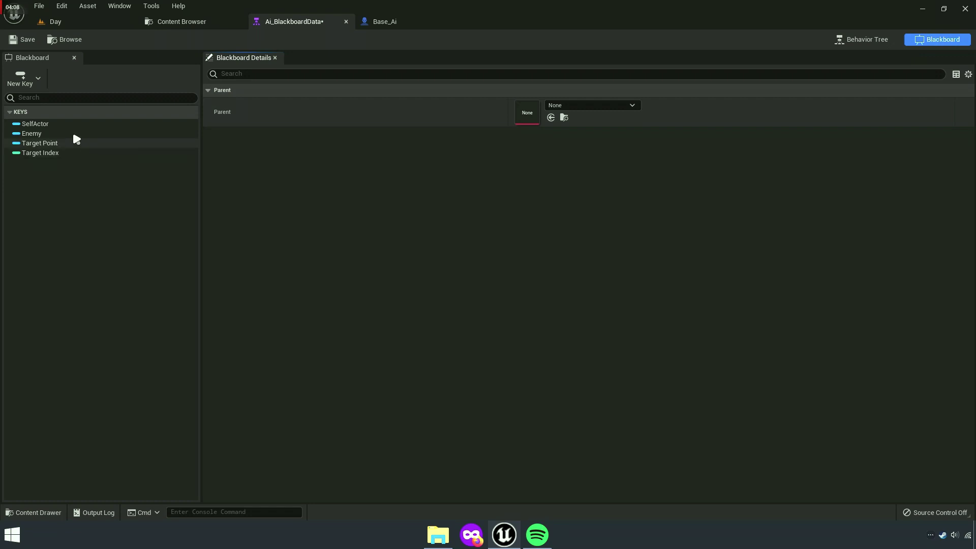
click(20, 78)
text(Enum)
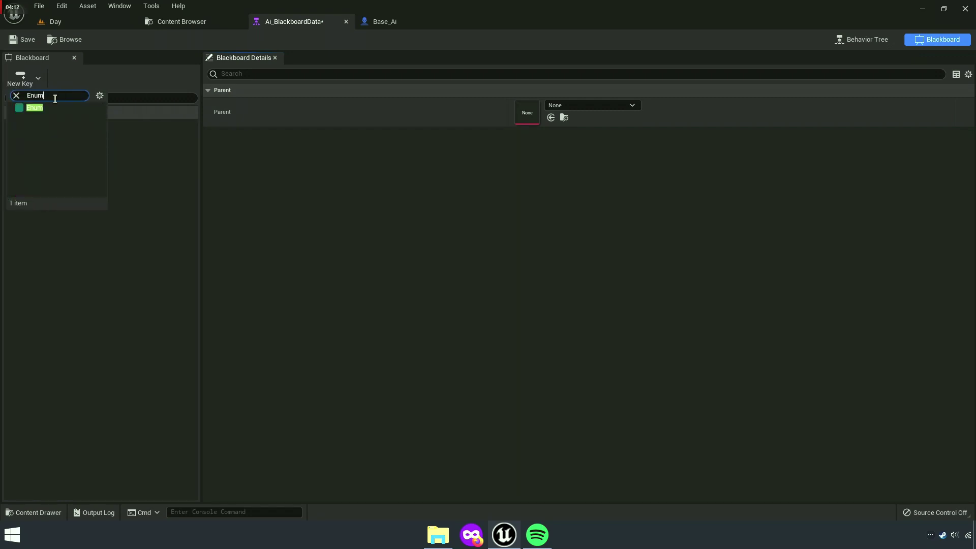
click(32, 111)
text(State)
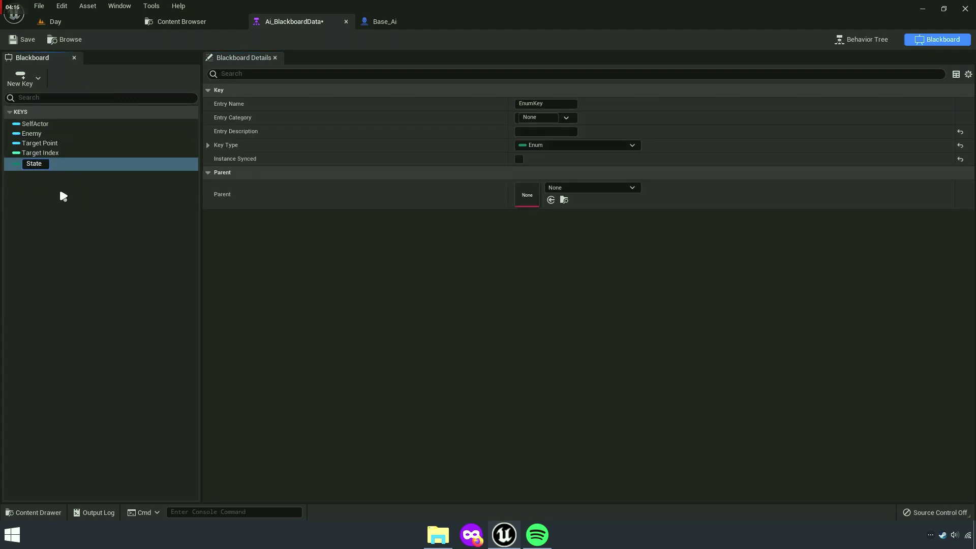
key(Return)
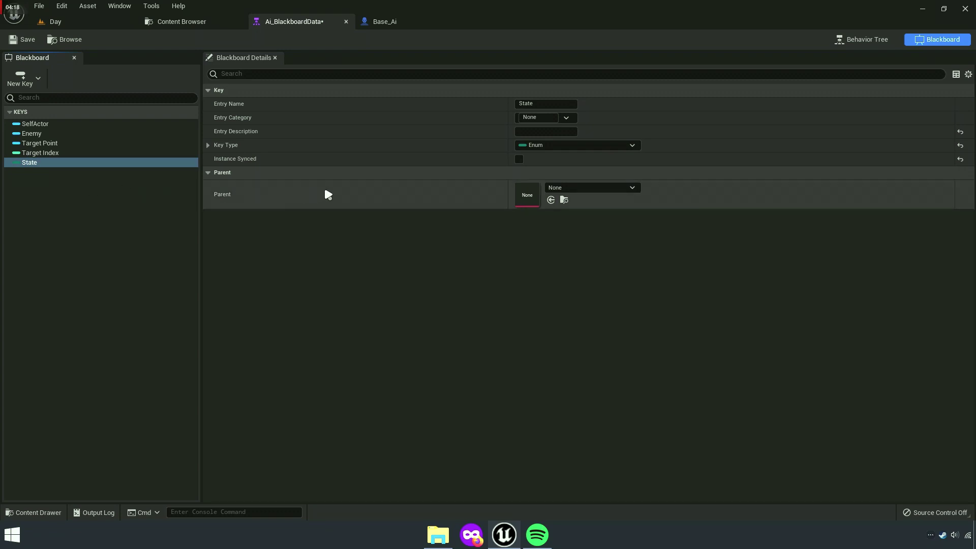
click(208, 146)
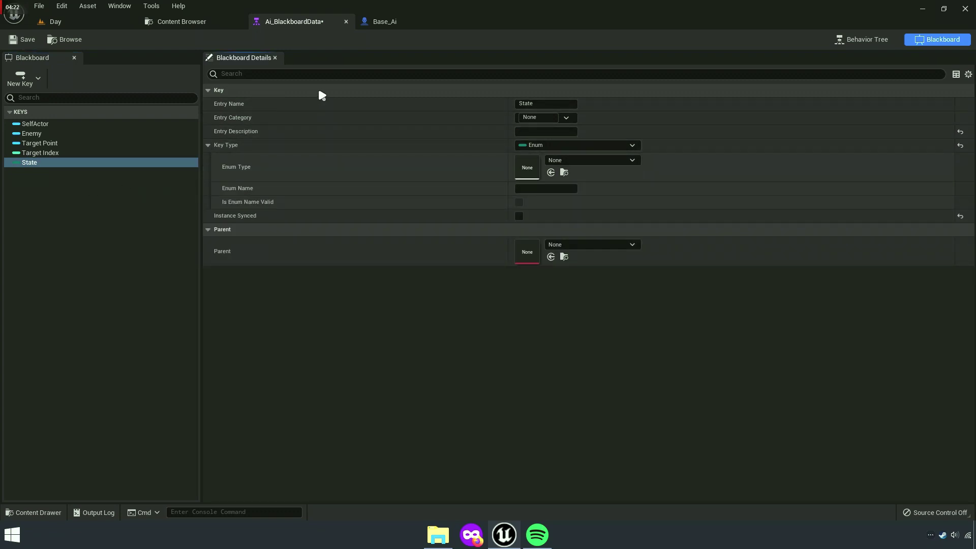
click(327, 74)
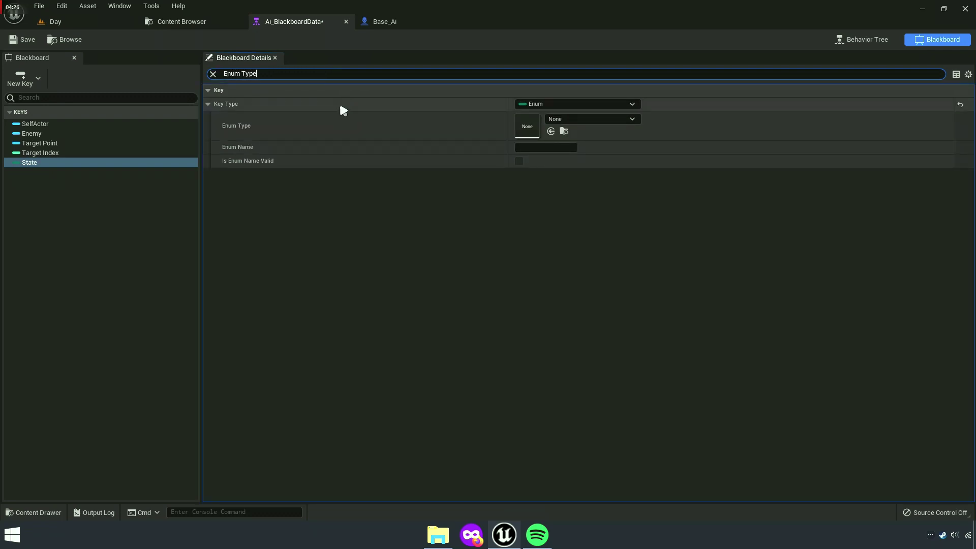
click(573, 122)
text(Ai_state)
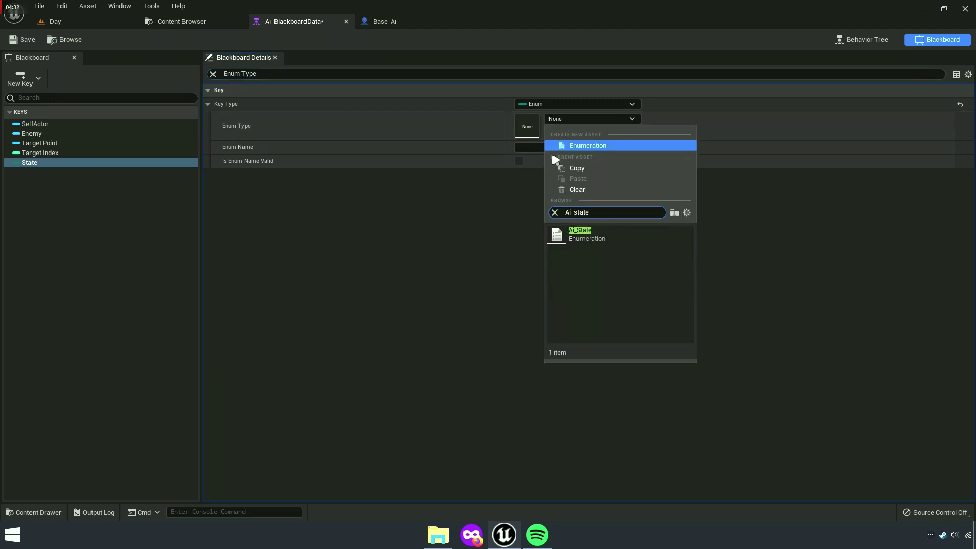
click(584, 235)
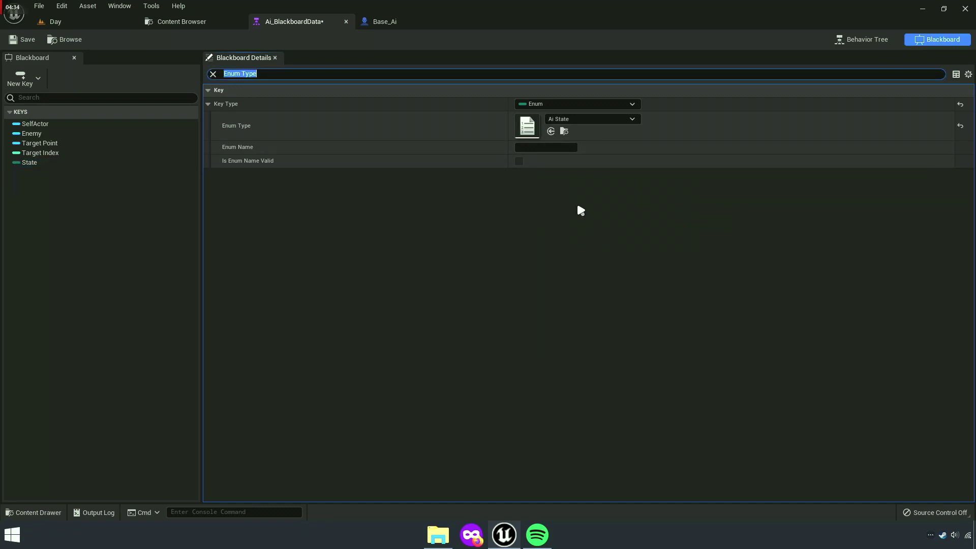
Check the Ai State enumeration's values, then save all modified assets.
click(564, 131)
double_click(609, 171)
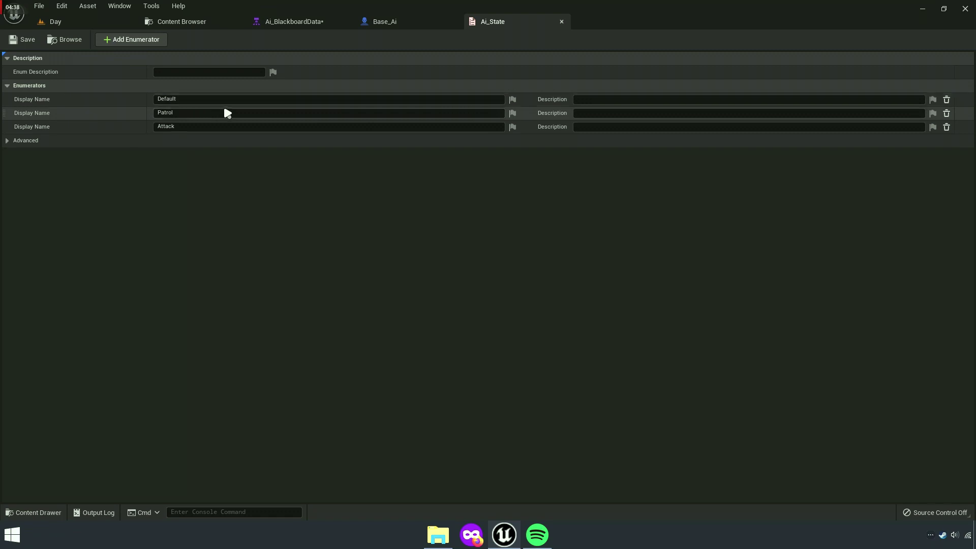
click(562, 22)
click(156, 23)
click(106, 39)
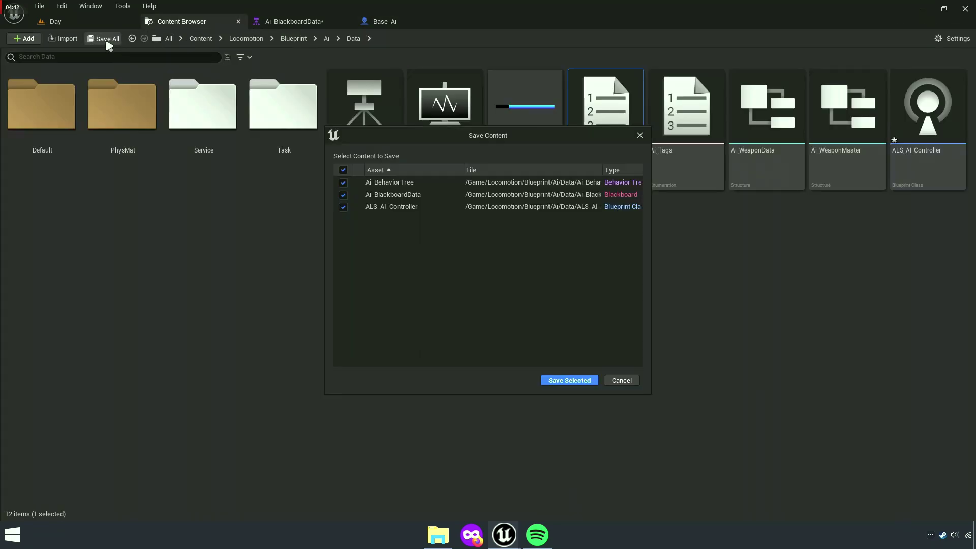
click(567, 385)
click(386, 22)
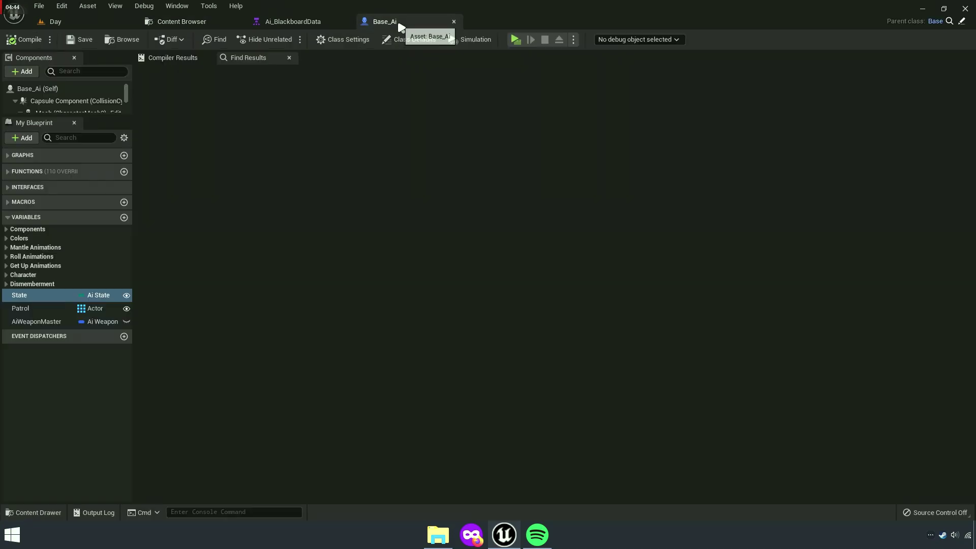
click(313, 23)
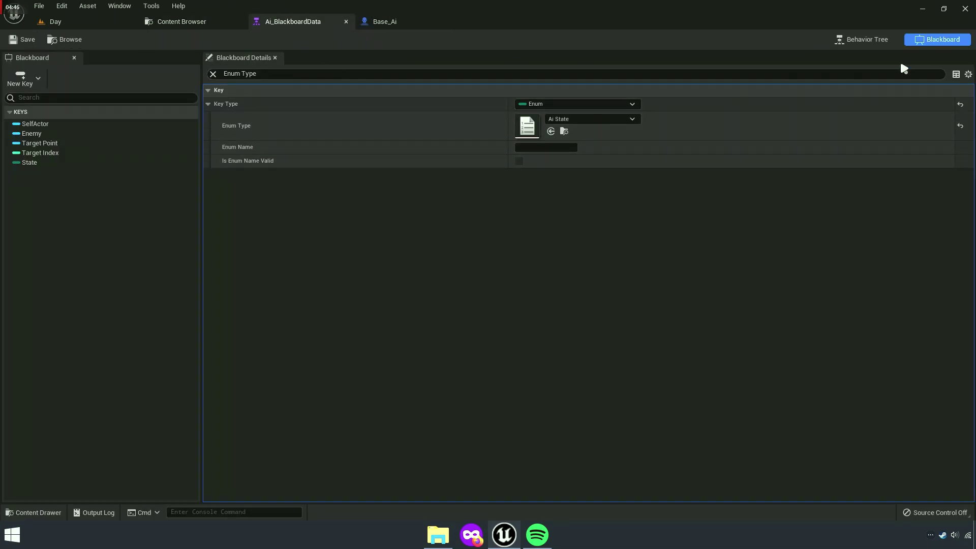
In the behavior tree, set the ServiceTask's Ai State to the State key.
click(881, 48)
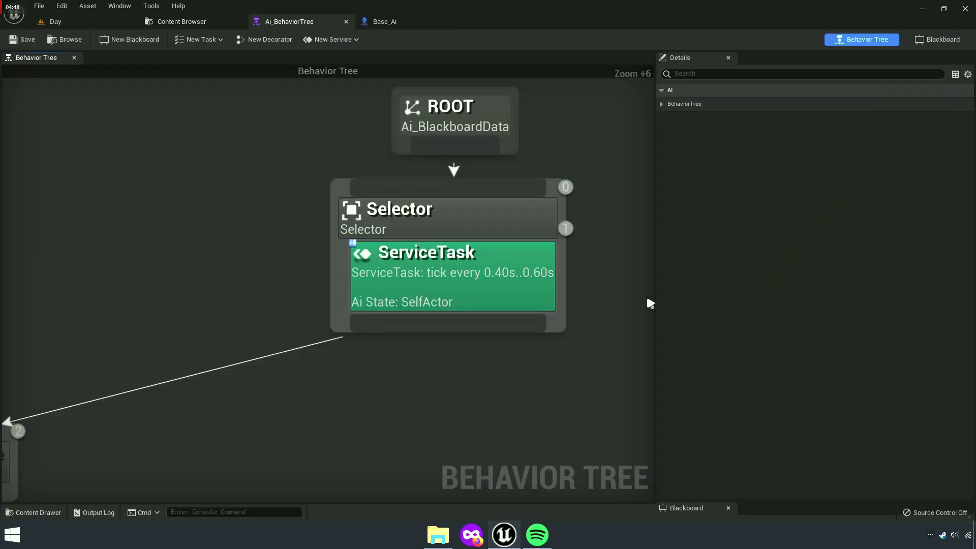
click(437, 280)
click(813, 105)
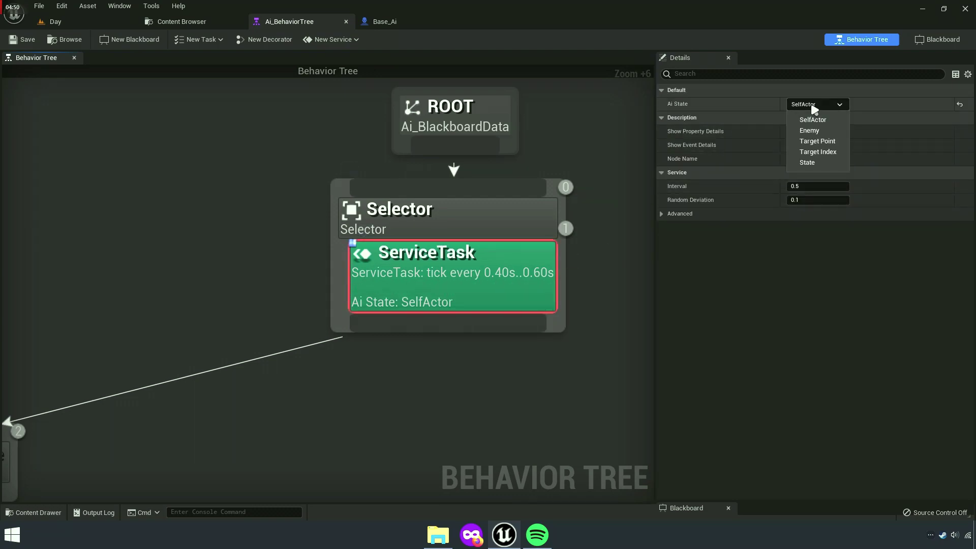
click(823, 162)
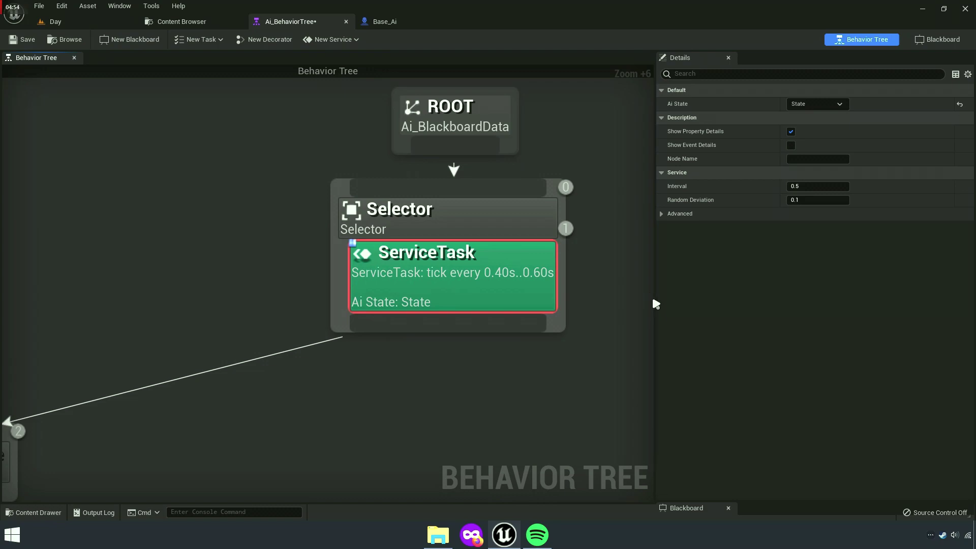
Rename the patrol Sequence node to Target Location.
drag(654, 305, 971, 306)
scroll(639, 284, down, 5)
scroll(639, 284, down, 2)
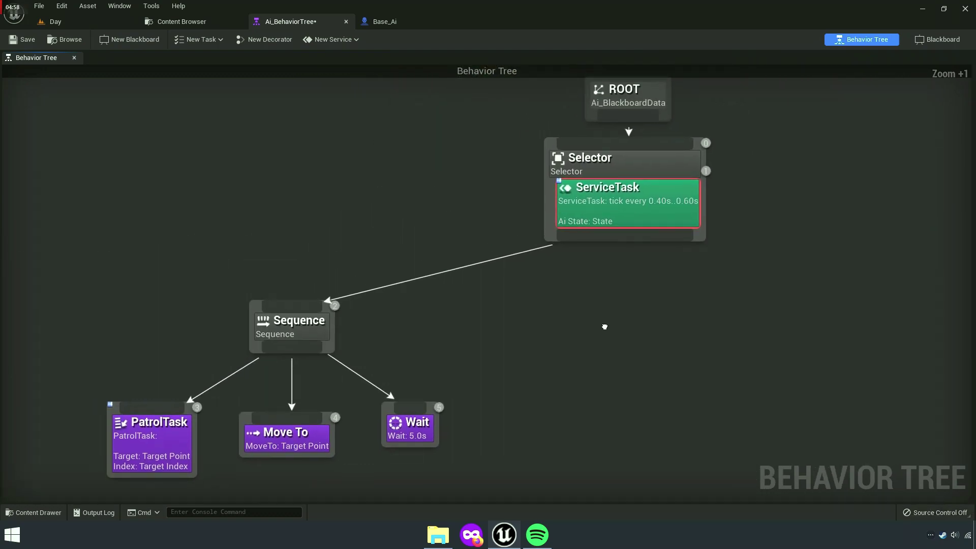
scroll(638, 192, up, 5)
mouse_move(719, 168)
right_down()
mouse_move(595, 269)
mouse_move(642, 257)
right_up()
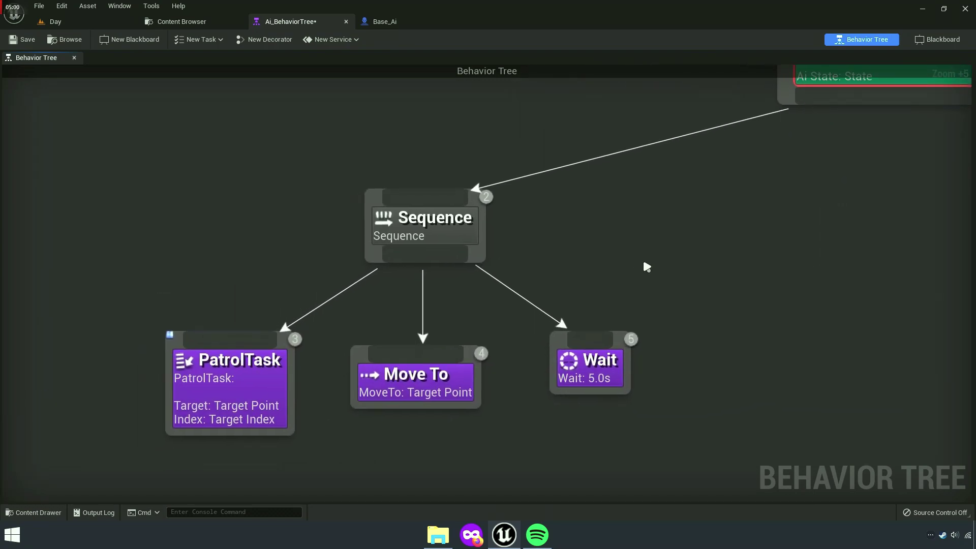
scroll(509, 262, up, 2)
click(421, 234)
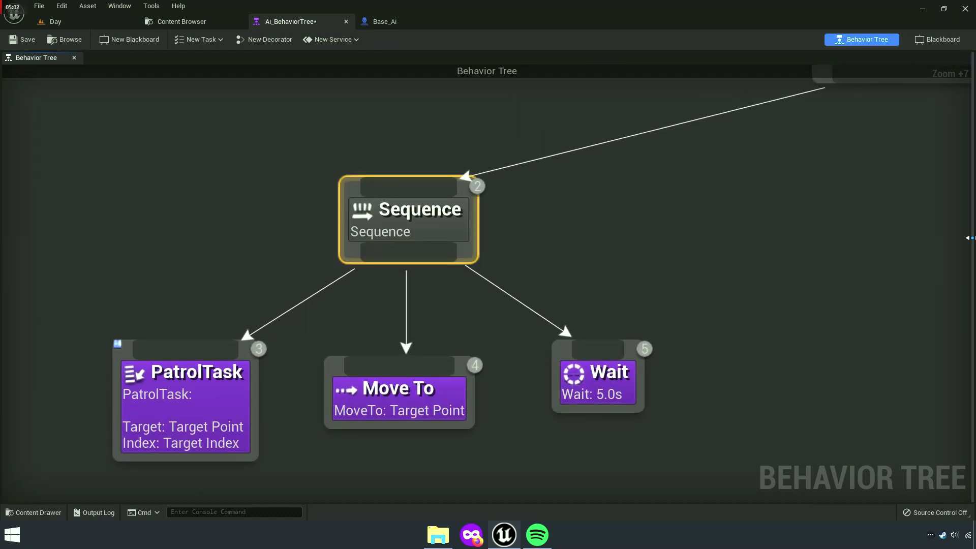
drag(970, 245, 623, 246)
text(Target)
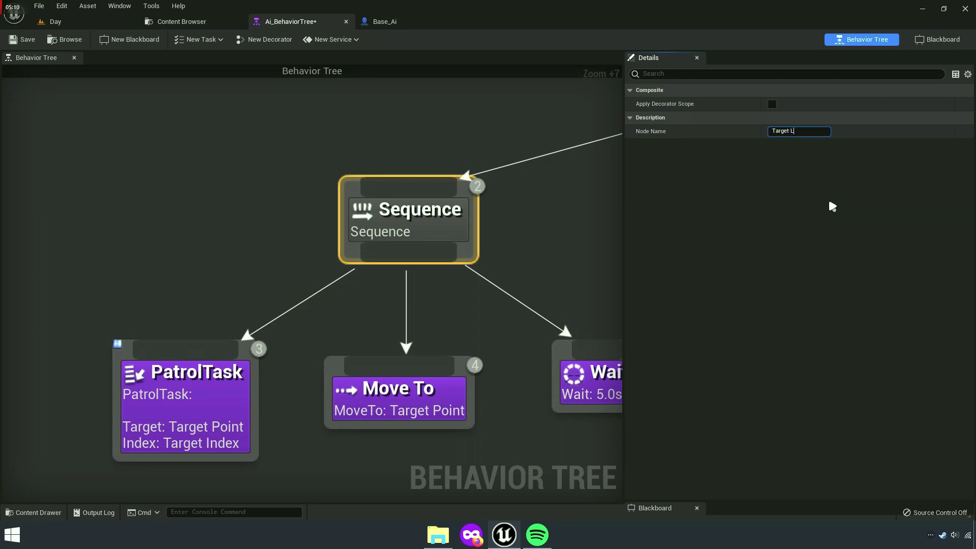
text(Location)
key(Return)
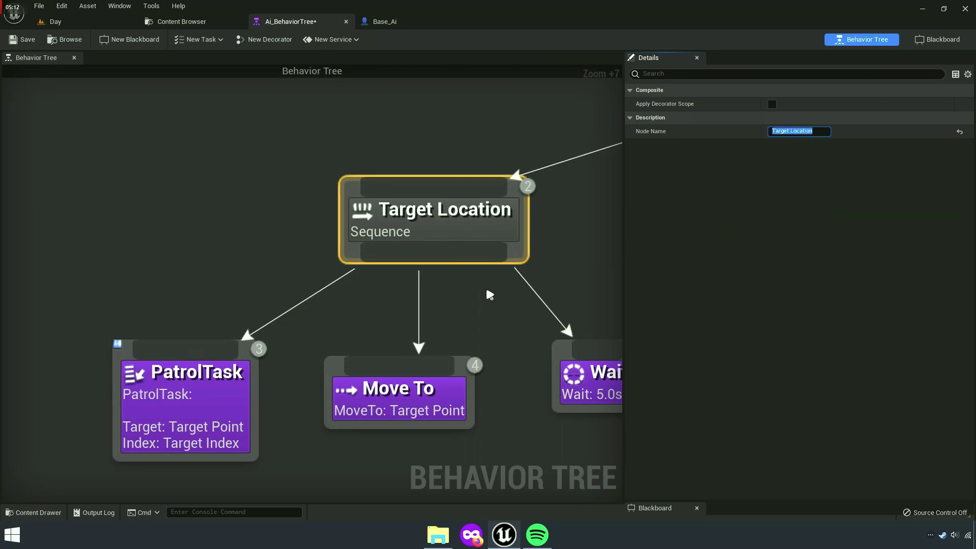
right_drag(490, 294, 331, 276)
Add a Blackboard Based Condition decorator to Target Location that checks the State key.
right_click(320, 259)
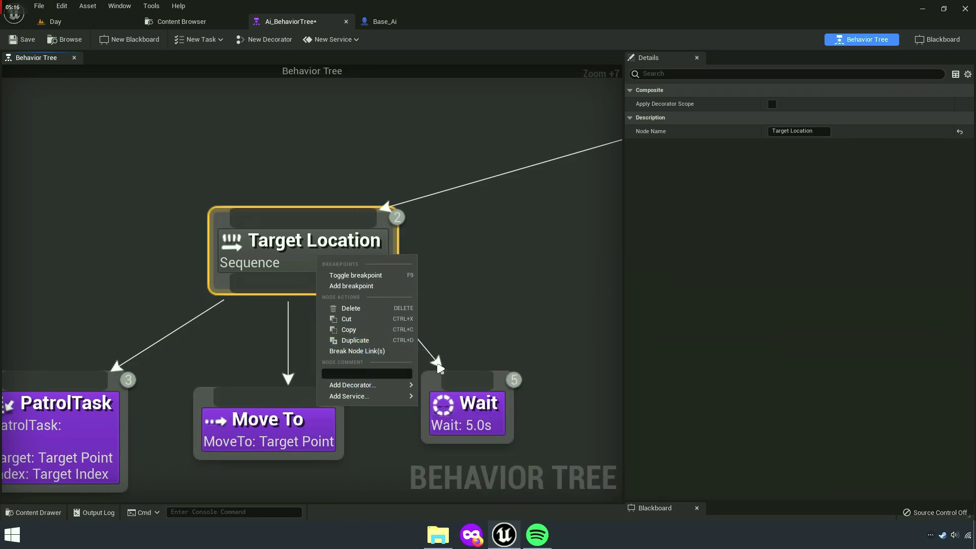
mouse_move(383, 386)
text(B)
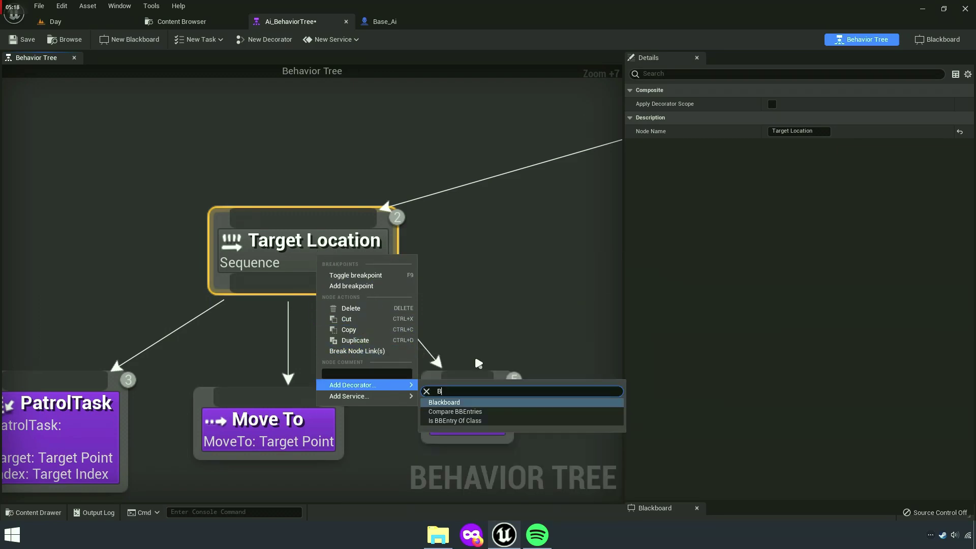
text(lackboard)
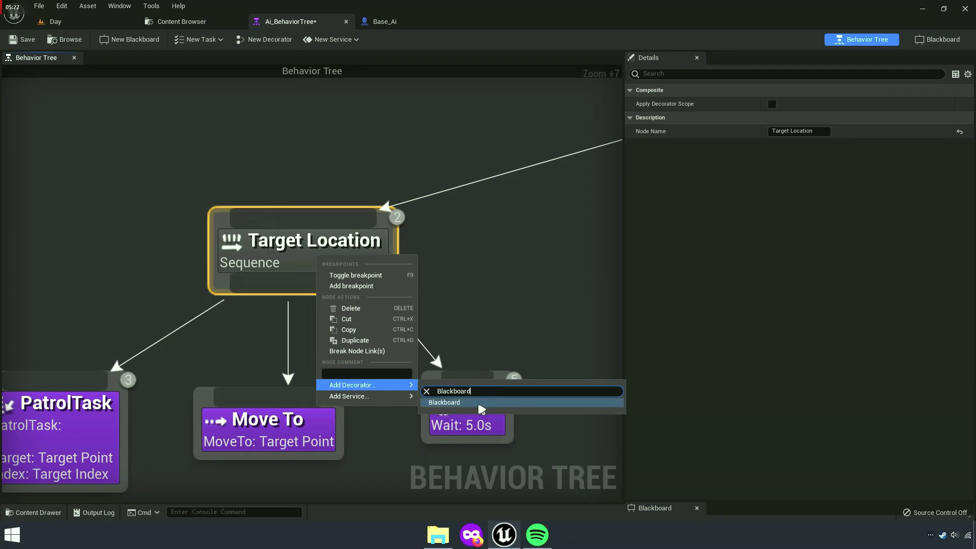
click(479, 404)
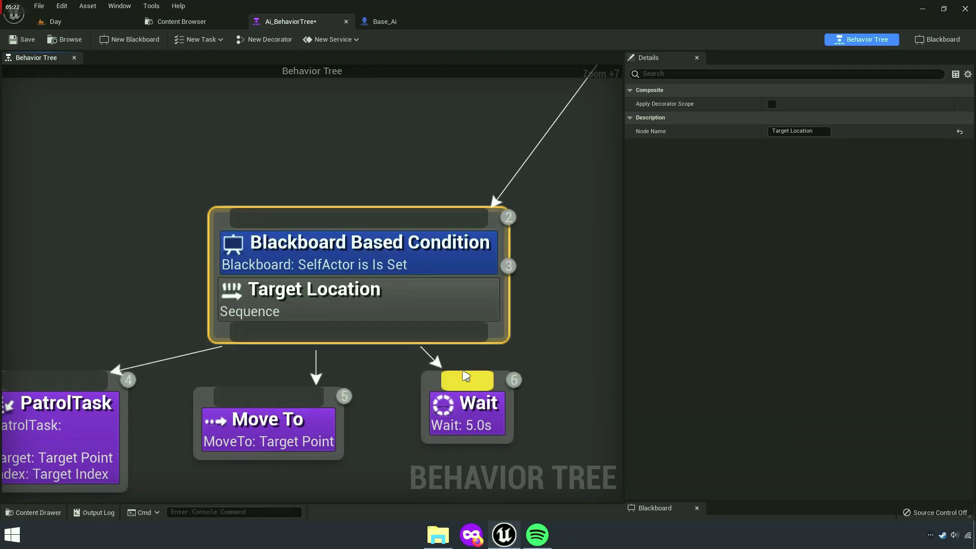
click(328, 255)
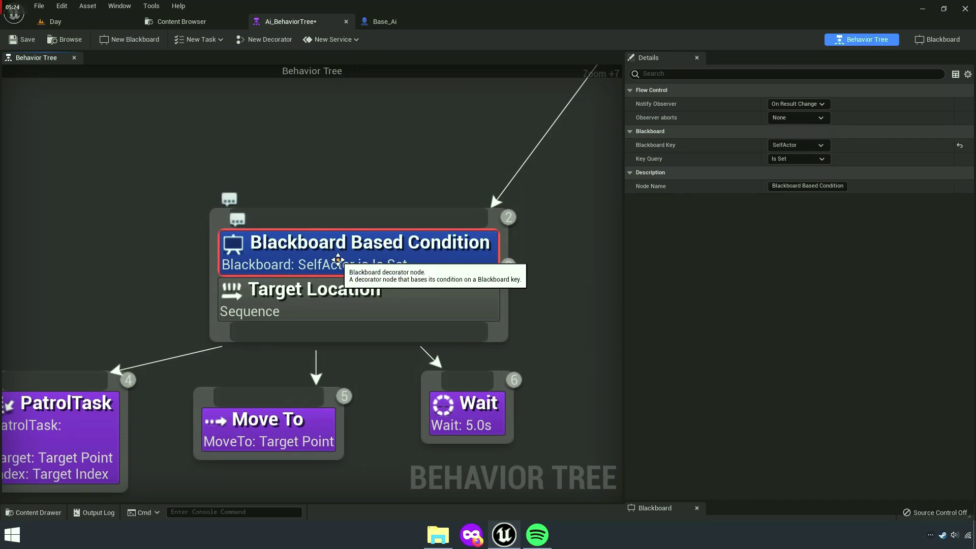
drag(624, 176, 529, 176)
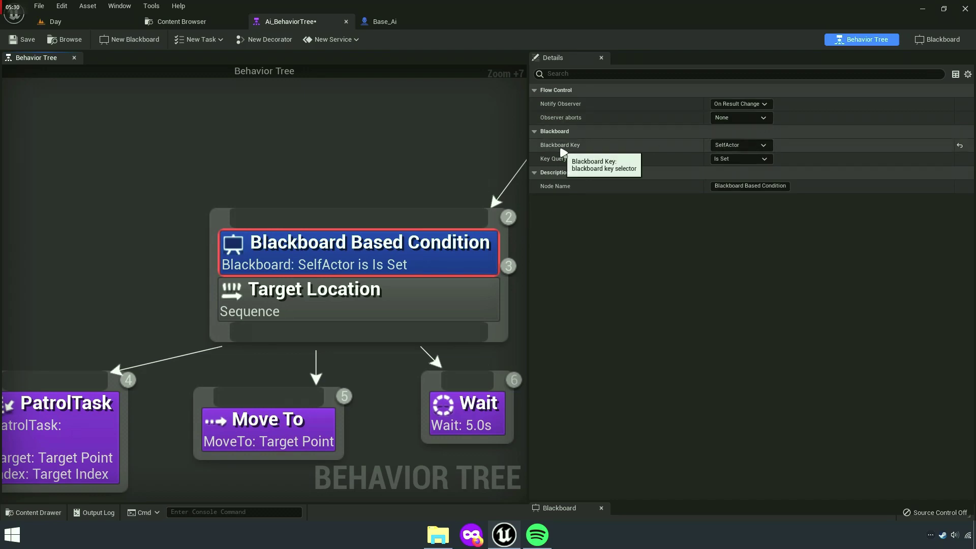
click(733, 148)
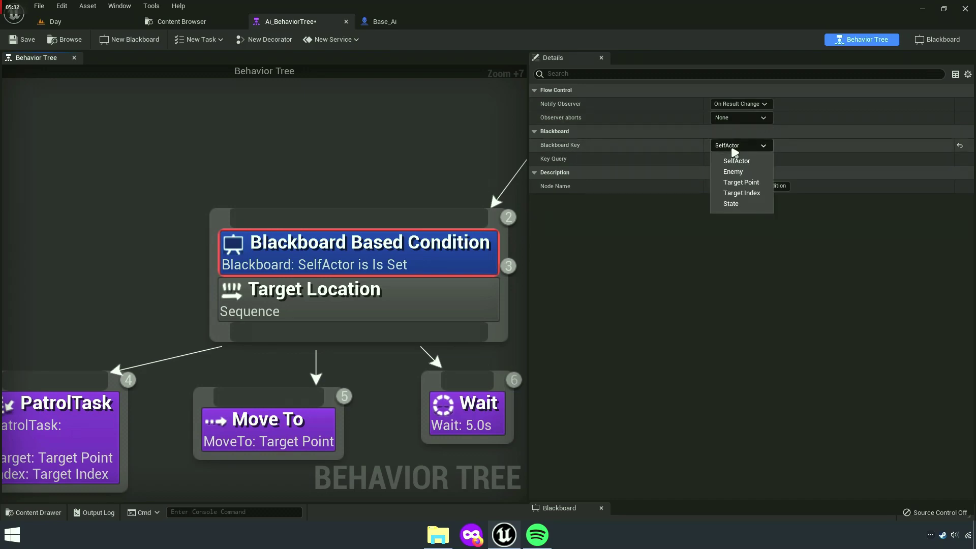
click(732, 204)
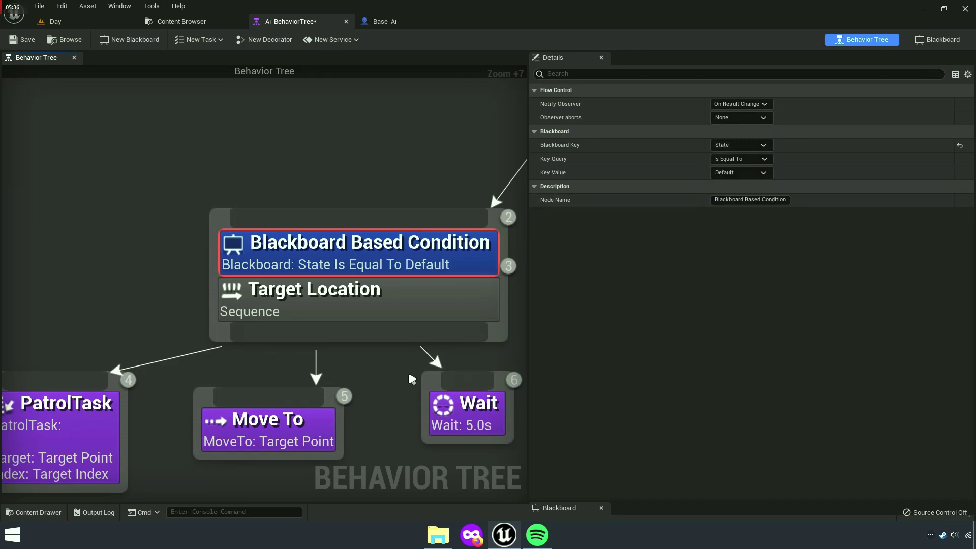
Set the condition's key value so State must equal Patrol.
right_drag(407, 370, 386, 339)
scroll(356, 368, down, 5)
scroll(357, 368, down, 3)
scroll(394, 379, up, 4)
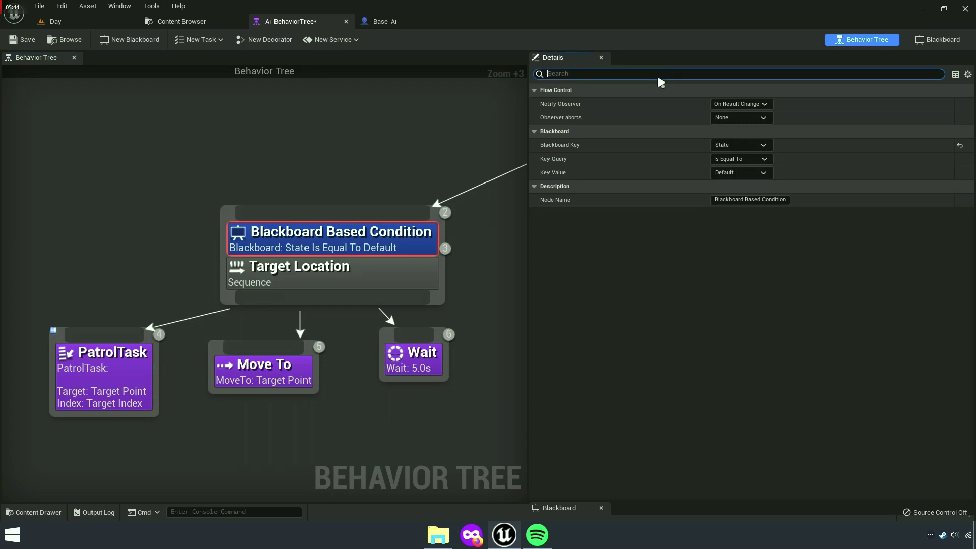
text(Key V)
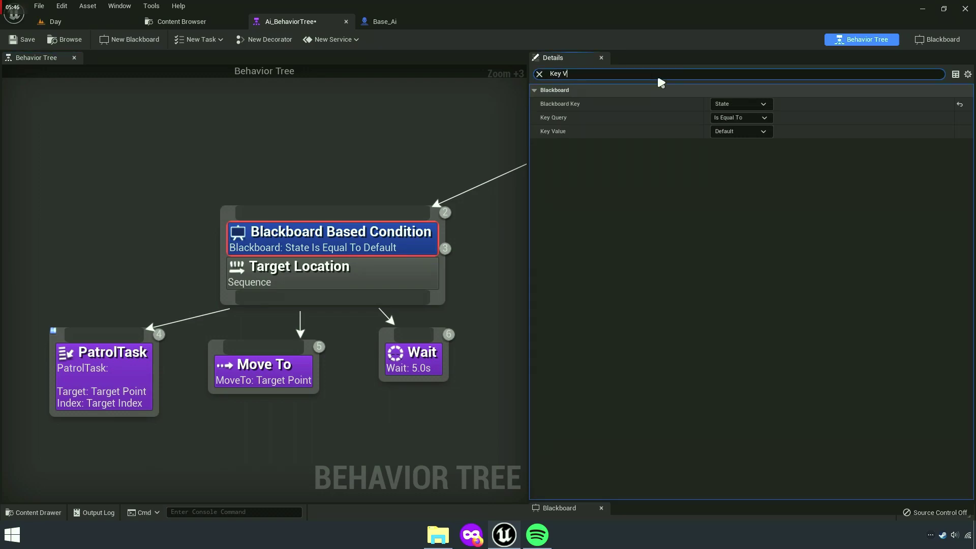
text(alue)
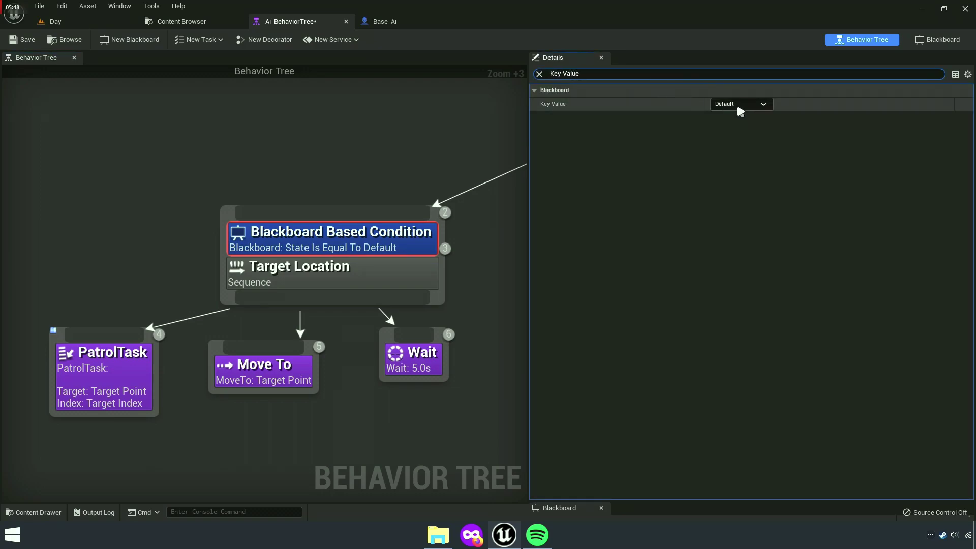
click(737, 103)
click(732, 131)
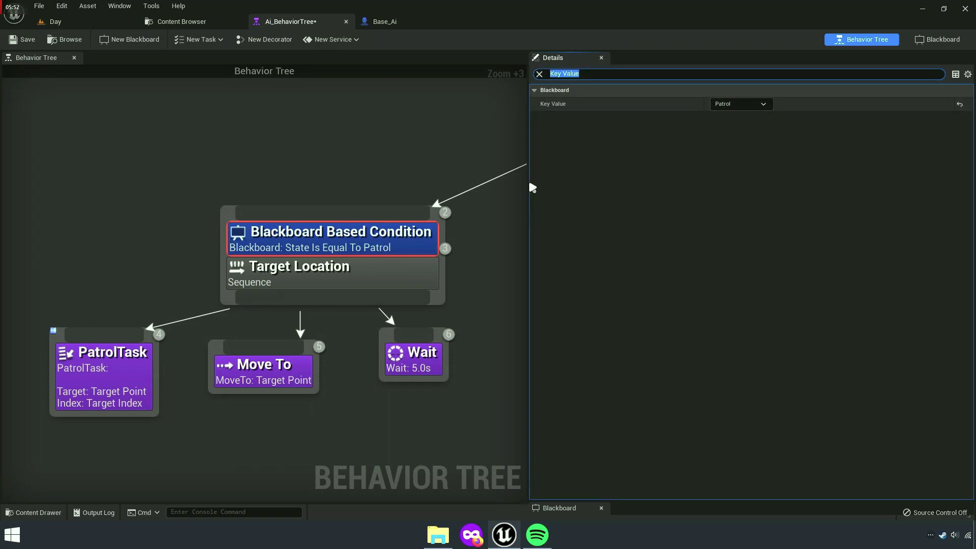
Space out the PatrolTask, Move To and Wait child nodes under Target Location.
drag(527, 186, 742, 188)
scroll(579, 306, down, 3)
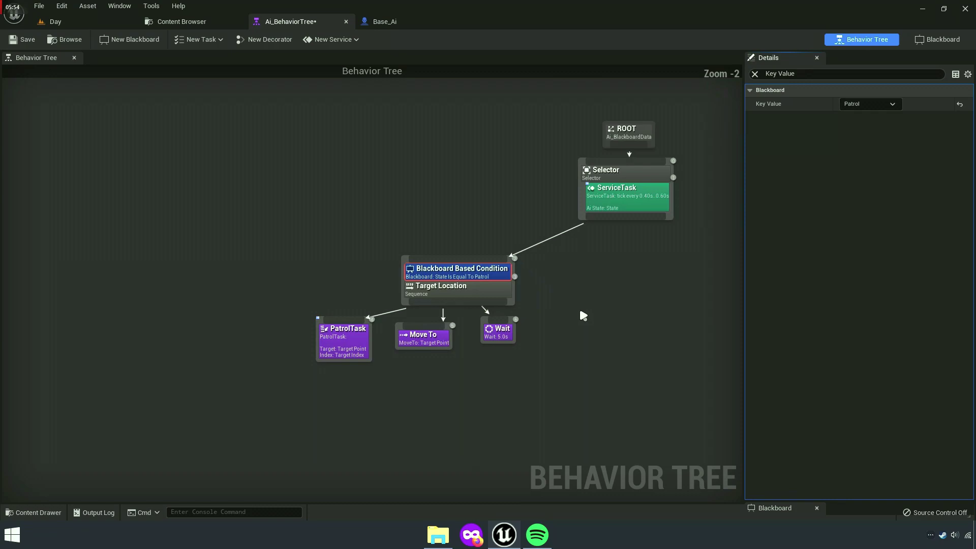
scroll(432, 324, up, 2)
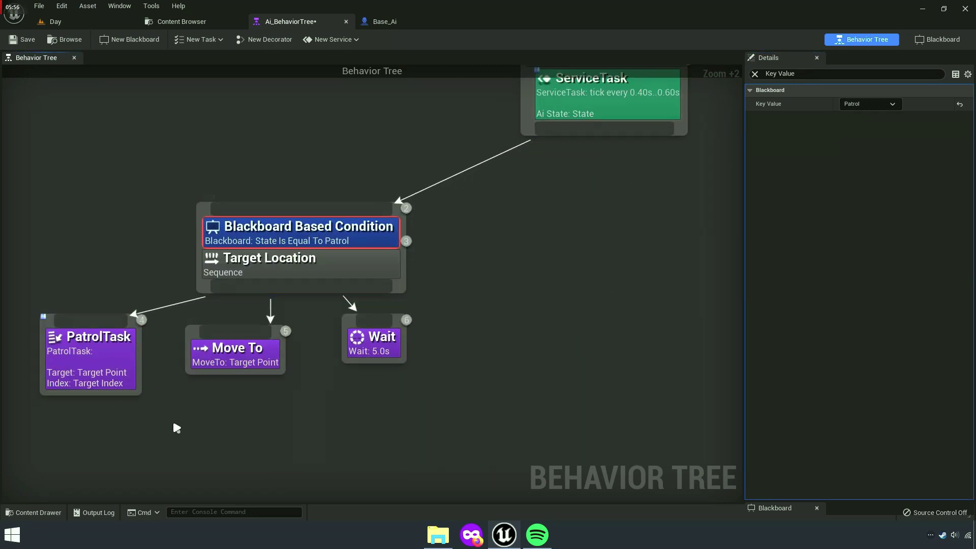
click(260, 374)
drag(260, 375, 285, 397)
drag(379, 359, 446, 380)
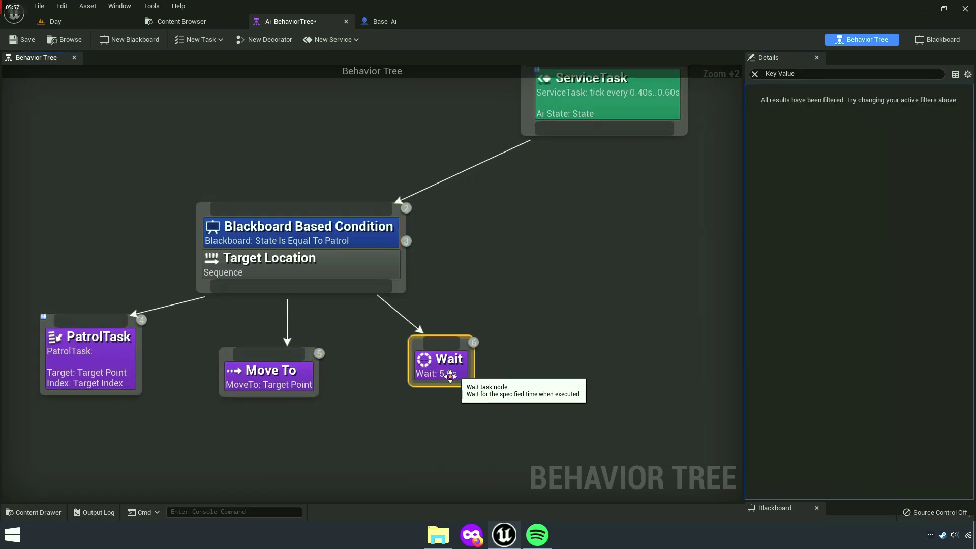
drag(83, 385, 117, 385)
drag(242, 394, 253, 394)
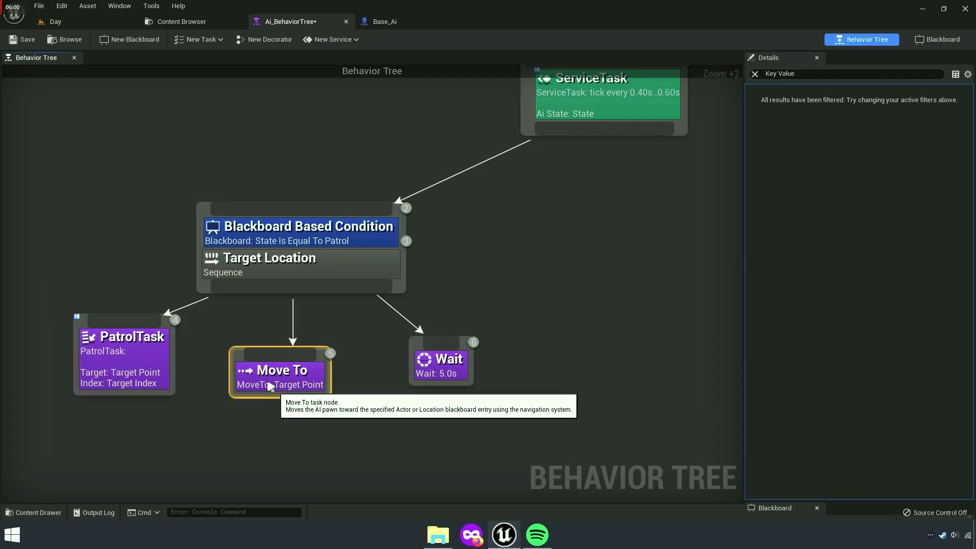
drag(456, 372, 433, 373)
Rename the blackboard condition decorator to Patrol.
click(308, 245)
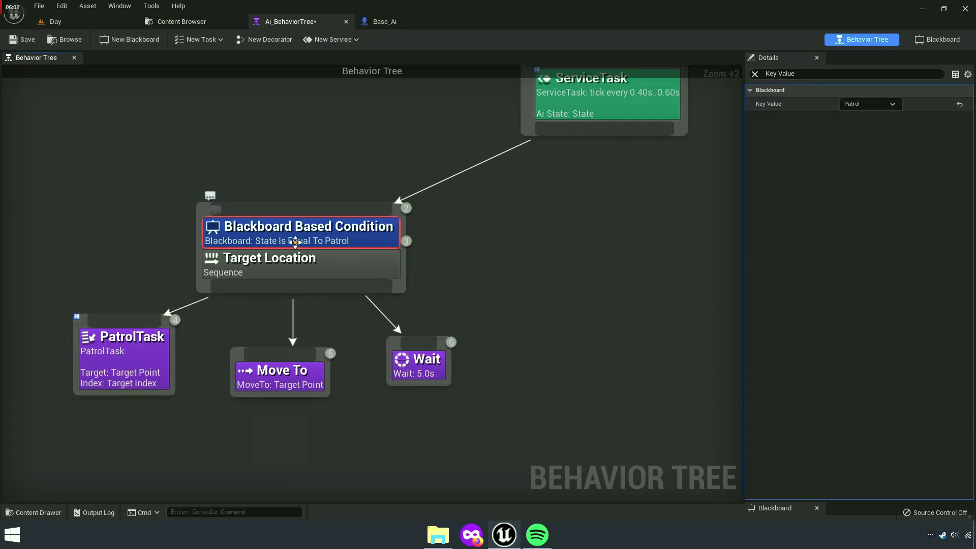
click(755, 74)
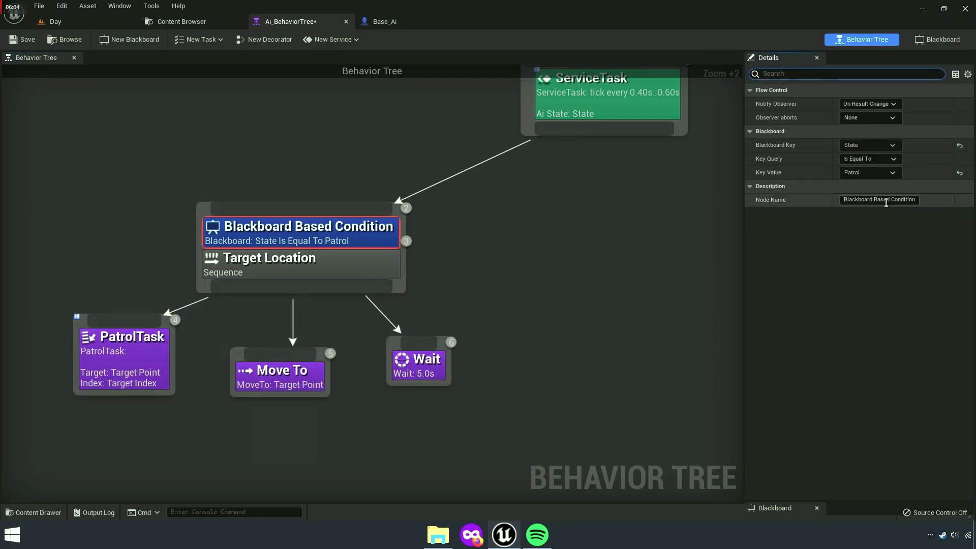
click(886, 201)
text(P)
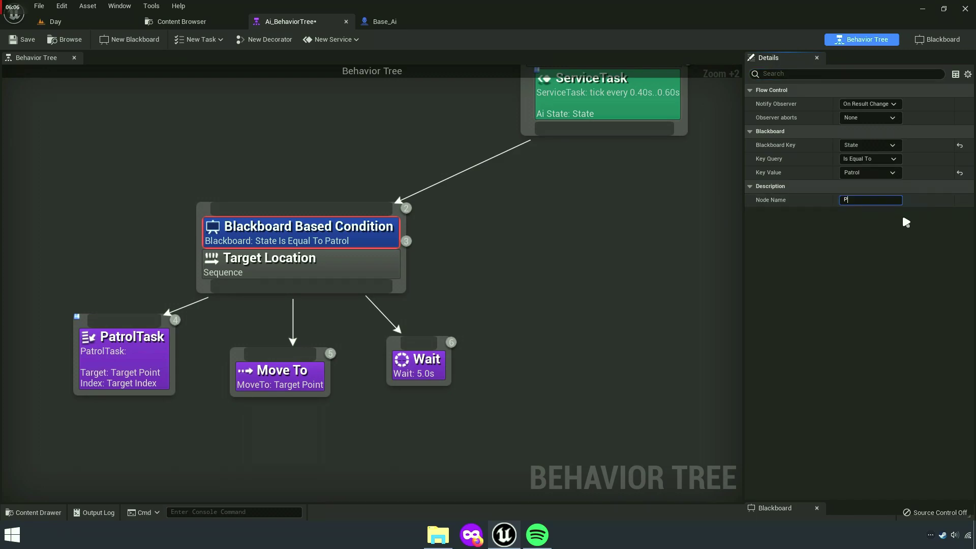
text(atrol P()
key(BackSpace)
key(BackSpace)
key(BackSpace)
key(Return)
Centre the Patrol branch and nudge its Wait task slightly right.
right_drag(559, 280, 661, 325)
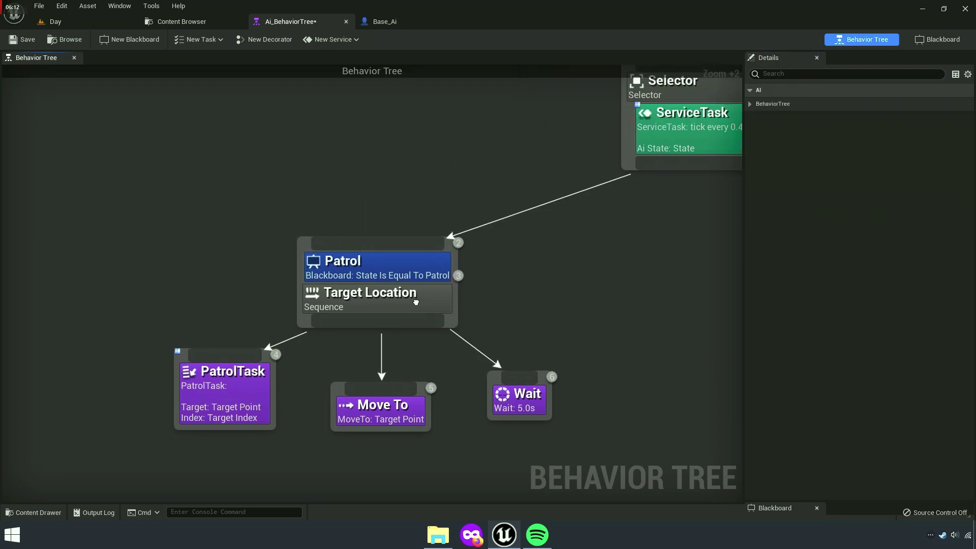
scroll(458, 356, down, 5)
drag(483, 402, 319, 305)
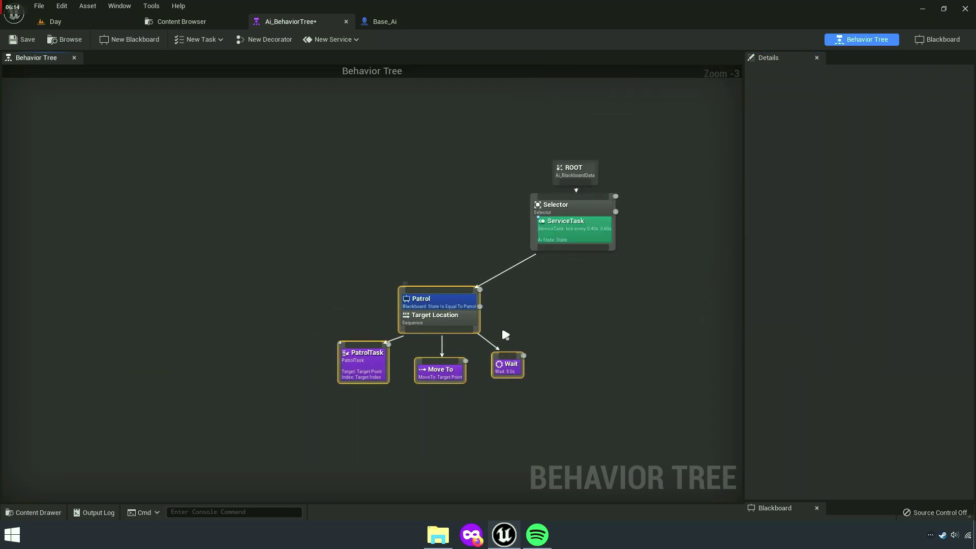
scroll(501, 325, up, 1)
scroll(585, 312, up, 2)
click(609, 312)
right_drag(609, 312, 534, 348)
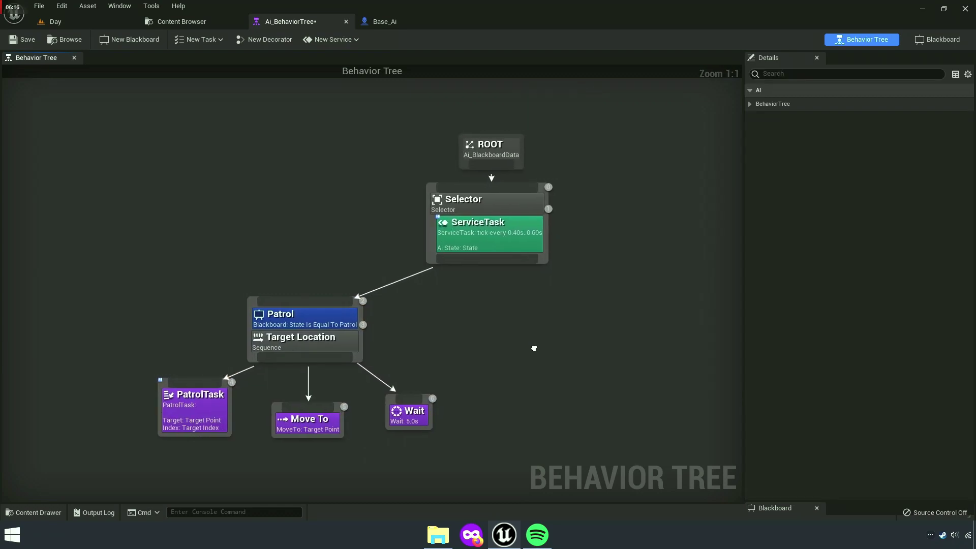
scroll(398, 453, up, 6)
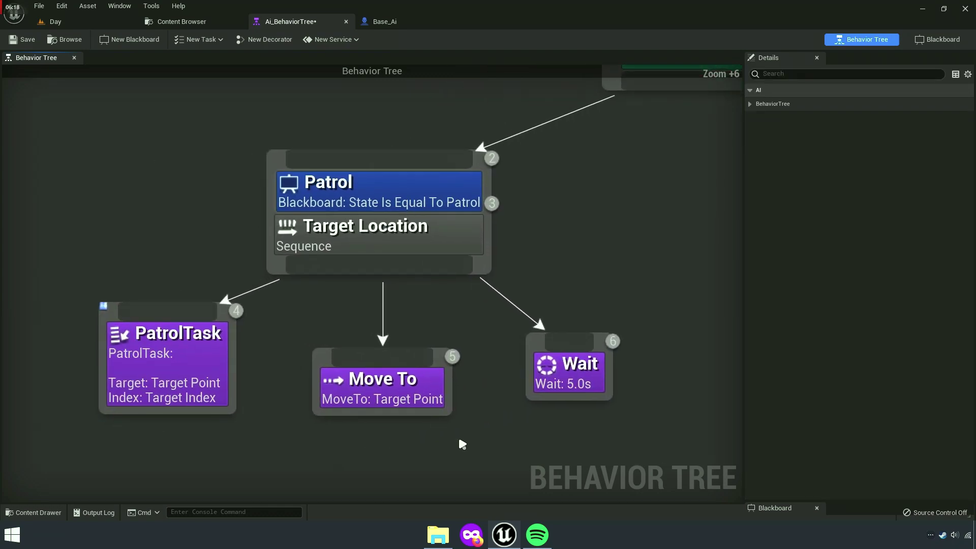
click(553, 384)
drag(553, 385, 568, 385)
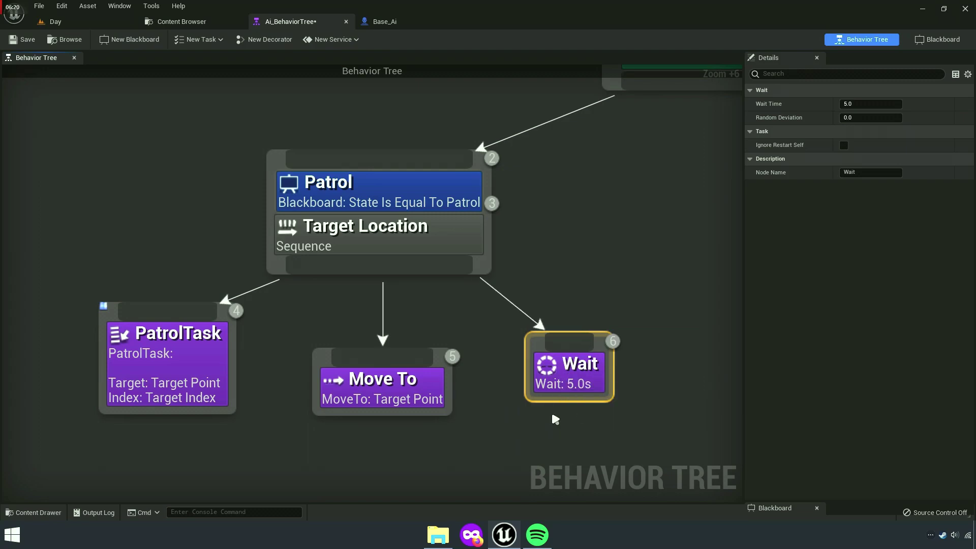
Change the Wait task's Wait Time to 2 seconds and collapse the Details panel.
click(862, 104)
text(2)
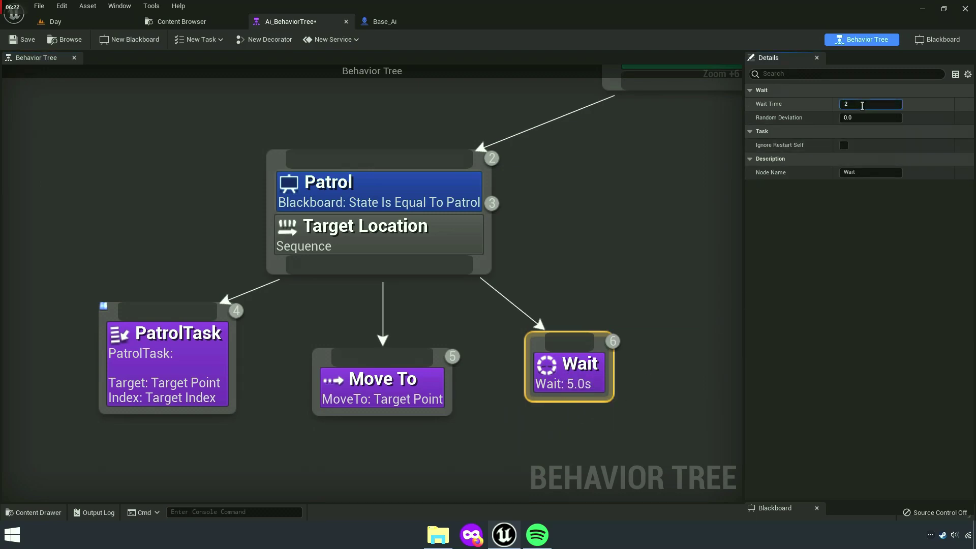
key(Tab)
drag(743, 296, 973, 305)
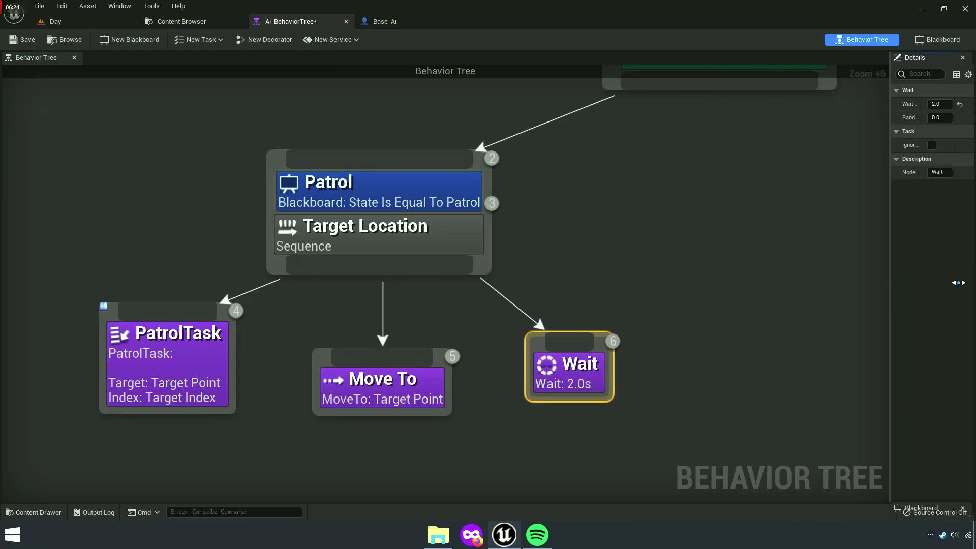
scroll(465, 211, down, 5)
scroll(465, 211, down, 2)
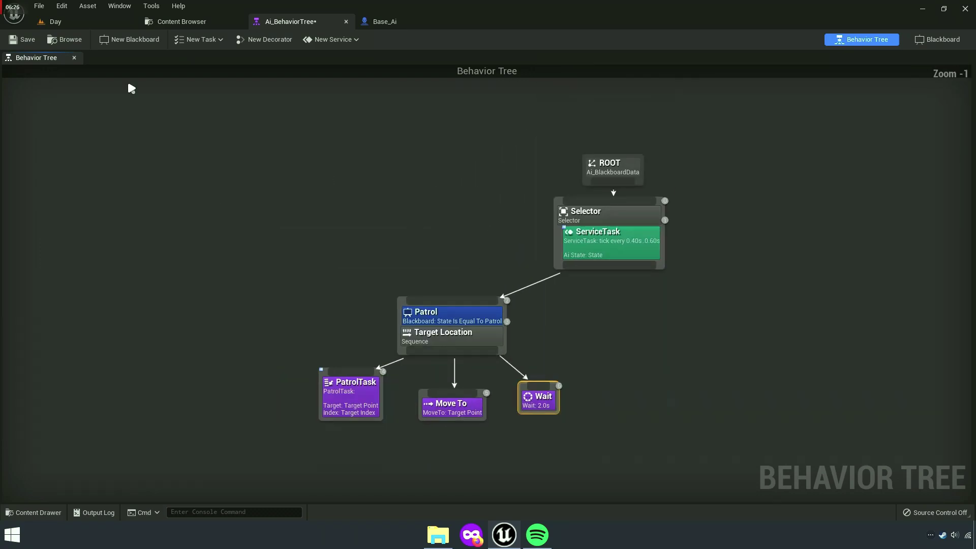
Delete both point lights and the rifle from the Day level.
click(178, 25)
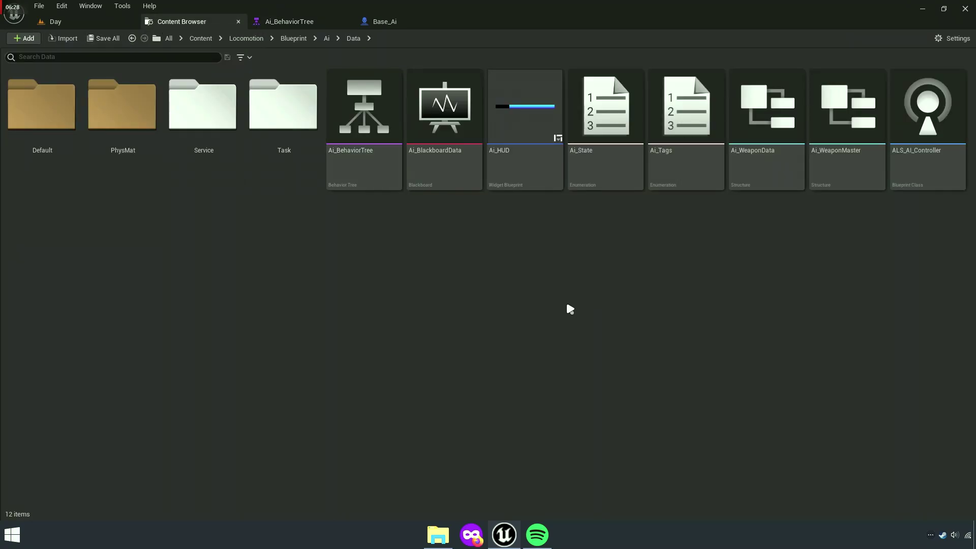
click(79, 25)
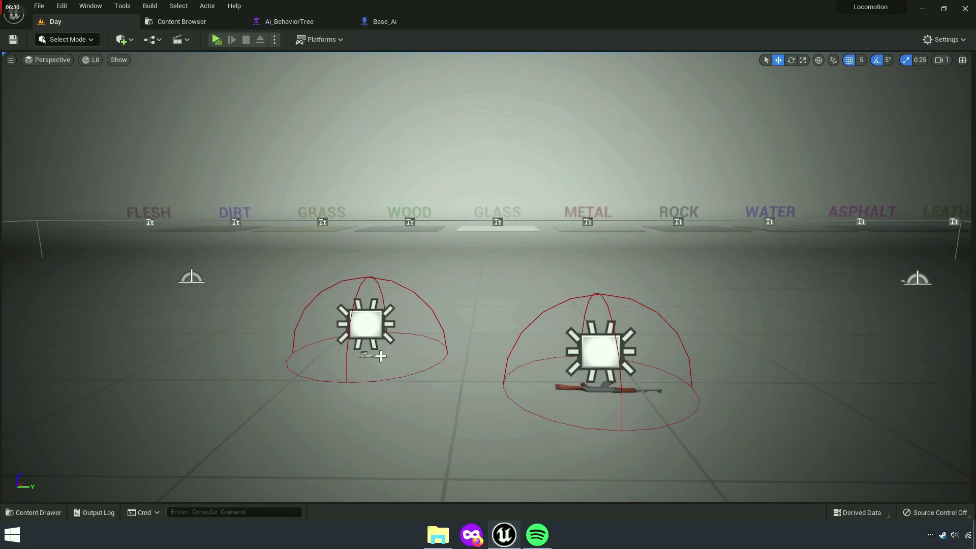
click(360, 352)
key(Delete)
click(600, 388)
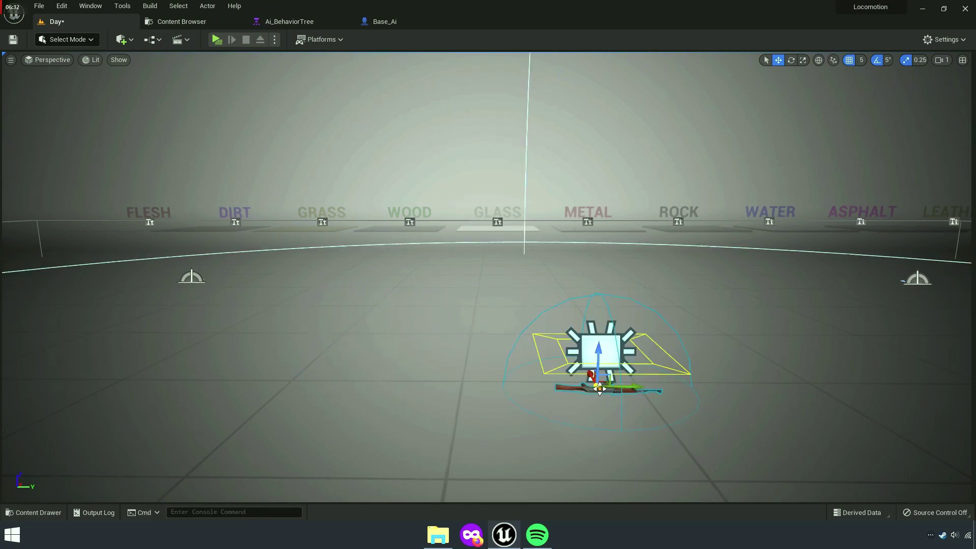
key(Delete)
Place the Ai3 character from Ai/Character/Civilian into the Day level.
click(173, 22)
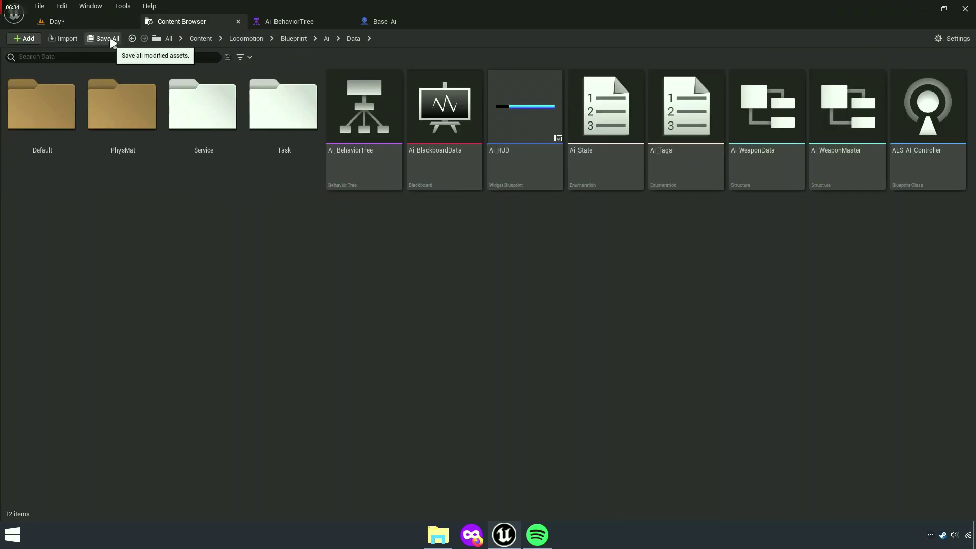
click(327, 38)
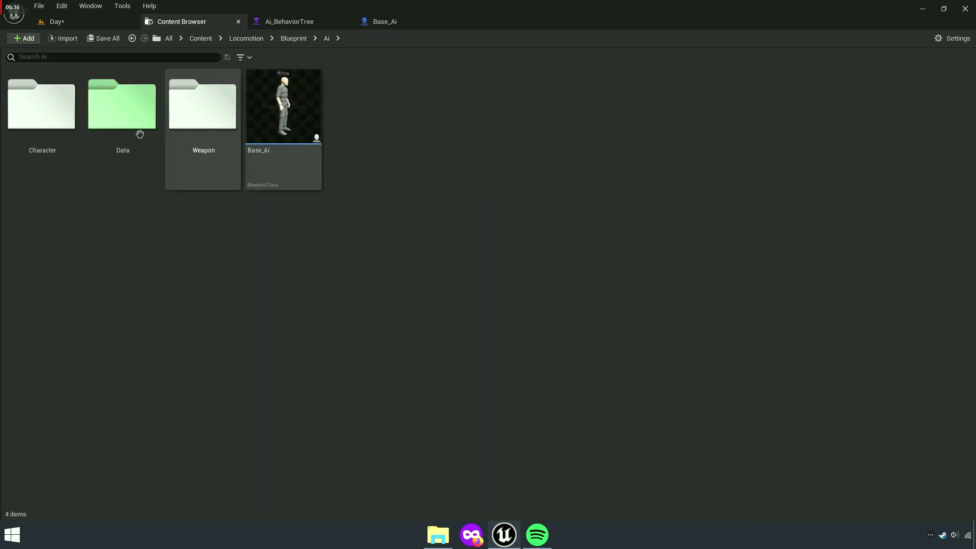
double_click(63, 162)
double_click(59, 166)
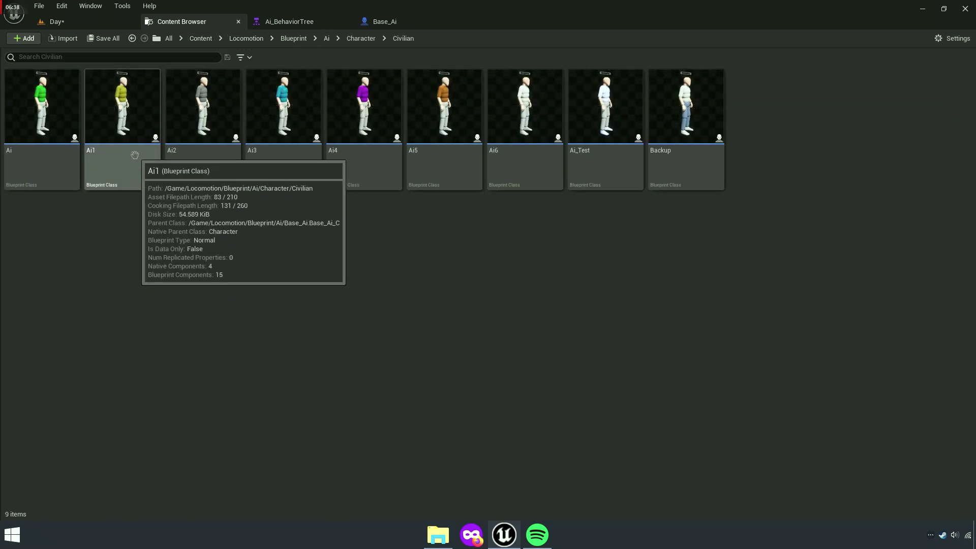
mouse_move(269, 152)
mouse_down()
mouse_move(89, 26)
mouse_move(431, 389)
mouse_up()
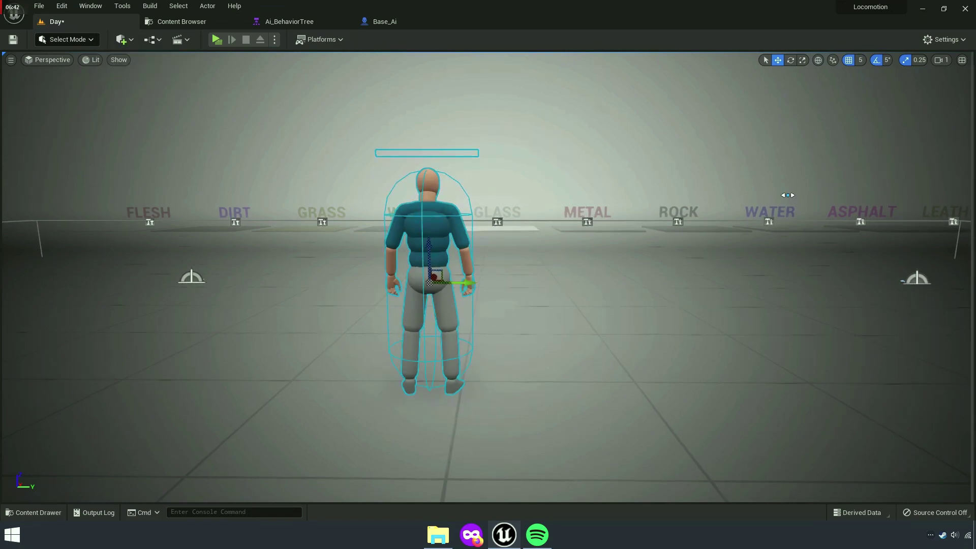
drag(974, 191, 765, 193)
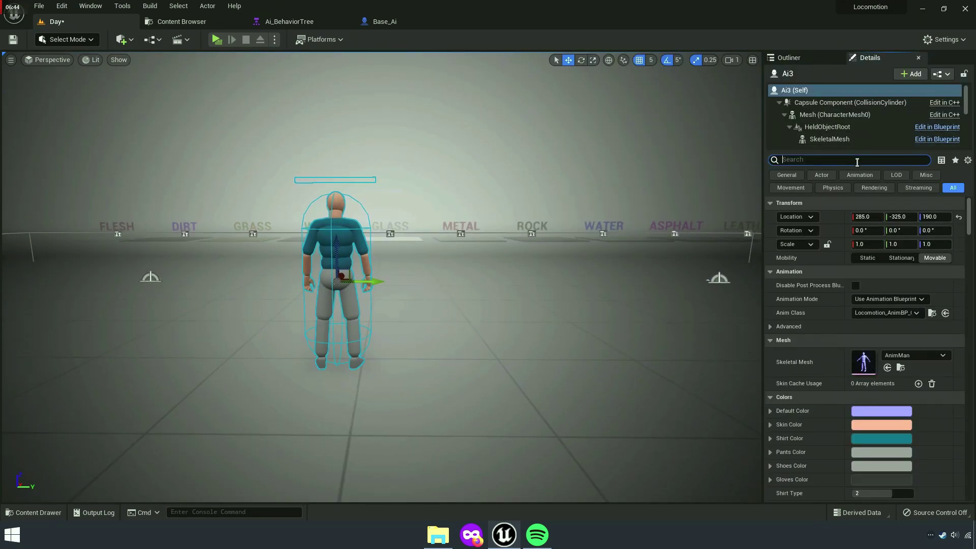
Give Ai3 two Patrol entries, TargetPoint2 then TargetPoint, keeping State as Patrol.
text(Patrol)
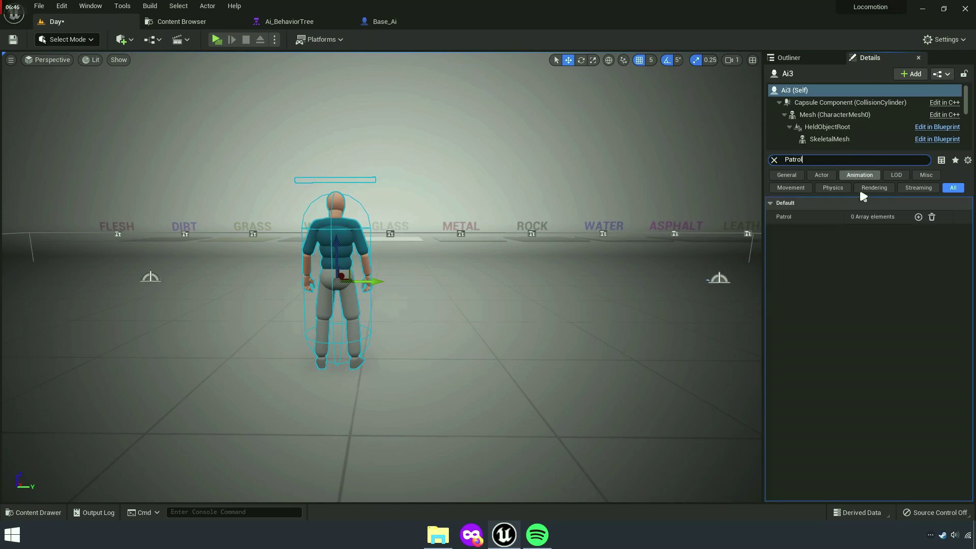
click(919, 219)
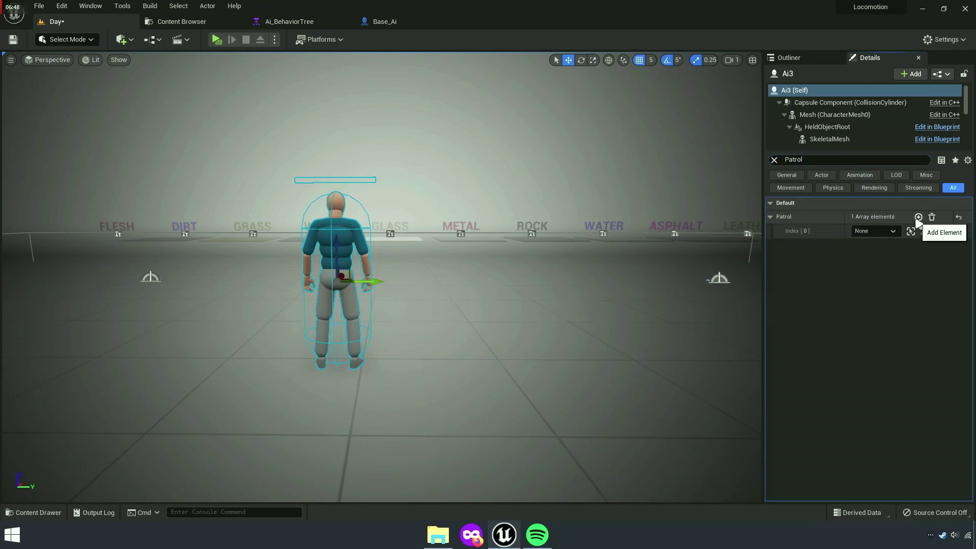
click(919, 218)
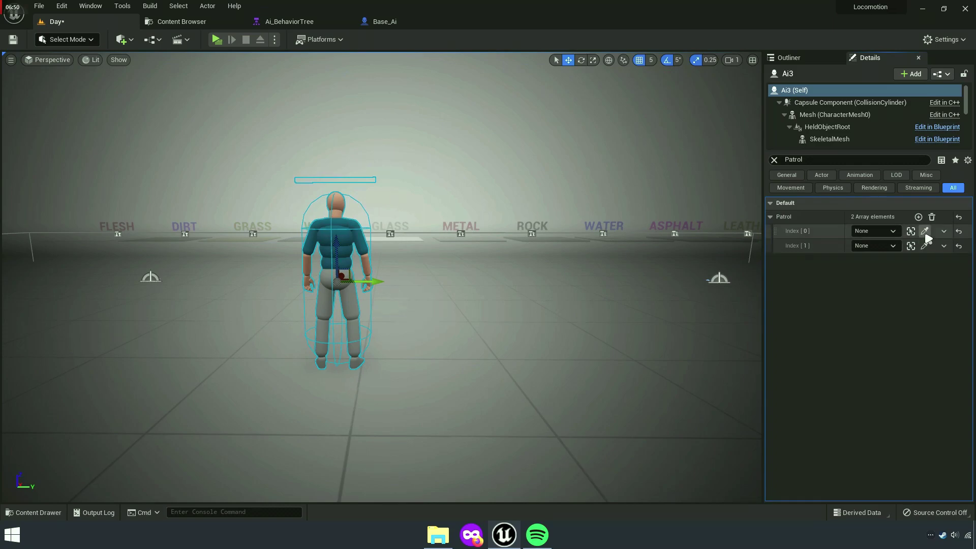
click(924, 246)
click(720, 277)
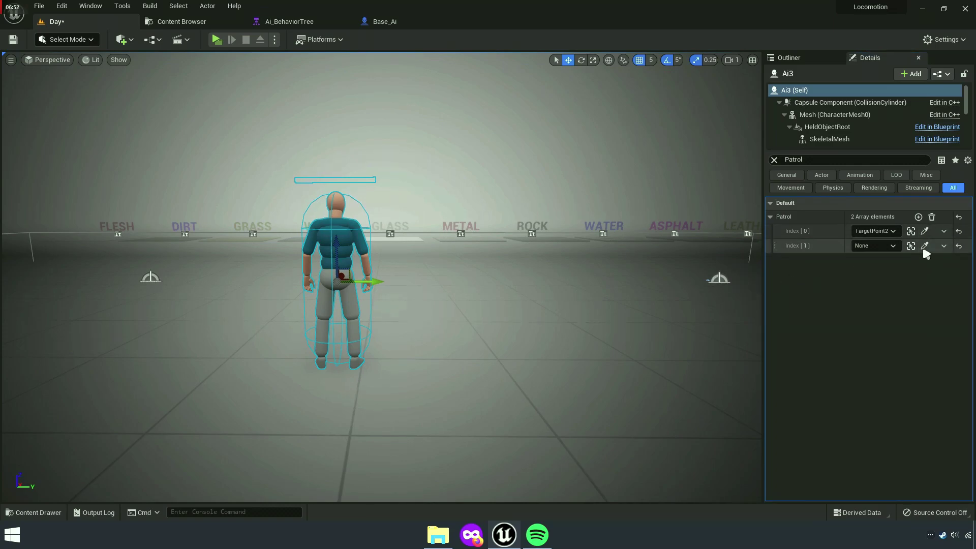
click(925, 246)
text(State)
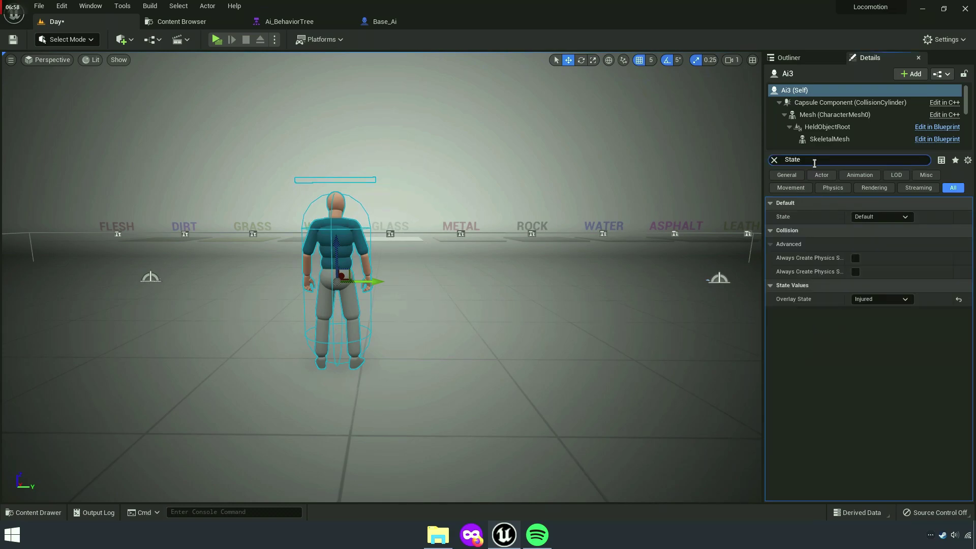
click(872, 217)
click(876, 237)
drag(763, 344, 969, 341)
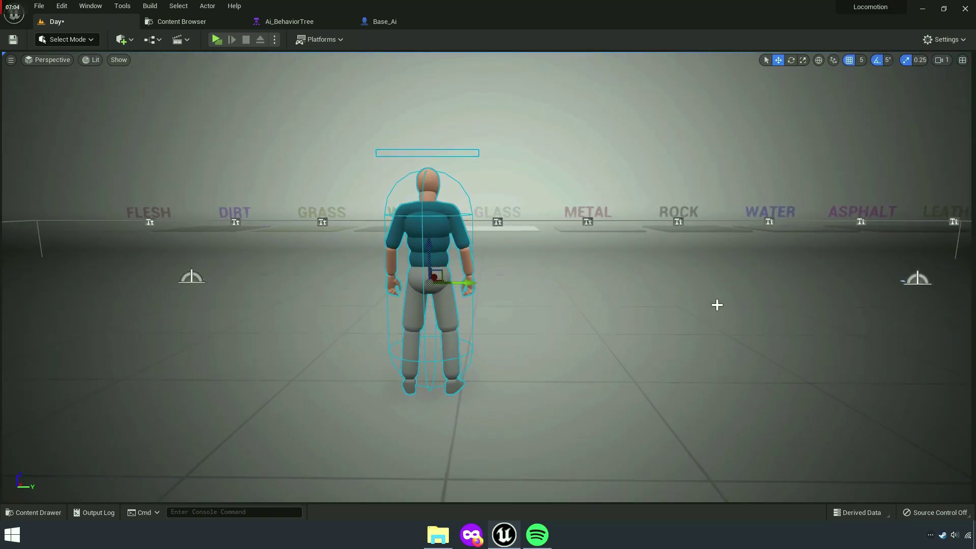
Orbit the Day viewport to look over Ai3 and its surroundings.
mouse_move(237, 272)
right_down()
mouse_move(237, 285)
mouse_move(453, 307)
right_up()
click(184, 243)
right_drag(325, 288, 325, 269)
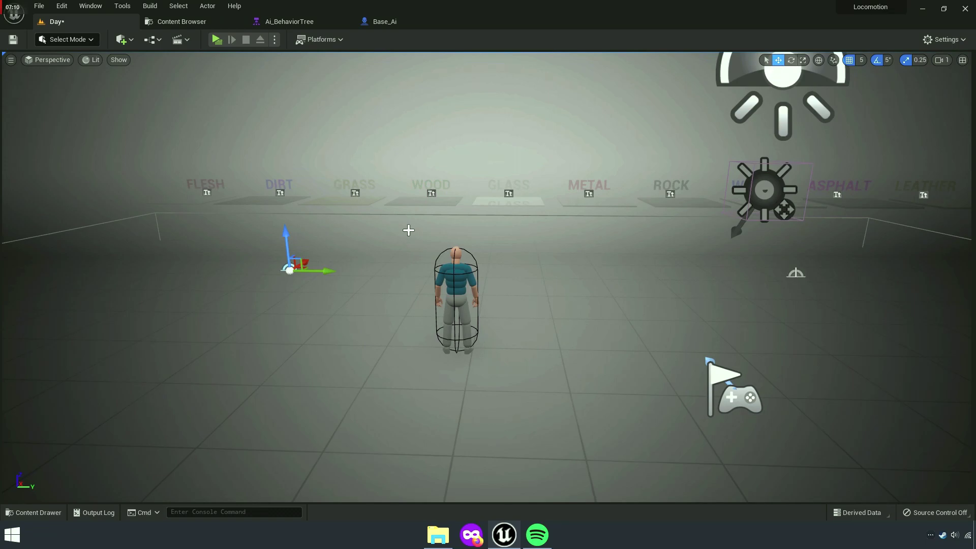
mouse_move(455, 266)
right_down()
mouse_move(356, 266)
mouse_move(487, 274)
right_up()
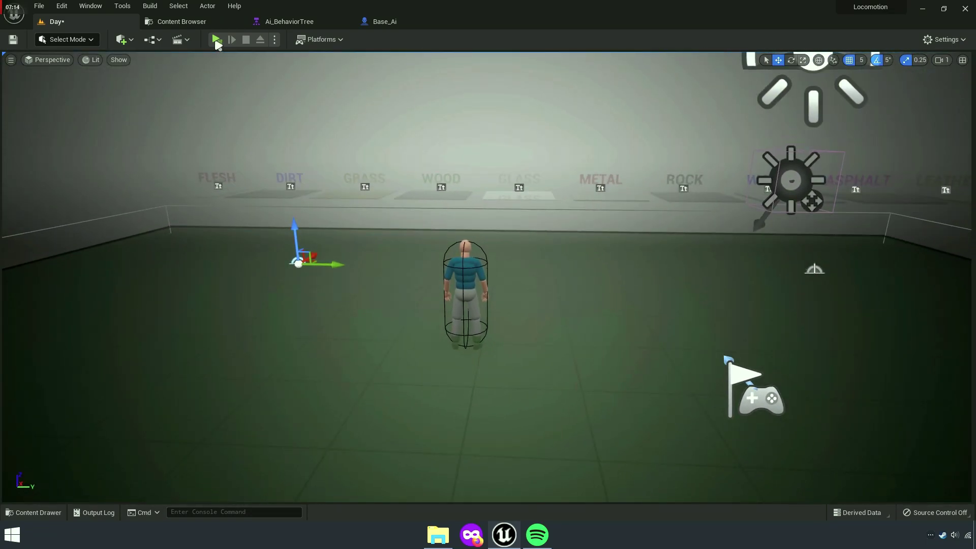
Play-test the level, walking forward to watch Ai3 patrol, then exit with Esc.
click(216, 39)
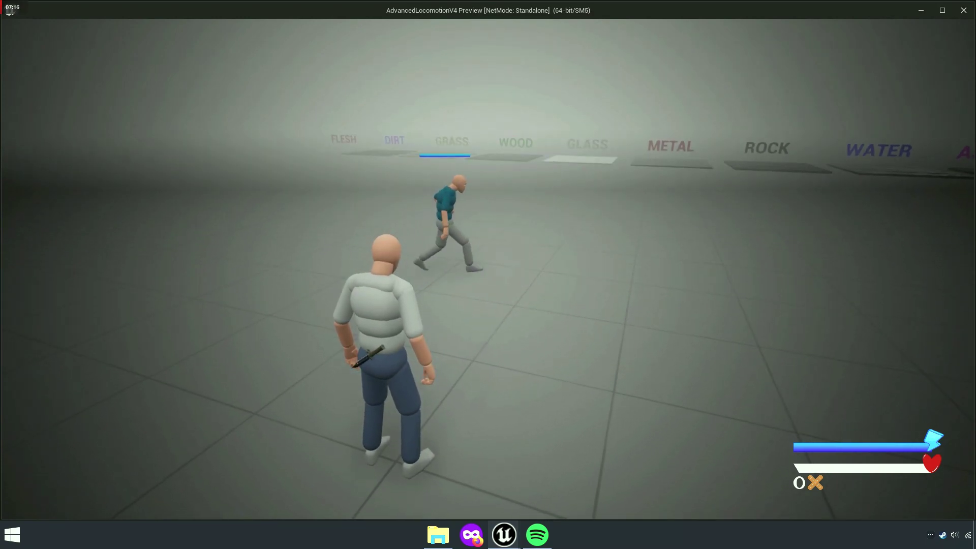
key(w)
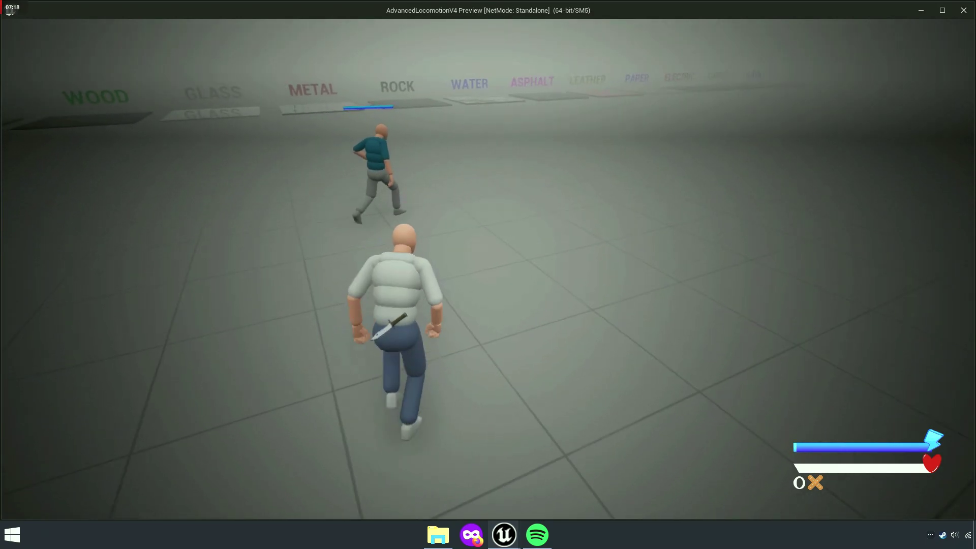
key(Escape)
Bring up Ai_BehaviorTree and shift the graph view right.
click(182, 21)
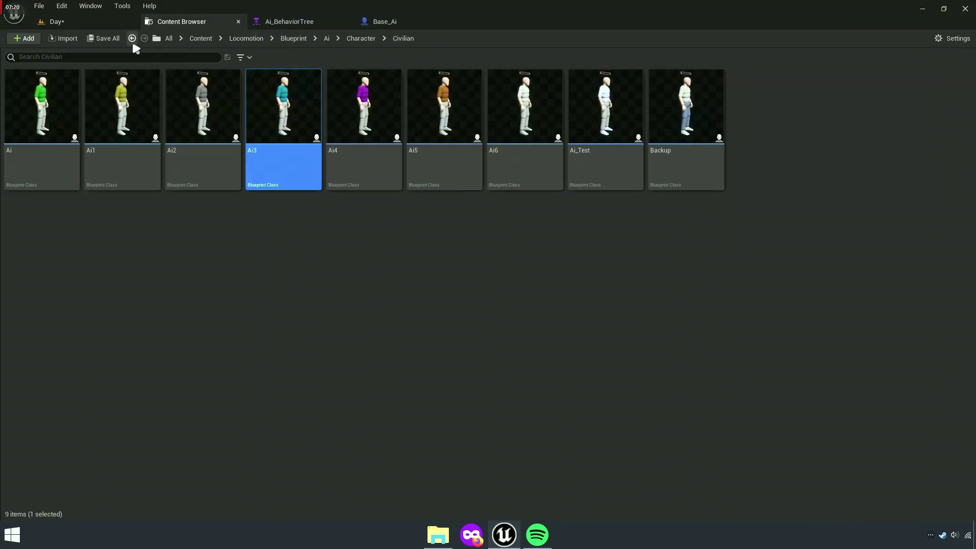
click(102, 38)
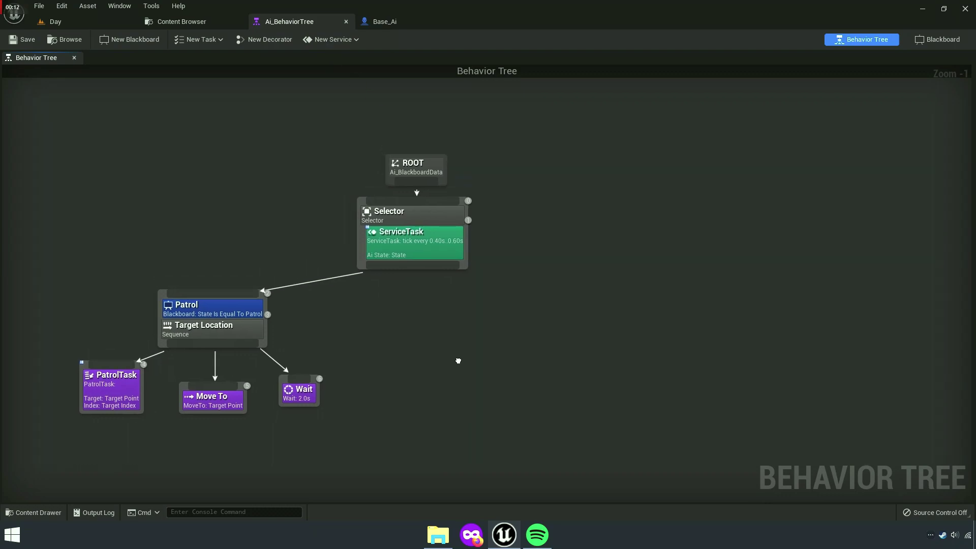
scroll(416, 343, up, 2)
mouse_move(418, 346)
right_down()
mouse_move(461, 342)
mouse_move(441, 309)
right_up()
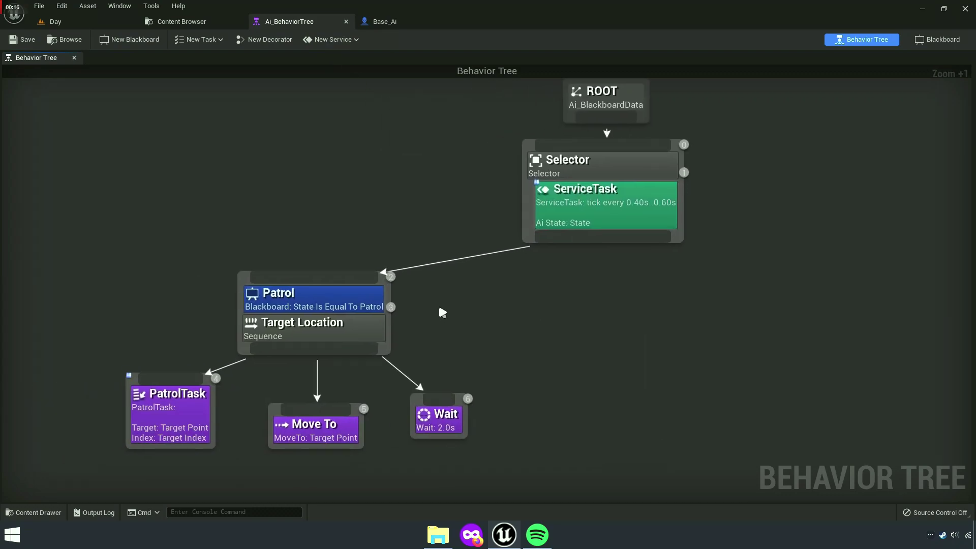
Copy the Patrol Target Location sequence node and paste two copies.
right_click(389, 333)
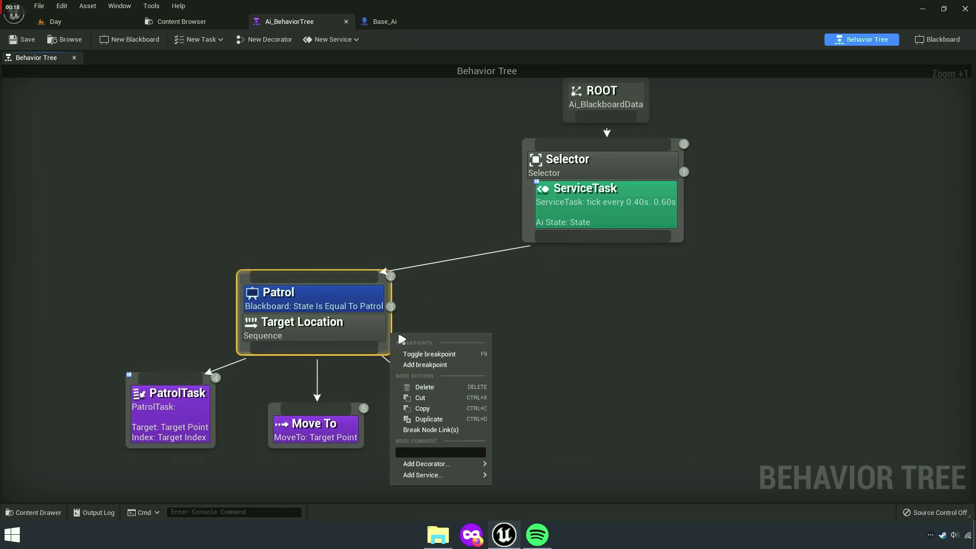
click(513, 372)
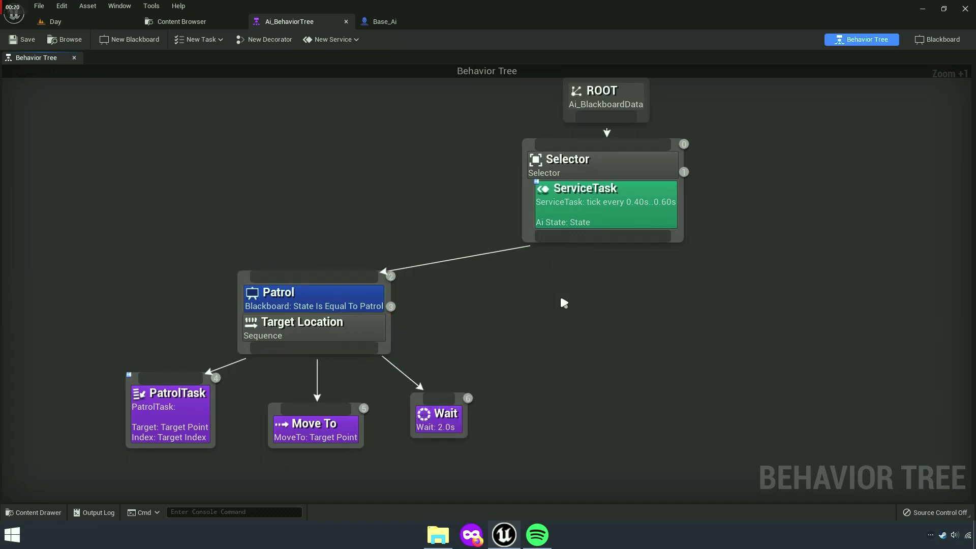
key(ctrl+v)
mouse_move(564, 303)
right_down()
mouse_move(743, 326)
mouse_move(683, 411)
right_up()
key(ctrl+v)
Connect one Patrol copy to the Selector as a second branch and position it below.
drag(605, 404, 584, 394)
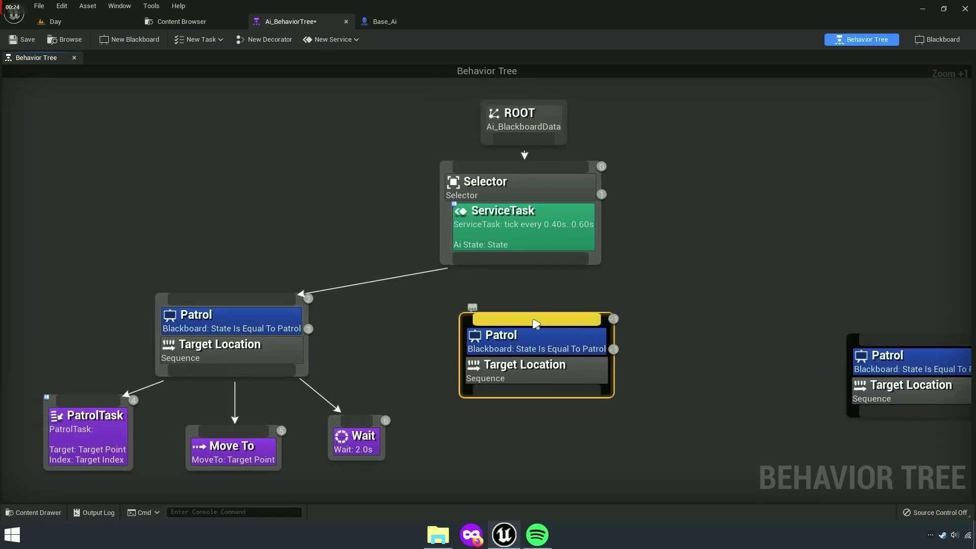
drag(534, 318, 519, 259)
right_drag(513, 212, 504, 172)
scroll(548, 258, down, 2)
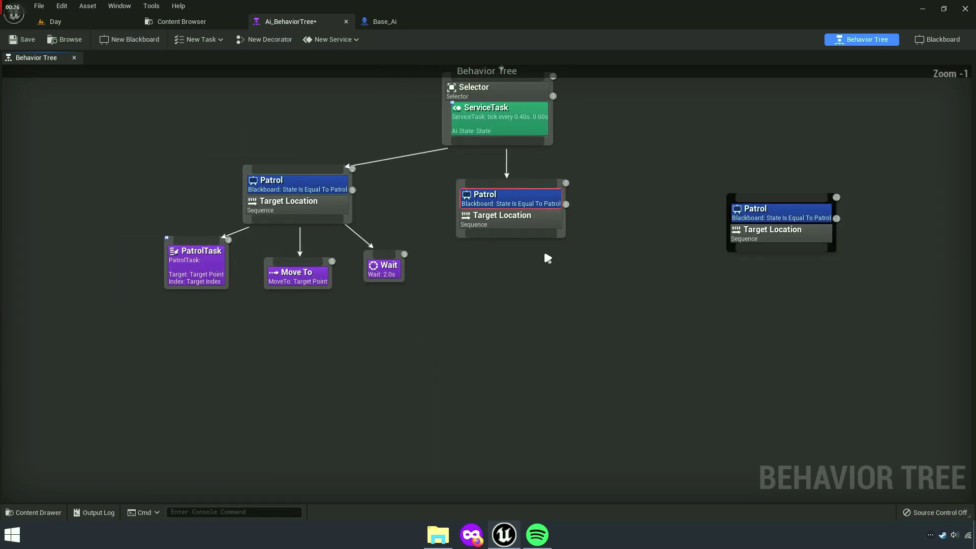
drag(557, 237, 543, 366)
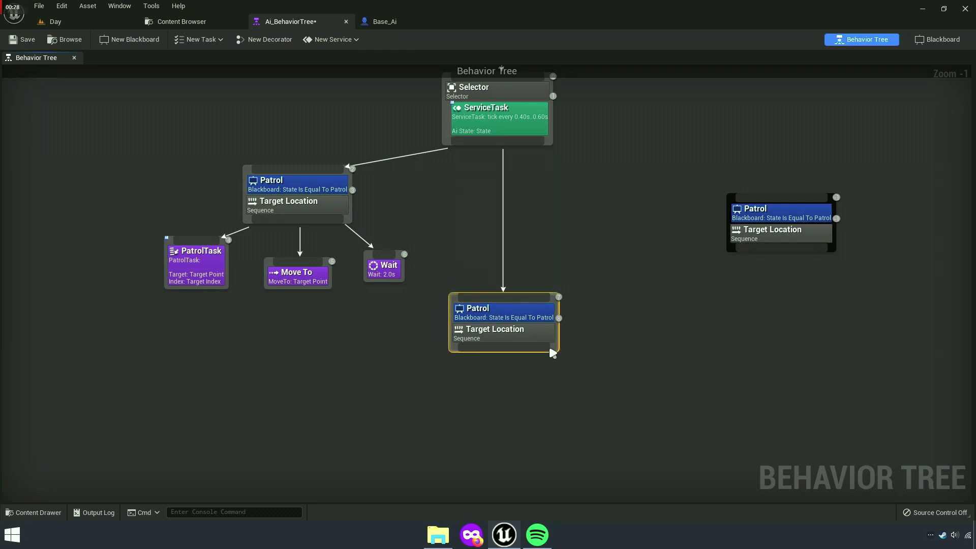
mouse_move(545, 374)
right_down()
mouse_move(513, 286)
mouse_move(599, 332)
right_up()
scroll(514, 291, up, 3)
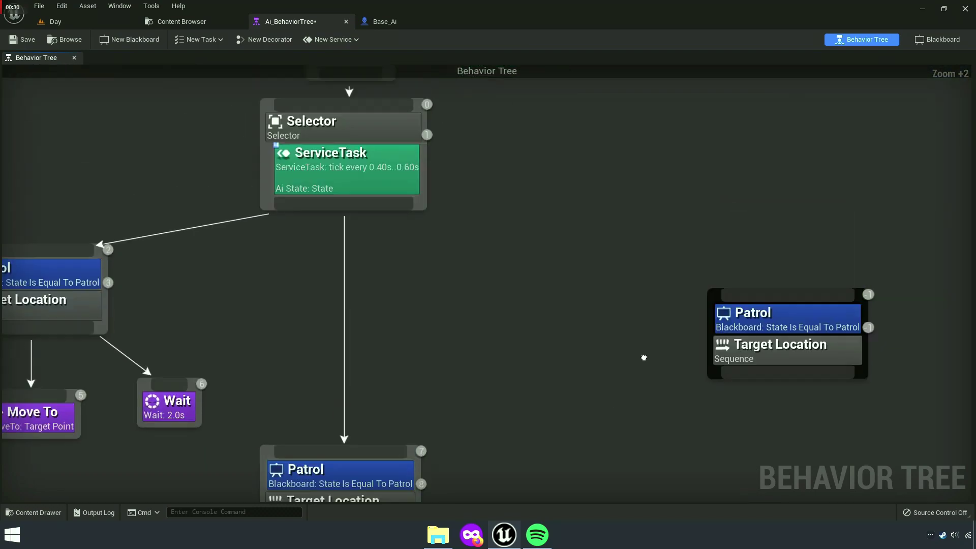
Wrap the other Patrol copy in a comment titled Disabled and move it aside.
right_drag(846, 384, 749, 311)
click(773, 346)
key(c)
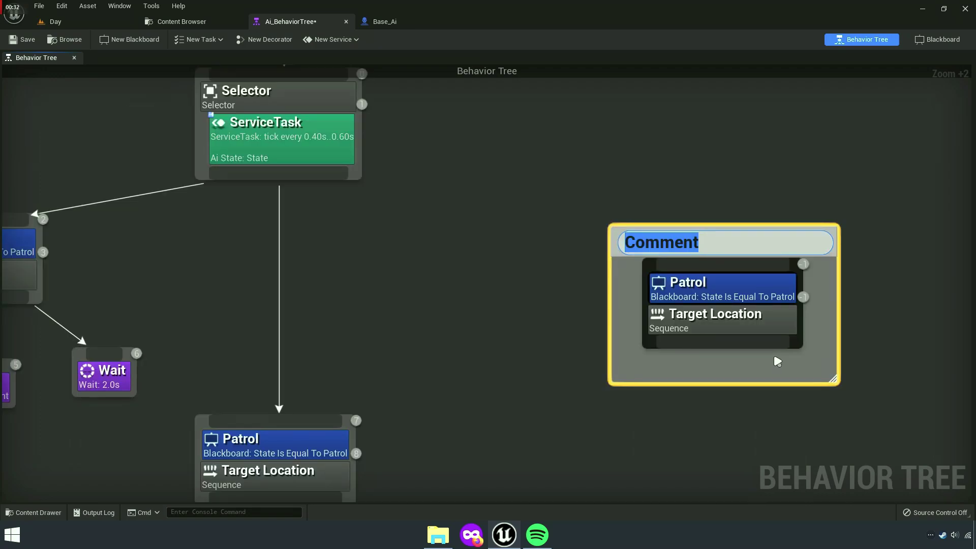
text(Disabled)
key(Return)
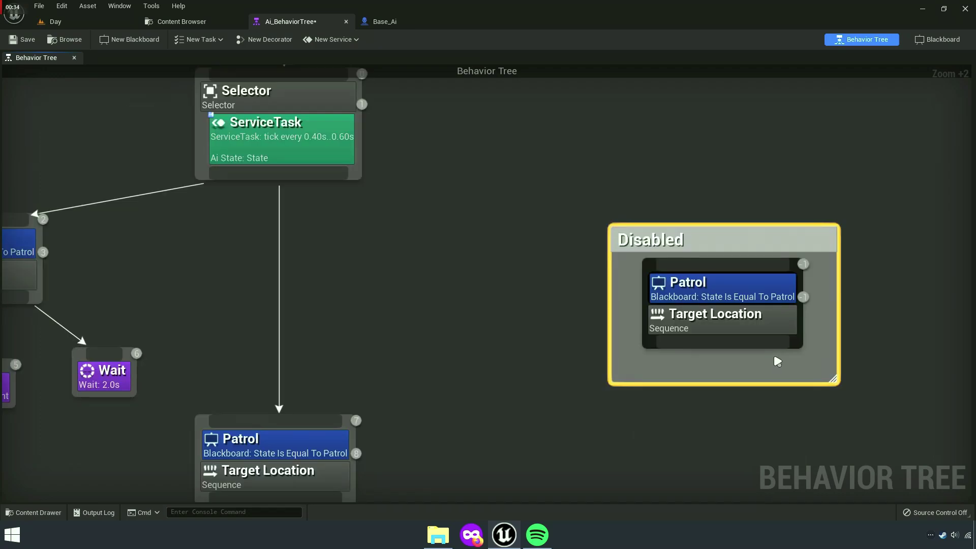
scroll(519, 251, down, 1)
scroll(518, 250, down, 2)
mouse_move(685, 253)
mouse_down()
mouse_move(629, 252)
mouse_move(643, 257)
mouse_up()
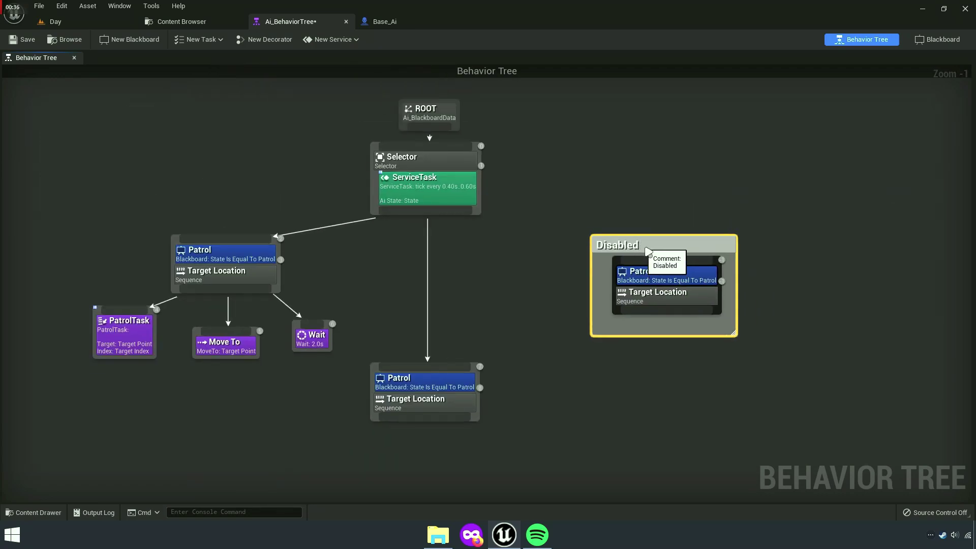
scroll(584, 283, up, 3)
scroll(585, 284, up, 5)
Set the new branch's blackboard condition to require State equals Attack.
click(455, 279)
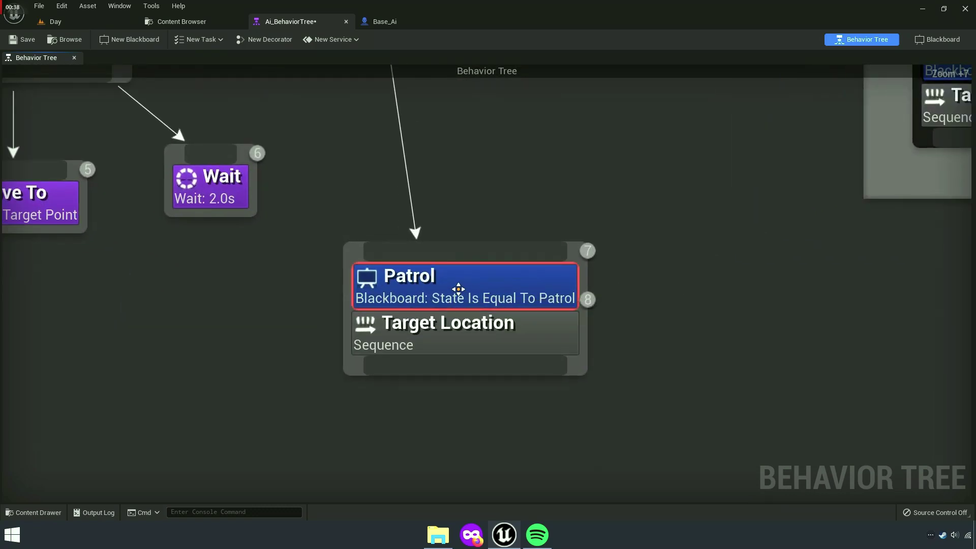
drag(969, 251, 711, 270)
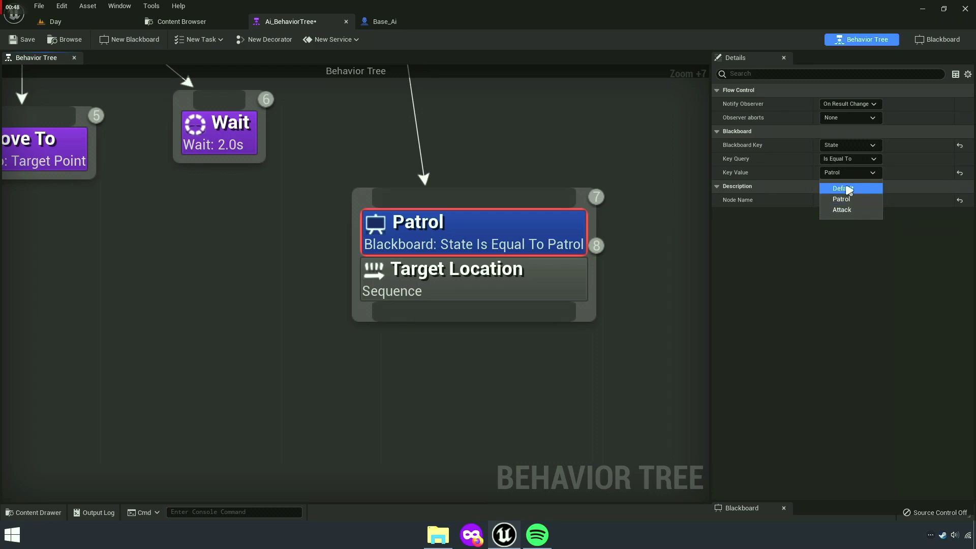
click(848, 211)
text(Attack)
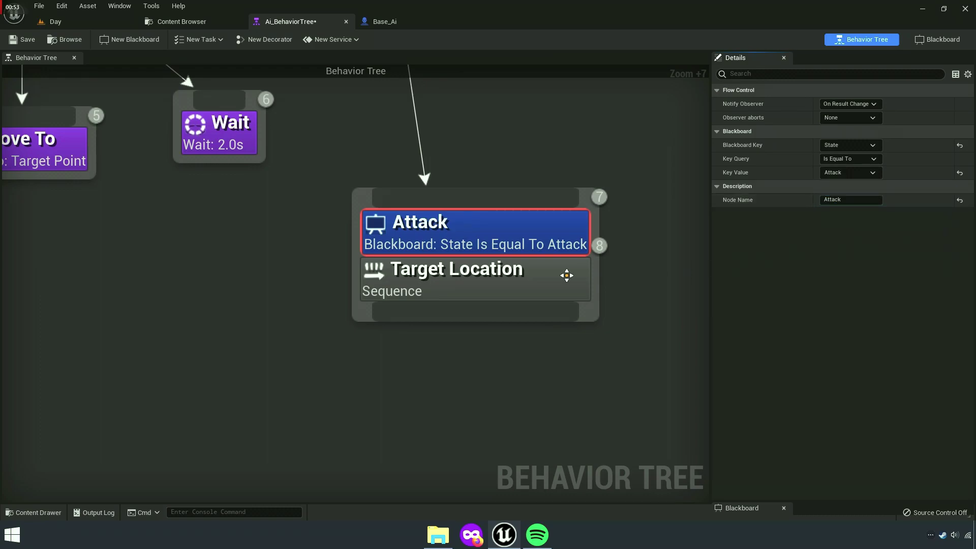
Rename the new branch's sequence node to Combat Mode.
click(567, 275)
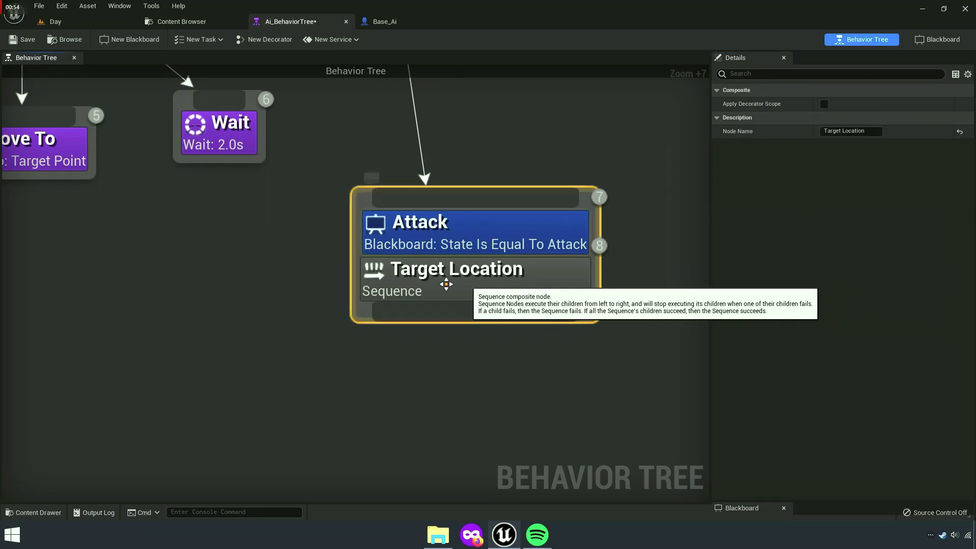
click(871, 131)
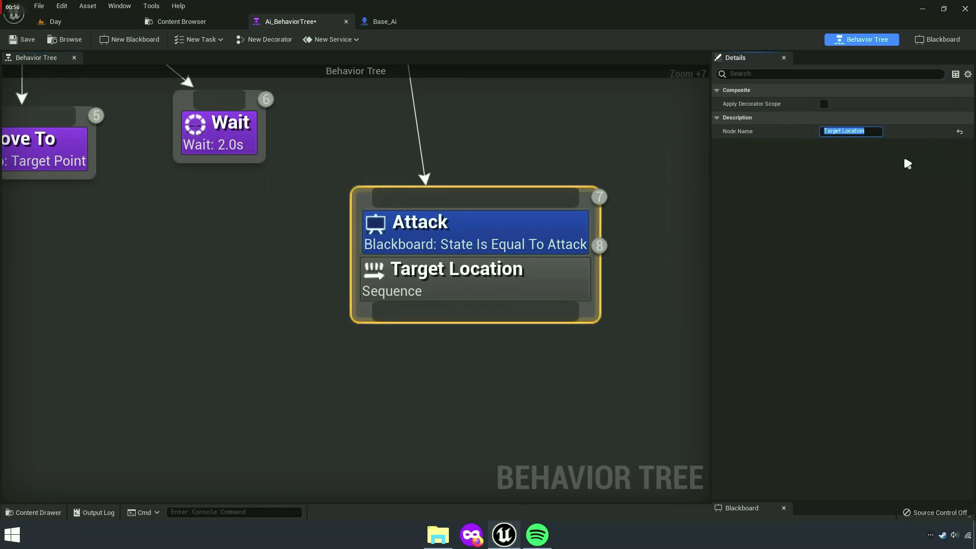
text(Com)
text(bat Mode)
key(Return)
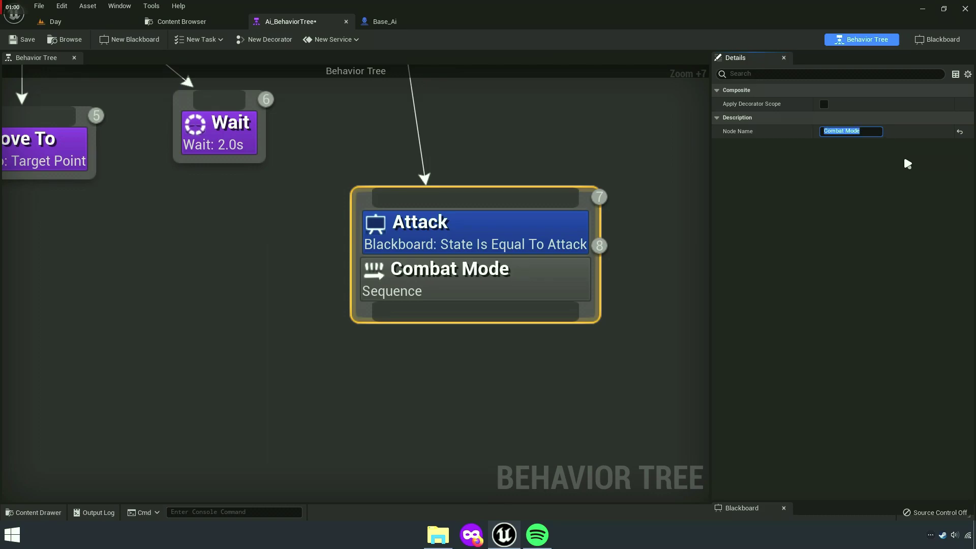
click(700, 362)
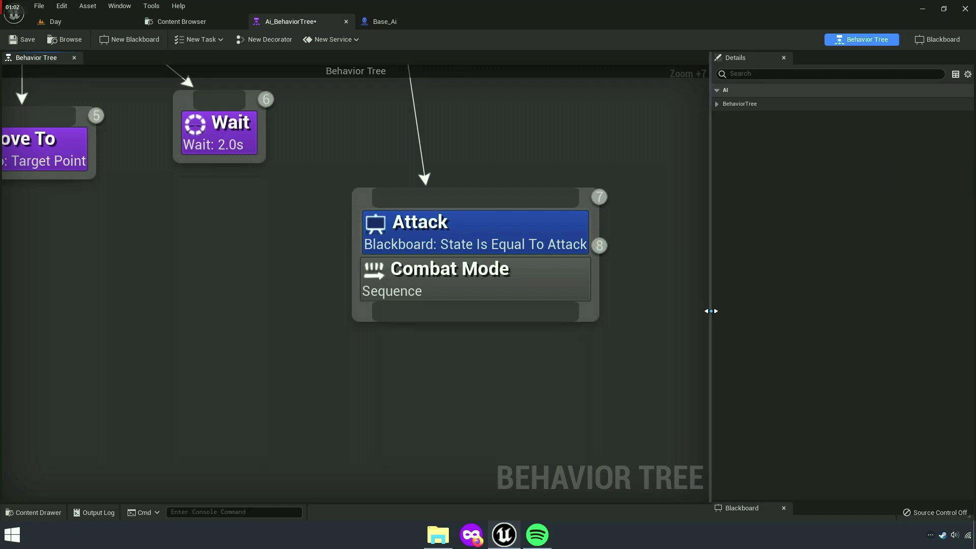
Set the Patrol condition's Observer aborts to Self.
drag(711, 310, 734, 307)
scroll(409, 353, down, 5)
scroll(427, 367, up, 2)
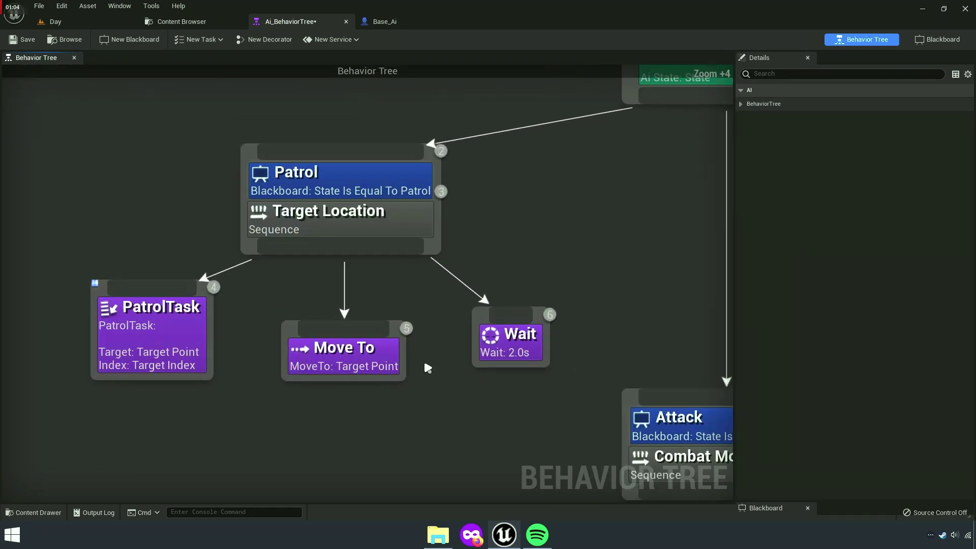
click(404, 192)
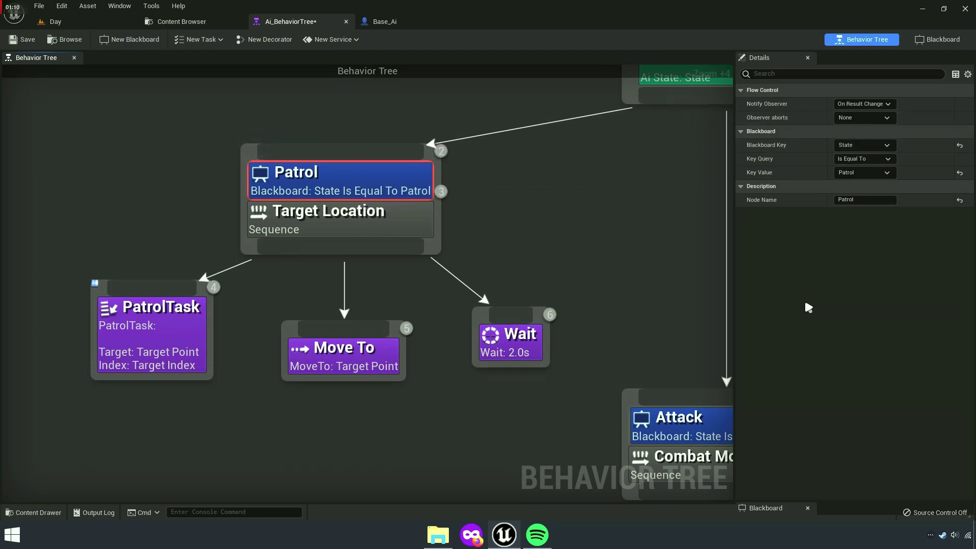
click(859, 117)
click(757, 126)
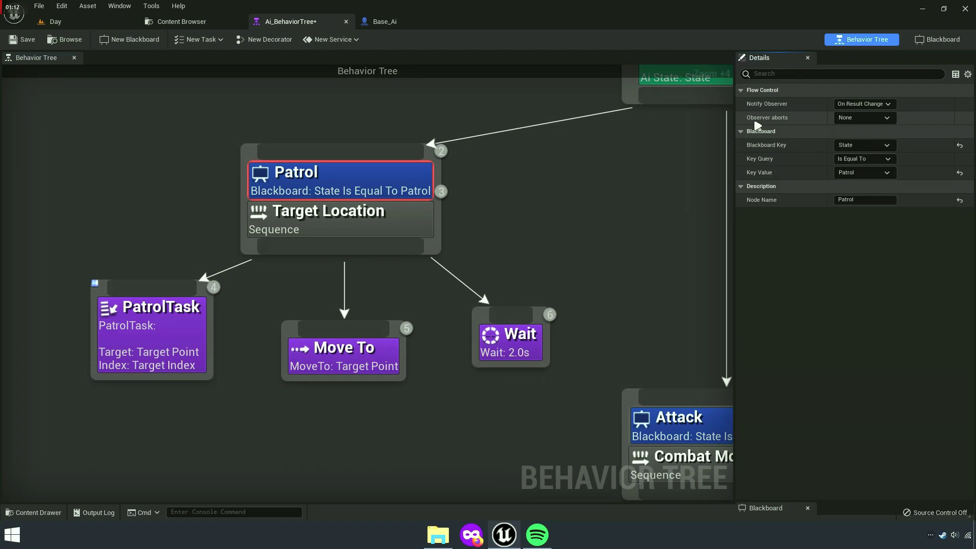
click(862, 118)
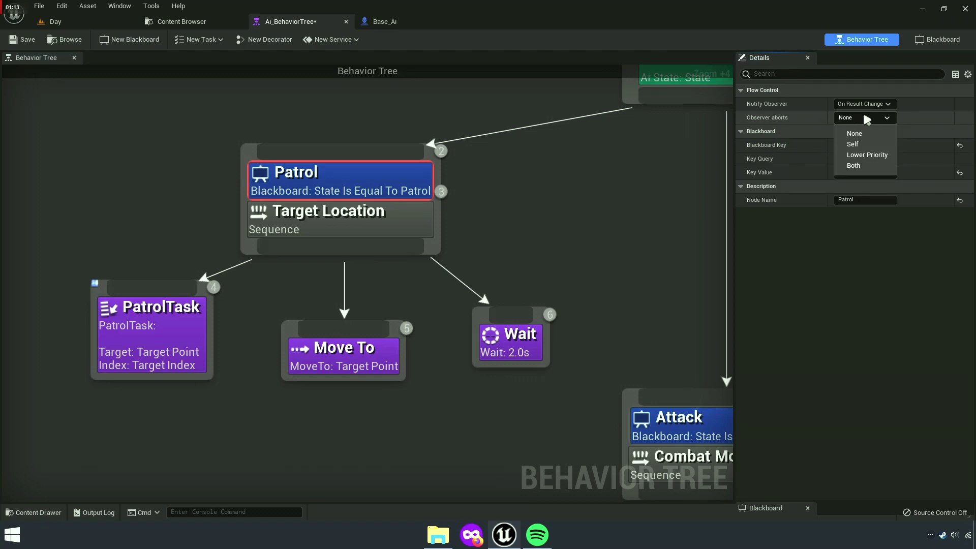
click(863, 146)
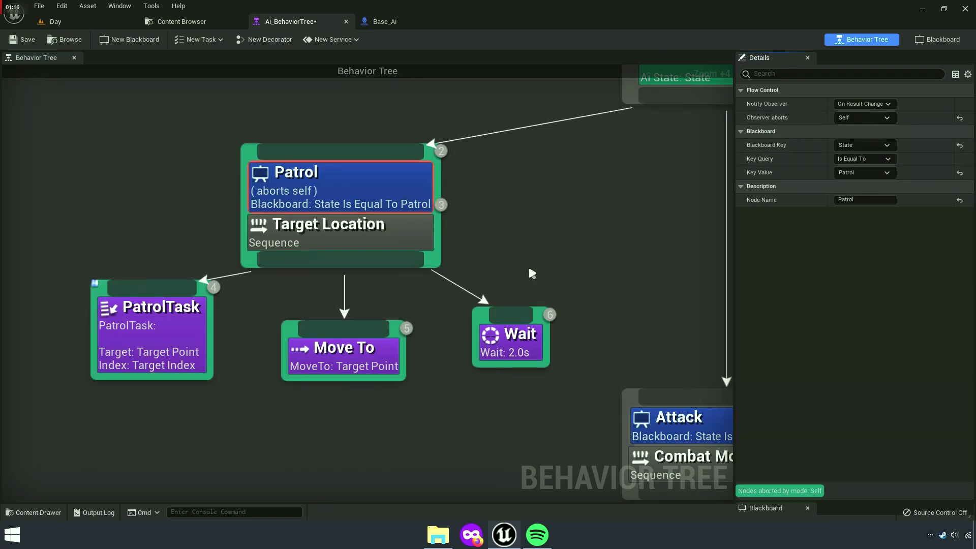
Set the Attack condition's Observer aborts to Self.
scroll(529, 269, down, 1)
scroll(560, 331, down, 4)
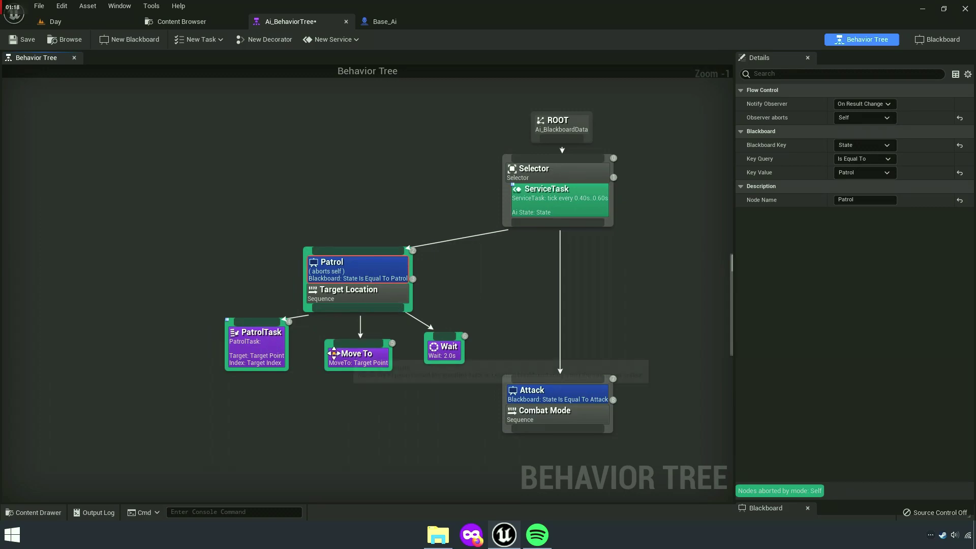
right_drag(435, 430, 349, 348)
scroll(460, 304, up, 3)
click(461, 304)
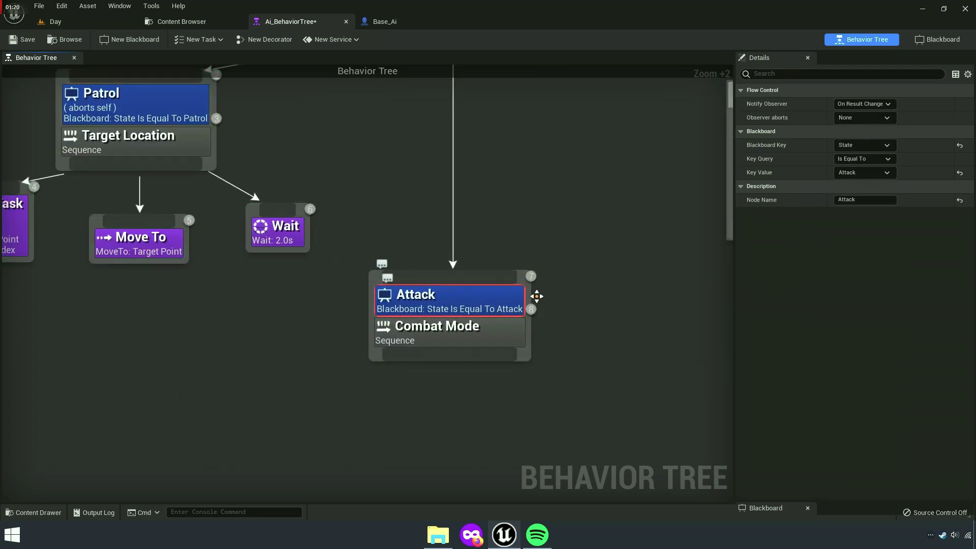
click(859, 117)
click(854, 144)
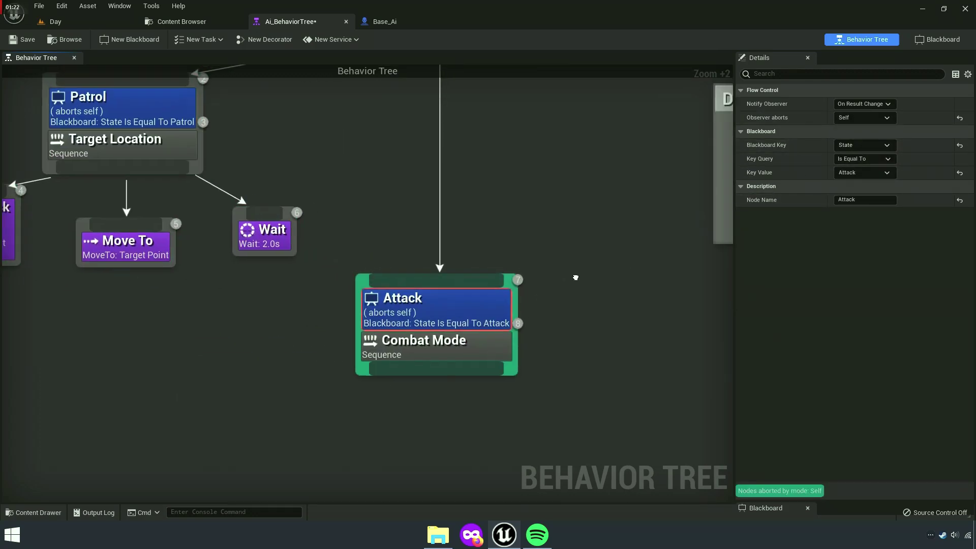
Set the disabled Patrol copy's condition to abort Self as well.
scroll(559, 277, down, 4)
scroll(488, 279, up, 4)
scroll(511, 207, up, 1)
click(511, 207)
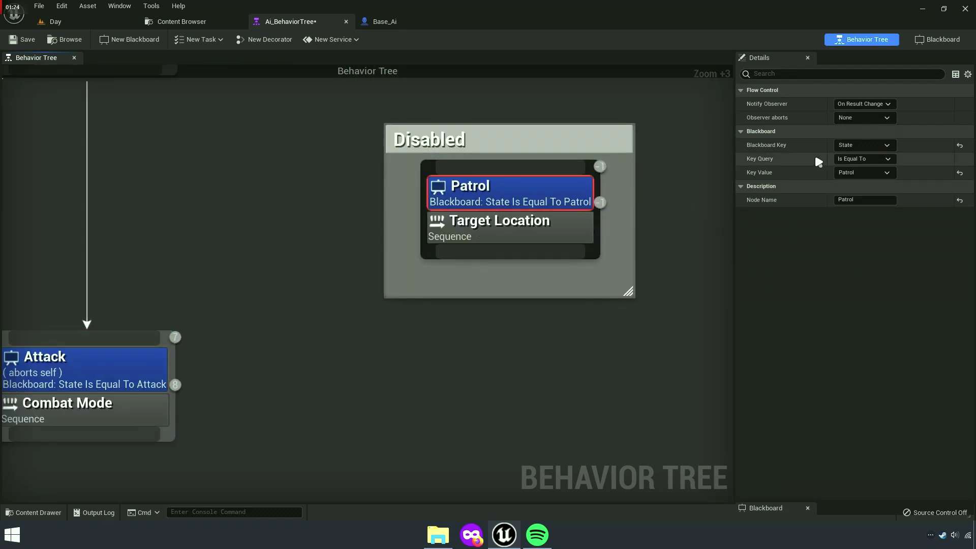
click(865, 117)
click(847, 145)
Recheck the main Patrol condition's abort scope and recentre the tree with ROOT and Selector.
mouse_move(226, 337)
right_down()
mouse_move(496, 334)
mouse_move(497, 318)
right_up()
scroll(495, 333, down, 3)
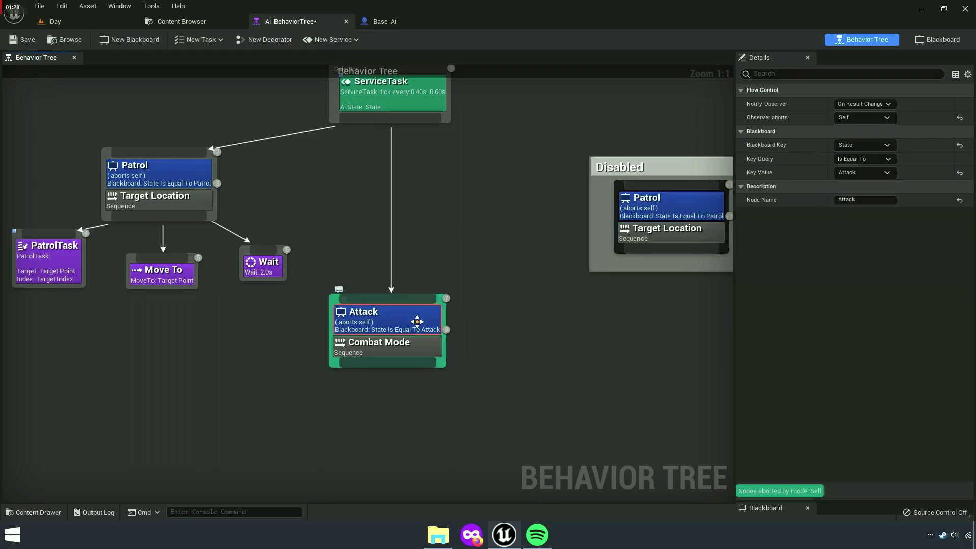
right_drag(416, 321, 484, 316)
click(257, 175)
mouse_move(385, 202)
right_down()
mouse_move(451, 289)
mouse_move(31, 133)
right_up()
click(451, 290)
Save Ai_BehaviorTree and open the Enemy folder in the Content Browser.
click(22, 41)
click(181, 22)
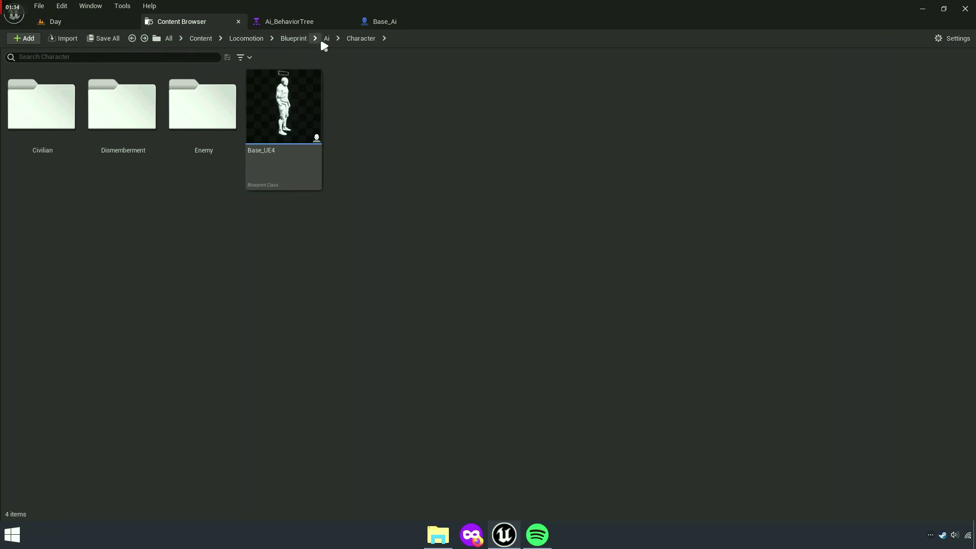
double_click(196, 168)
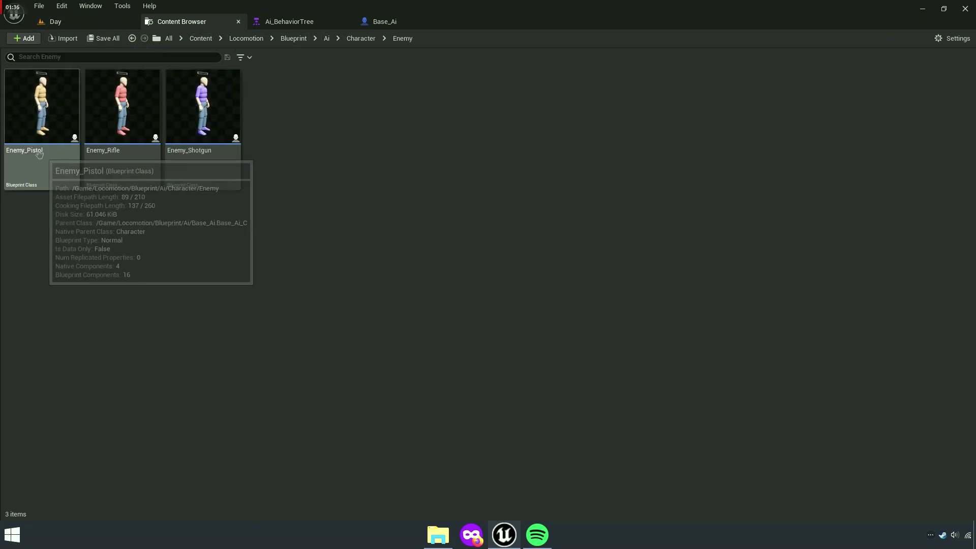
Place Enemy_Pistol in the level, remove the extra teal-shirt character, and play-test it.
mouse_move(44, 152)
mouse_down()
mouse_move(69, 39)
mouse_move(546, 355)
mouse_up()
key(Escape)
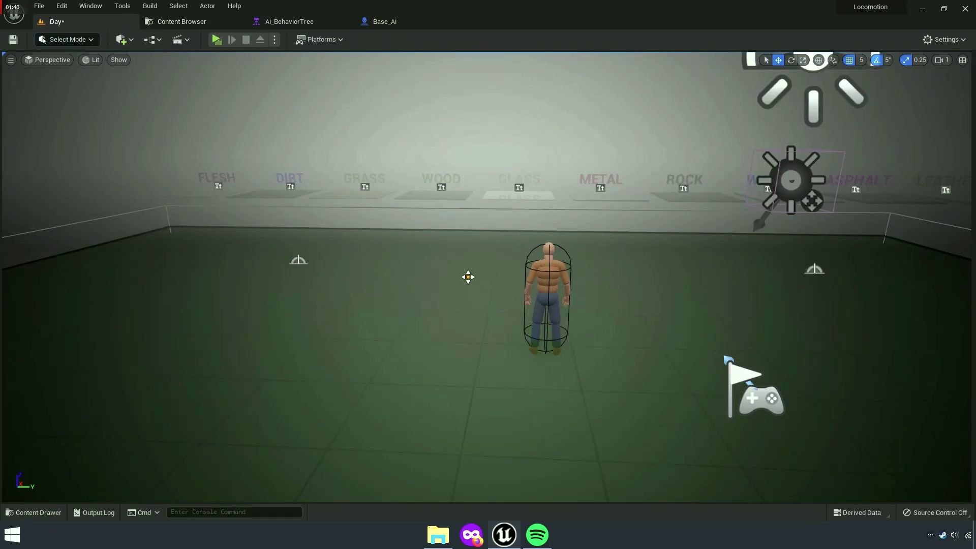
right_drag(244, 66, 244, 65)
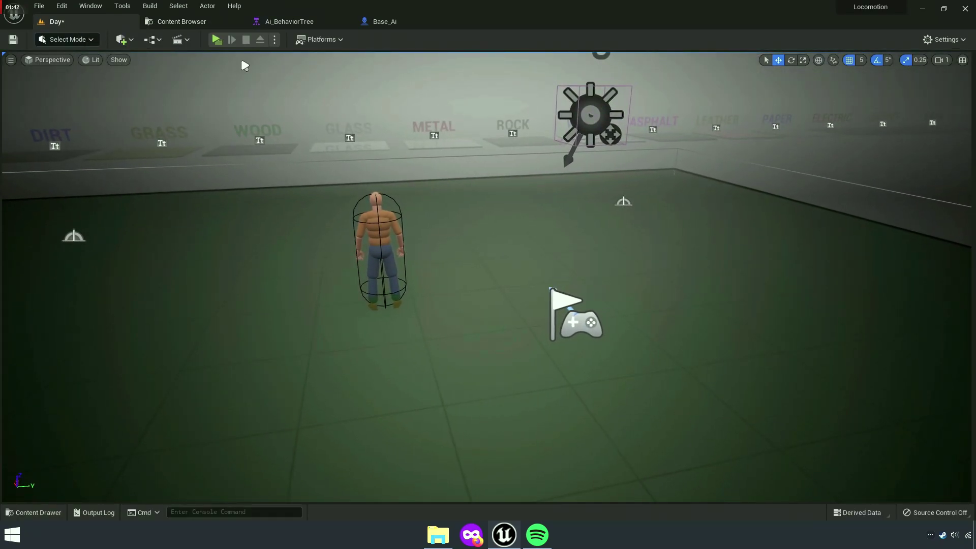
key(alt+p)
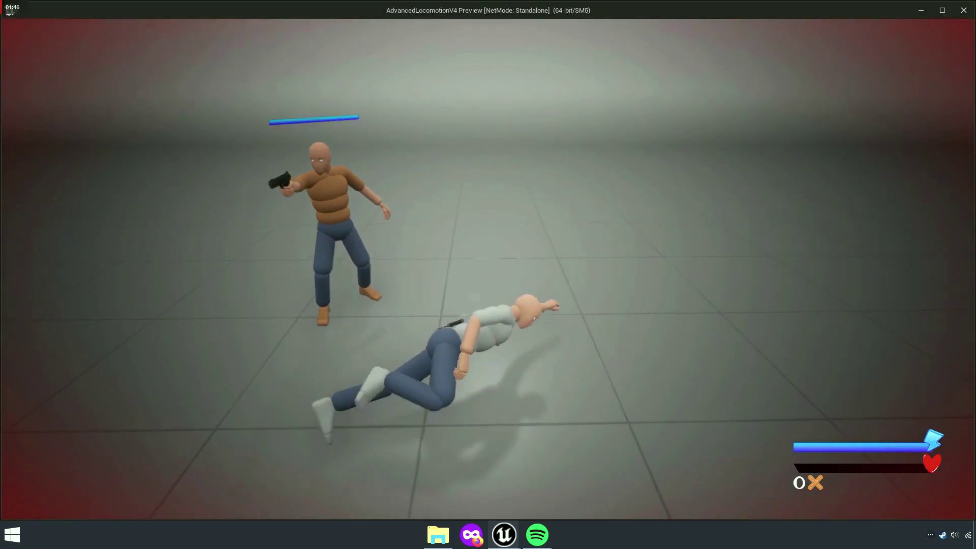
key(Escape)
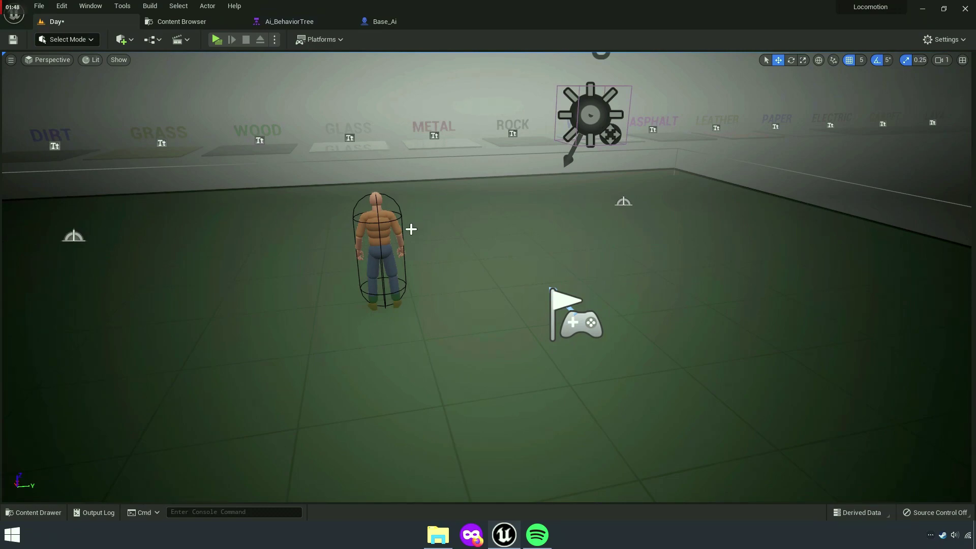
Open Base_Ai's Event Graph and zoom in on the Fire node.
click(419, 25)
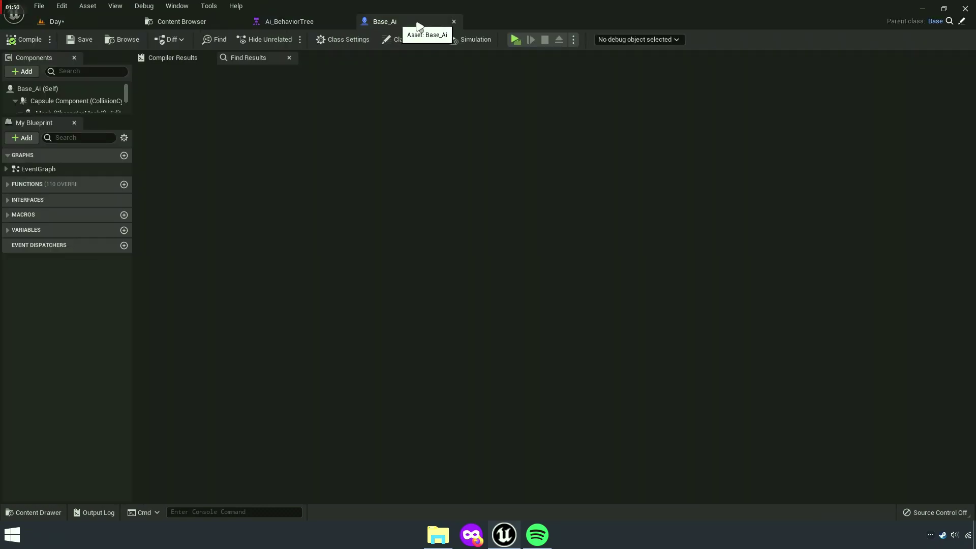
double_click(51, 170)
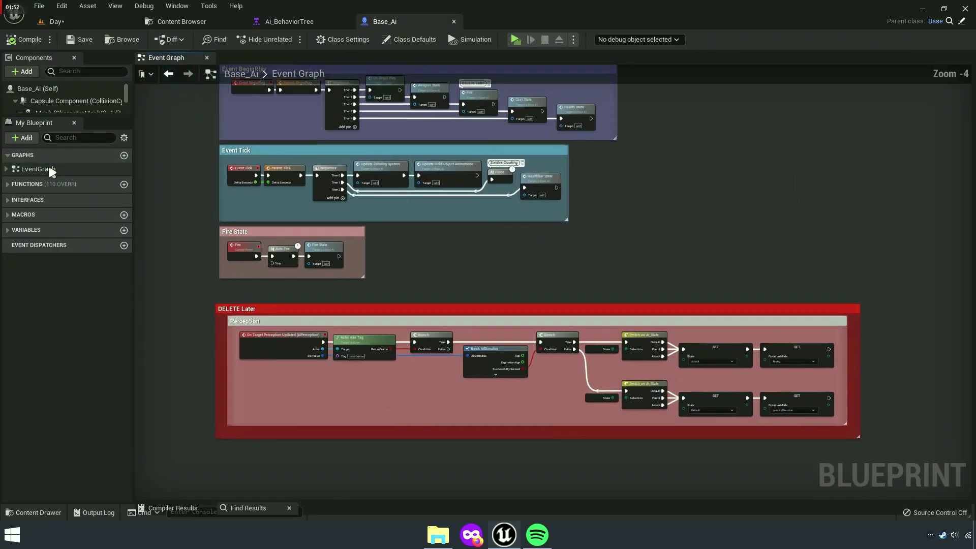
scroll(427, 305, up, 1)
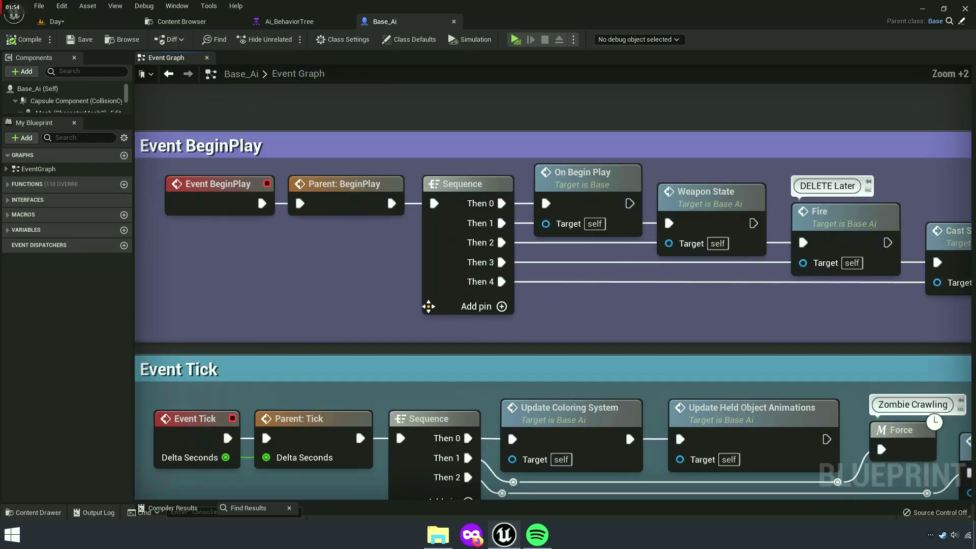
scroll(427, 305, up, 1)
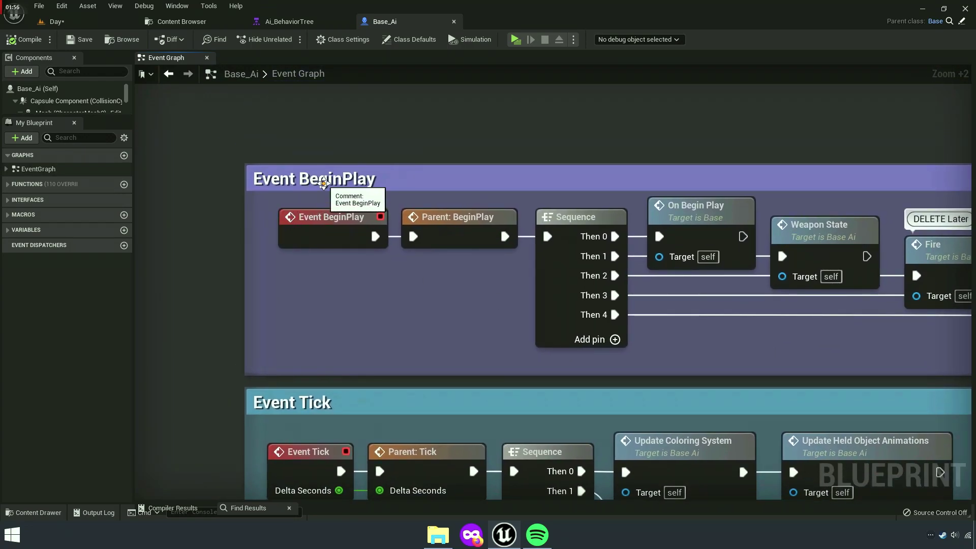
right_drag(512, 354, 325, 342)
scroll(577, 342, up, 2)
scroll(460, 275, up, 1)
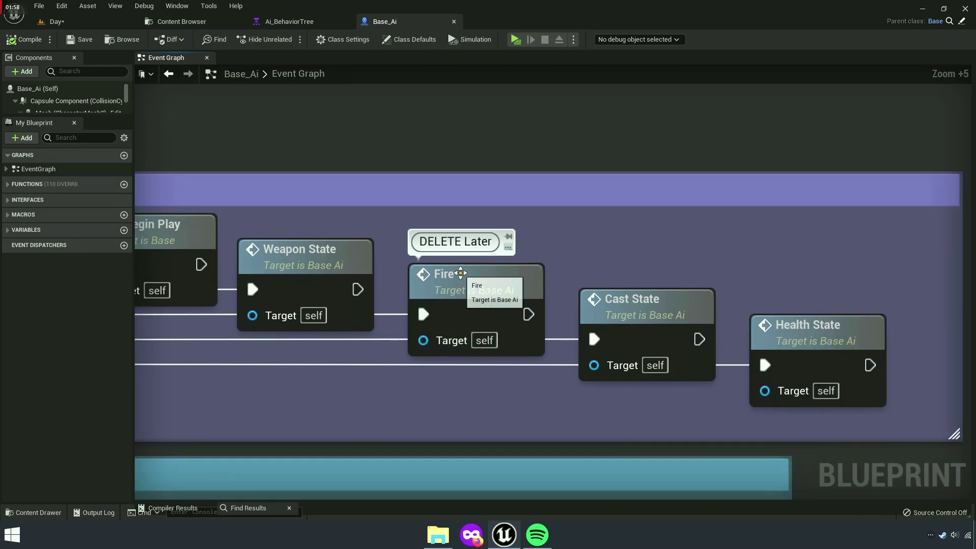
Delete the Fire node from the BeginPlay sequence.
click(461, 278)
right_drag(460, 279, 505, 295)
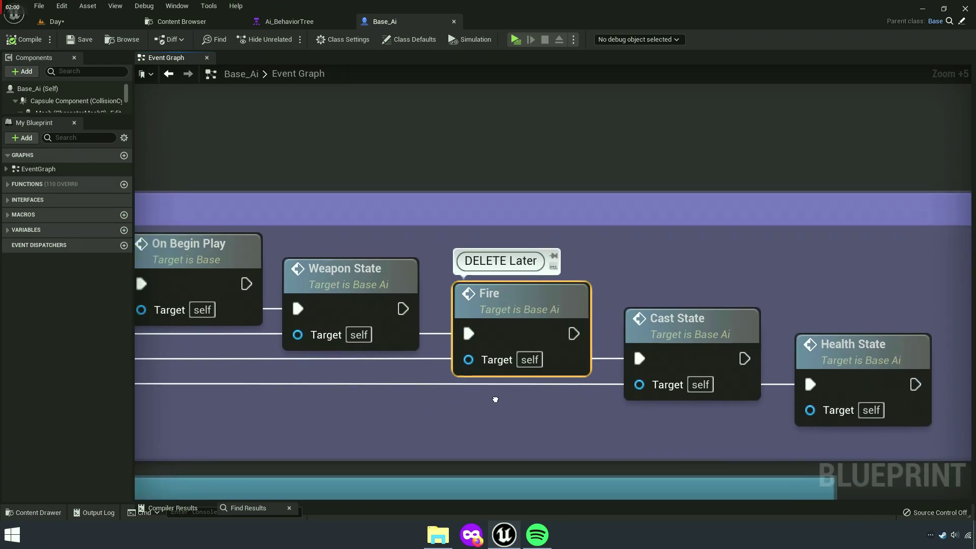
scroll(612, 347, down, 4)
drag(611, 347, 581, 156)
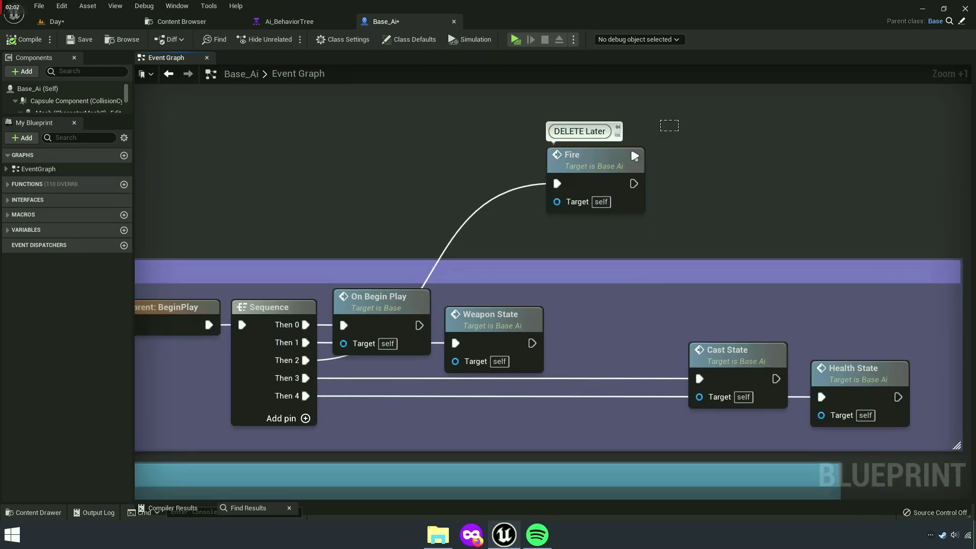
right_click(611, 167)
click(634, 184)
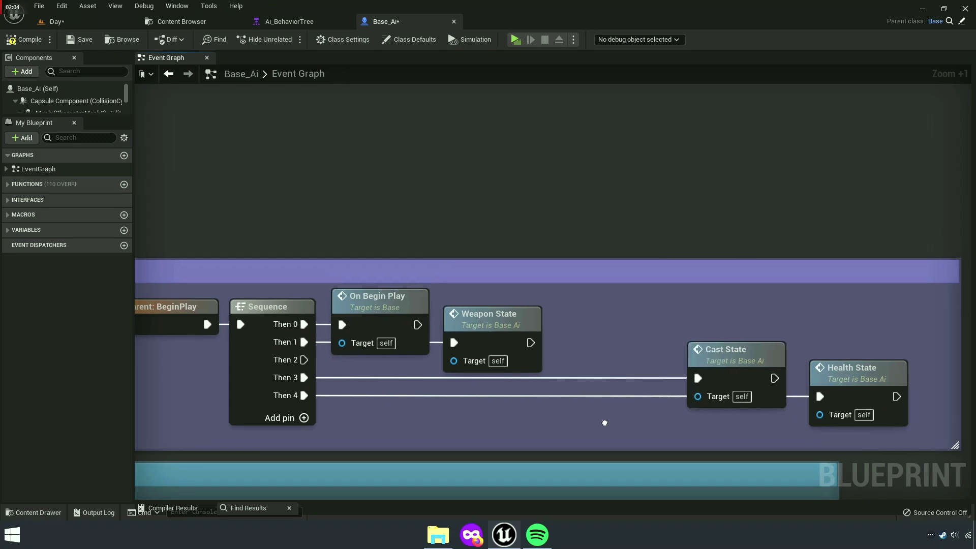
Shift Cast State and Health State left and wire them to Then 2 and Then 3.
right_drag(605, 423, 598, 330)
drag(674, 332, 778, 310)
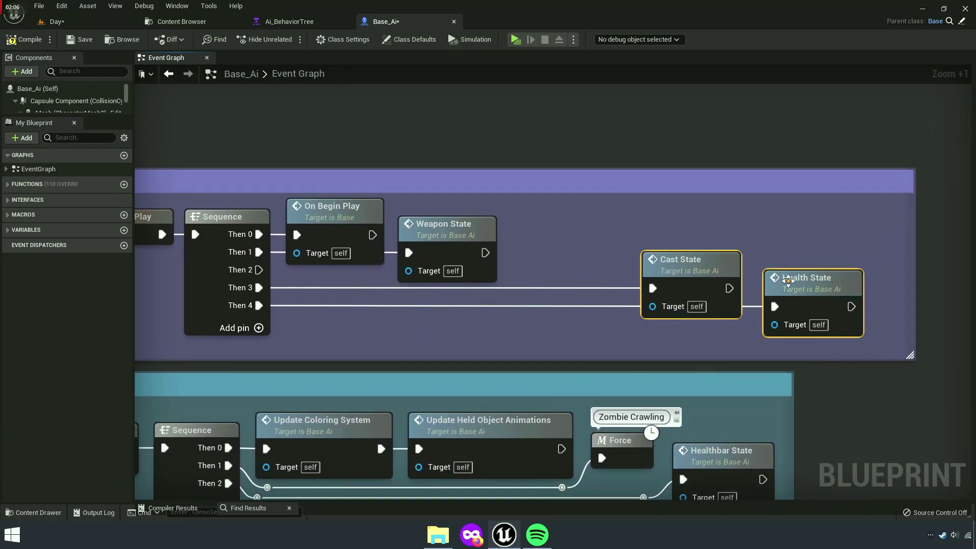
drag(666, 292, 544, 292)
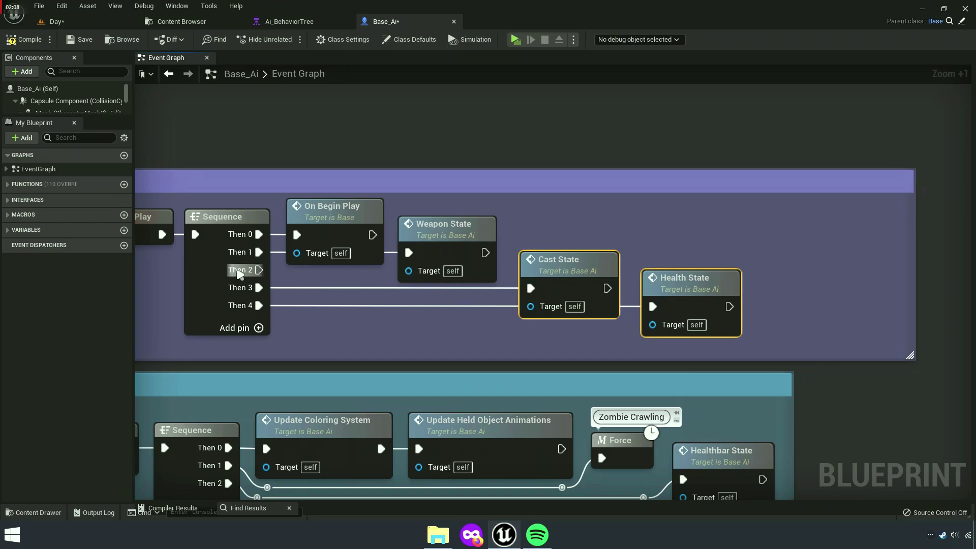
drag(259, 270, 531, 288)
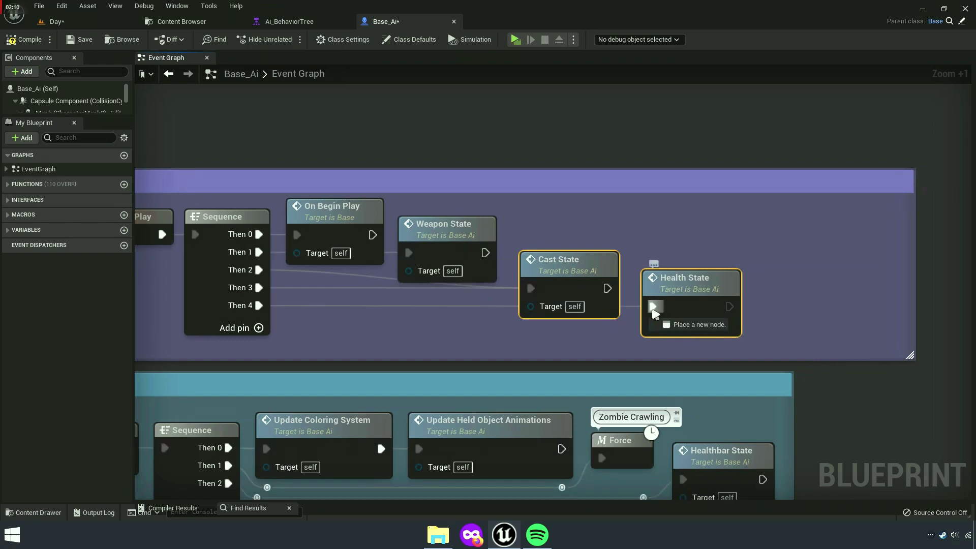
drag(652, 307, 259, 288)
Break the Then 4 link and remove the unused Then 4 output.
right_click(259, 305)
click(291, 336)
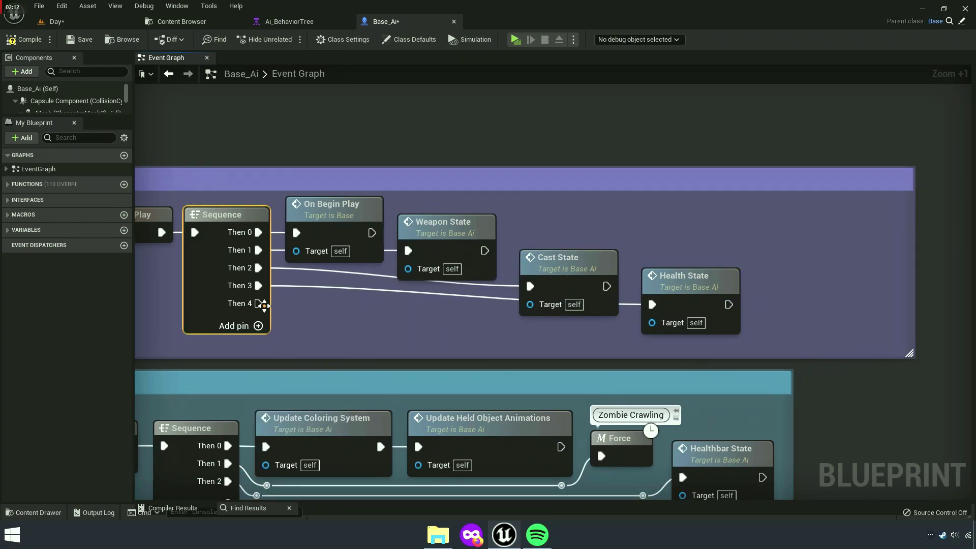
right_click(259, 304)
click(325, 347)
right_drag(325, 348, 360, 361)
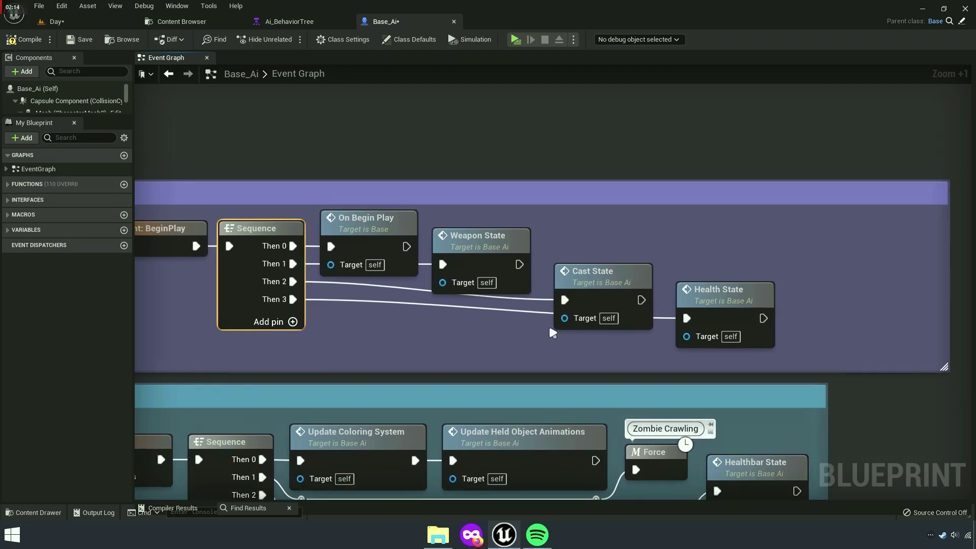
Narrow the BeginPlay comment box to match Event Tick, then compile and save Base_Ai.
scroll(553, 333, down, 3)
drag(656, 328, 214, 275)
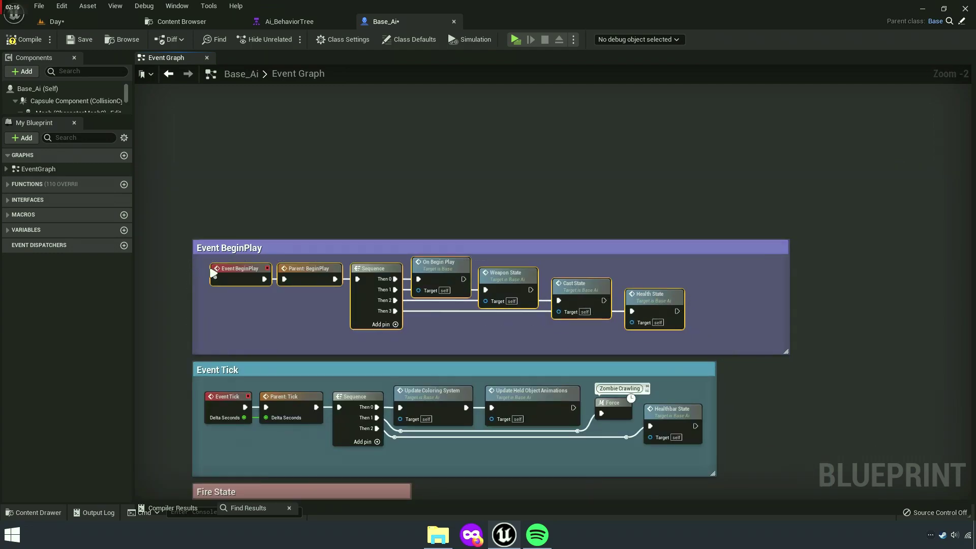
scroll(538, 337, up, 2)
right_drag(647, 338, 778, 333)
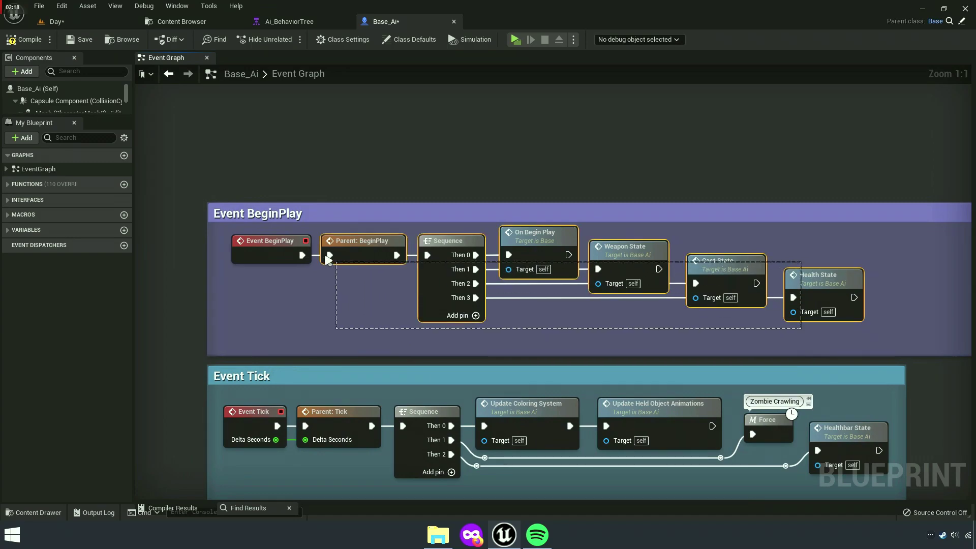
right_drag(664, 323, 687, 312)
drag(689, 300, 593, 300)
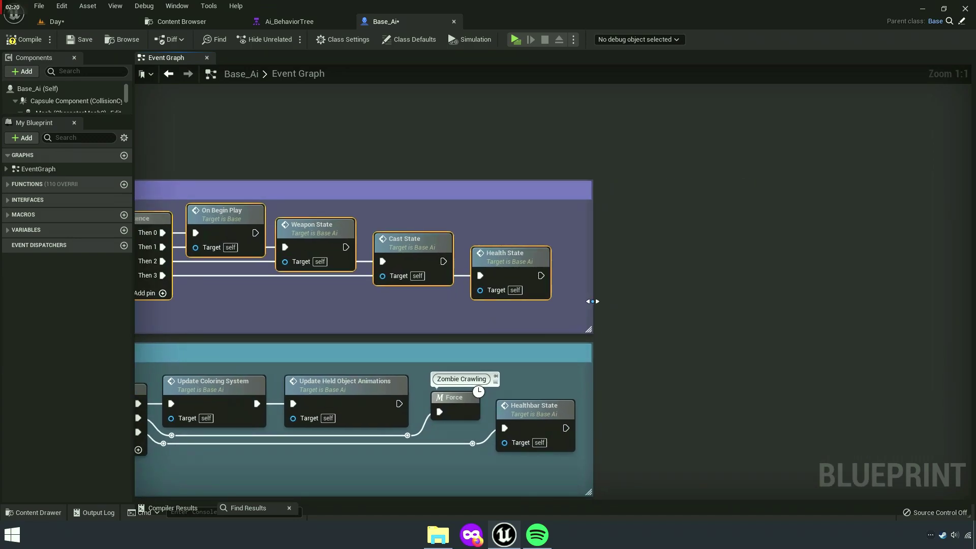
click(658, 349)
key(Home)
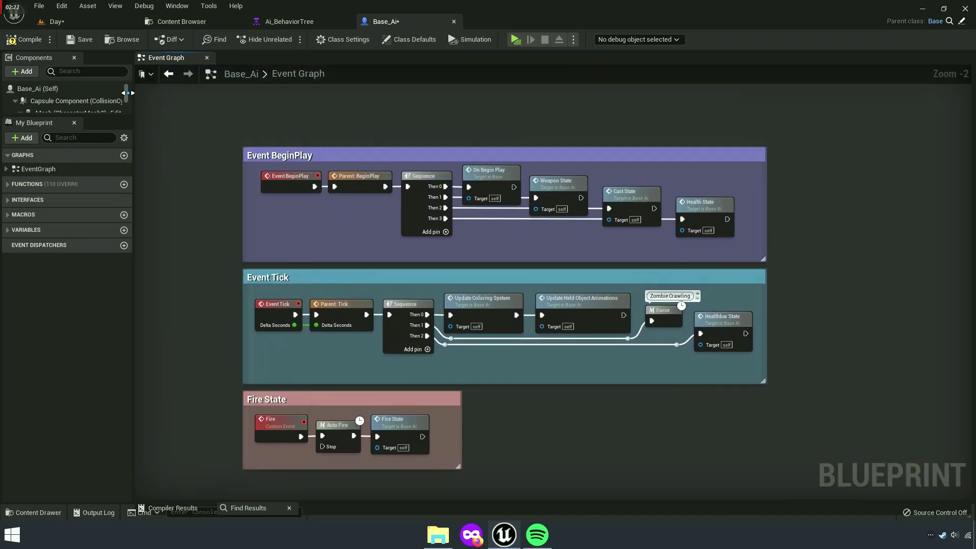
click(15, 39)
click(79, 39)
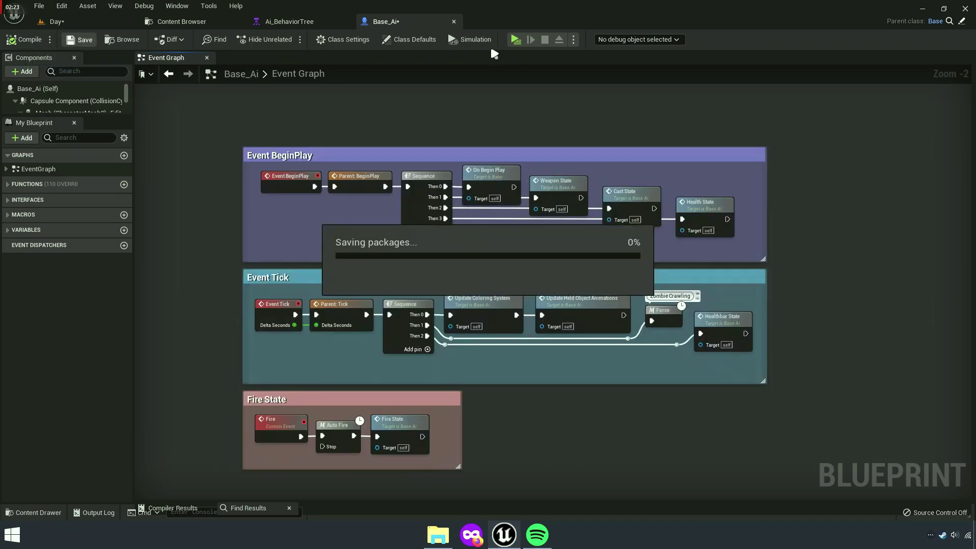
Play-test by running at the enemy and punching it, then stop and return to Ai_BehaviorTree.
click(515, 39)
key(w)
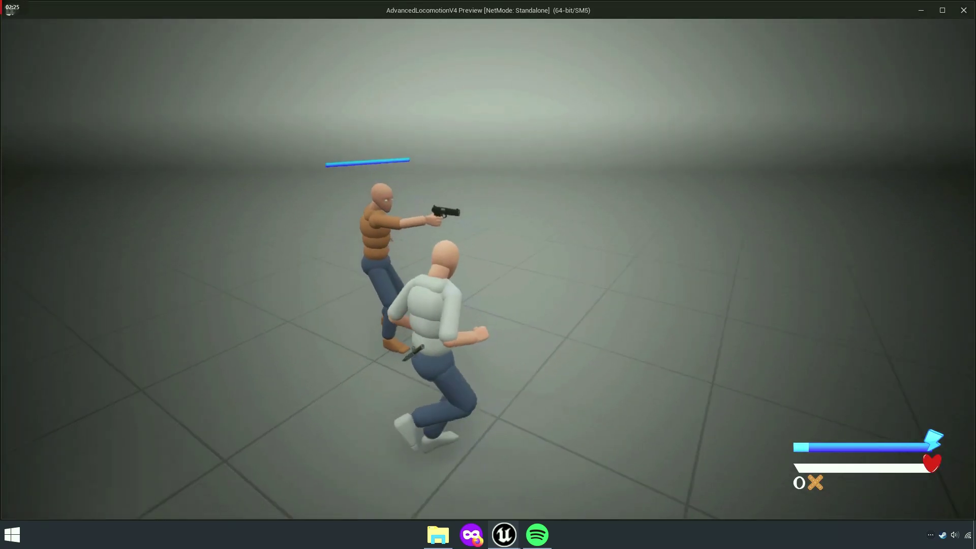
key(f)
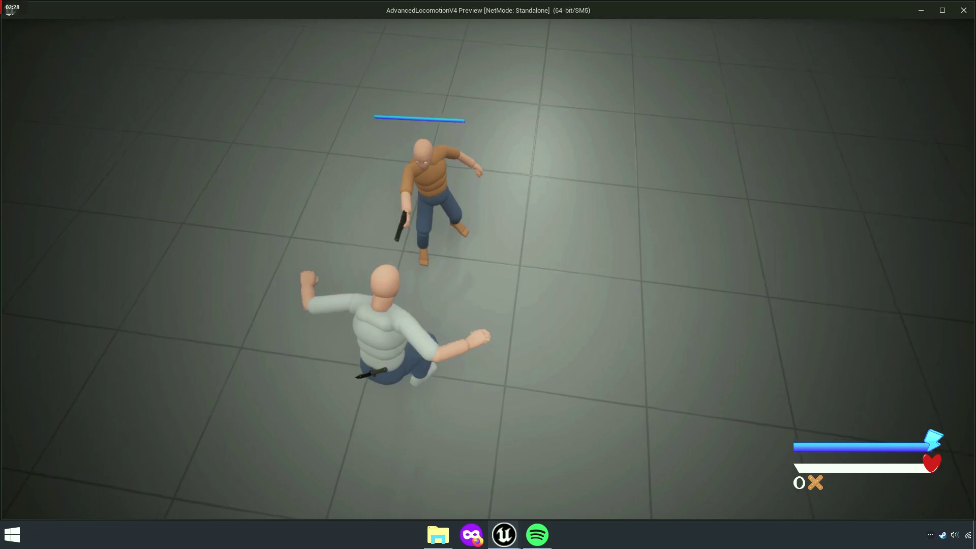
key(Escape)
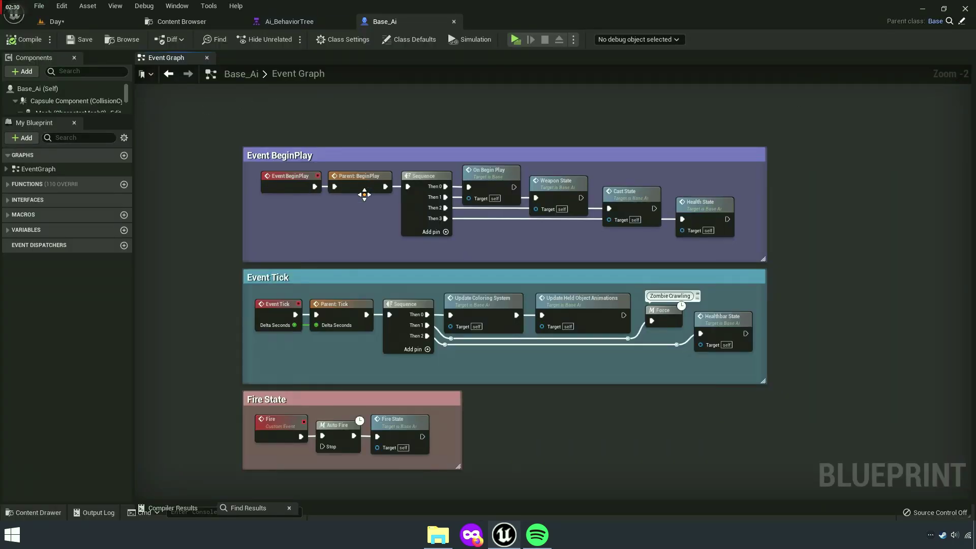
scroll(458, 371, up, 3)
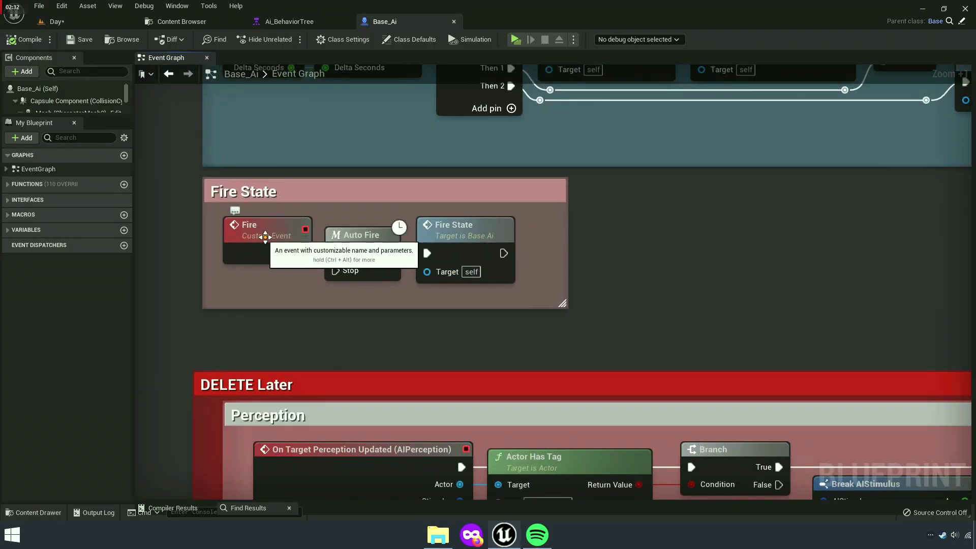
click(288, 22)
Create a new blueprint task from the base class and save it as FireTask in Ai/Data/Task.
drag(739, 218, 973, 218)
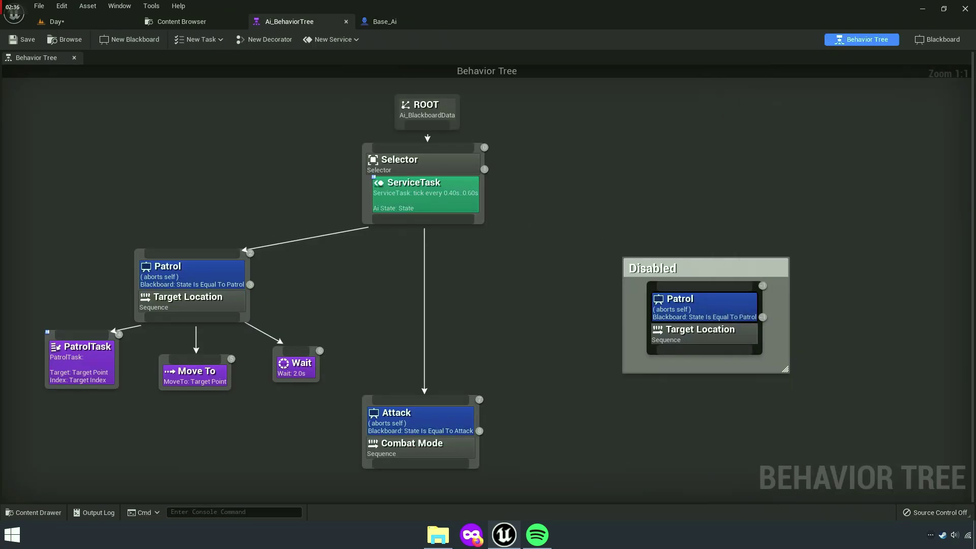
right_drag(485, 429, 541, 337)
scroll(526, 386, up, 2)
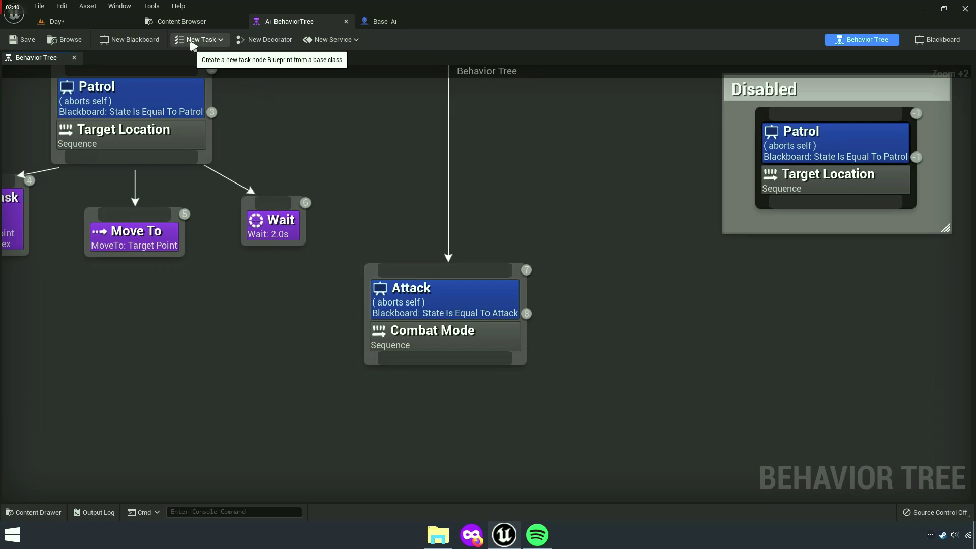
click(194, 40)
text(Base)
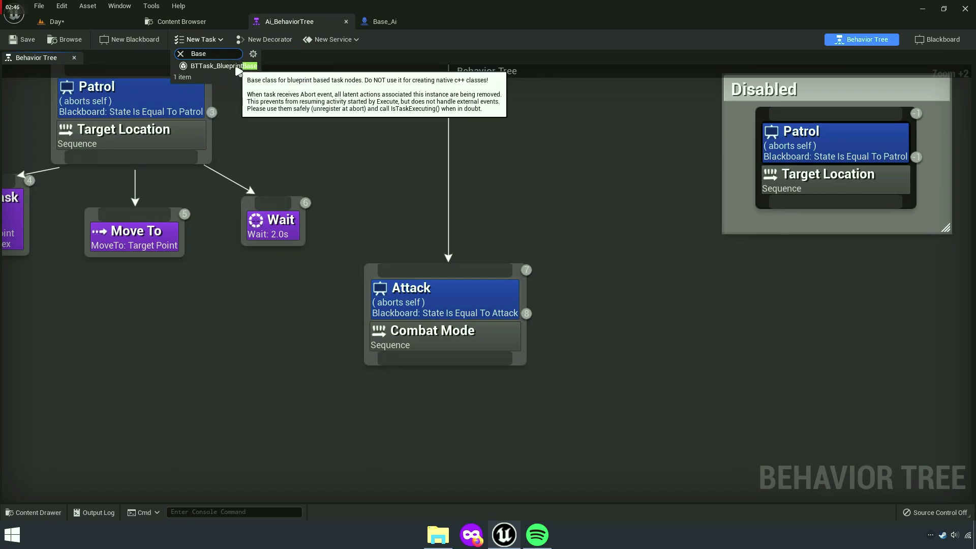
click(237, 66)
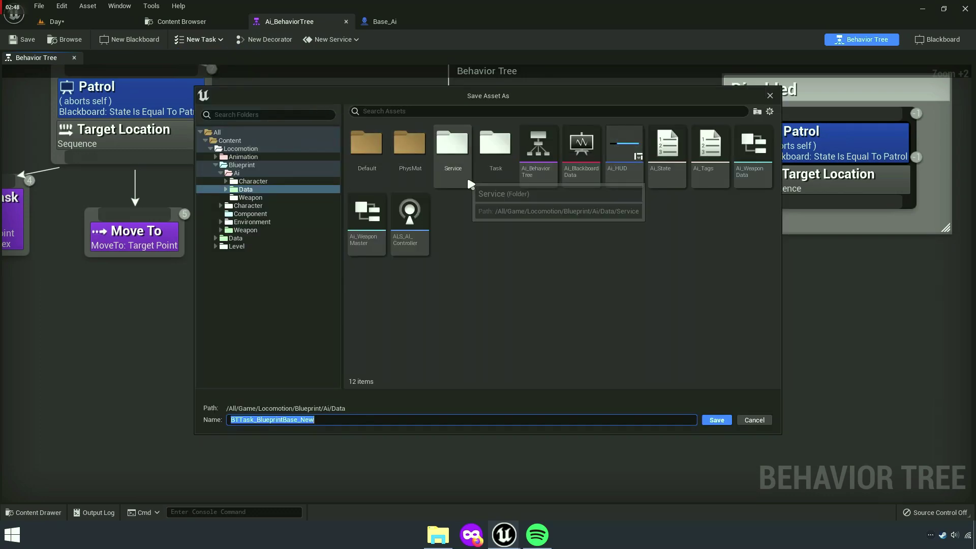
double_click(494, 181)
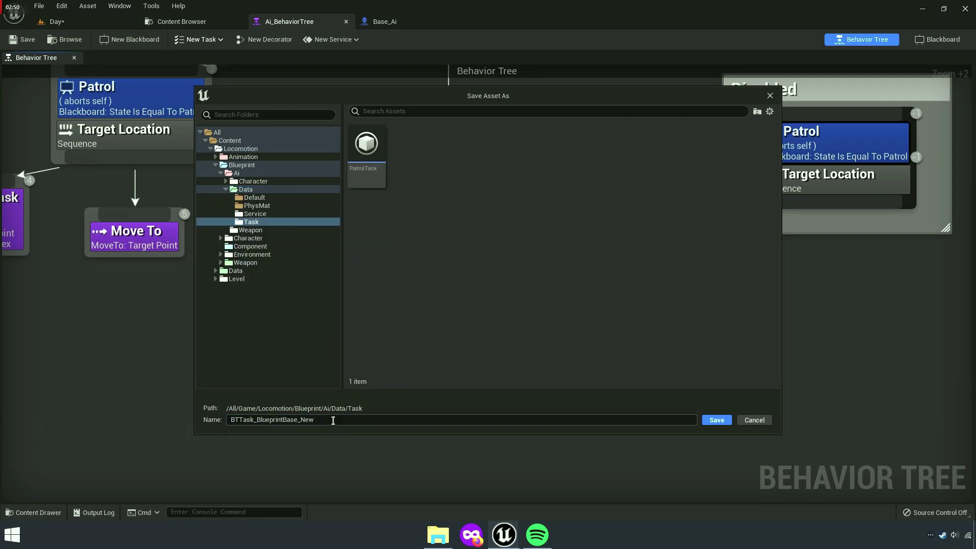
text(Fire)
text(Task)
click(717, 422)
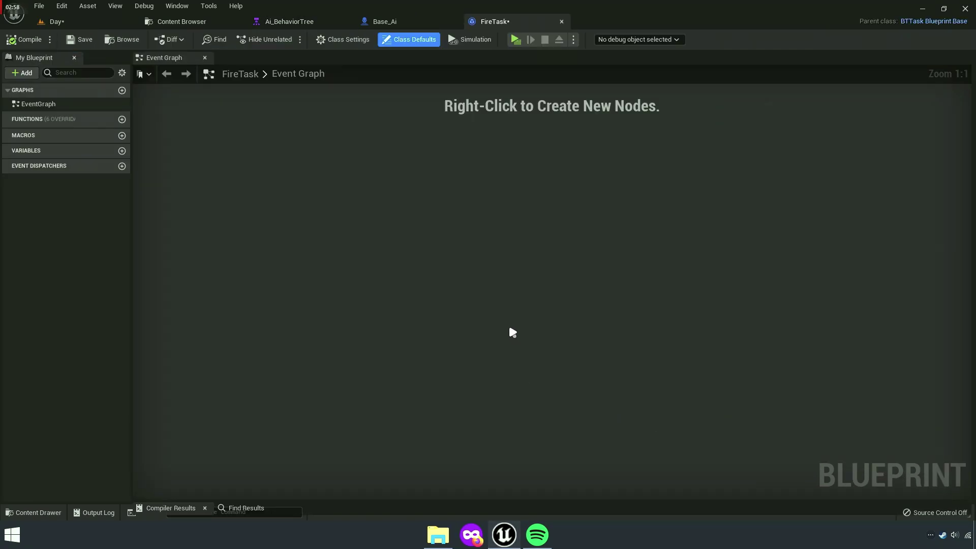
Add an Event Receive Tick AI node to FireTask's event graph.
right_drag(510, 331, 517, 365)
right_click(371, 248)
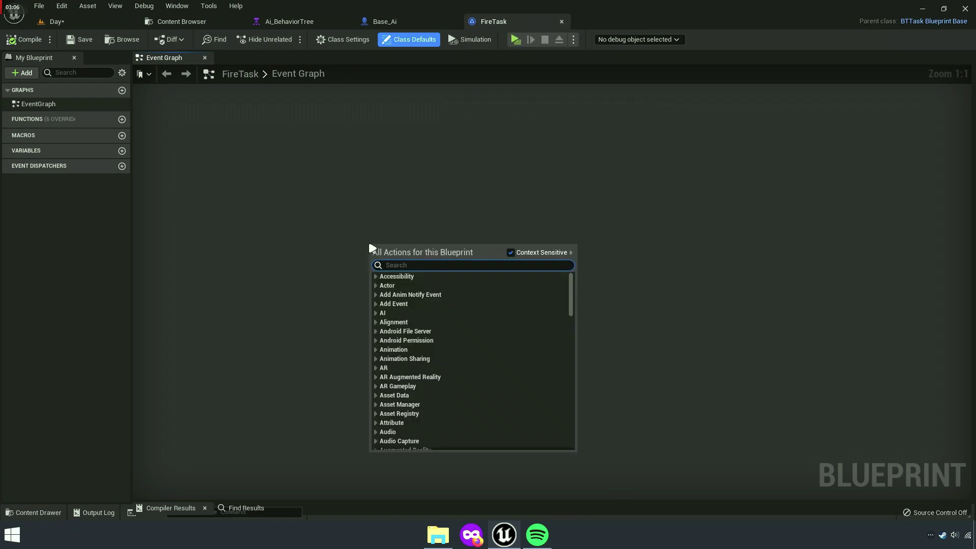
text(Event be)
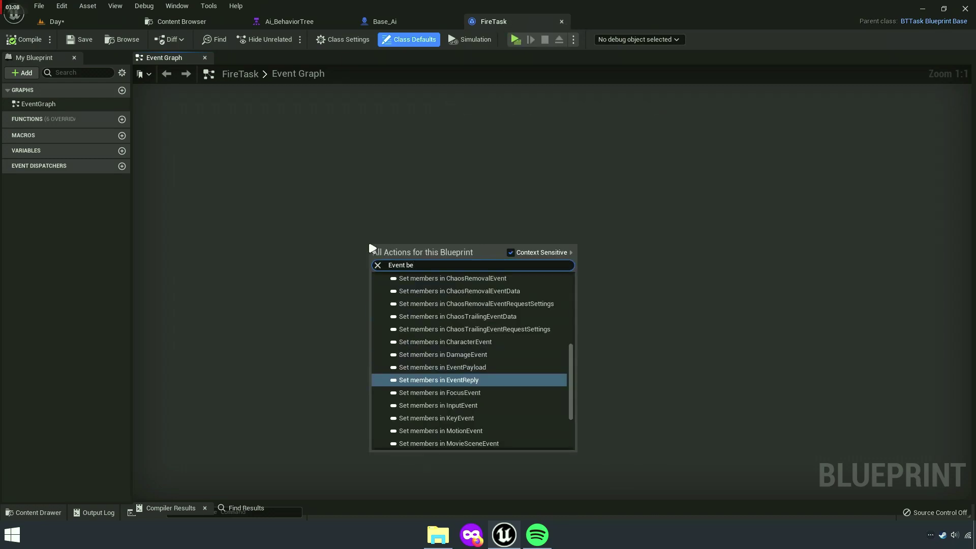
text(gi)
text(Tick)
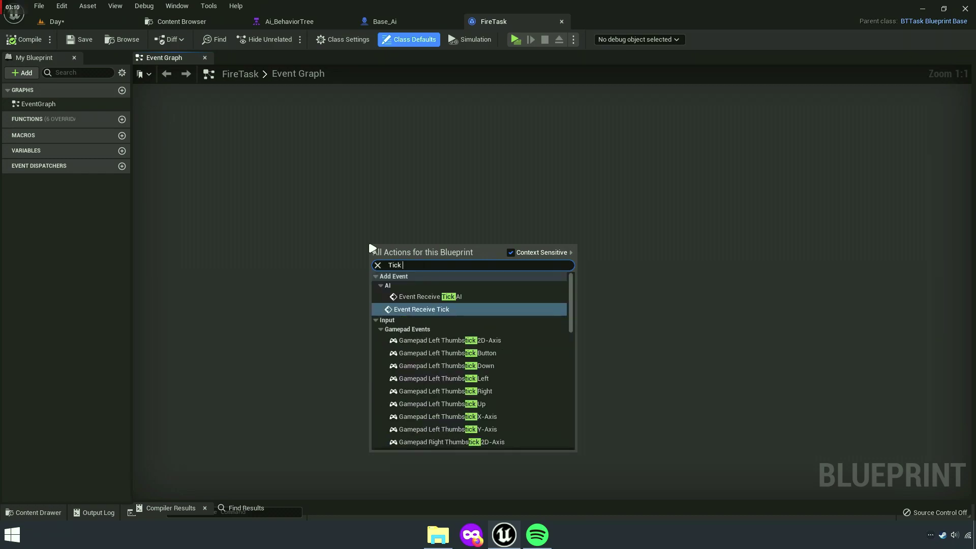
text( ai)
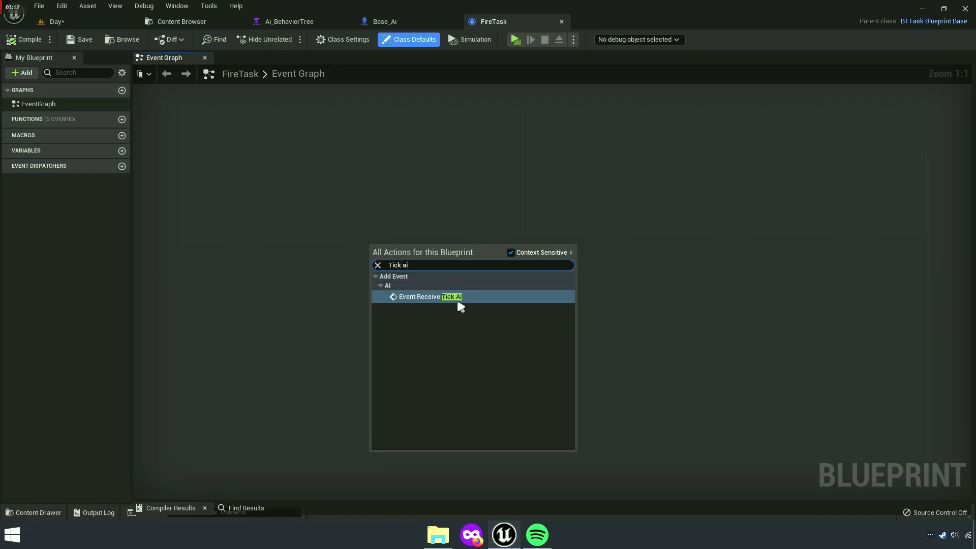
click(447, 304)
Cast Controlled Pawn to Base_Ai, then show Base_Ai's Event Tick group.
scroll(379, 260, up, 7)
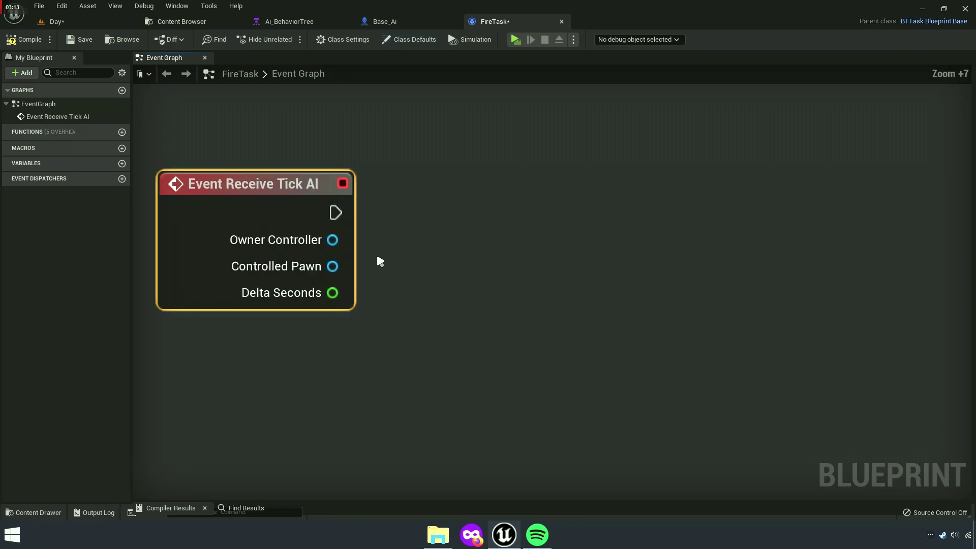
drag(332, 267, 387, 248)
text(cast to)
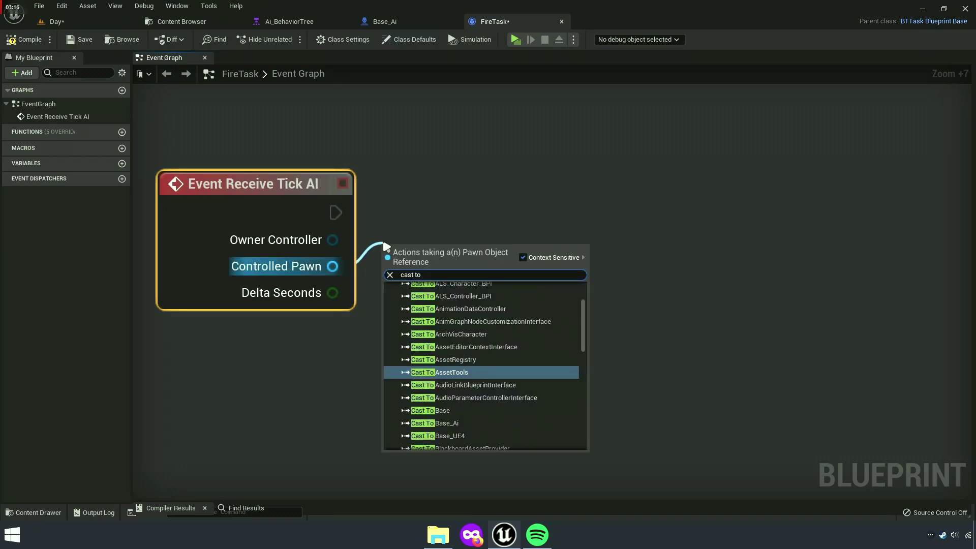
text( base ai)
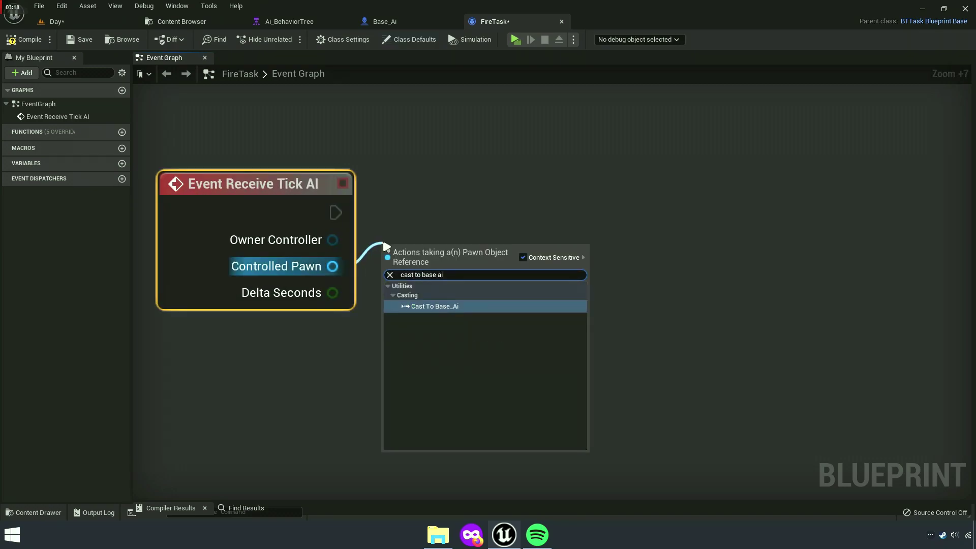
click(439, 306)
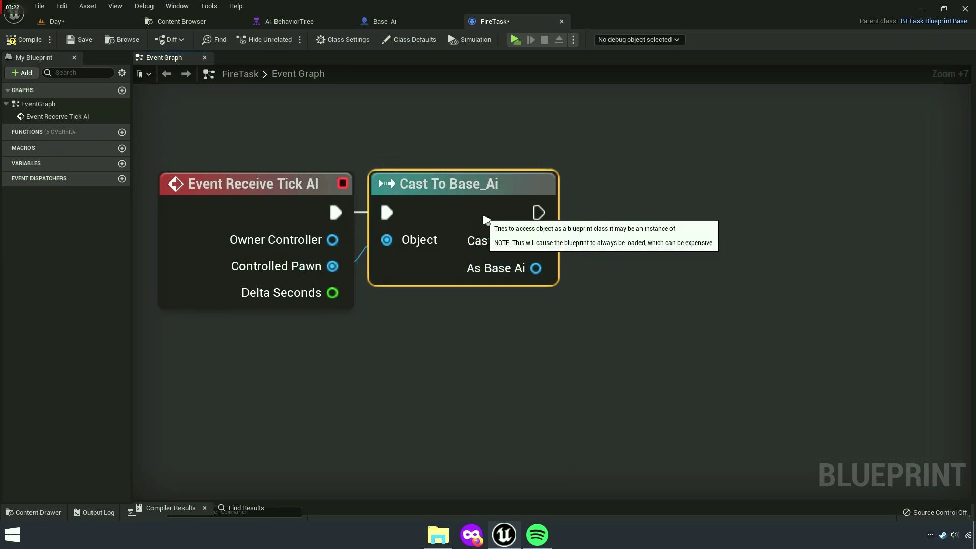
drag(478, 218, 492, 219)
drag(551, 268, 628, 248)
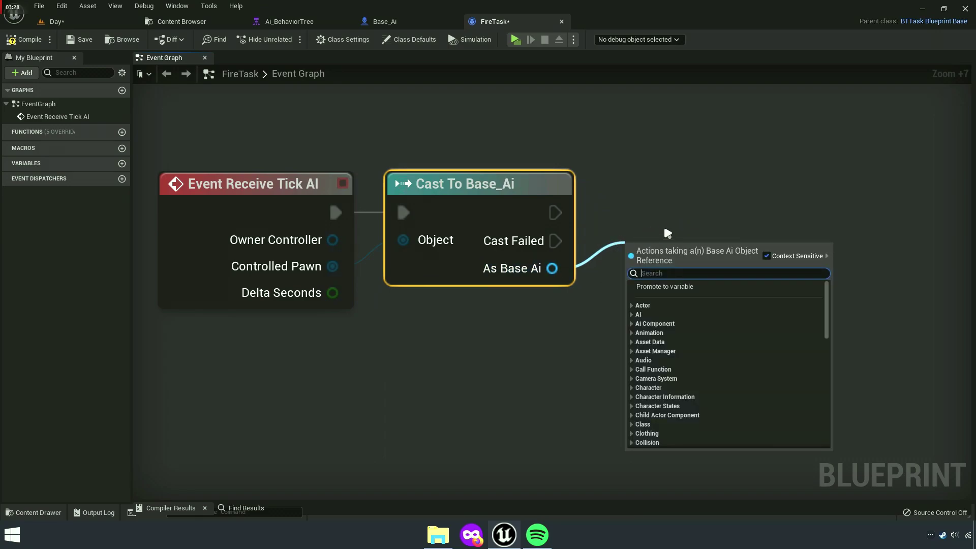
right_click(556, 266)
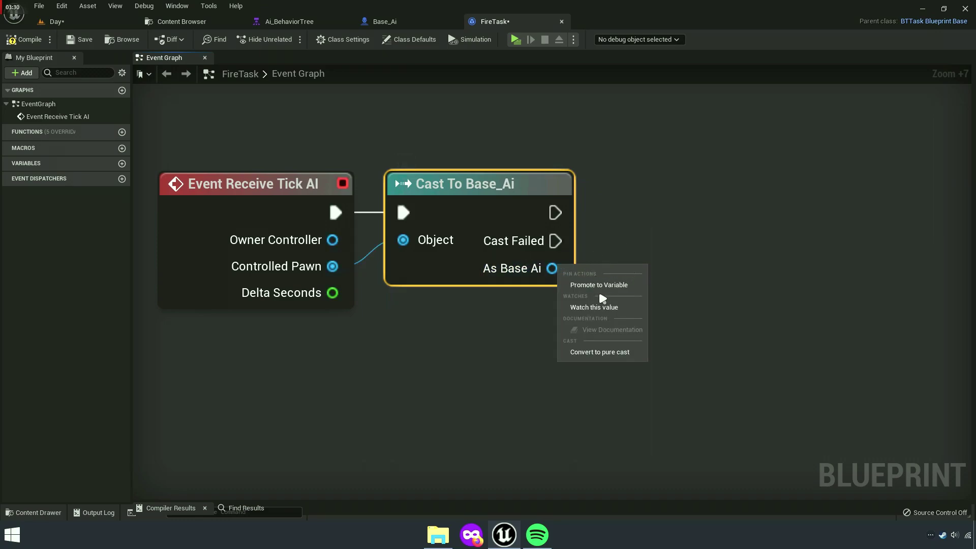
click(767, 259)
click(376, 23)
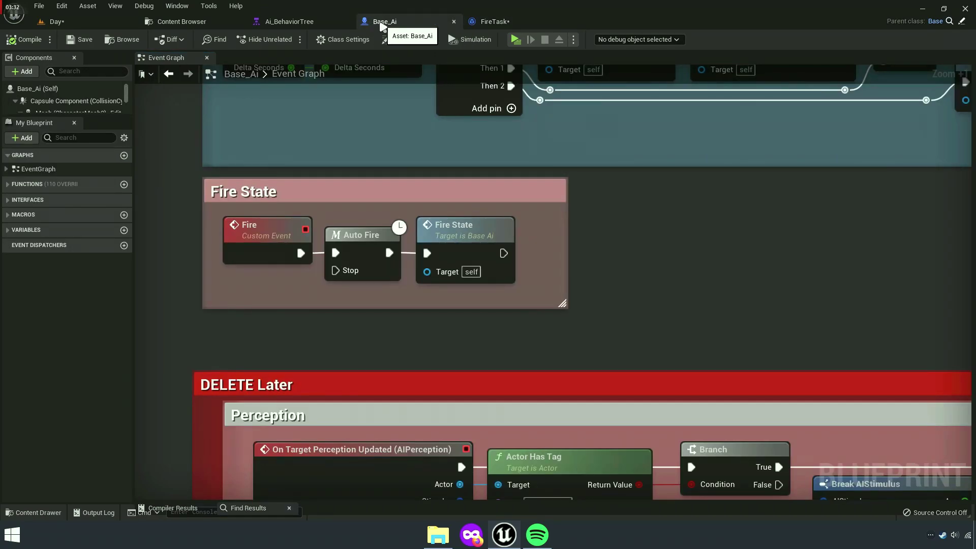
right_drag(435, 135, 463, 233)
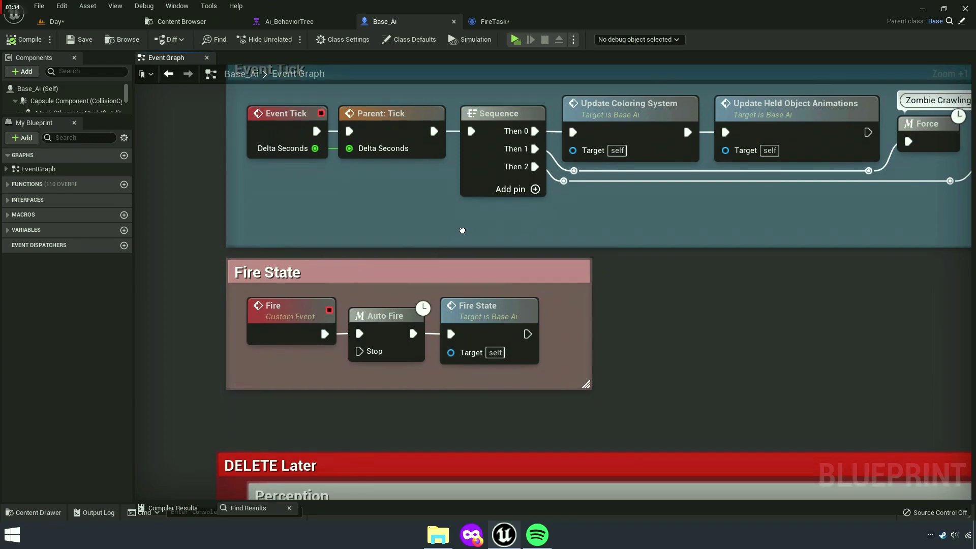
scroll(462, 233, down, 5)
scroll(447, 290, up, 2)
scroll(410, 290, up, 7)
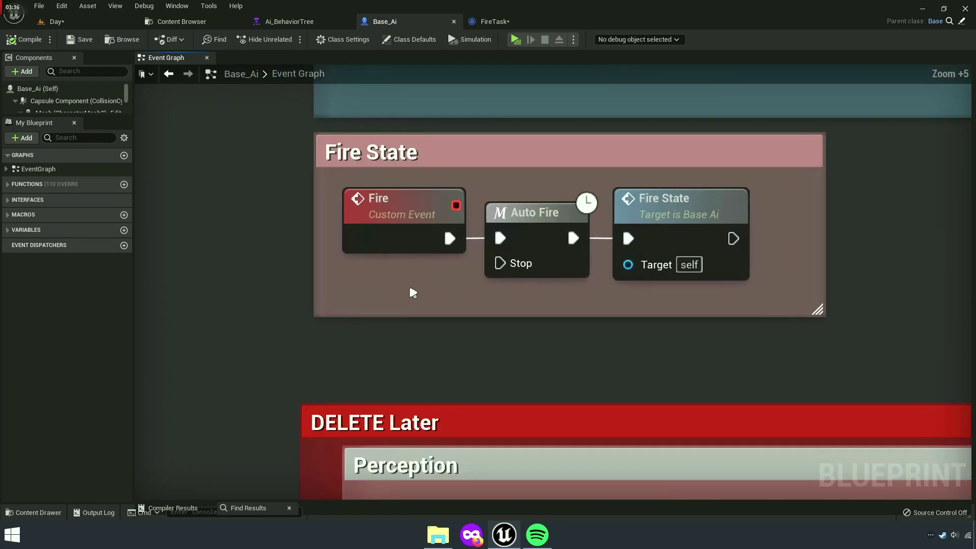
scroll(357, 302, up, 1)
click(356, 302)
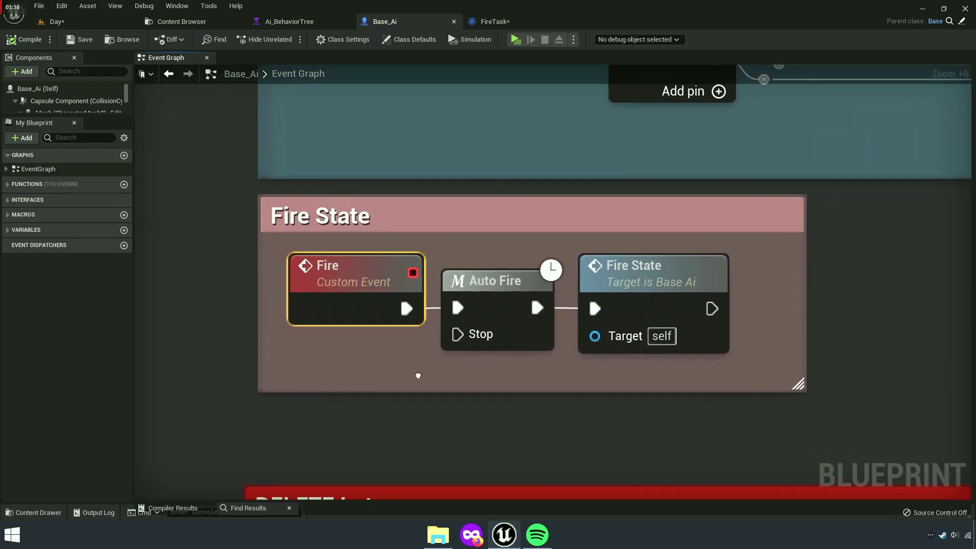
click(595, 282)
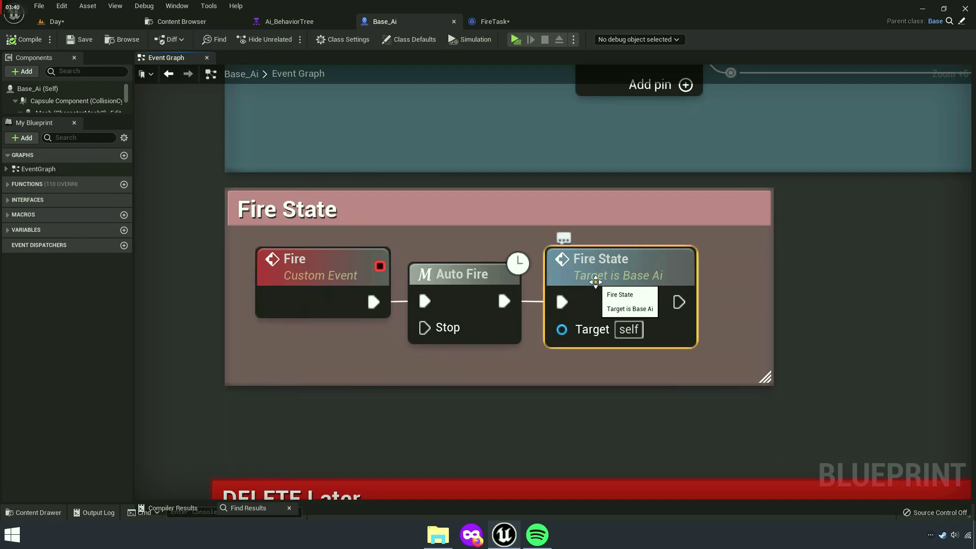
double_click(615, 278)
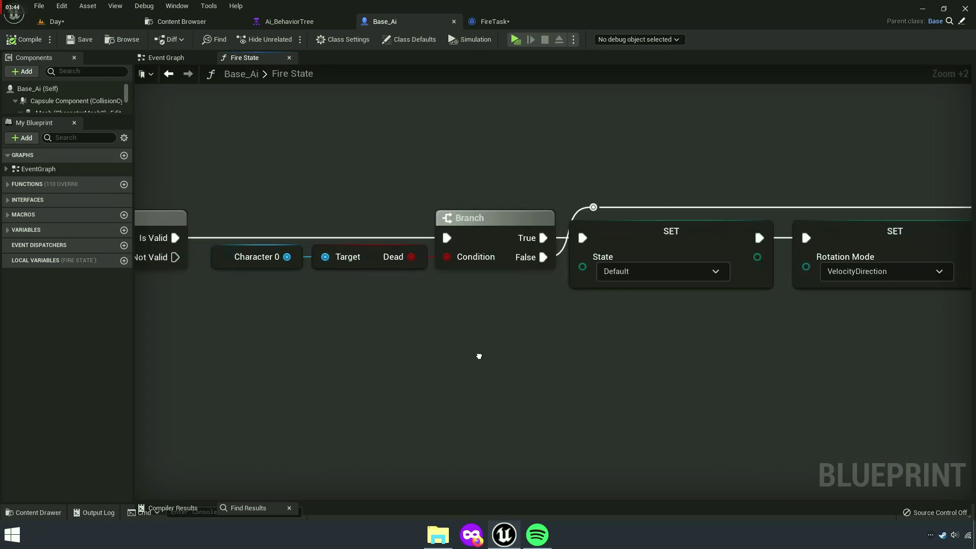
mouse_move(408, 309)
right_down()
mouse_move(731, 369)
mouse_move(166, 337)
right_up()
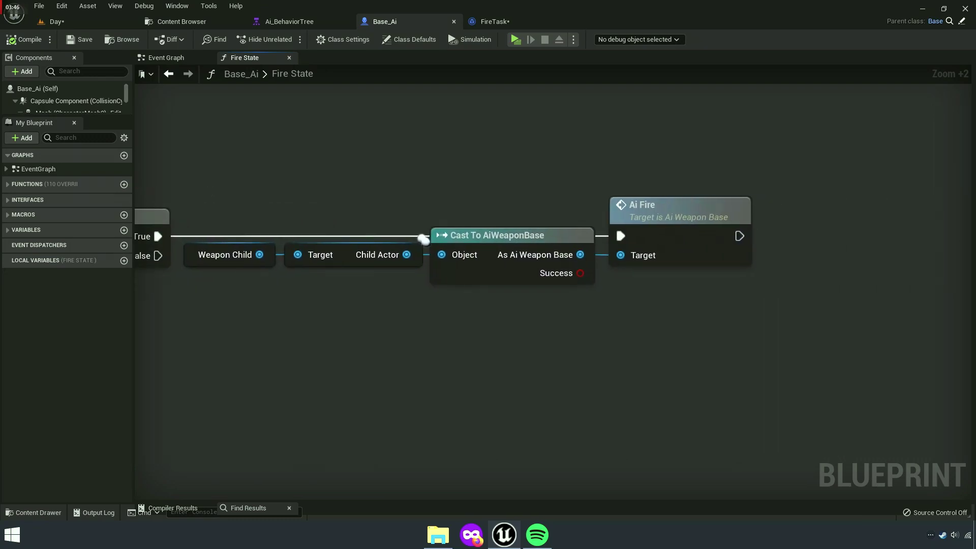
click(290, 58)
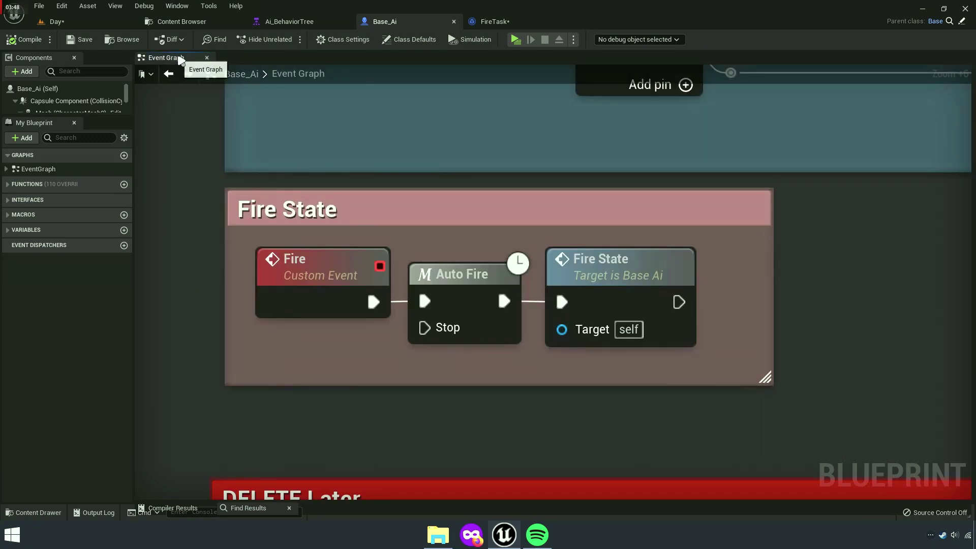
double_click(316, 269)
right_click(316, 261)
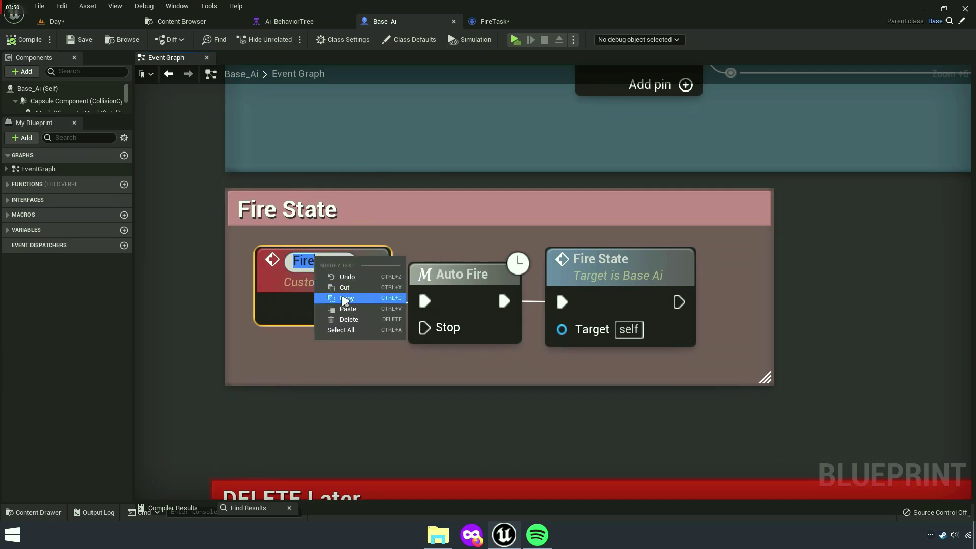
click(366, 301)
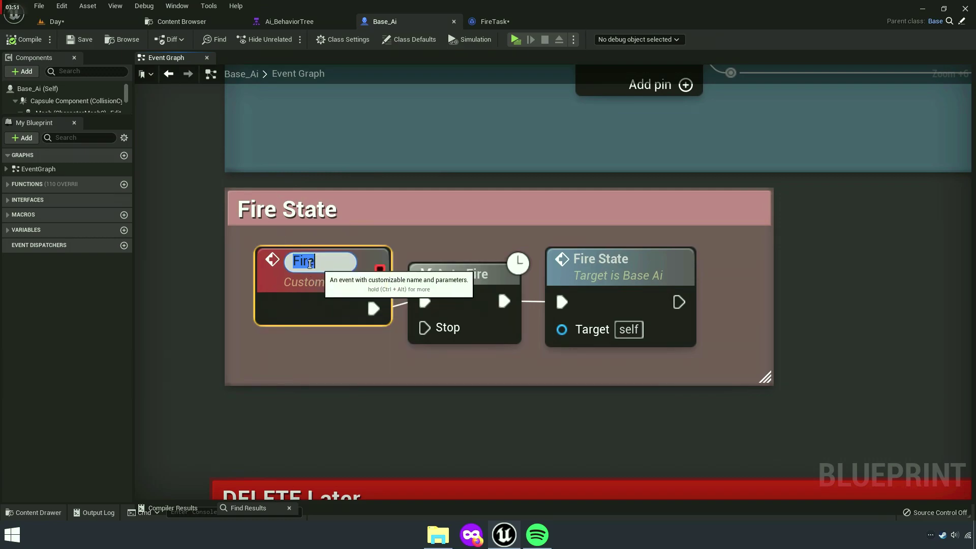
click(325, 348)
scroll(325, 348, down, 1)
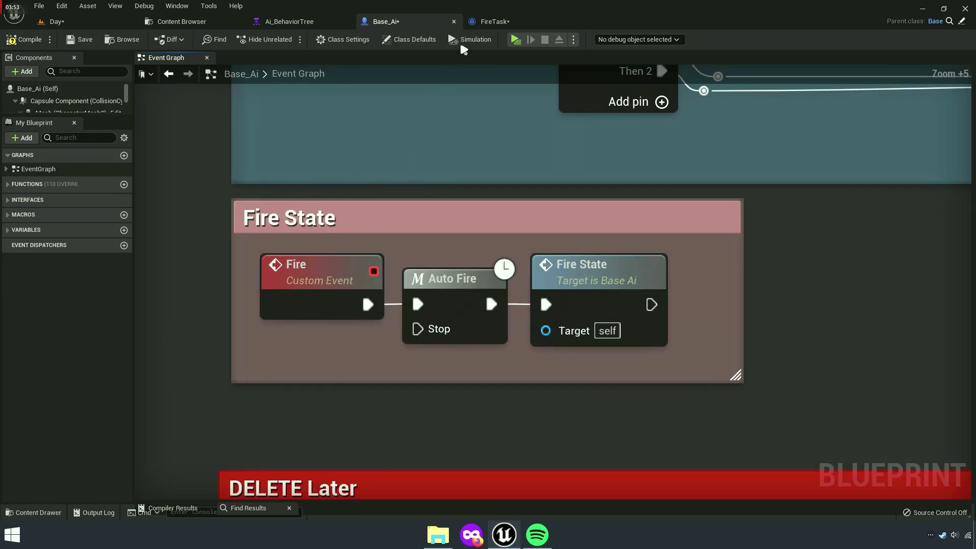
In FireTask, add a call to Base_Ai's Fire event after the As Base Ai cast.
click(491, 23)
right_drag(592, 235, 498, 283)
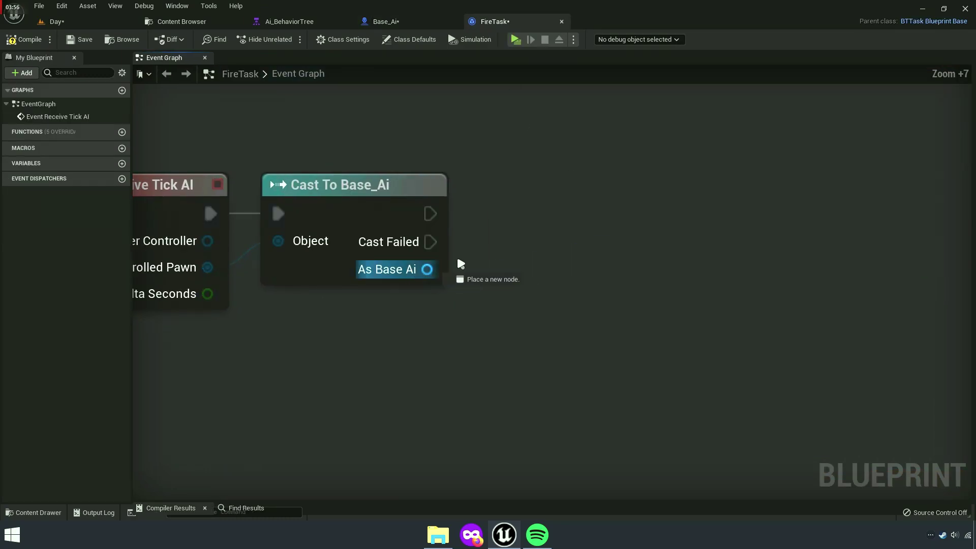
drag(506, 244, 507, 244)
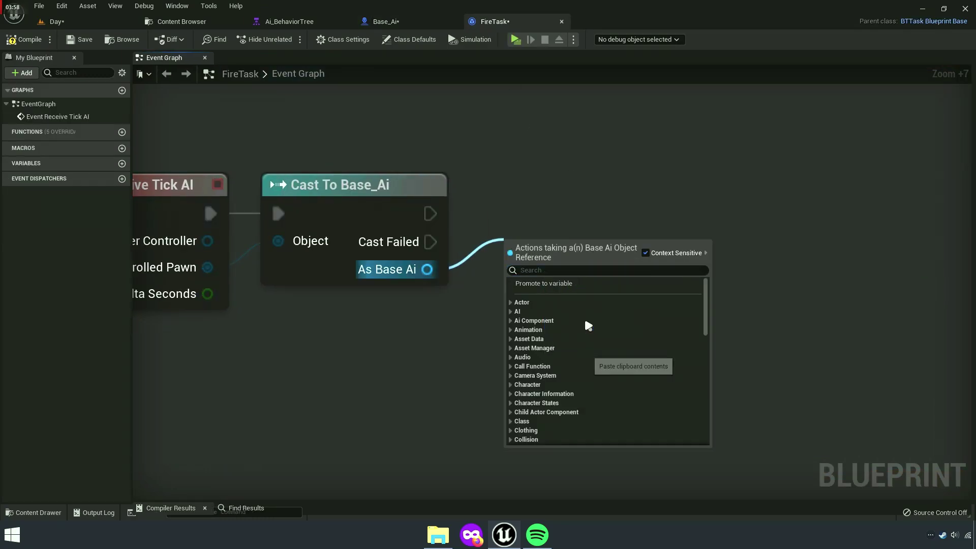
text(Fire)
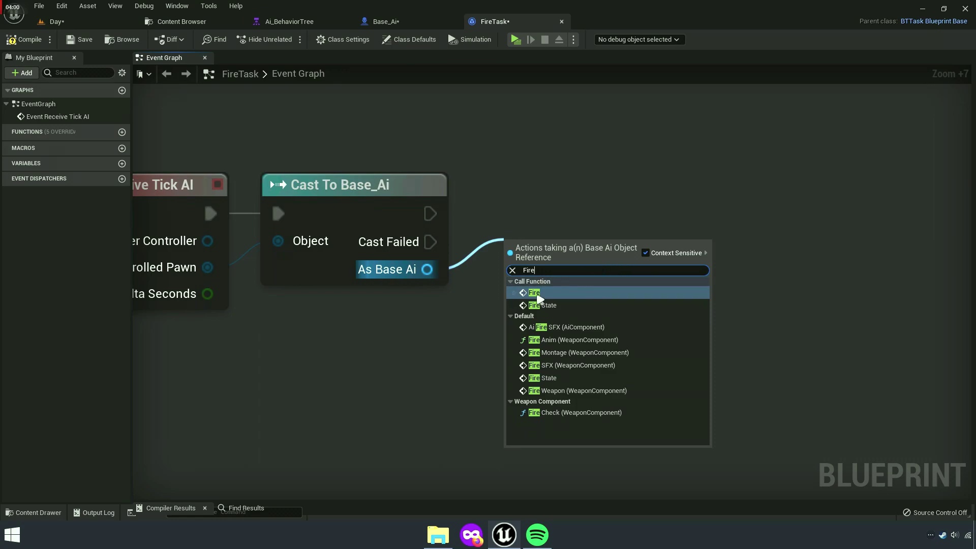
click(583, 294)
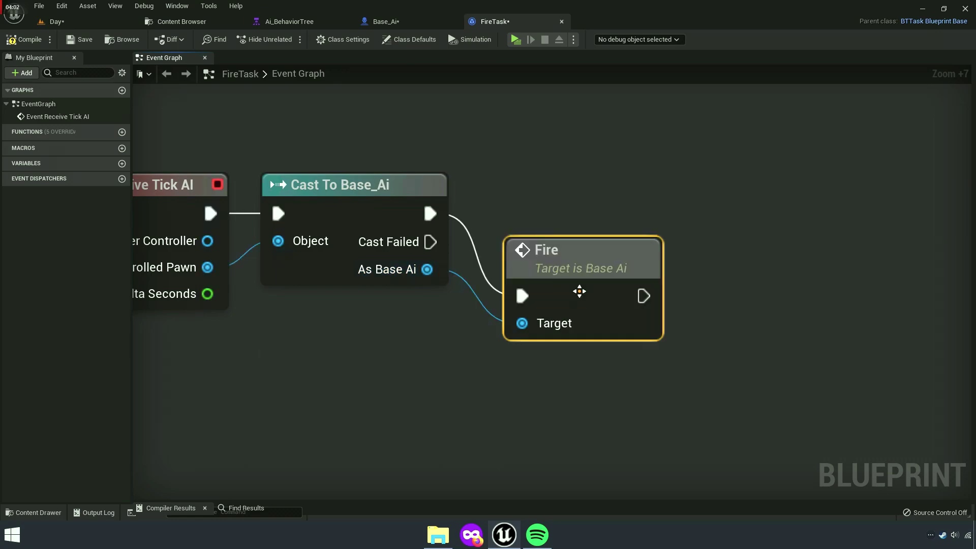
drag(581, 259, 559, 188)
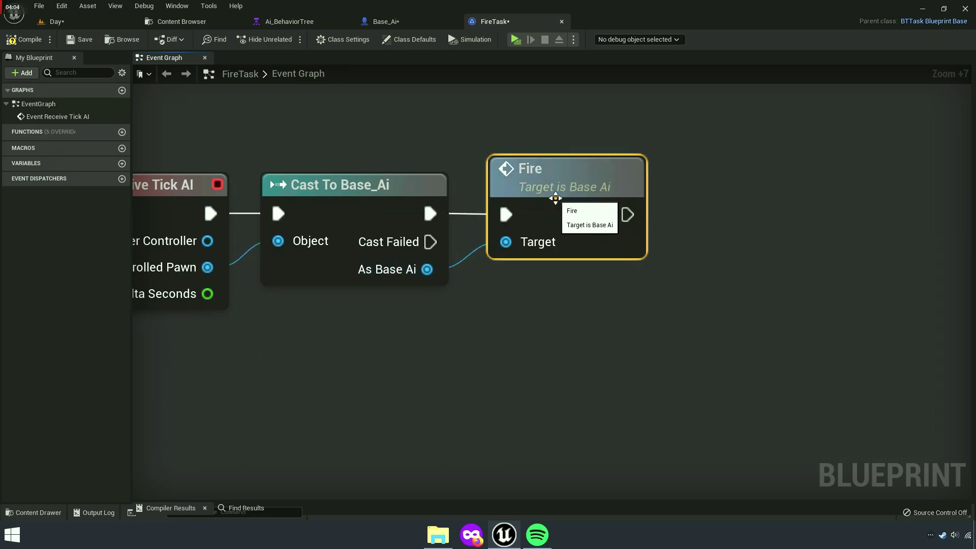
double_click(555, 198)
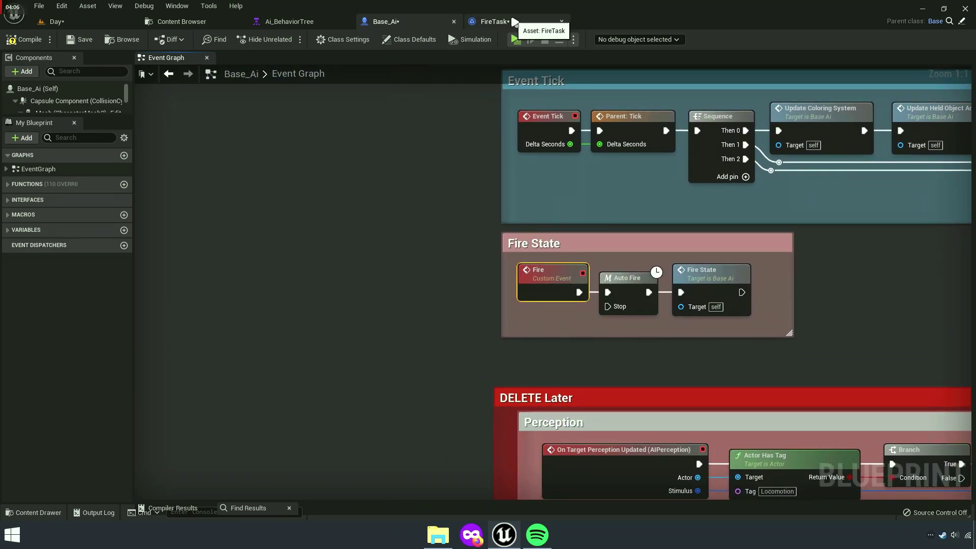
click(514, 21)
Wire a Finish Execute node (Success ticked) after Fire and compile FireTask.
right_drag(552, 289, 612, 291)
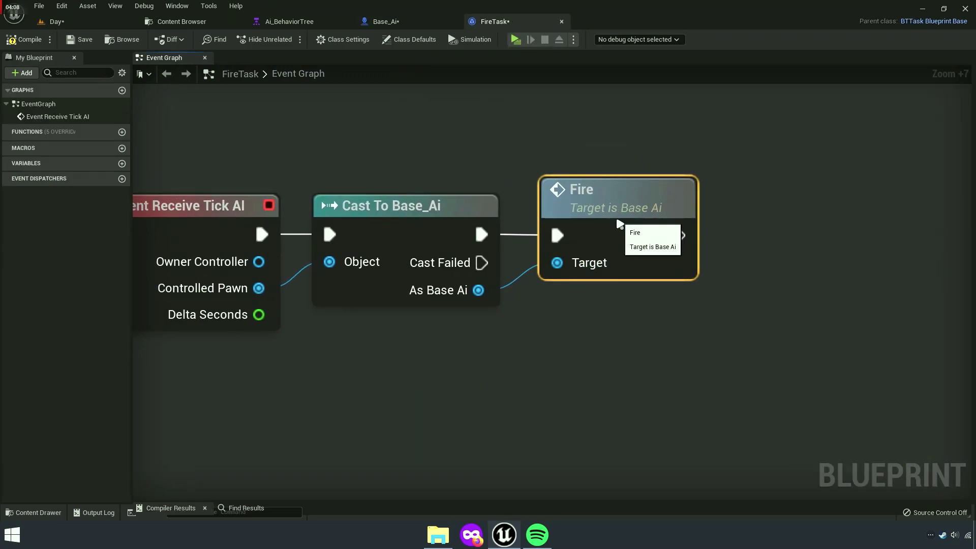
right_drag(665, 333, 436, 338)
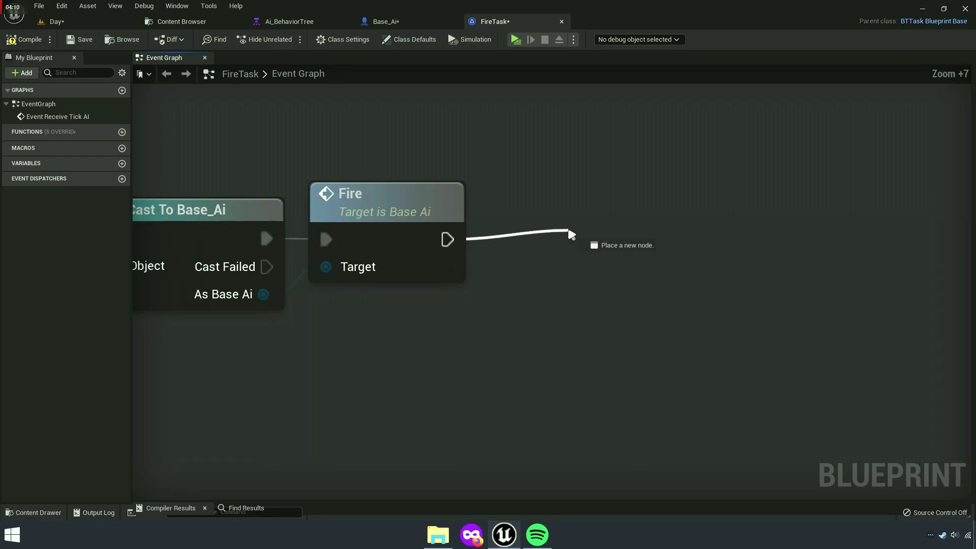
drag(446, 240, 570, 234)
text(finish ex)
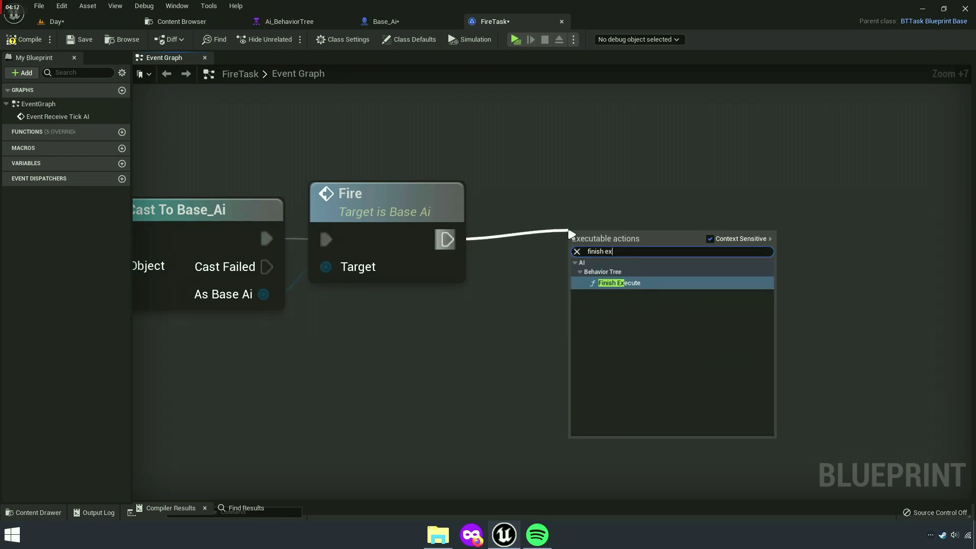
text(c)
key(BackSpace)
key(BackSpace)
text(e)
click(604, 287)
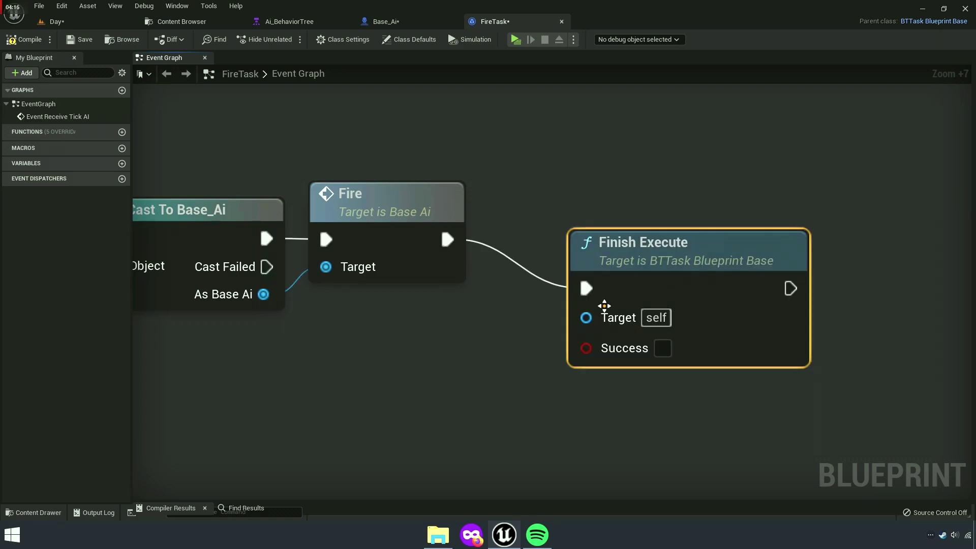
right_drag(603, 303, 755, 292)
drag(755, 292, 687, 247)
right_drag(787, 400, 615, 300)
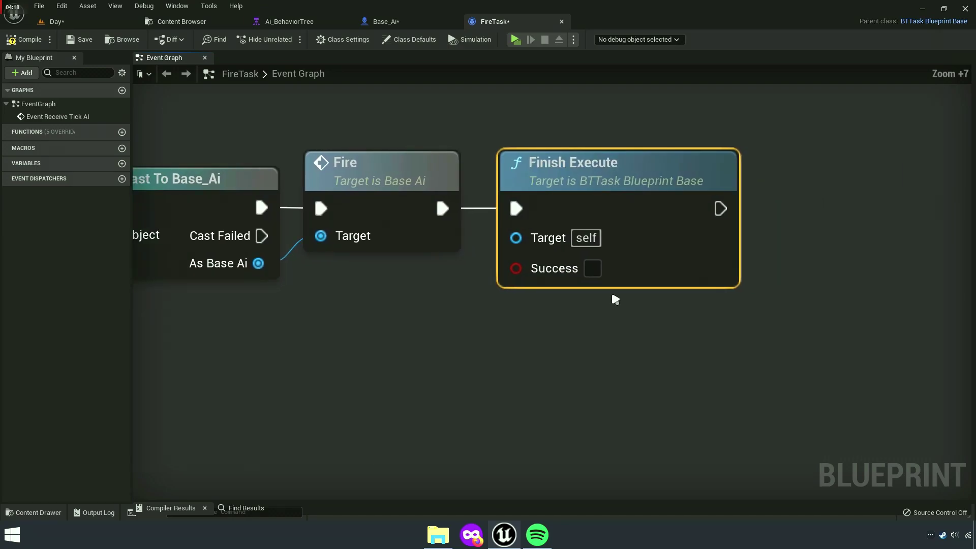
scroll(453, 336, down, 4)
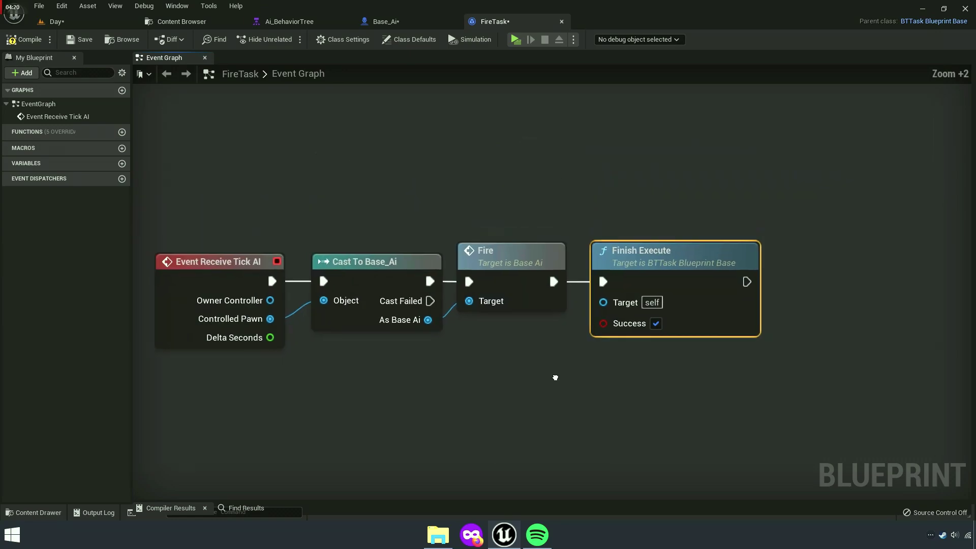
right_drag(556, 375, 643, 349)
click(28, 41)
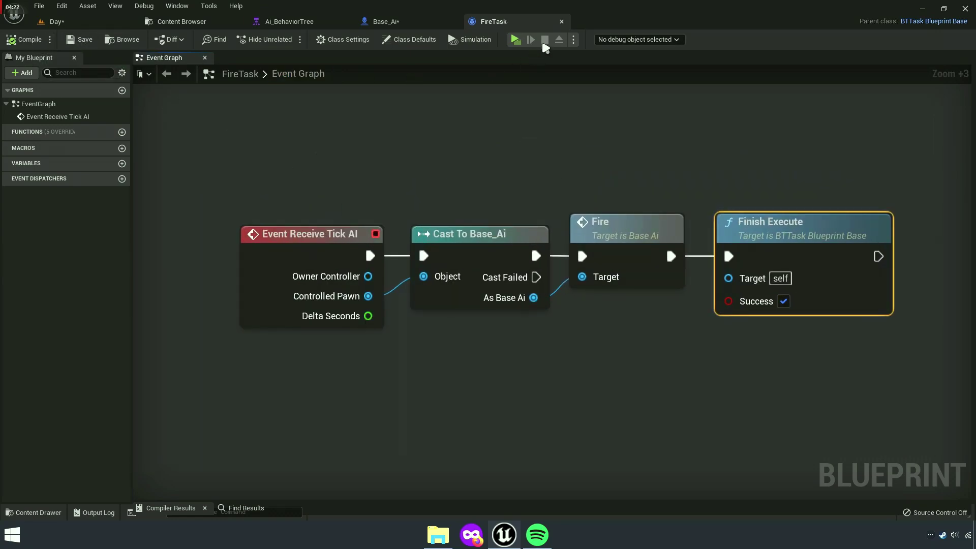
Close the FireTask editor and save the Base_Ai and Day assets.
click(562, 24)
click(178, 24)
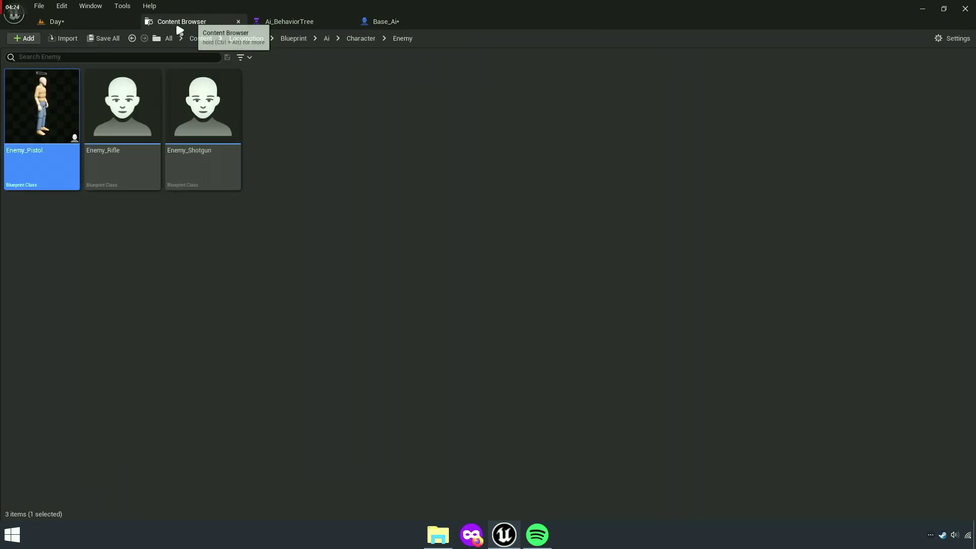
click(103, 39)
click(565, 382)
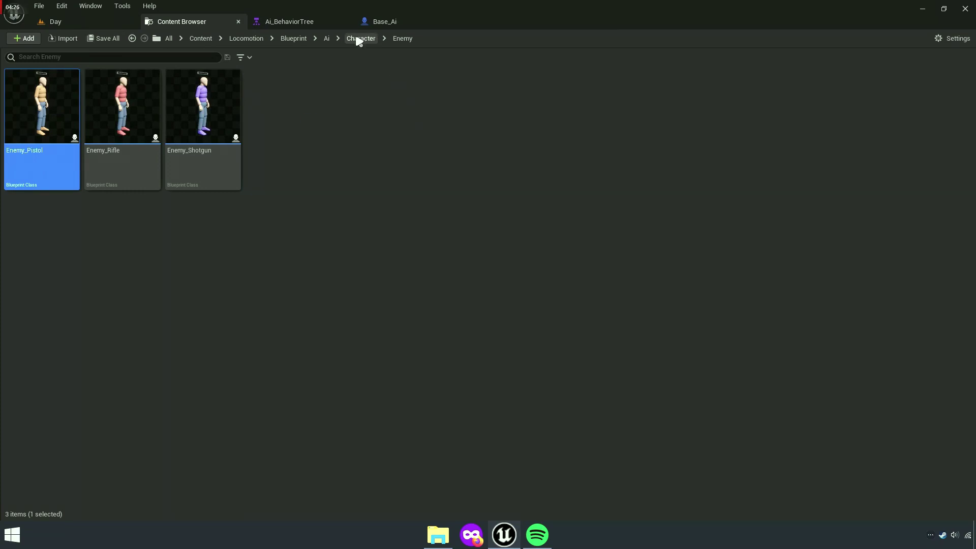
Locate FireTask in the Ai/Data/Task folder and copy its name.
click(327, 38)
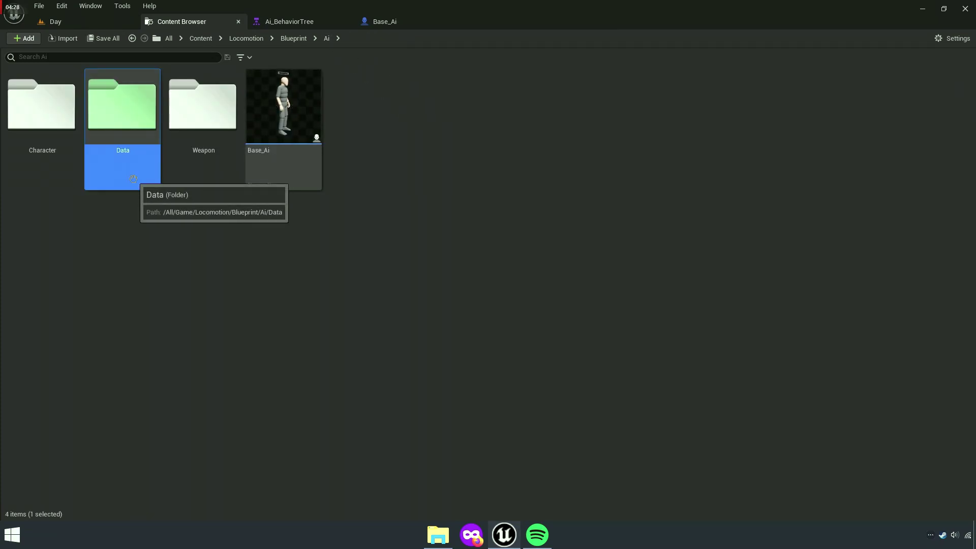
double_click(130, 170)
double_click(280, 173)
click(33, 155)
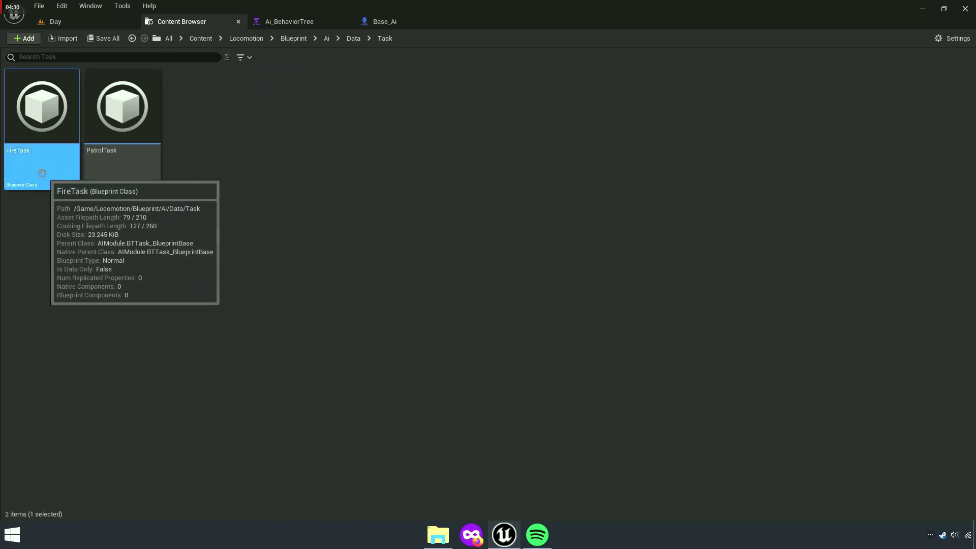
click(32, 155)
right_click(30, 155)
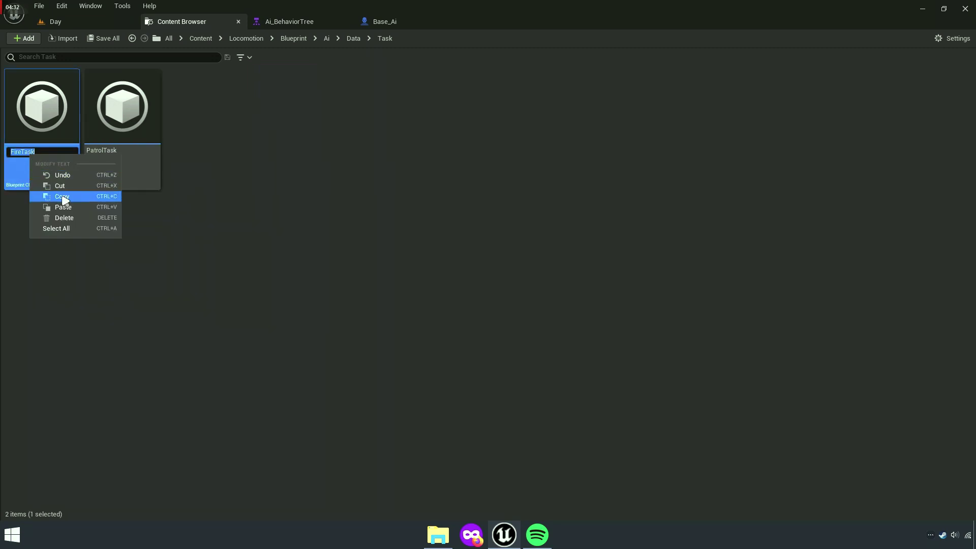
click(62, 197)
click(152, 228)
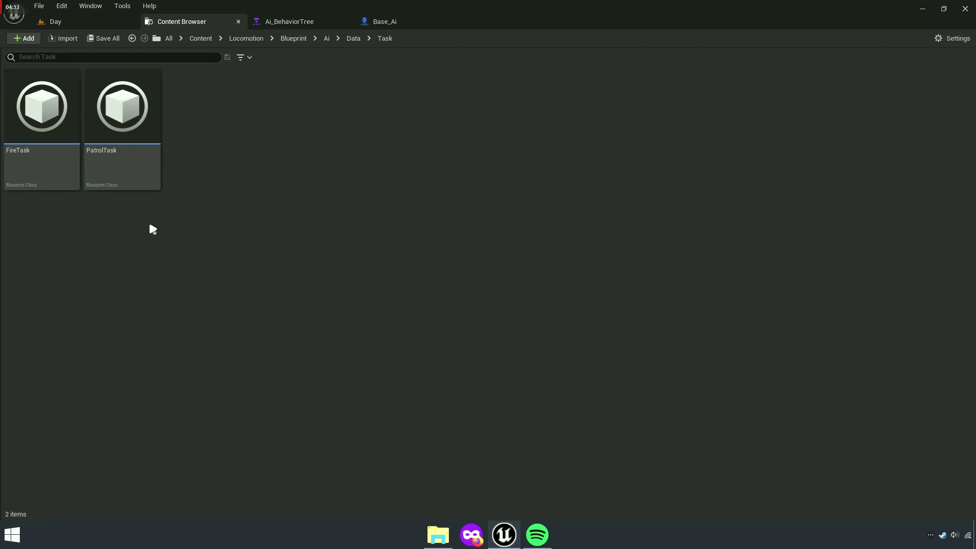
In Ai_BehaviorTree, add FireTask as the first child of the Attack branch's Combat Mode.
click(299, 29)
click(515, 313)
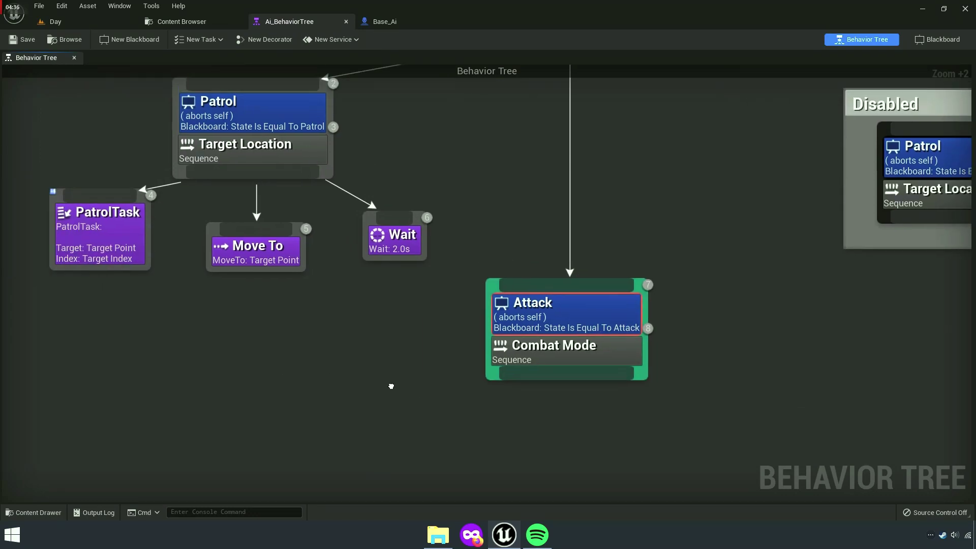
scroll(453, 404, down, 3)
scroll(496, 388, up, 3)
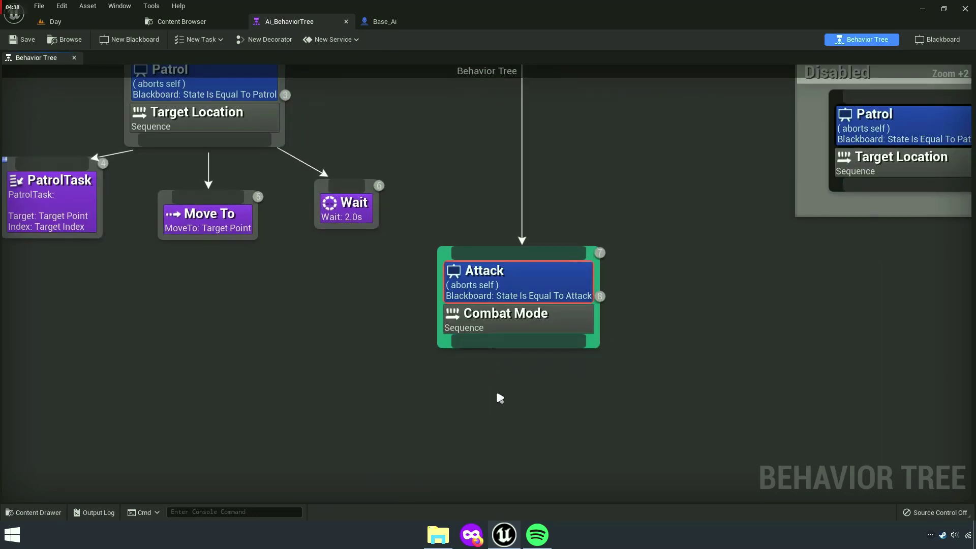
mouse_move(384, 273)
right_down()
mouse_move(411, 365)
mouse_move(459, 396)
mouse_move(466, 272)
right_up()
scroll(499, 165, up, 3)
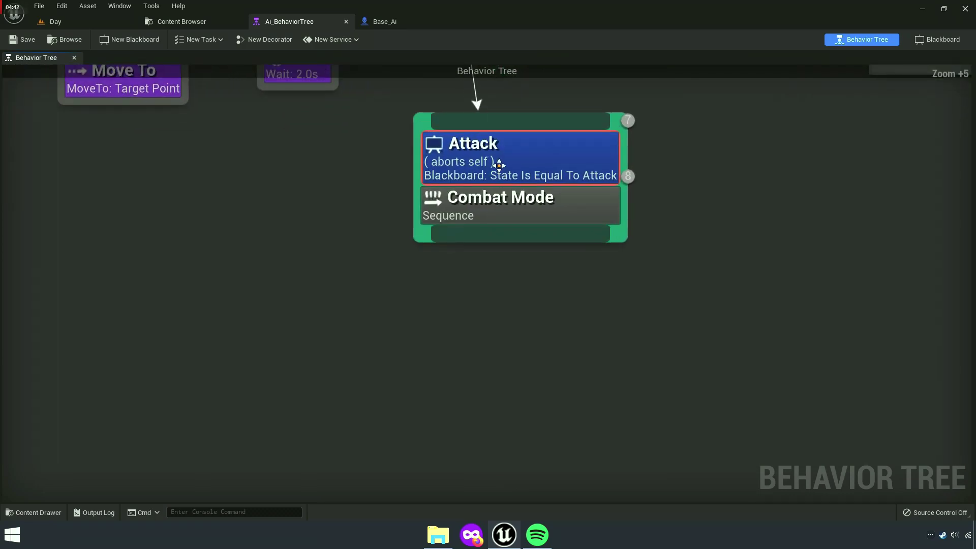
click(473, 313)
drag(490, 238, 409, 308)
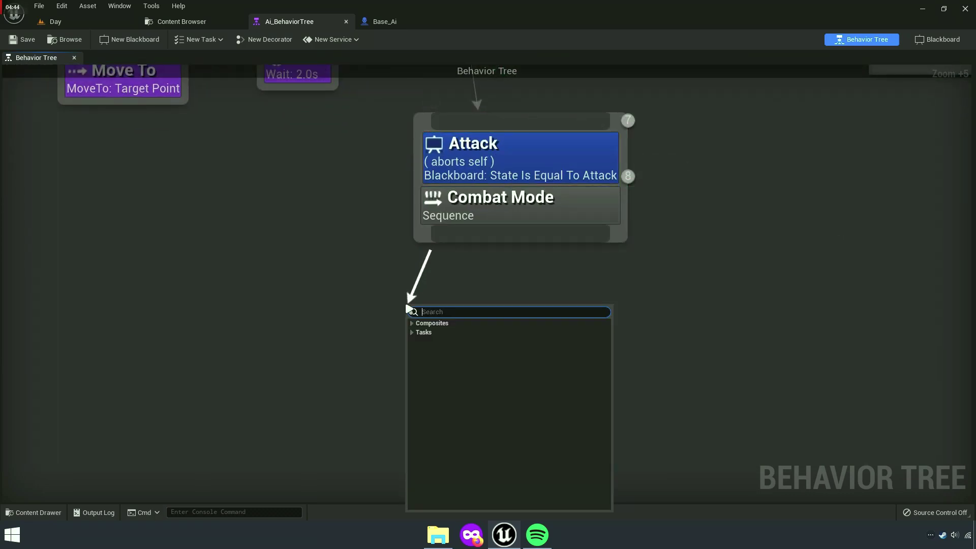
text(FireTask)
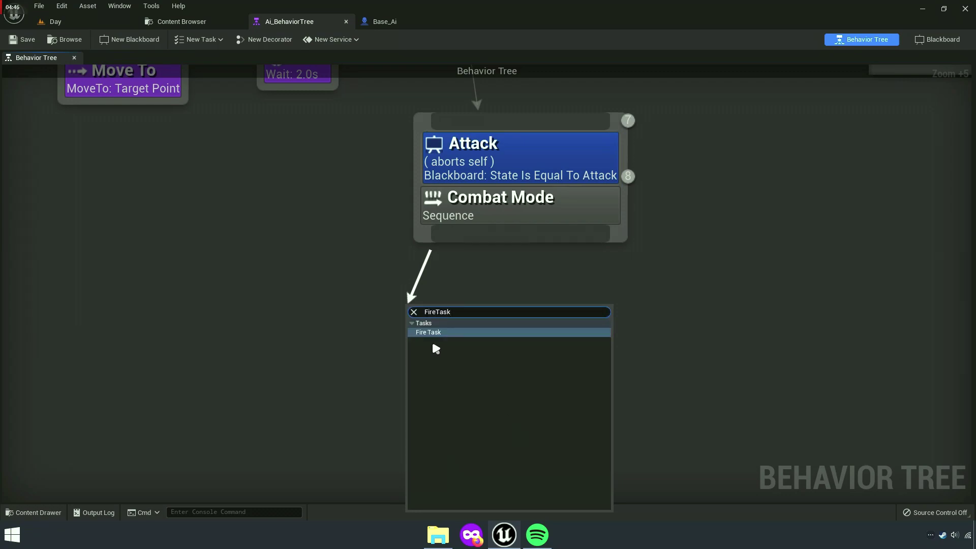
click(431, 333)
scroll(529, 364, up, 2)
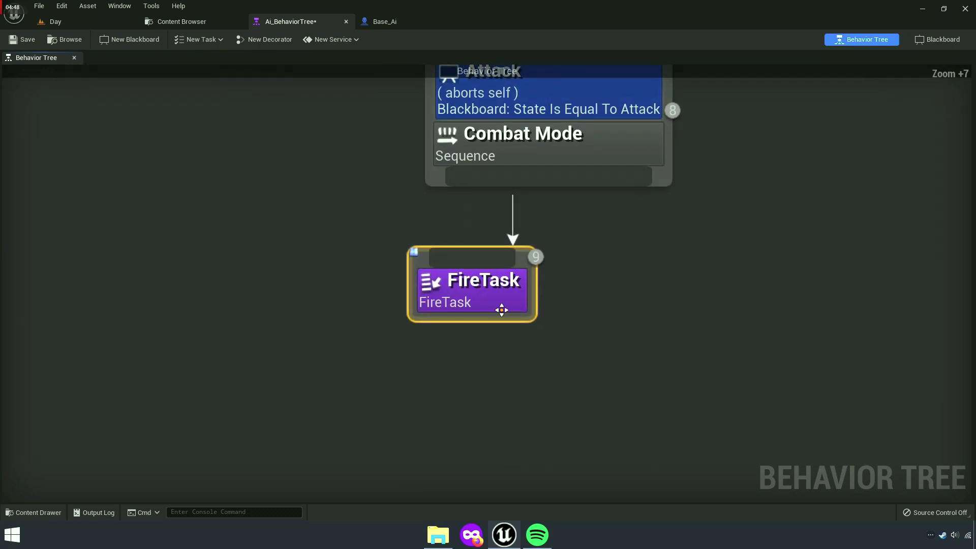
drag(502, 309, 470, 309)
click(571, 218)
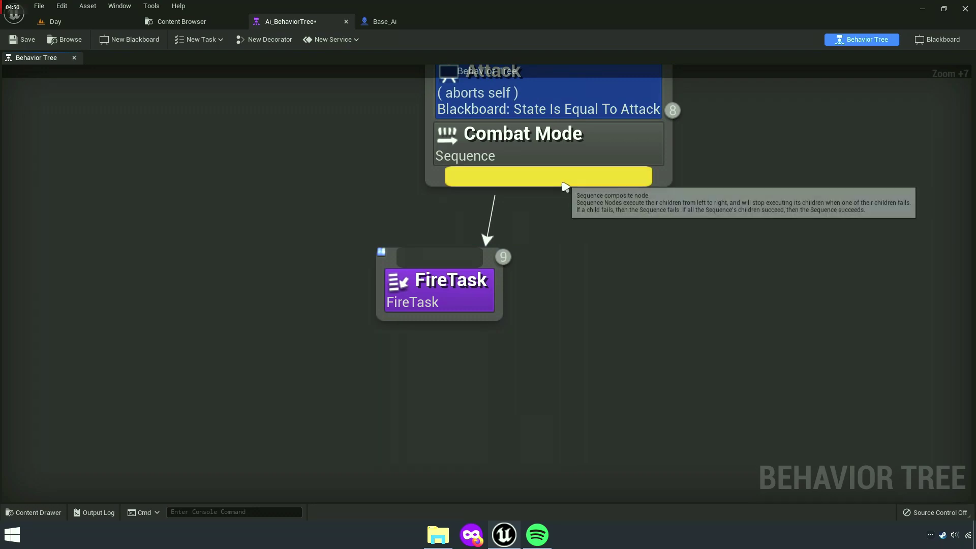
Add a Wait task after FireTask under Combat Mode with Wait Time 2.0 seconds.
drag(566, 187, 598, 265)
text(wait)
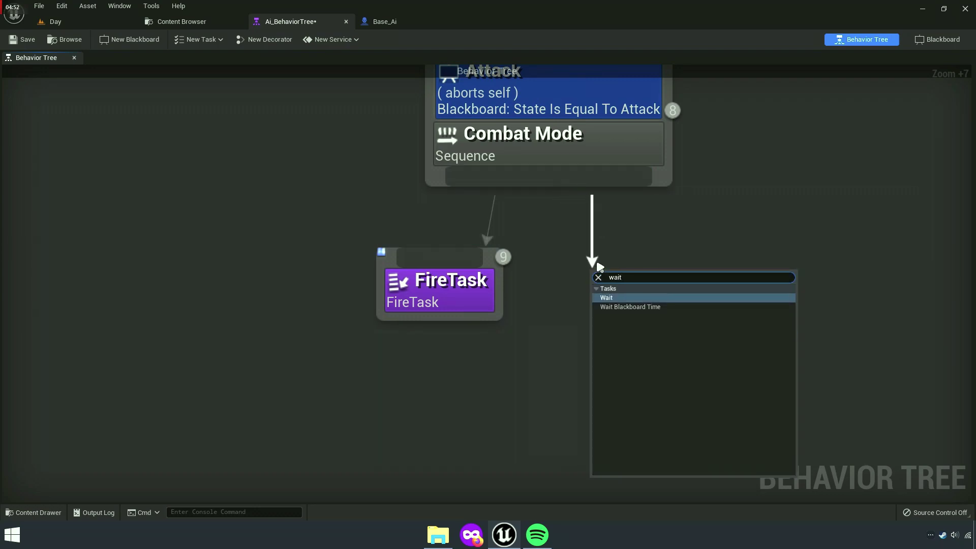
click(608, 298)
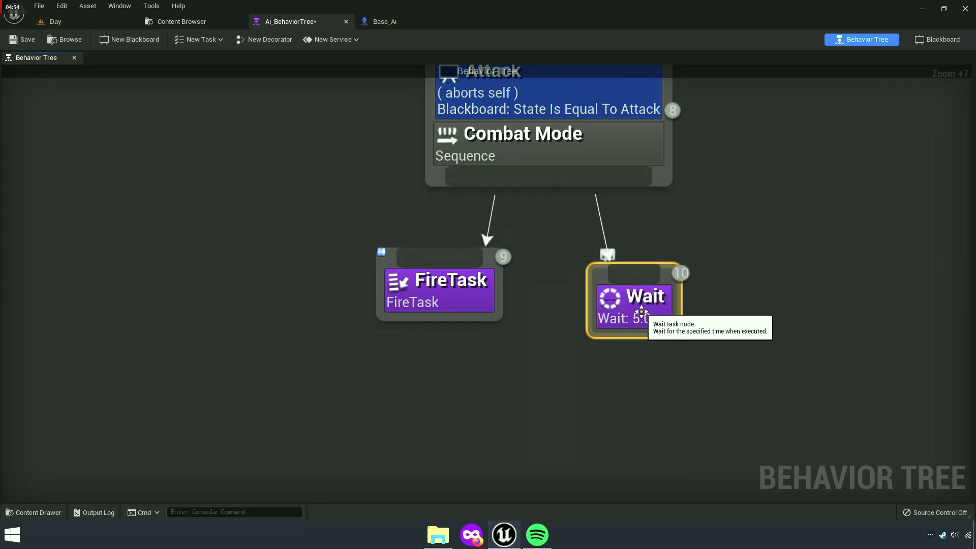
click(968, 289)
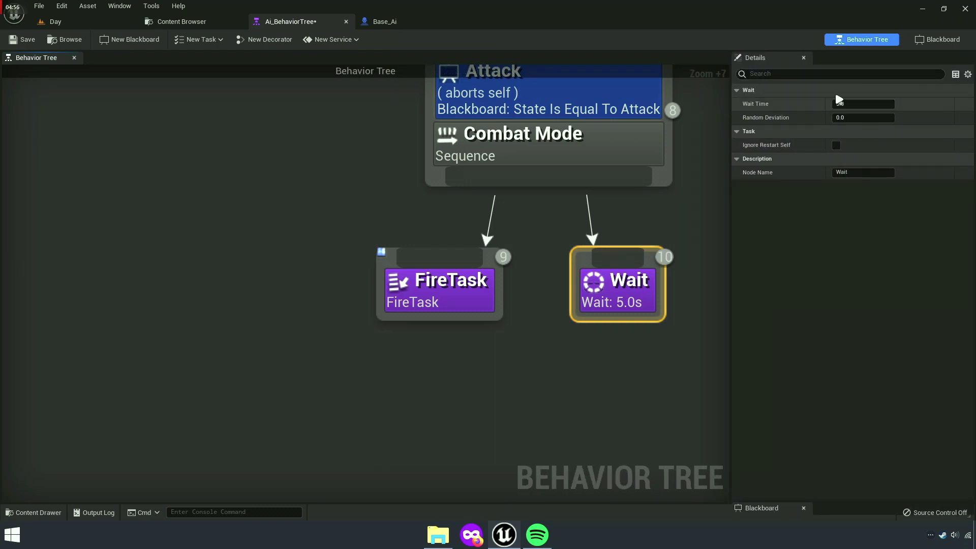
text(2)
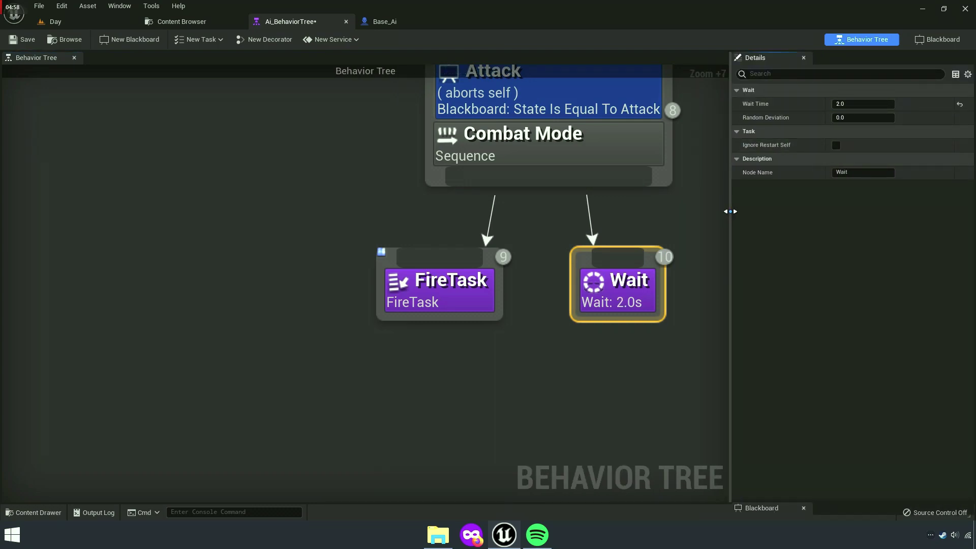
click(422, 340)
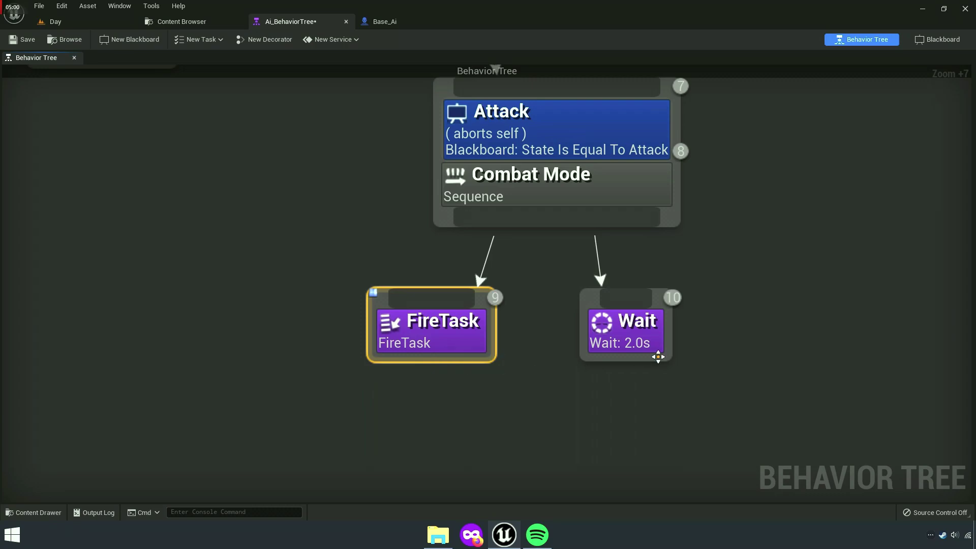
Save the behavior tree, return to the Day level and start a play test.
click(28, 44)
click(182, 21)
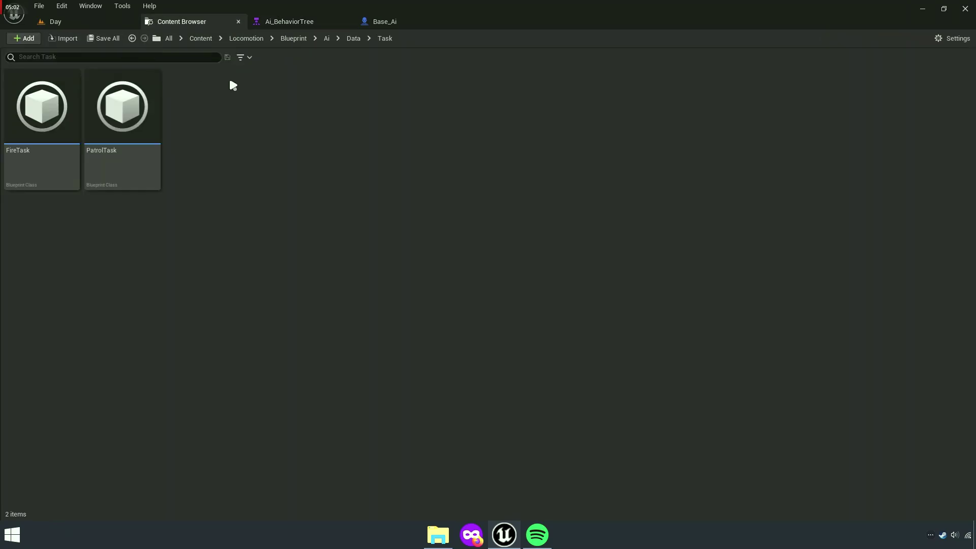
click(103, 19)
click(222, 42)
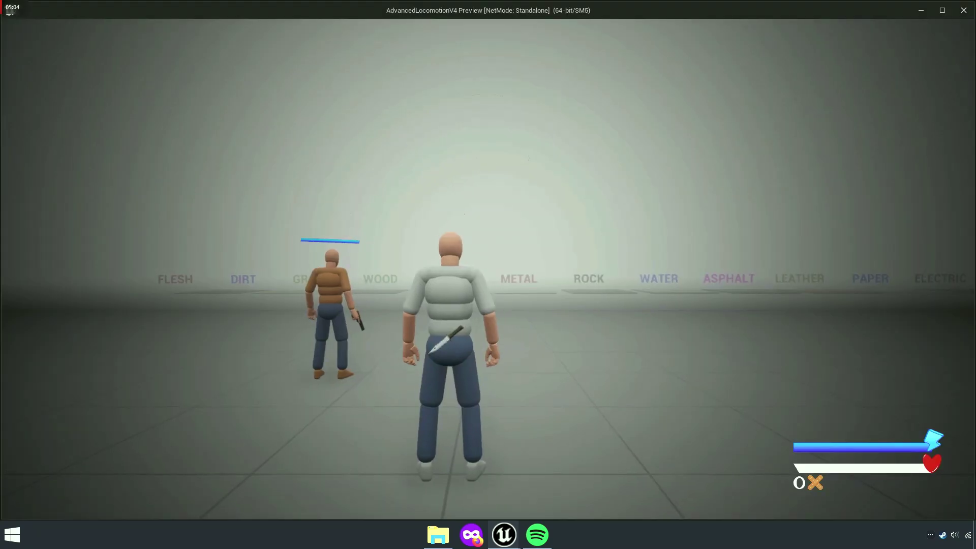
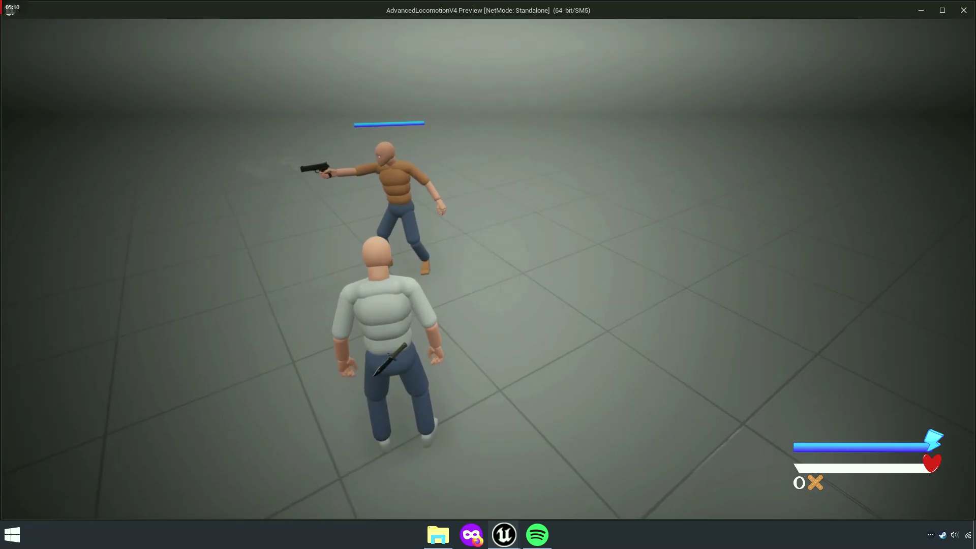
Stop the running play test and return to the Ai_BehaviorTree's Combat Mode branch.
key(Escape)
click(294, 24)
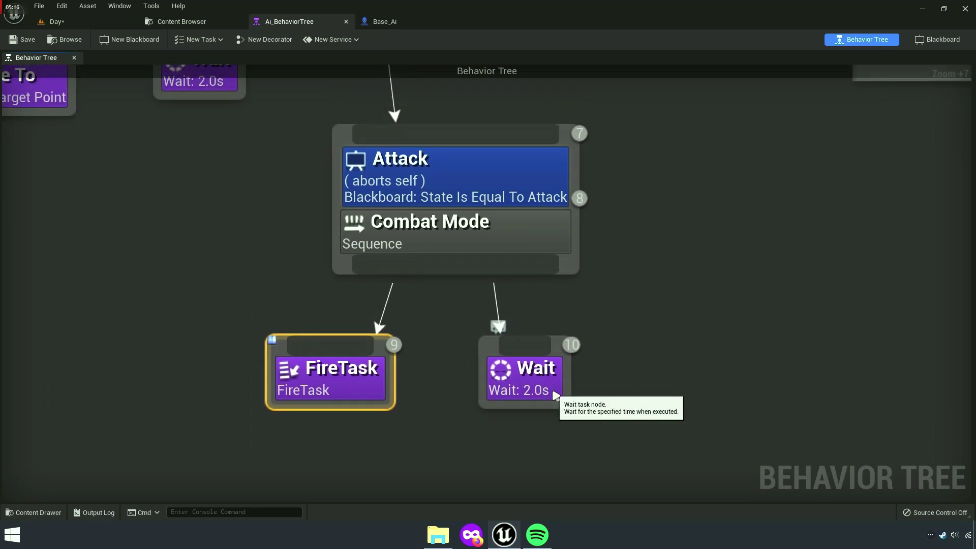
Insert BACKUP_ALS_BTTask_SetFocus as Combat Mode's first task, ahead of FireTask and Wait.
drag(533, 389, 618, 390)
drag(366, 386, 481, 386)
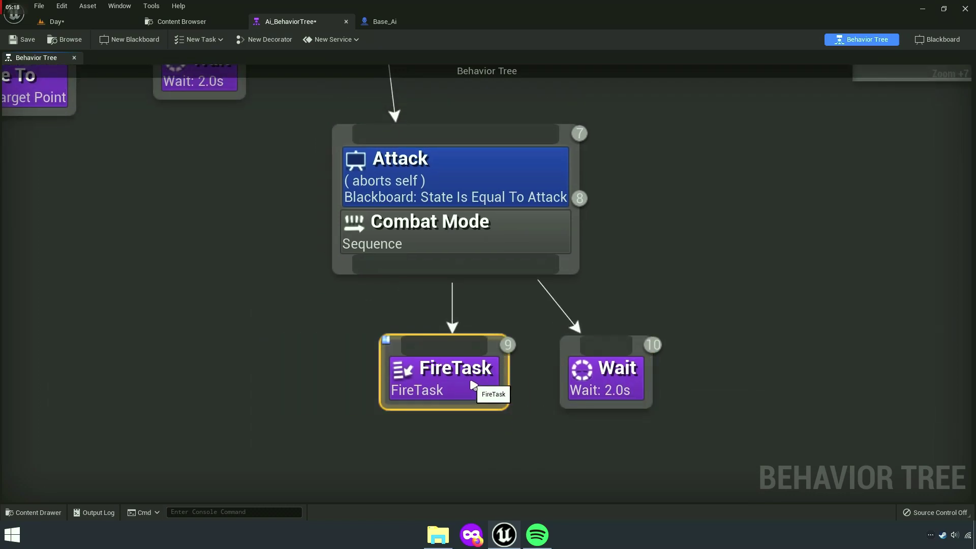
drag(494, 256, 436, 287)
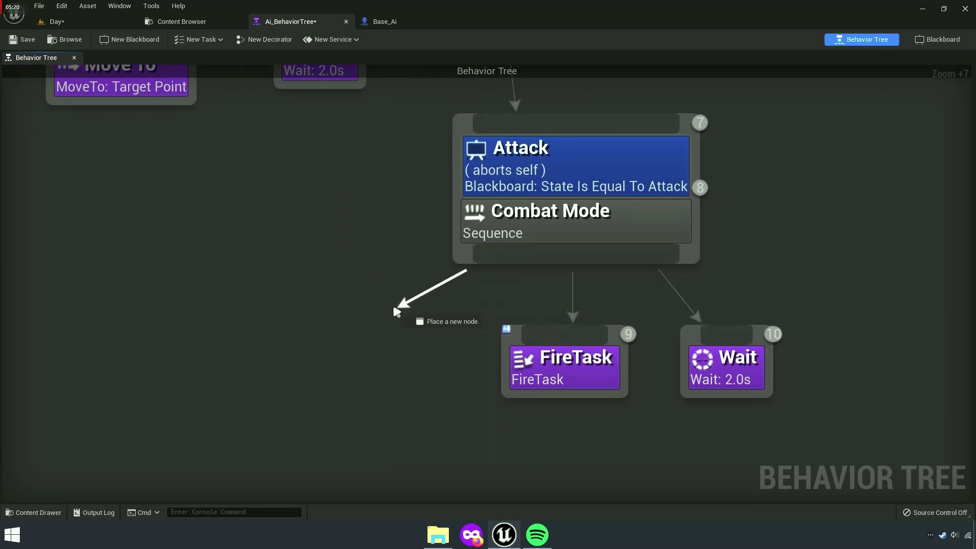
drag(381, 322, 380, 322)
text(set)
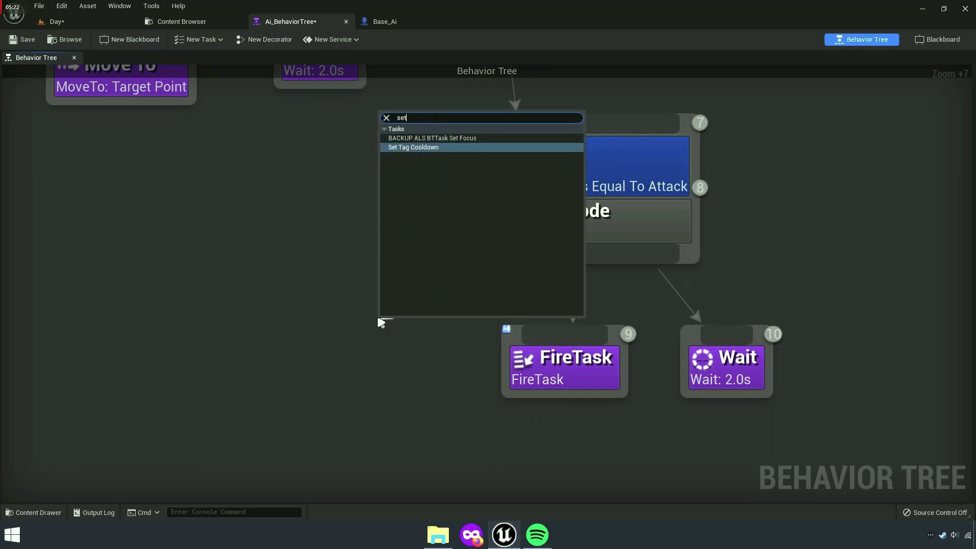
text( focus)
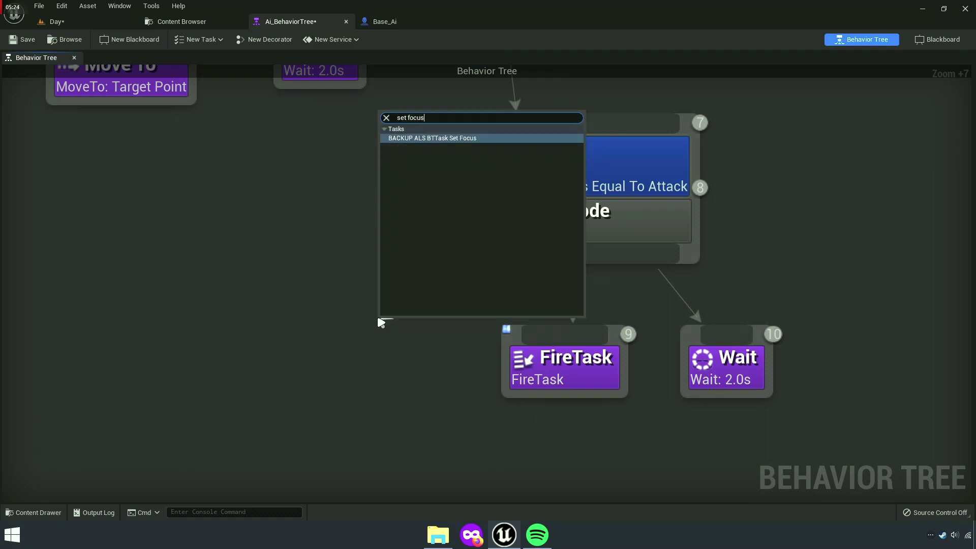
click(448, 145)
drag(475, 392, 273, 354)
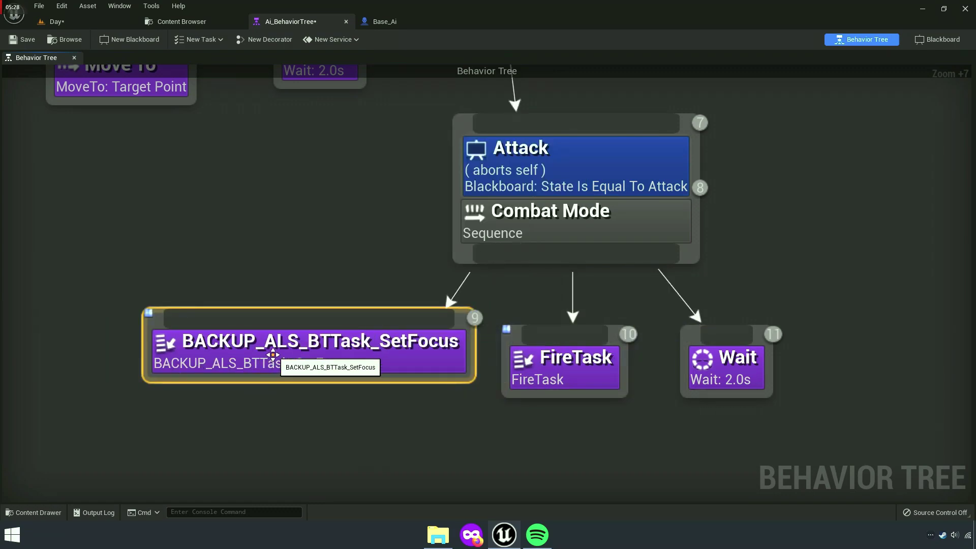
click(189, 26)
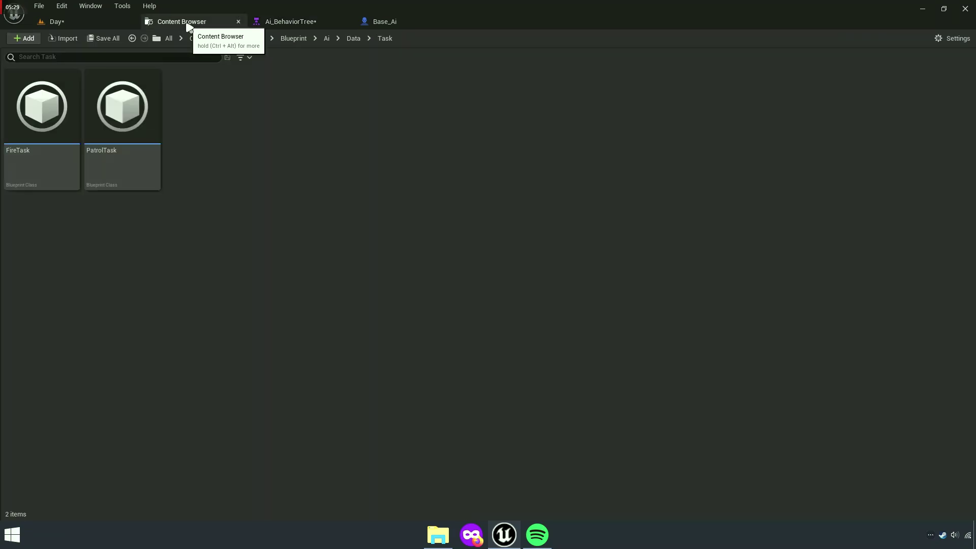
Open the BACKUP_ALS_BTTask_SetFocus asset from the Ai/Data/Default folder.
click(352, 39)
click(52, 168)
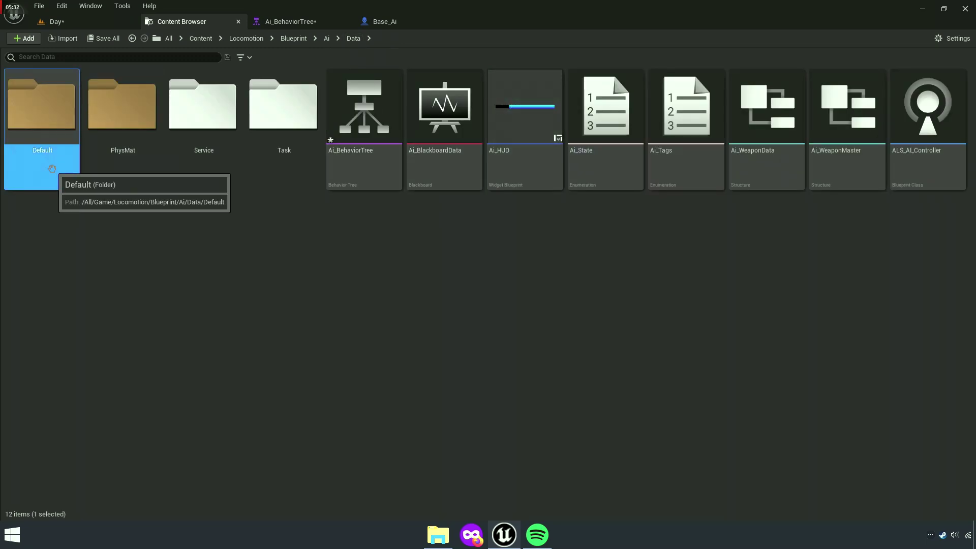
double_click(52, 168)
click(207, 176)
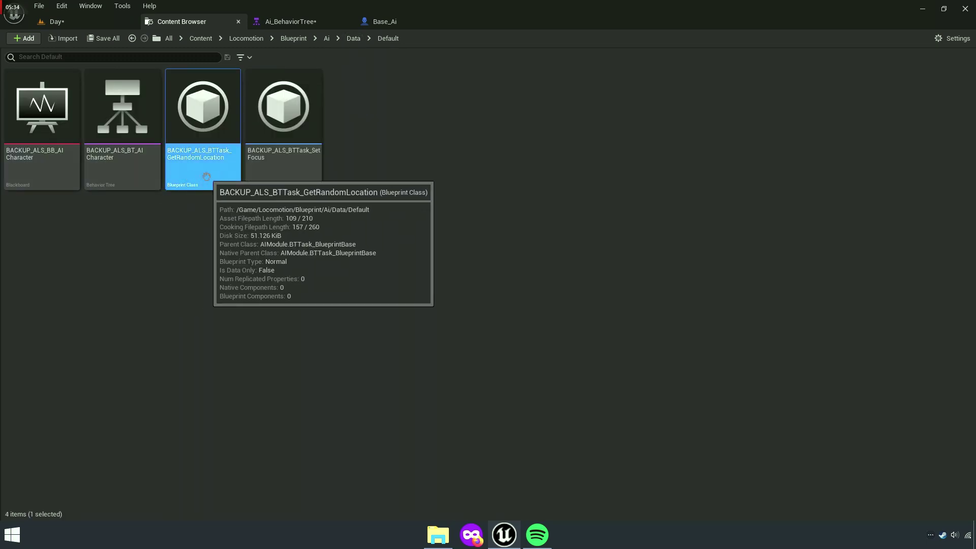
click(288, 174)
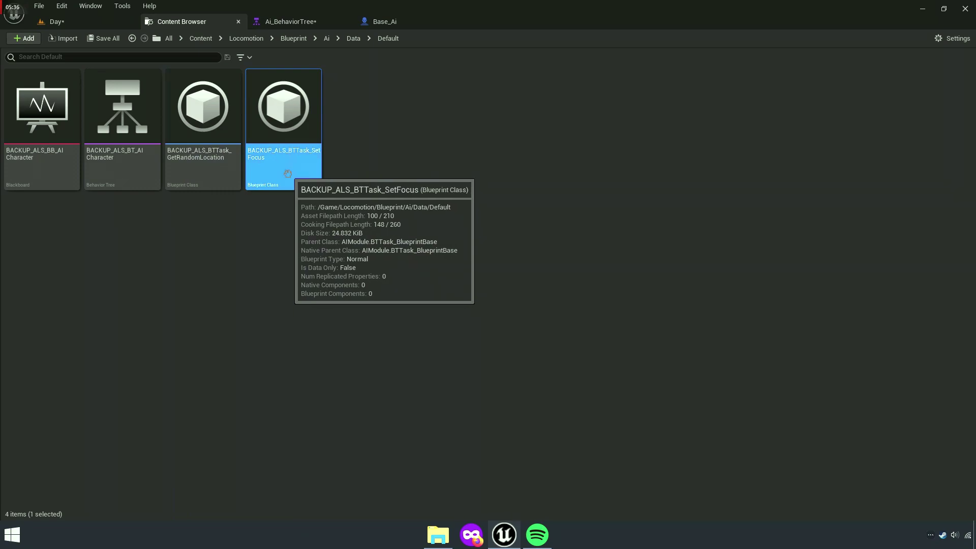
click(307, 155)
click(284, 139)
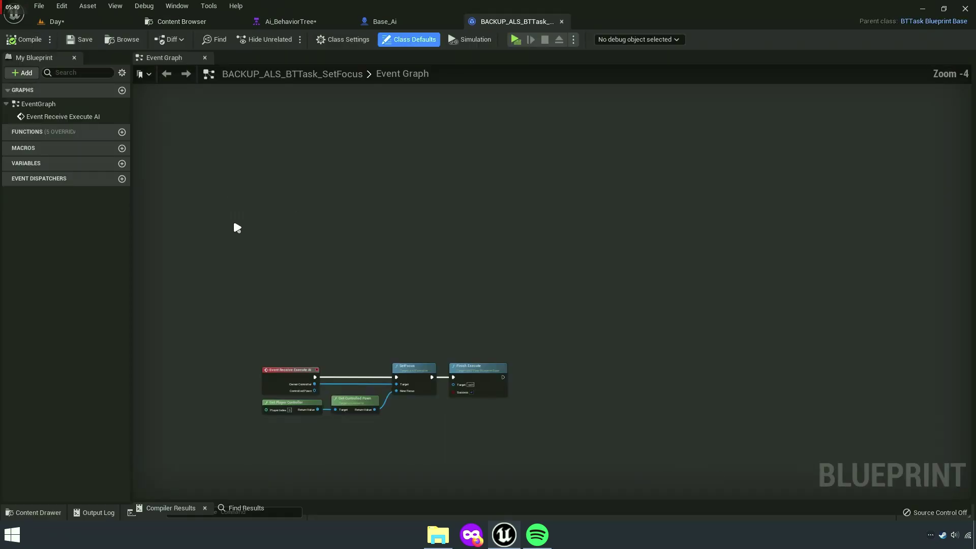
Zoom into the SetFocus task's event graph, then close it.
scroll(477, 170, up, 2)
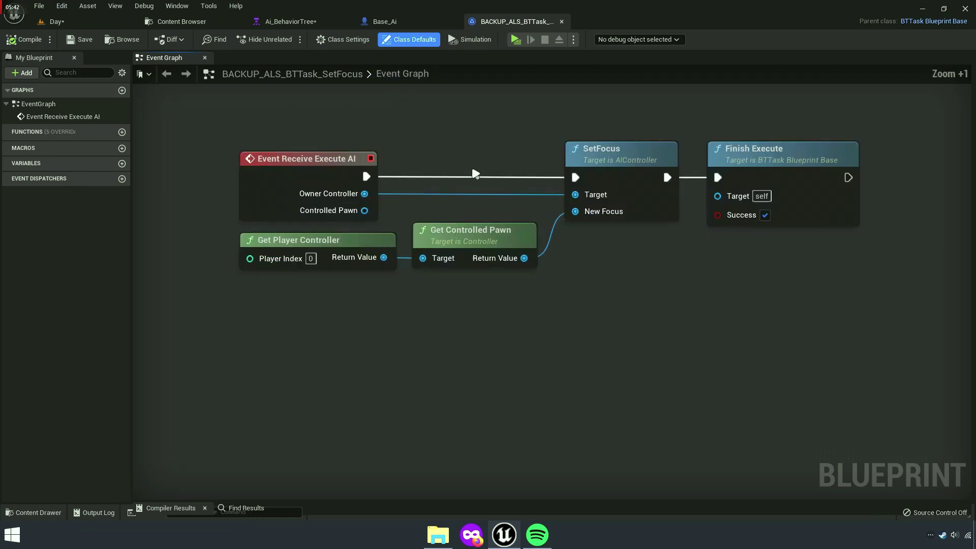
scroll(478, 170, up, 2)
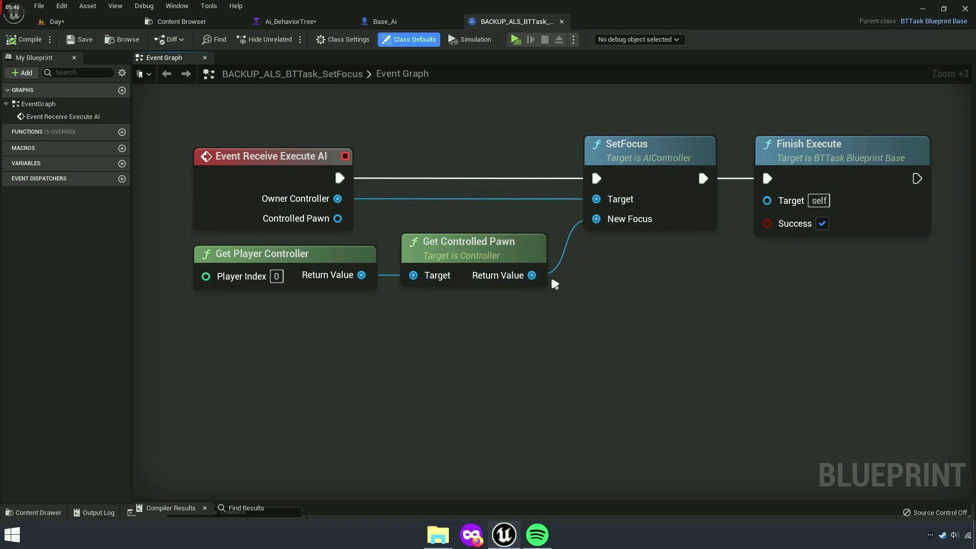
click(562, 22)
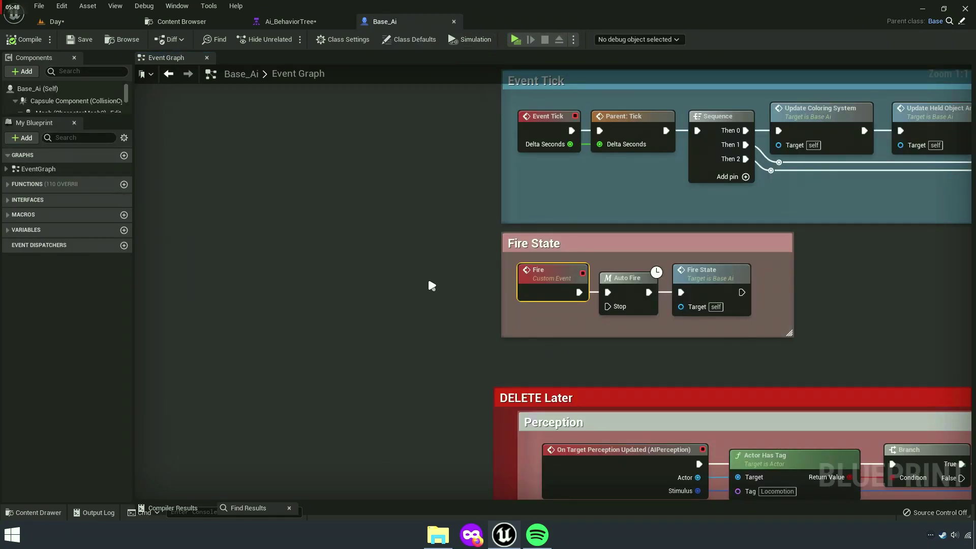
Save Ai_BehaviorTree and look over the whole tree, including the Patrol branch.
click(303, 25)
click(28, 40)
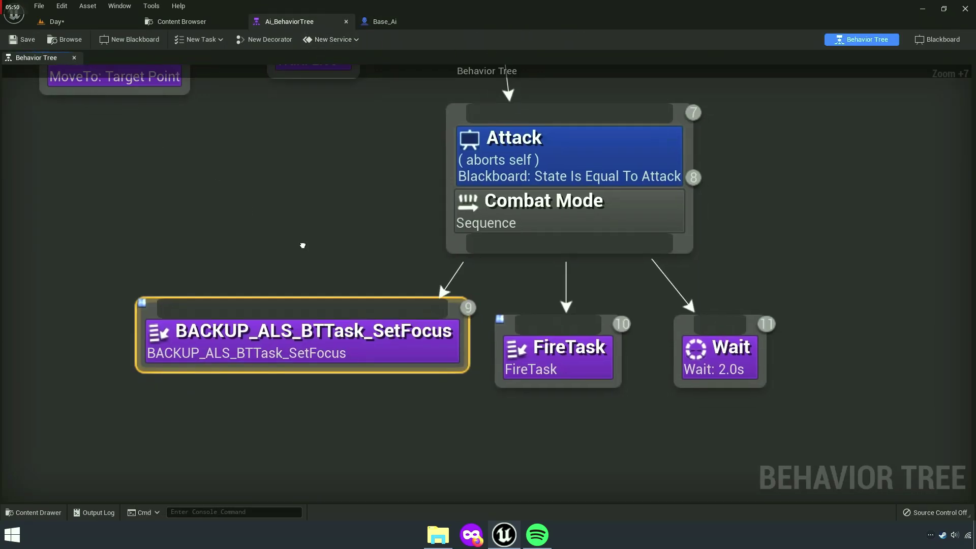
mouse_move(316, 257)
right_down()
mouse_move(225, 209)
mouse_move(326, 402)
mouse_move(383, 325)
right_up()
scroll(225, 209, down, 3)
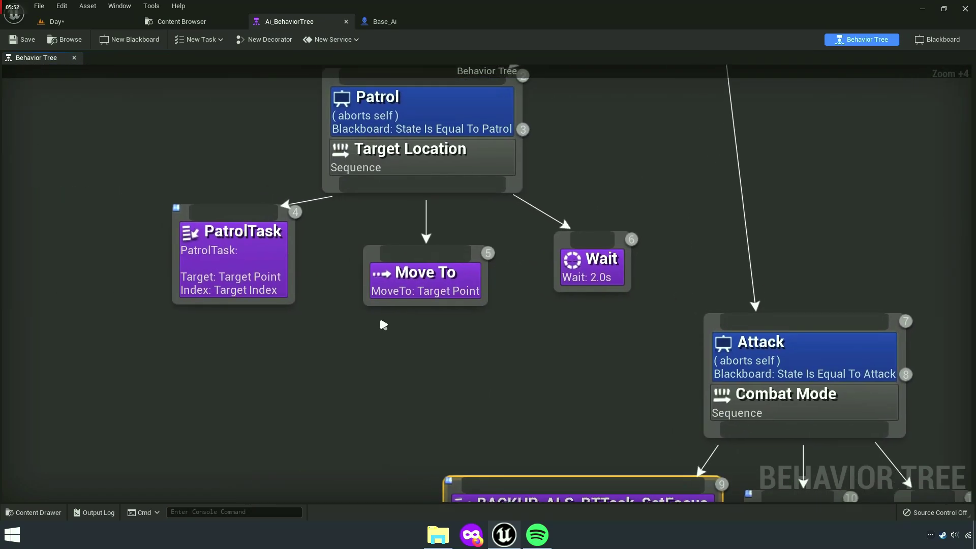
scroll(391, 488, down, 4)
right_drag(391, 488, 408, 334)
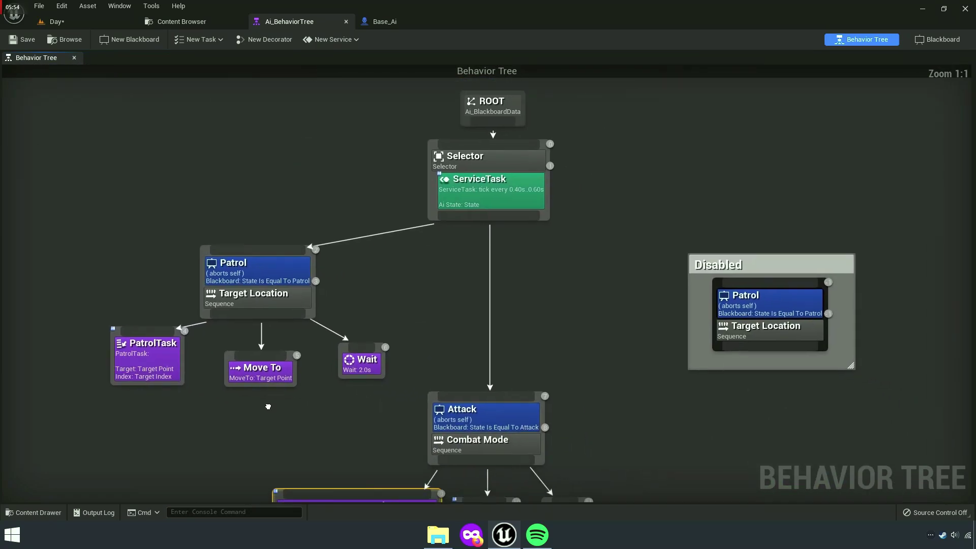
scroll(624, 338, up, 2)
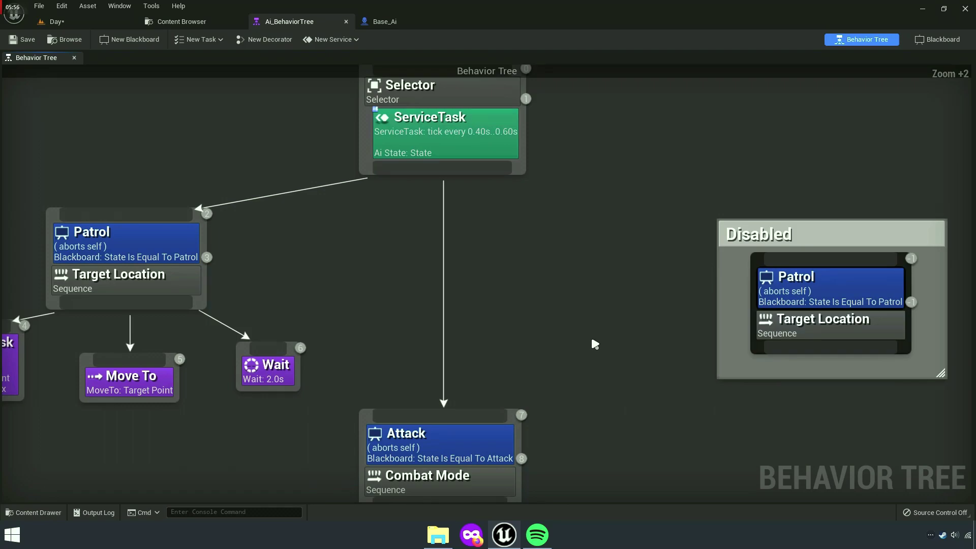
right_drag(492, 281, 532, 351)
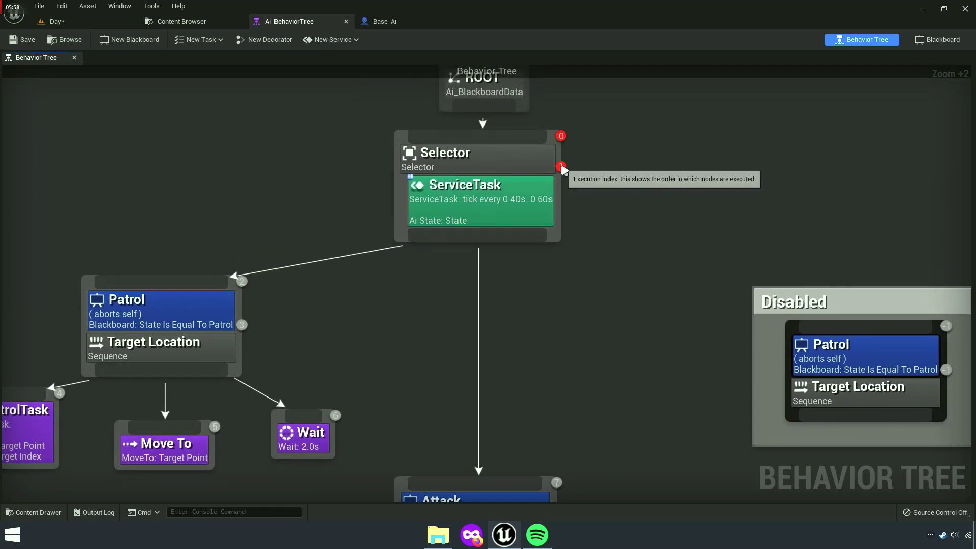
scroll(565, 244, up, 2)
Check Combat Mode runs SetFocus, FireTask, then Wait, nudging SetFocus lower left.
mouse_move(393, 348)
right_down()
mouse_move(490, 275)
mouse_move(470, 252)
right_up()
scroll(627, 142, up, 2)
right_drag(627, 142, 608, 205)
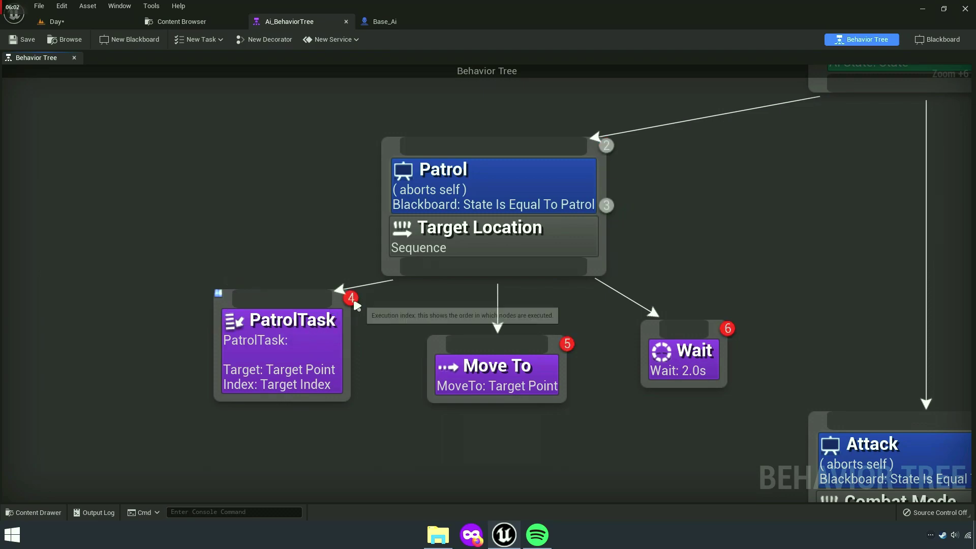
right_drag(747, 385, 566, 96)
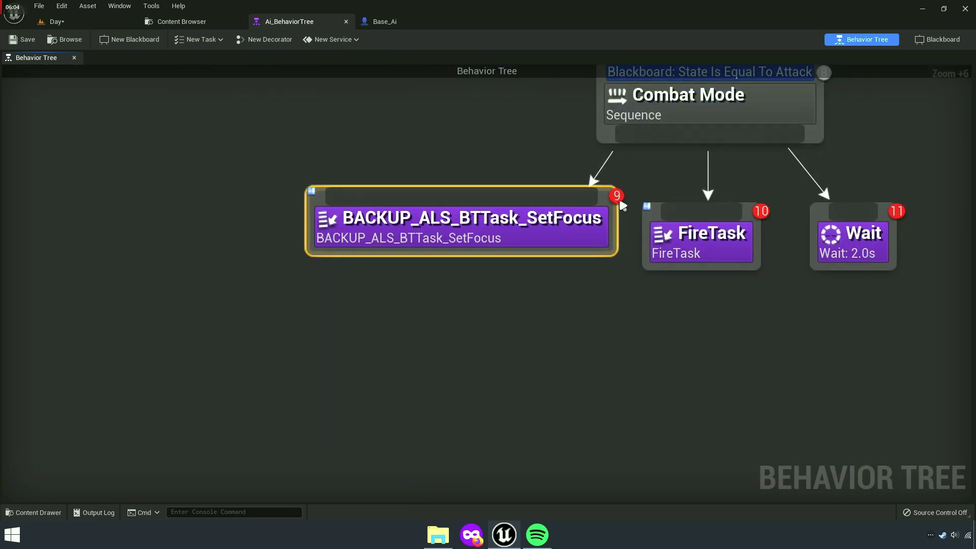
right_drag(639, 276, 594, 472)
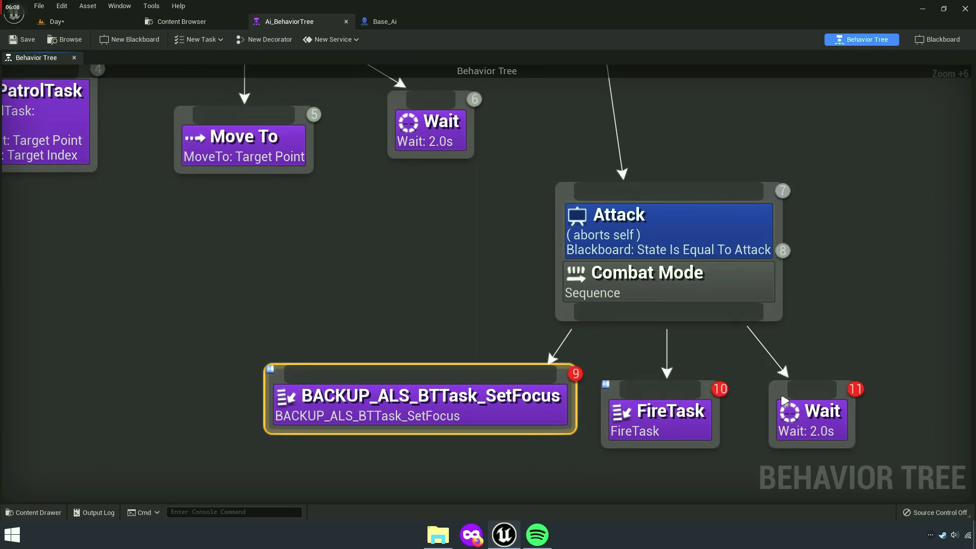
right_drag(784, 401, 836, 346)
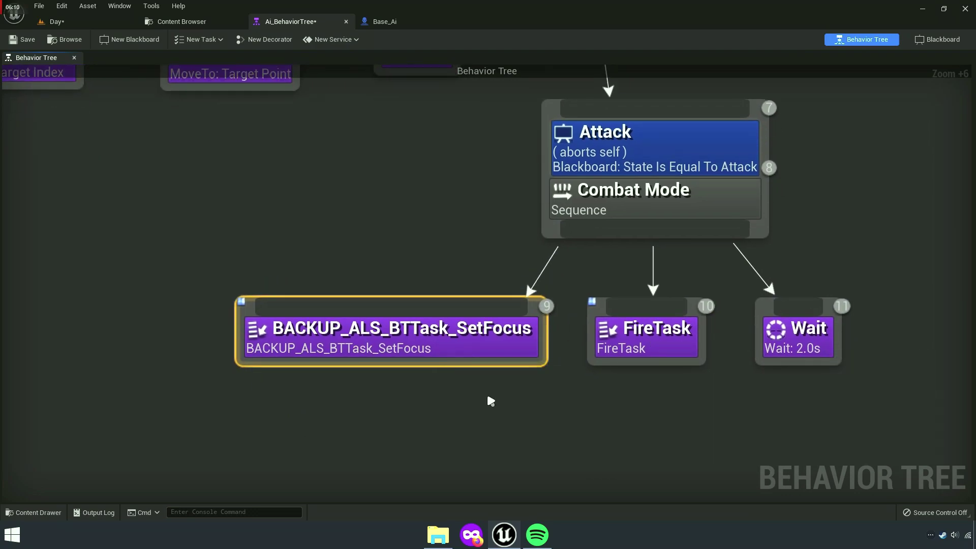
drag(467, 345, 425, 352)
click(87, 25)
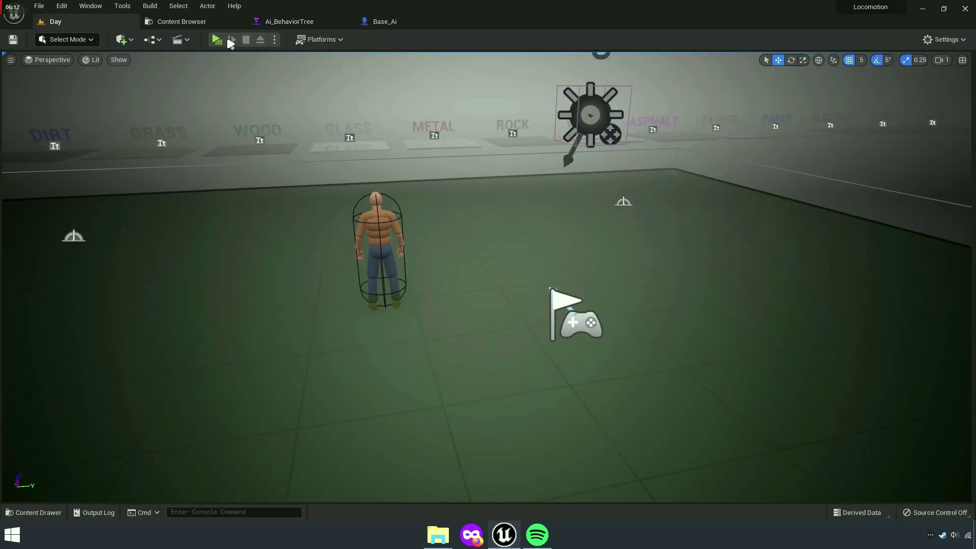
Play the Day level, watch the enemy aim and fire at the player, then stop.
click(215, 40)
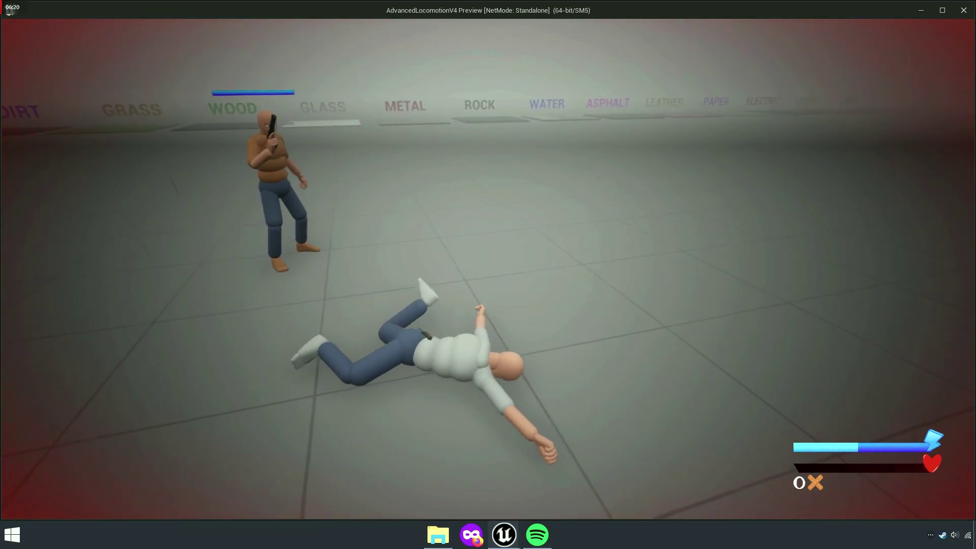
key(Escape)
Review the behavior tree, then show the four BACKUP_ALS assets in Ai/Data/Default.
click(300, 25)
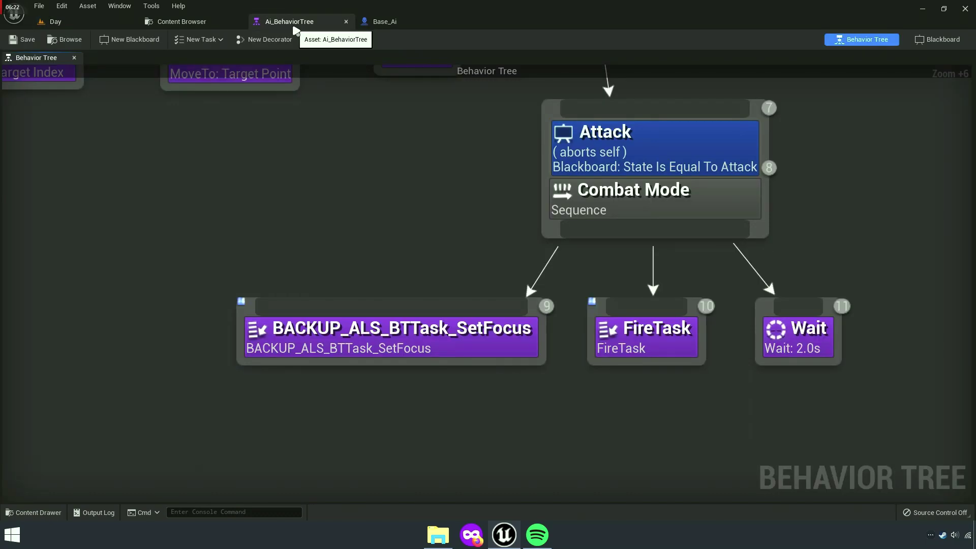
right_drag(332, 202, 451, 268)
scroll(451, 268, down, 2)
right_drag(496, 297, 531, 422)
scroll(529, 414, up, 1)
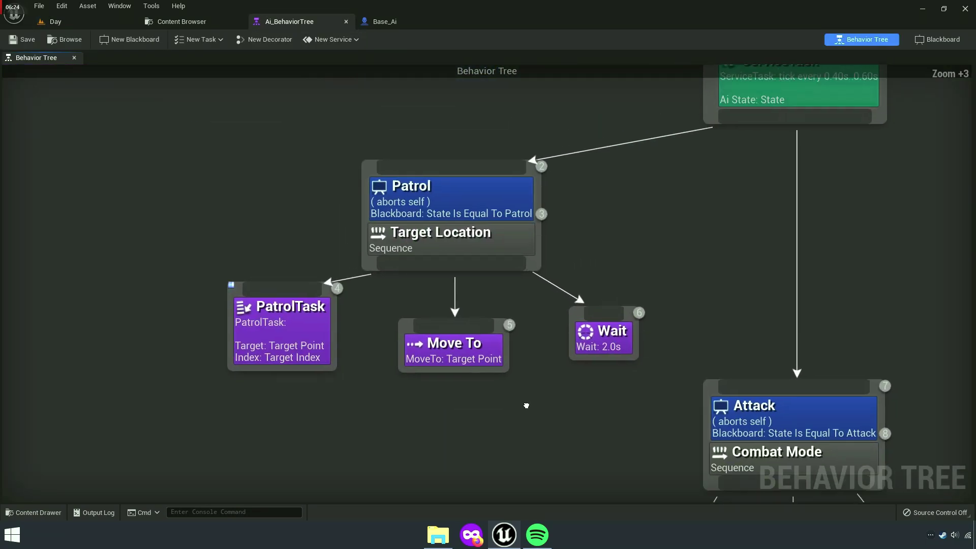
scroll(526, 403, up, 1)
right_drag(210, 242, 328, 202)
scroll(329, 205, down, 5)
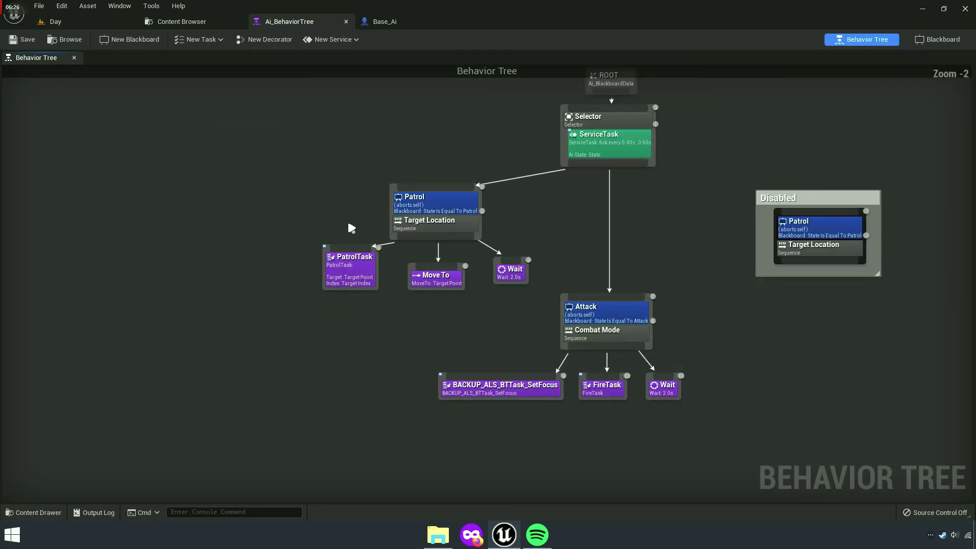
right_drag(497, 291, 386, 279)
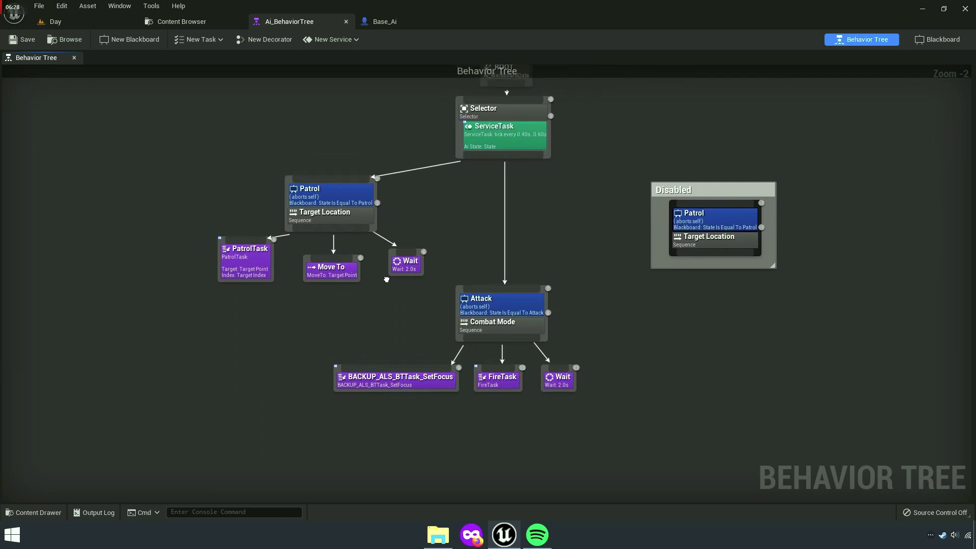
scroll(523, 369, up, 5)
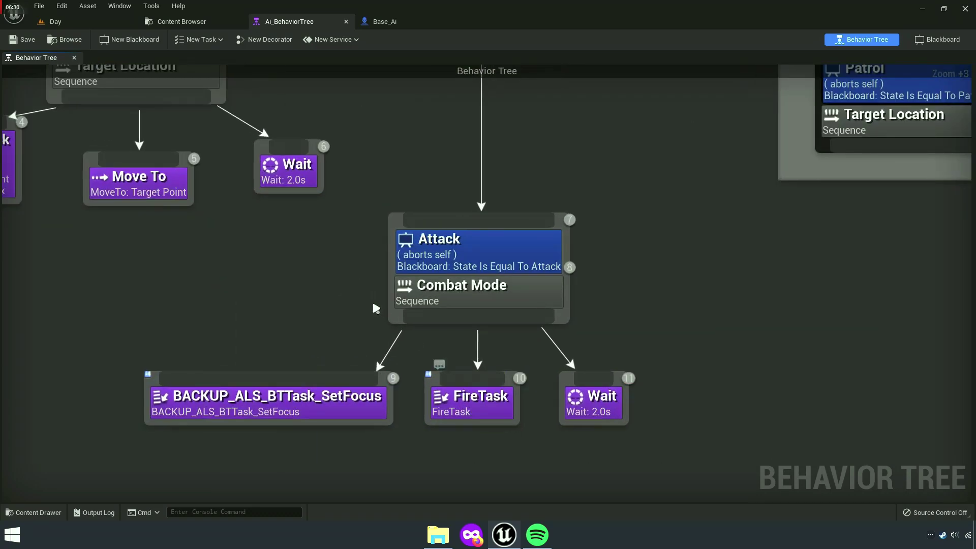
mouse_move(587, 452)
right_down()
mouse_move(610, 404)
mouse_move(600, 412)
right_up()
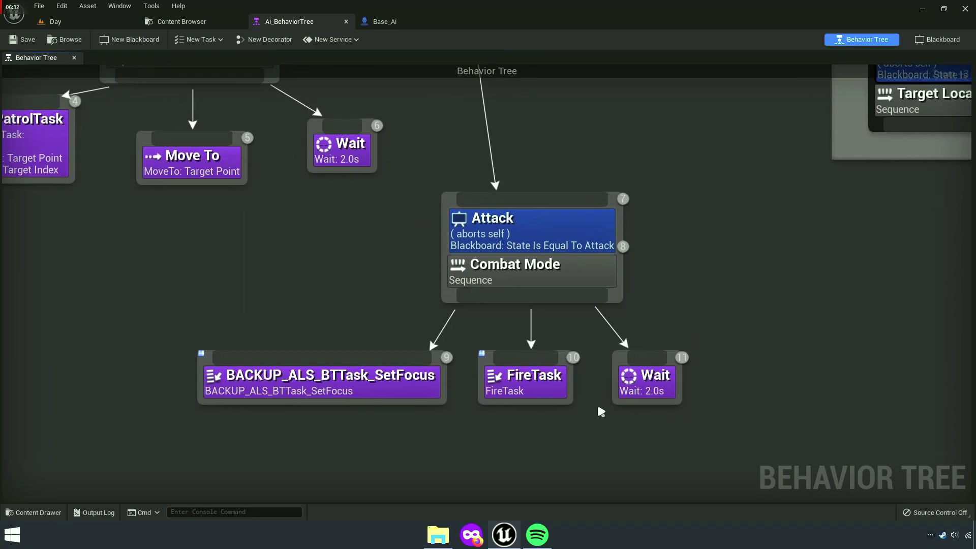
click(179, 22)
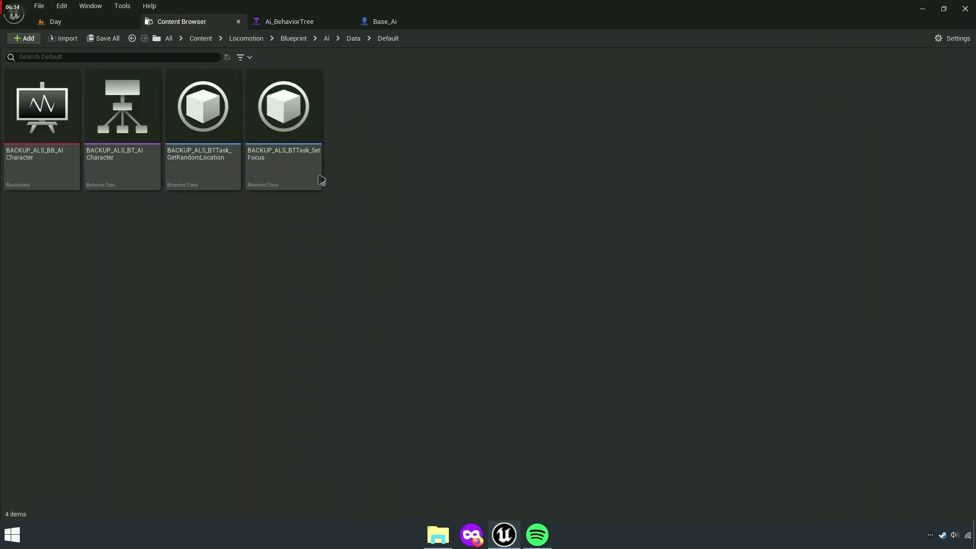
Open the BACKUP_ALS_BT_AICharacter behavior tree from the Default folder.
click(353, 40)
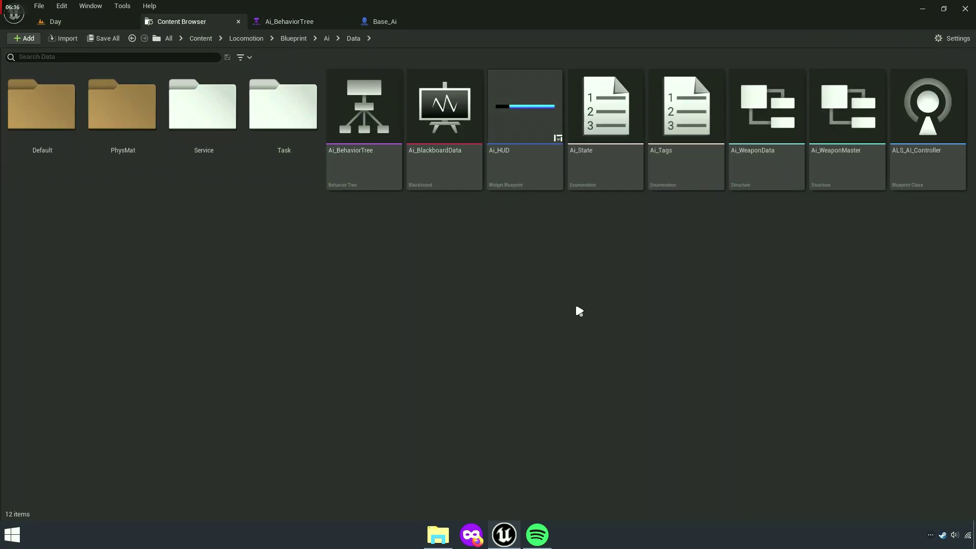
double_click(41, 171)
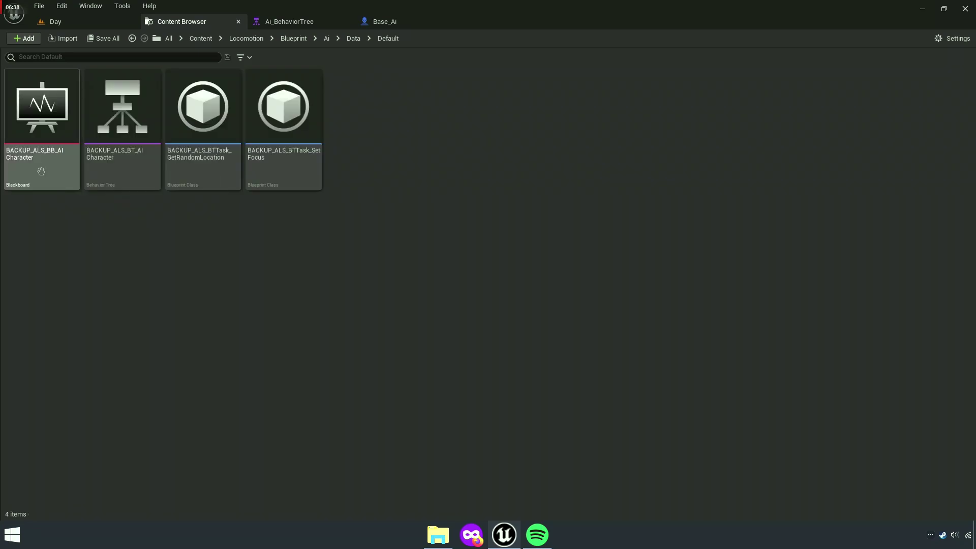
click(105, 190)
key(F2)
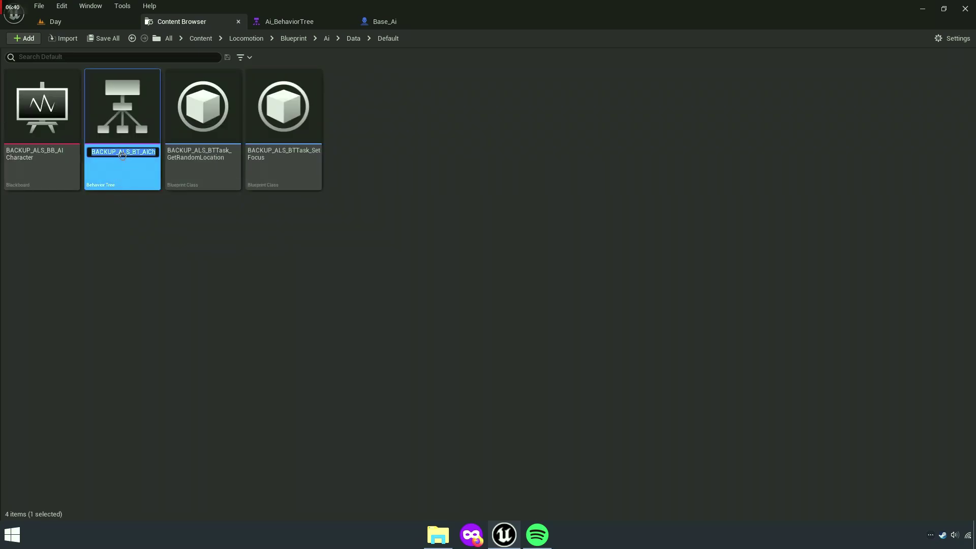
drag(98, 152, 192, 155)
double_click(125, 128)
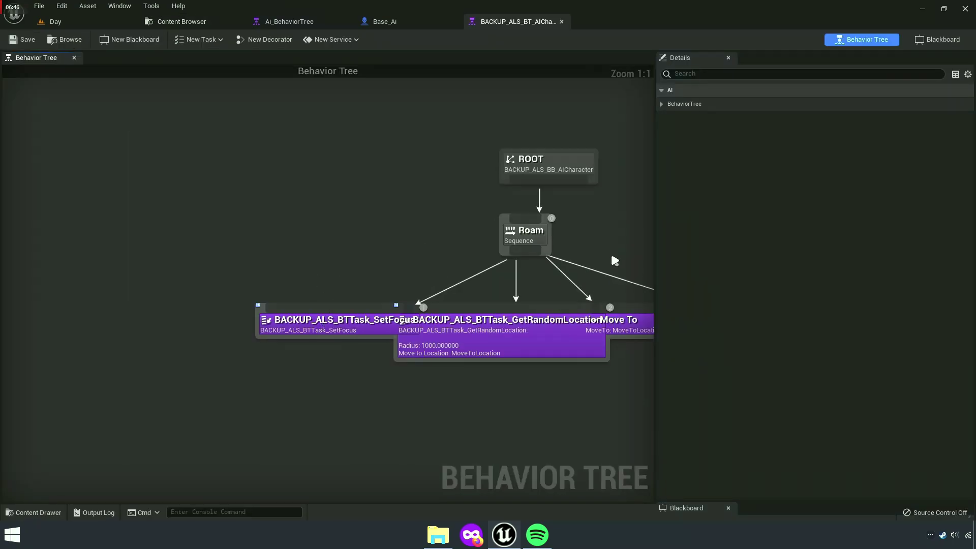
Widen the graph and spread apart the overlapping SetFocus, Move To and Wait nodes.
drag(653, 220, 973, 223)
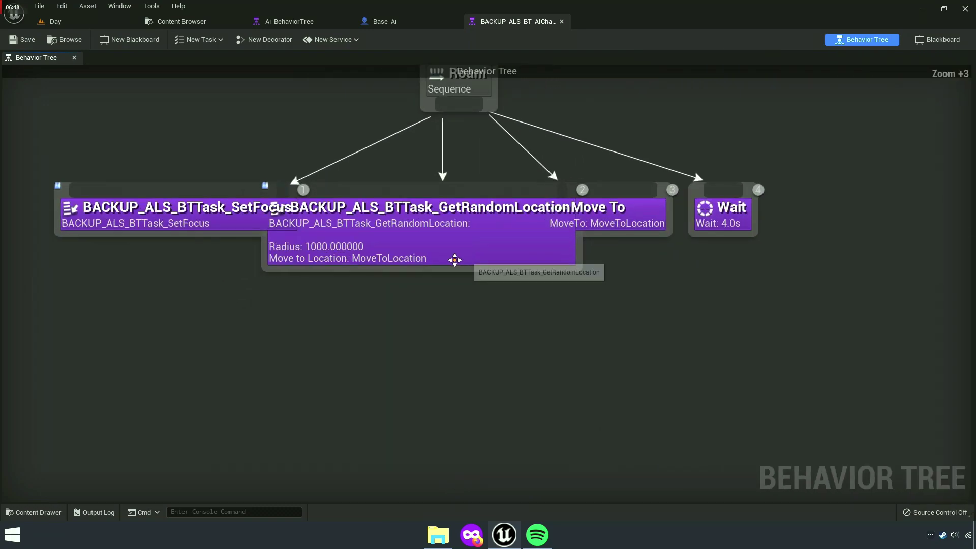
scroll(739, 413, up, 4)
scroll(739, 413, down, 5)
drag(463, 344, 422, 344)
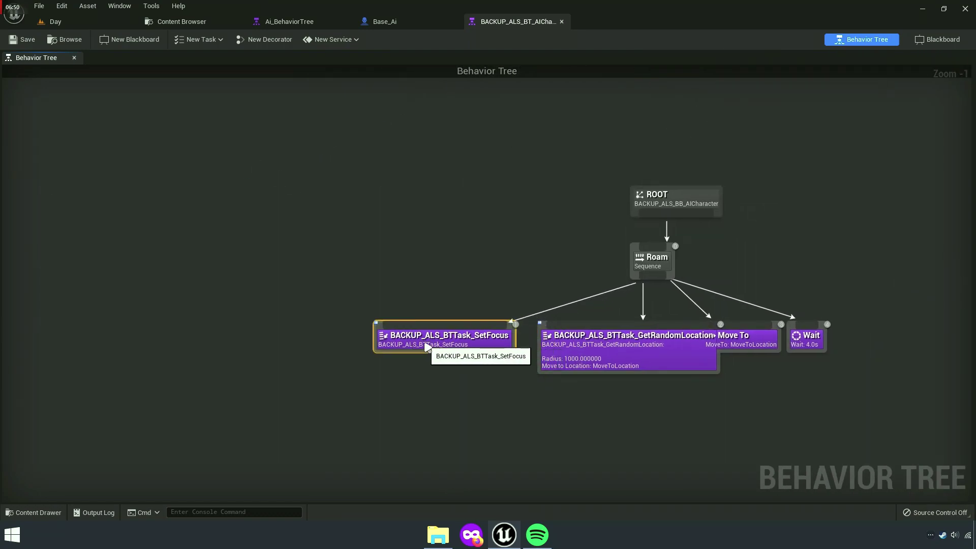
right_drag(603, 394, 563, 384)
scroll(562, 384, up, 2)
drag(562, 262, 625, 262)
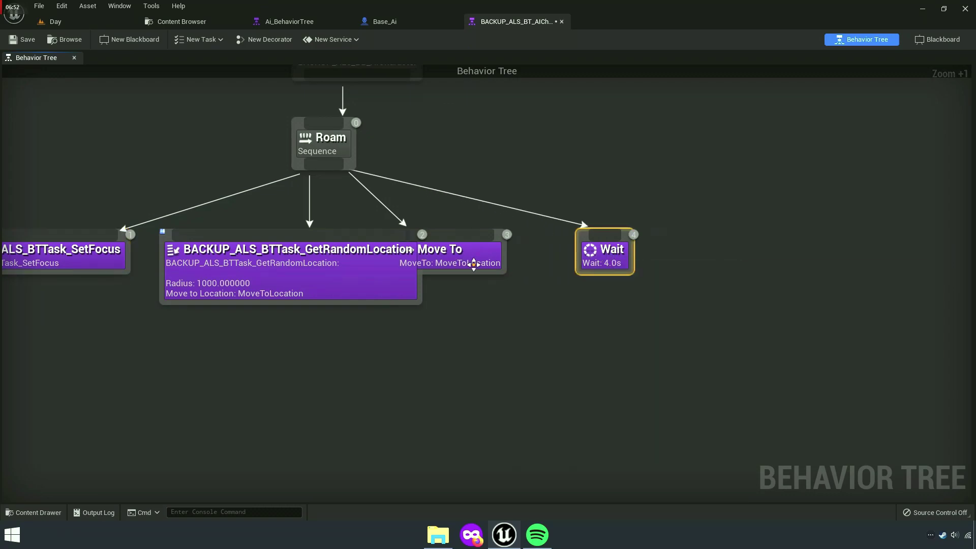
drag(470, 261, 519, 261)
mouse_move(512, 306)
right_down()
mouse_move(679, 374)
mouse_move(585, 371)
right_up()
scroll(679, 374, down, 4)
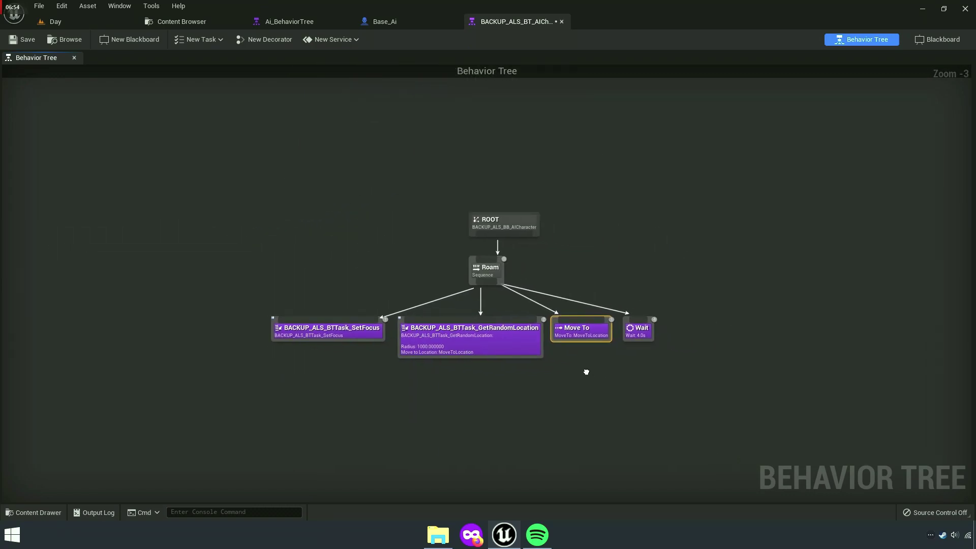
Select the Roam sequence with its four tasks and copy them.
click(491, 226)
scroll(492, 227, up, 2)
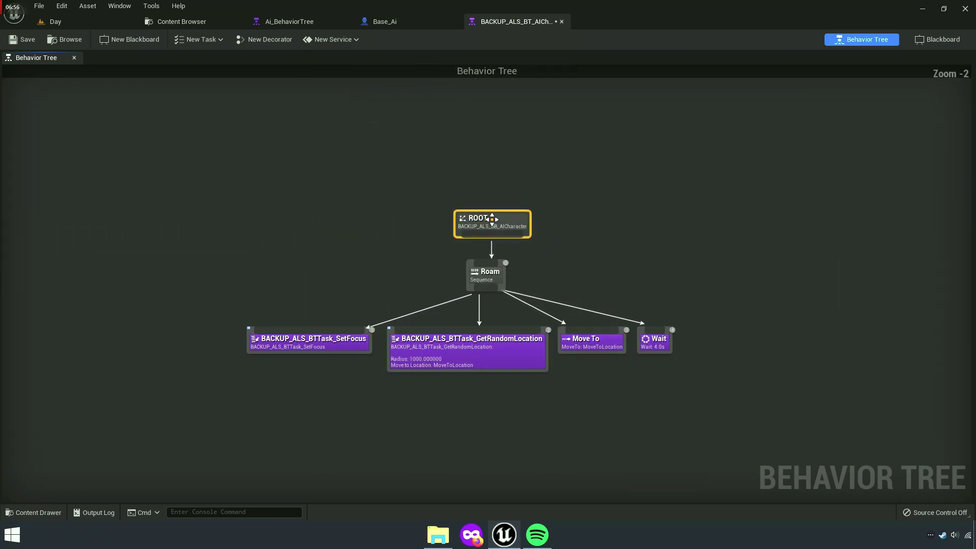
scroll(561, 227, up, 4)
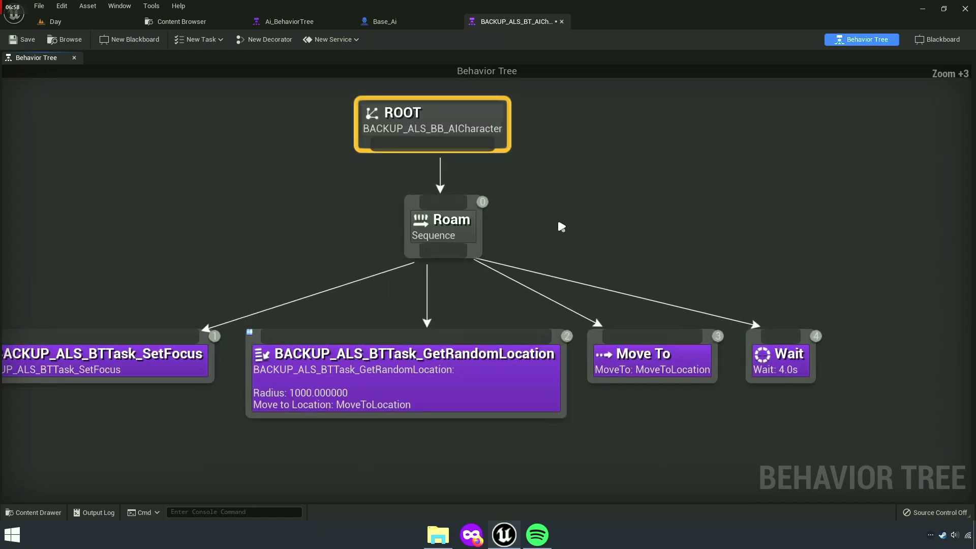
right_drag(538, 142, 515, 353)
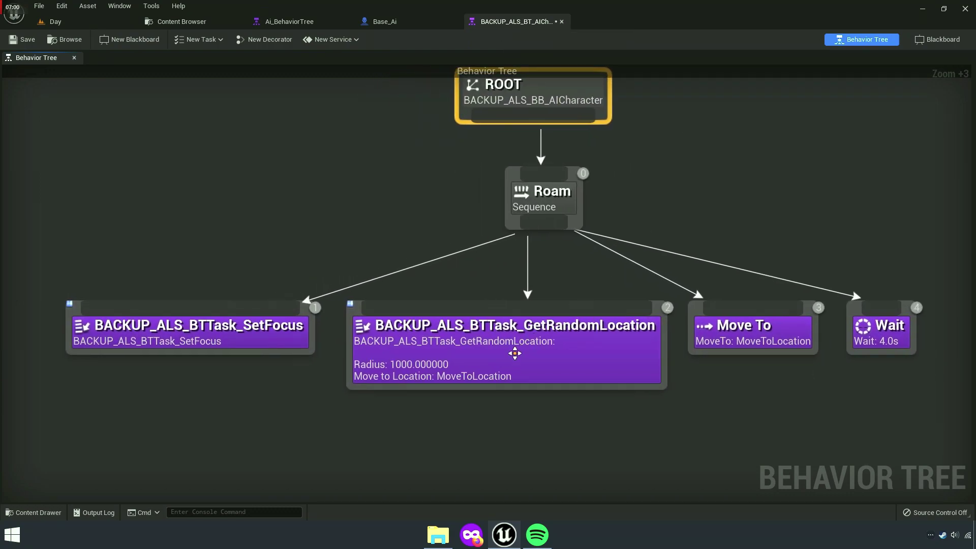
drag(910, 422, 205, 299)
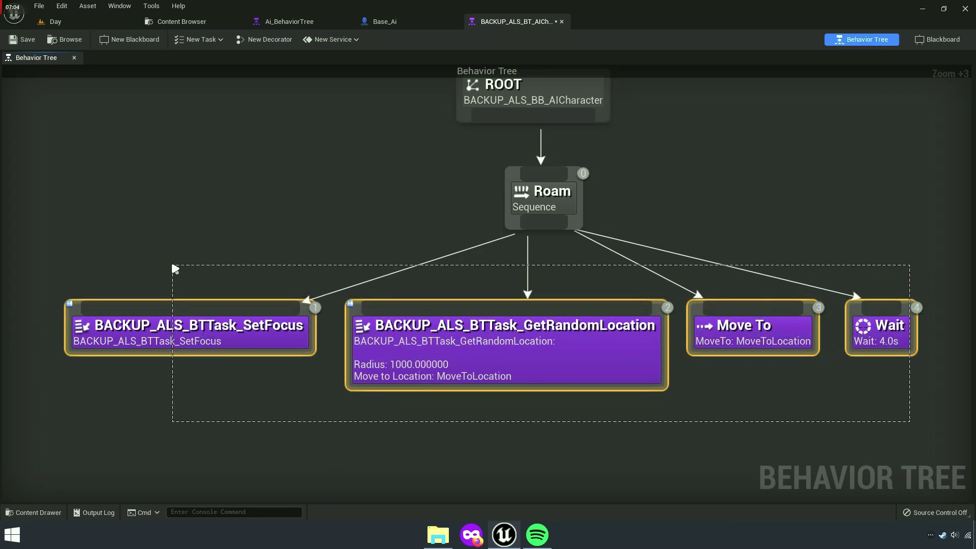
drag(175, 268, 161, 164)
right_click(487, 362)
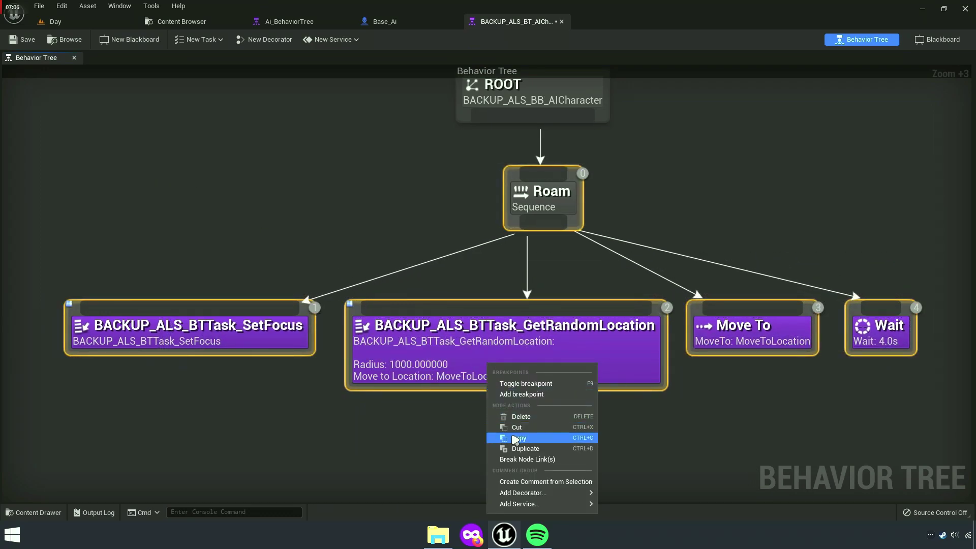
click(536, 441)
scroll(526, 420, down, 2)
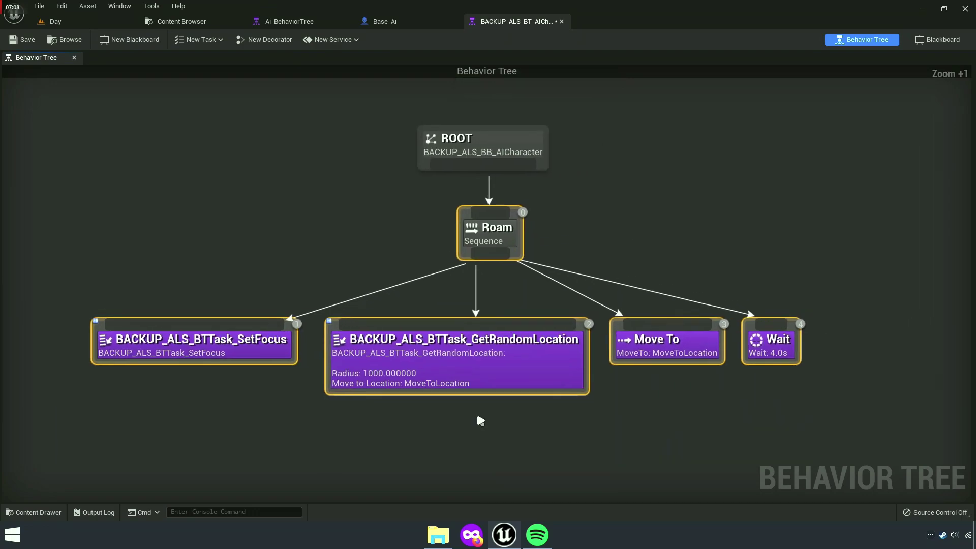
Paste the copied Roam branch into empty space in Ai_BehaviorTree and tidy its nodes.
click(292, 22)
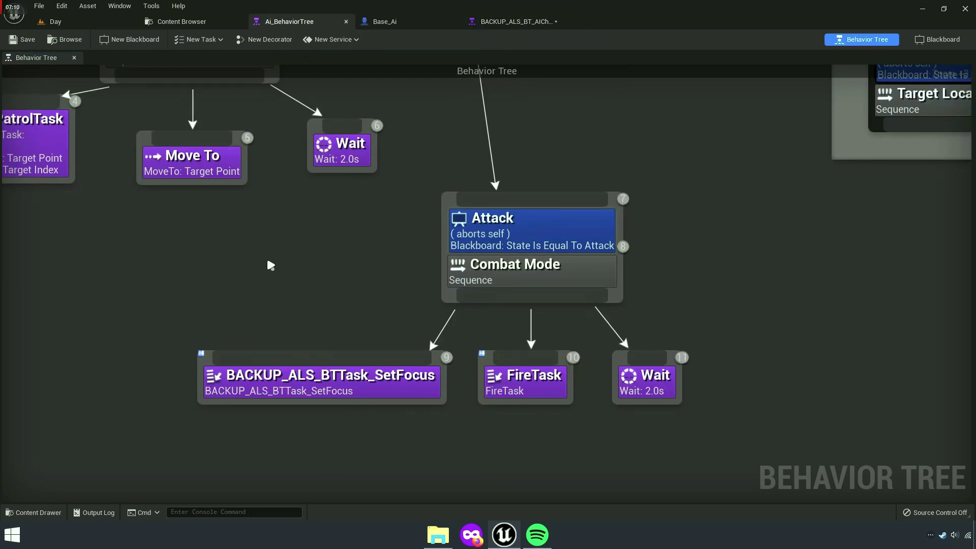
scroll(581, 267, down, 3)
right_drag(581, 267, 646, 375)
key(ctrl+v)
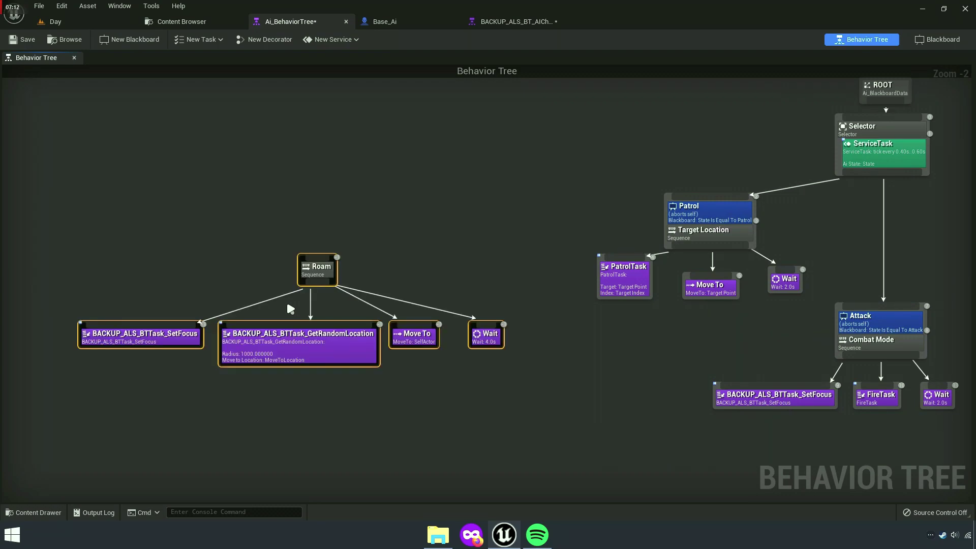
scroll(469, 390, up, 3)
click(598, 331)
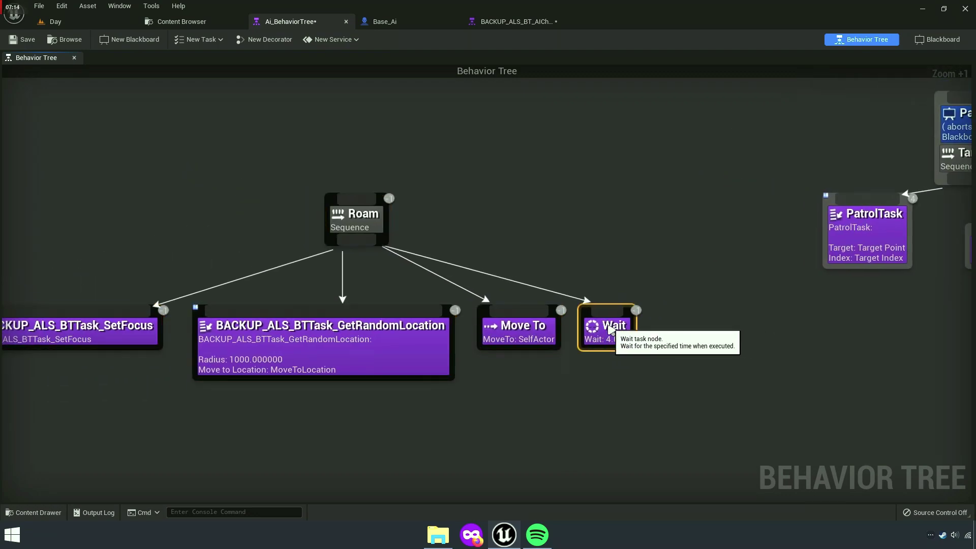
click(535, 327)
right_drag(349, 349, 478, 353)
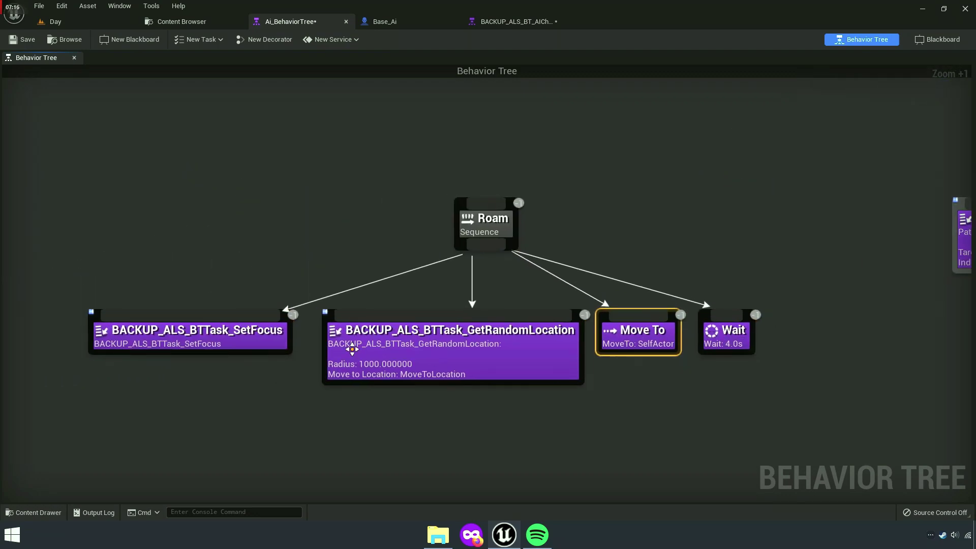
drag(231, 340, 239, 348)
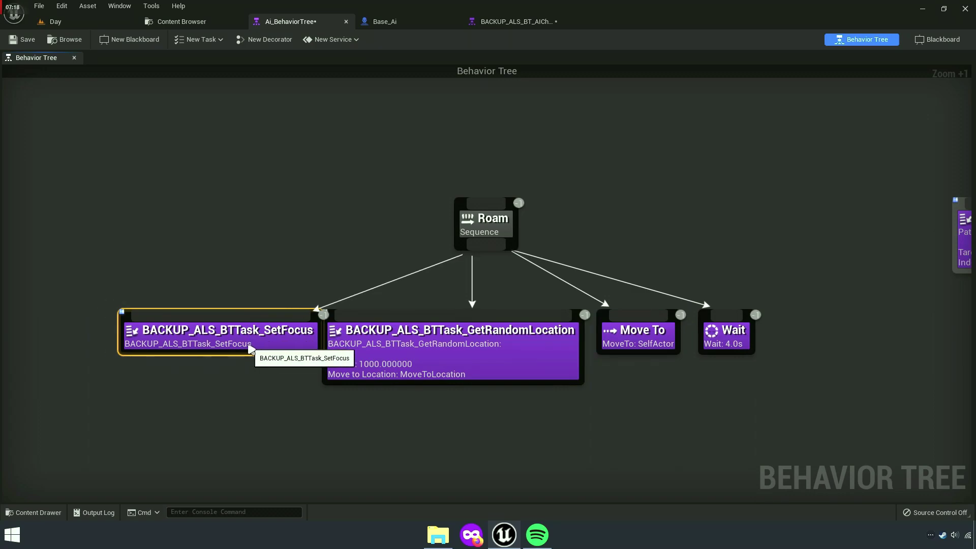
right_drag(500, 422, 483, 441)
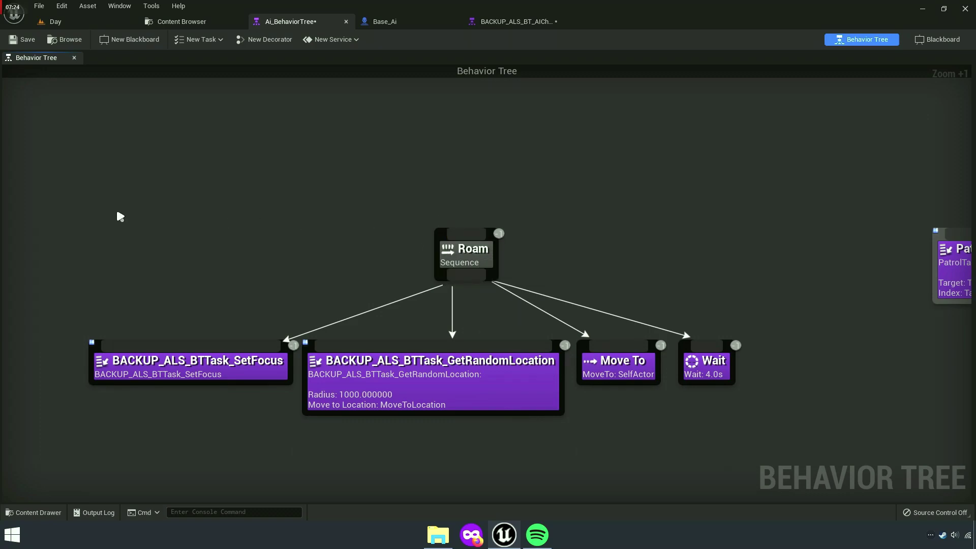
Wrap the pasted Roam branch in a comment titled 'Random Location'.
drag(121, 214, 711, 421)
key(c)
text(Random Location)
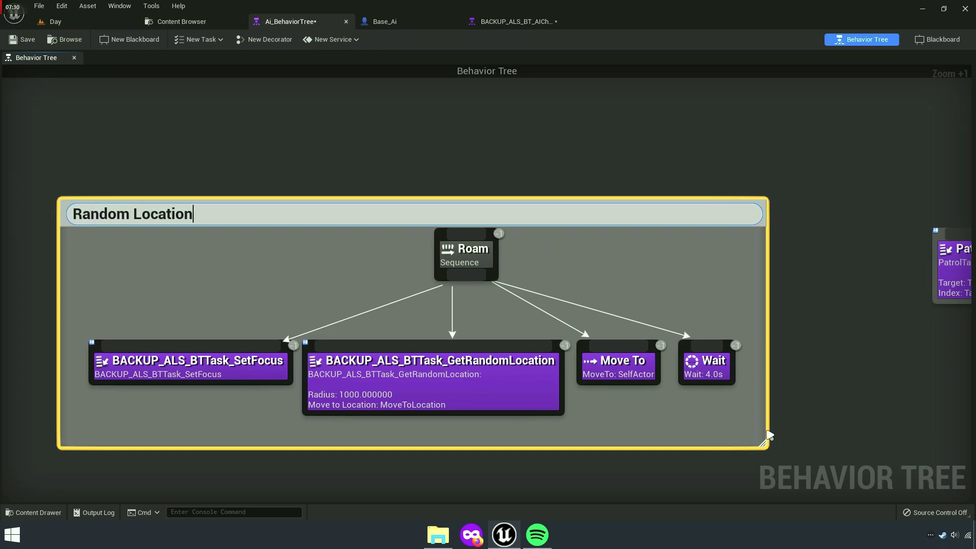
key(Return)
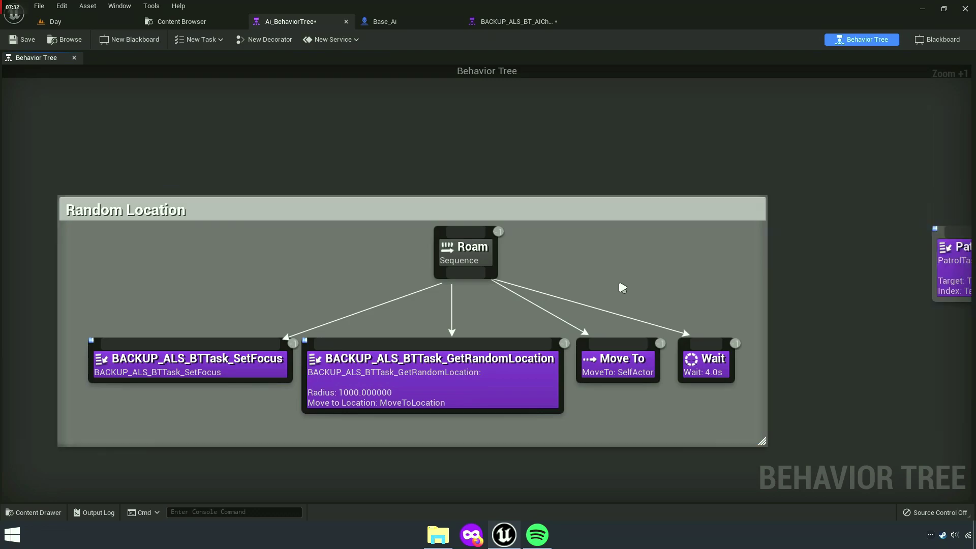
scroll(527, 307, down, 3)
click(528, 307)
scroll(423, 290, up, 1)
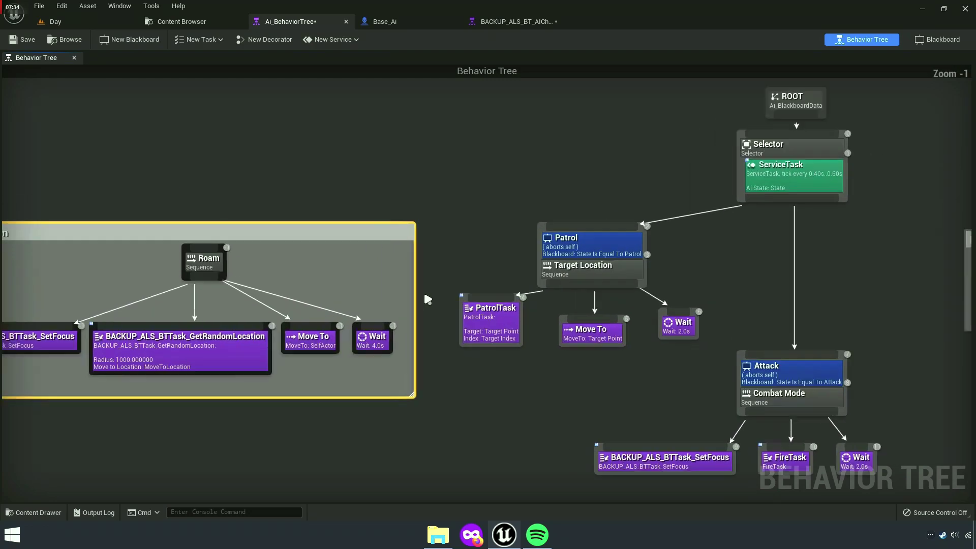
scroll(499, 280, up, 2)
Disconnect Patrol and wire the Selector to the Roam branch instead.
right_click(577, 212)
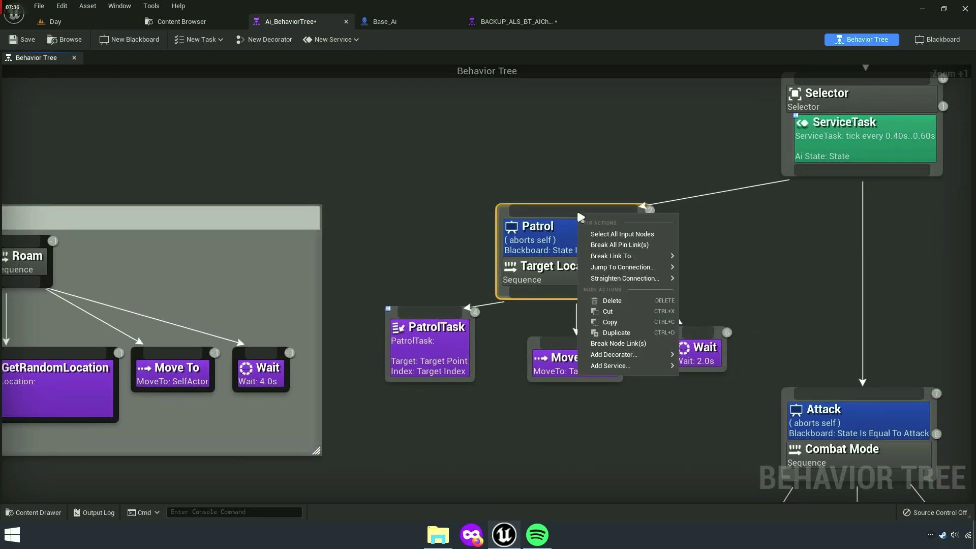
click(629, 246)
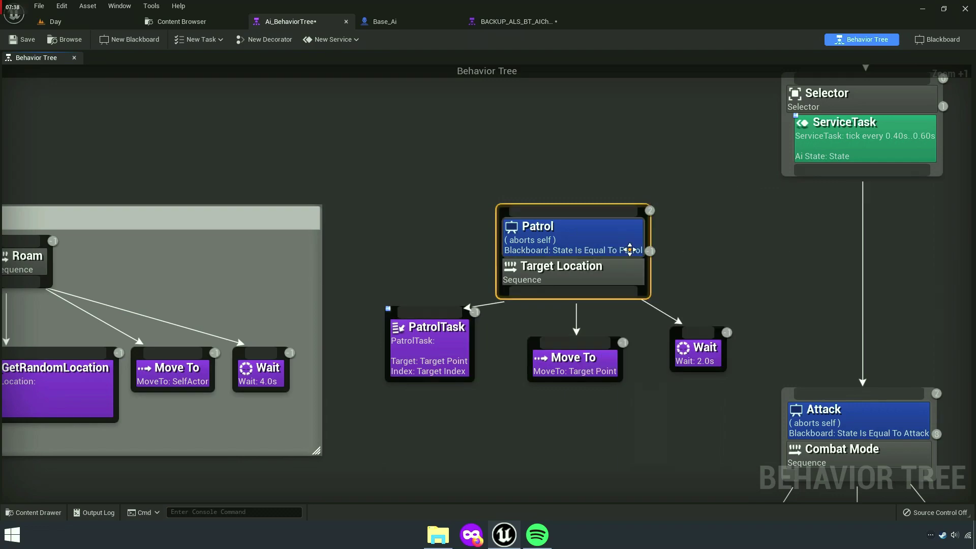
mouse_move(838, 173)
mouse_down()
mouse_move(261, 217)
mouse_move(172, 244)
mouse_up()
scroll(320, 244, down, 3)
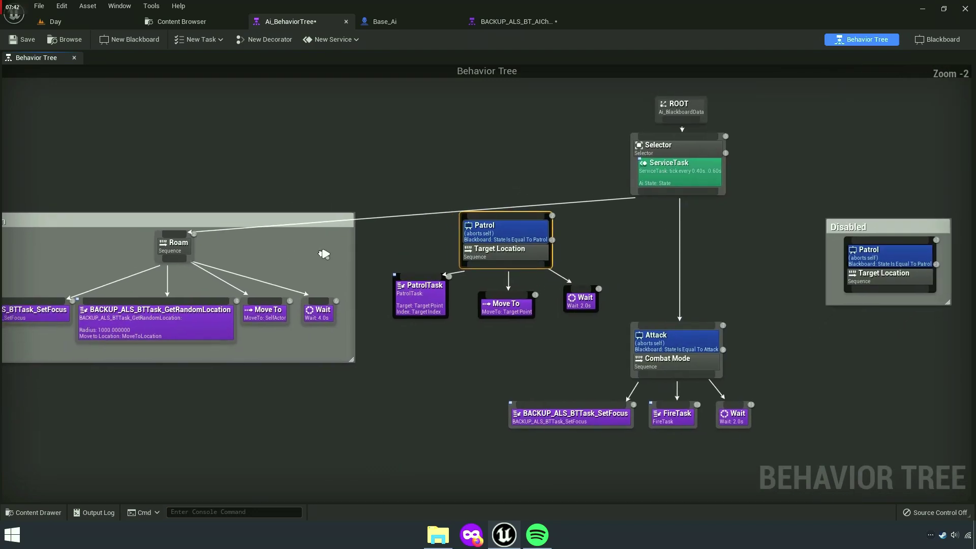
click(304, 224)
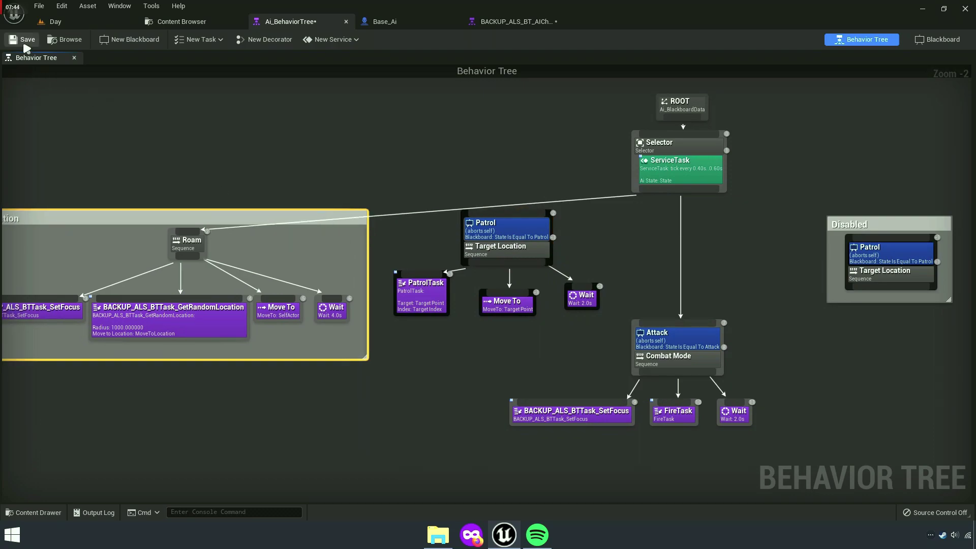
Run a standalone play test of the Day level, moving around the armed enemy, then quit.
click(59, 29)
click(208, 36)
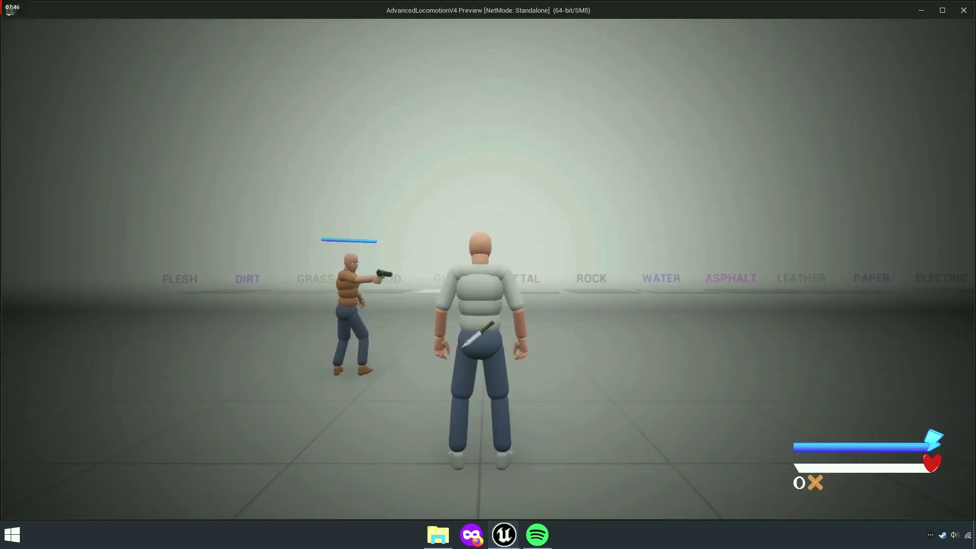
key(w)
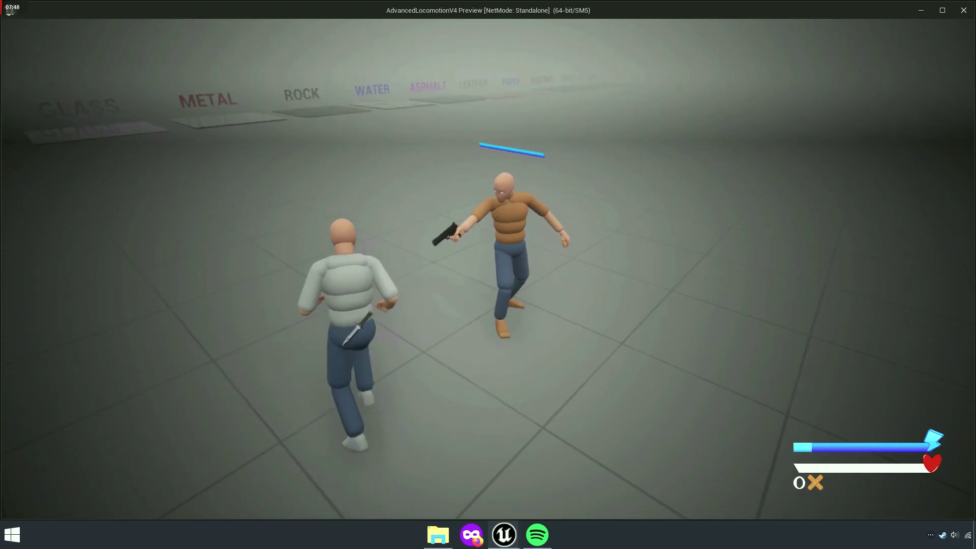
key(d)
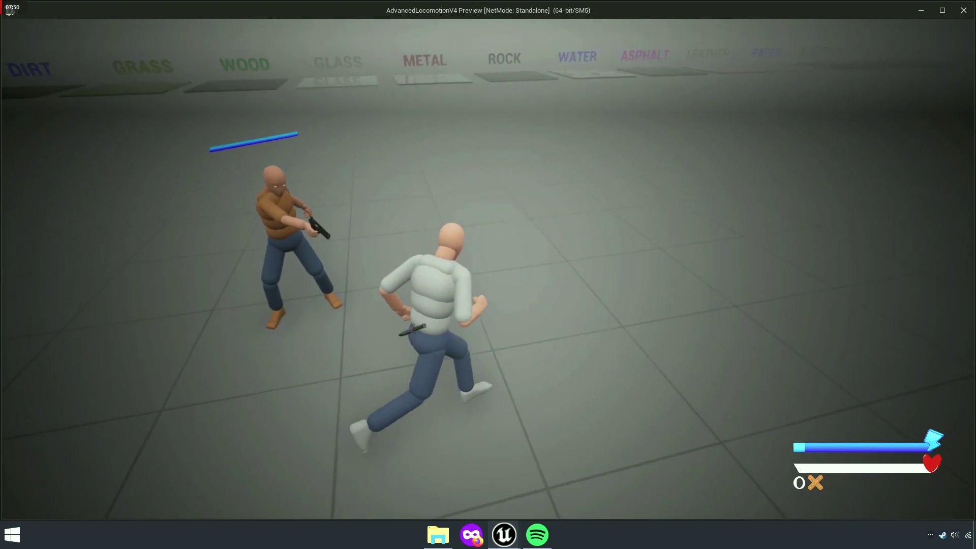
key(w)
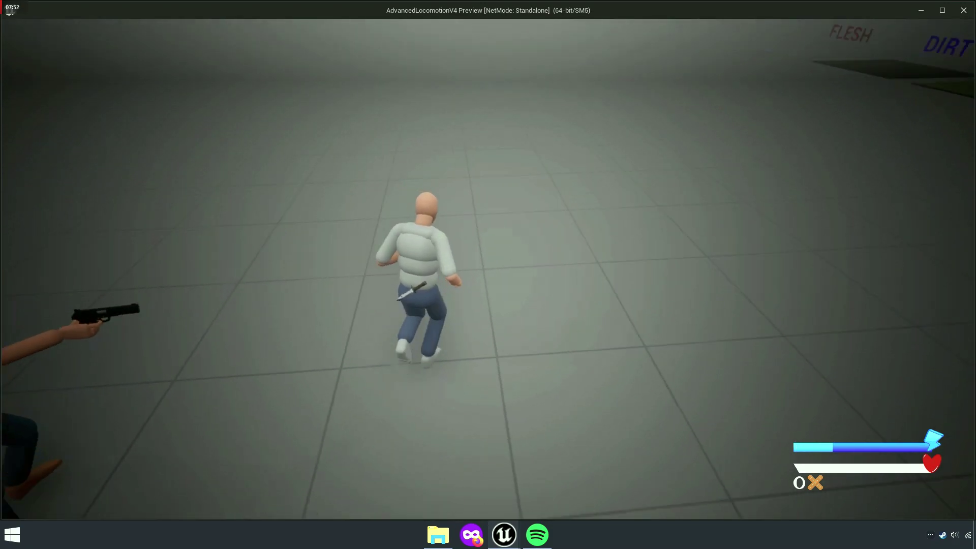
key(Escape)
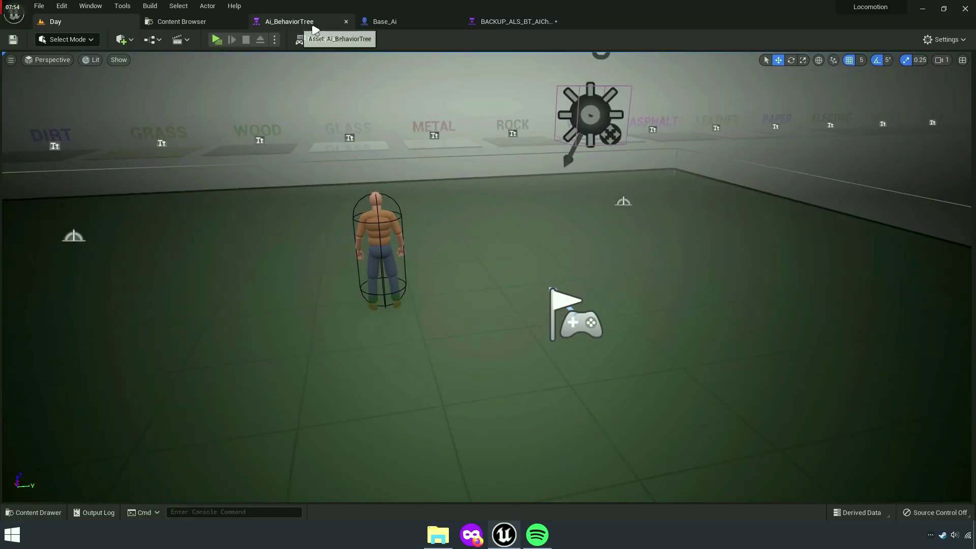
Compare the Roam branch's Move To node with the one in BACKUP_ALS_BT_AICharacter.
click(513, 21)
click(290, 21)
scroll(437, 224, up, 5)
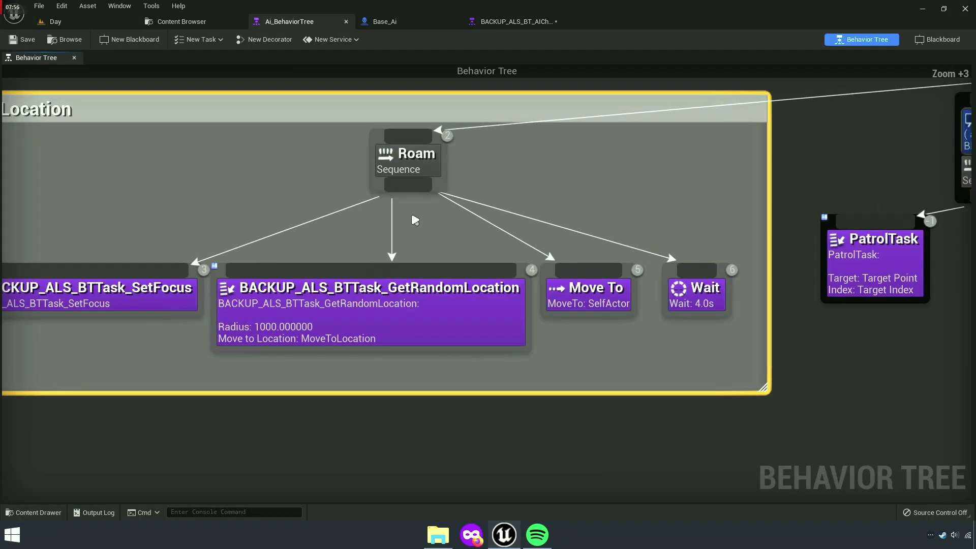
click(633, 295)
click(514, 22)
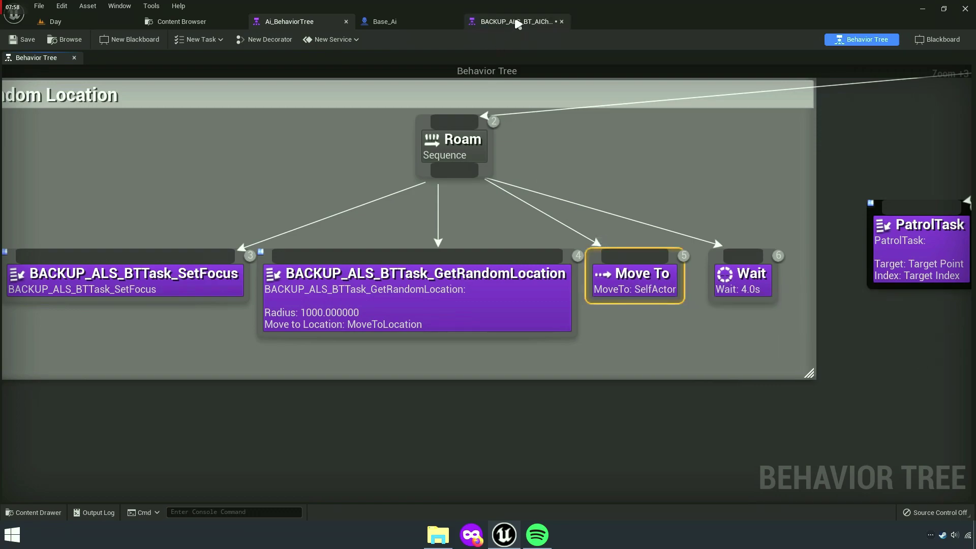
scroll(669, 314, up, 3)
click(668, 314)
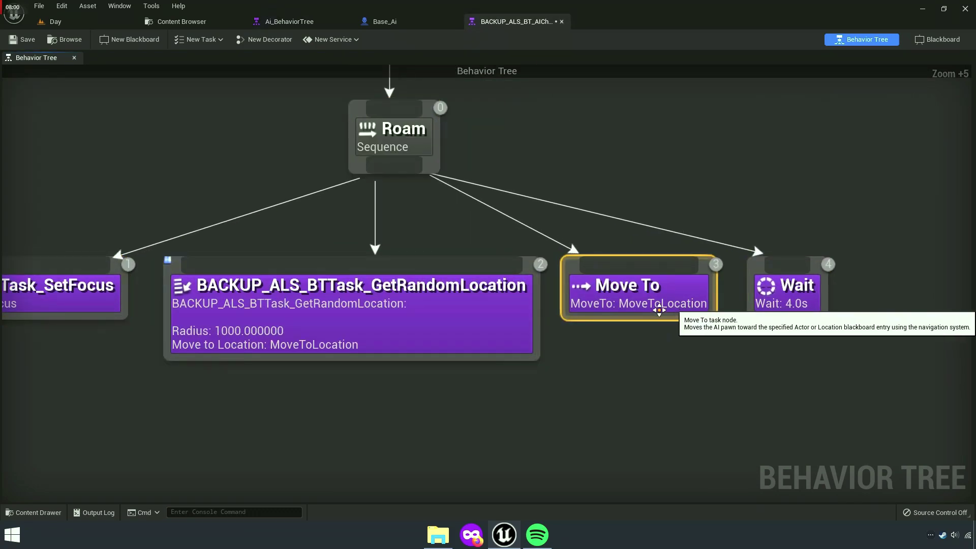
right_drag(405, 400, 613, 393)
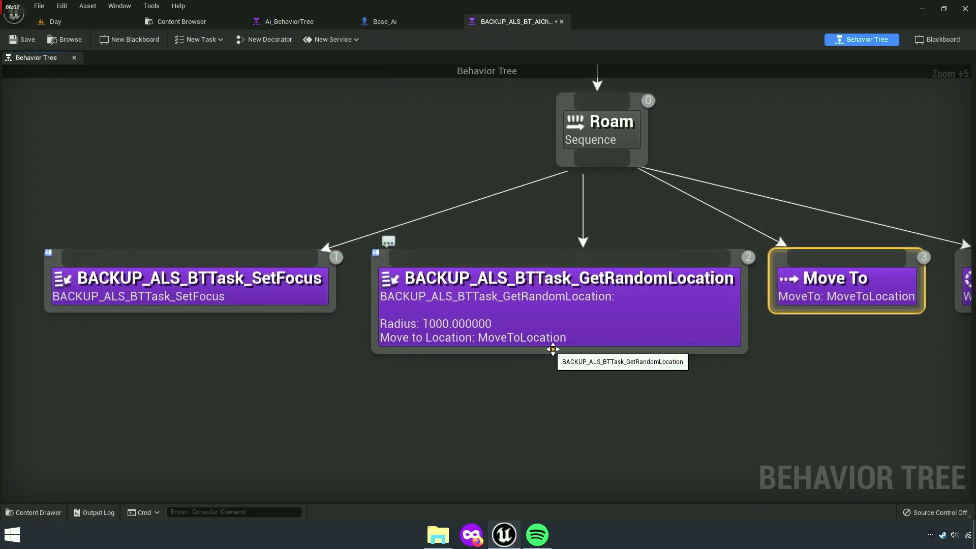
Back in Ai_BehaviorTree, set the Roam branch's Wait to 5.0 seconds.
click(289, 21)
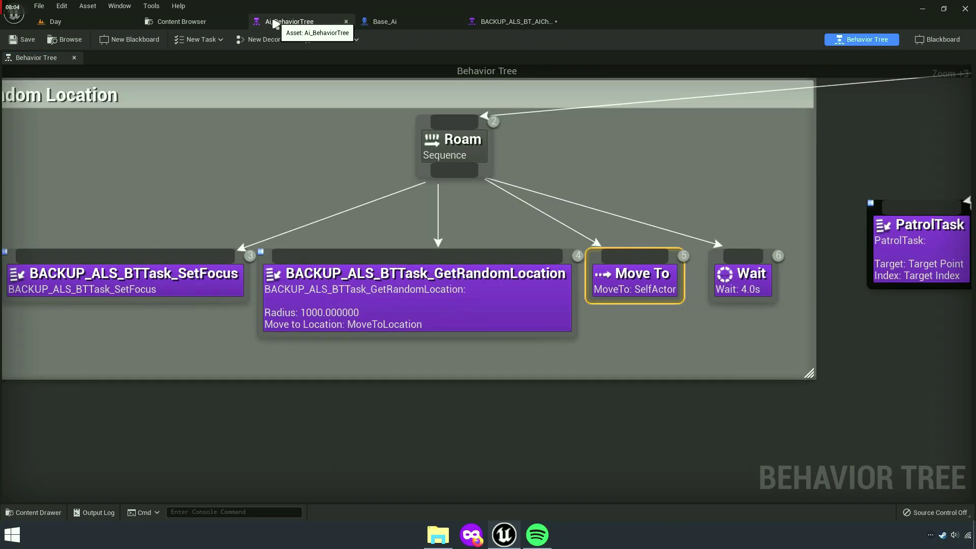
scroll(375, 213, up, 3)
right_drag(732, 255, 468, 236)
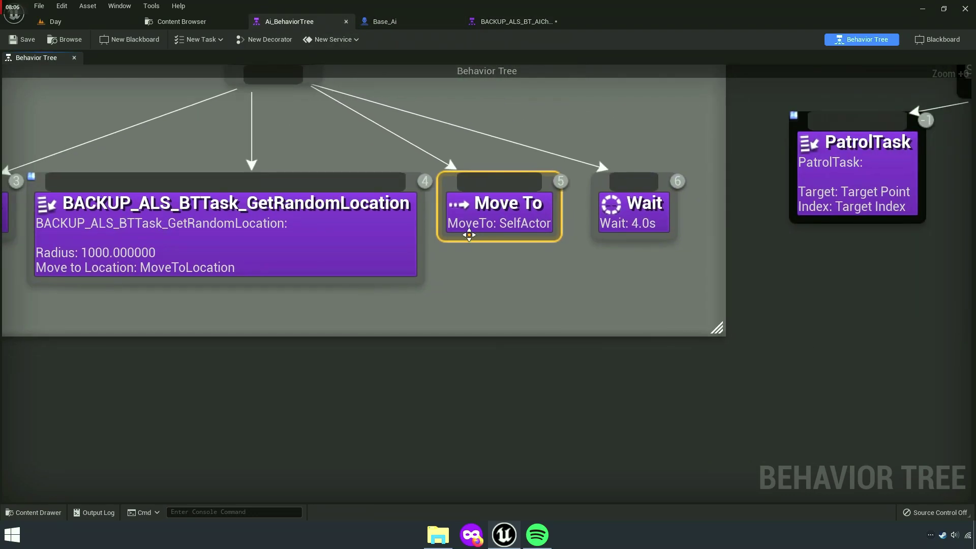
drag(970, 235, 620, 234)
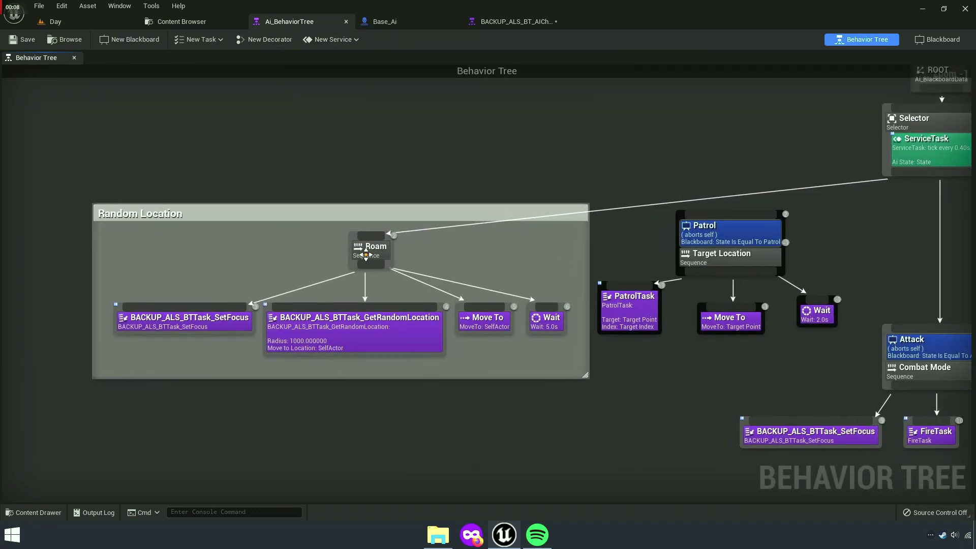
scroll(201, 270, up, 4)
right_drag(320, 261, 401, 193)
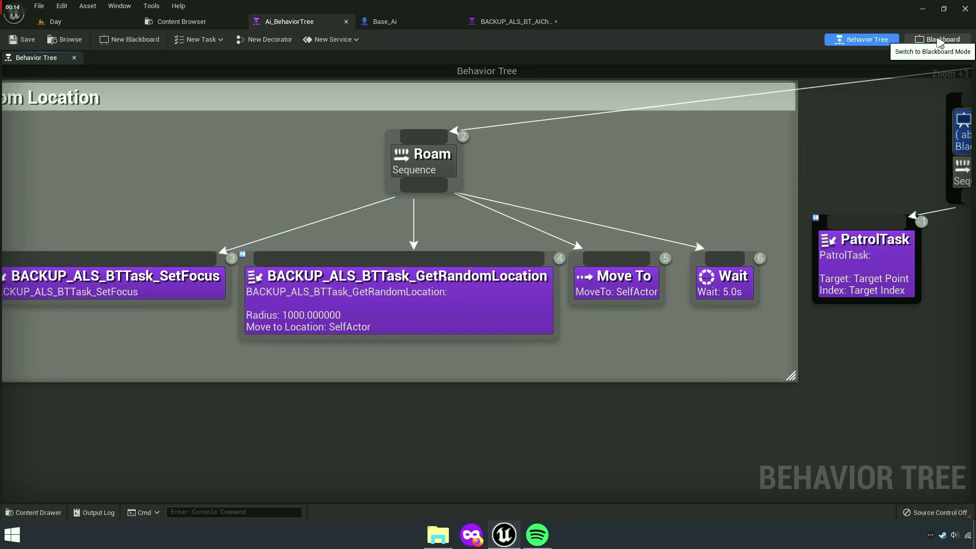
In Ai_BlackboardData, add a new Vector key and name it Location.
click(940, 42)
click(30, 85)
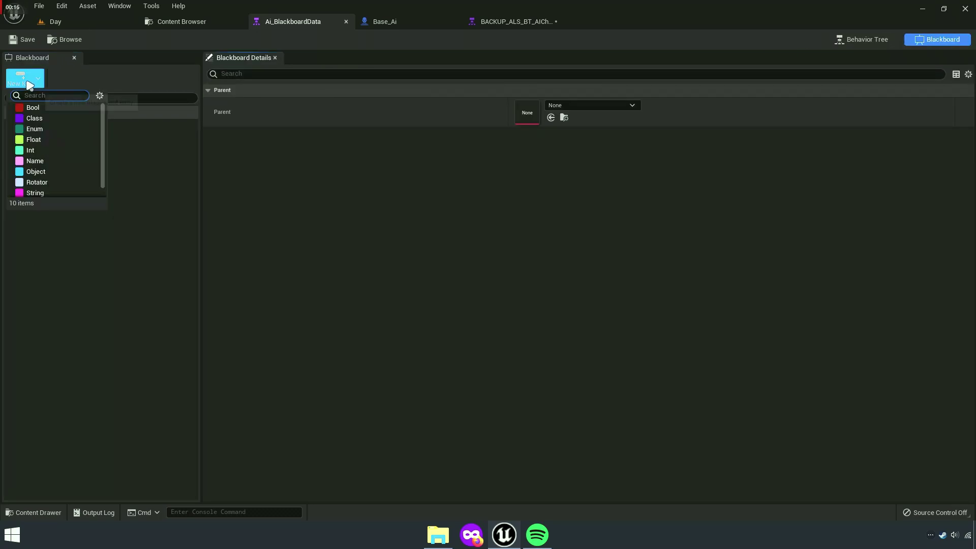
text(Vect)
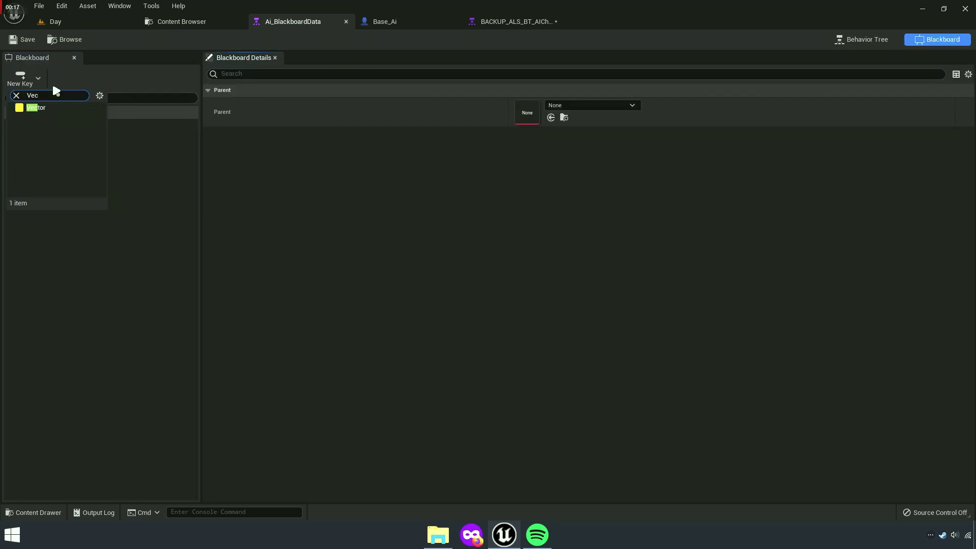
click(42, 109)
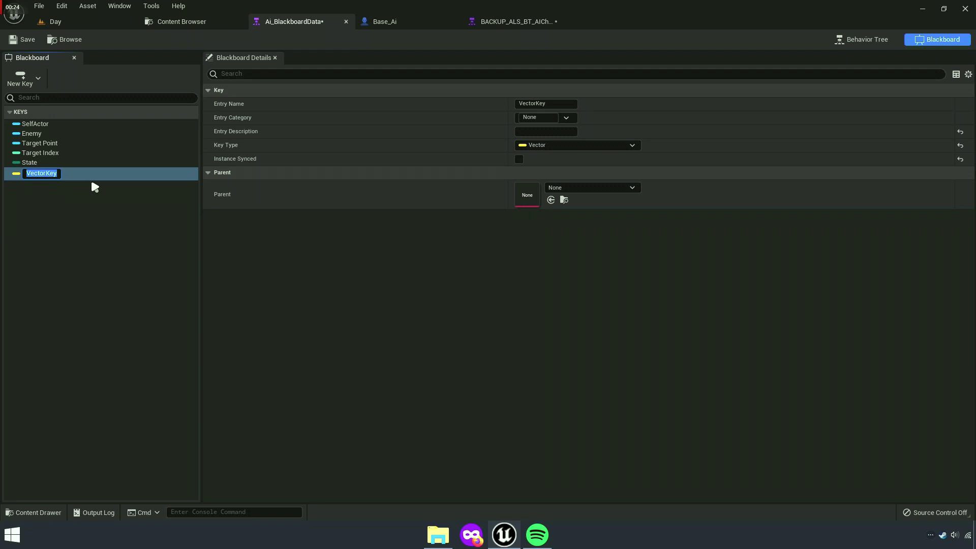
text(Tar)
text(etLoc)
text(a)
key(ctrl+a)
text(L)
text(ocation)
key(Return)
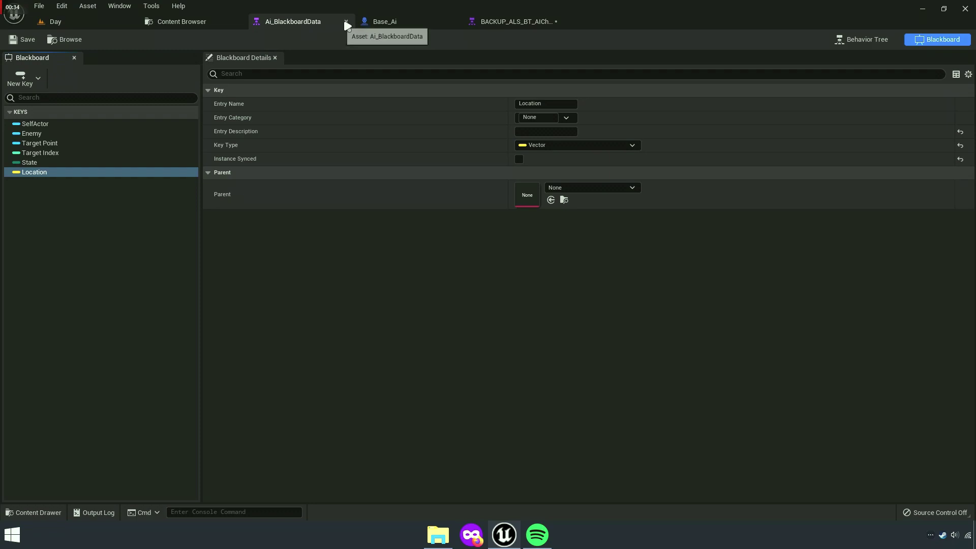
Set the GetRandomLocation task to store its result in the Location key.
click(861, 41)
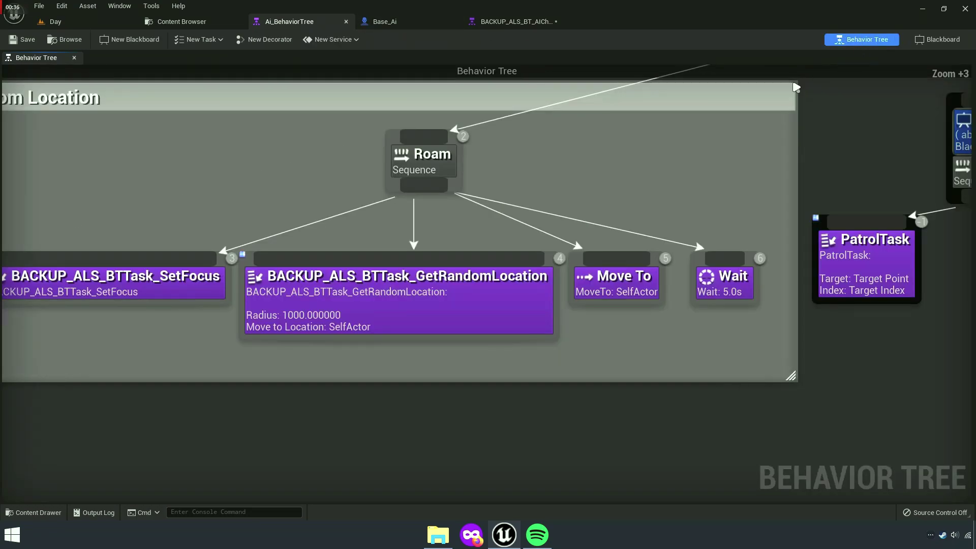
click(454, 296)
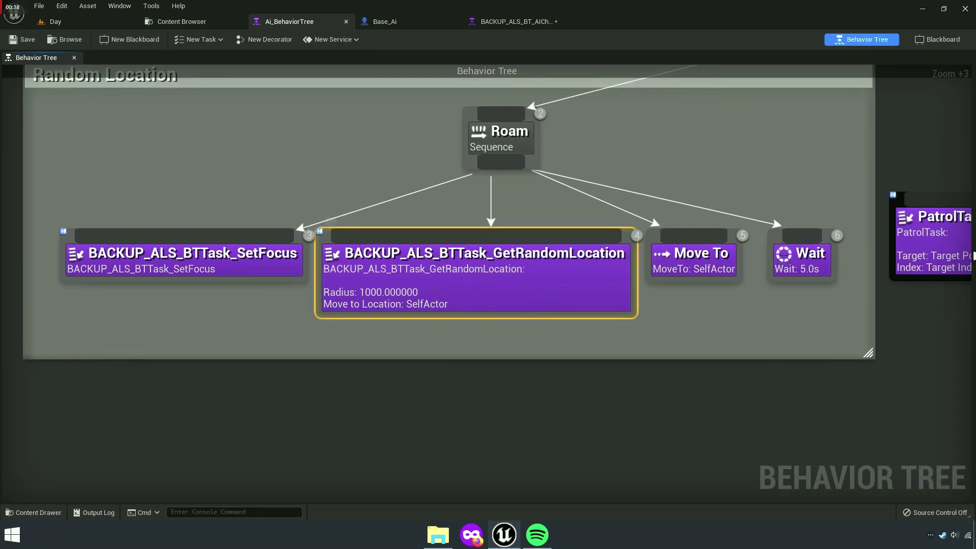
click(970, 241)
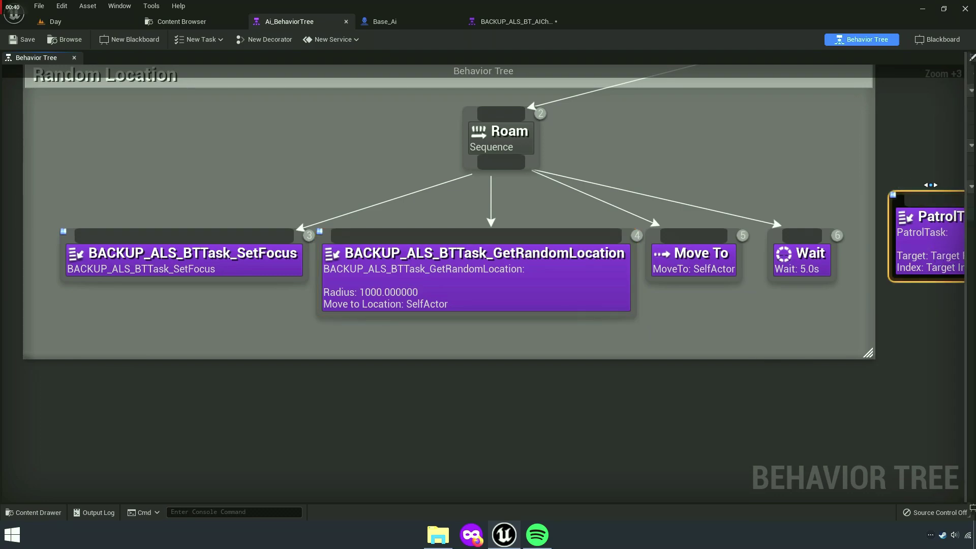
click(427, 297)
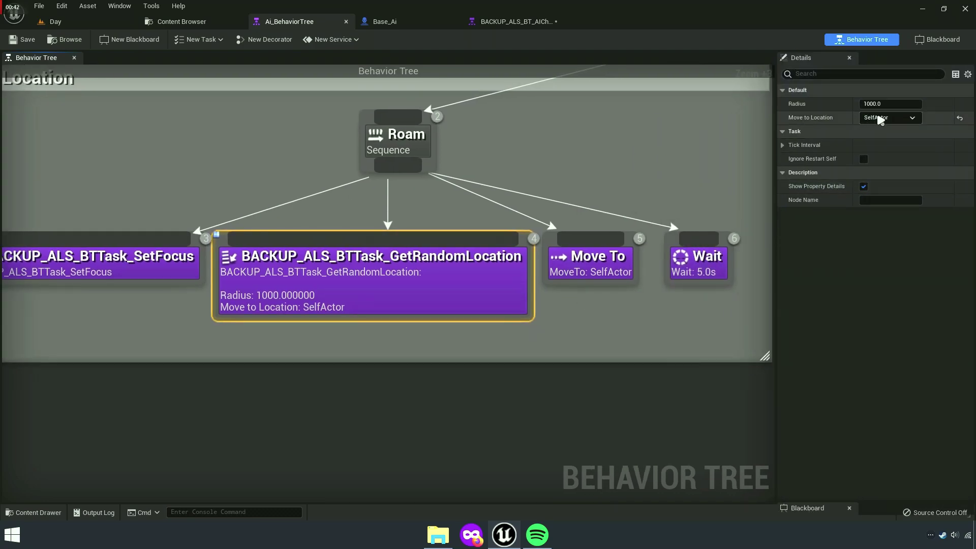
click(892, 120)
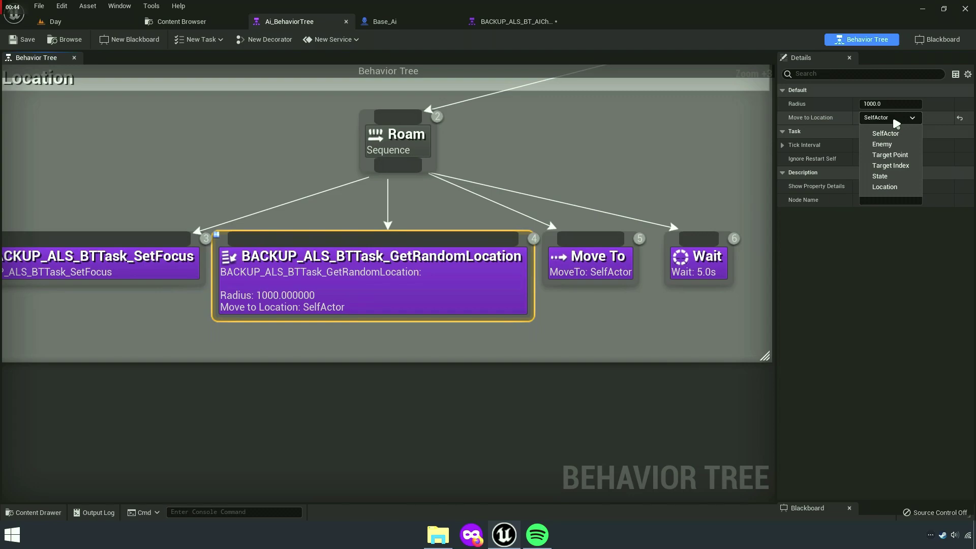
click(896, 188)
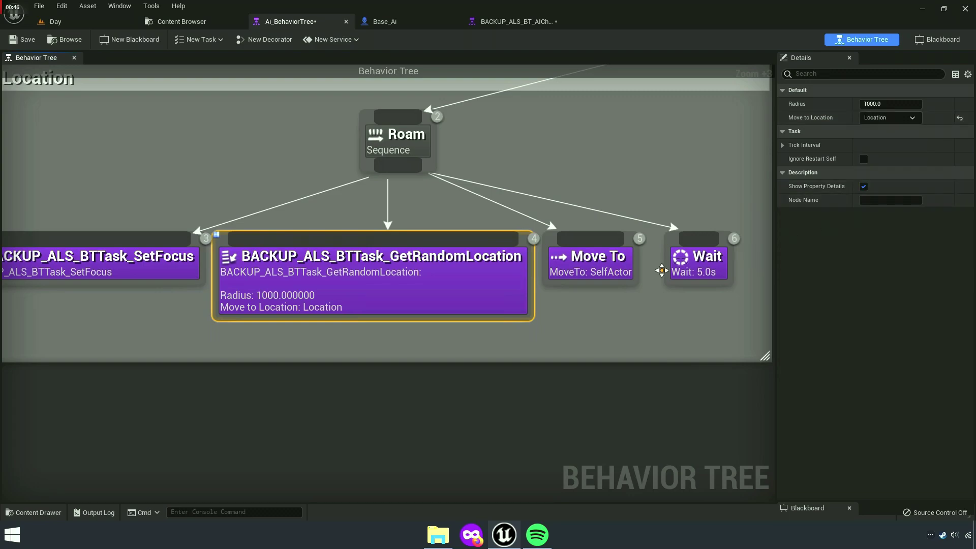
Set the Roam branch's Move To Blackboard Key to Location.
right_drag(366, 309, 280, 302)
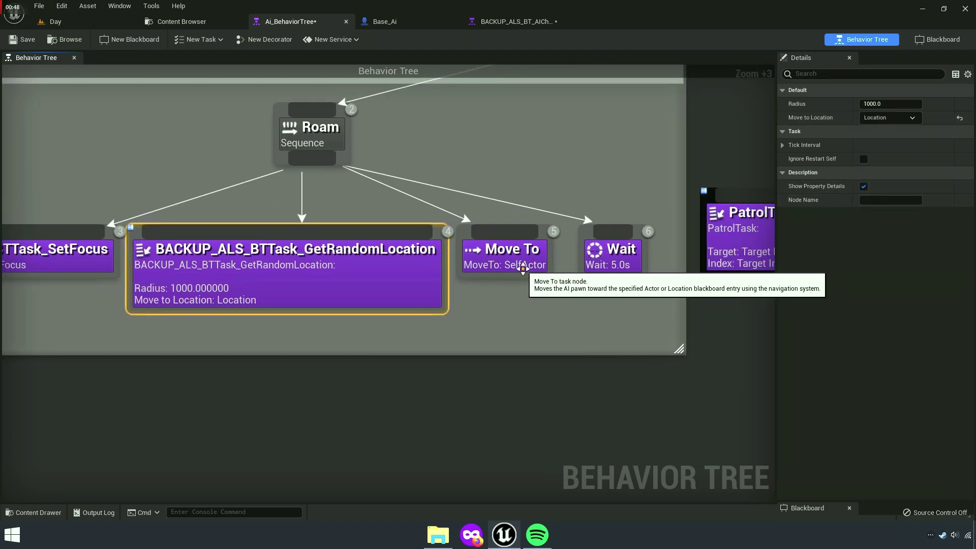
click(539, 272)
scroll(539, 272, up, 4)
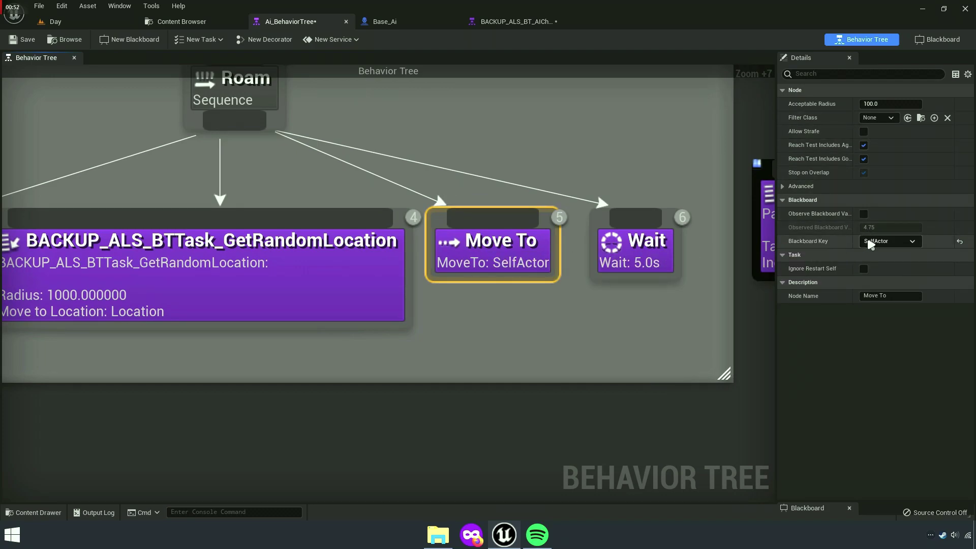
click(880, 281)
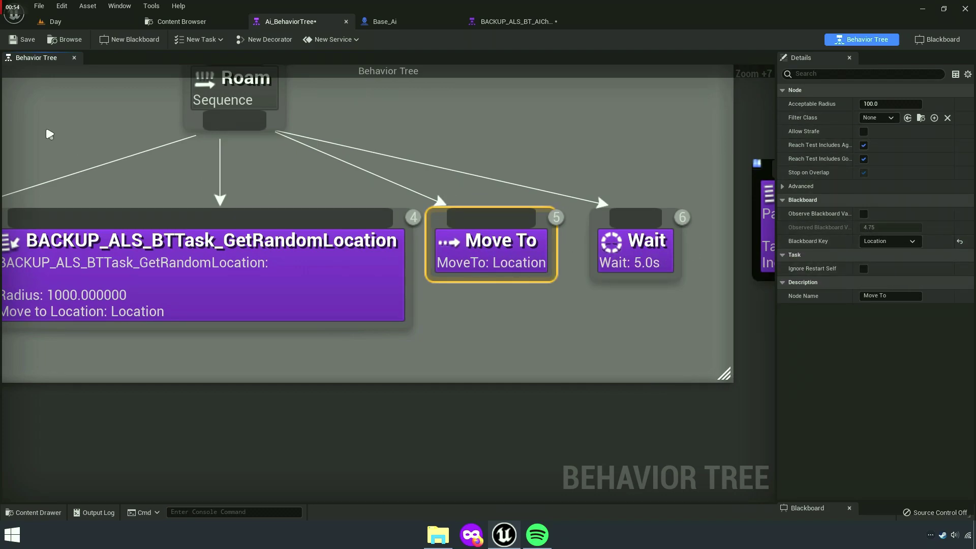
scroll(515, 257, down, 5)
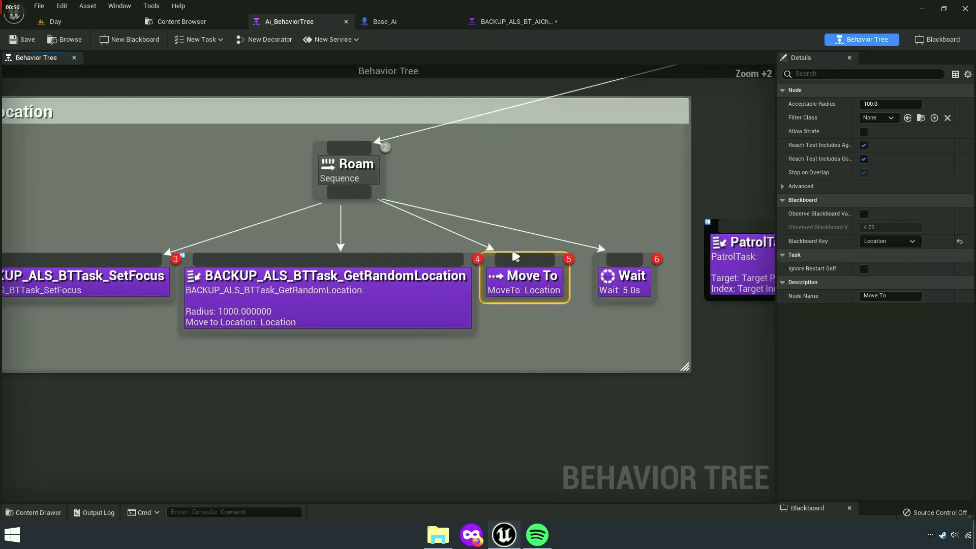
Play-test the Day level in a standalone window.
click(54, 22)
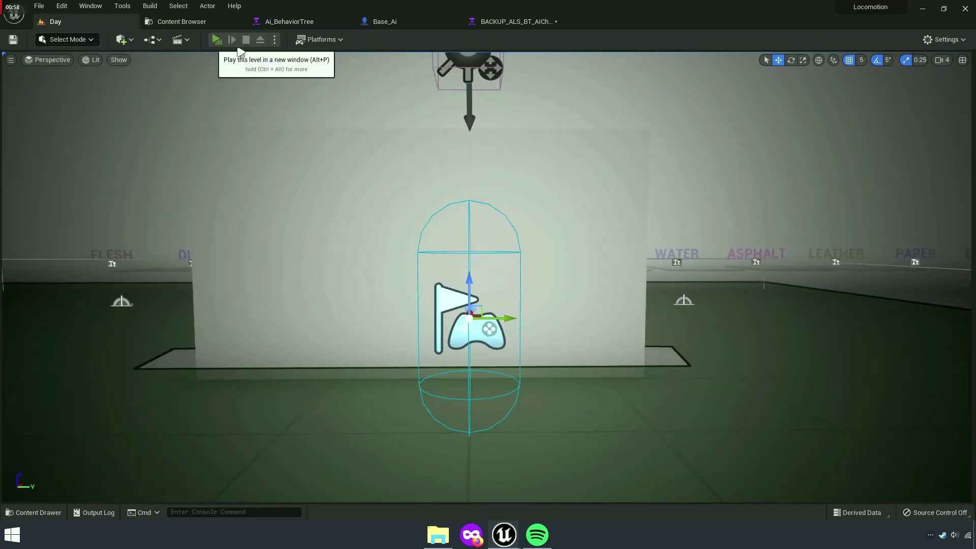
click(217, 40)
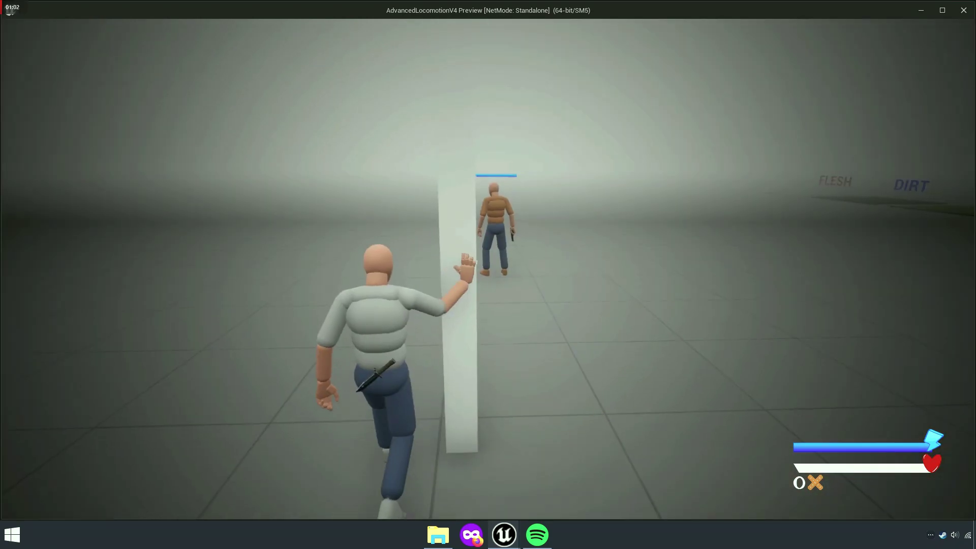
key(Escape)
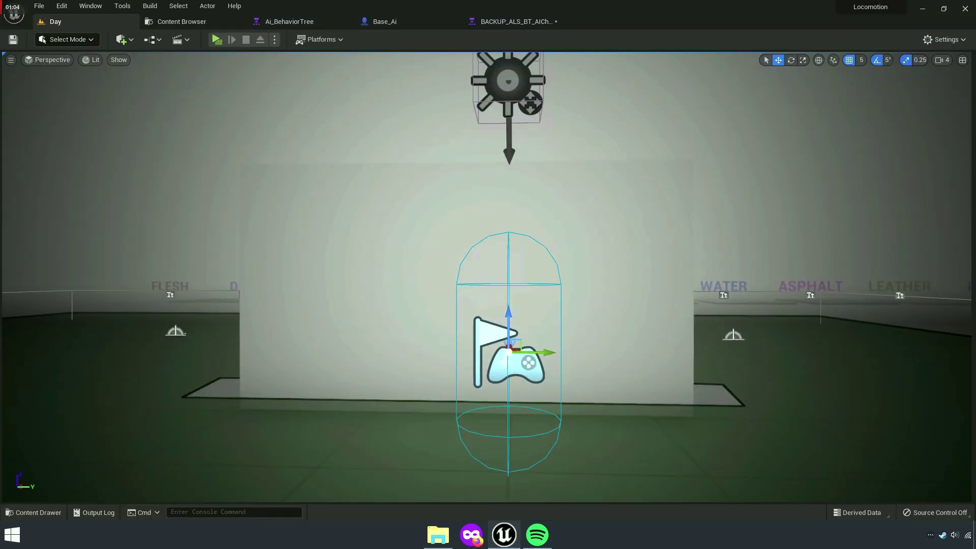
Move the player start beside the wall and play-test again, walking into the wall.
right_drag(240, 147, 564, 231)
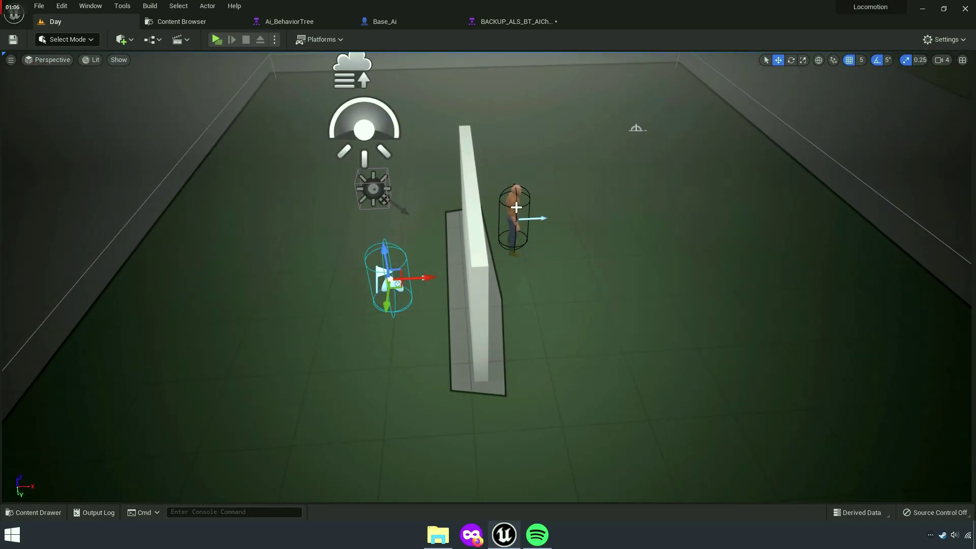
drag(541, 217, 598, 215)
click(216, 40)
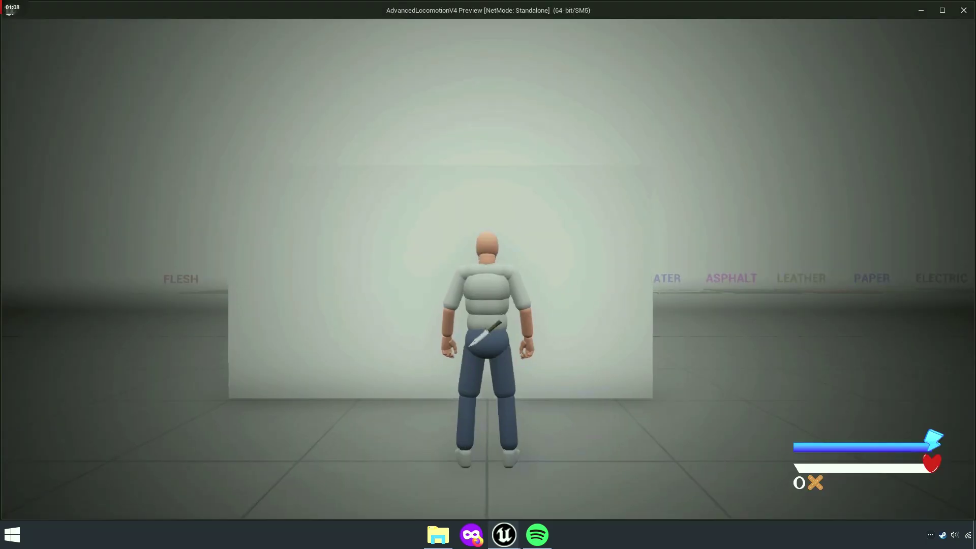
key(w)
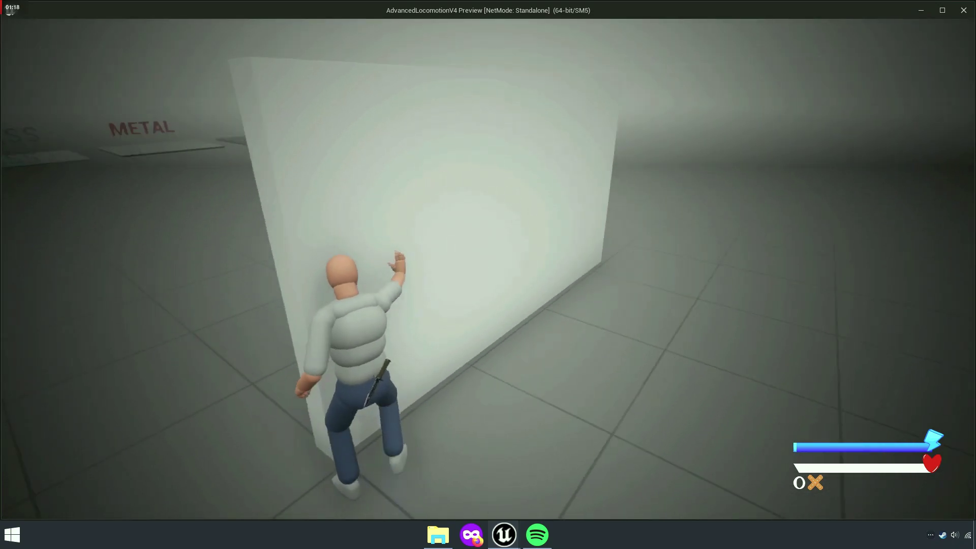
key(Escape)
right_drag(496, 114, 496, 115)
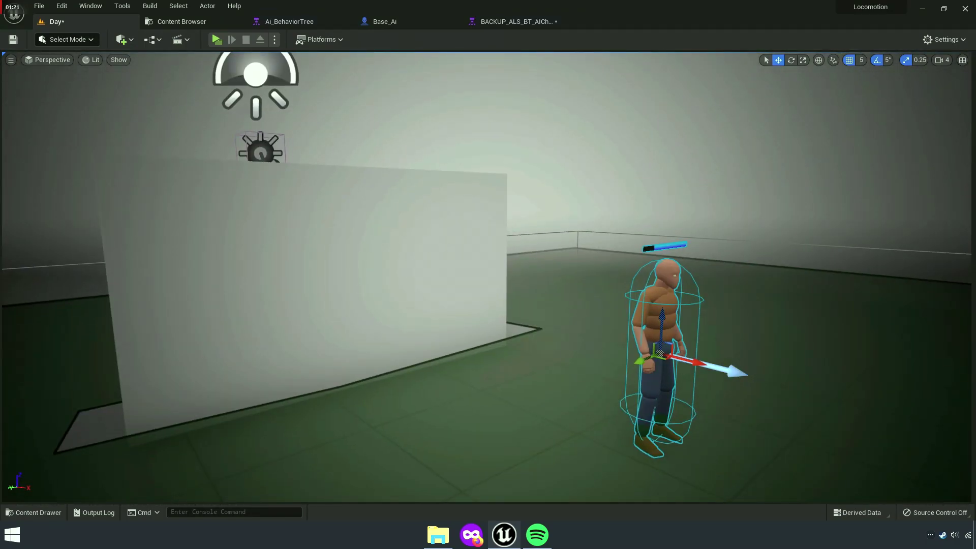
Replace the wall cube's BasicShapeMaterial with M_Glass in its Details panel.
click(305, 254)
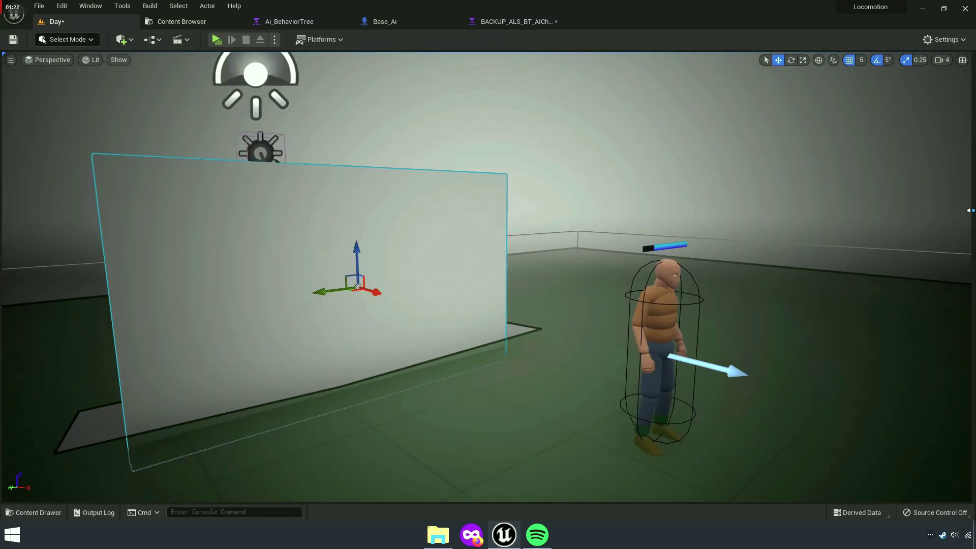
click(969, 210)
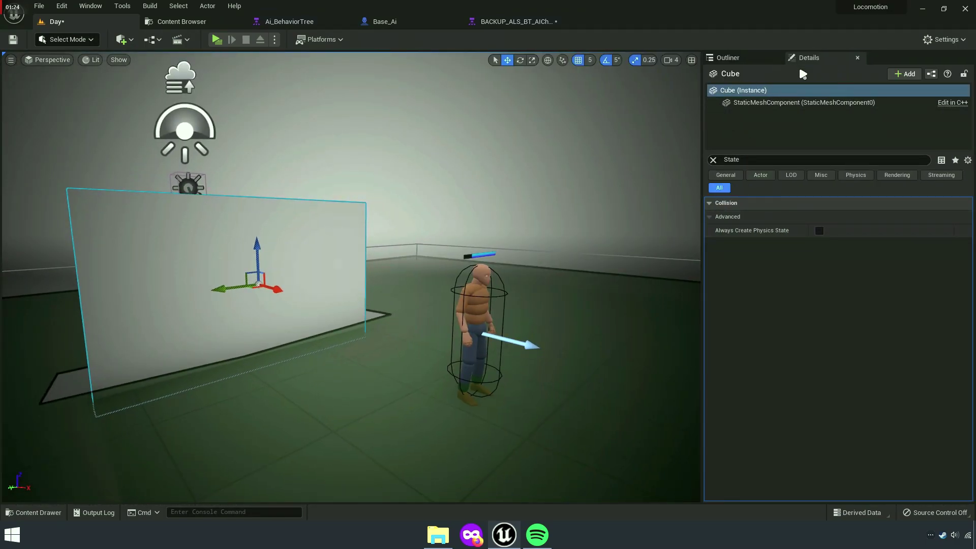
click(746, 60)
click(803, 58)
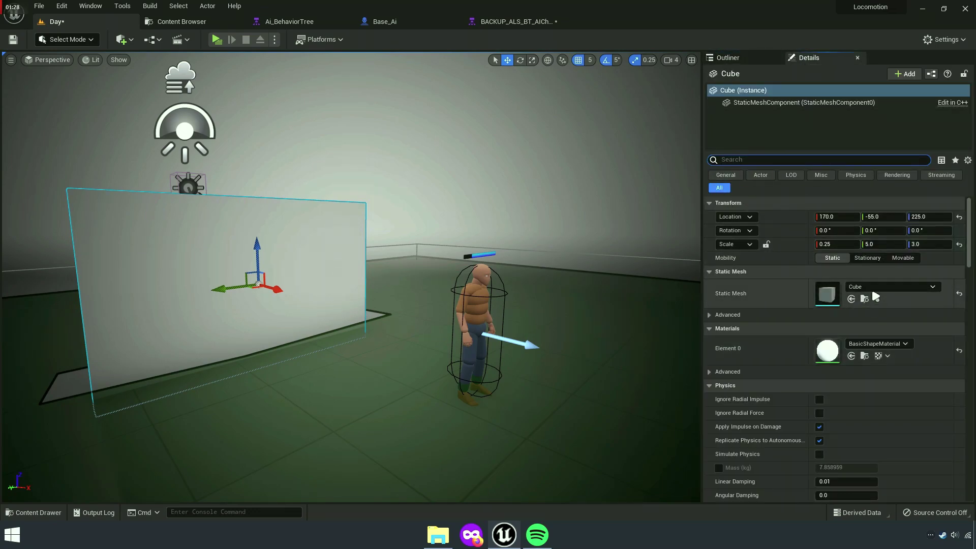
click(888, 343)
text(Glass)
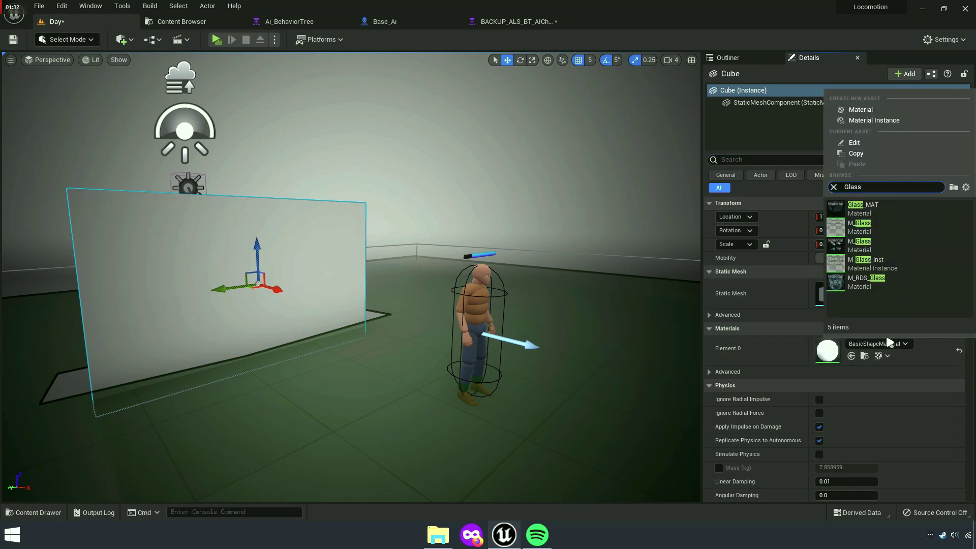
click(874, 231)
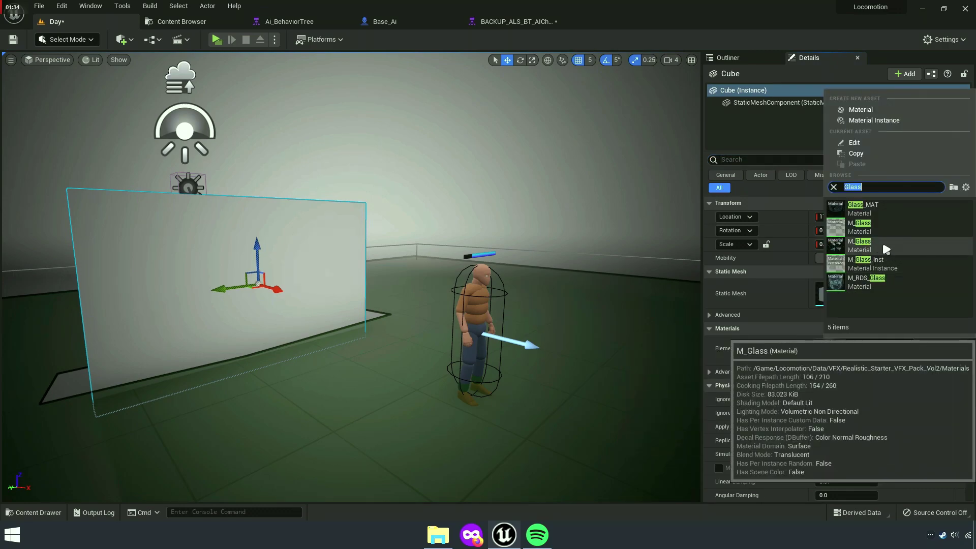
click(876, 234)
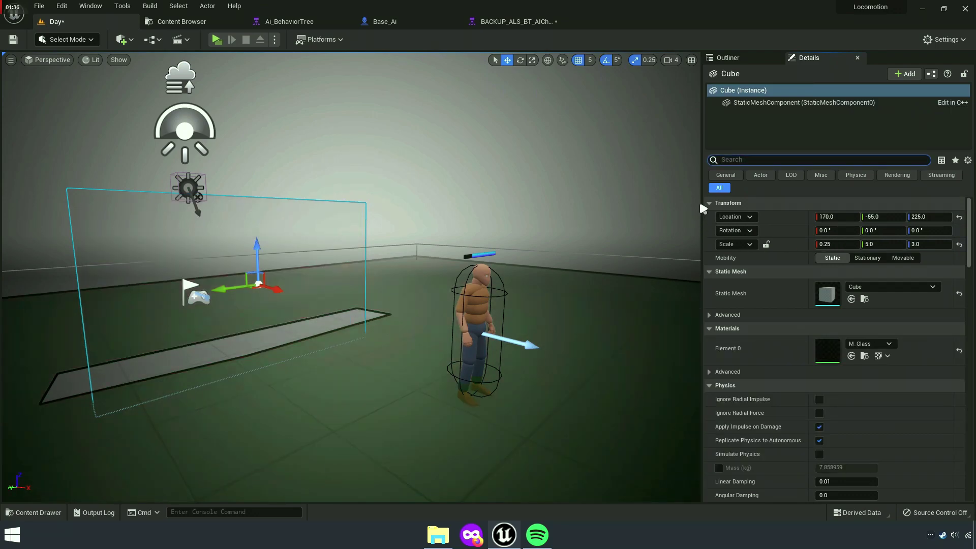
drag(708, 207, 952, 207)
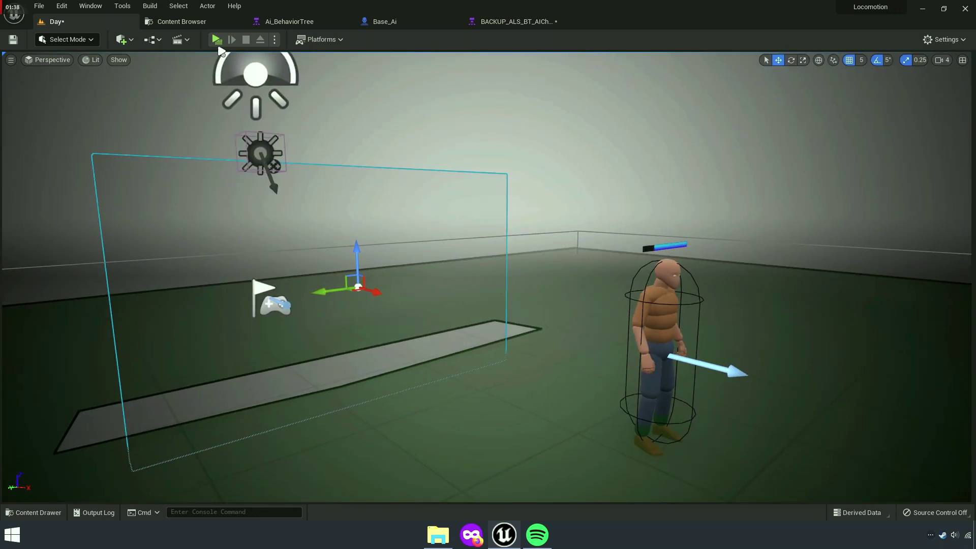
Play-test the level, walking toward the enemy with the gameplay debugger and navmesh overlay shown.
click(217, 39)
key(w)
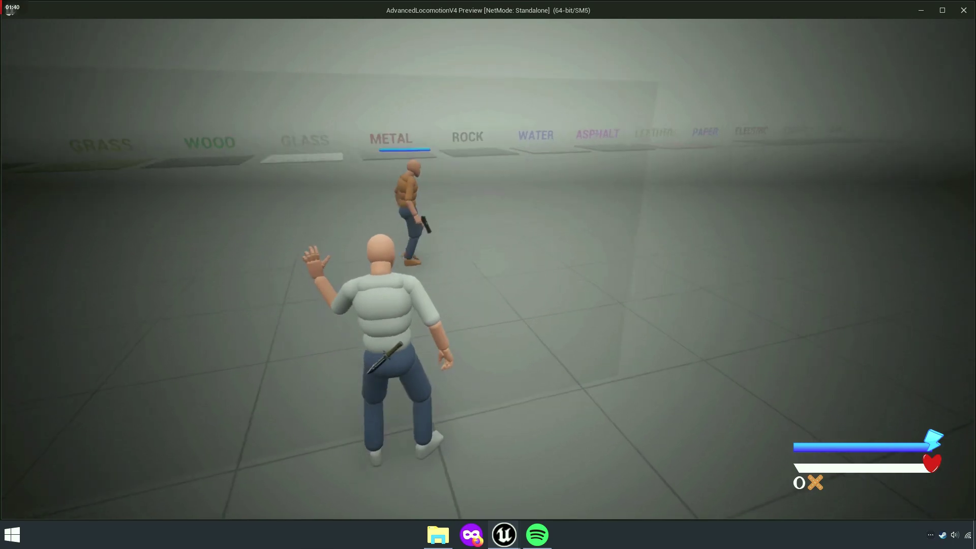
key(w)
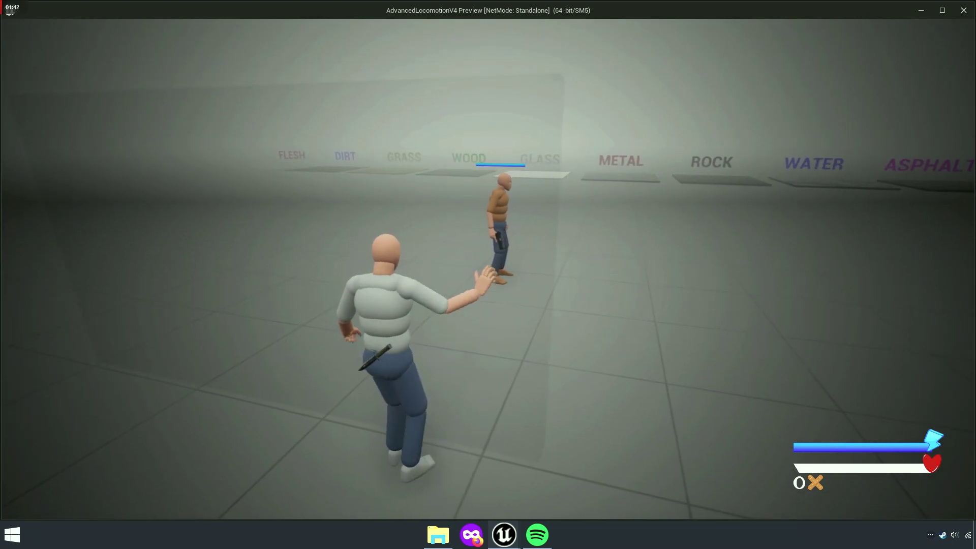
key(apostrophe)
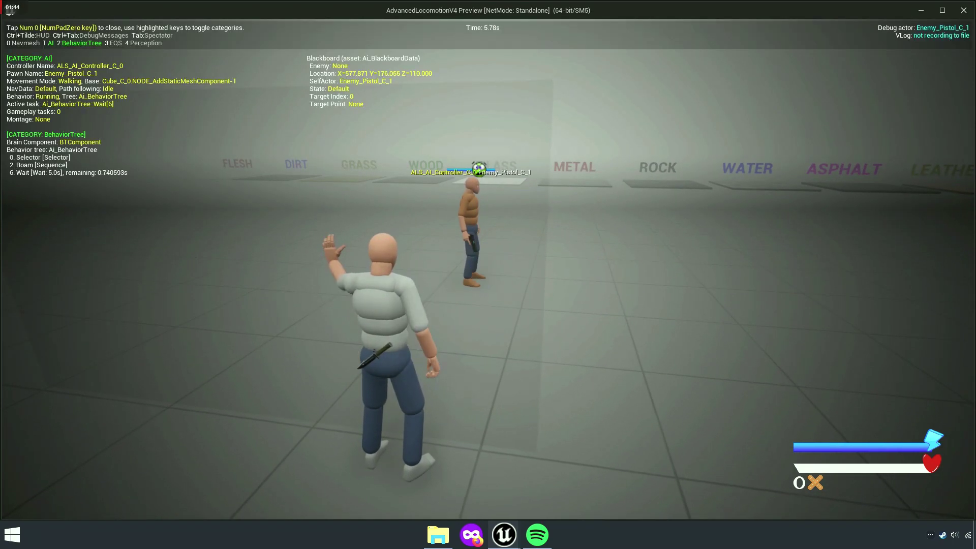
key(w)
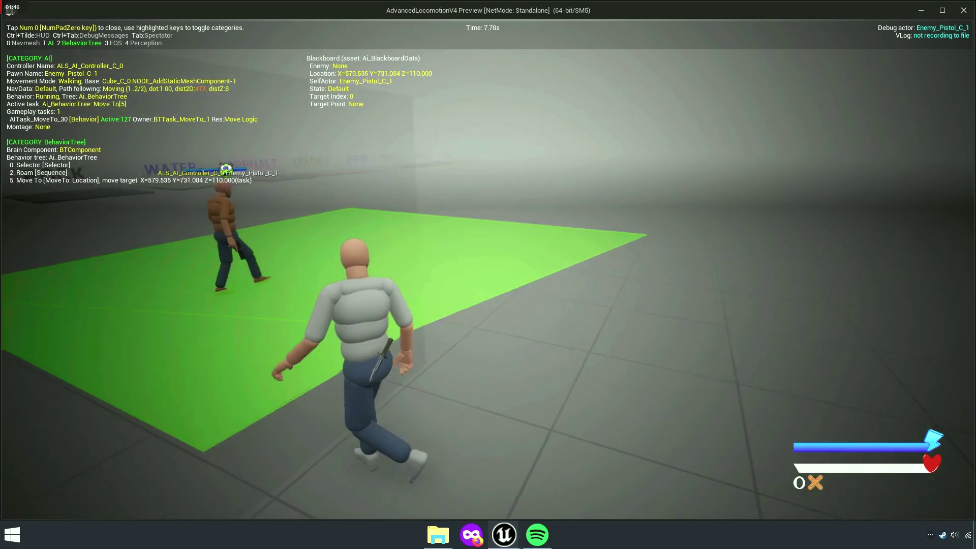
key(Escape)
Set the GetRandomLocation task's Radius to 100000 in Ai_BehaviorTree.
click(310, 23)
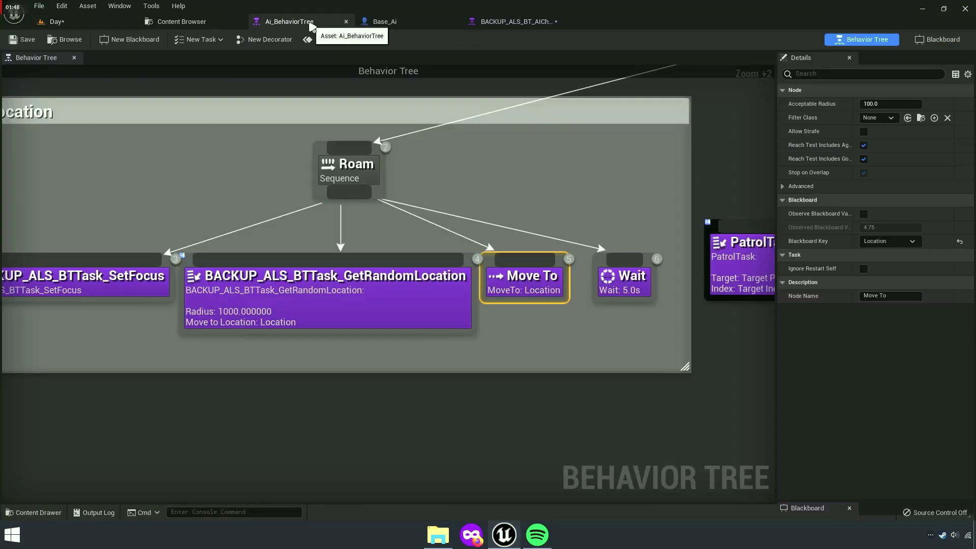
scroll(361, 312, up, 4)
click(432, 242)
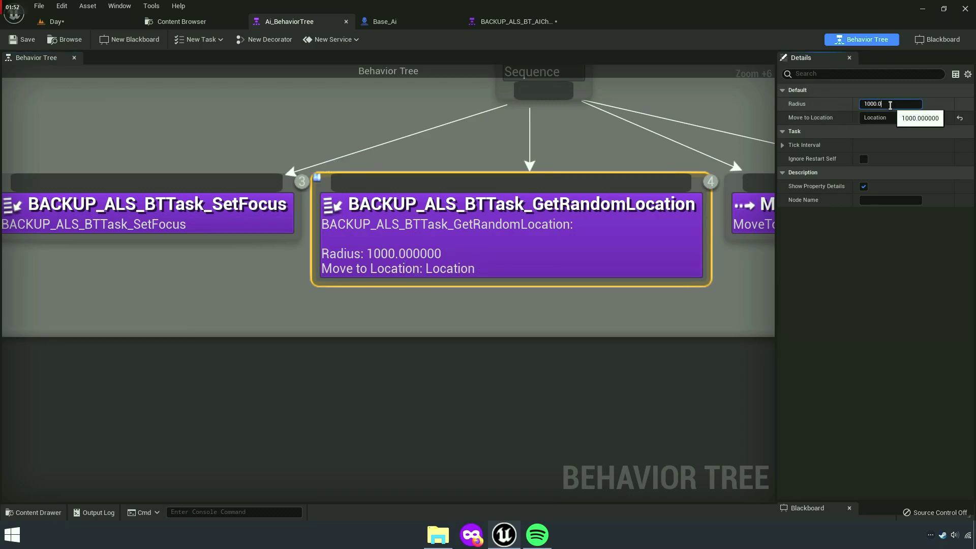
key(Tab)
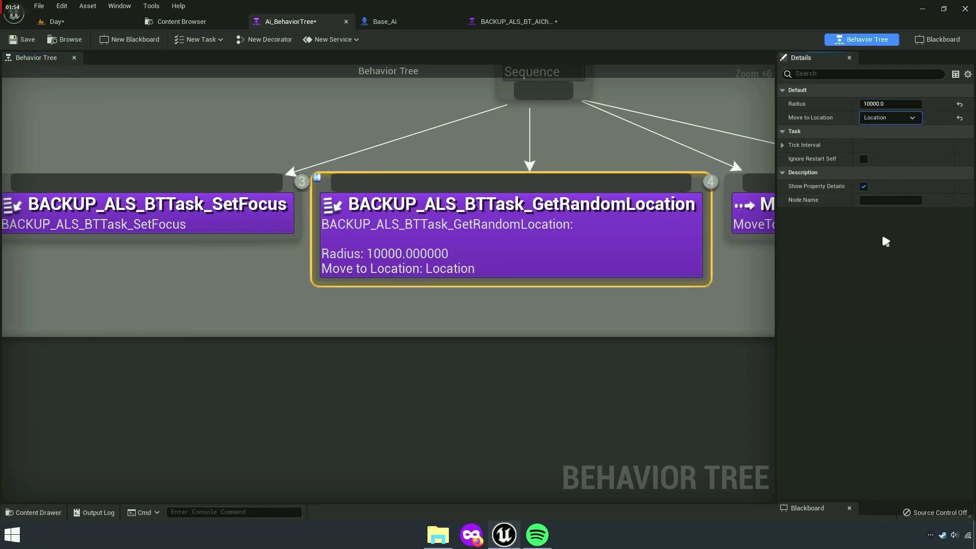
text(0)
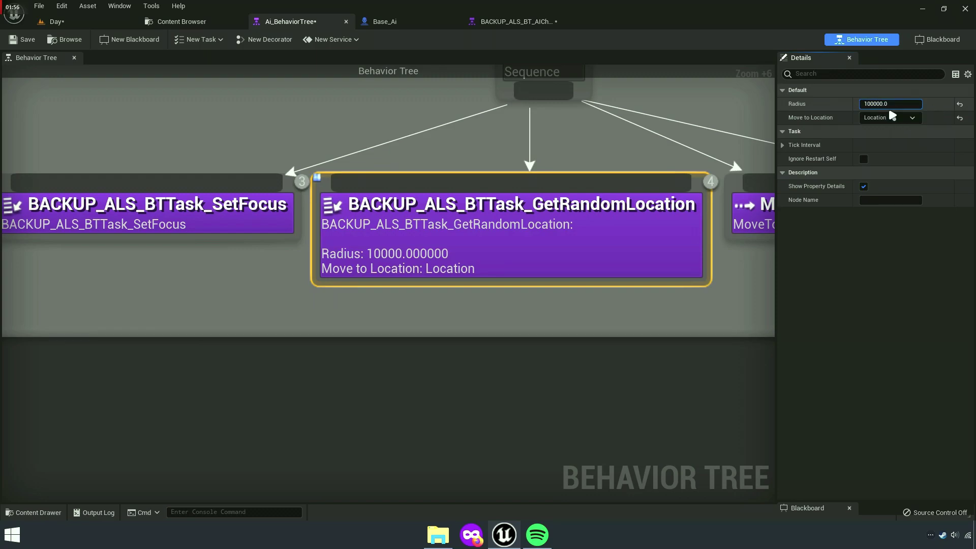
key(Tab)
Return to the Day level and fly the view from high above down to ground level.
click(102, 23)
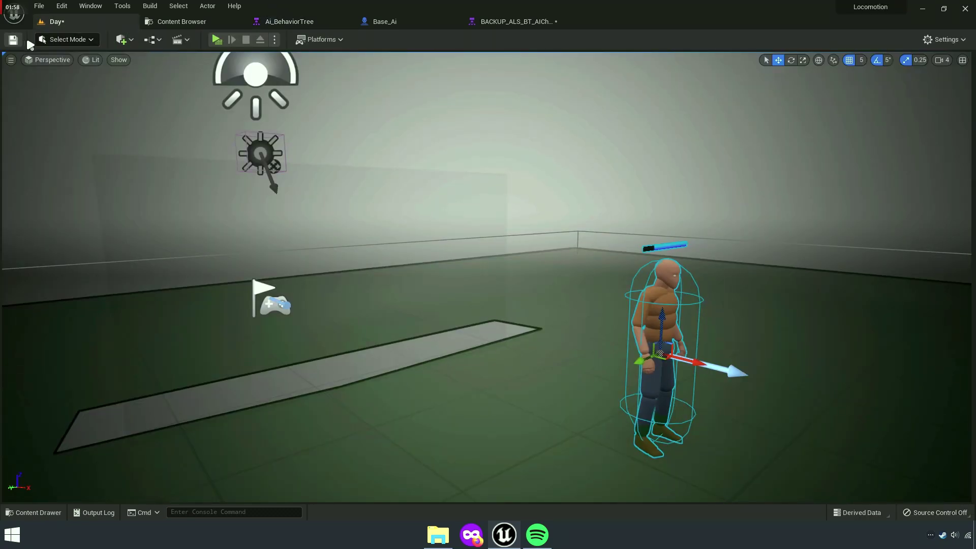
right_drag(488, 274, 550, 242)
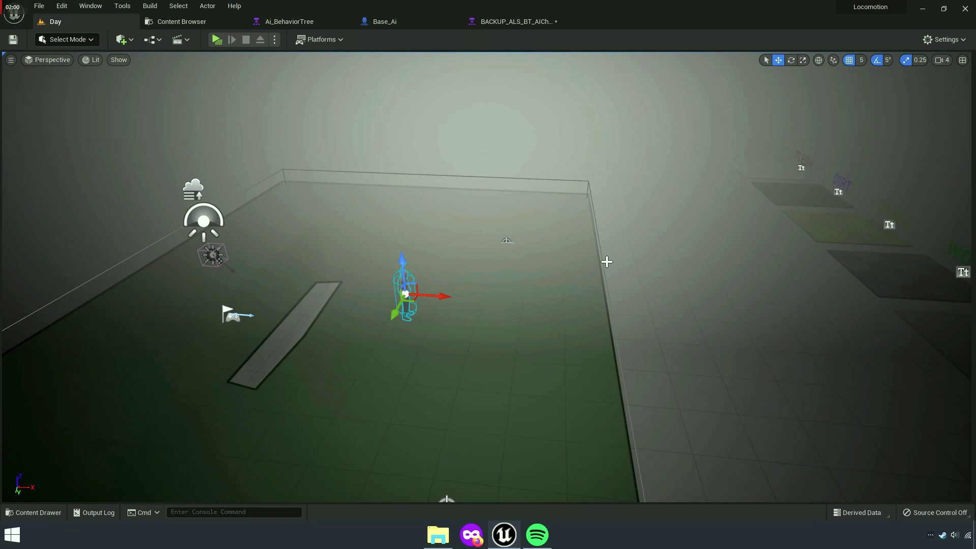
key(r)
right_drag(636, 262, 637, 263)
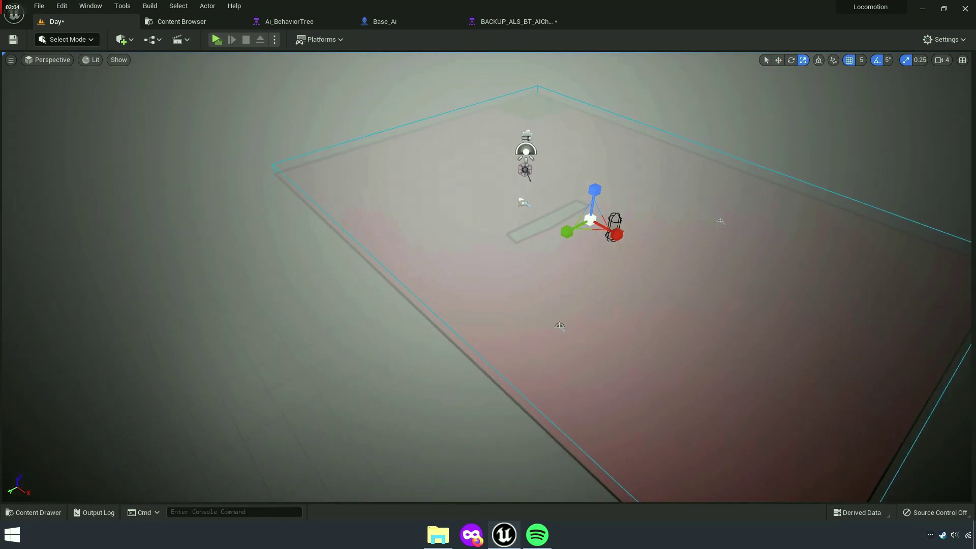
right_drag(488, 275, 488, 275)
mouse_move(491, 221)
right_down()
mouse_move(638, 181)
mouse_move(549, 190)
mouse_move(549, 152)
mouse_move(514, 214)
right_up()
key(w)
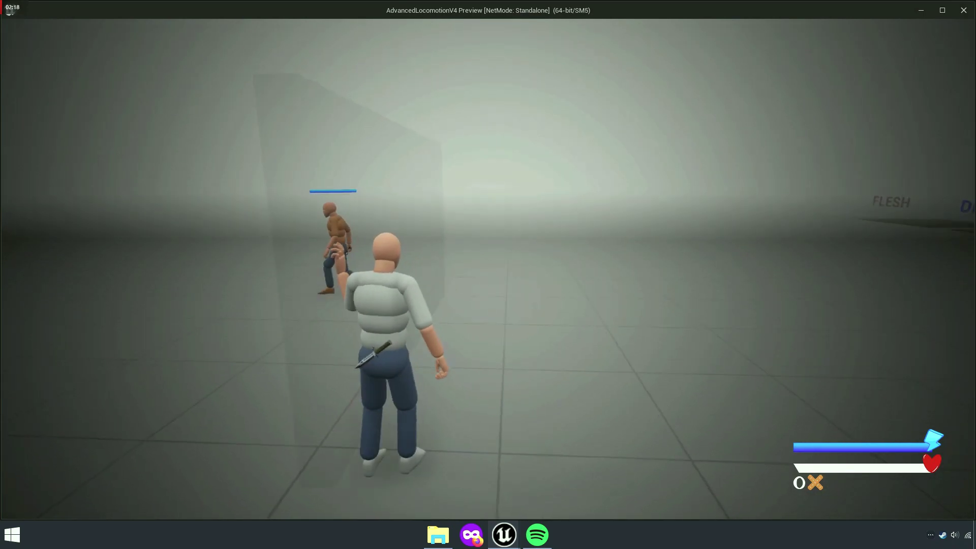
Play-test with the AI debugger on, running the player up to the roaming enemy.
key(apostrophe)
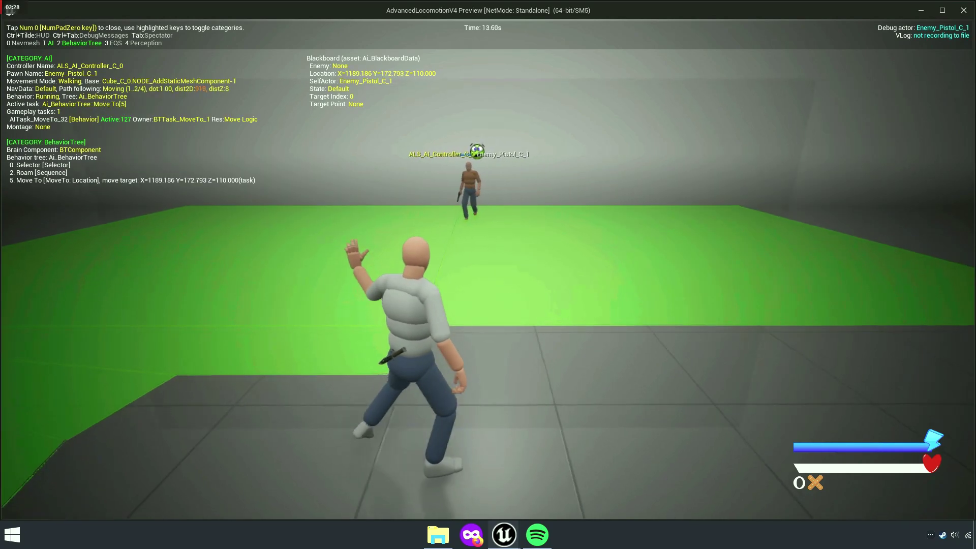
key(w)
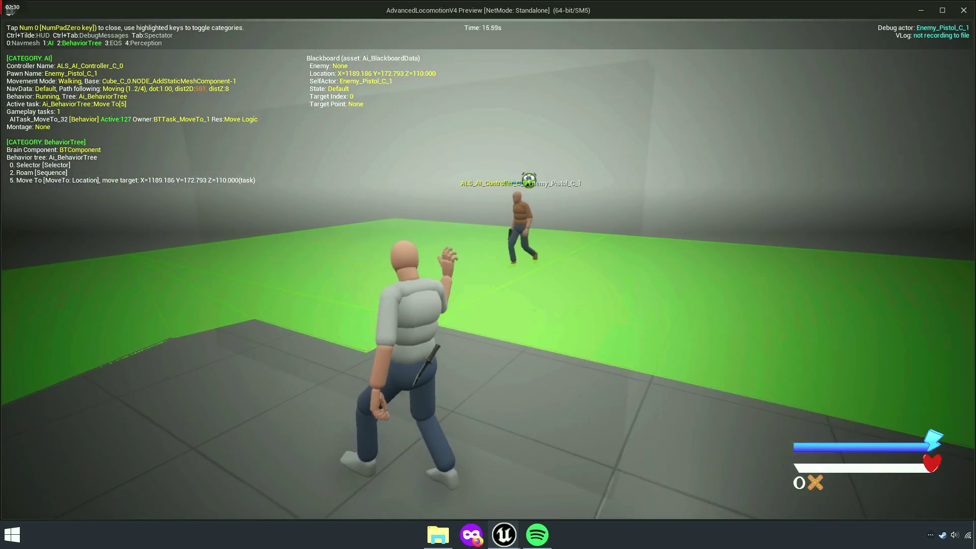
key(w)
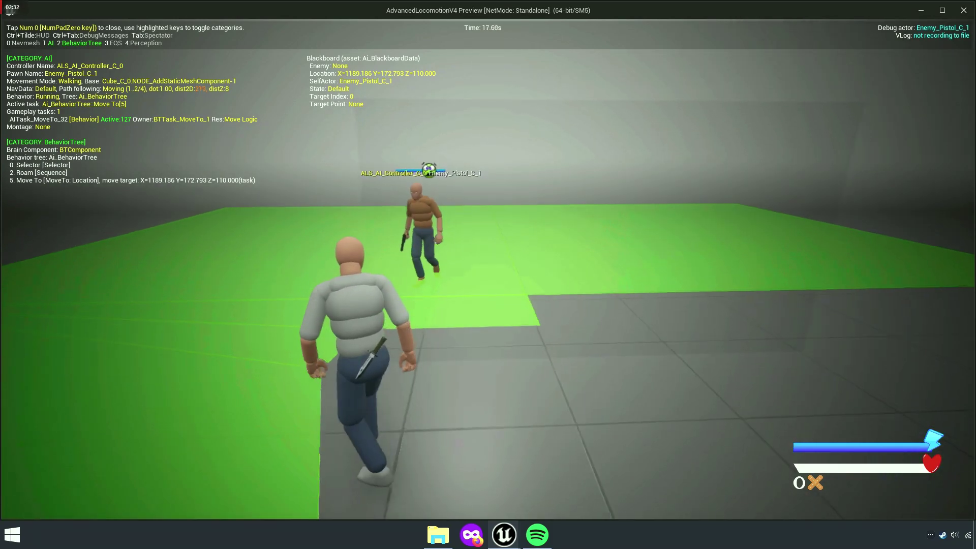
key(w)
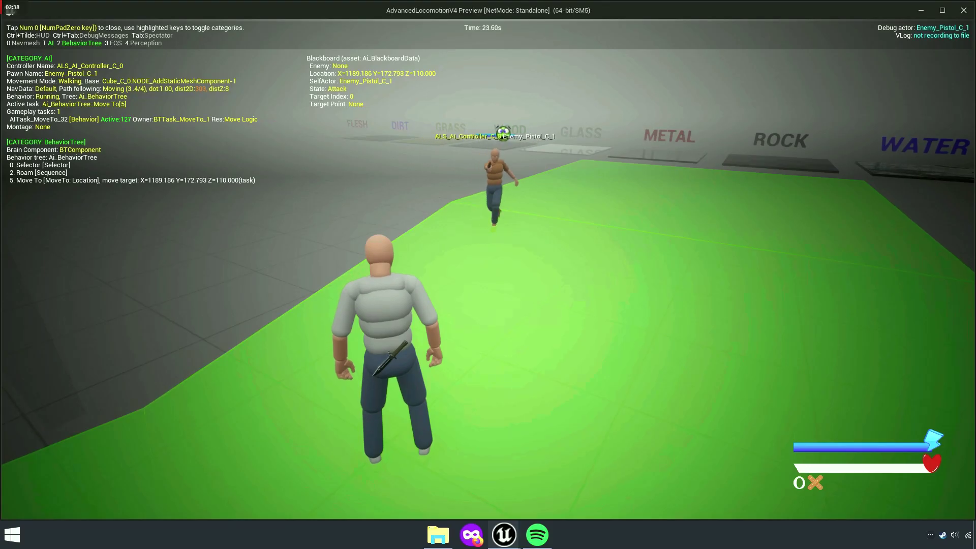
key(Escape)
In Ai_BehaviorTree, select the Roam branch's Wait task to change its 5.0 s wait.
click(510, 23)
click(321, 22)
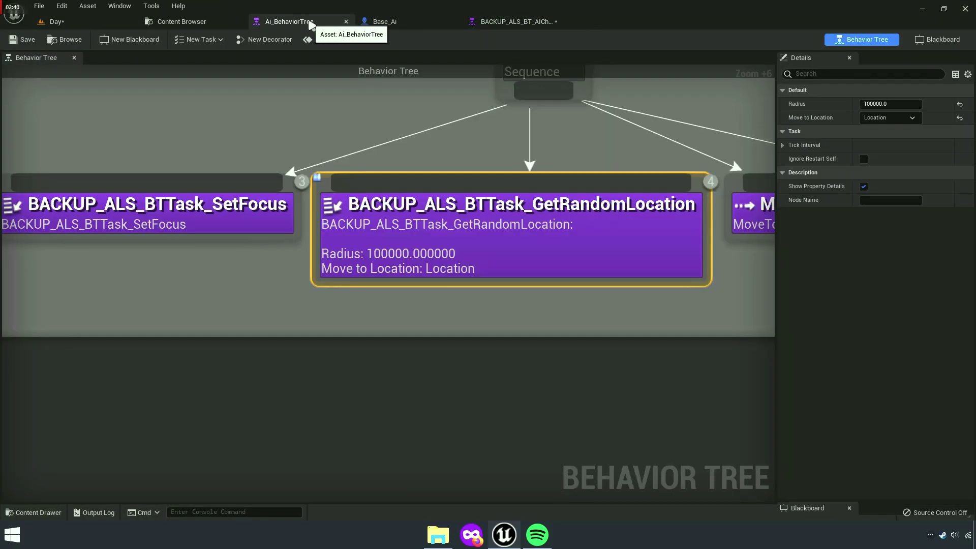
scroll(510, 219, down, 2)
scroll(510, 218, up, 4)
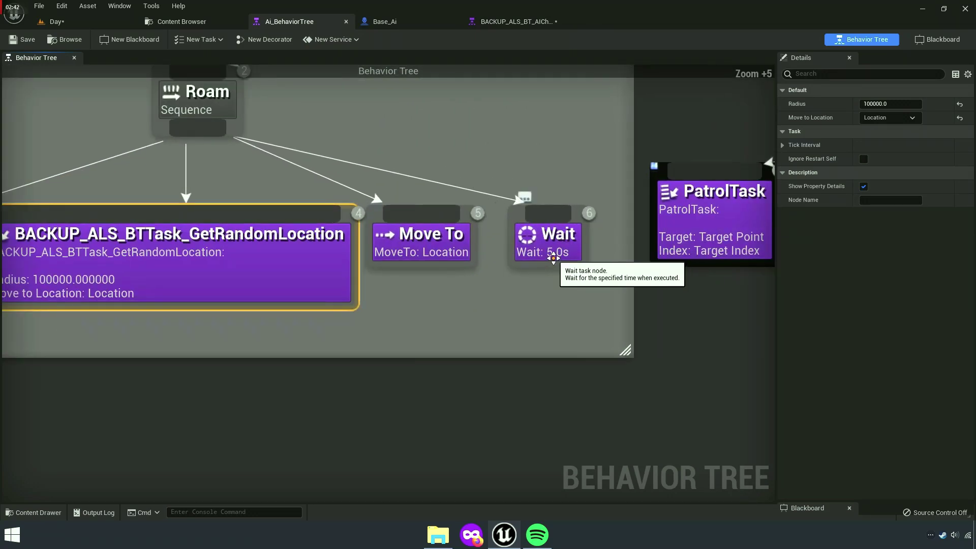
click(555, 256)
text(0.1)
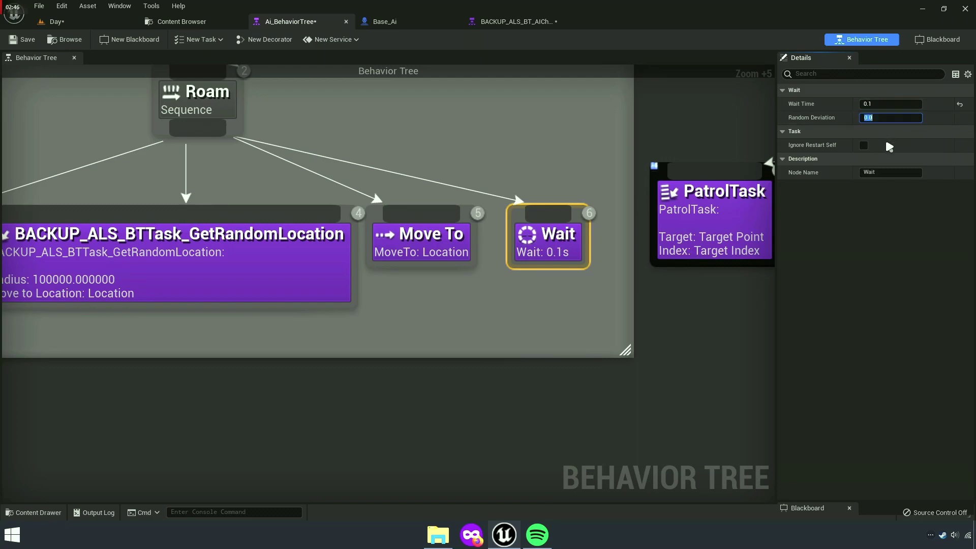
click(72, 26)
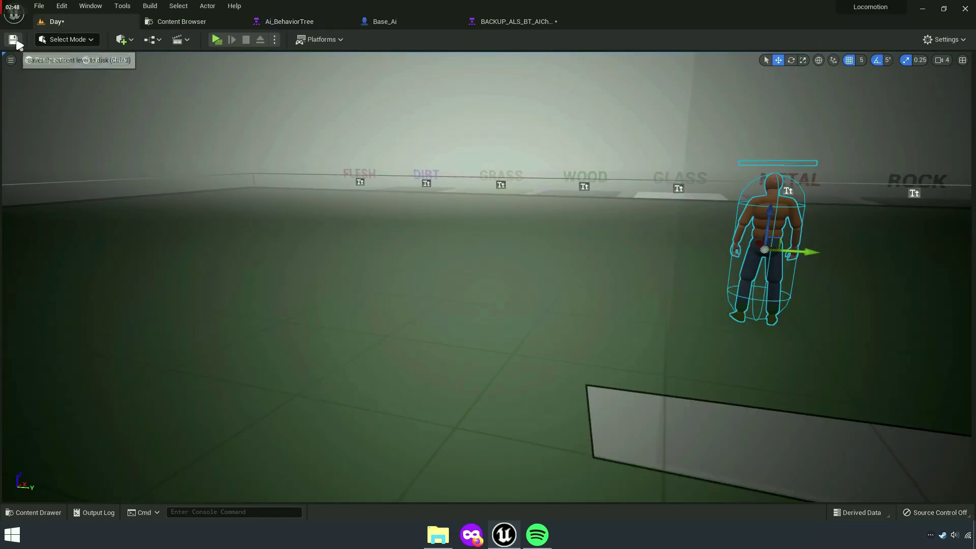
click(68, 40)
click(219, 40)
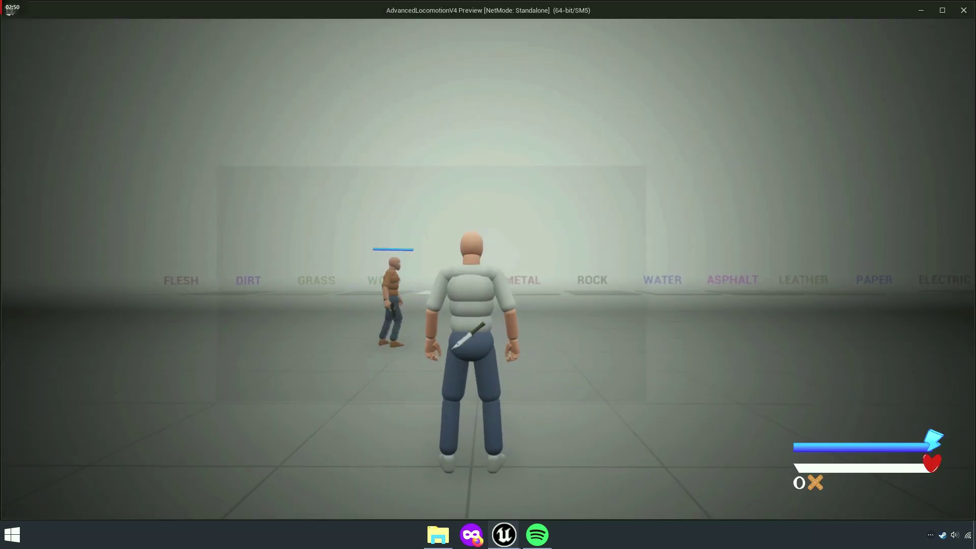
key(d)
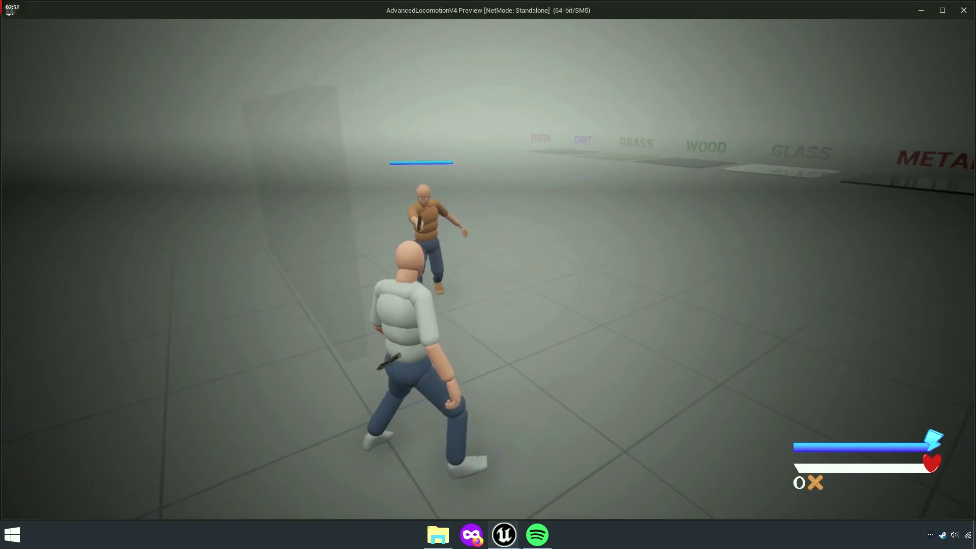
key(w)
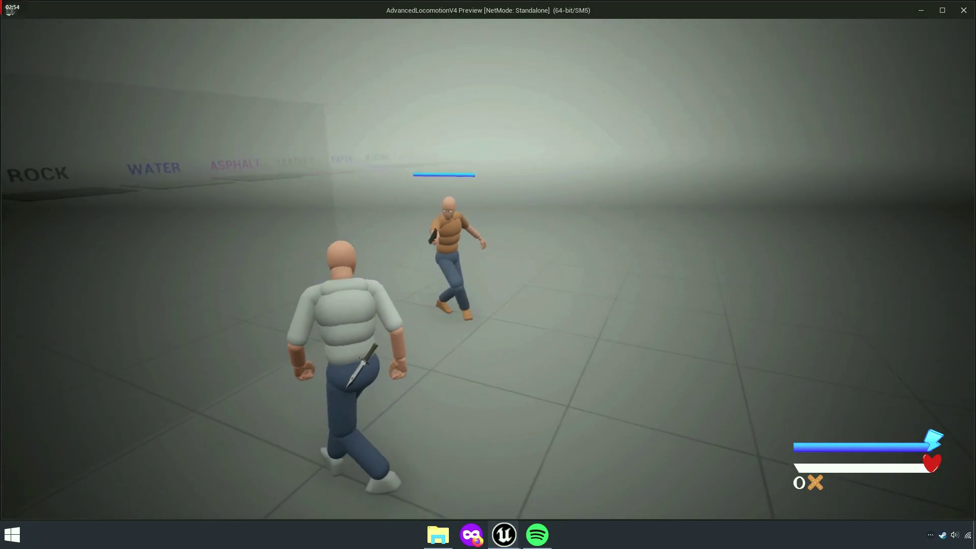
key(w)
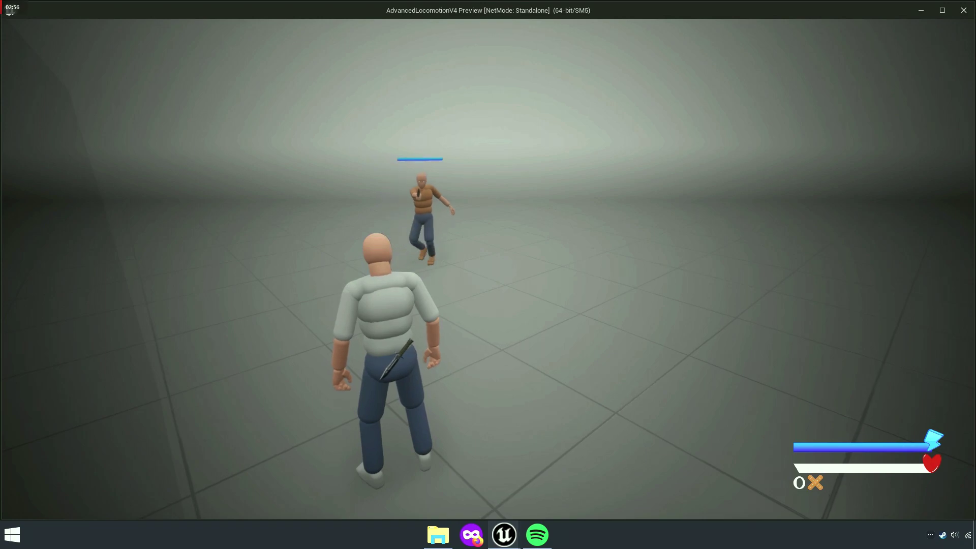
key(w)
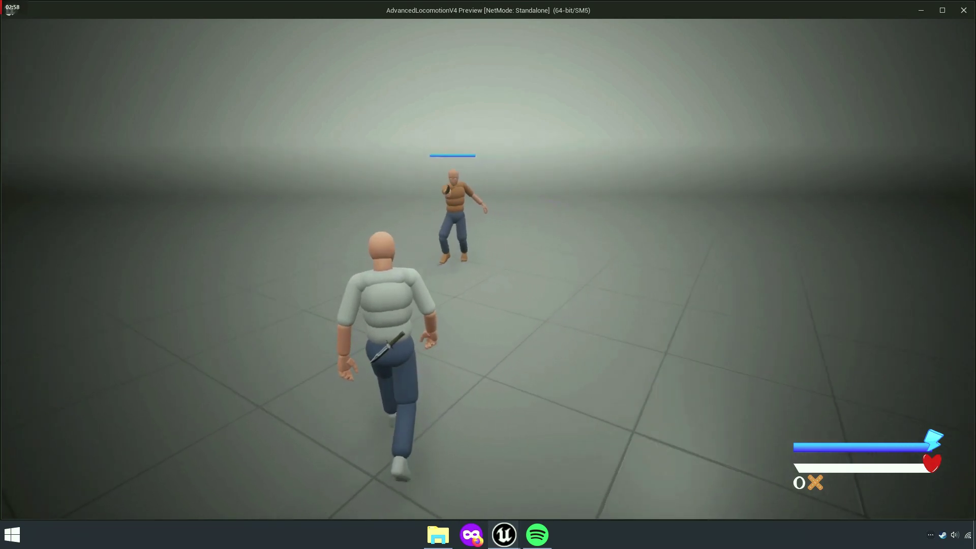
key(w)
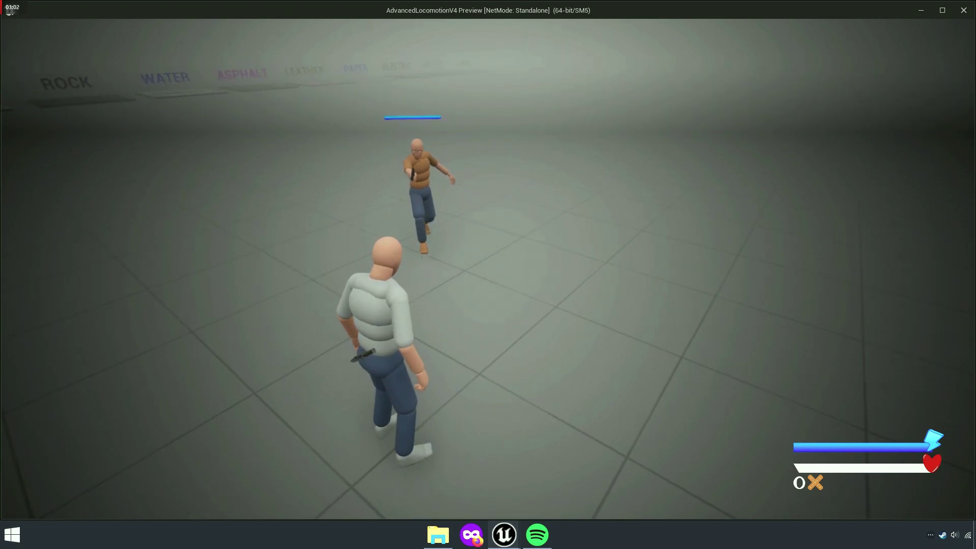
Stop the play-test, open Ai_BehaviorTree and select the Roam sequence.
key(Escape)
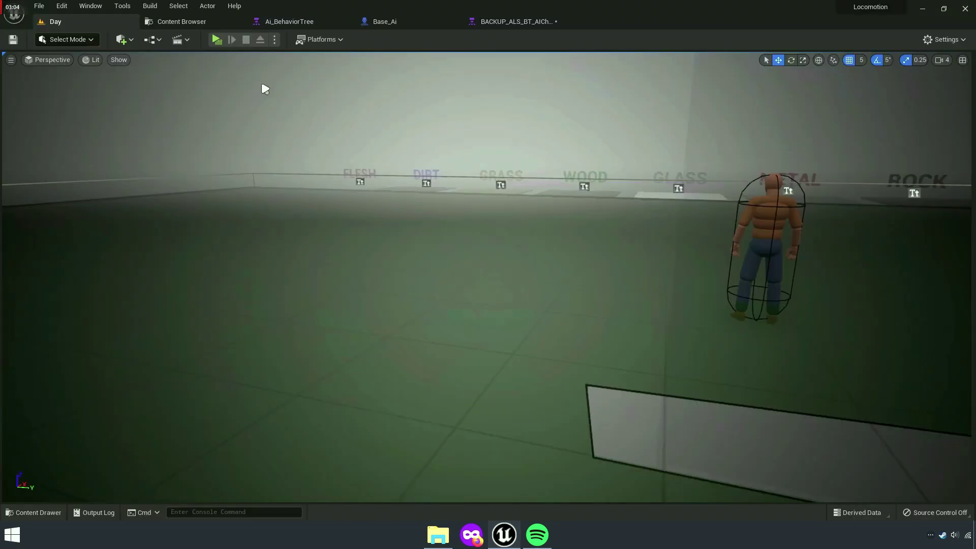
click(502, 21)
click(282, 21)
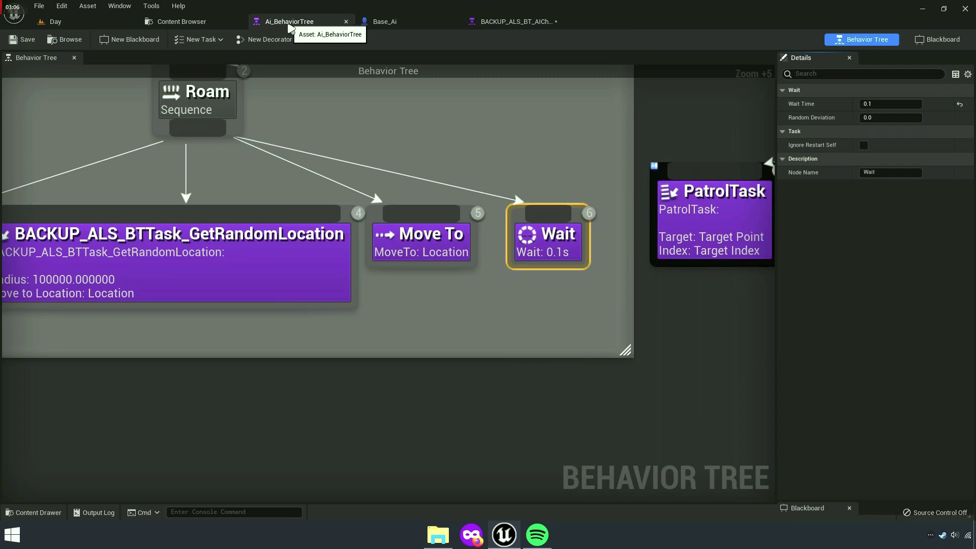
mouse_move(300, 87)
right_down()
mouse_move(480, 163)
mouse_move(402, 192)
right_up()
scroll(493, 152, down, 1)
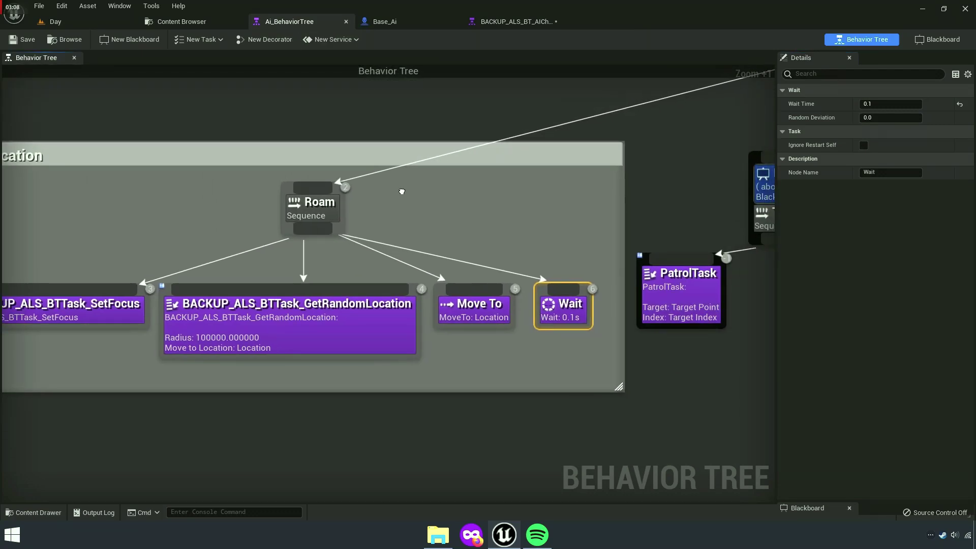
scroll(401, 191, down, 1)
scroll(297, 206, up, 4)
click(297, 206)
scroll(203, 200, down, 4)
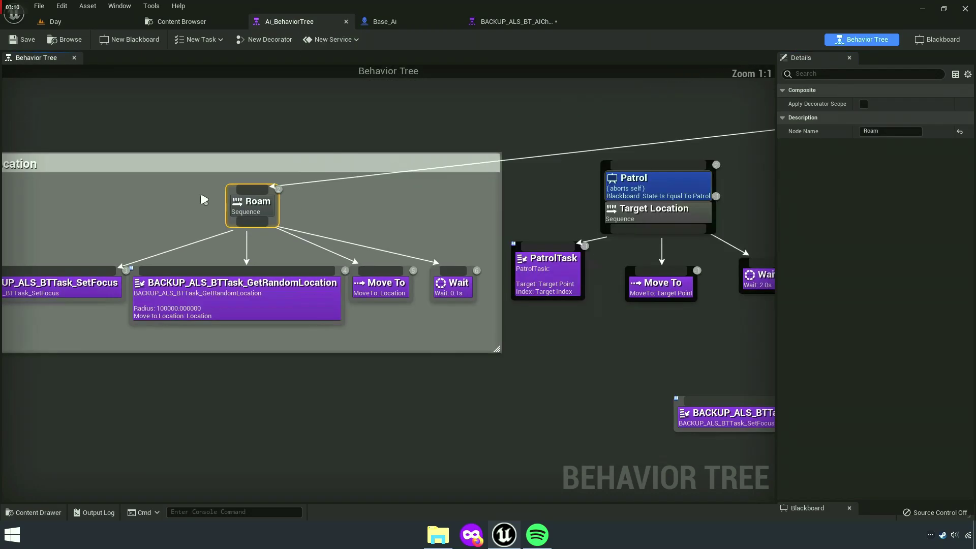
scroll(203, 200, down, 4)
scroll(303, 226, up, 4)
scroll(303, 227, down, 1)
Inspect the Patrol decorator's blackboard condition, then reselect the Roam sequence.
right_drag(600, 219, 295, 218)
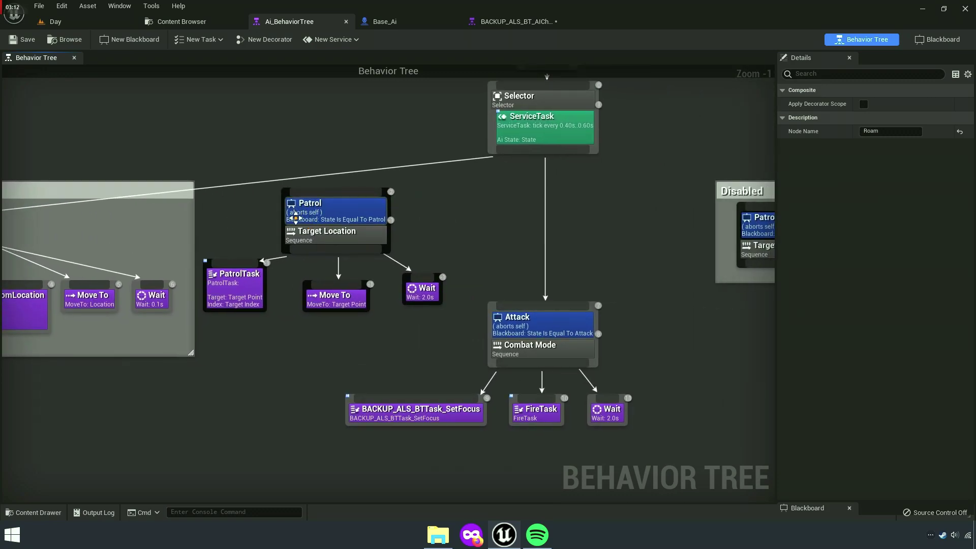
click(296, 217)
scroll(295, 218, up, 4)
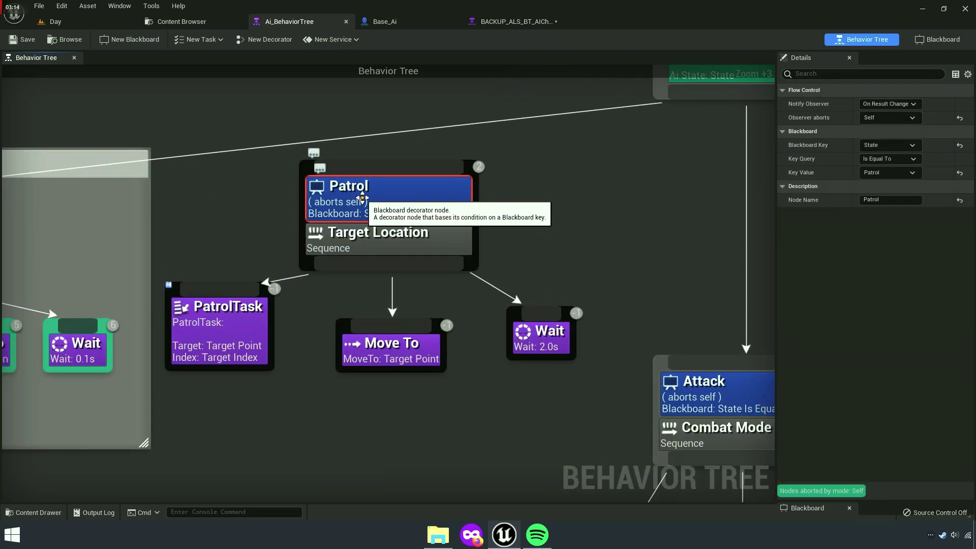
right_drag(261, 220, 521, 255)
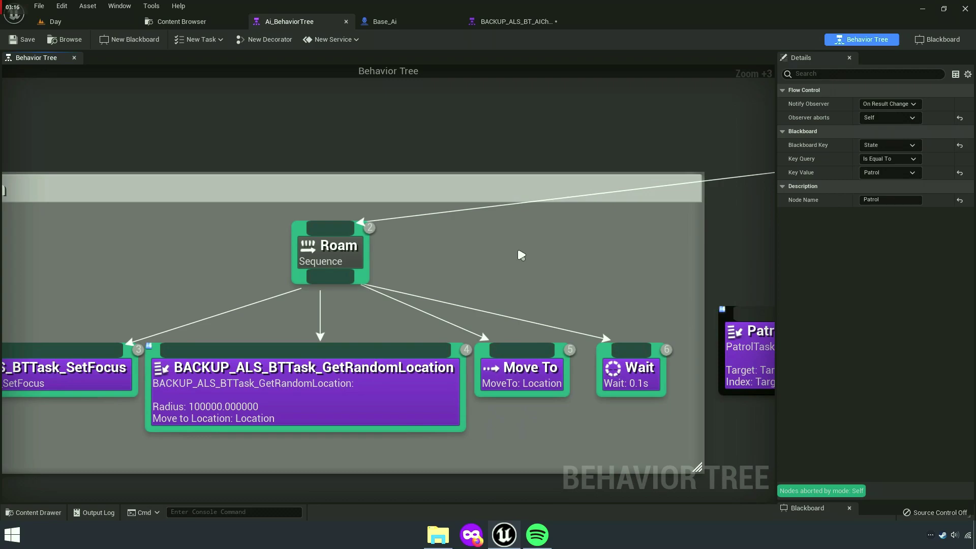
click(333, 255)
Add a Blackboard Based Condition decorator to Roam and begin renaming it.
right_click(343, 254)
mouse_move(374, 395)
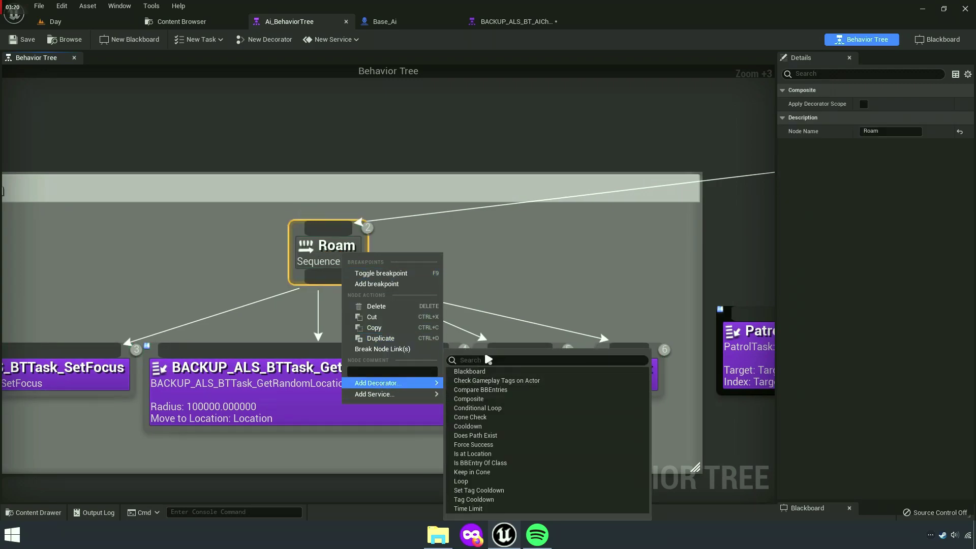
text(Black)
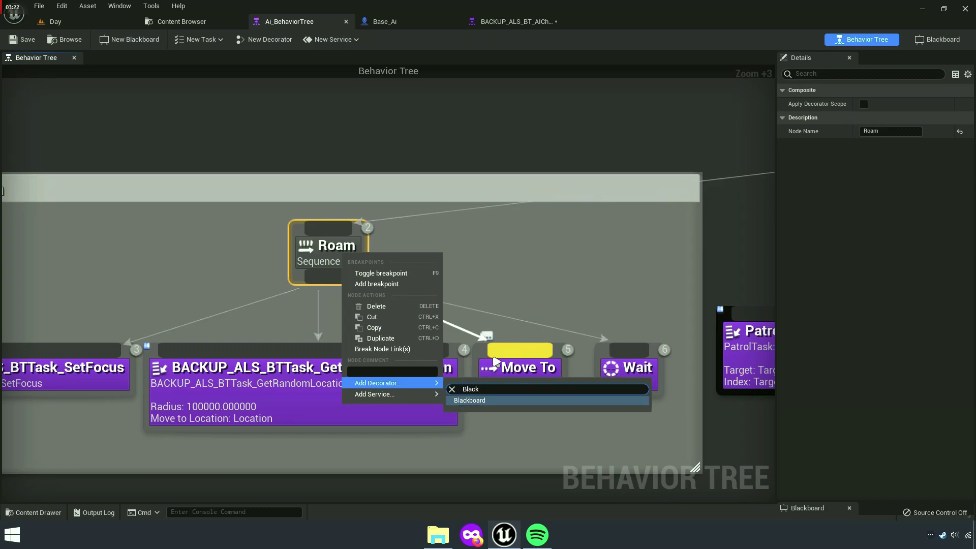
click(494, 401)
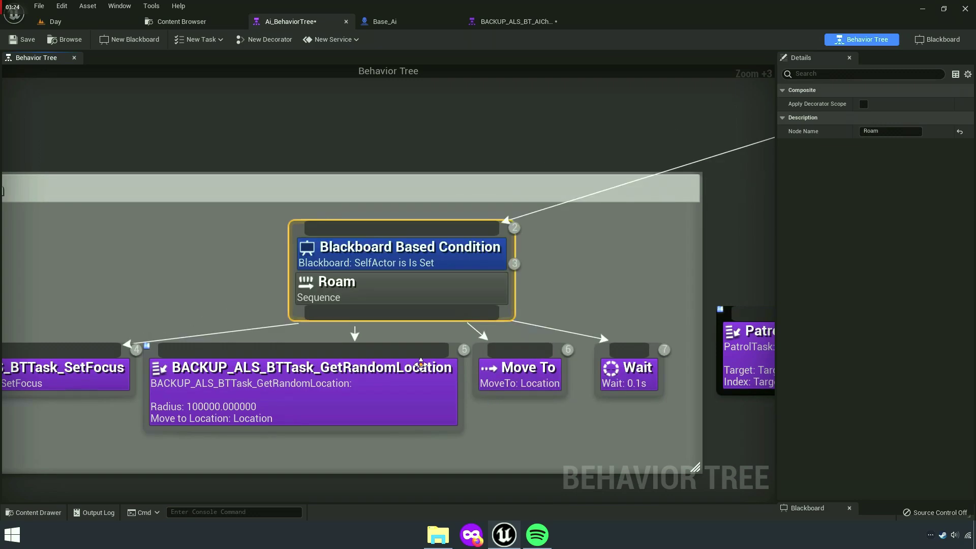
click(382, 257)
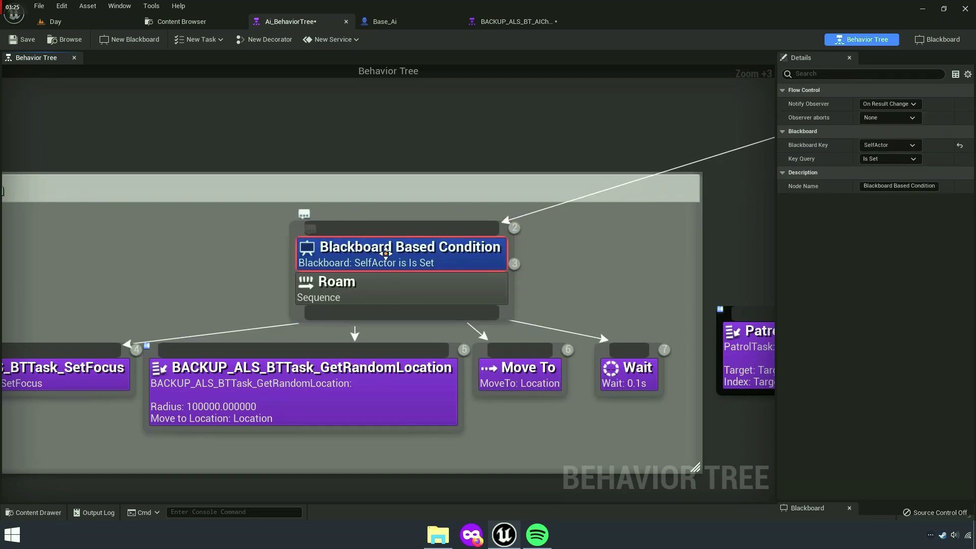
click(893, 185)
text(Locatio)
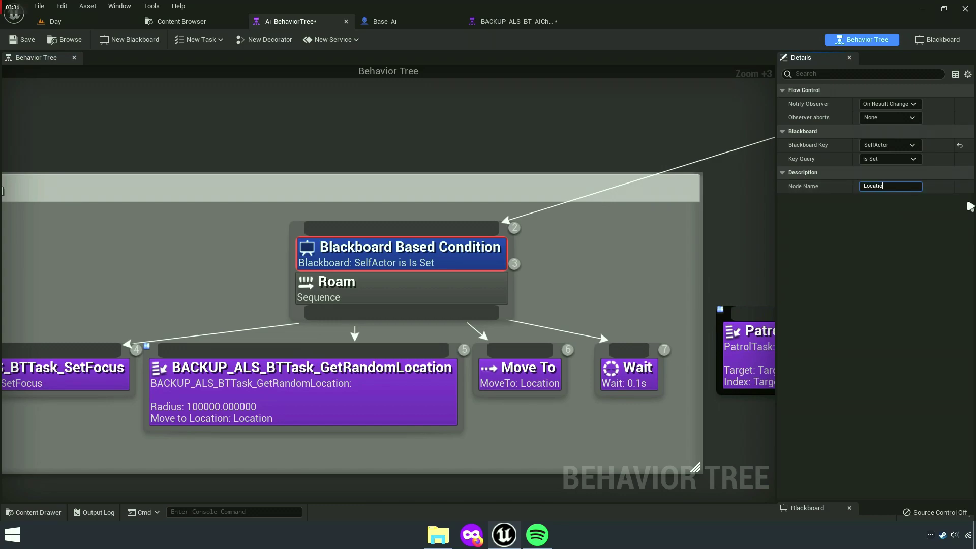
Name the decorator Location and make it abort its own branch.
text(n)
key(Return)
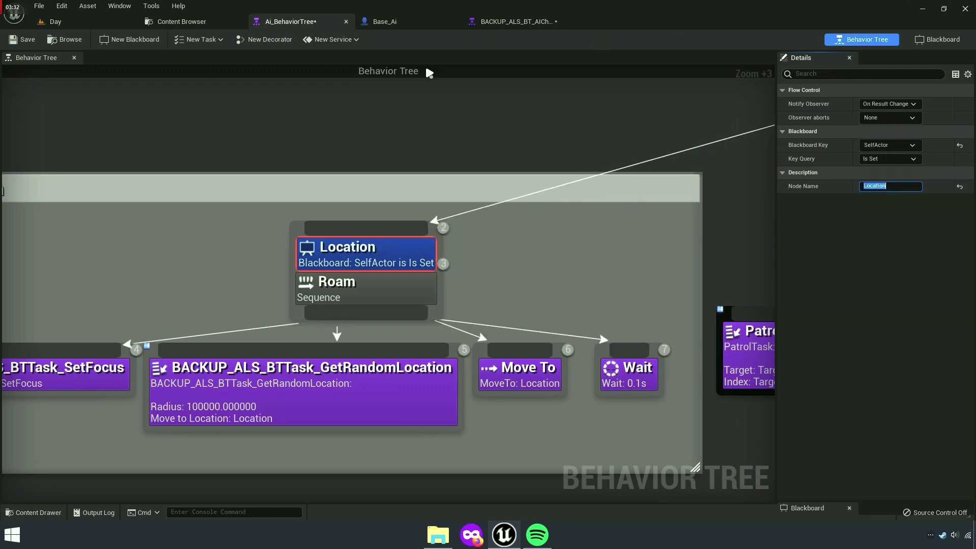
click(381, 298)
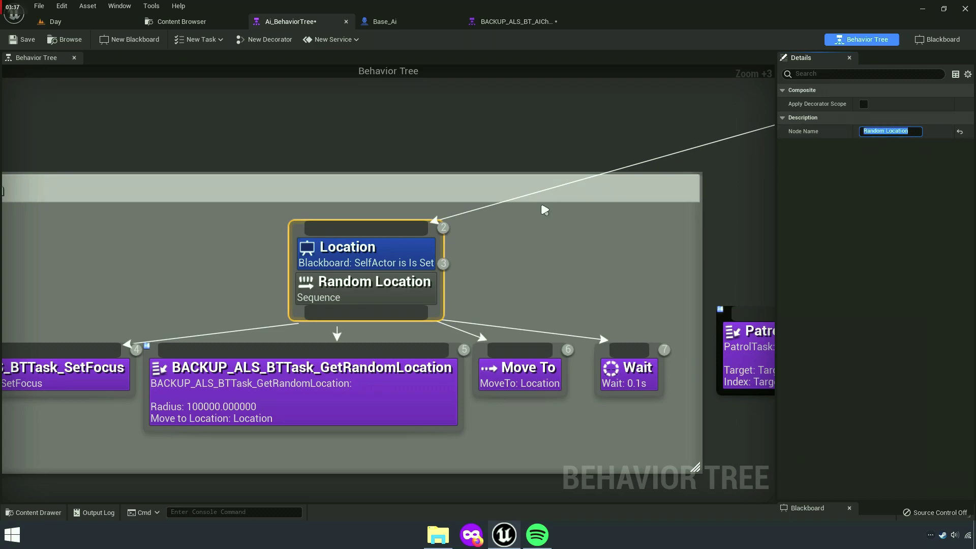
click(360, 267)
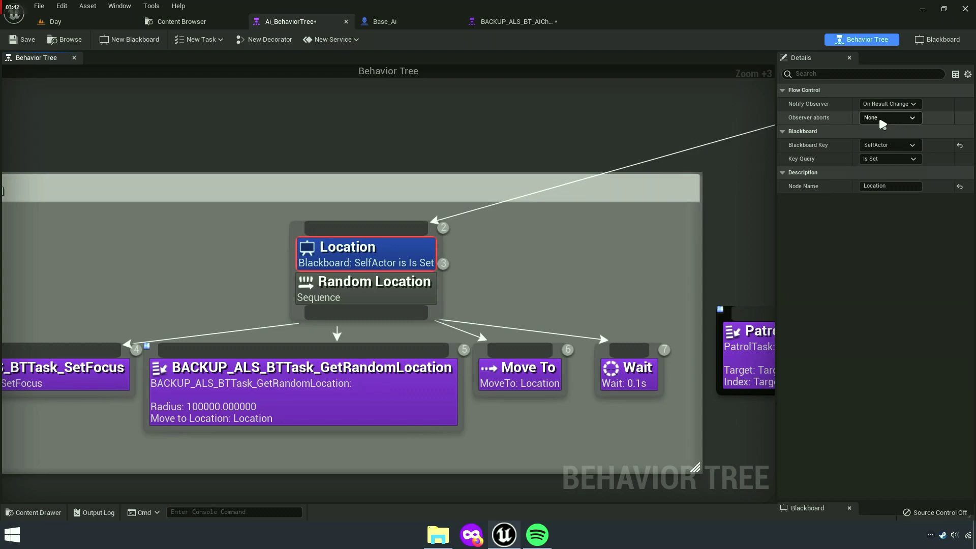
click(884, 144)
Frame the Random Location subtree and nudge its sequence node lower.
scroll(616, 254, down, 4)
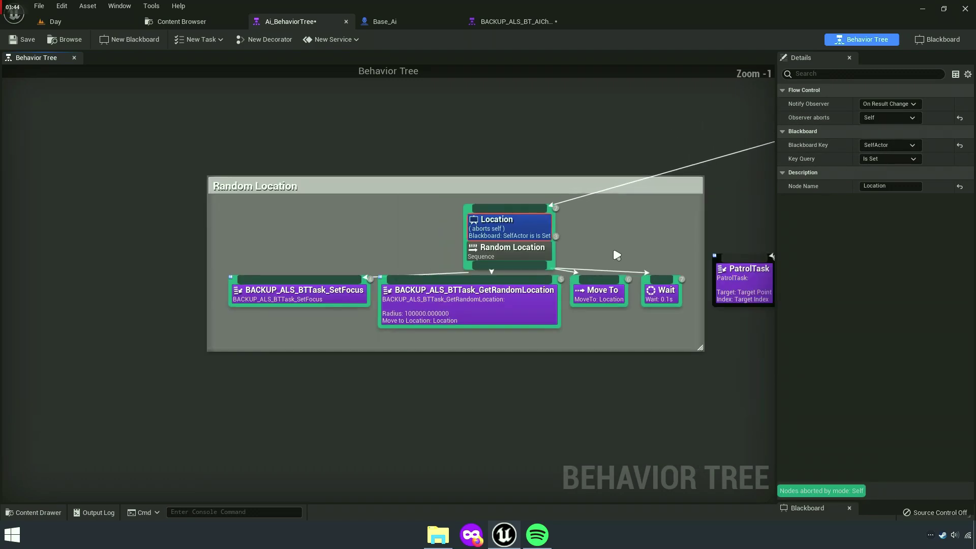
right_drag(435, 271, 558, 299)
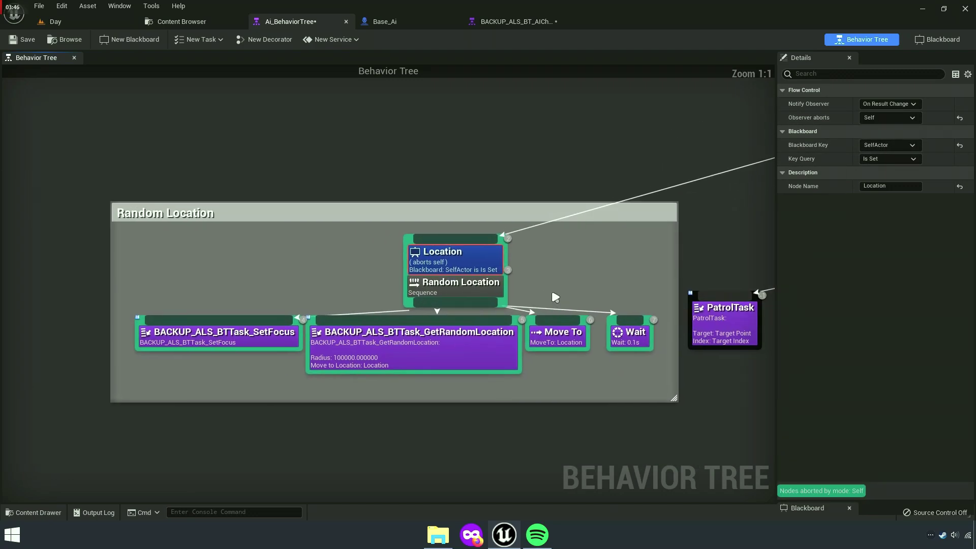
click(476, 281)
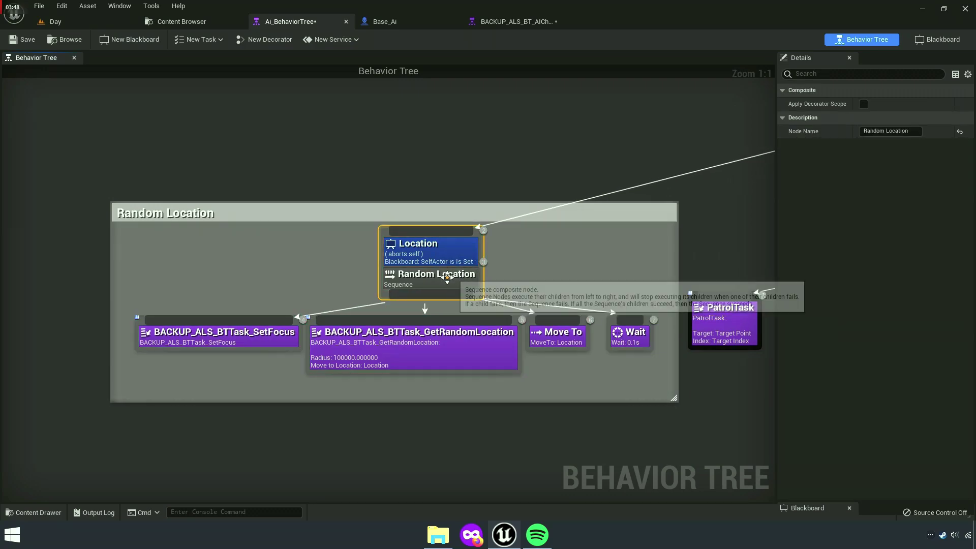
drag(444, 279, 494, 326)
Make the Location decorator check State equals Default, save the tree, and return to Day.
click(450, 261)
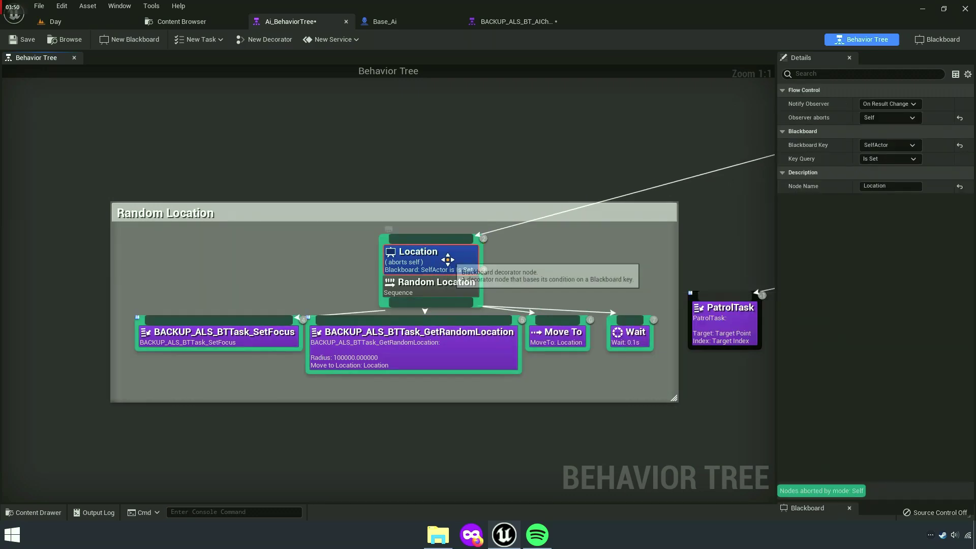
scroll(450, 261, up, 4)
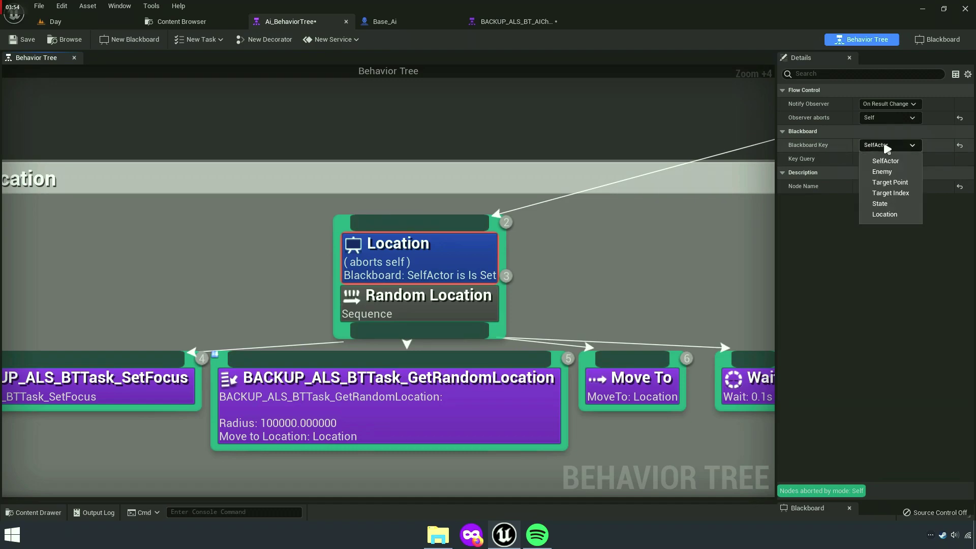
click(897, 209)
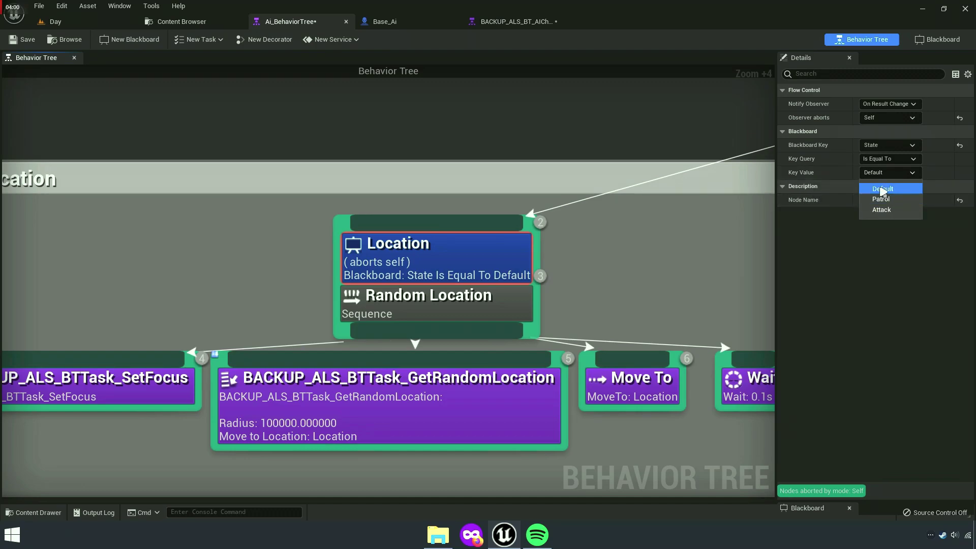
click(24, 45)
click(74, 25)
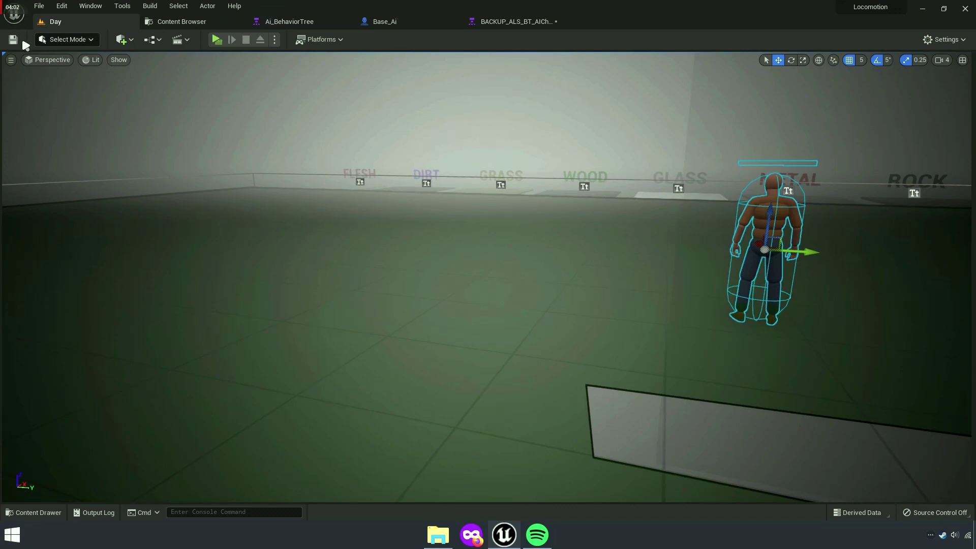
Play-test the level in a standalone game window, then quit the game.
click(217, 39)
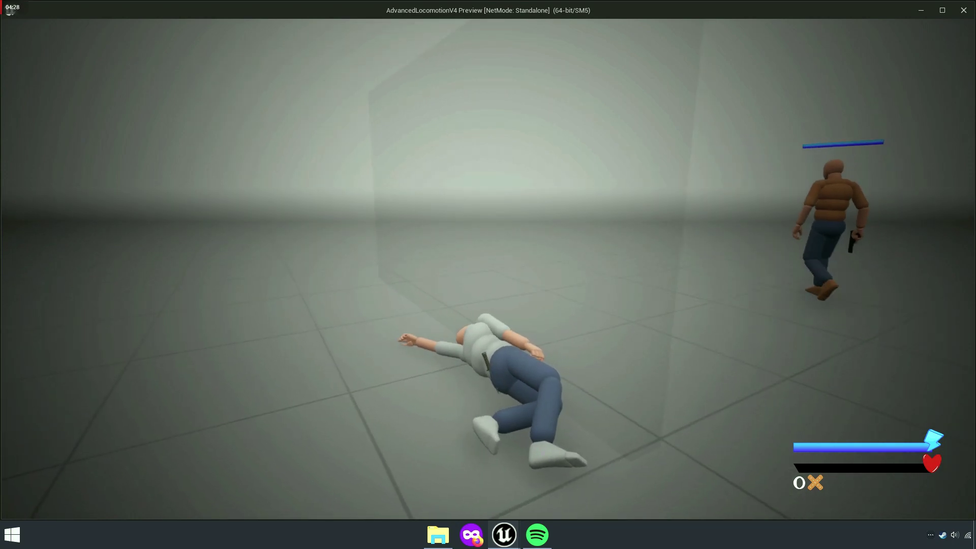
key(Escape)
Break the Location node's link, detaching the Random Location branch from its parent.
click(289, 21)
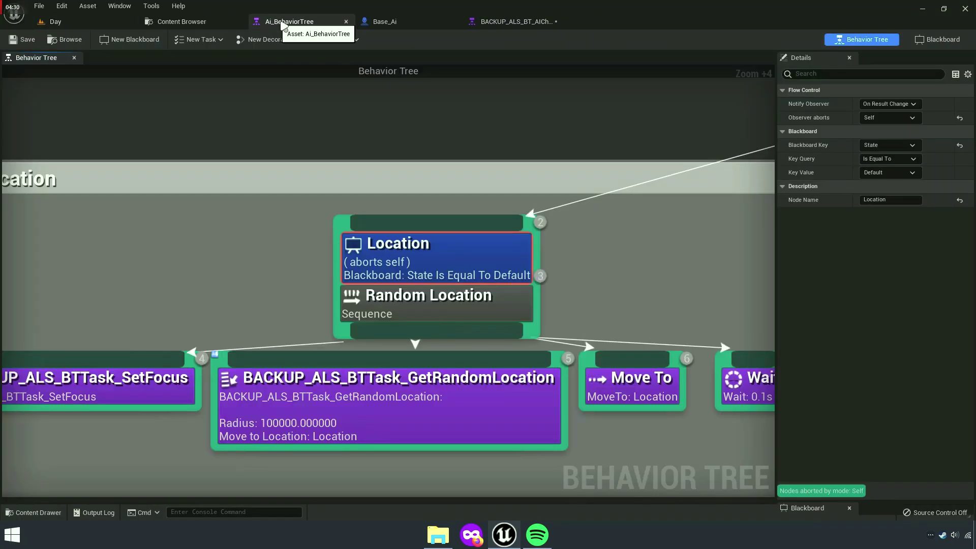
scroll(346, 168, down, 4)
scroll(351, 174, up, 5)
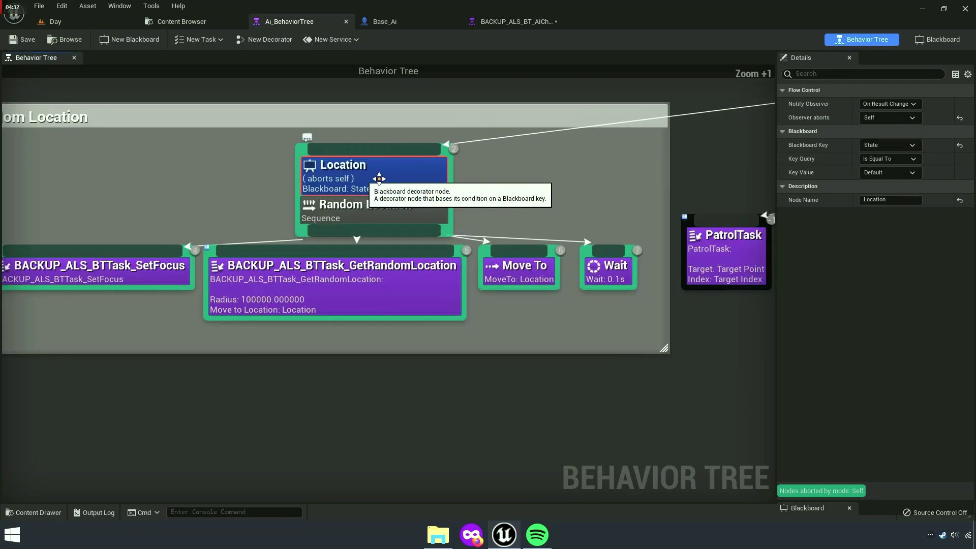
drag(775, 253, 889, 232)
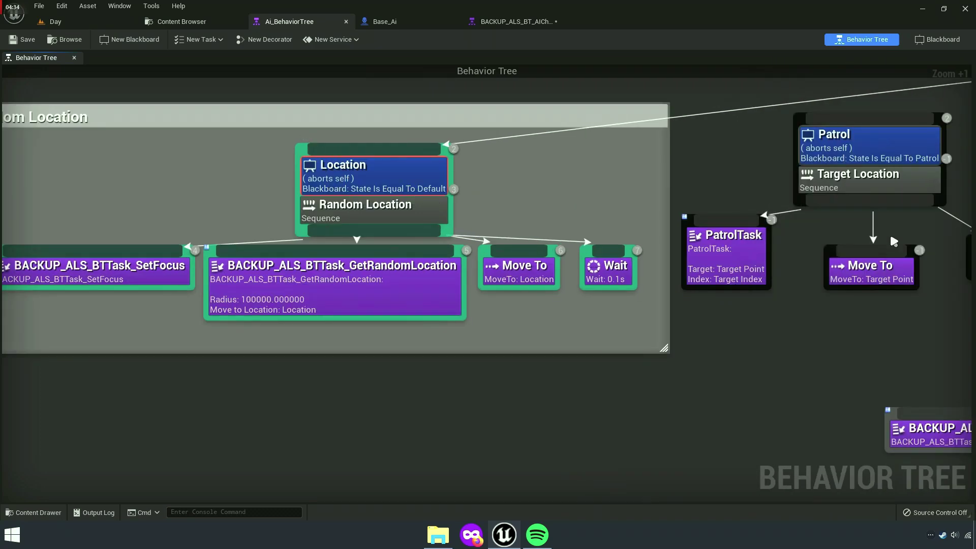
right_drag(890, 232, 861, 267)
scroll(585, 379, down, 3)
scroll(585, 378, up, 1)
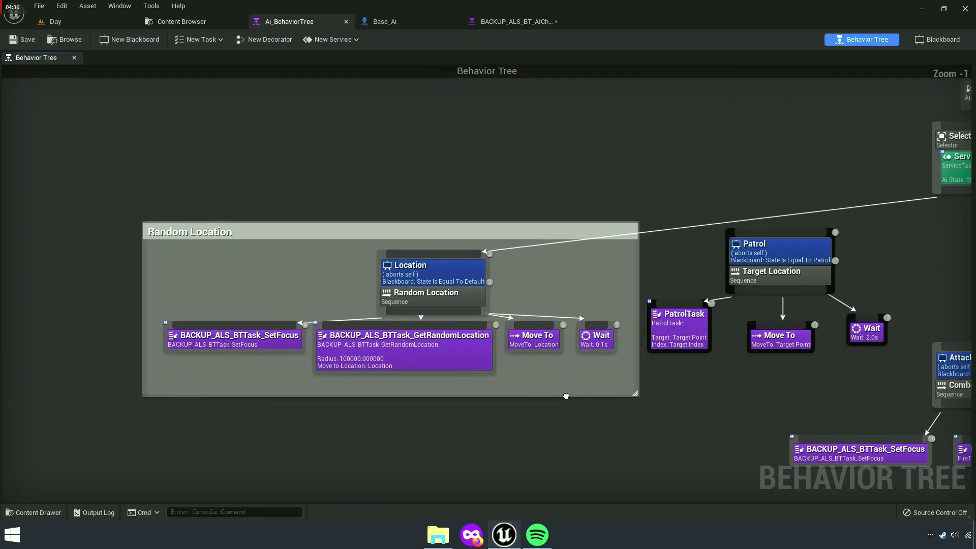
right_drag(567, 399, 336, 383)
right_drag(307, 275, 546, 275)
scroll(360, 250, up, 2)
right_click(360, 239)
click(399, 267)
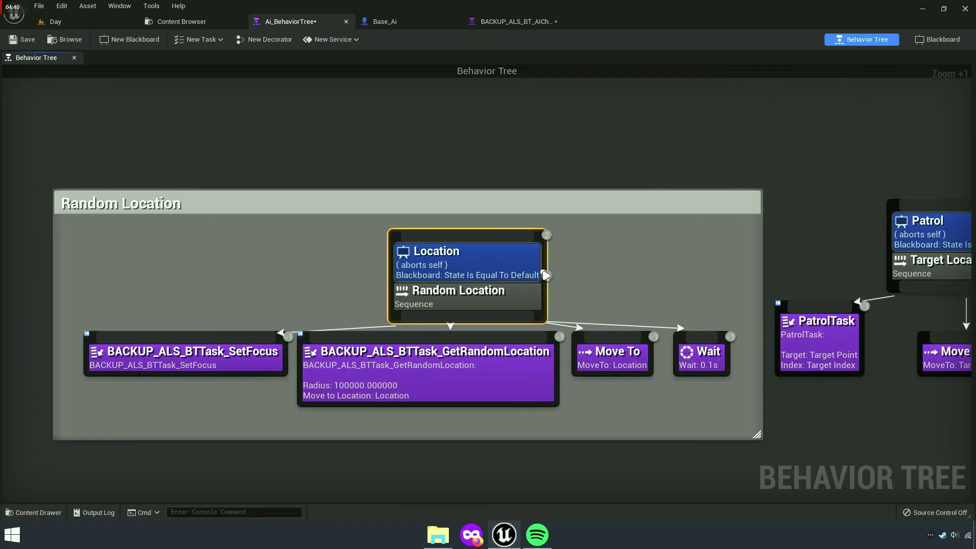
Tint the Random Location comment box purple.
click(297, 225)
click(968, 185)
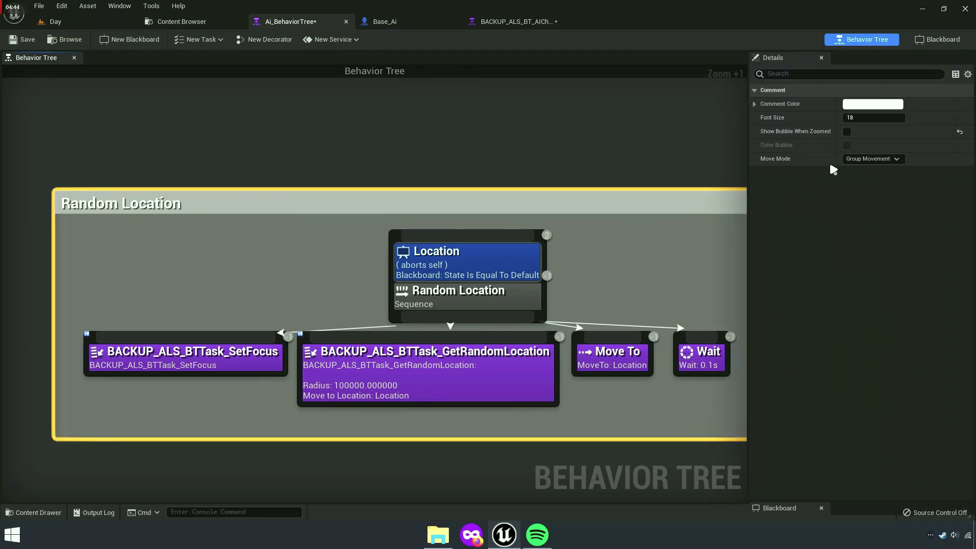
click(889, 106)
drag(831, 118, 807, 87)
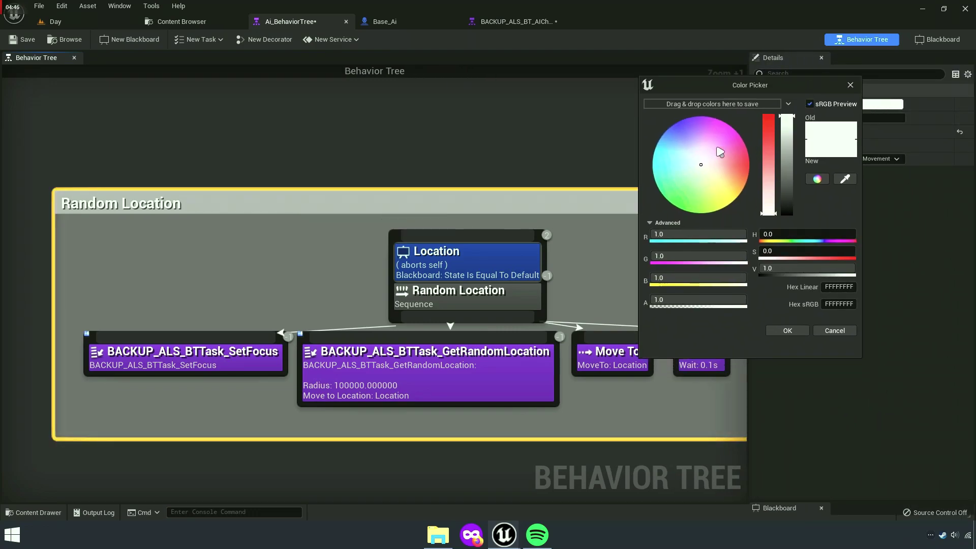
drag(695, 151, 683, 133)
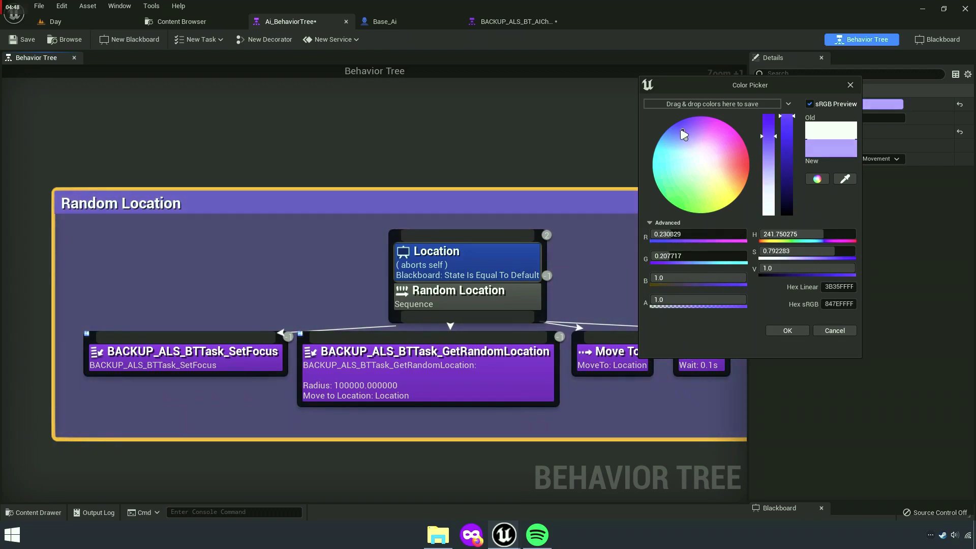
click(788, 332)
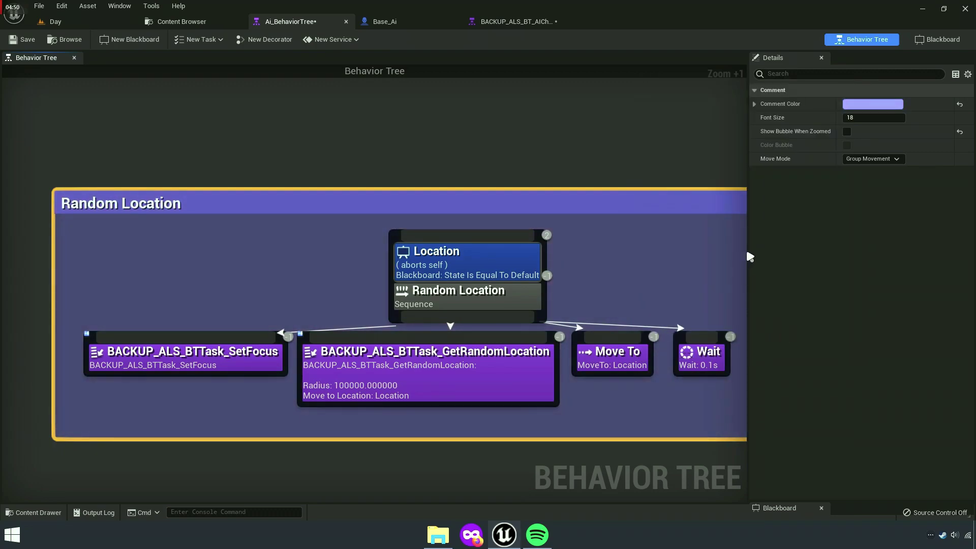
Connect the Selector to the Patrol branch.
scroll(723, 261, down, 4)
drag(654, 228, 636, 231)
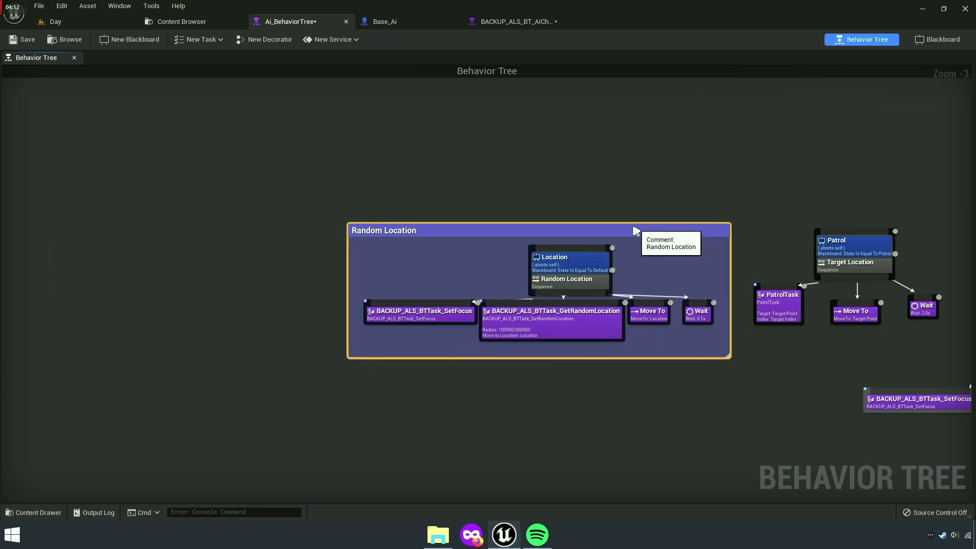
right_drag(869, 249, 559, 249)
scroll(559, 248, up, 3)
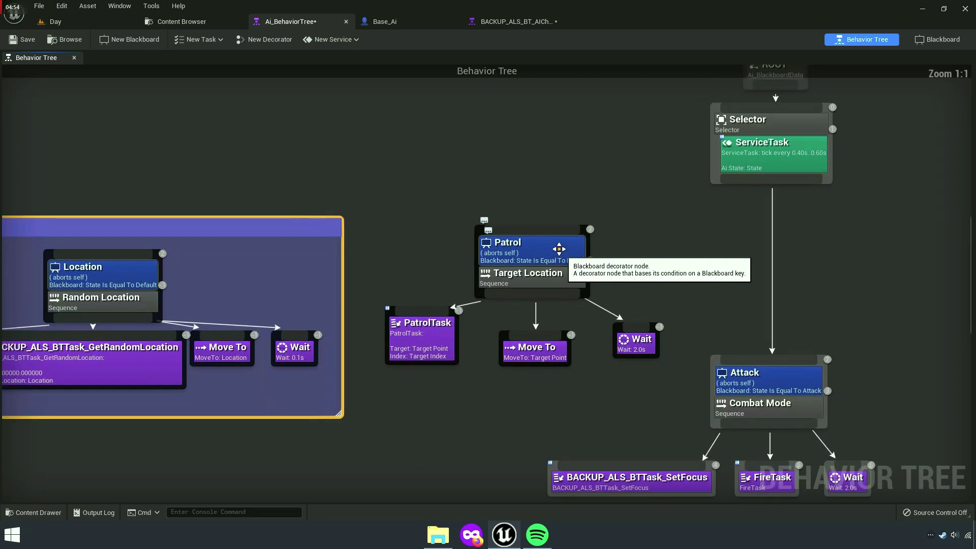
drag(741, 181, 741, 182)
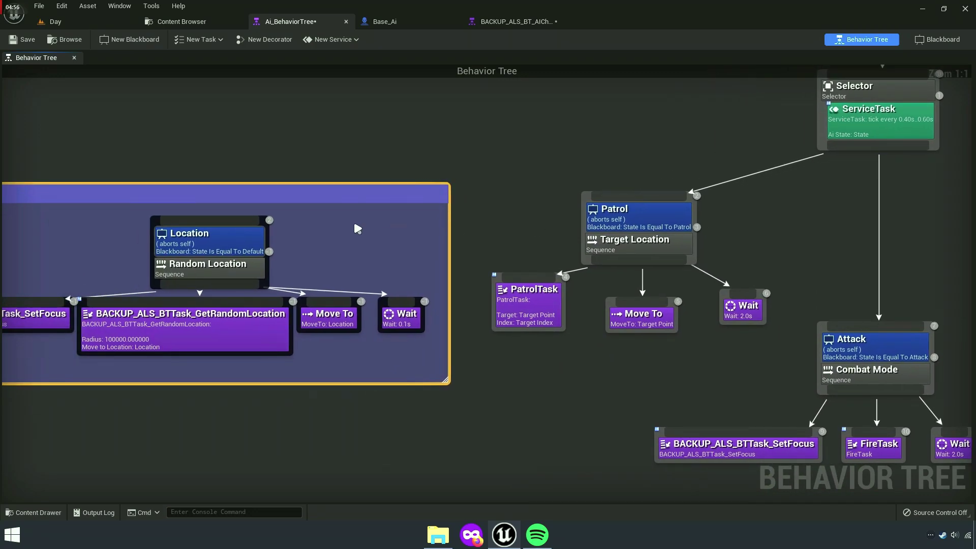
Edit the Random Location comment's title, then reselect the Location decorator.
right_drag(356, 220, 515, 206)
double_click(470, 189)
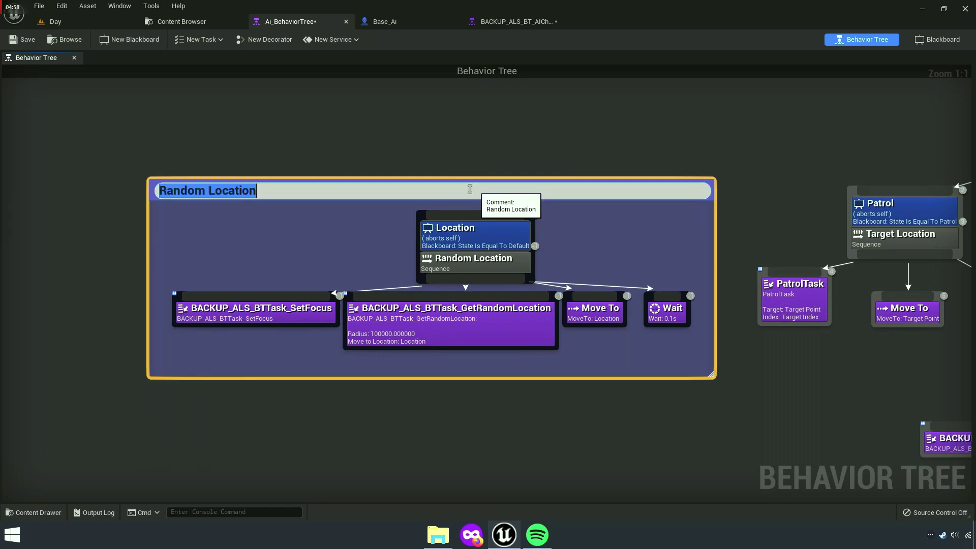
click(359, 168)
drag(219, 207, 219, 207)
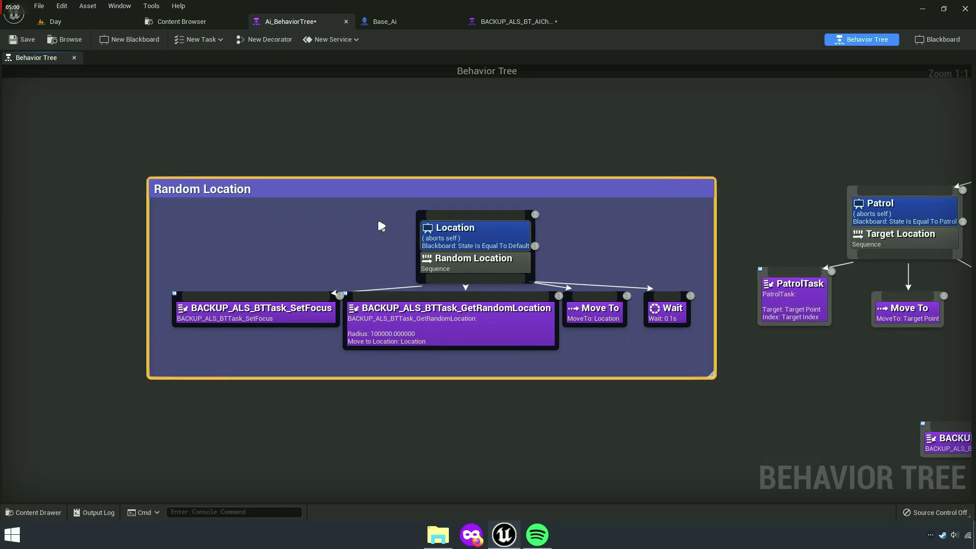
click(436, 223)
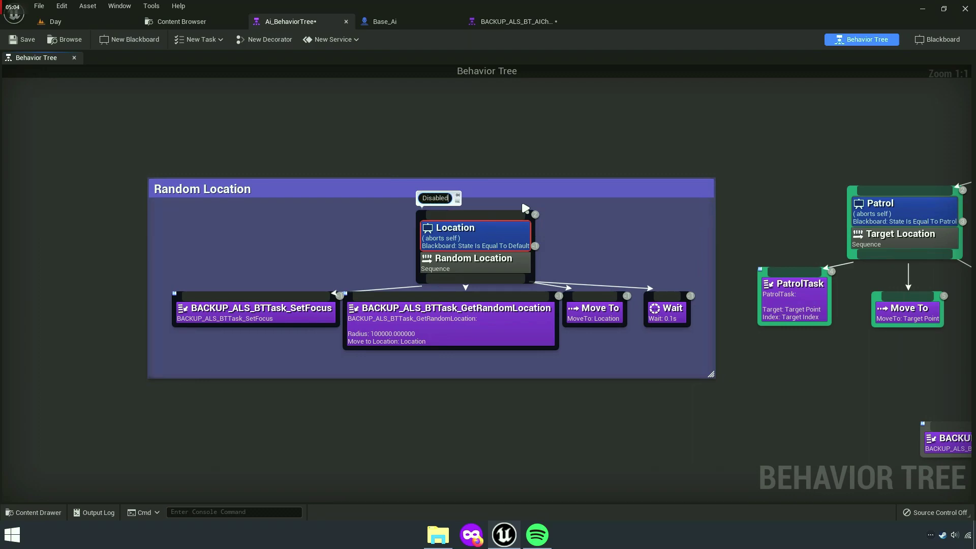
Pan to the Patrol and Attack branches and inspect each branch's decorator.
scroll(464, 141, up, 3)
right_drag(654, 268, 478, 251)
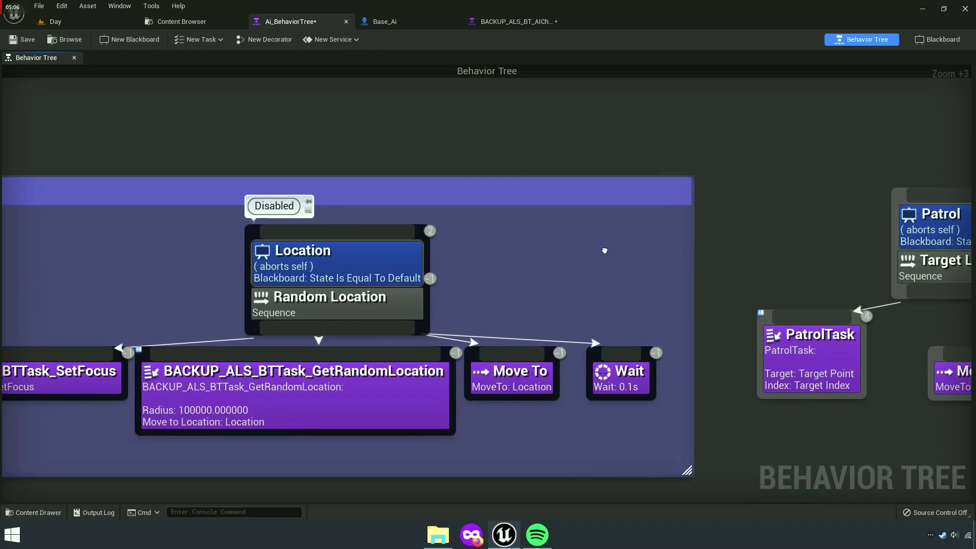
scroll(478, 250, down, 4)
right_drag(645, 220, 305, 211)
scroll(234, 157, up, 4)
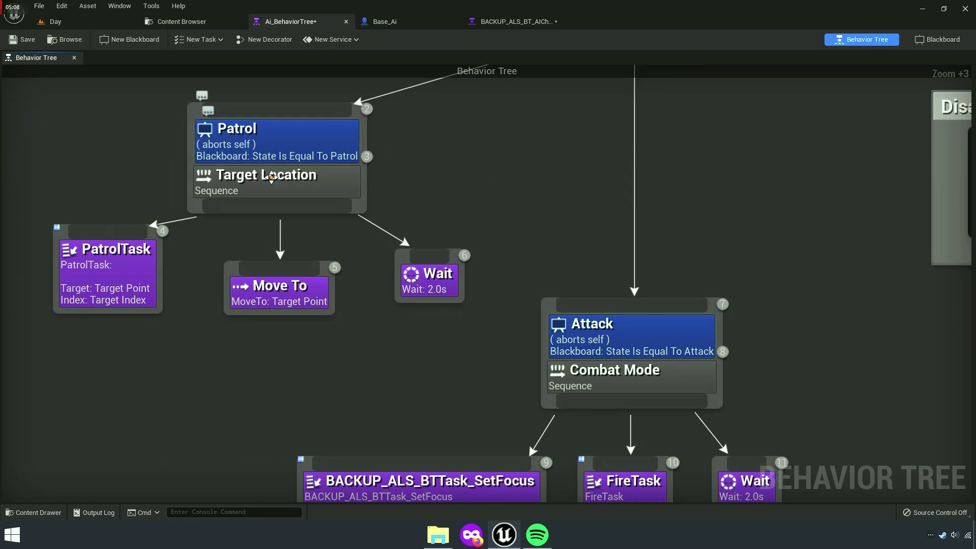
right_drag(487, 180, 461, 179)
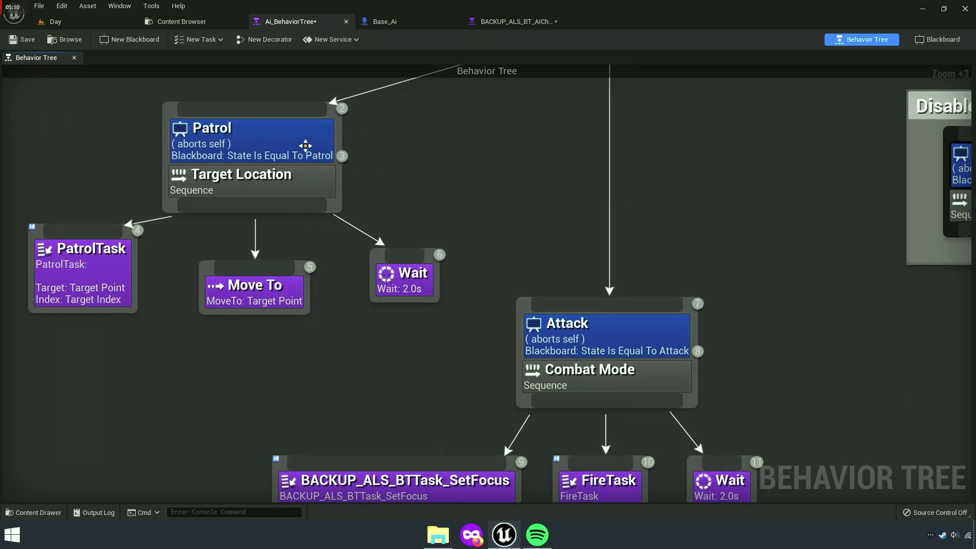
click(305, 146)
right_drag(674, 255, 576, 184)
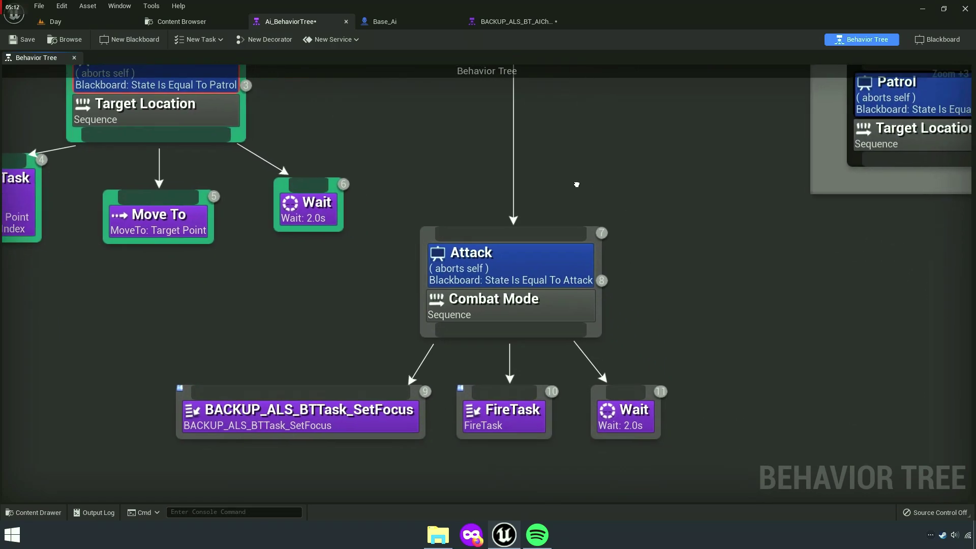
click(532, 264)
right_drag(500, 446, 449, 408)
scroll(465, 446, up, 2)
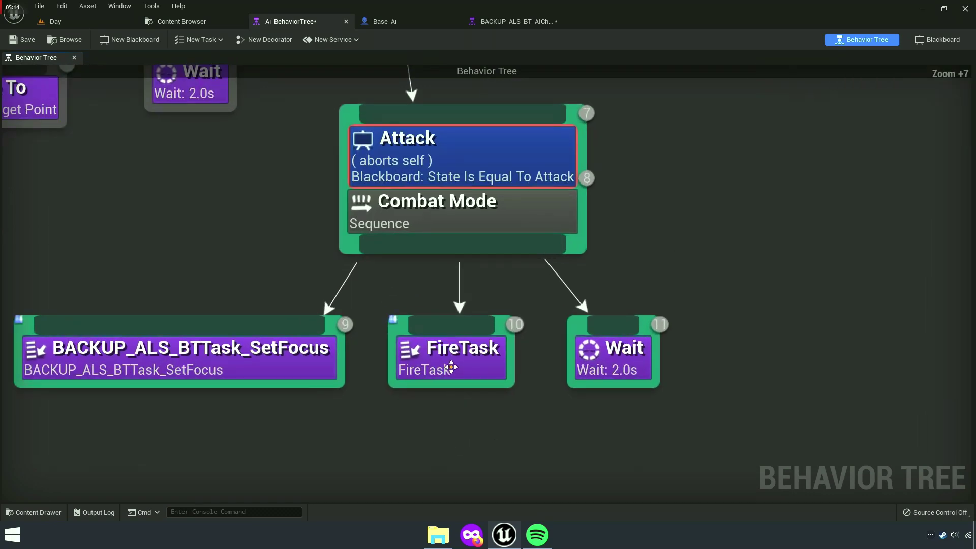
Play-test the level standalone, running the player into the enemy's firing range.
click(120, 23)
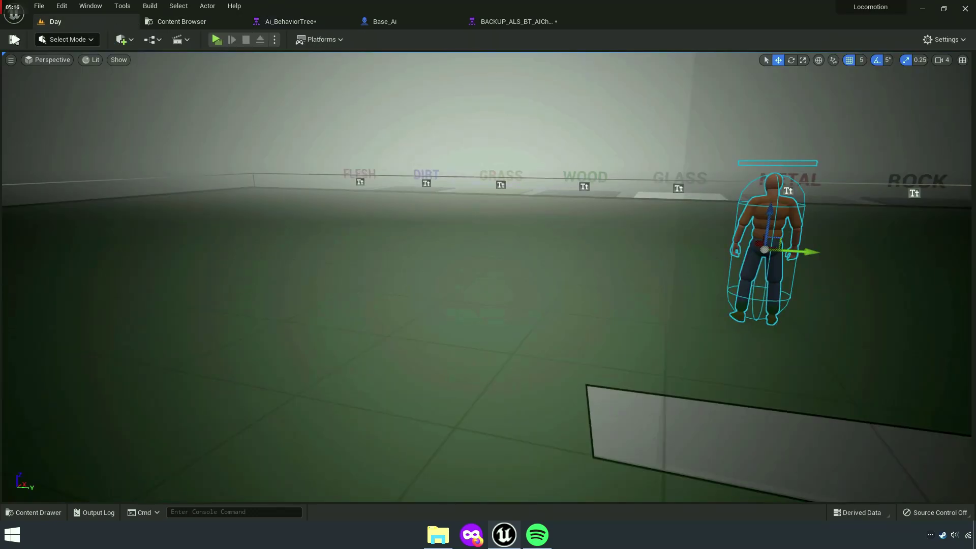
click(214, 38)
key(w)
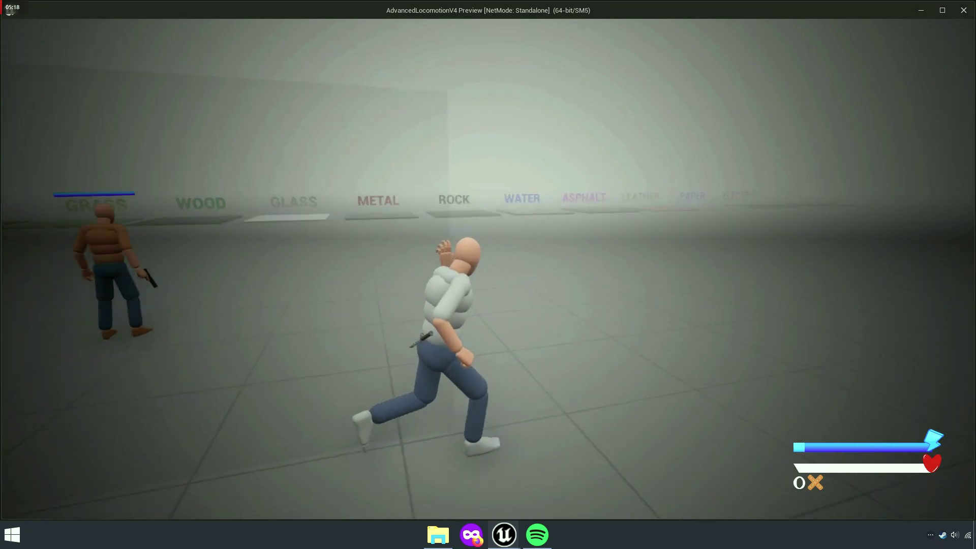
key(w)
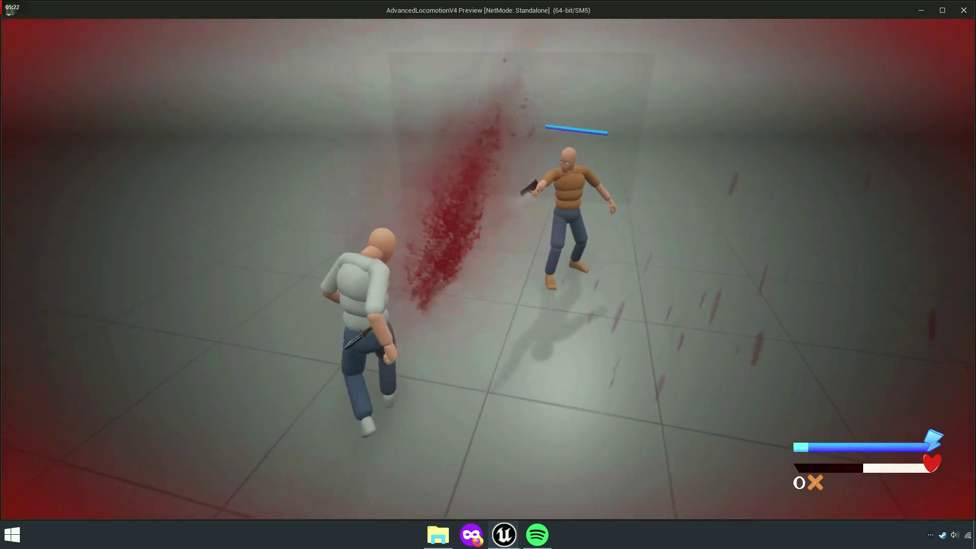
key(Escape)
Unlink FireTask from the Combat Mode sequence, save the tree, and return to Day.
click(306, 28)
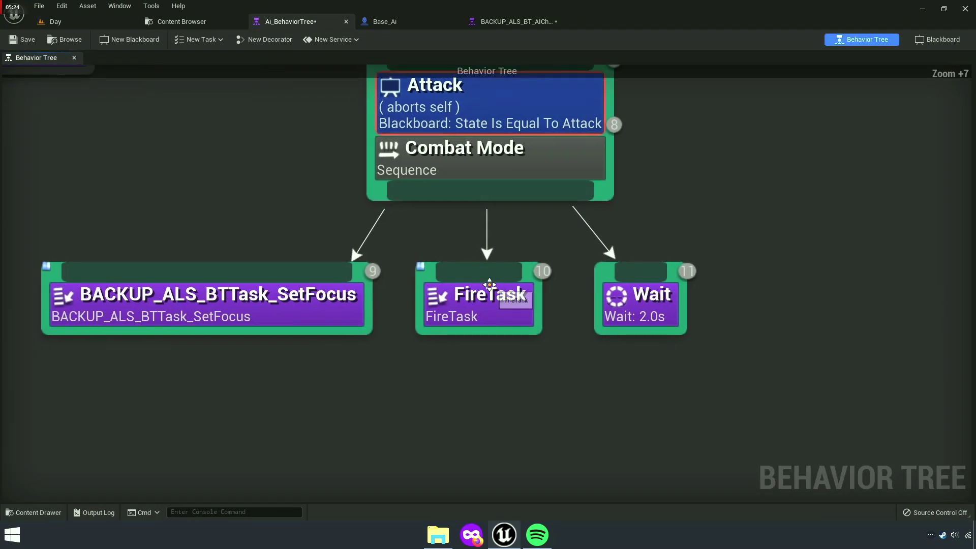
right_click(487, 281)
click(513, 309)
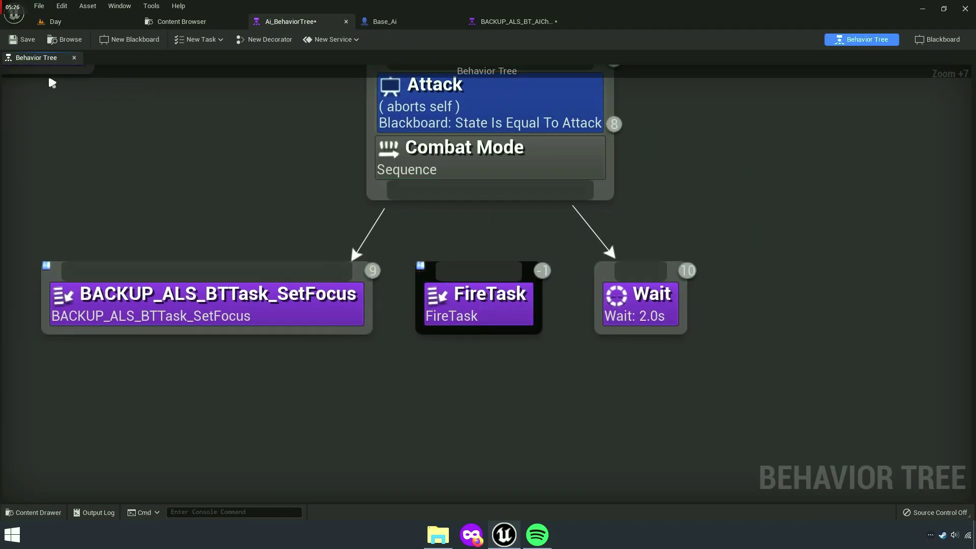
click(23, 39)
click(55, 21)
Play-test against the armed enemy, running up to punch and kick it.
click(223, 45)
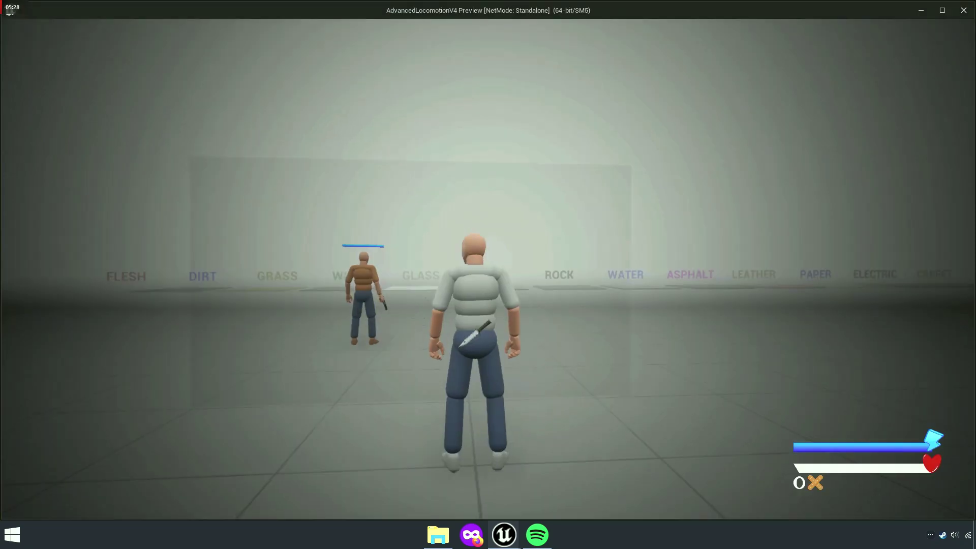
key(w)
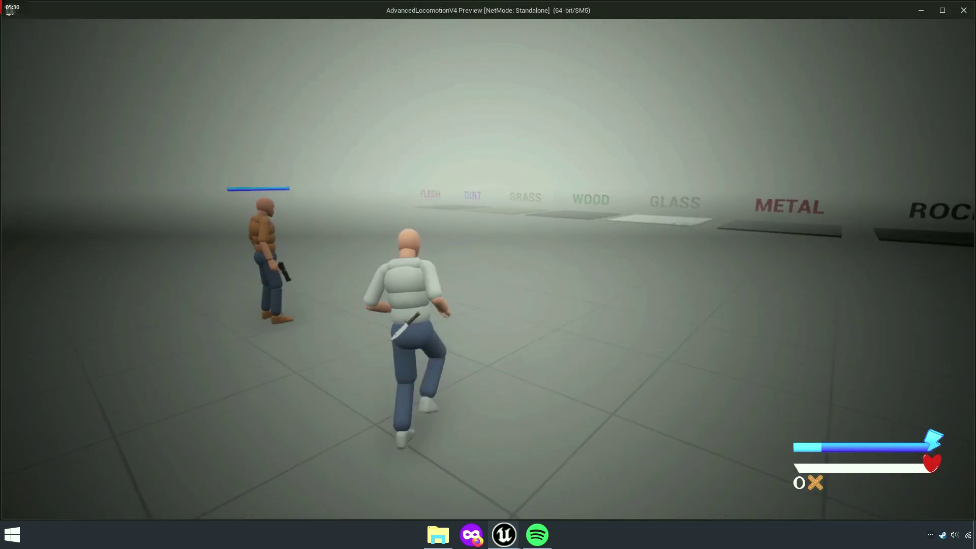
key(w)
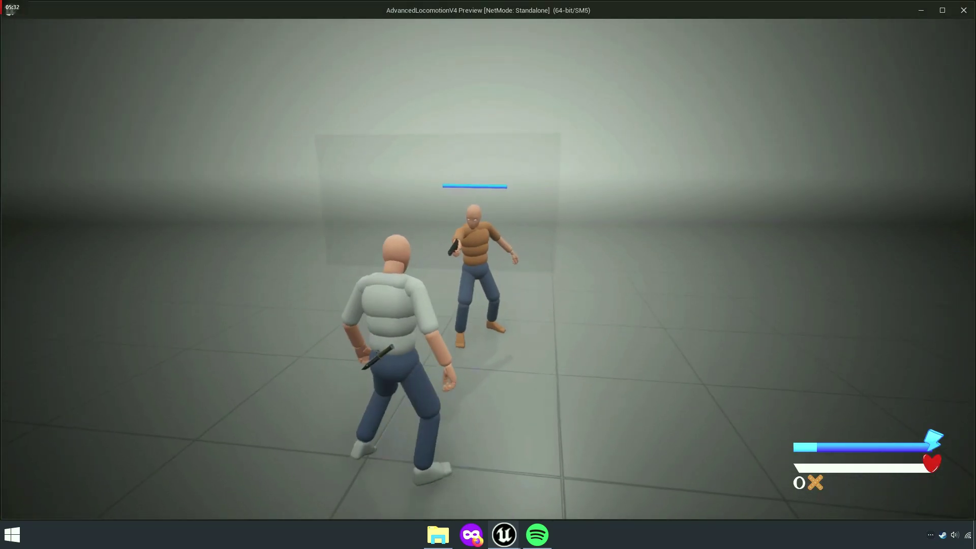
key(w)
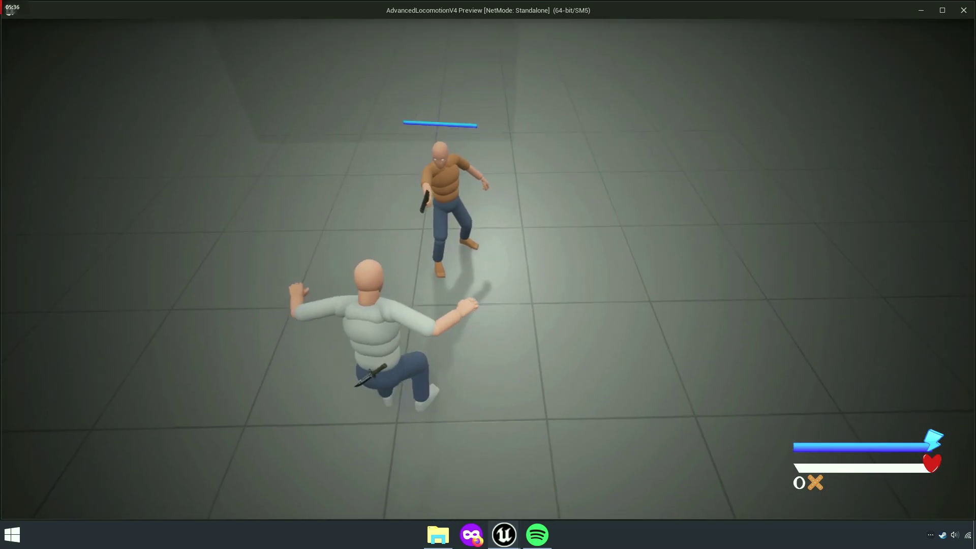
key(w)
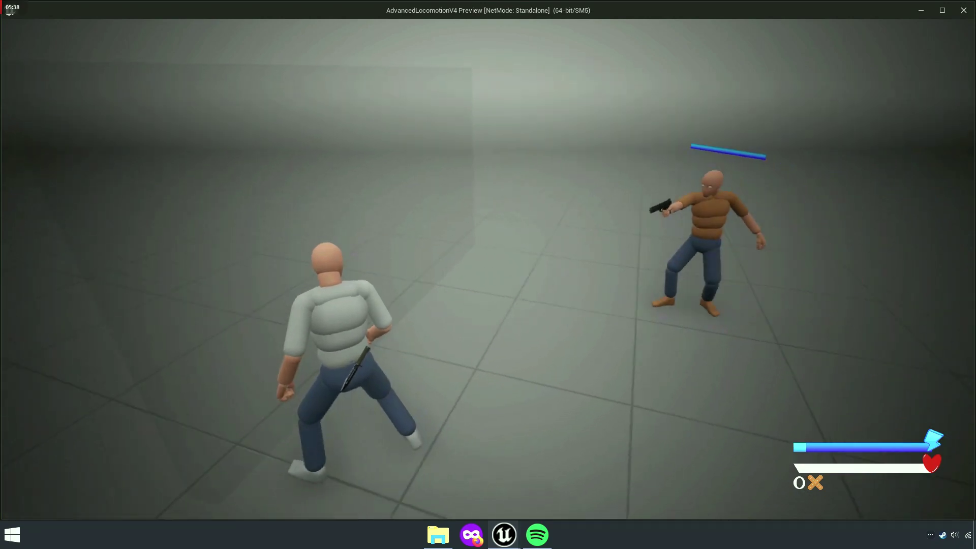
key(w)
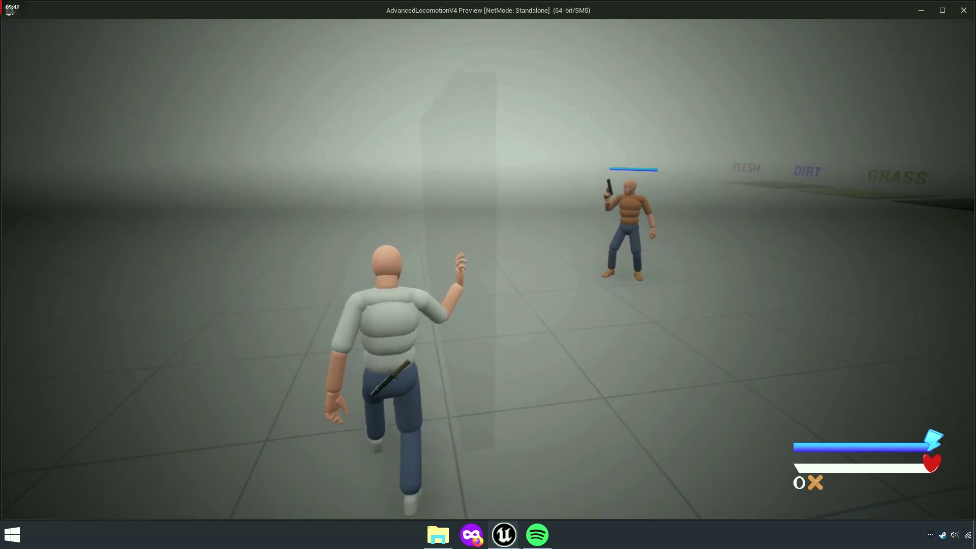
key(w)
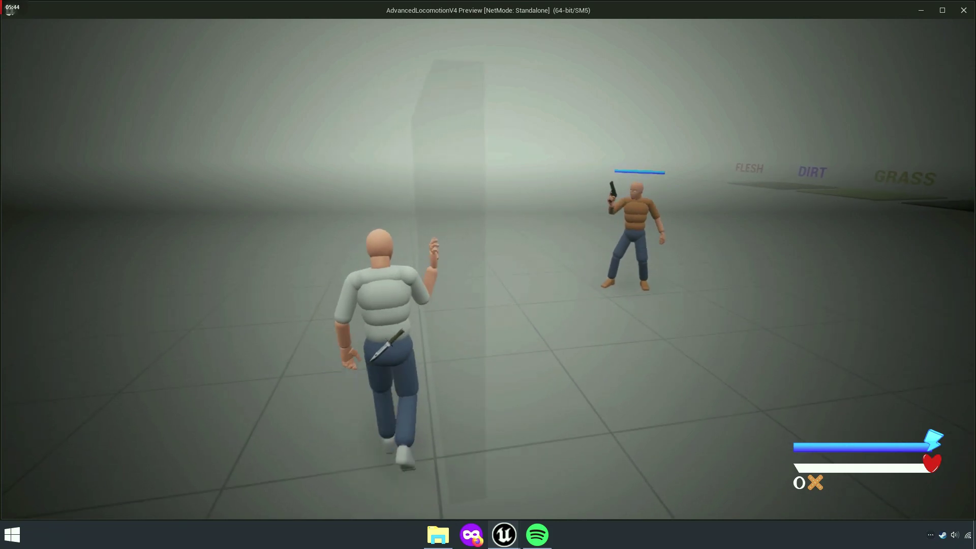
key(w)
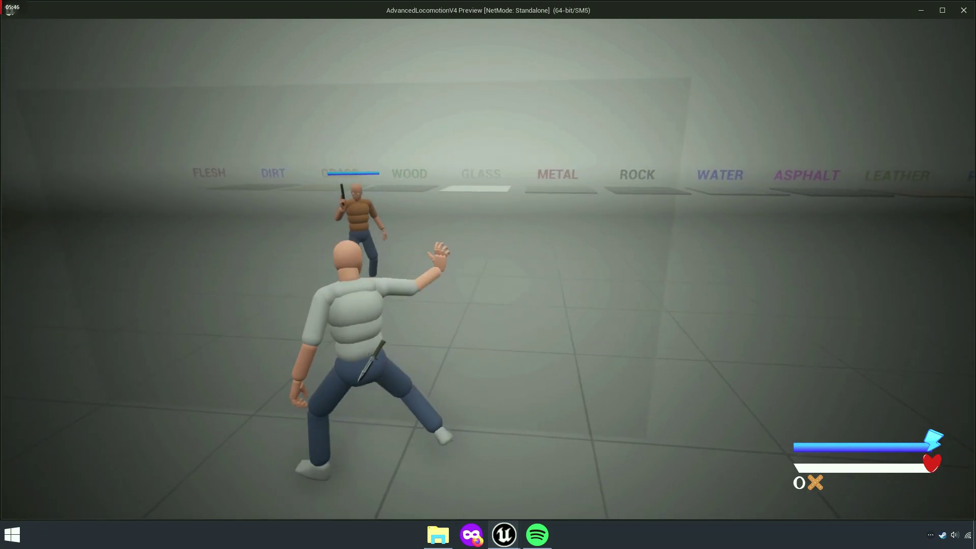
key(w)
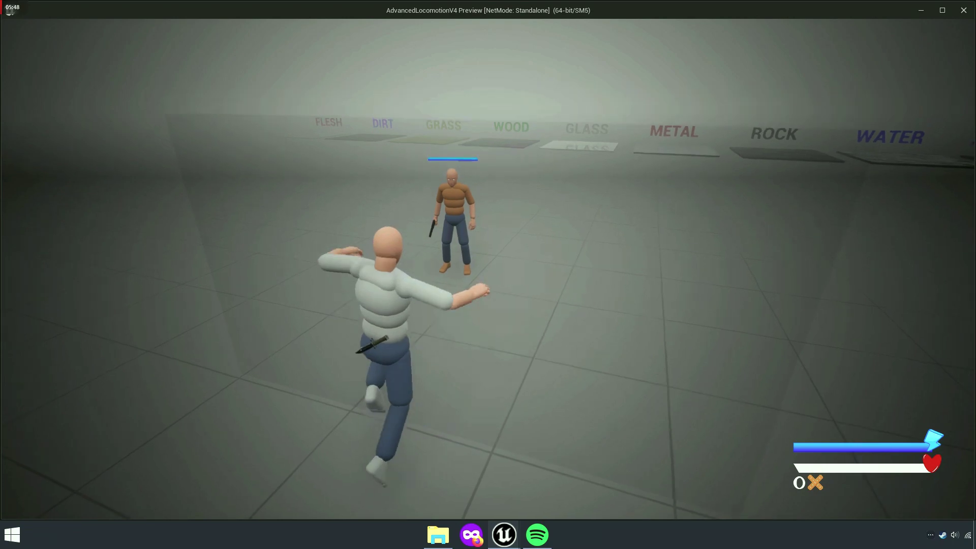
key(w)
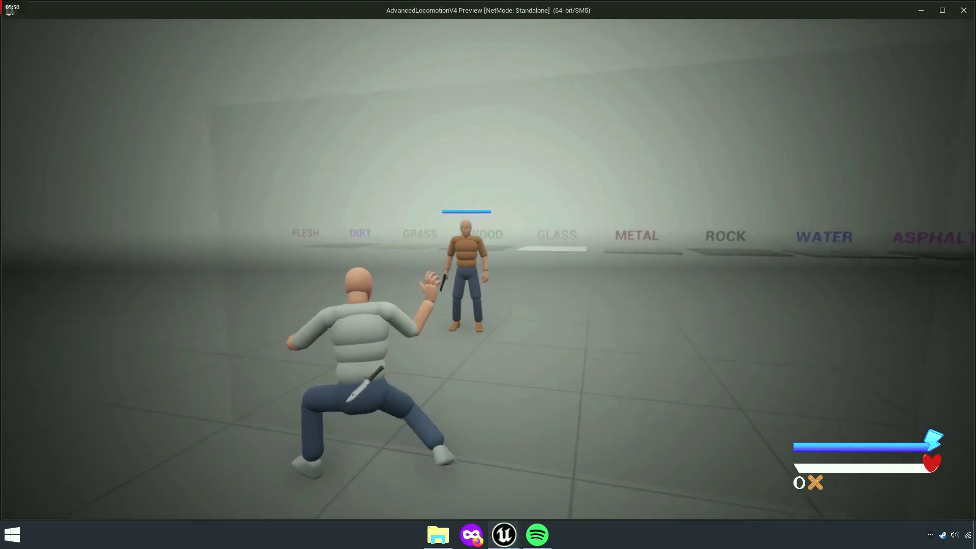
key(w)
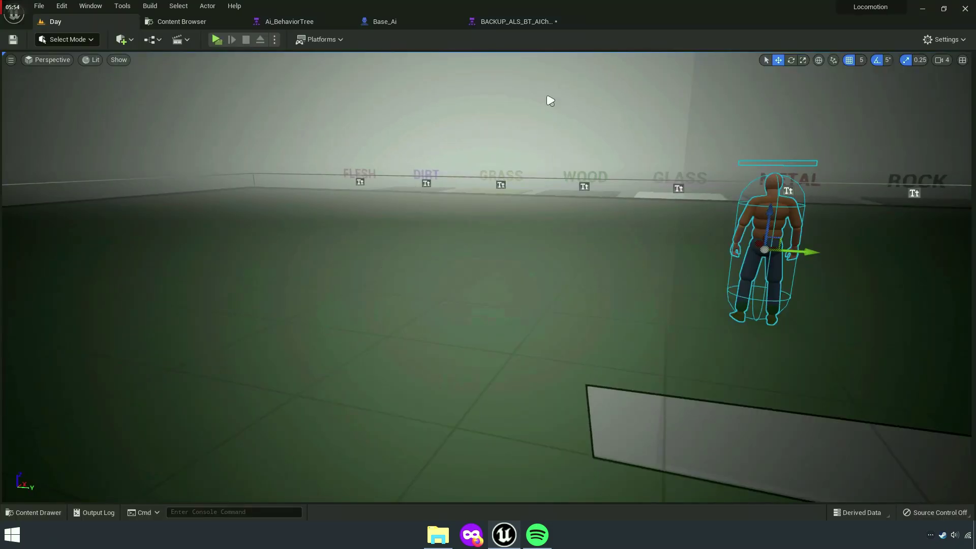
Return to the behavior tree and bring the Patrol branch into view.
click(320, 23)
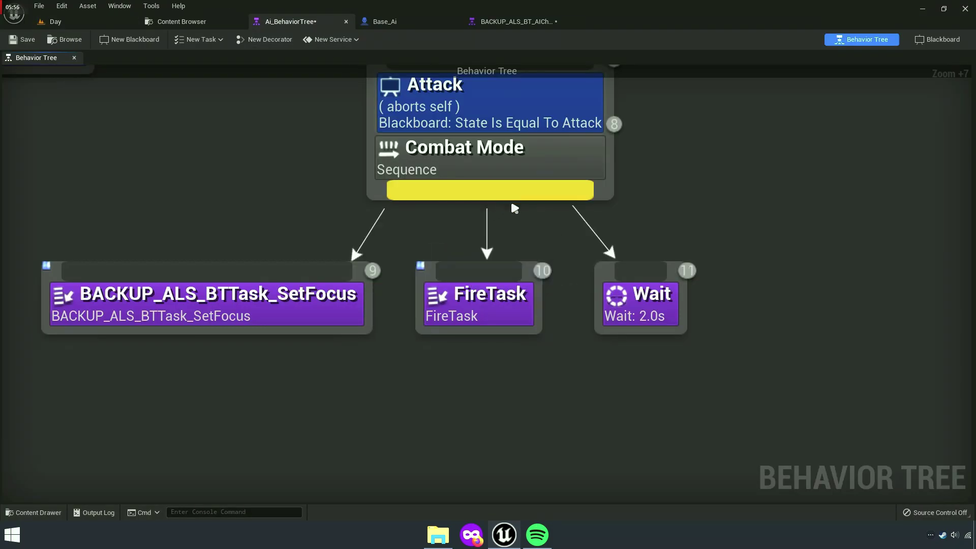
scroll(531, 249, down, 5)
right_drag(250, 106, 403, 267)
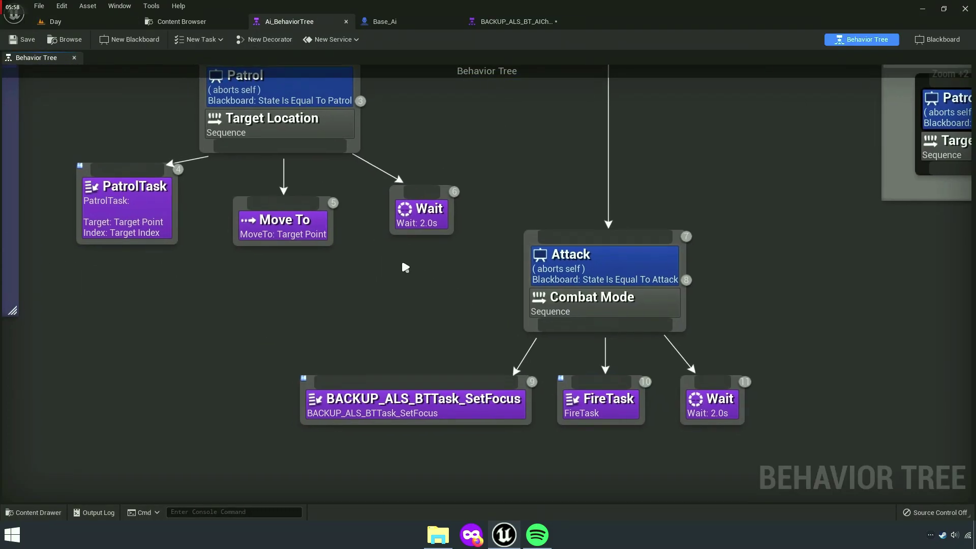
scroll(402, 305, down, 3)
scroll(461, 255, up, 3)
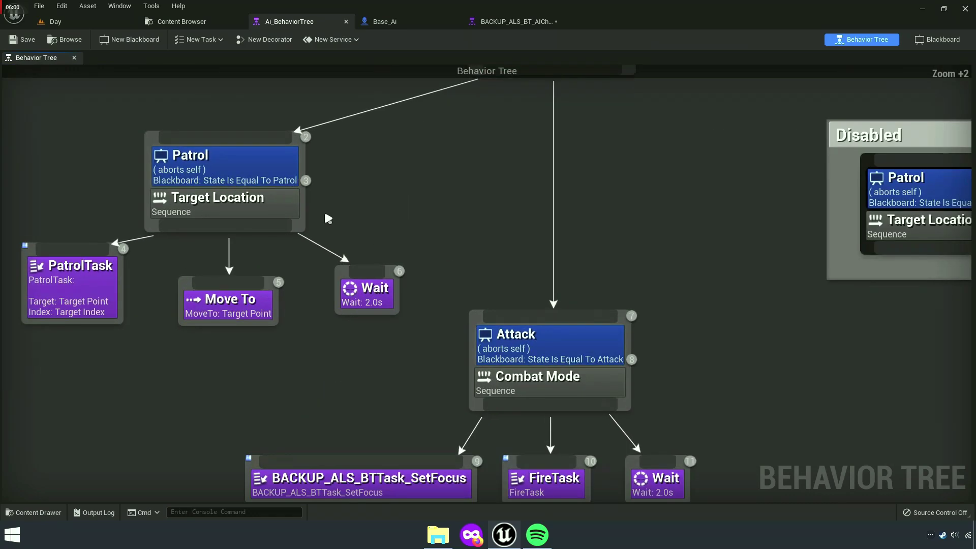
Play-test the Day level again, running the player away from the shooting enemy.
click(97, 26)
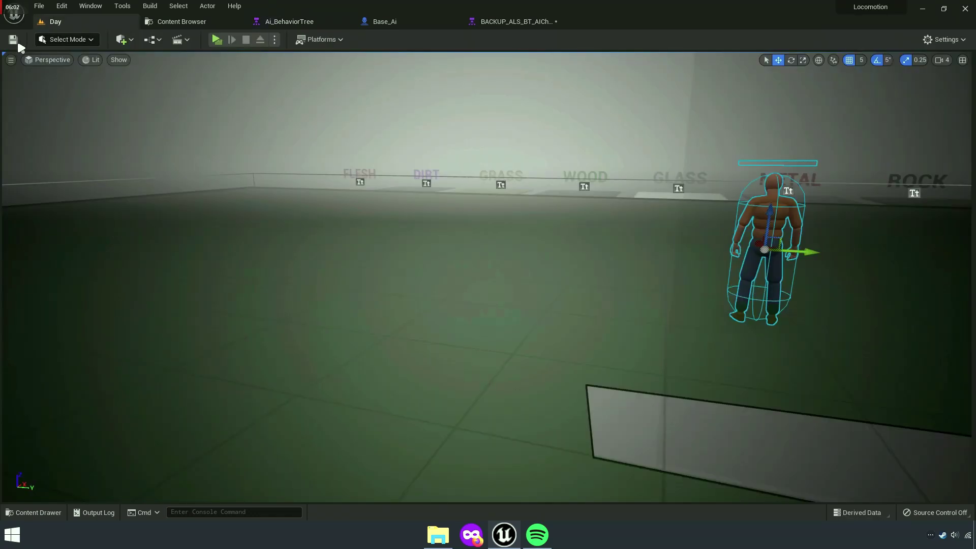
click(218, 39)
key(w)
key(w)
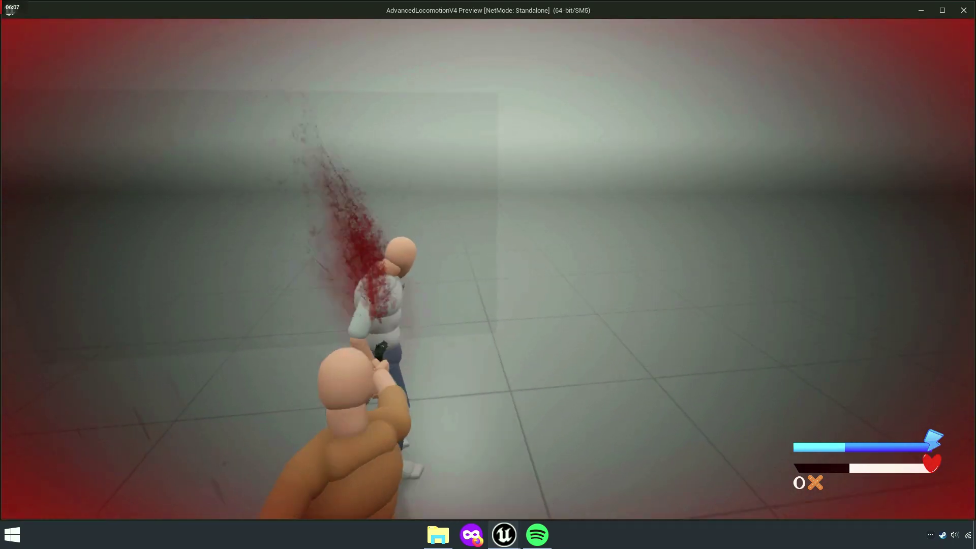
key(w)
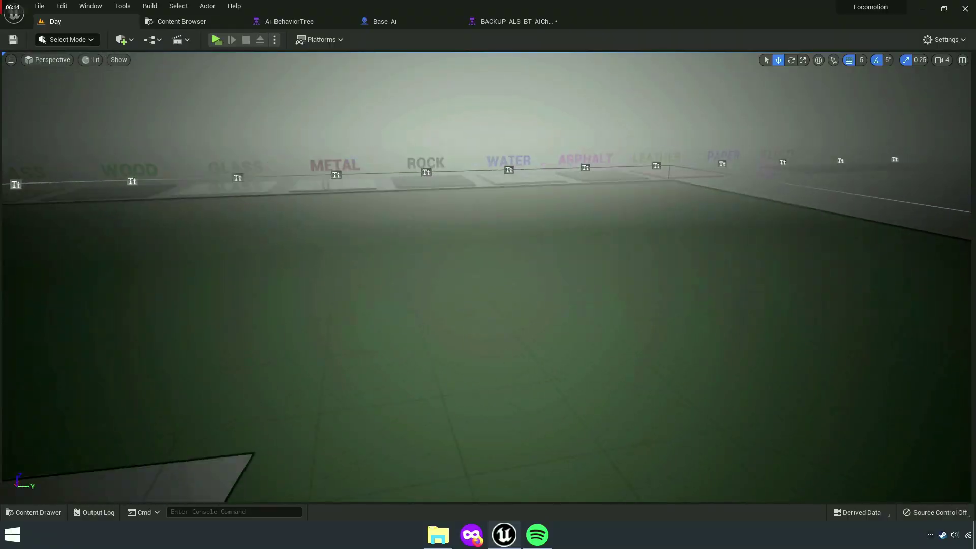
Place a Target Point via Quick Add ('target') and move one to the floor's far side.
click(125, 39)
text(target)
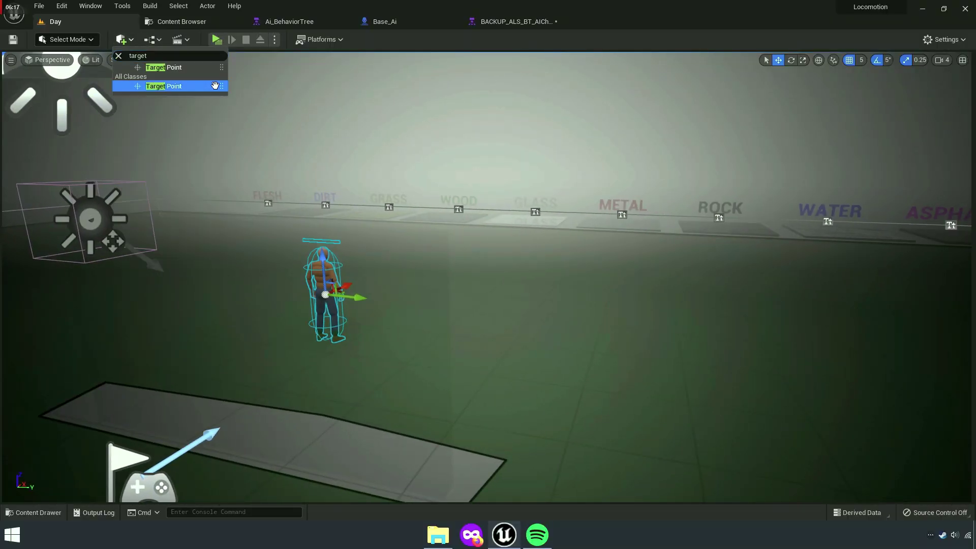
drag(215, 85, 815, 274)
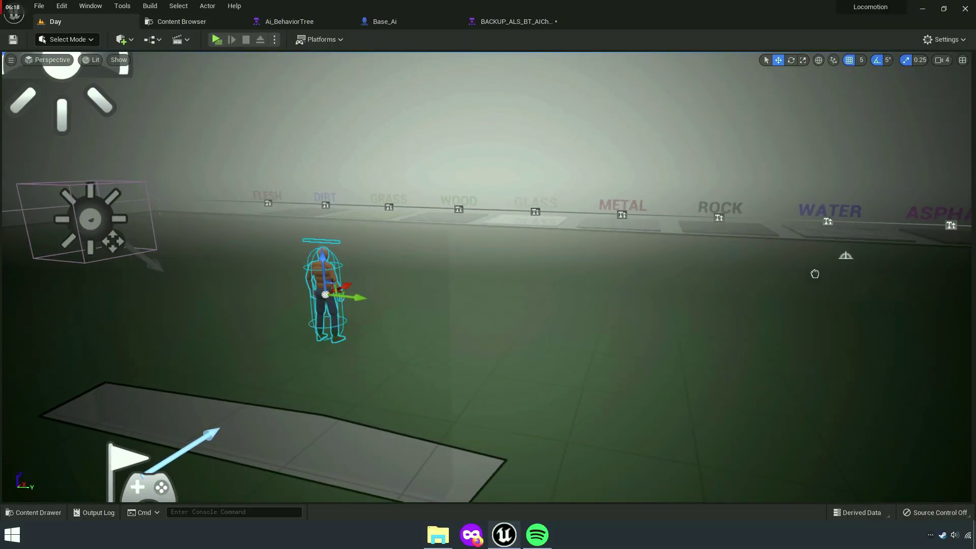
drag(477, 290, 194, 280)
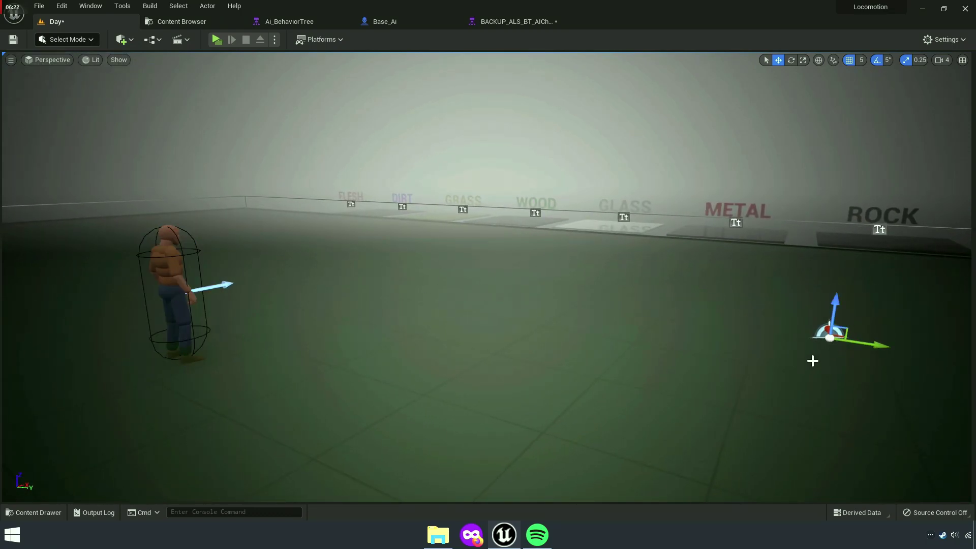
drag(813, 361, 813, 386)
scroll(806, 351, down, 5)
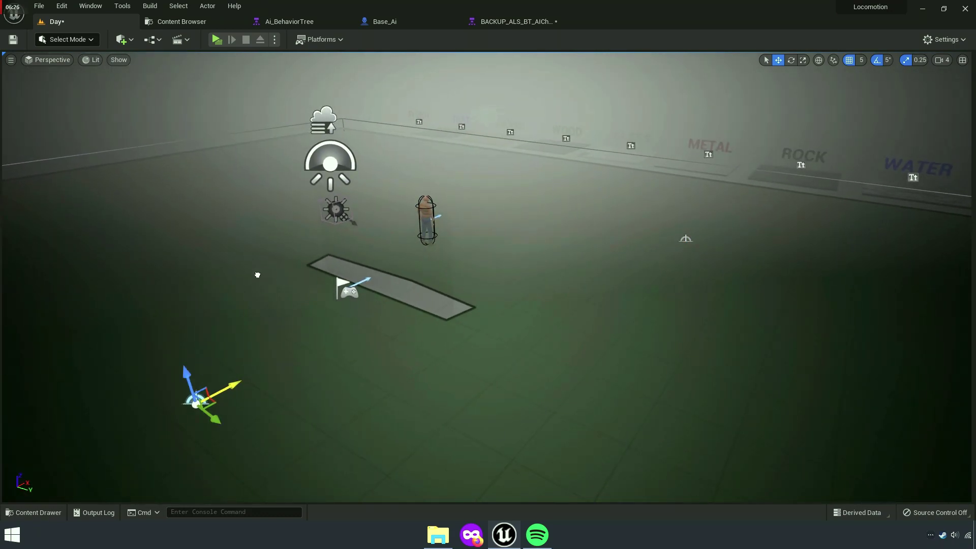
drag(251, 393, 45, 204)
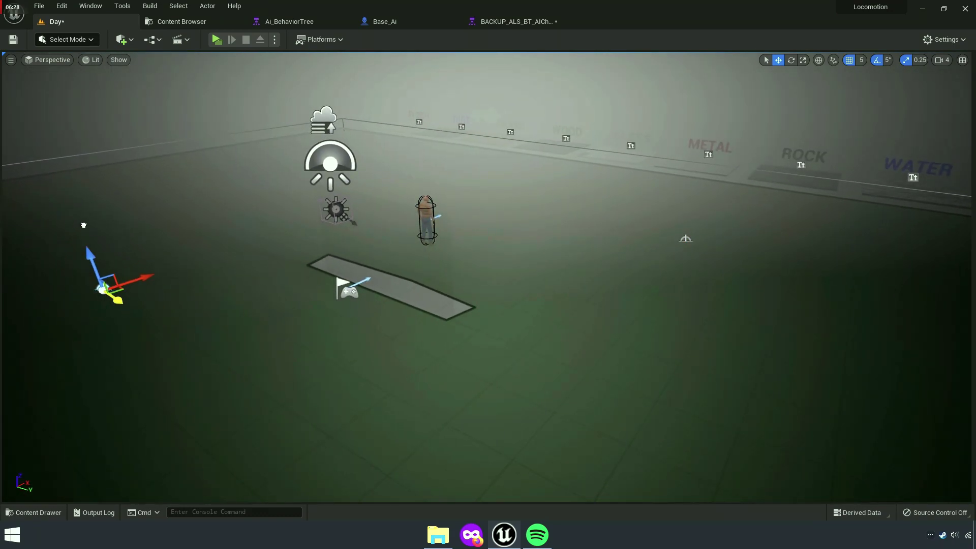
Turn the view back toward the scene and select the Enemy_Pistol character.
drag(180, 288, 100, 293)
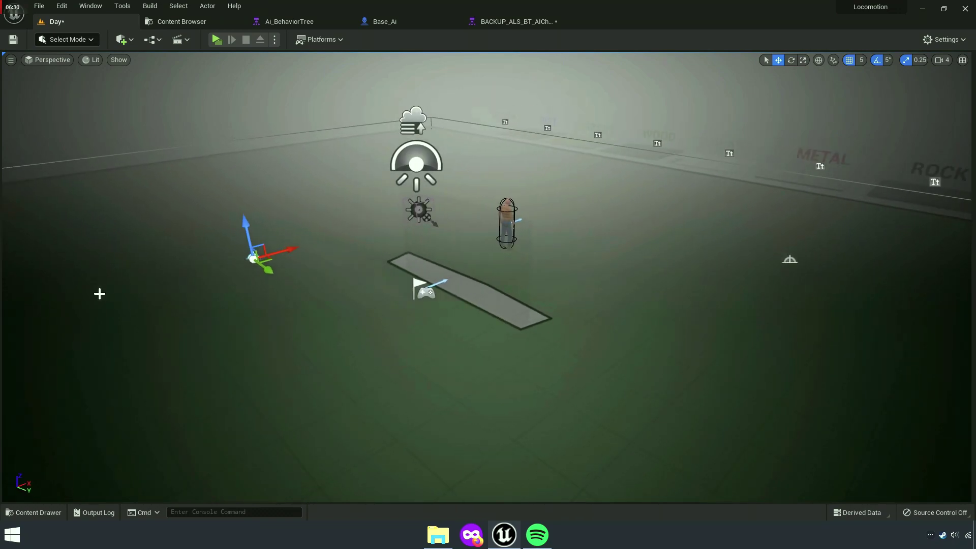
drag(254, 251, 431, 295)
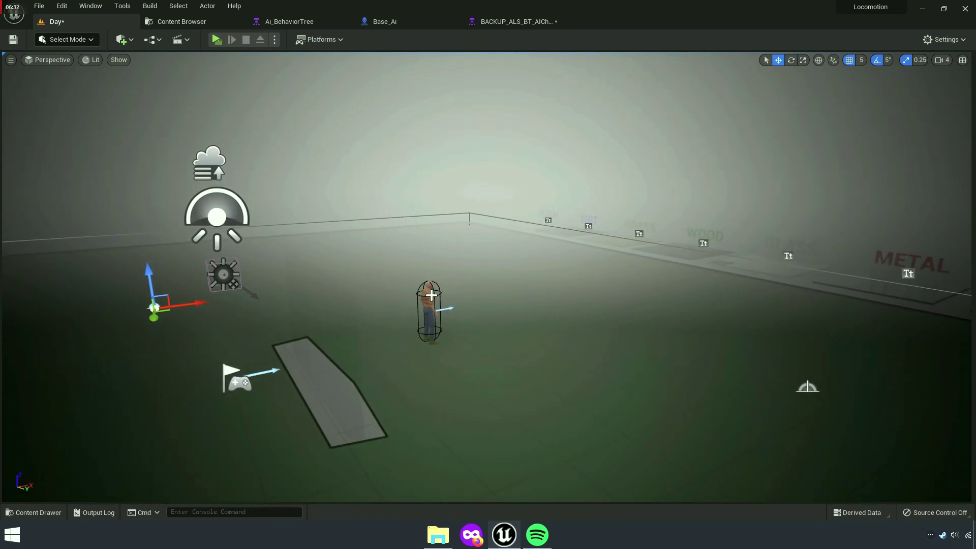
click(969, 239)
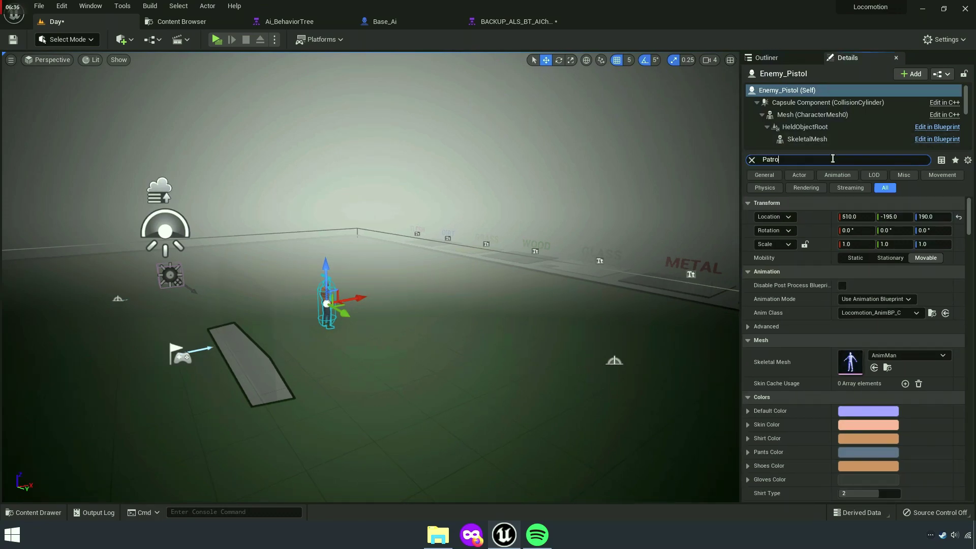
Add a second entry to Enemy_Pistol's Patrol list and briefly play-test it.
text(l)
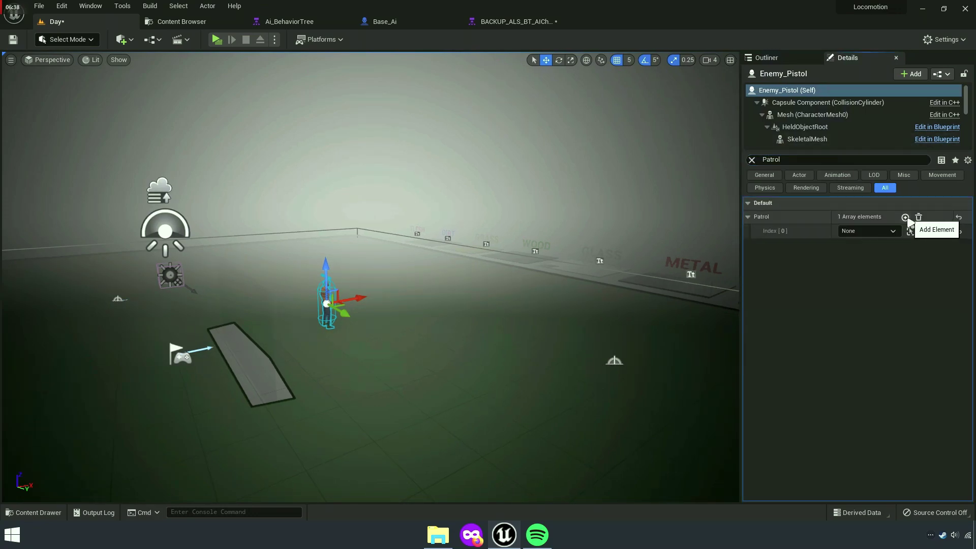
click(905, 218)
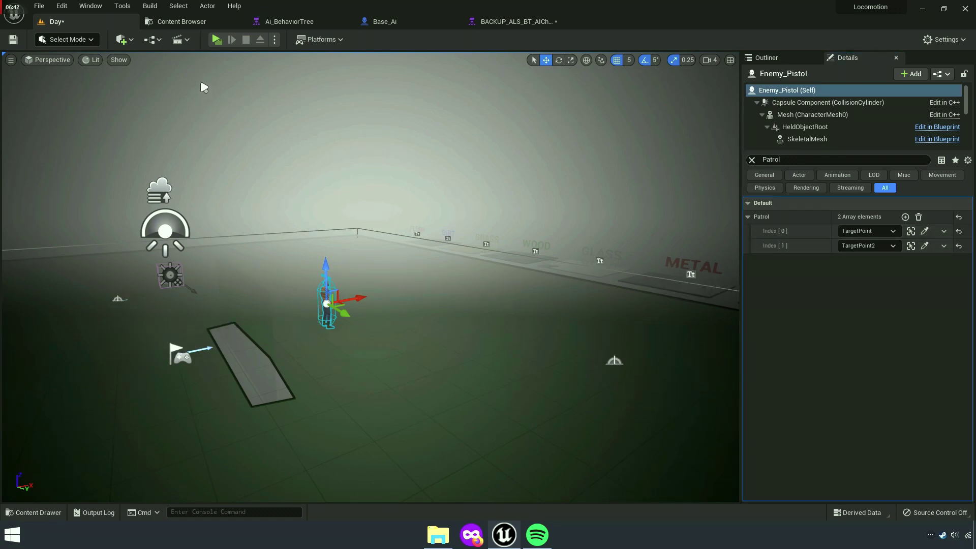
click(219, 40)
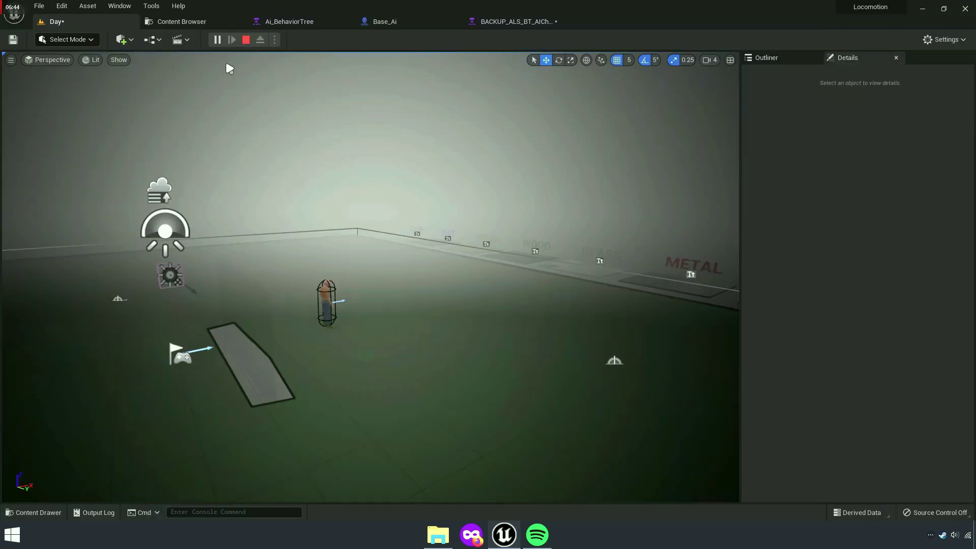
key(Escape)
key(f)
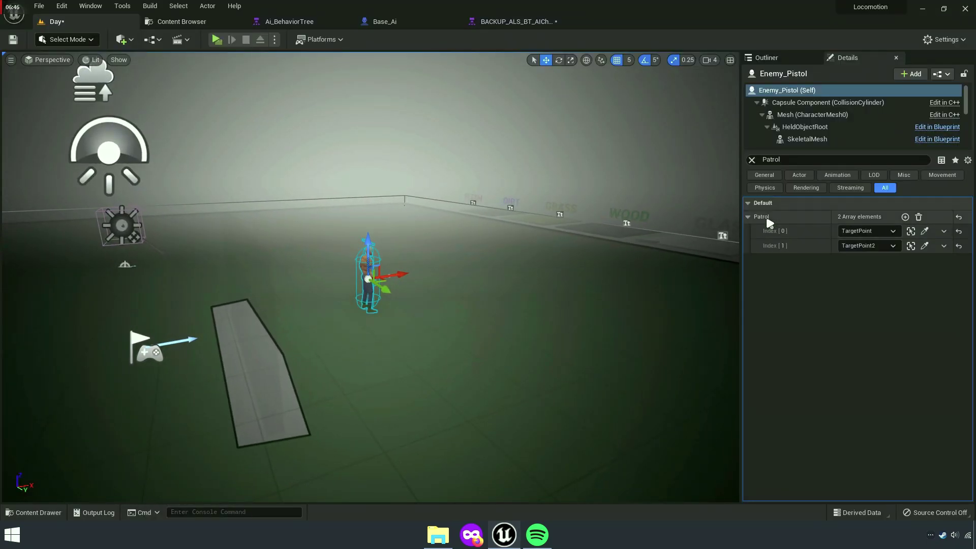
Set Enemy_Pistol's State to Patrol, save the Day map, and launch a standalone play-test.
click(752, 160)
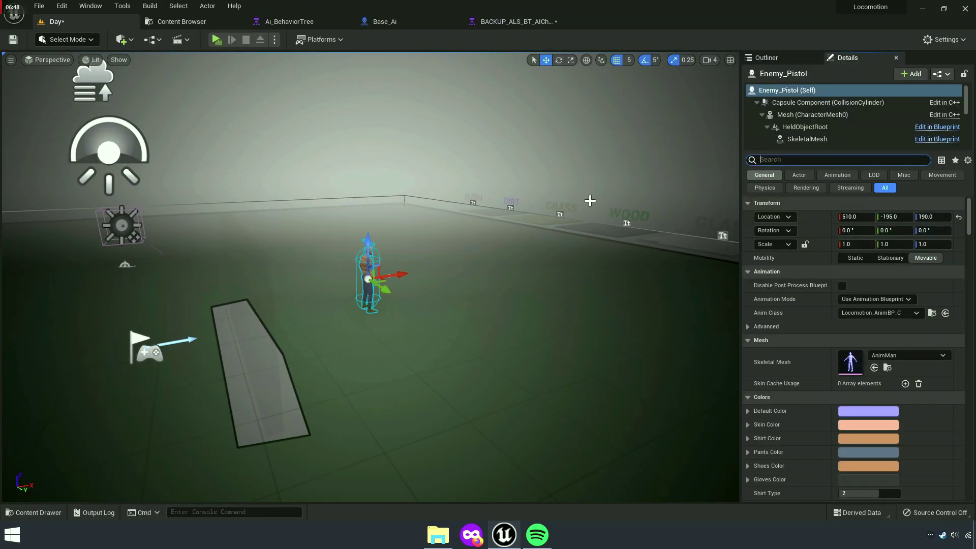
key(f)
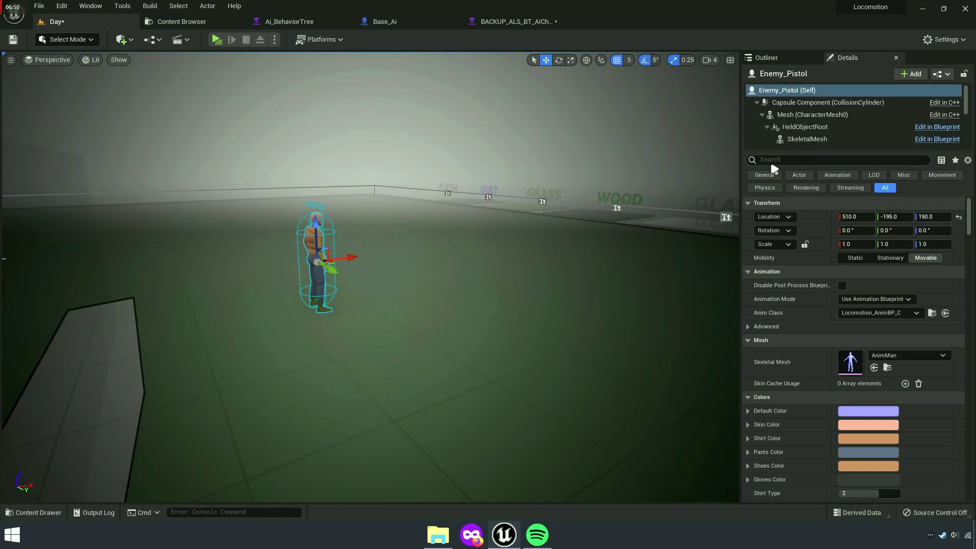
text(State)
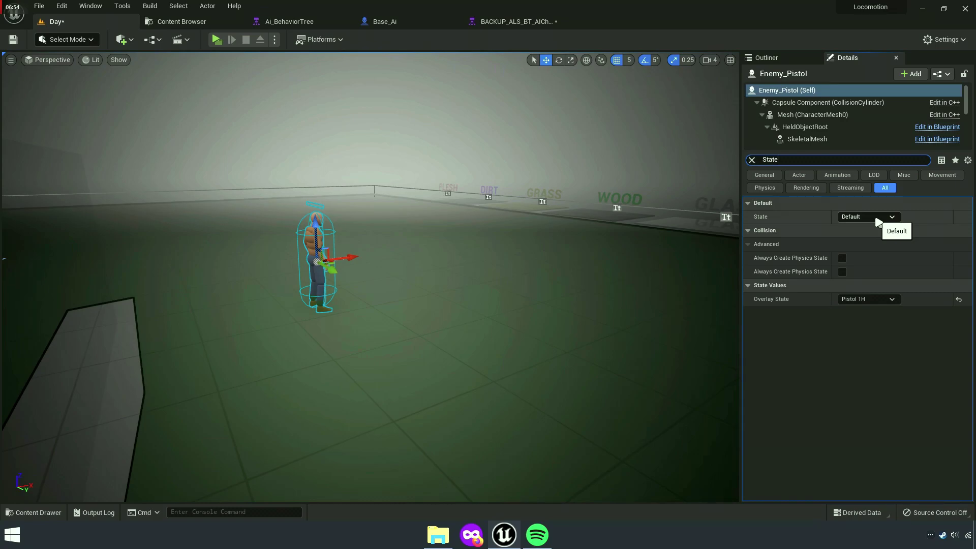
click(878, 222)
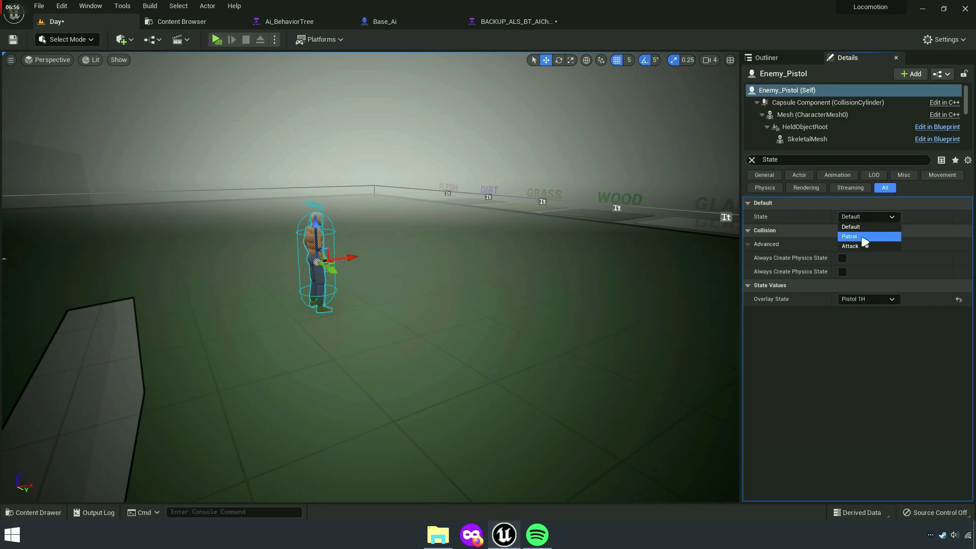
click(862, 235)
click(14, 39)
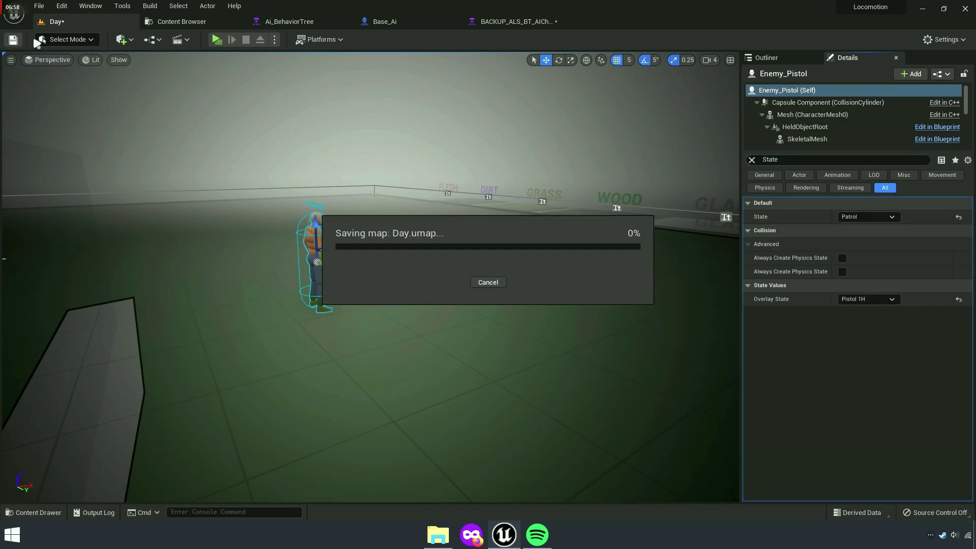
click(217, 39)
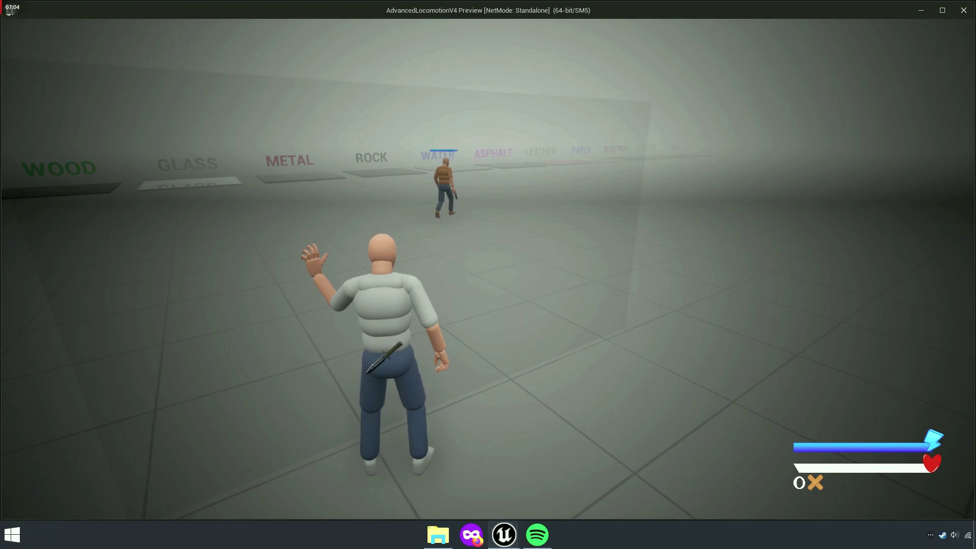
Walk, run and crouch past the patrolling enemy, then bring the asset browser forward.
key(w)
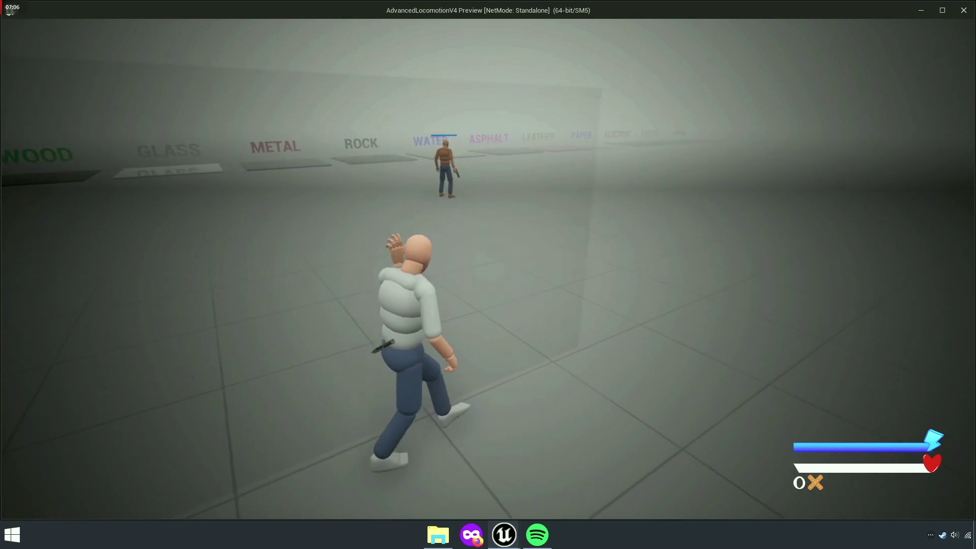
key(w)
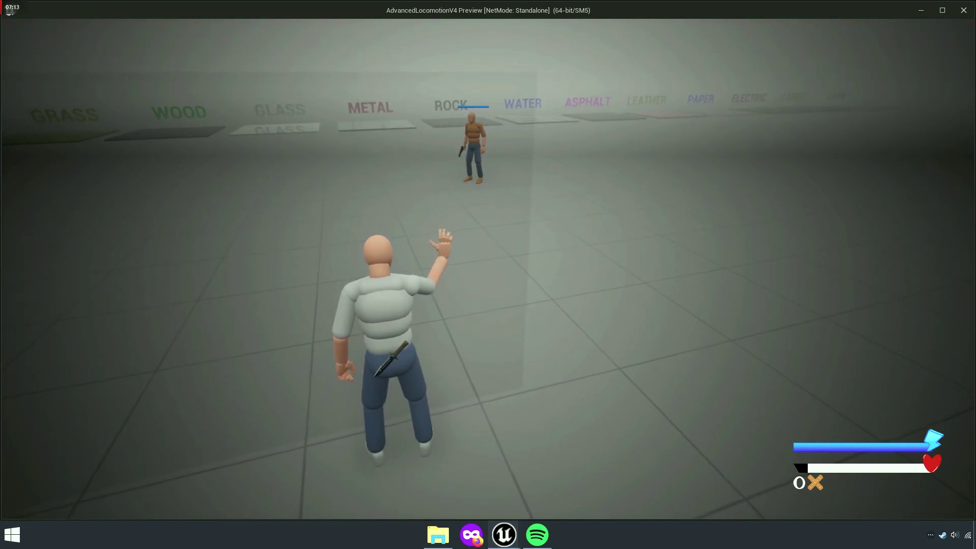
key(w)
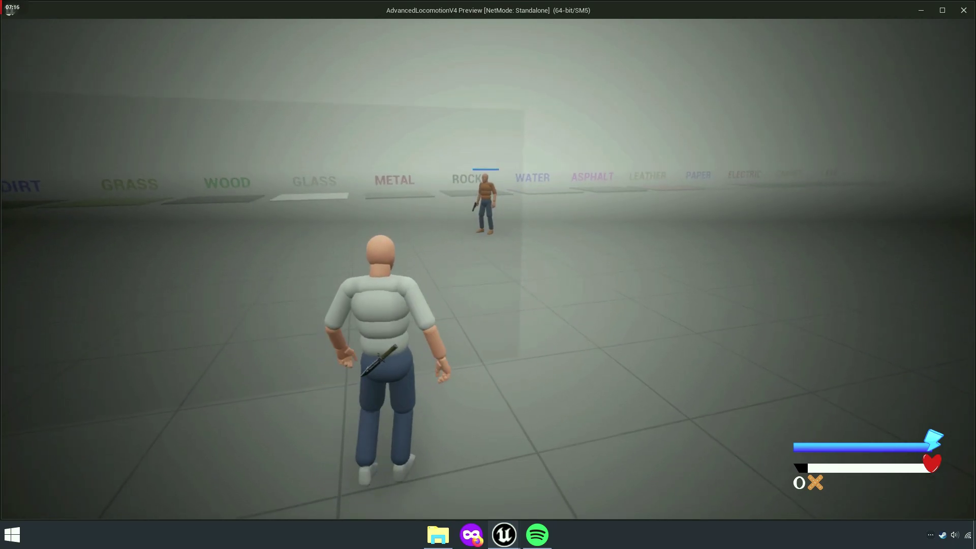
key(c)
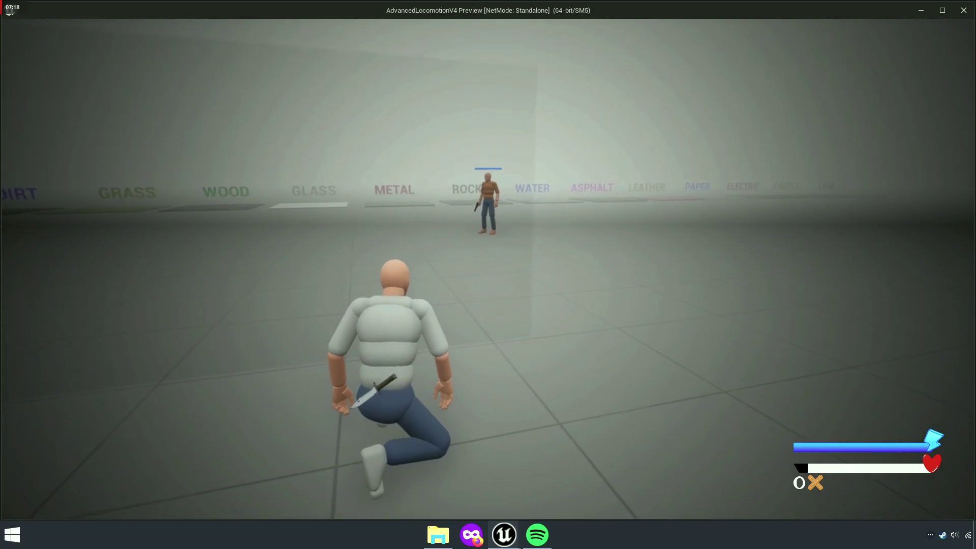
key(Escape)
click(182, 21)
Save and close the backup behaviour tree, and open the ALS_AI_Controller blueprint.
key(ctrl+shift+s)
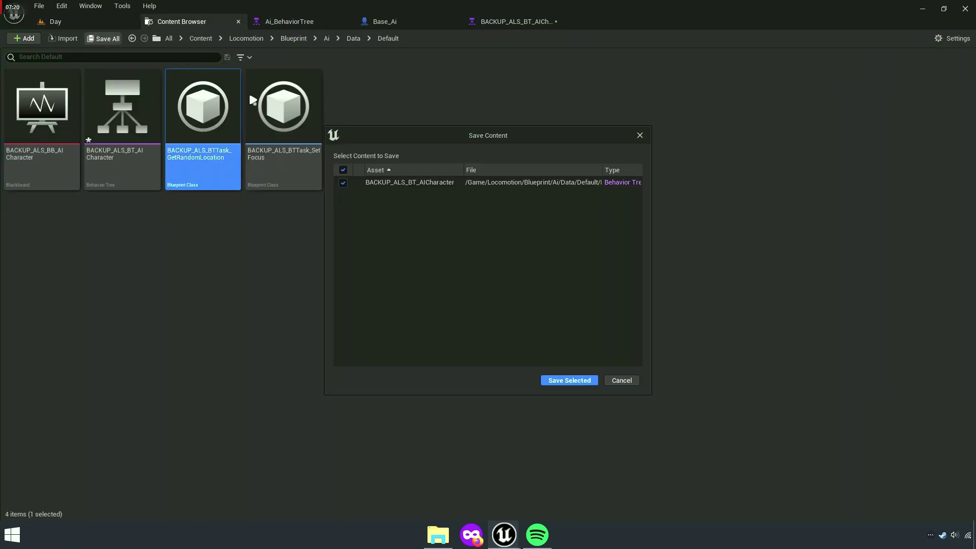
click(570, 380)
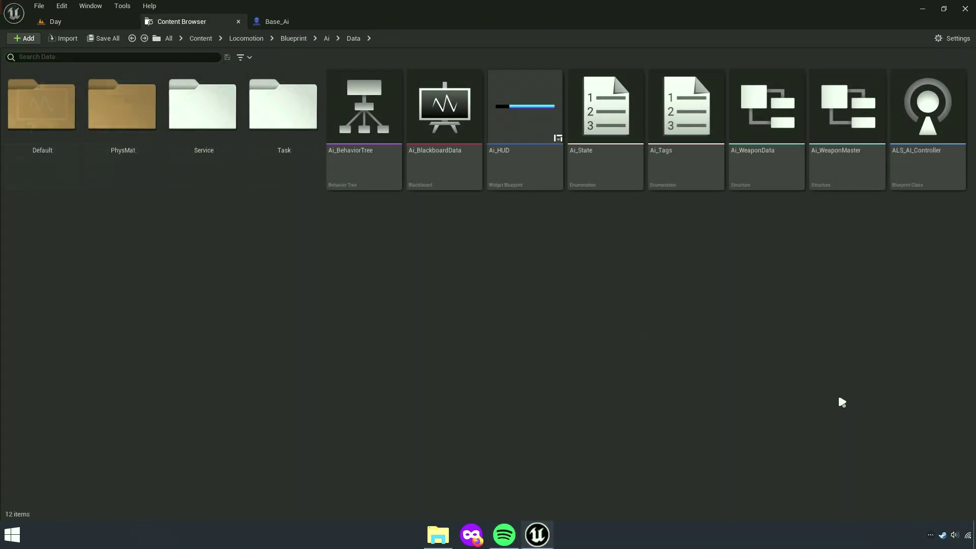
click(921, 161)
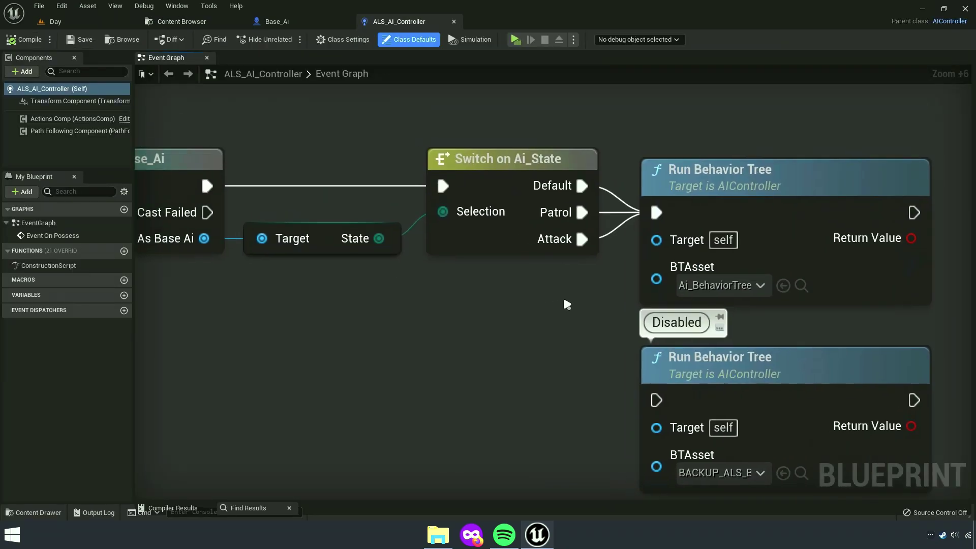
scroll(565, 304, down, 4)
scroll(511, 317, down, 4)
scroll(580, 311, down, 1)
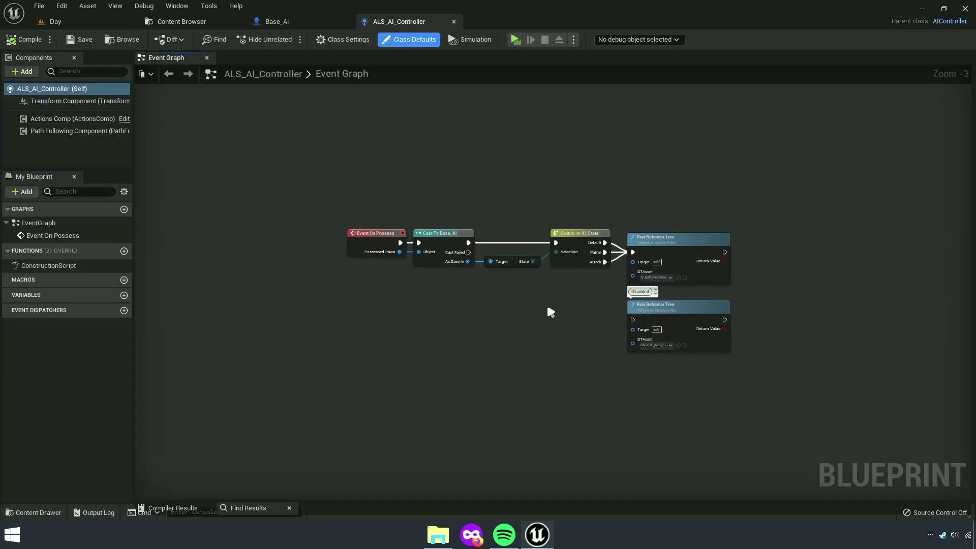
scroll(547, 303, up, 3)
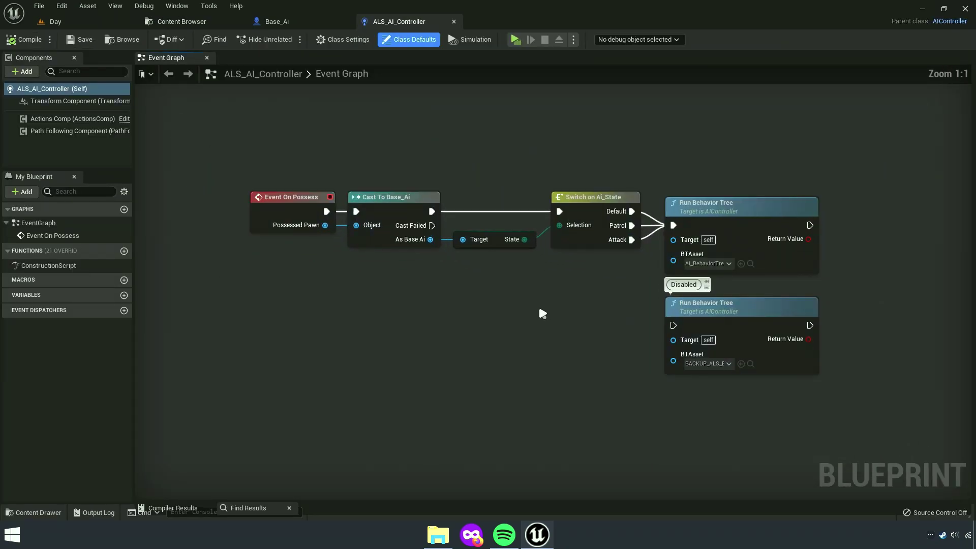
Copy the AIPerception component from the Base_Ai blueprint's component list.
click(282, 23)
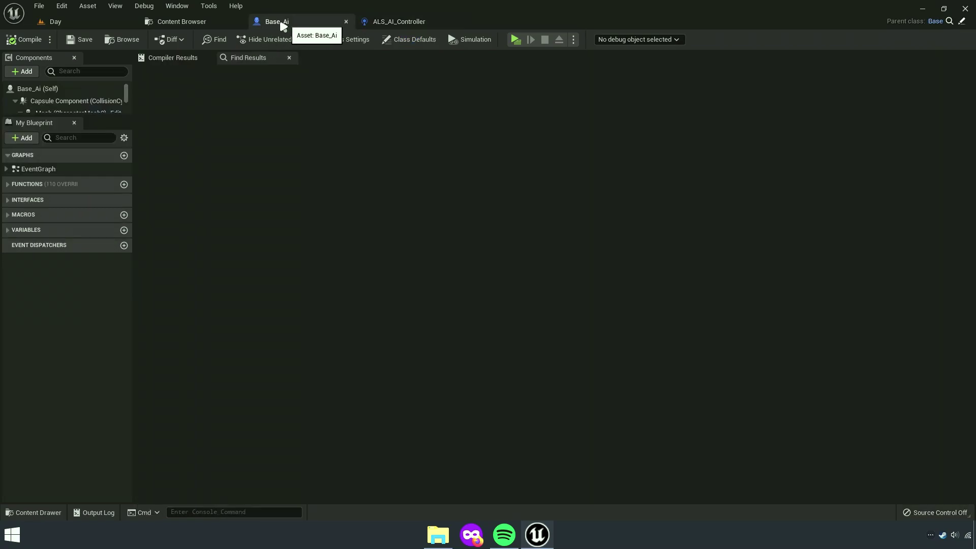
double_click(37, 170)
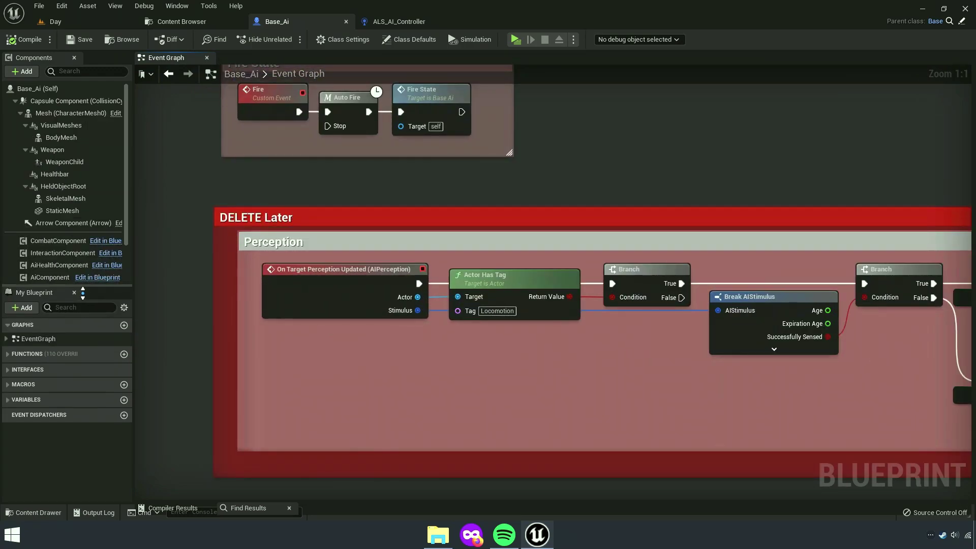
drag(100, 118, 99, 378)
click(61, 326)
right_click(61, 329)
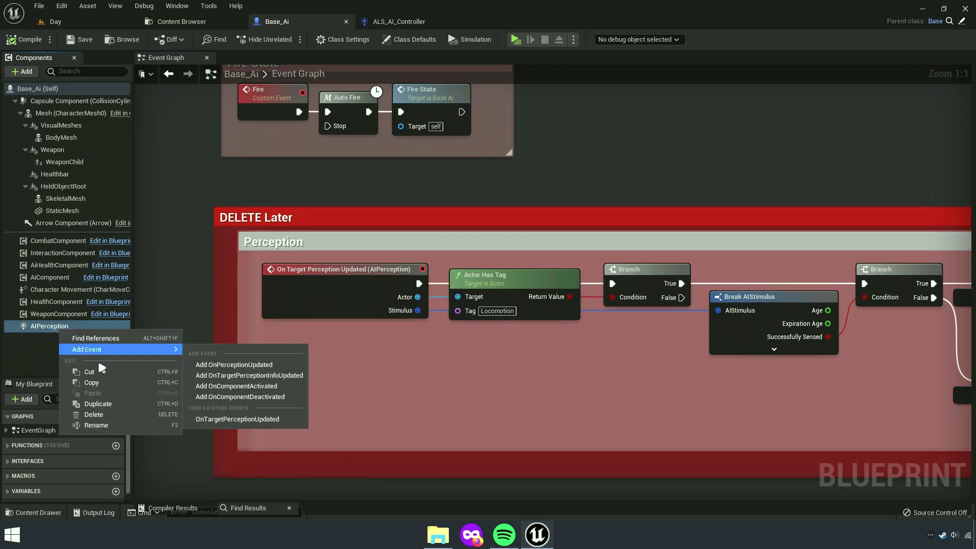
click(118, 386)
Paste AIPerception onto ALS_AI_Controller (Self) and show its sense configuration in Details.
click(382, 23)
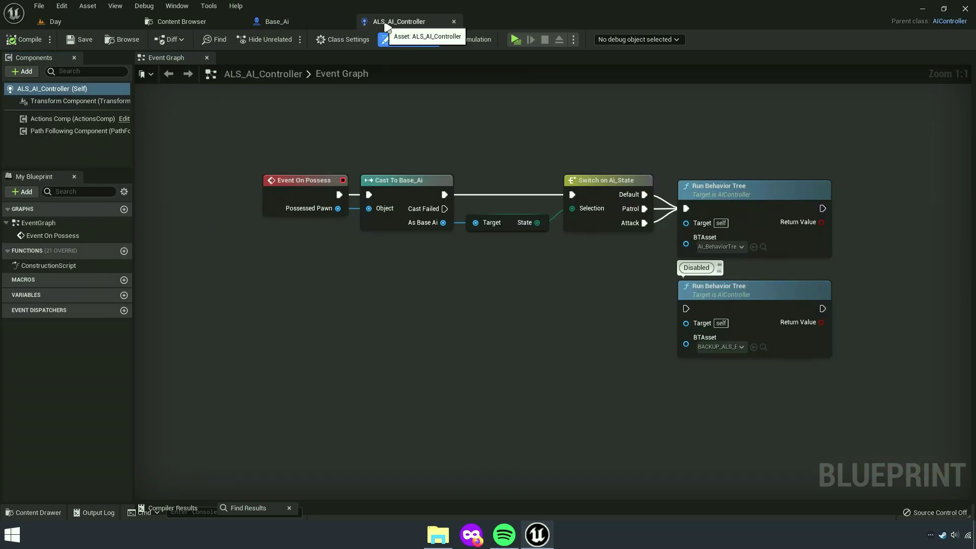
drag(386, 23, 307, 31)
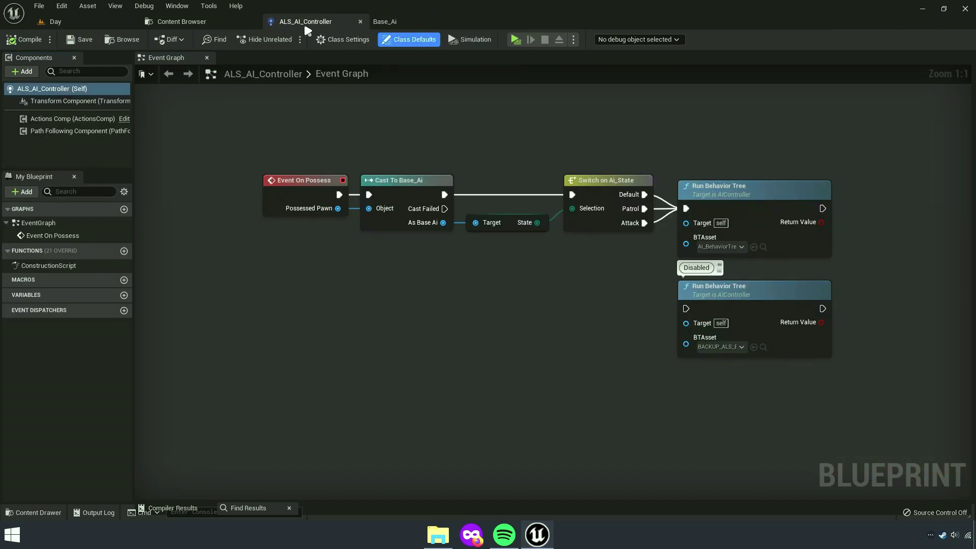
right_click(73, 94)
click(100, 119)
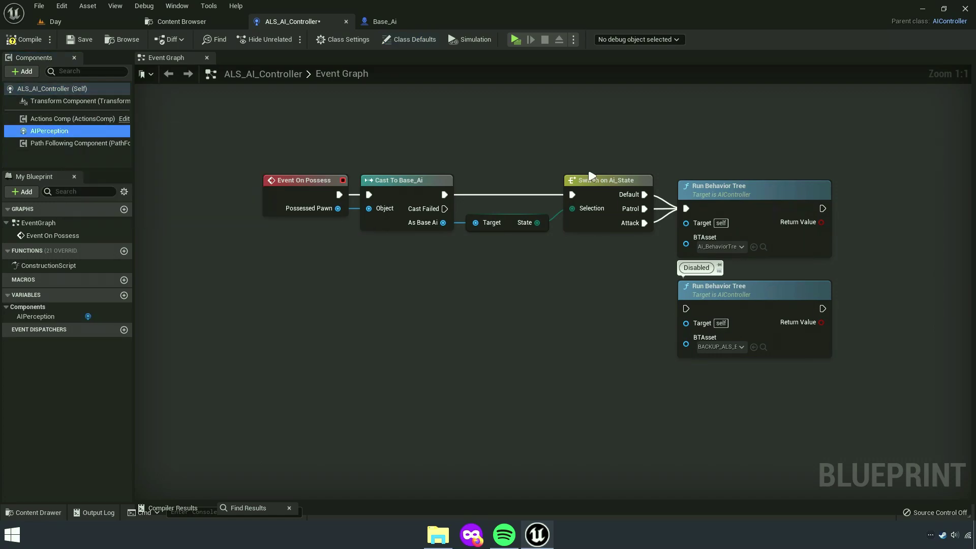
click(970, 205)
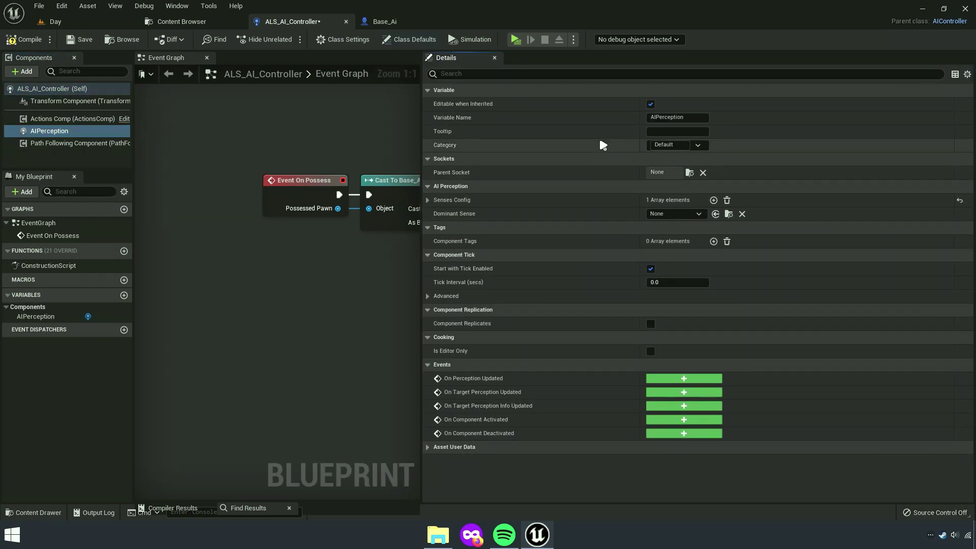
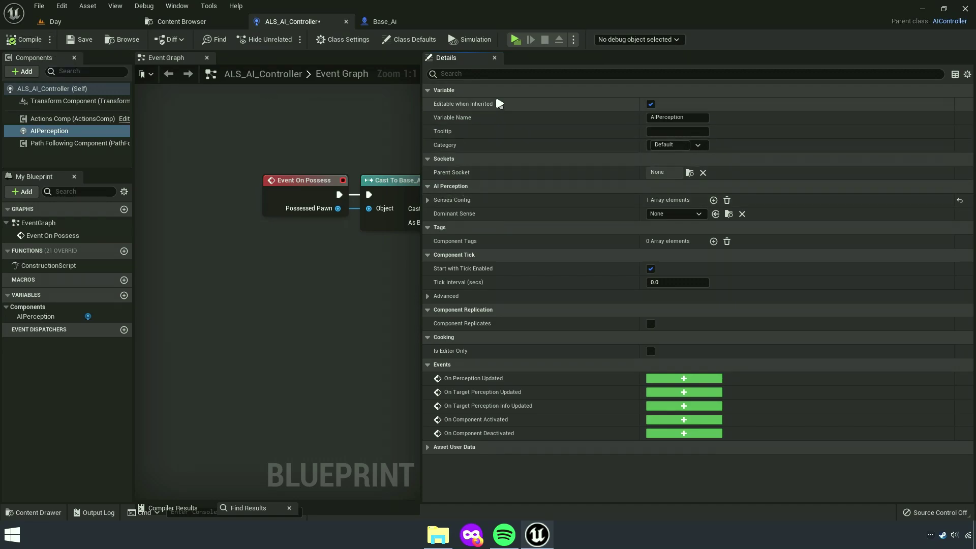
Filter Details by 'Sense' and add AI Hearing config as the second Senses Config entry.
click(510, 75)
text(ense)
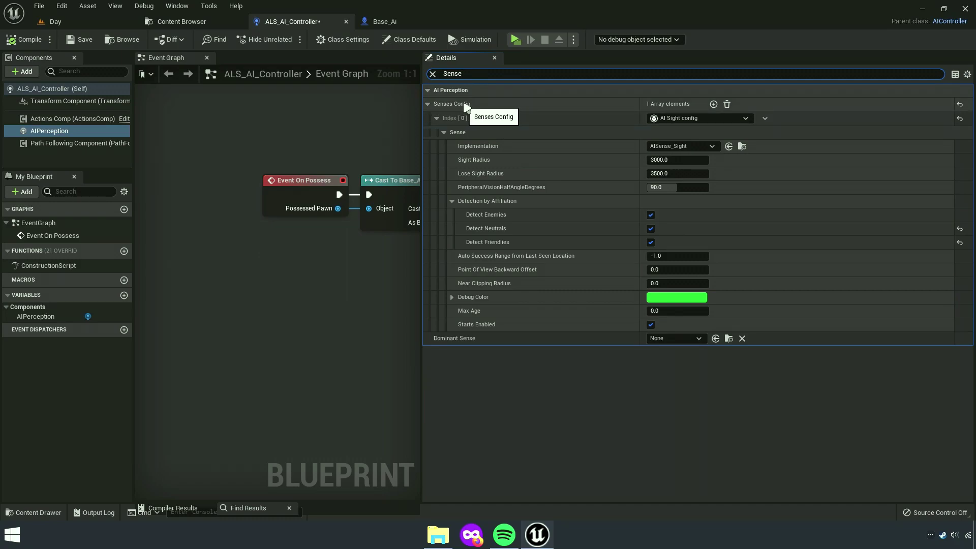
click(436, 118)
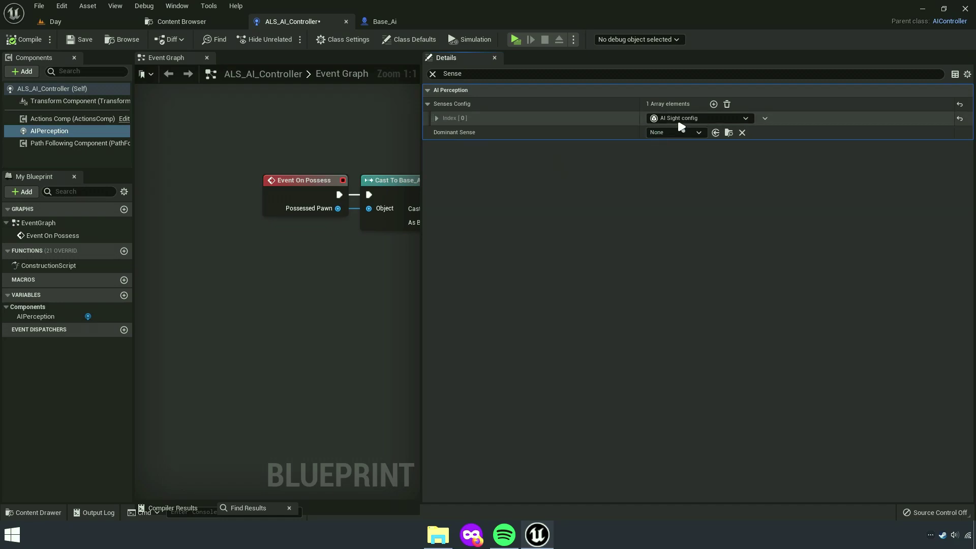
click(713, 104)
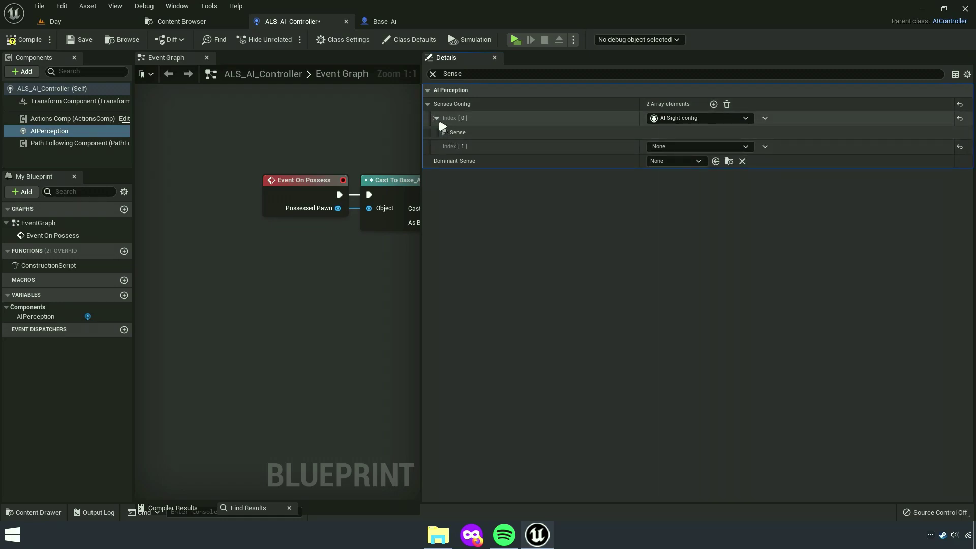
click(455, 118)
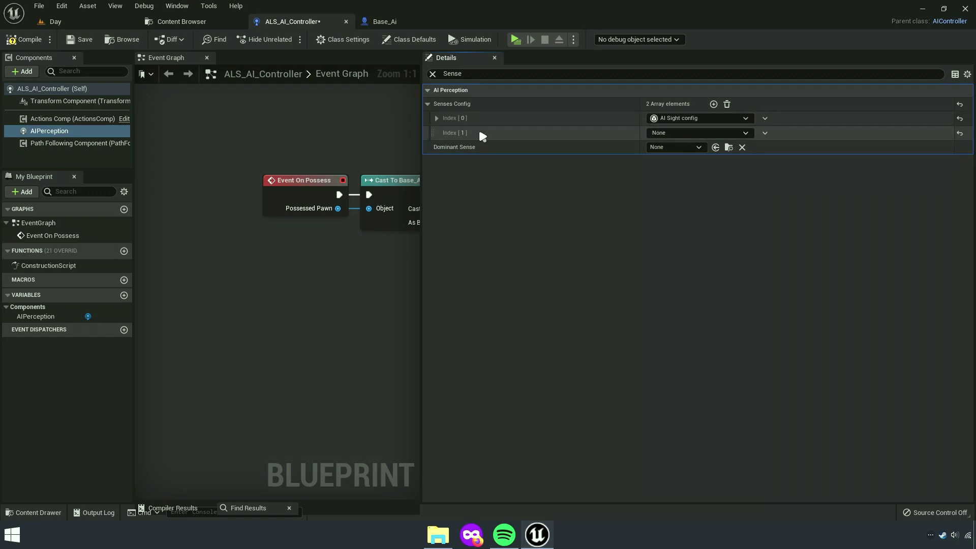
click(680, 134)
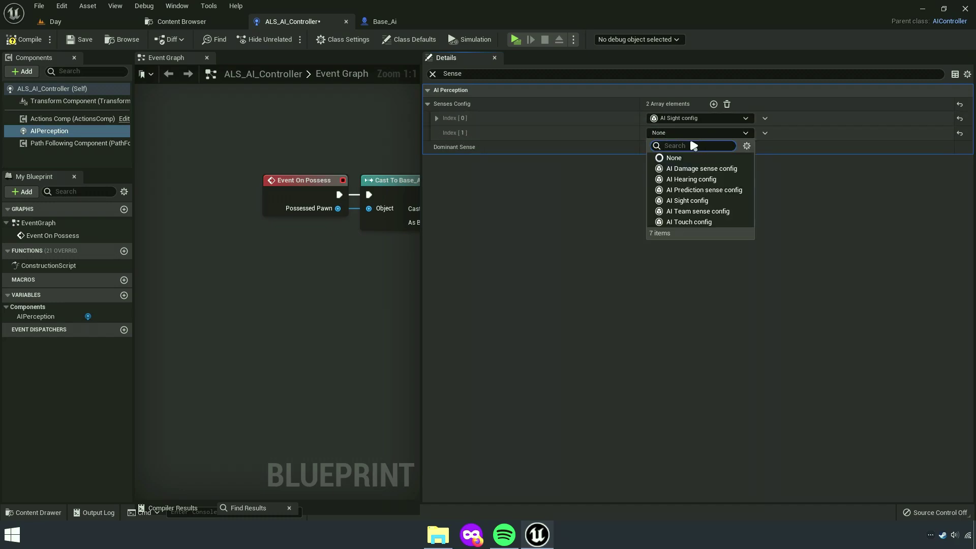
text(Hear)
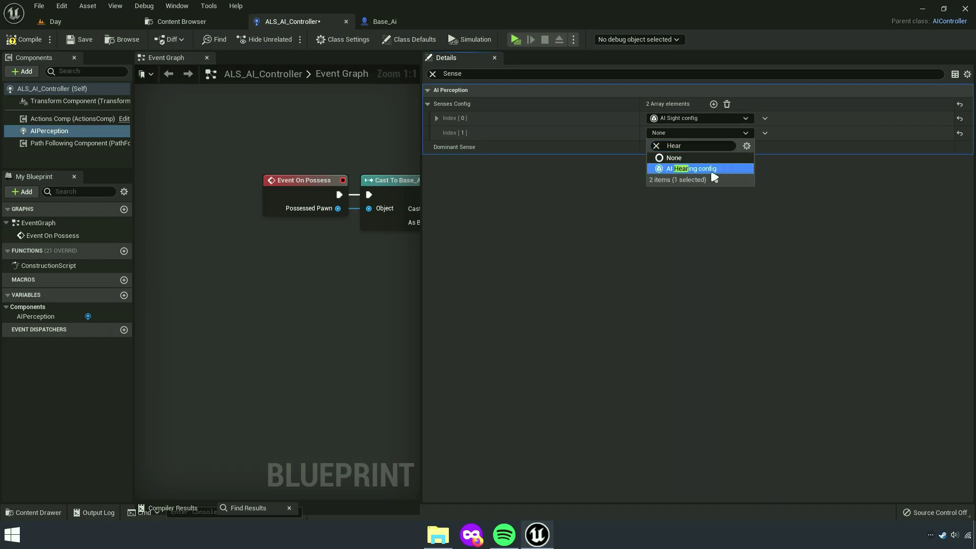
click(712, 169)
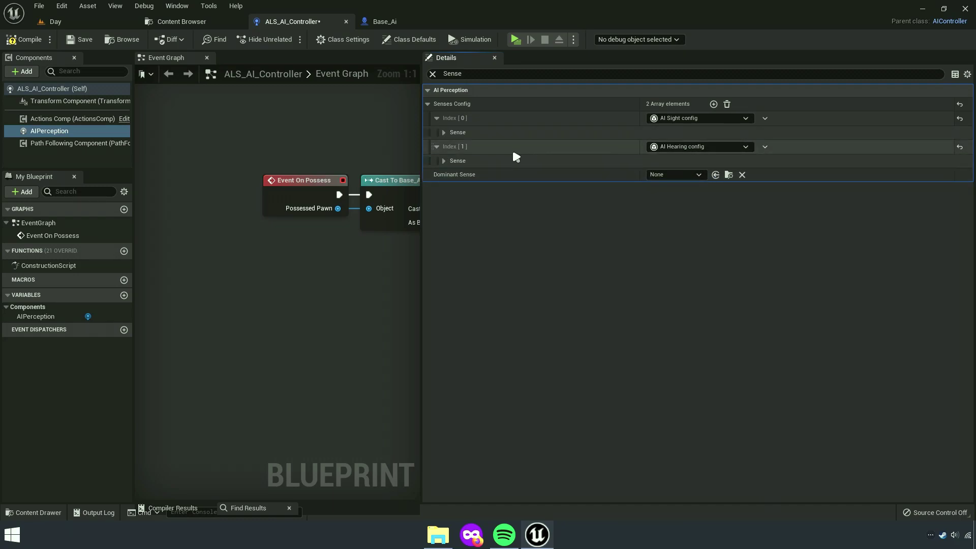
Enable Detect Neutrals and Detect Friendlies in the hearing sense's affiliation options.
click(436, 118)
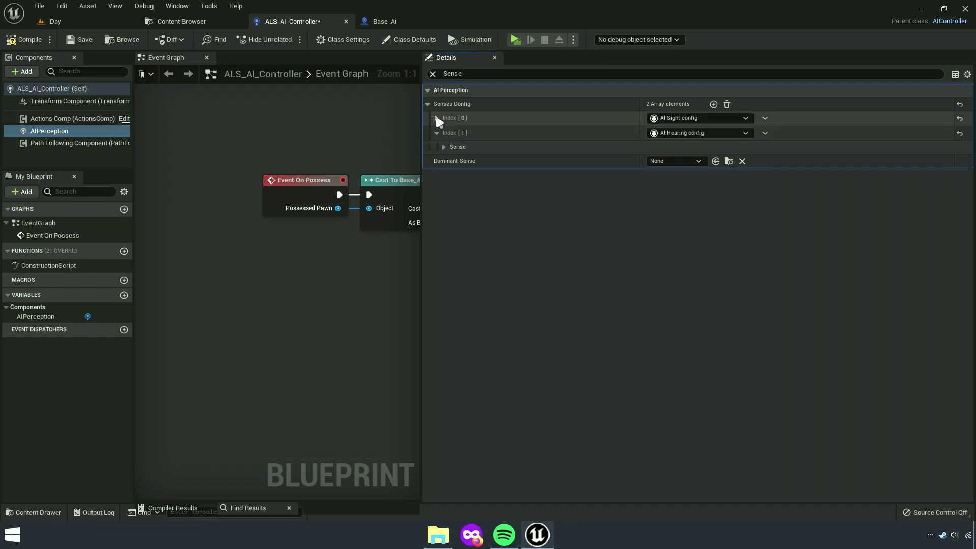
click(444, 148)
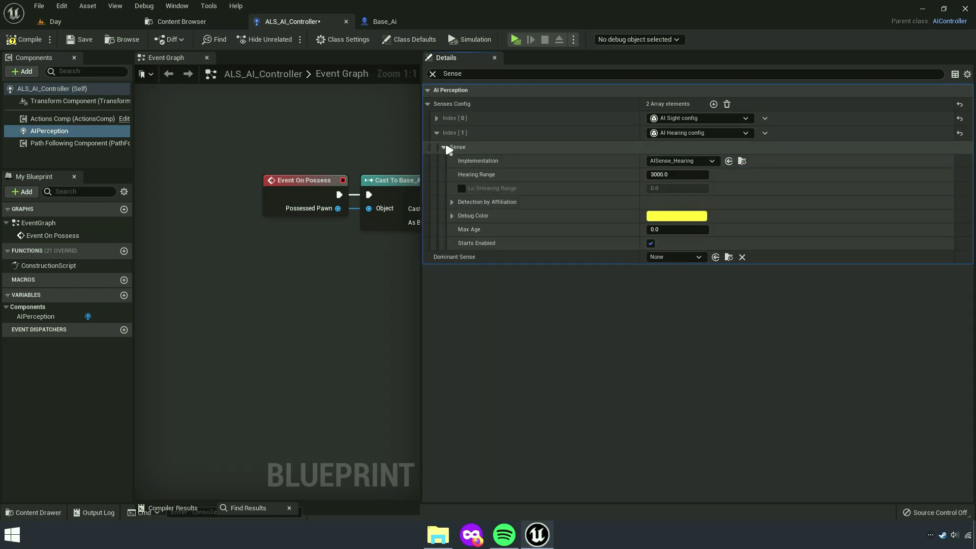
click(452, 202)
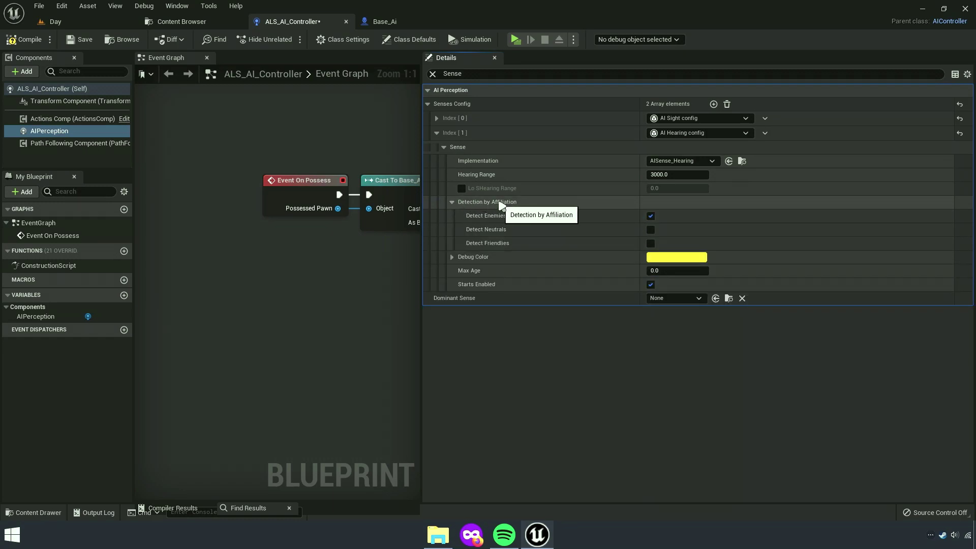
click(651, 229)
click(651, 243)
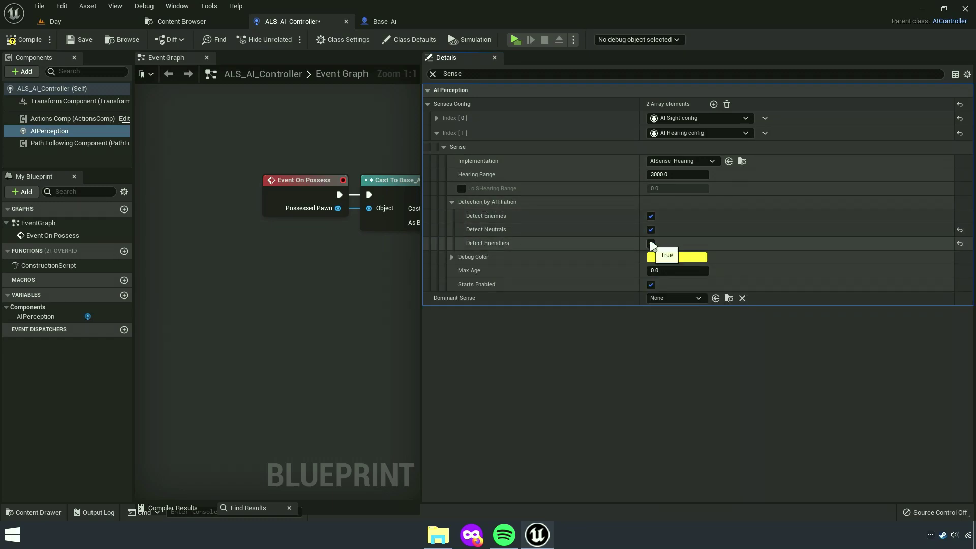
click(452, 256)
click(437, 133)
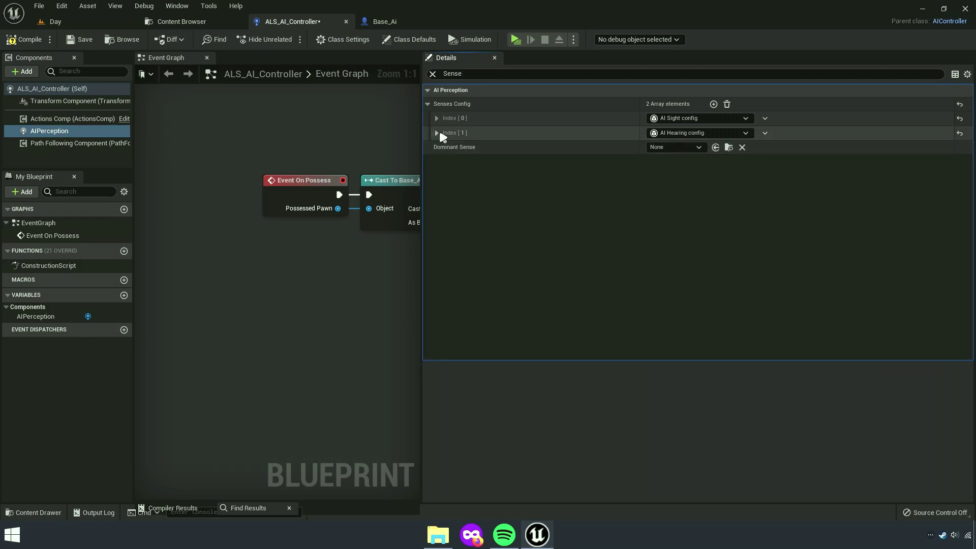
Add a third Senses Config entry and set it to AI Damage sense config.
click(714, 104)
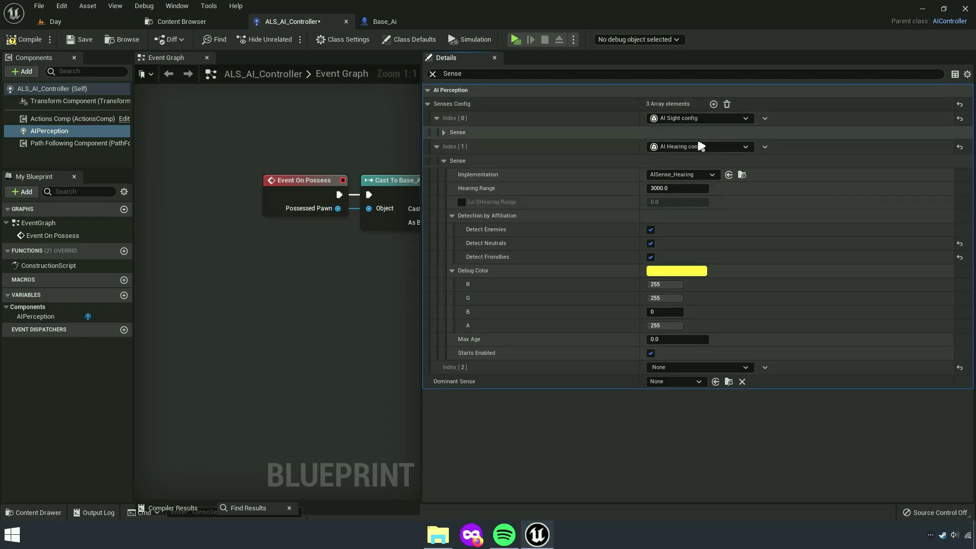
click(437, 118)
click(438, 118)
click(437, 133)
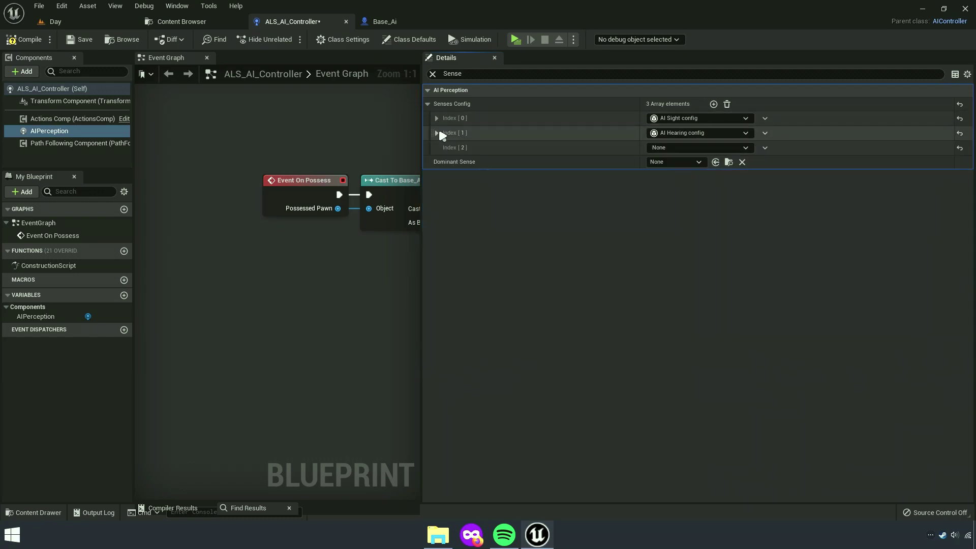
click(662, 151)
text(Damage)
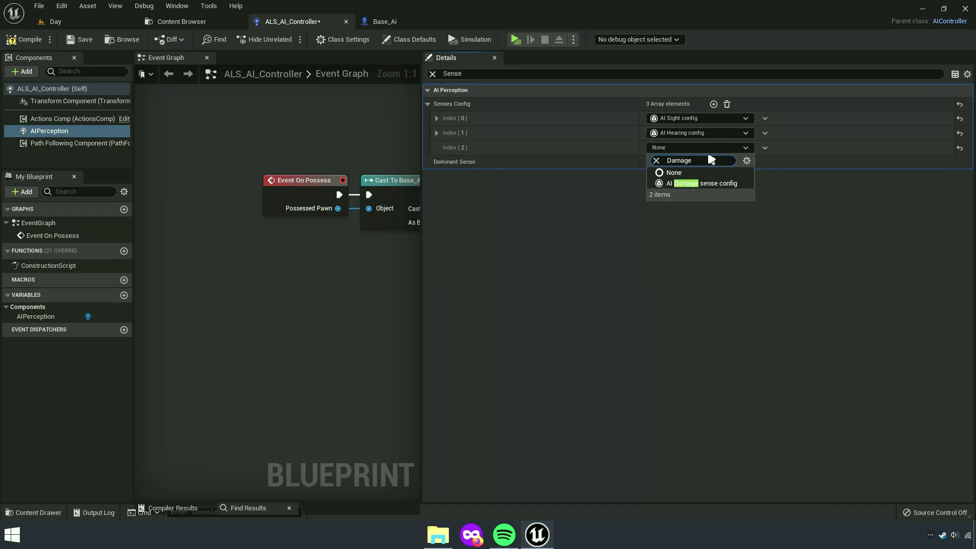
click(699, 184)
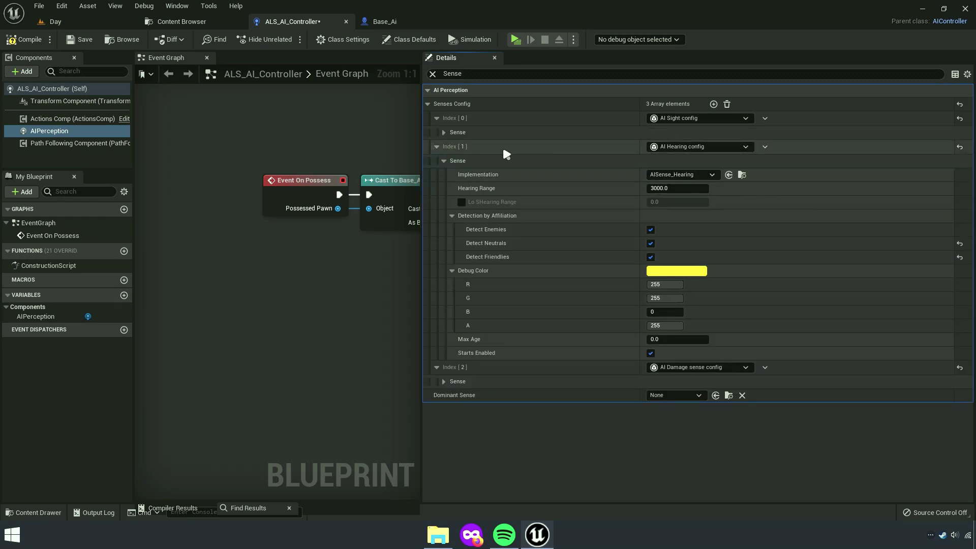
Review the damage sense's settings and the sight sense's affiliation options.
click(443, 148)
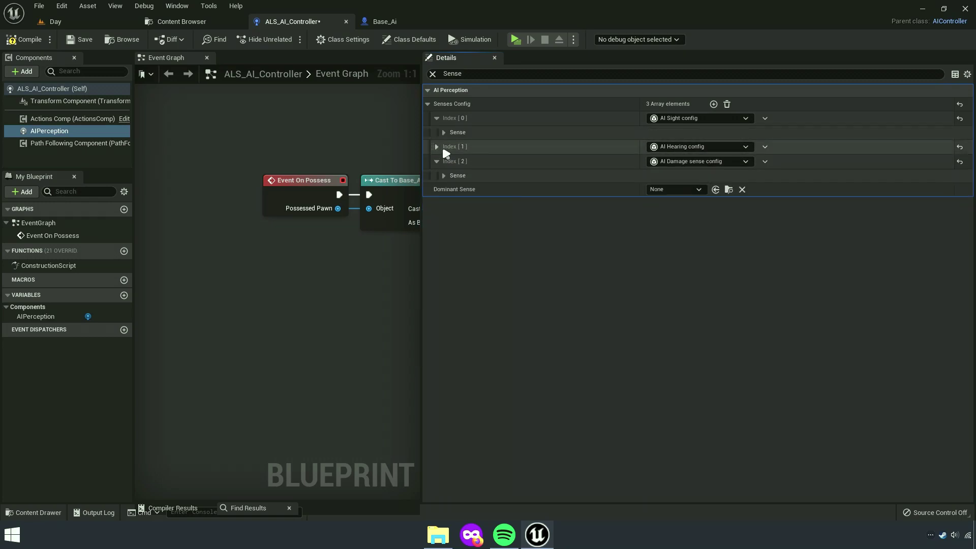
click(436, 118)
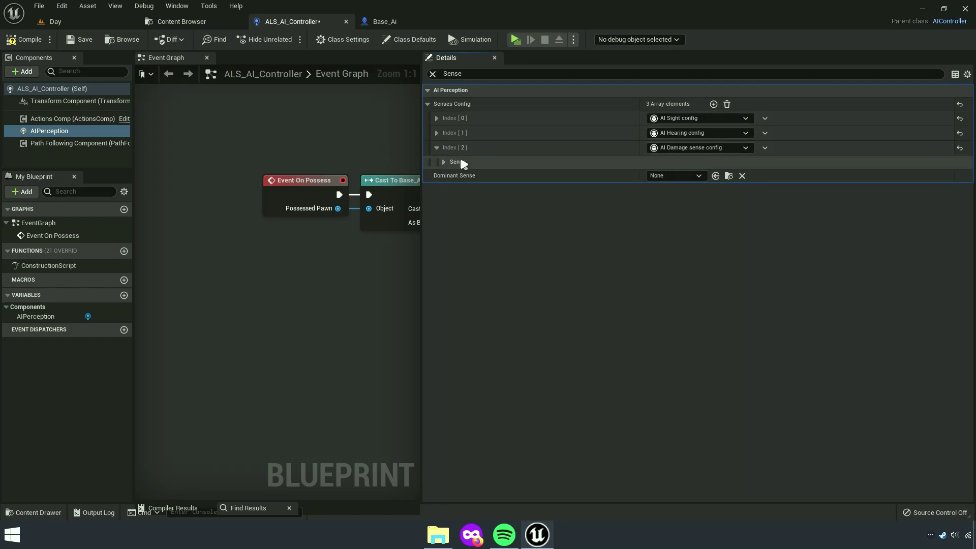
click(445, 161)
click(451, 189)
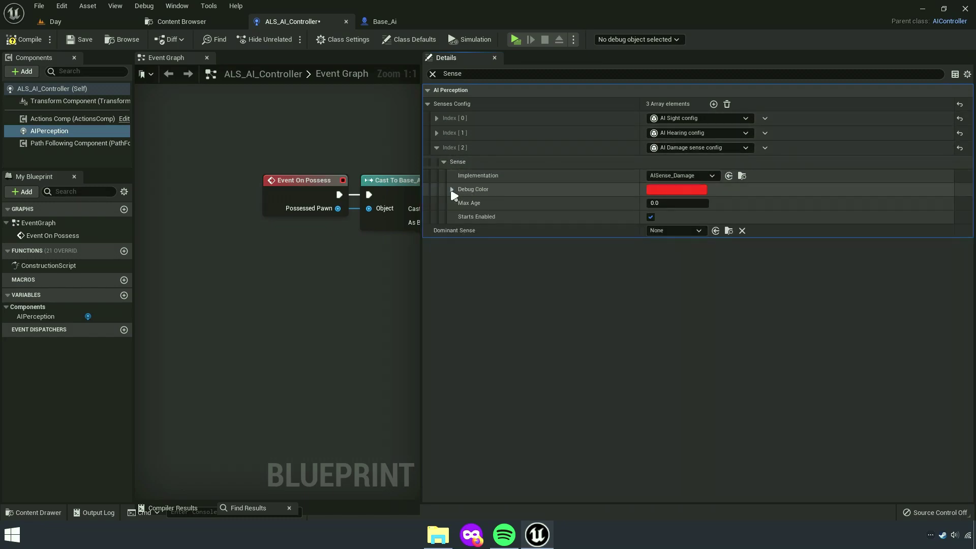
click(438, 148)
click(437, 118)
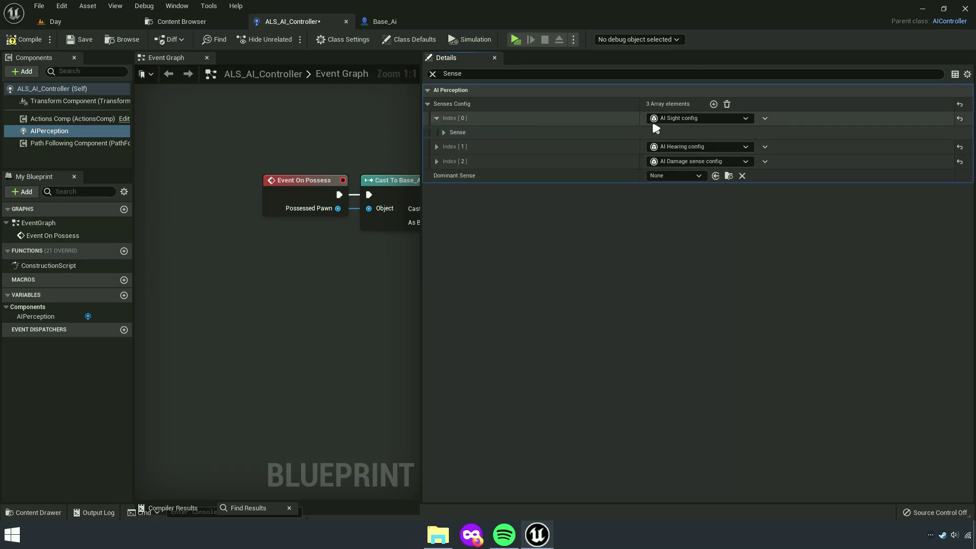
click(444, 133)
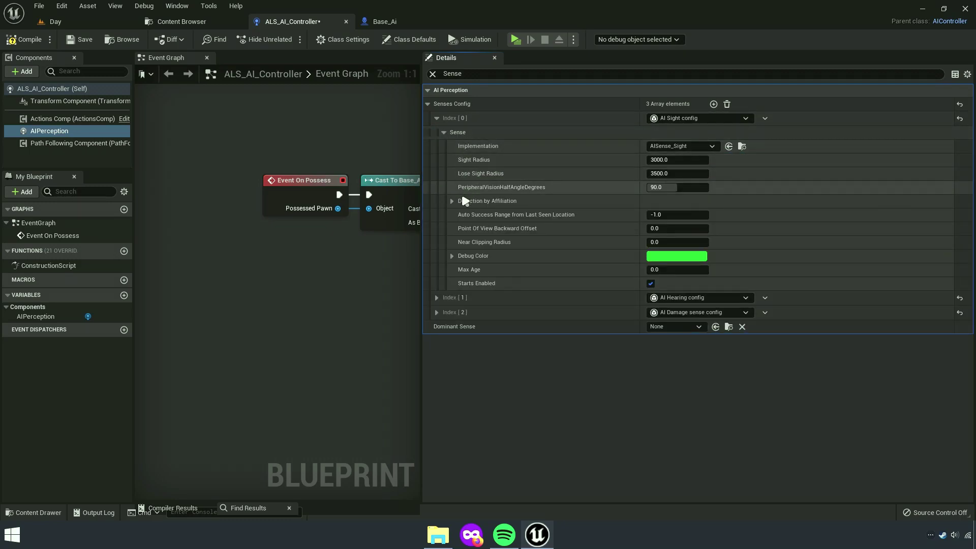
click(452, 202)
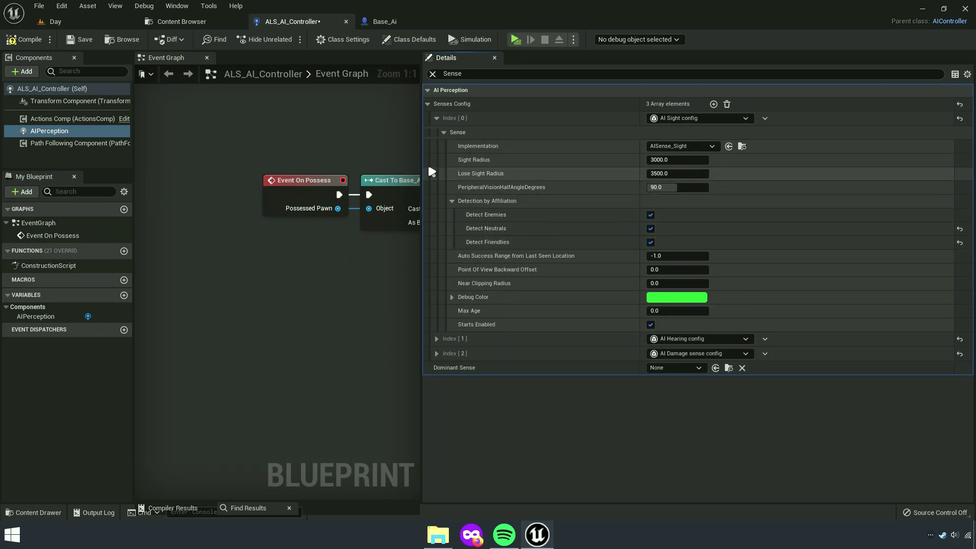
Cut the DELETE Later perception nodes out of the Base_Ai event graph.
click(539, 310)
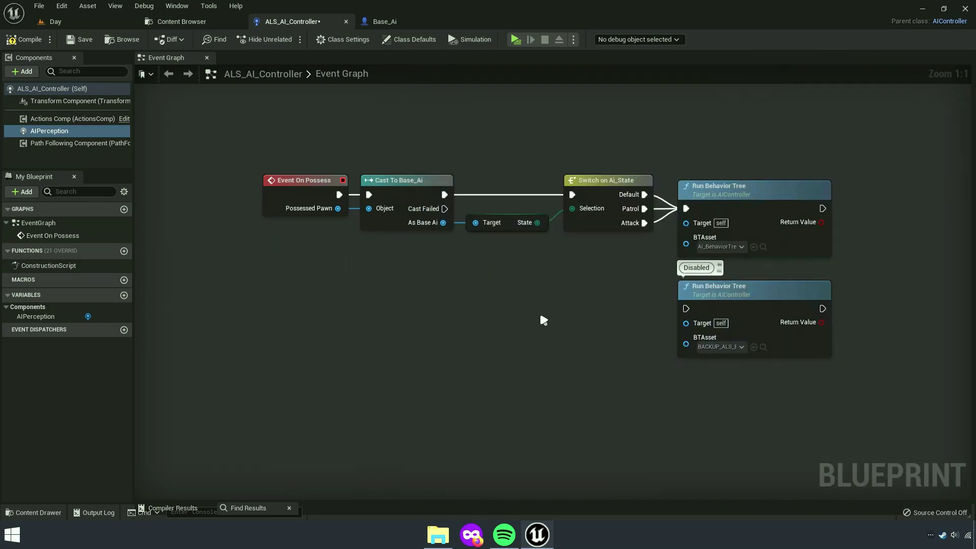
click(421, 22)
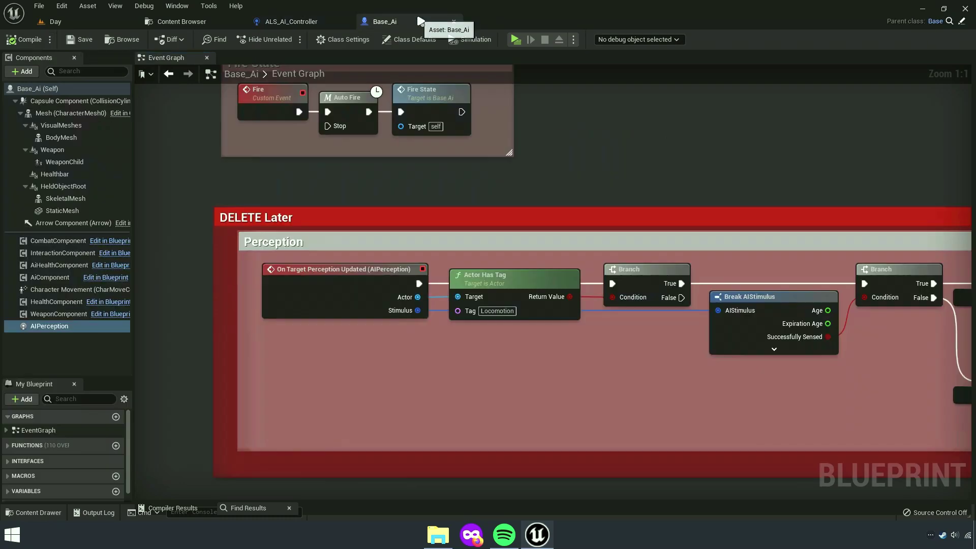
scroll(213, 201, down, 5)
drag(714, 349, 181, 201)
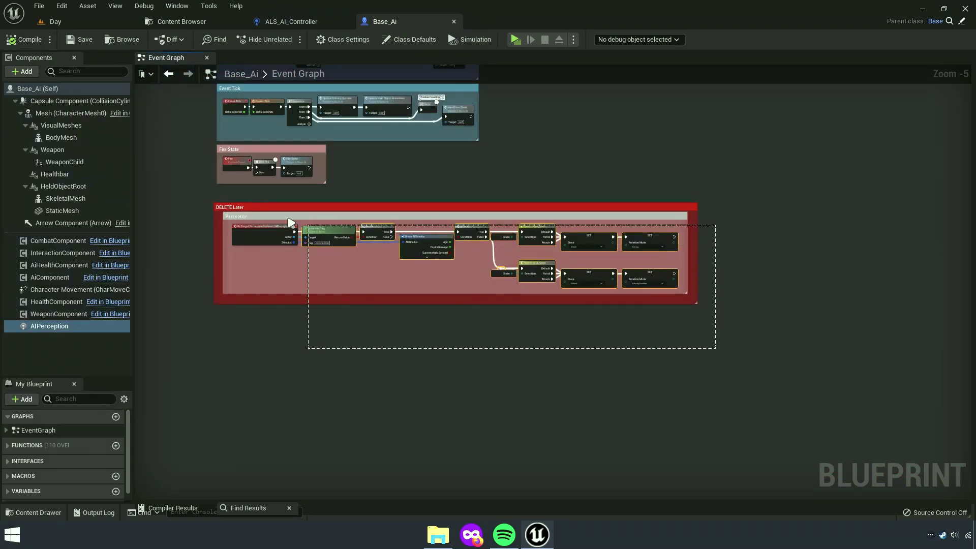
scroll(268, 229, up, 1)
scroll(309, 170, up, 3)
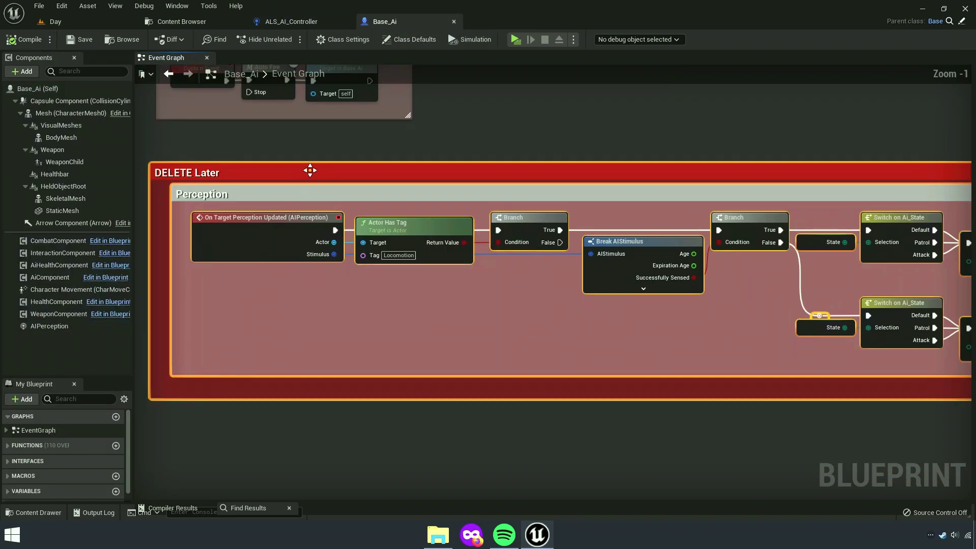
right_click(310, 172)
click(339, 202)
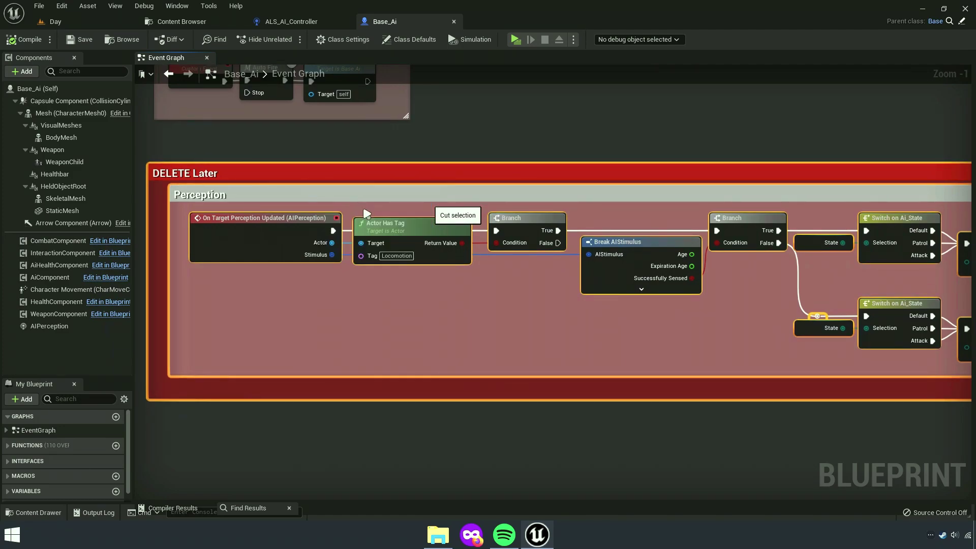
Save the Base_Ai blueprint after removing the perception nodes.
scroll(440, 363, down, 5)
scroll(461, 332, up, 4)
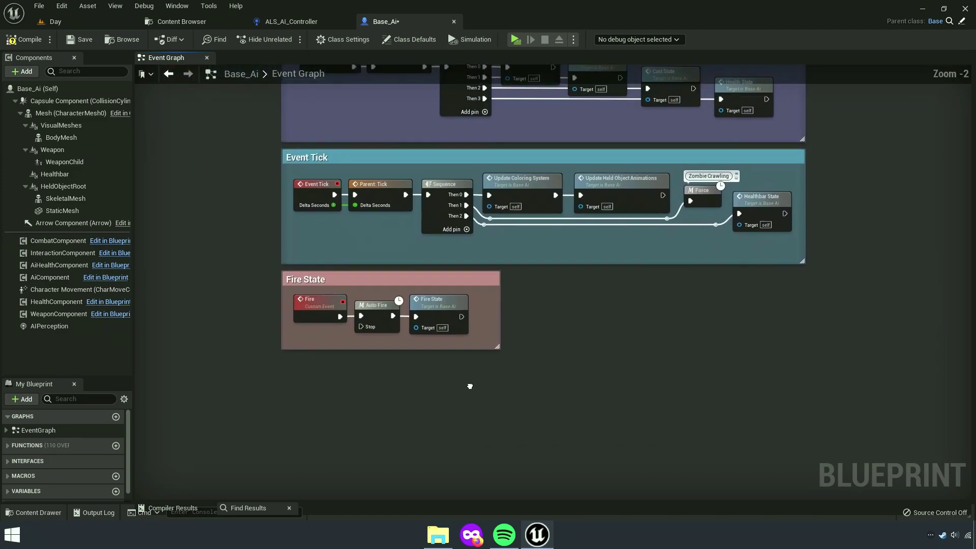
right_drag(468, 388, 480, 407)
drag(95, 376, 97, 360)
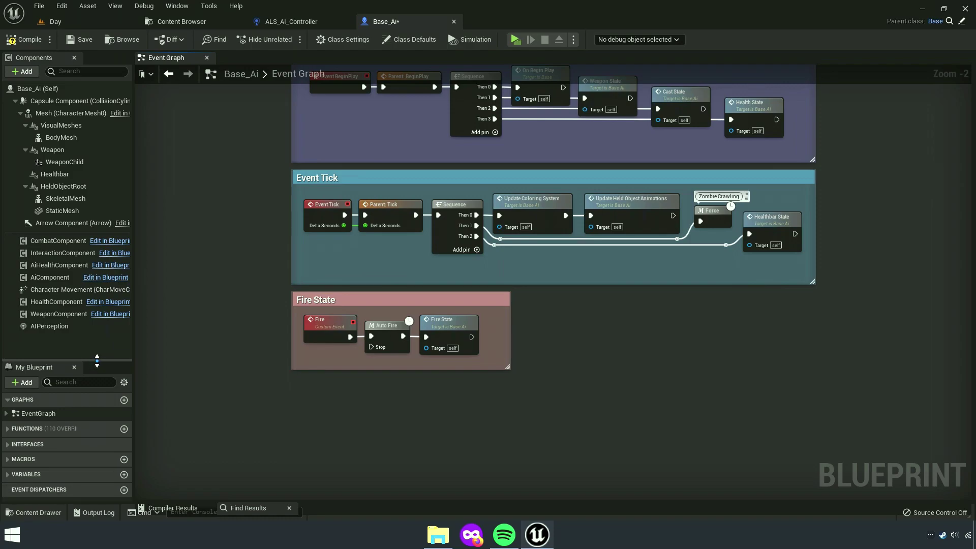
click(76, 40)
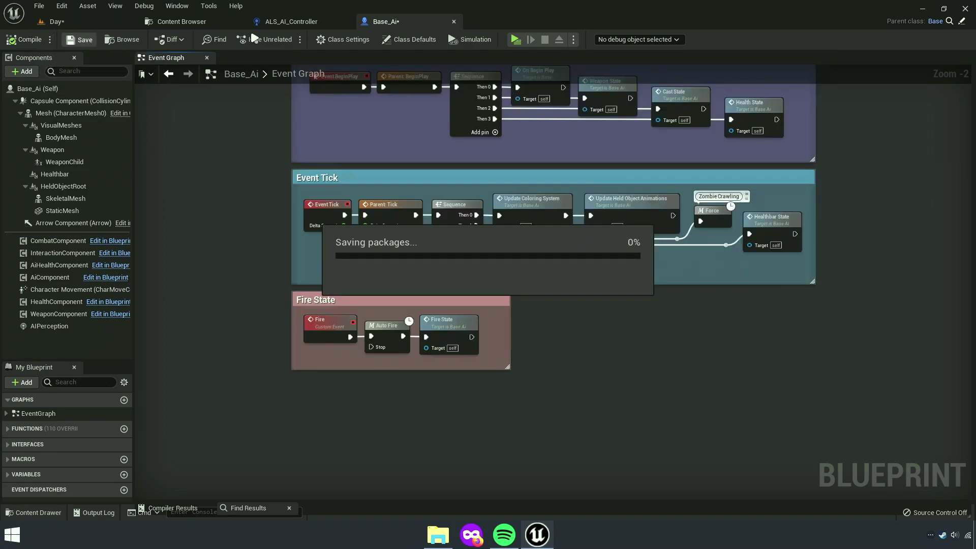
Paste the perception nodes into ALS_AI_Controller and delete the DELETE Later comment box.
click(291, 21)
scroll(398, 171, down, 5)
key(ctrl+v)
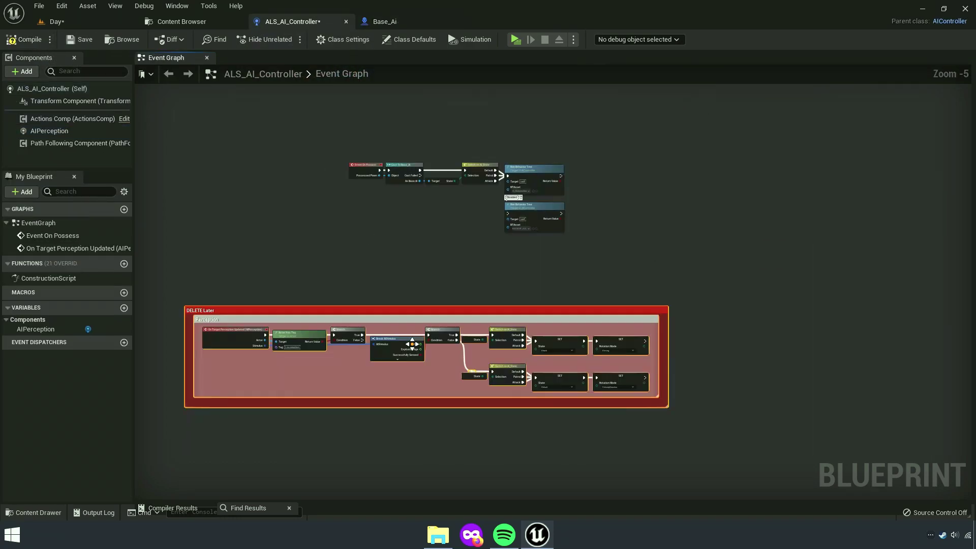
drag(344, 312, 478, 268)
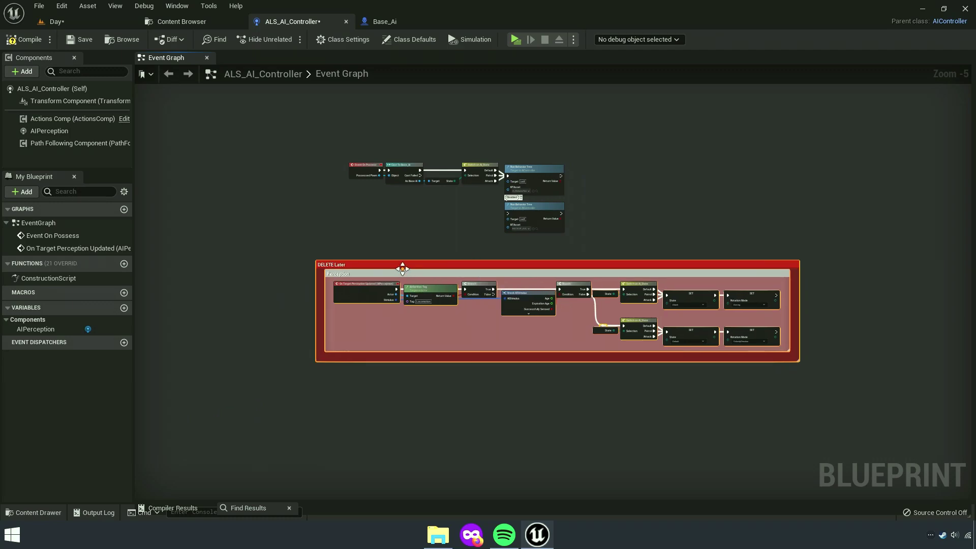
scroll(402, 268, up, 3)
key(Delete)
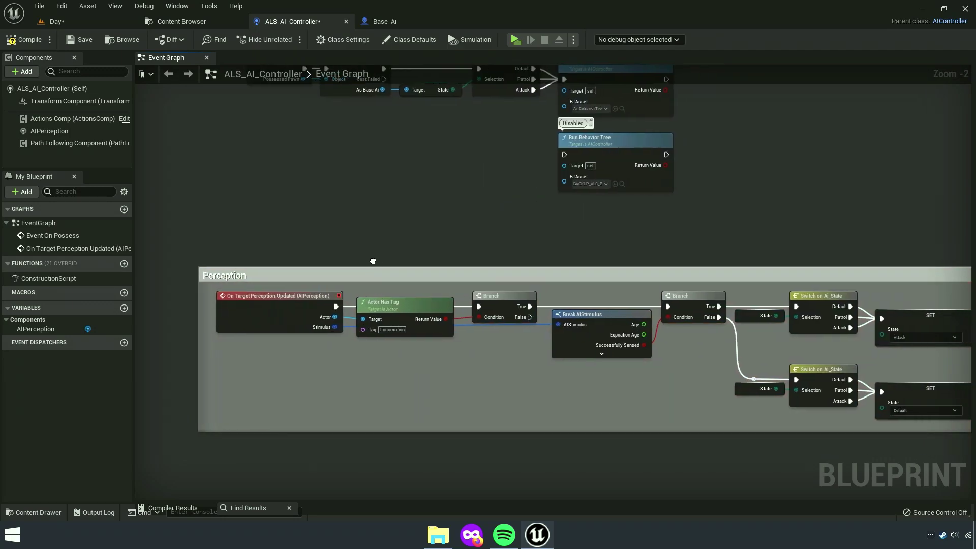
Move the Perception group up near the possess chain and compile the controller.
scroll(373, 262, down, 2)
drag(354, 281, 370, 253)
click(293, 188)
click(25, 36)
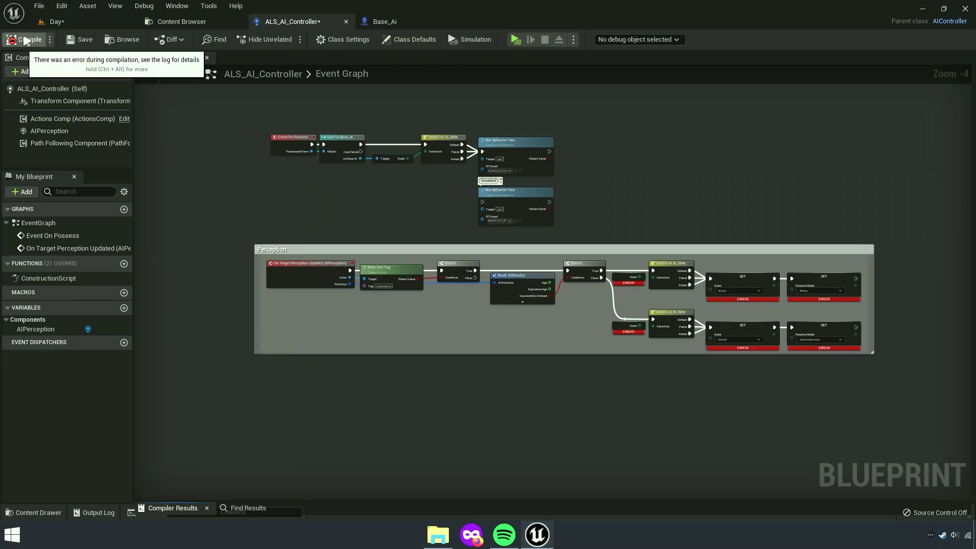
click(379, 25)
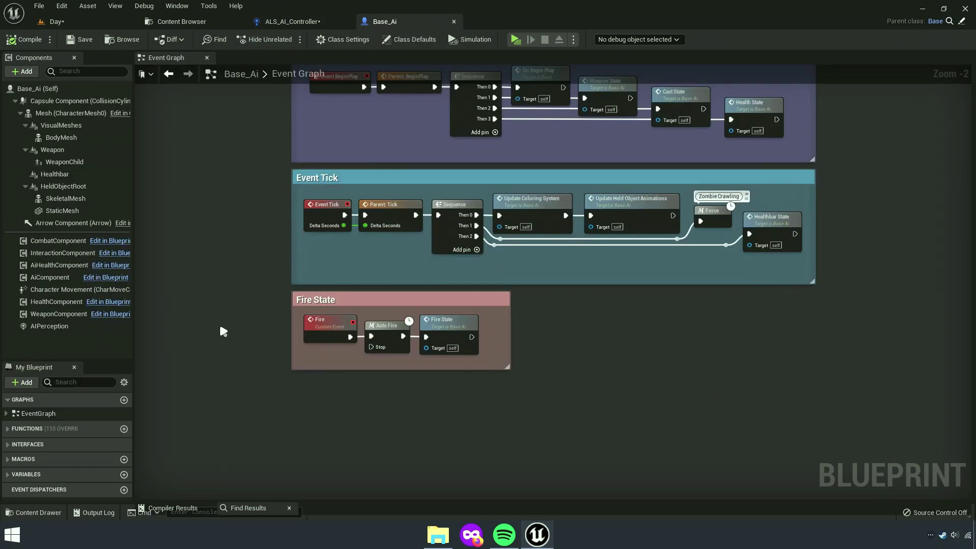
Delete the AIPerception component from Base_Ai and recompile it.
click(51, 326)
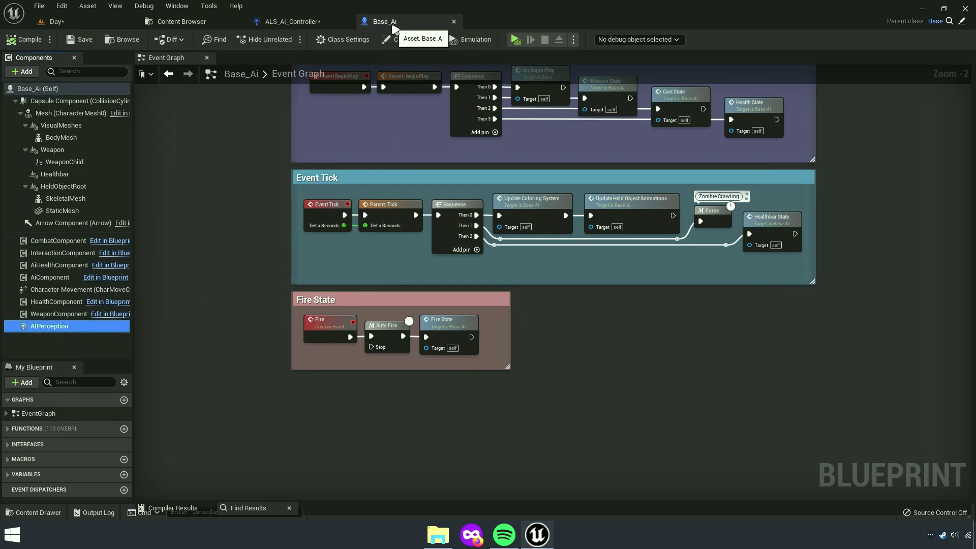
right_click(56, 327)
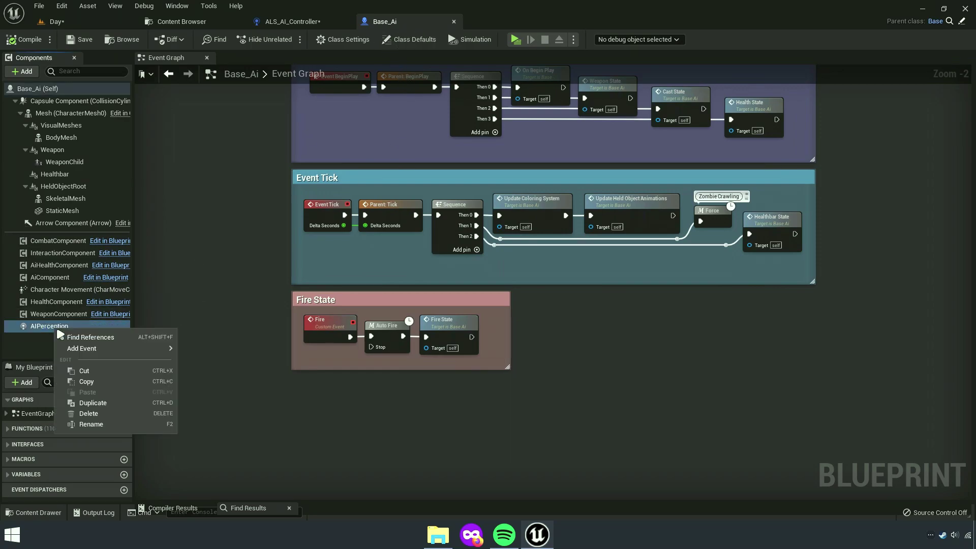
click(89, 414)
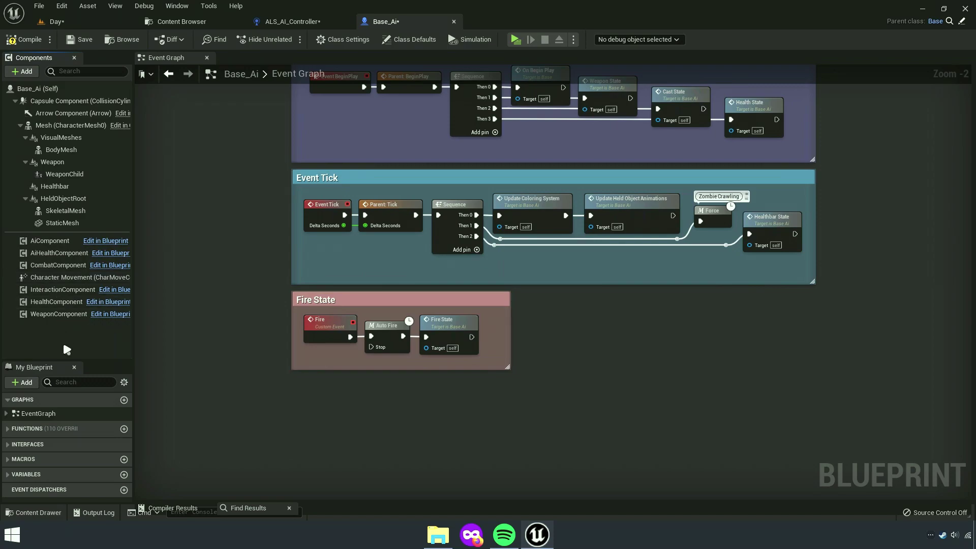
mouse_move(92, 360)
mouse_down()
mouse_move(80, 148)
mouse_move(80, 157)
mouse_up()
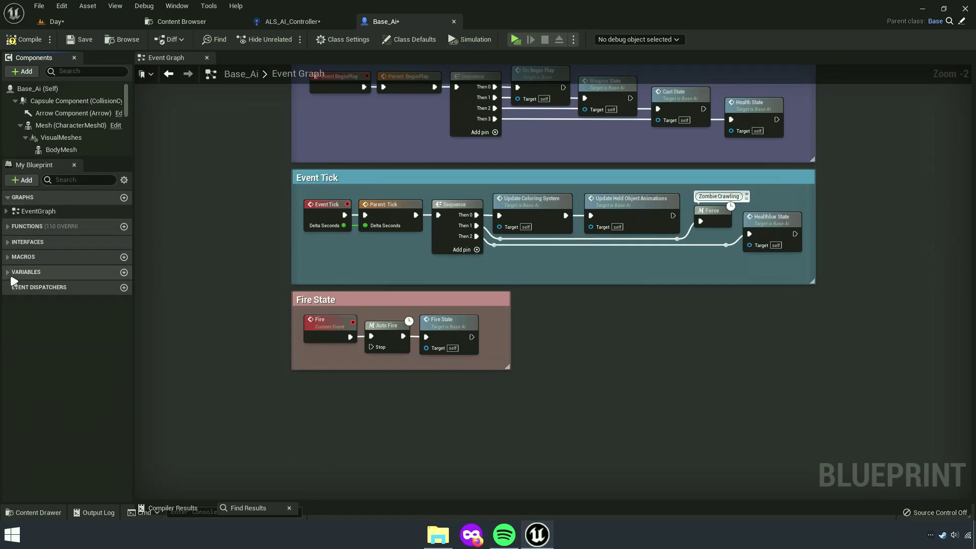
click(12, 276)
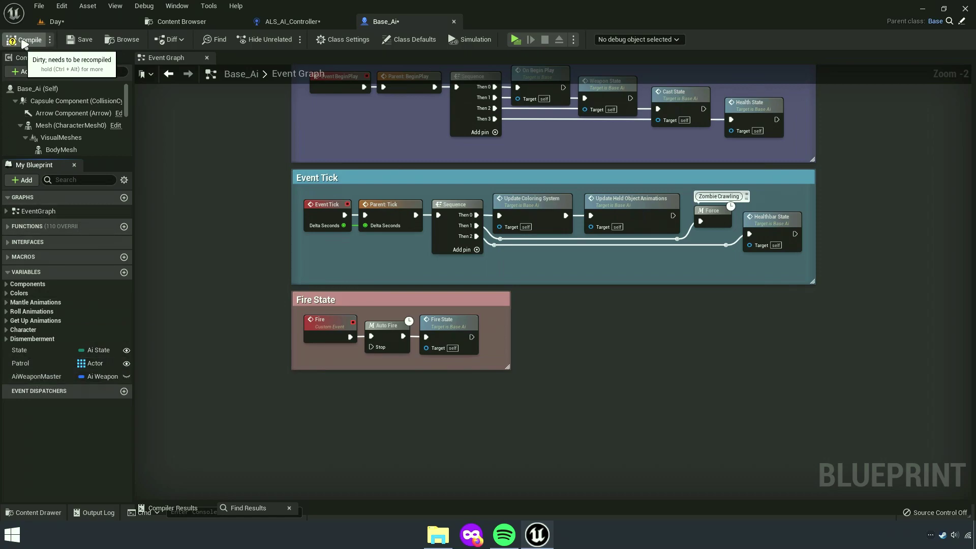
click(81, 41)
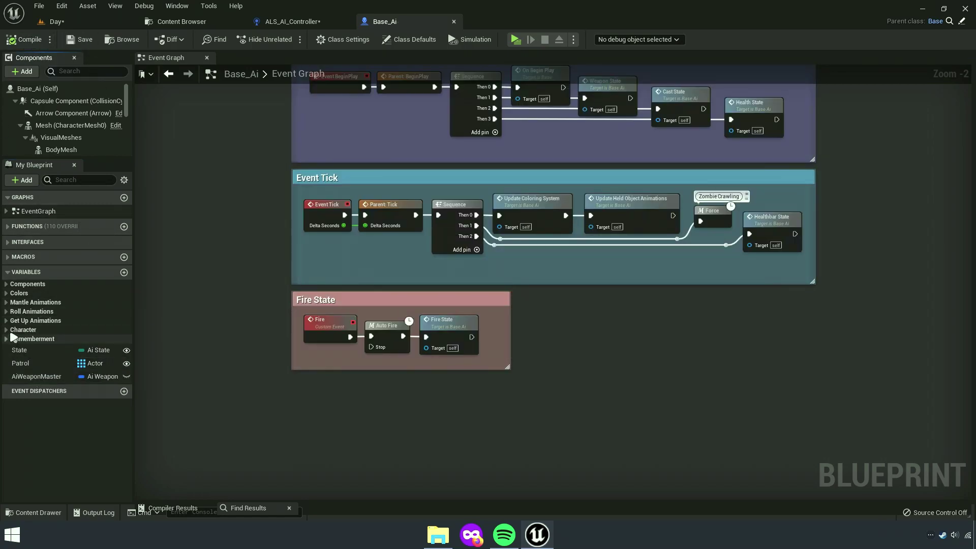
Attempt to delete the Character HP variable, then cancel to keep it.
click(12, 331)
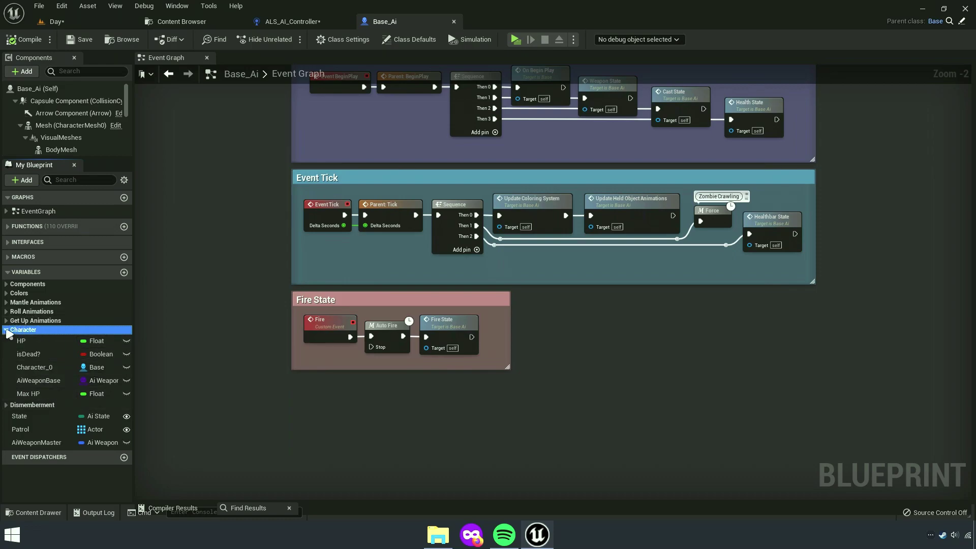
click(7, 331)
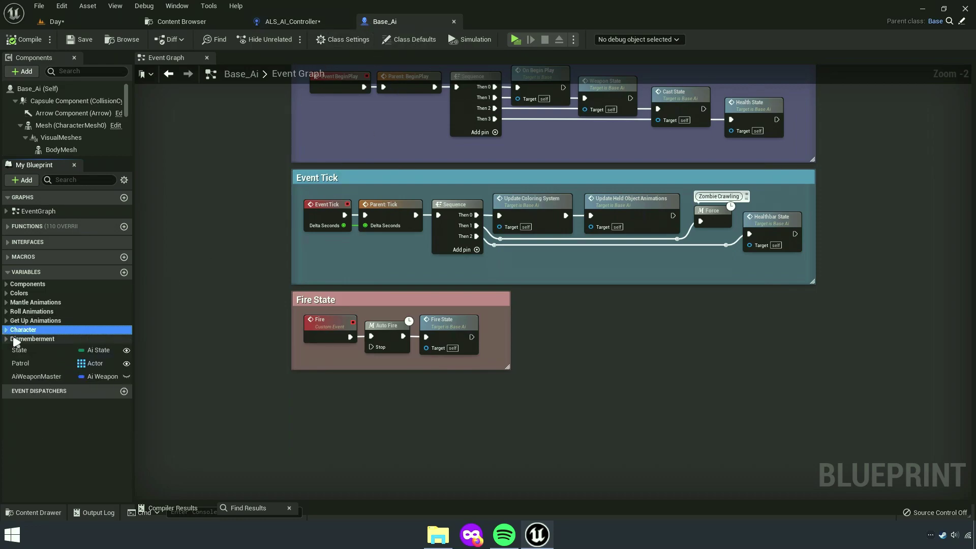
click(7, 330)
click(28, 341)
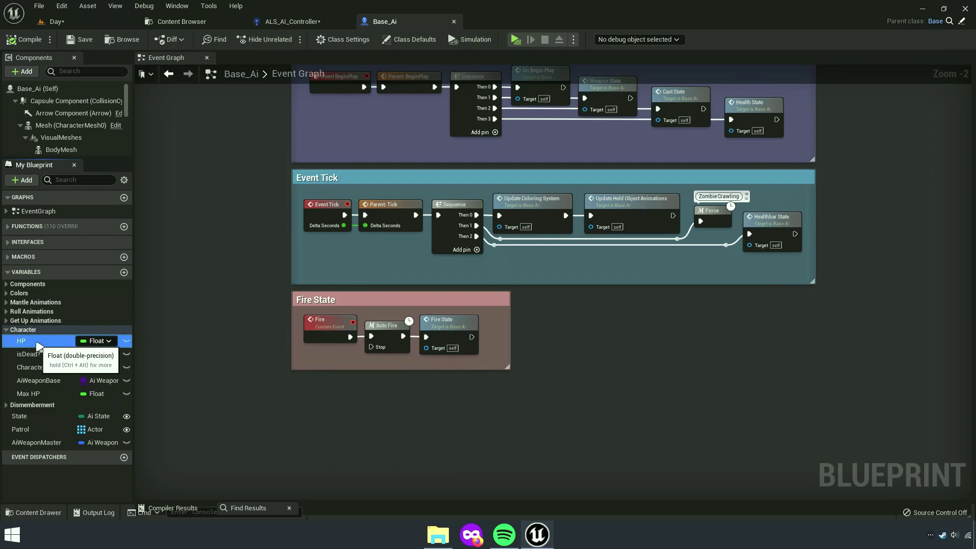
right_click(39, 347)
click(44, 410)
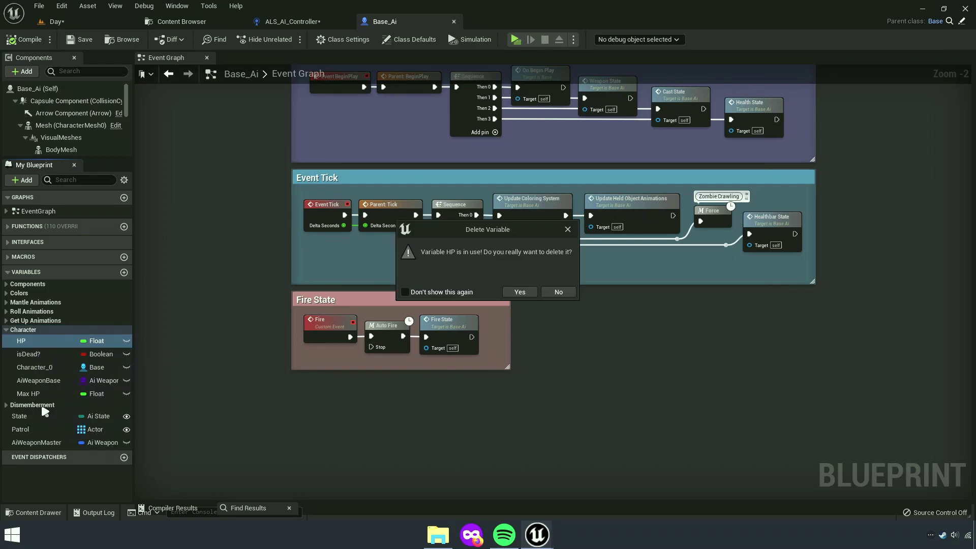
click(558, 292)
right_drag(632, 294, 526, 416)
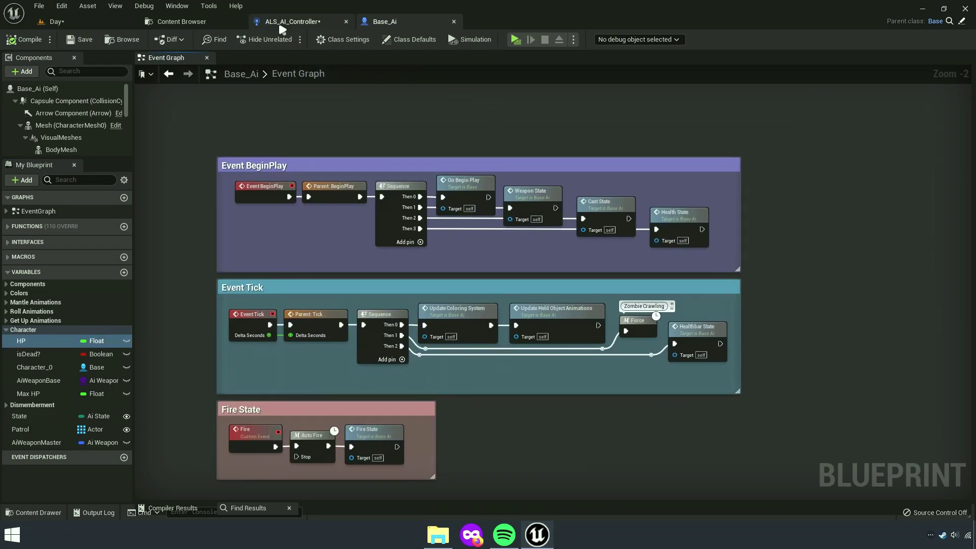
Inspect the Perception group's event, Break AIStimulus and Switch on Ai_State nodes in ALS_AI_Controller.
click(283, 30)
scroll(443, 360, up, 2)
scroll(442, 359, up, 3)
scroll(453, 398, up, 2)
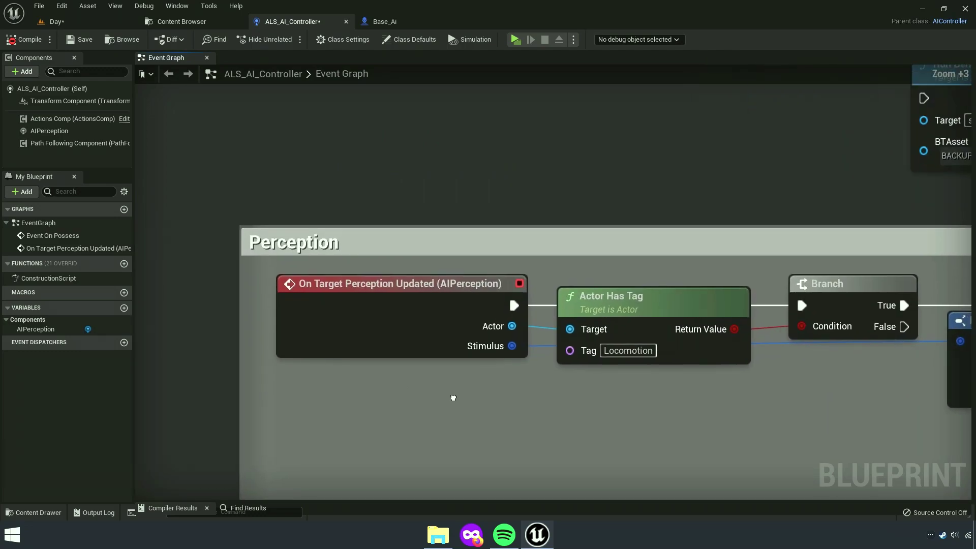
scroll(453, 398, down, 4)
click(429, 413)
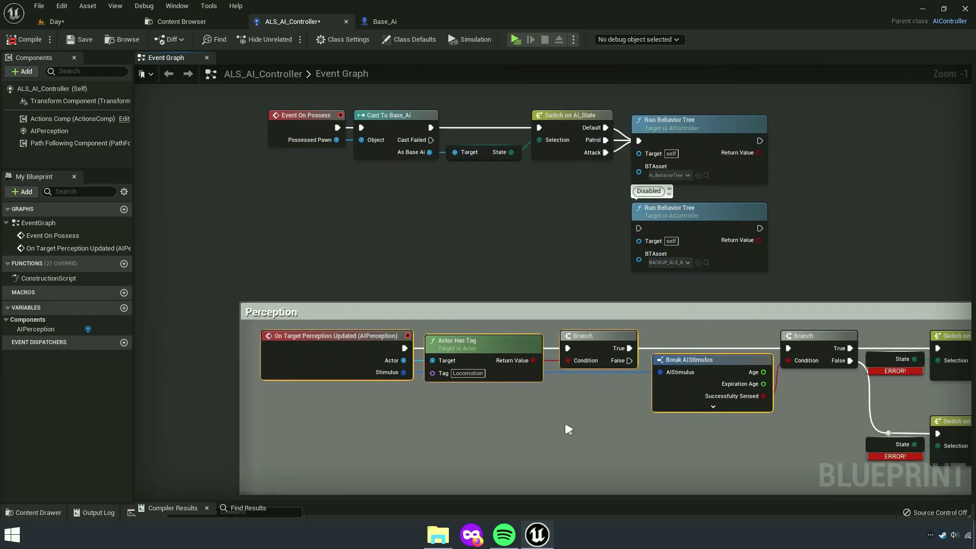
scroll(511, 437, up, 4)
right_drag(453, 407, 616, 429)
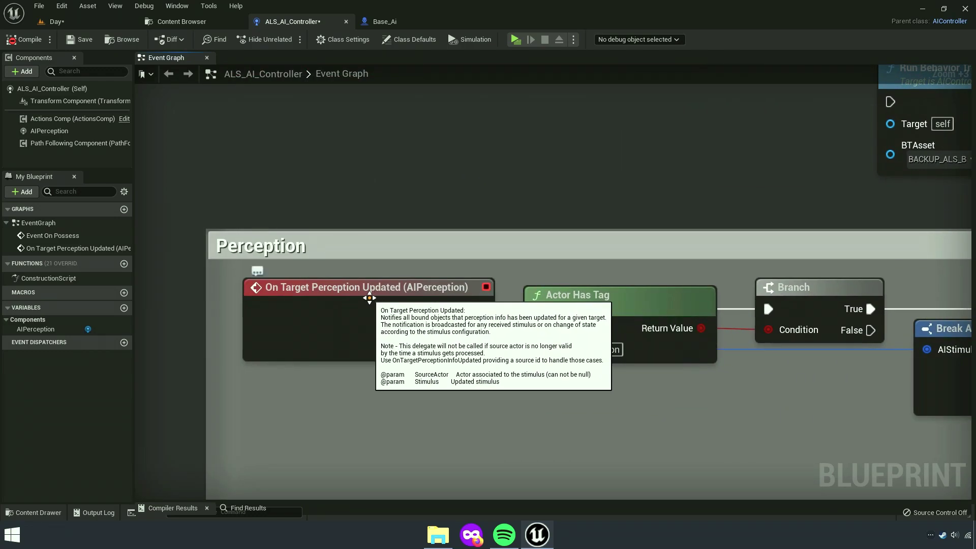
right_drag(751, 417, 611, 383)
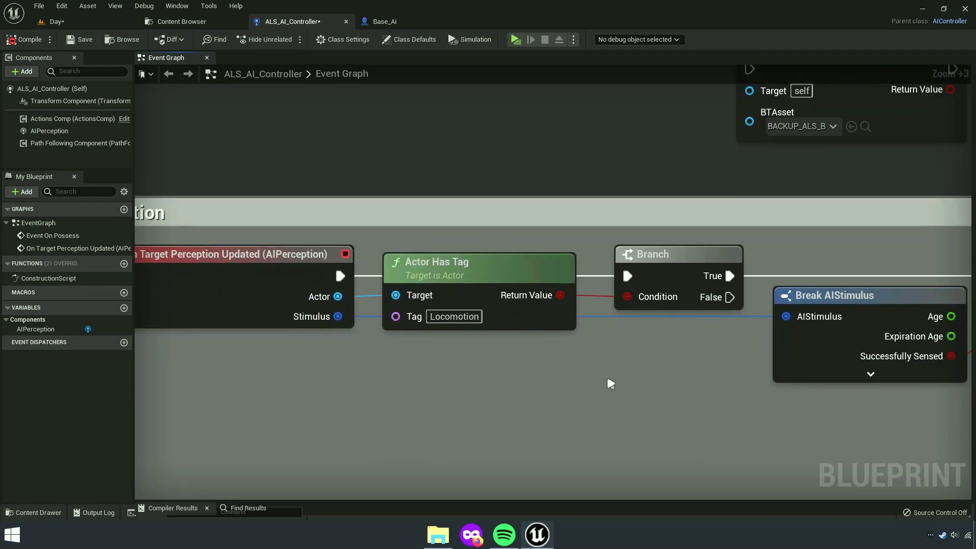
scroll(619, 381, down, 3)
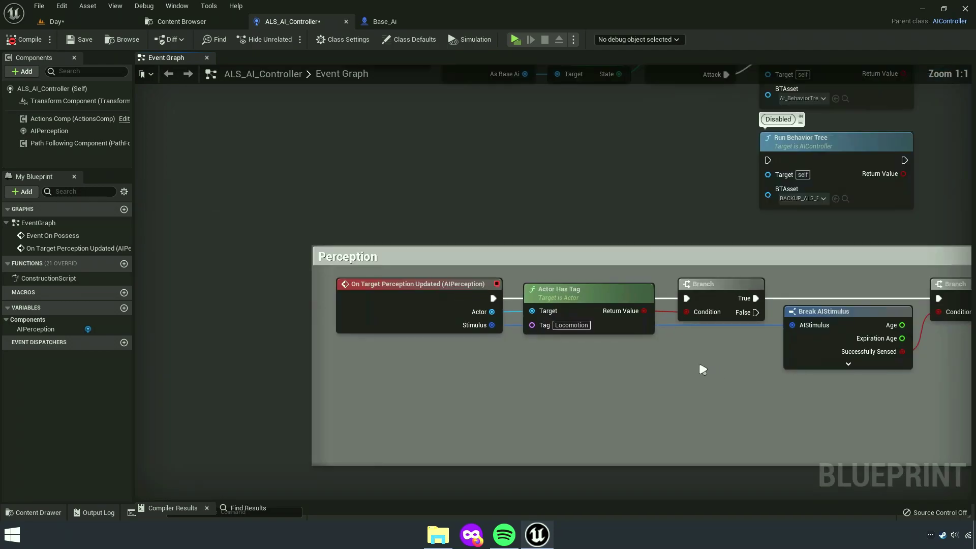
click(661, 356)
right_drag(661, 356, 610, 347)
scroll(505, 385, up, 3)
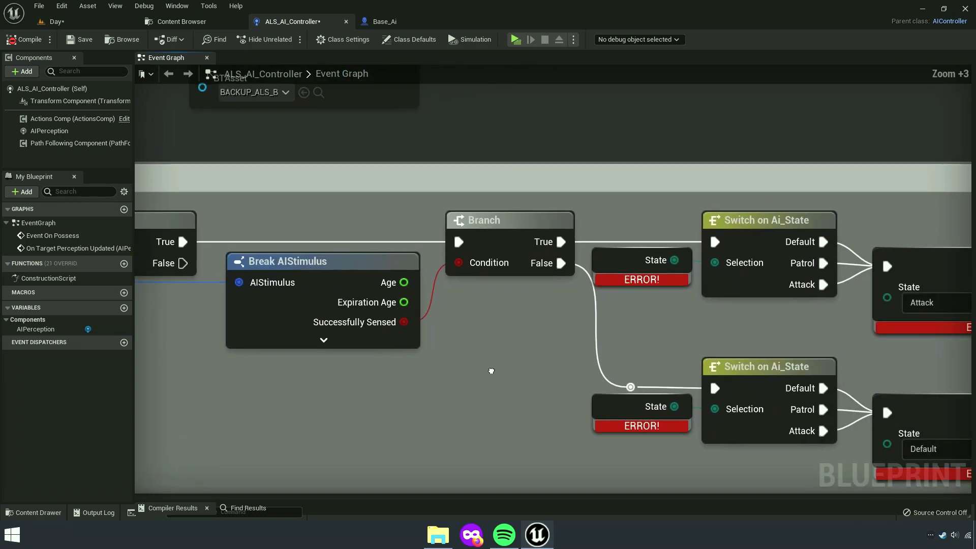
Break the second Branch's True and False links to the Switch on Ai_State nodes.
click(534, 254)
right_drag(541, 305, 346, 310)
scroll(346, 310, down, 4)
scroll(354, 312, up, 4)
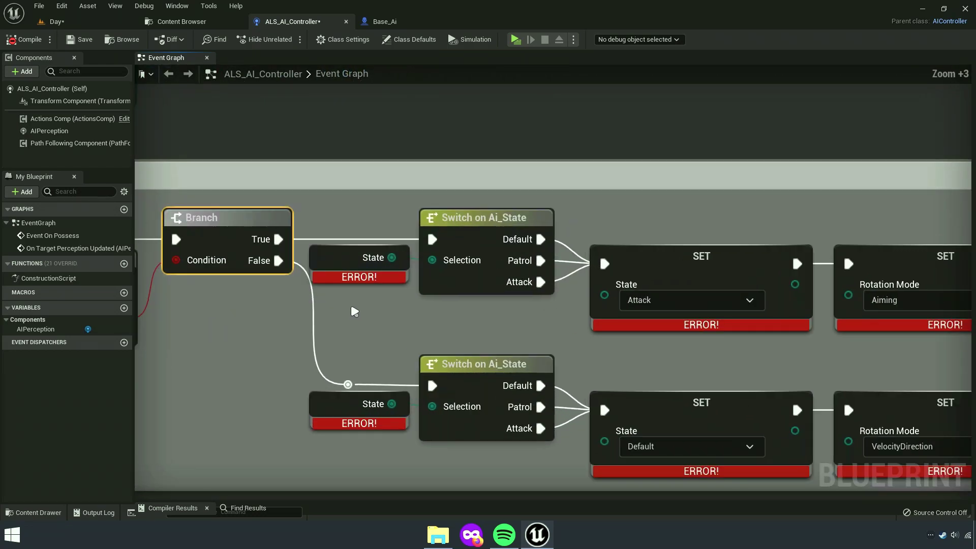
right_drag(376, 262, 509, 263)
right_click(411, 240)
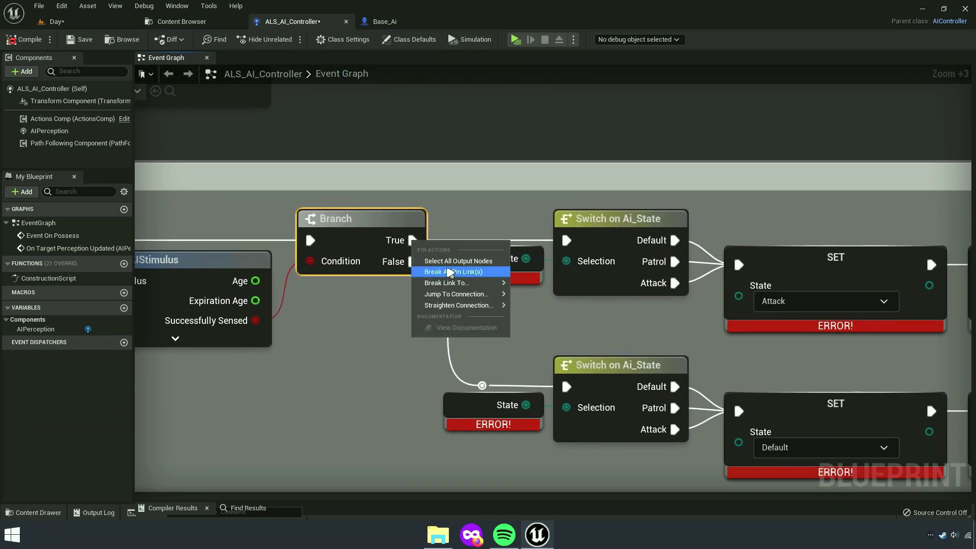
click(458, 270)
right_click(411, 262)
click(465, 280)
Compile and save ALS_AI_Controller.
scroll(581, 327, down, 4)
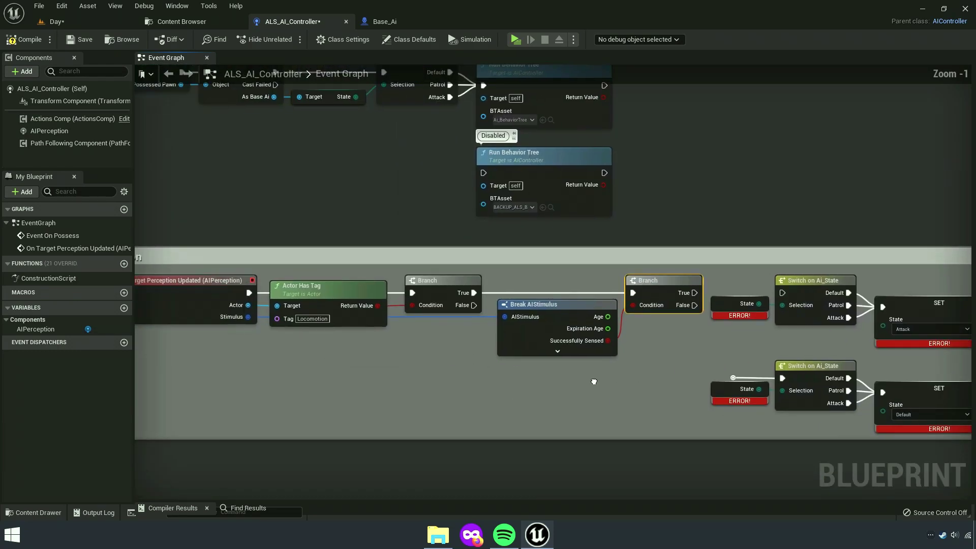
click(23, 39)
click(80, 39)
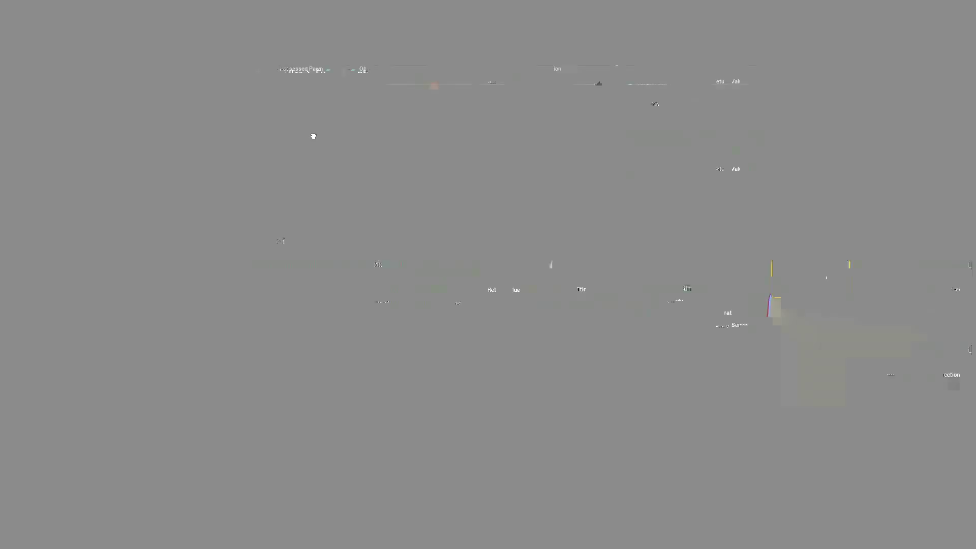
right_drag(148, 131, 312, 288)
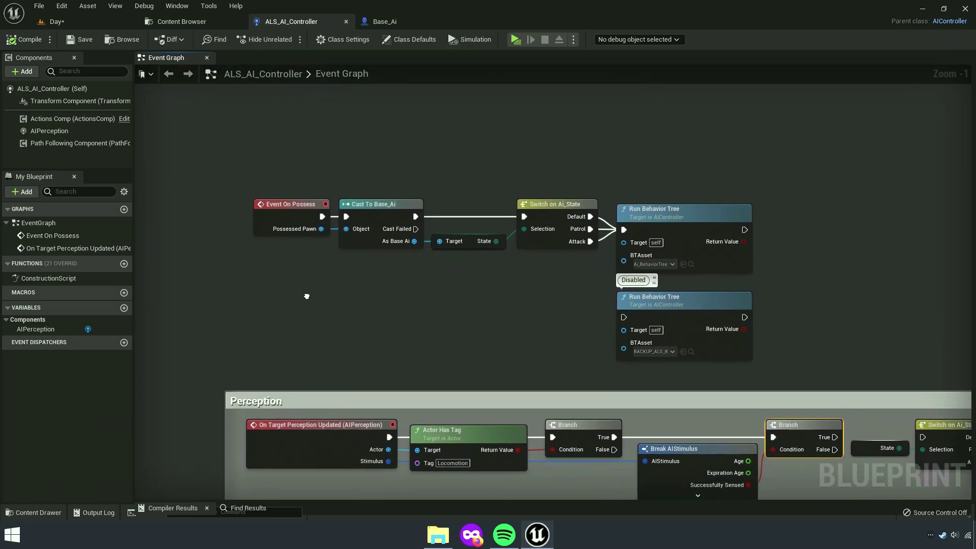
scroll(343, 248, up, 2)
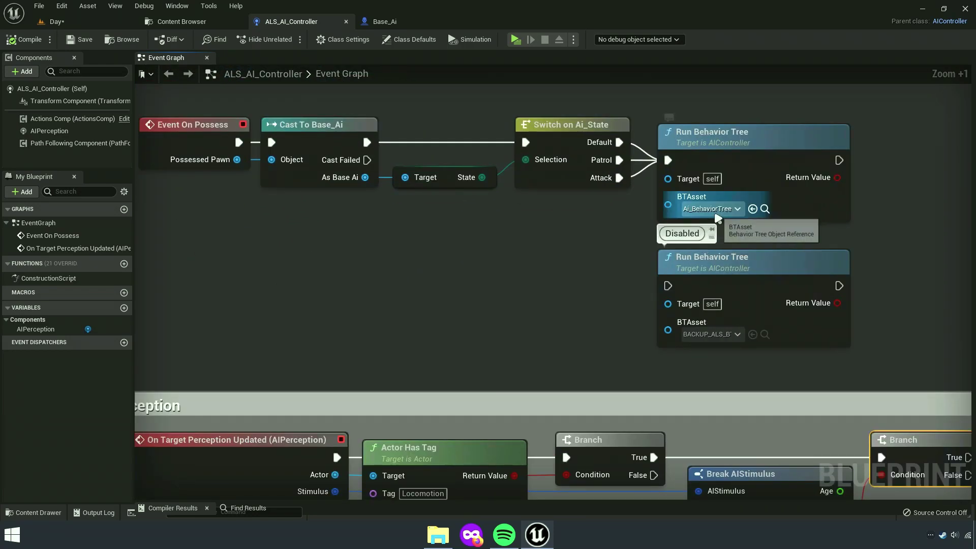
click(182, 21)
Save all modified content, then open the Ai_BehaviorTree asset beside Content Browser.
key(ctrl+shift+s)
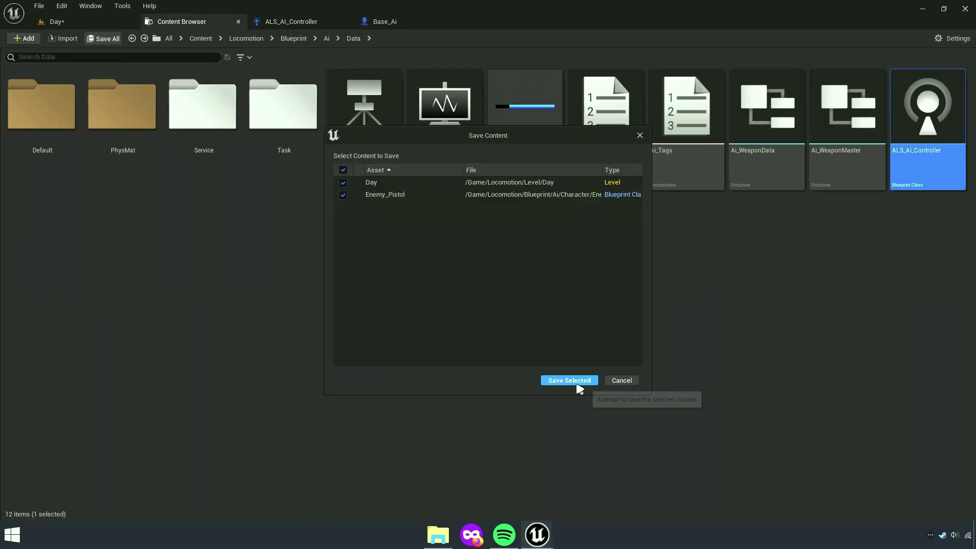
click(575, 379)
click(365, 170)
double_click(365, 170)
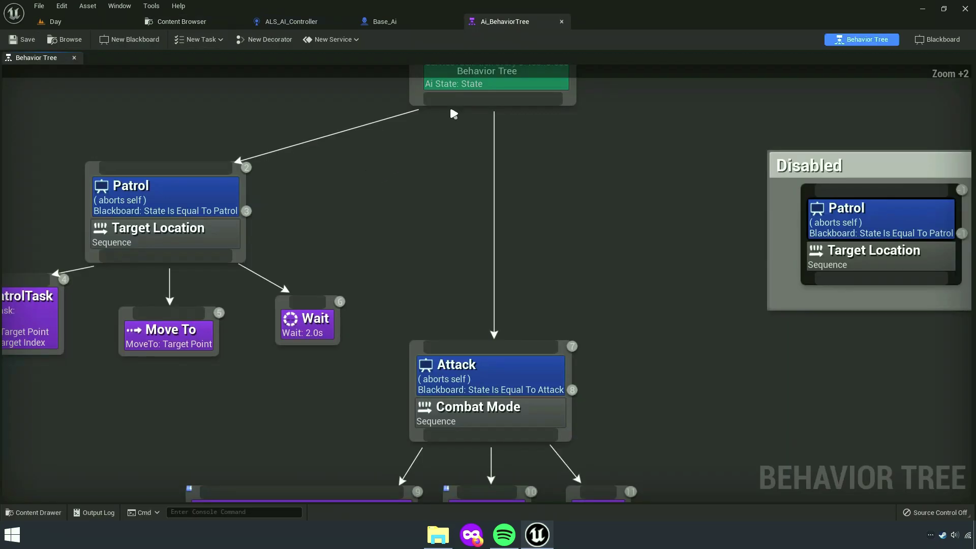
drag(439, 26, 254, 23)
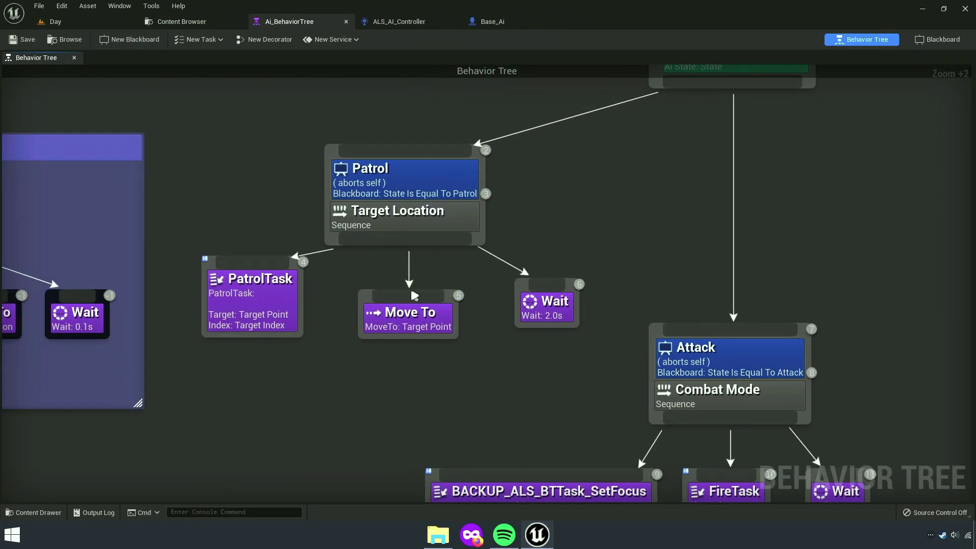
Play-test the Day level in standalone preview, walking and sprinting, then stop.
click(105, 24)
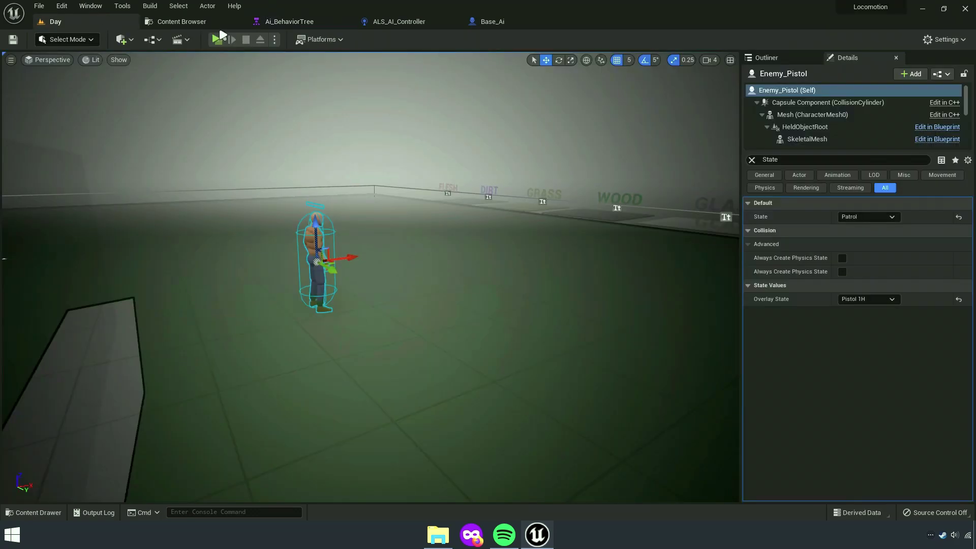
click(223, 37)
key(w)
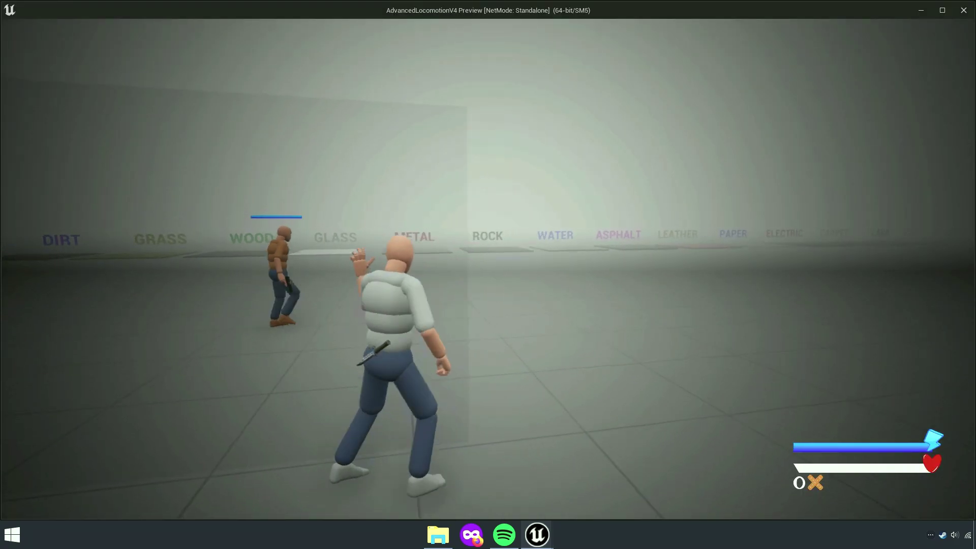
key(shift)
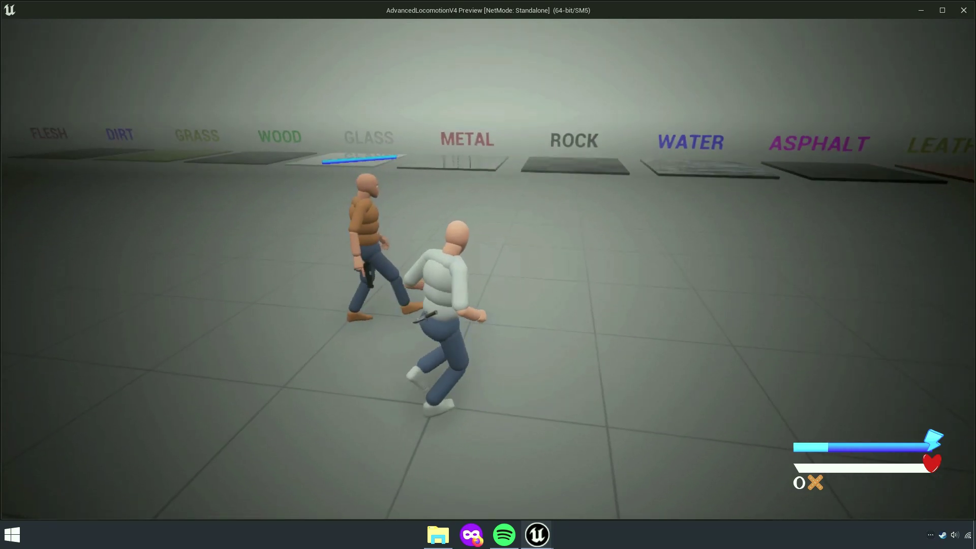
key(a)
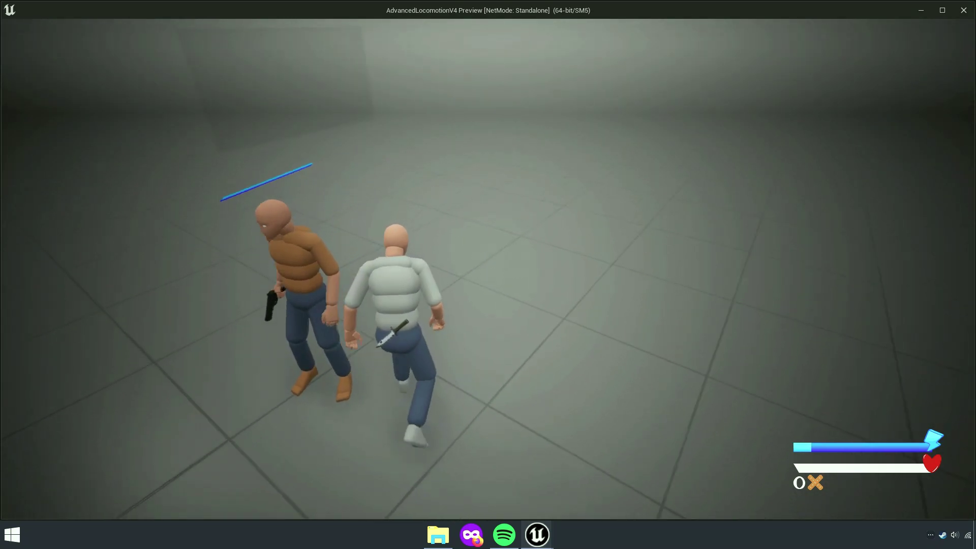
key(Escape)
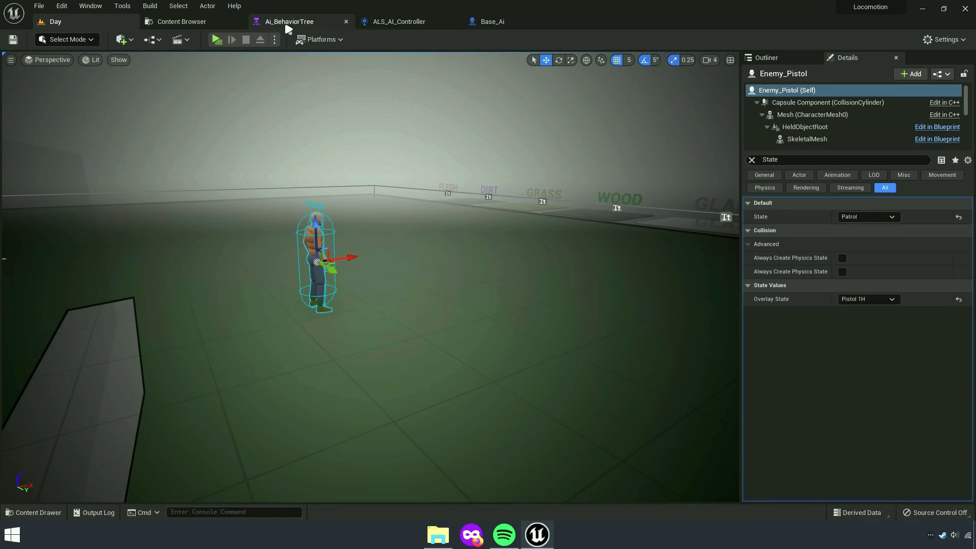
Return to the Ai_BehaviorTree graph and frame the whole tree.
click(283, 23)
mouse_move(282, 228)
right_down()
mouse_move(453, 283)
mouse_move(413, 275)
right_up()
scroll(453, 283, down, 2)
scroll(453, 283, up, 1)
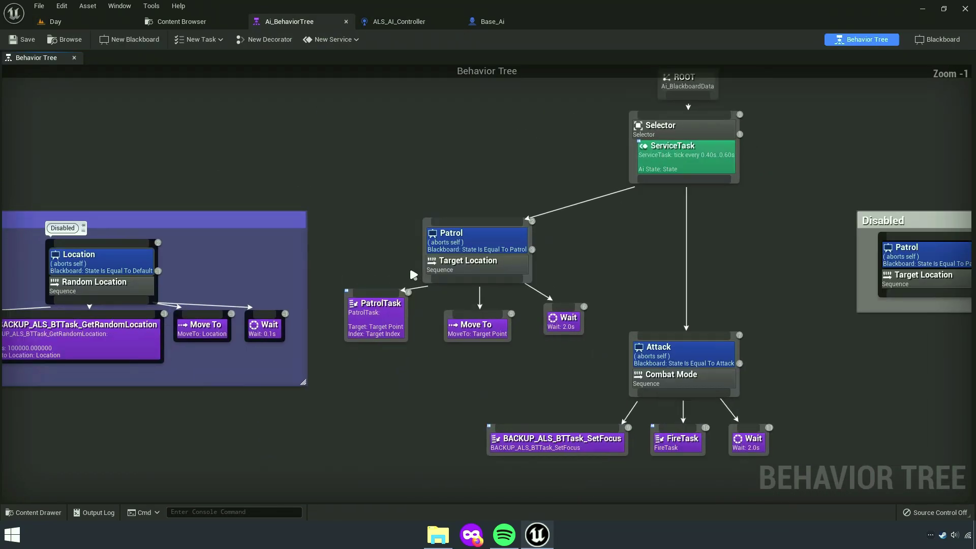
Select the Event On Possess chain and wrap it in a comment titled 'DELETE Later'.
click(399, 21)
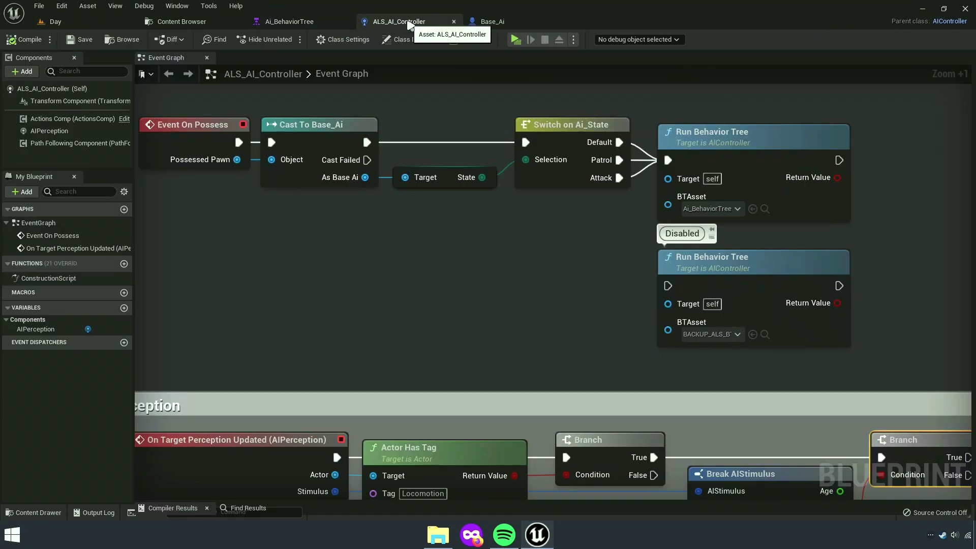
right_drag(631, 362, 499, 288)
scroll(499, 288, up, 3)
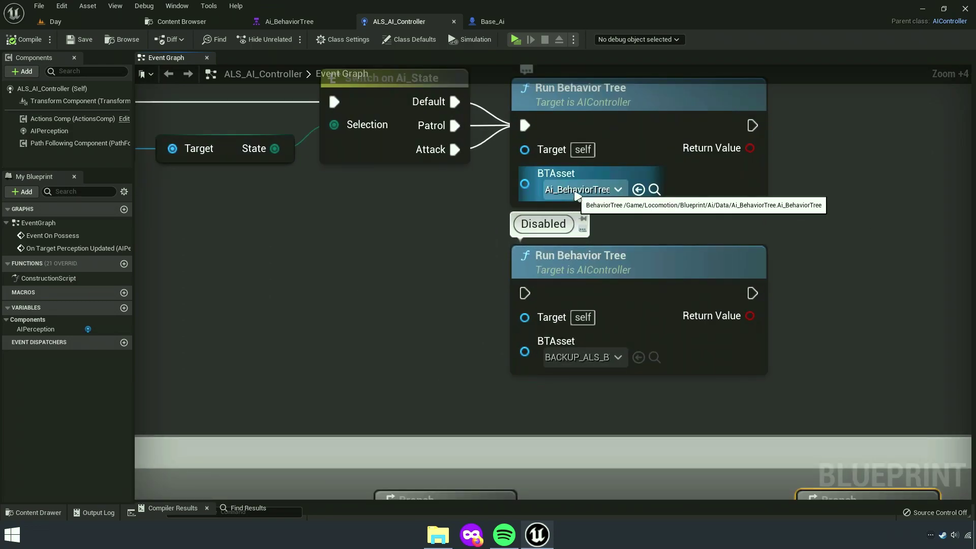
scroll(578, 196, down, 2)
scroll(639, 303, down, 2)
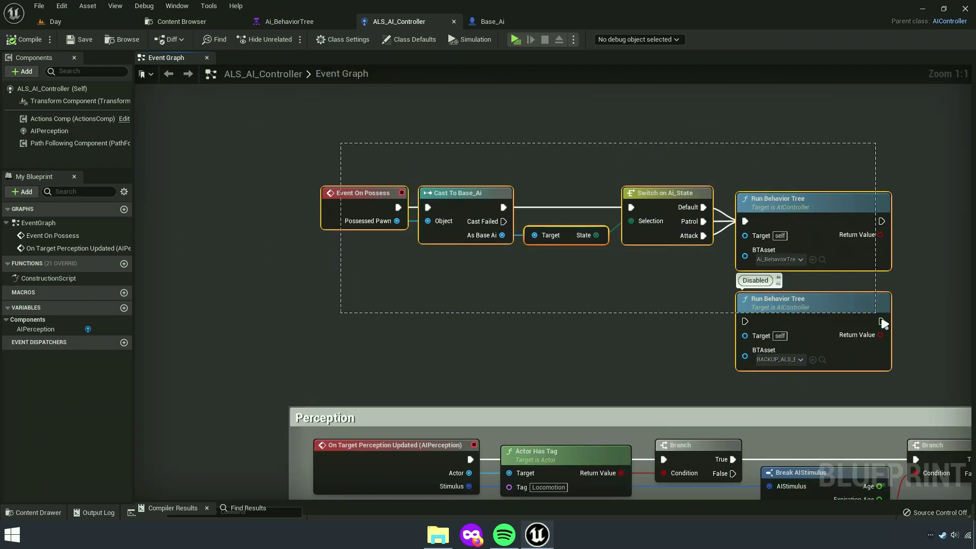
drag(285, 149, 895, 340)
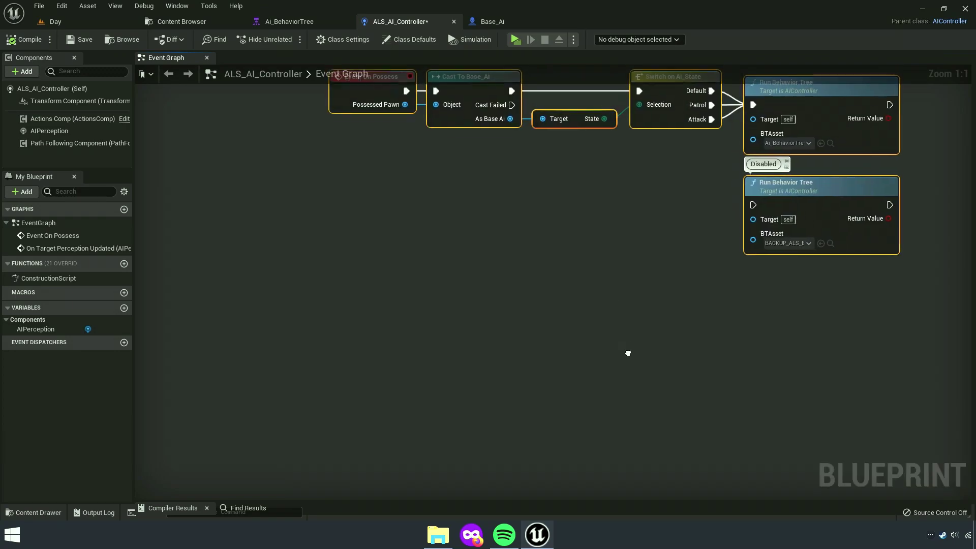
right_drag(897, 350, 633, 346)
key(c)
text(DELETE Later)
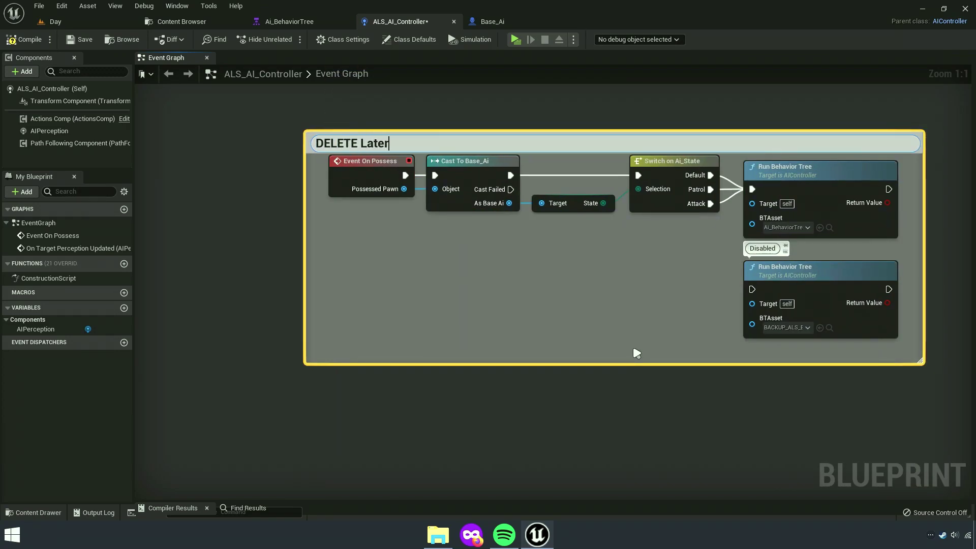
key(Return)
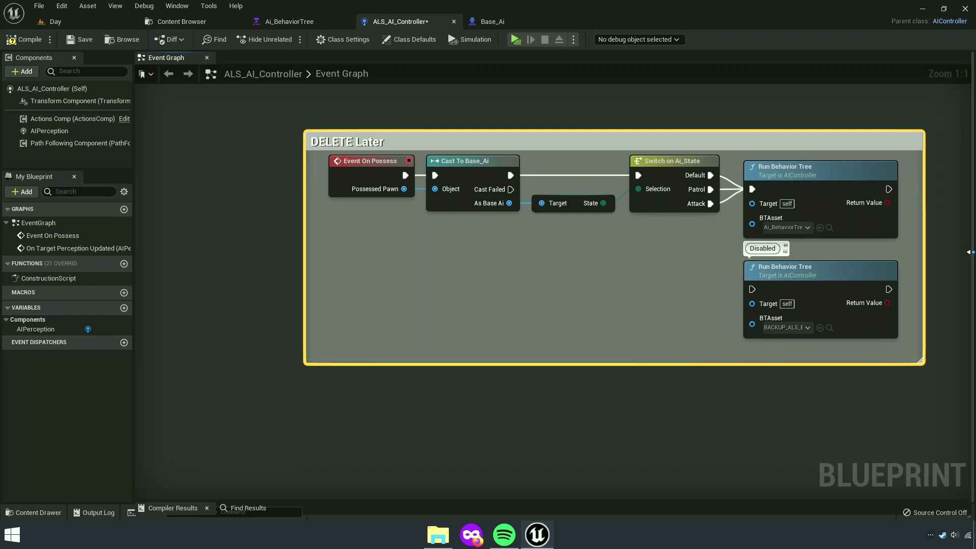
Set the DELETE Later comment colour to red and close the Details panel.
click(968, 251)
click(616, 75)
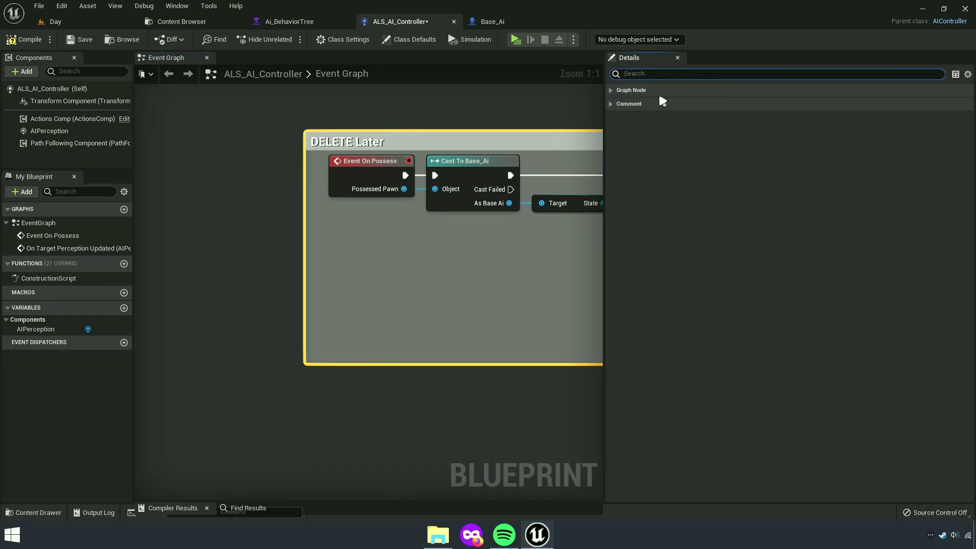
click(628, 90)
click(621, 117)
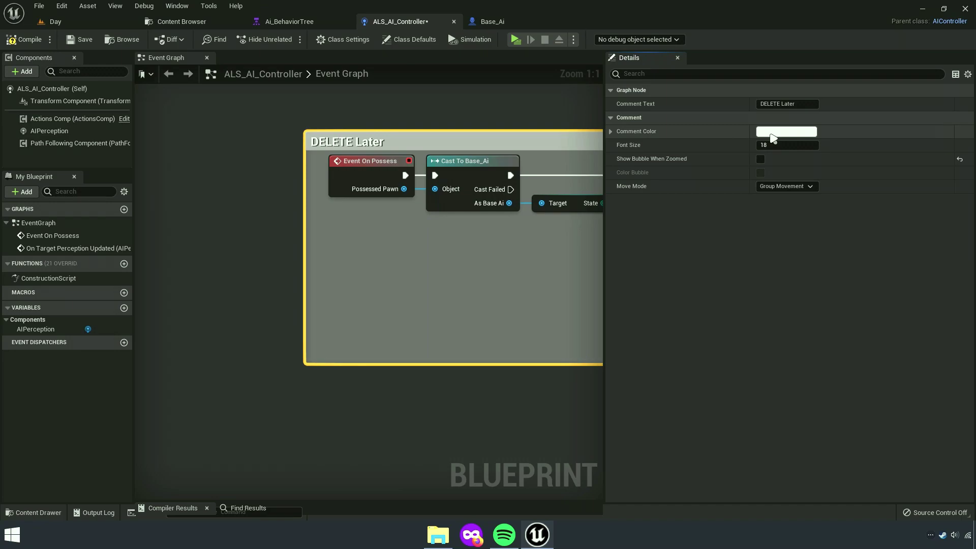
click(786, 131)
drag(677, 273, 684, 169)
click(696, 390)
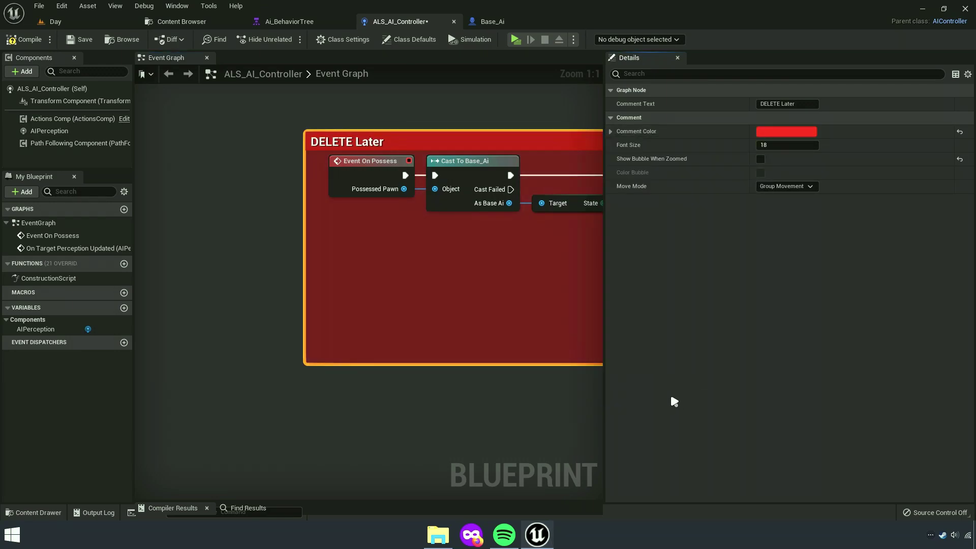
drag(606, 377, 969, 377)
right_drag(673, 428, 691, 368)
scroll(661, 386, down, 3)
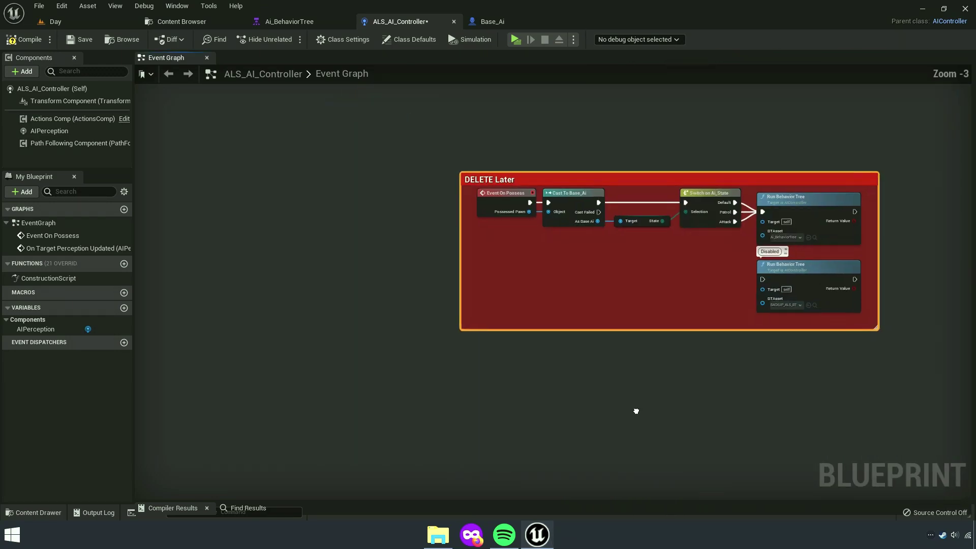
right_drag(514, 415, 445, 264)
Add an Event BeginPlay node to the controller graph.
right_click(417, 238)
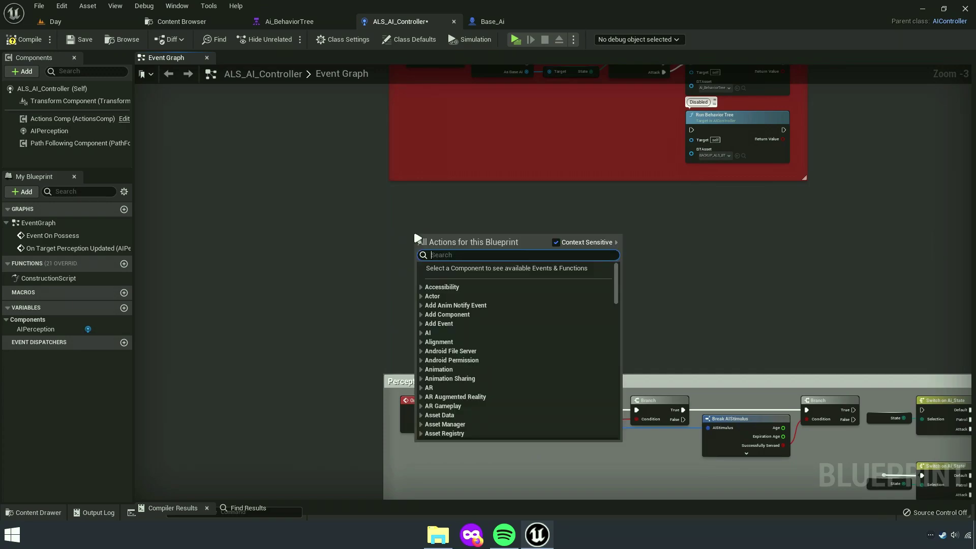
text(event )
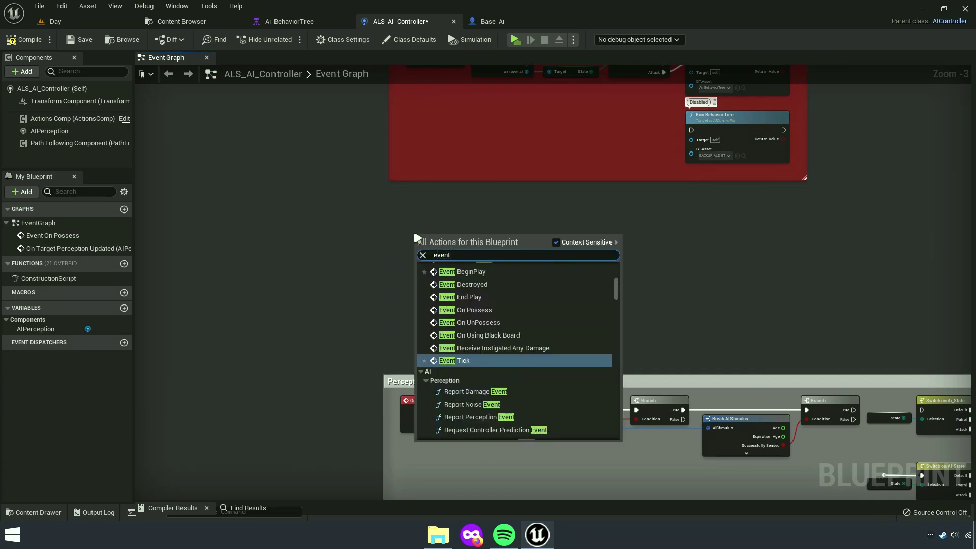
text(beg)
key(Return)
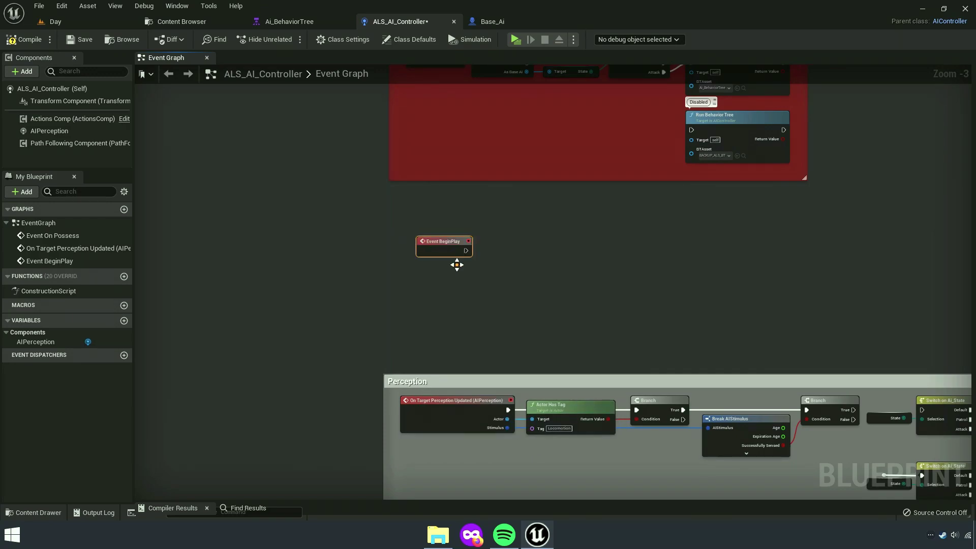
scroll(457, 264, up, 5)
scroll(443, 337, down, 5)
scroll(604, 230, up, 4)
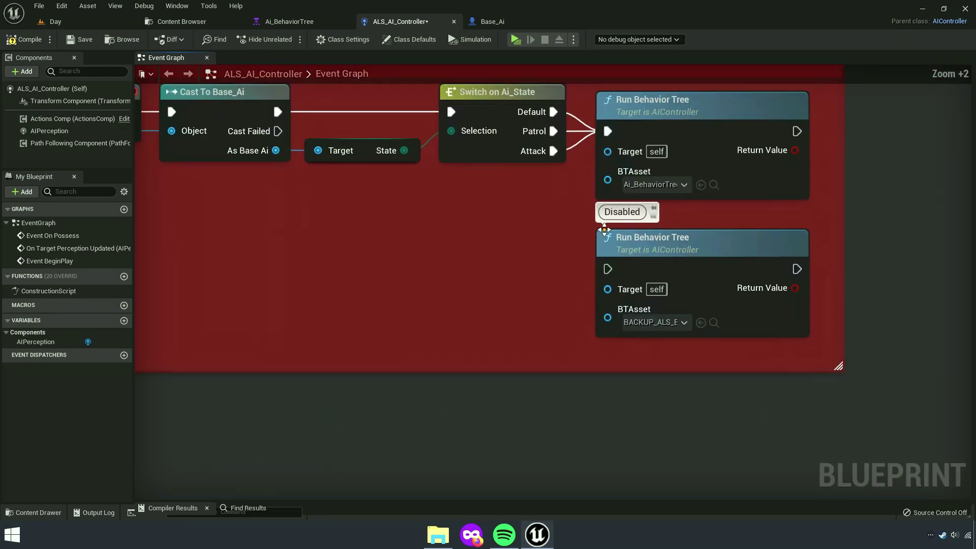
Move Run Behavior Tree beside Event BeginPlay, wire them, save, and launch a game preview.
right_click(671, 127)
click(701, 165)
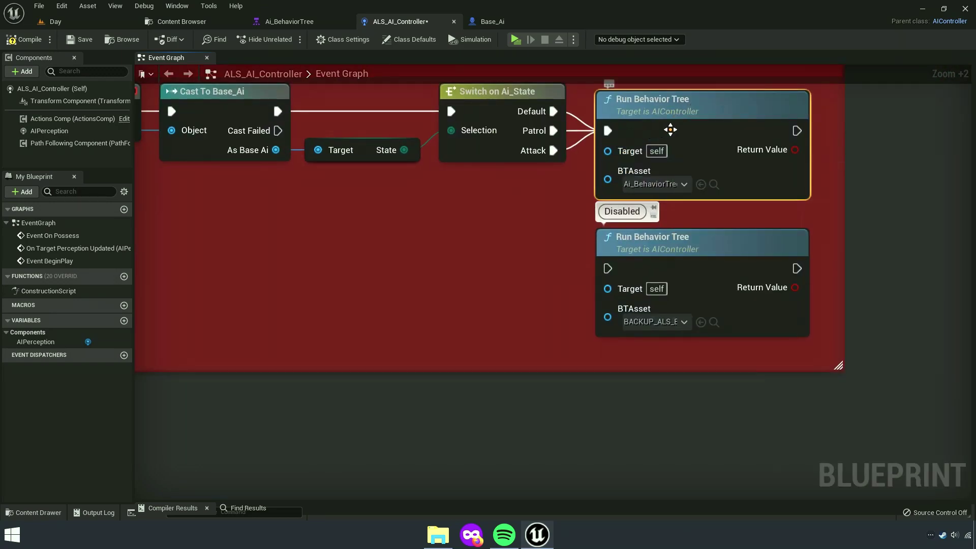
key(ctrl+x)
right_drag(153, 493, 401, 409)
key(ctrl+v)
scroll(578, 217, up, 5)
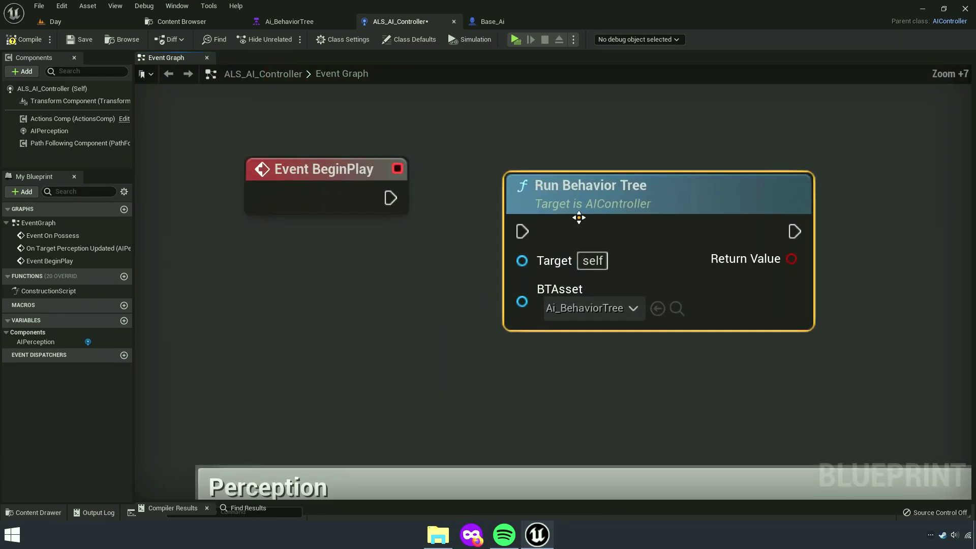
drag(579, 218, 530, 185)
drag(386, 200, 386, 200)
scroll(444, 230, down, 2)
scroll(443, 230, down, 2)
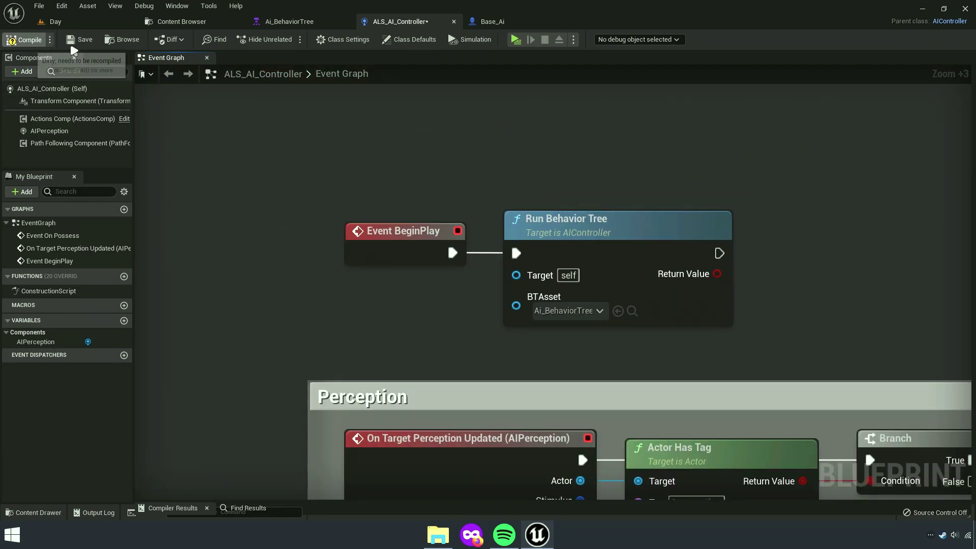
click(79, 40)
click(516, 40)
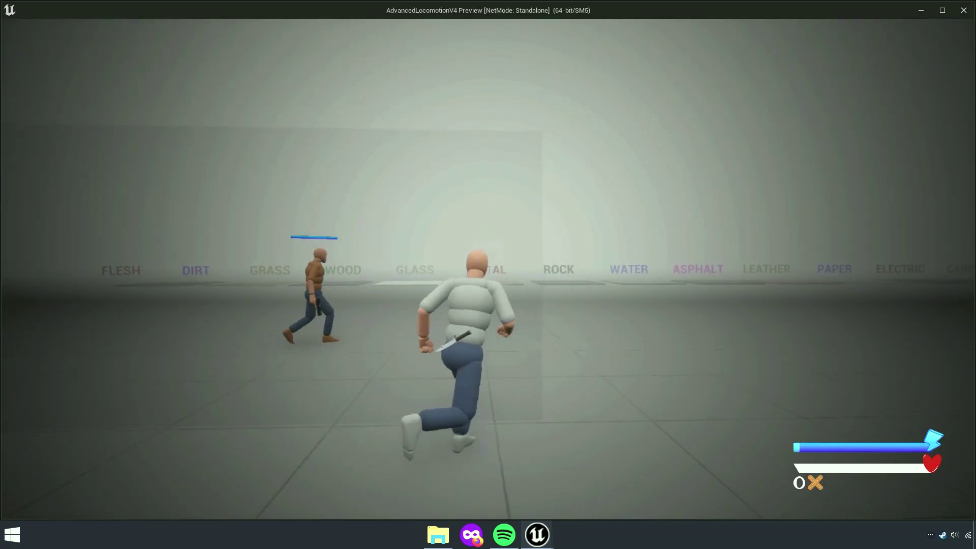
Stop the game preview and look over the perception graph, ending at Event BeginPlay.
key(Escape)
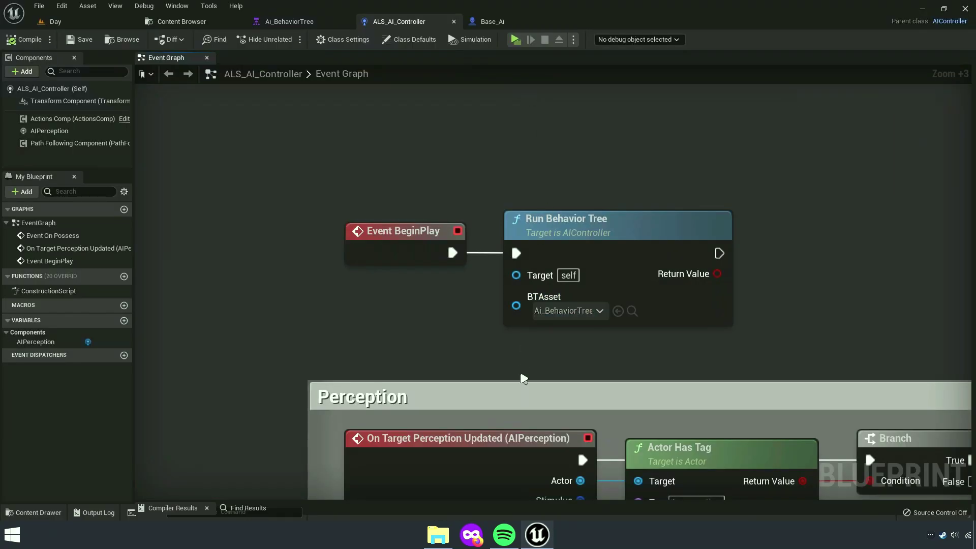
scroll(463, 239, down, 2)
scroll(463, 239, up, 3)
scroll(463, 239, up, 1)
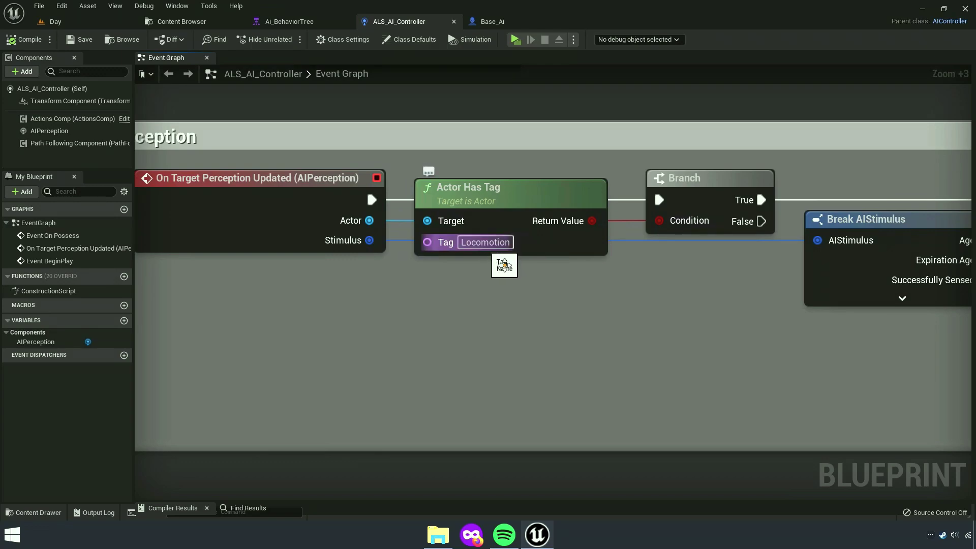
scroll(504, 265, down, 1)
scroll(593, 438, down, 2)
scroll(462, 440, up, 1)
right_drag(462, 440, 286, 320)
scroll(286, 320, up, 2)
scroll(521, 324, up, 1)
mouse_move(320, 284)
right_down()
mouse_move(521, 324)
mouse_move(715, 409)
mouse_move(206, 324)
right_up()
scroll(522, 324, down, 2)
scroll(541, 333, up, 2)
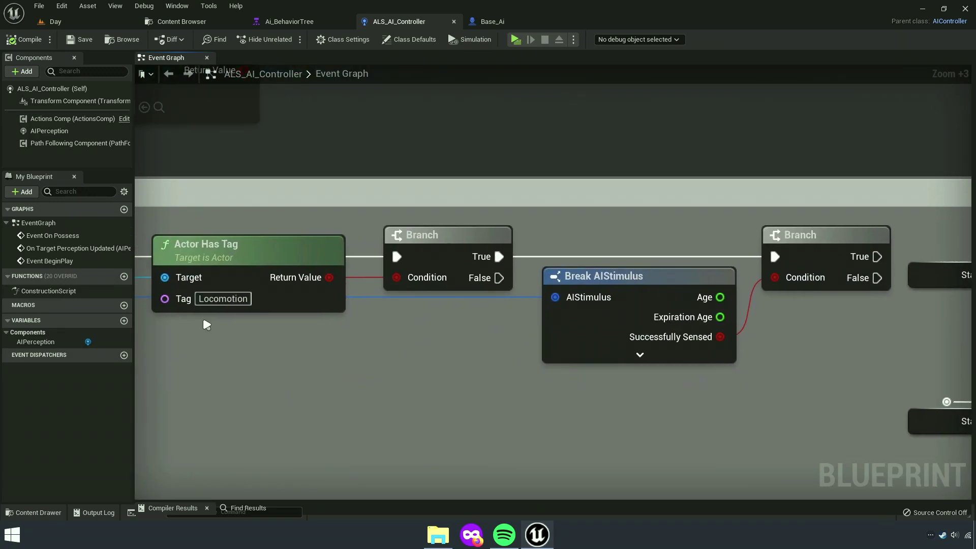
right_drag(661, 335, 259, 316)
mouse_move(623, 326)
right_down()
mouse_move(435, 320)
mouse_move(662, 320)
right_up()
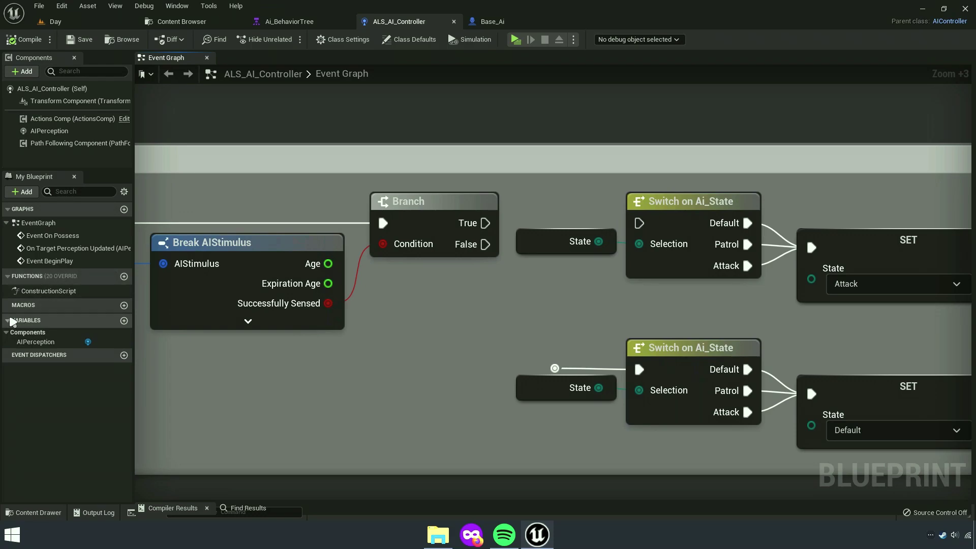
scroll(356, 254, down, 1)
right_drag(305, 214, 557, 182)
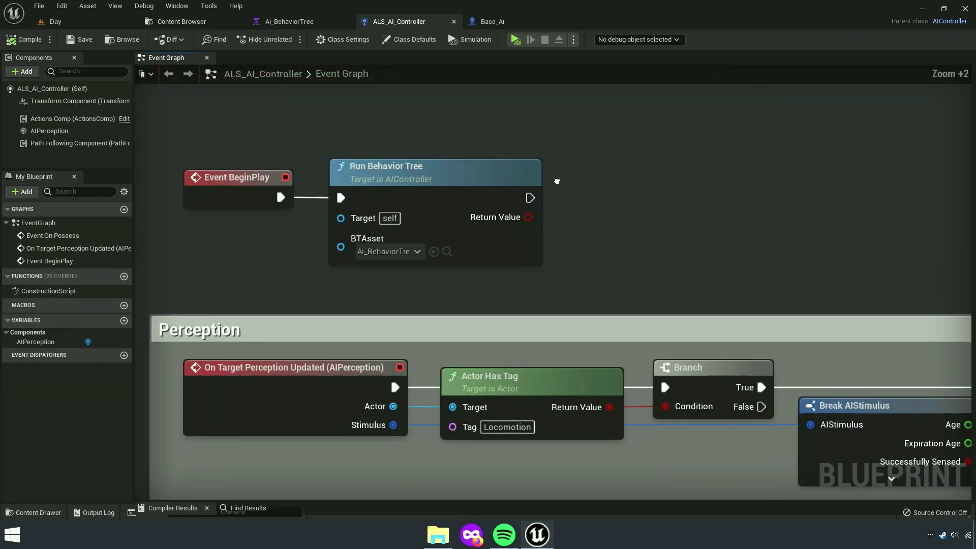
Add a Get Player Character node feeding a Cast To Base_Ai node.
right_click(642, 165)
text(get pla)
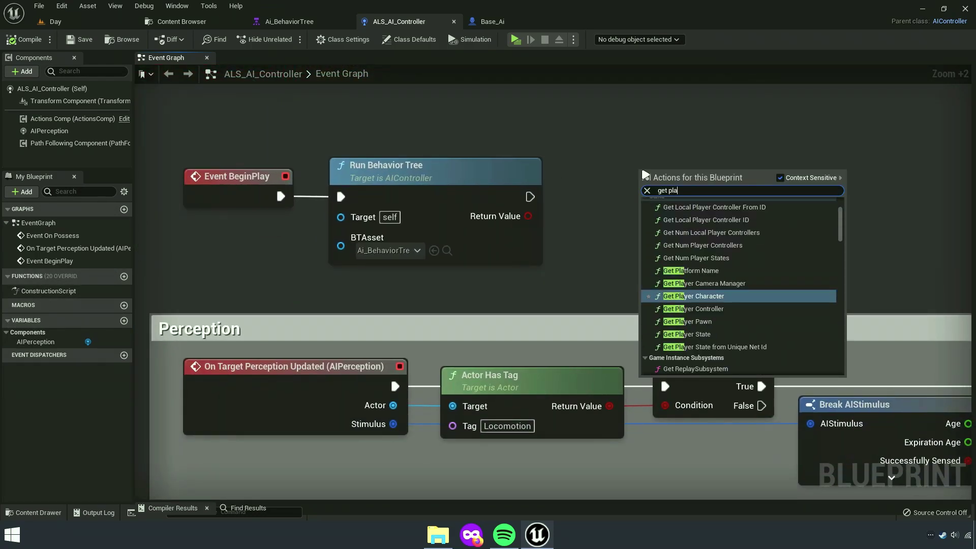
text(yer c)
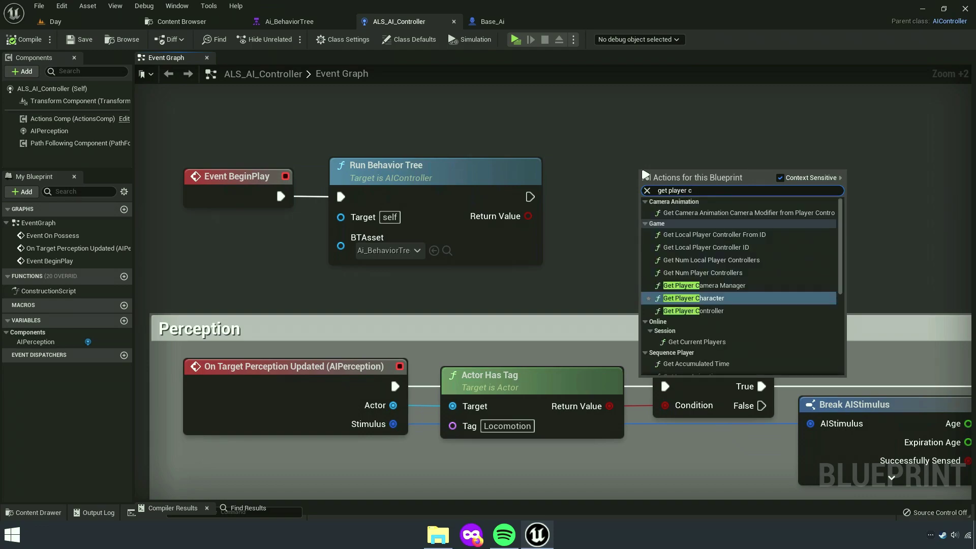
text(ha)
click(700, 211)
scroll(589, 190, up, 3)
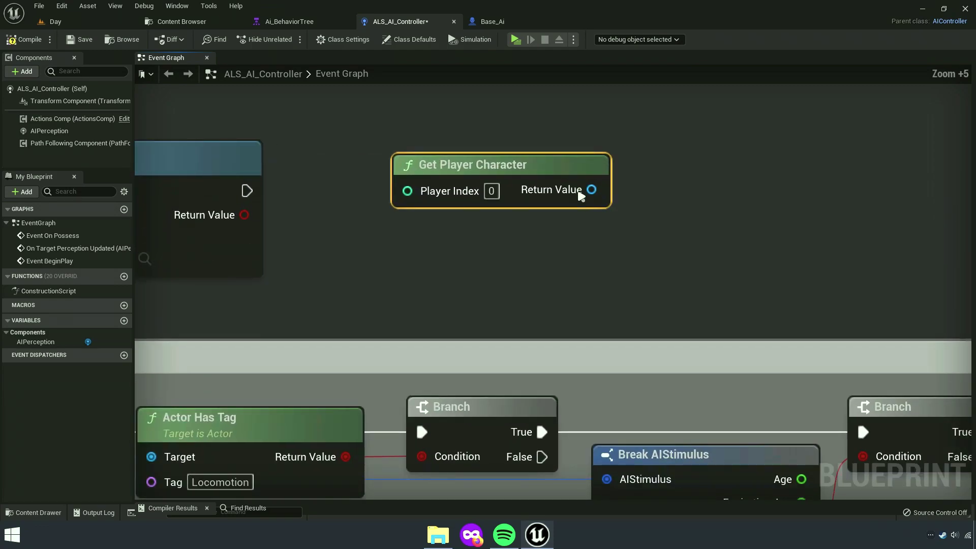
drag(591, 189, 655, 177)
text(cast to locom)
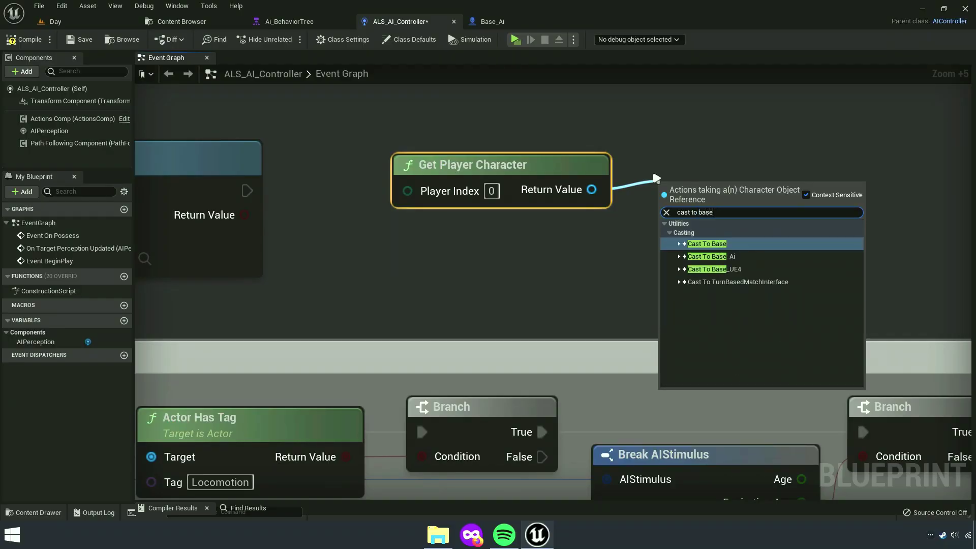
key(Return)
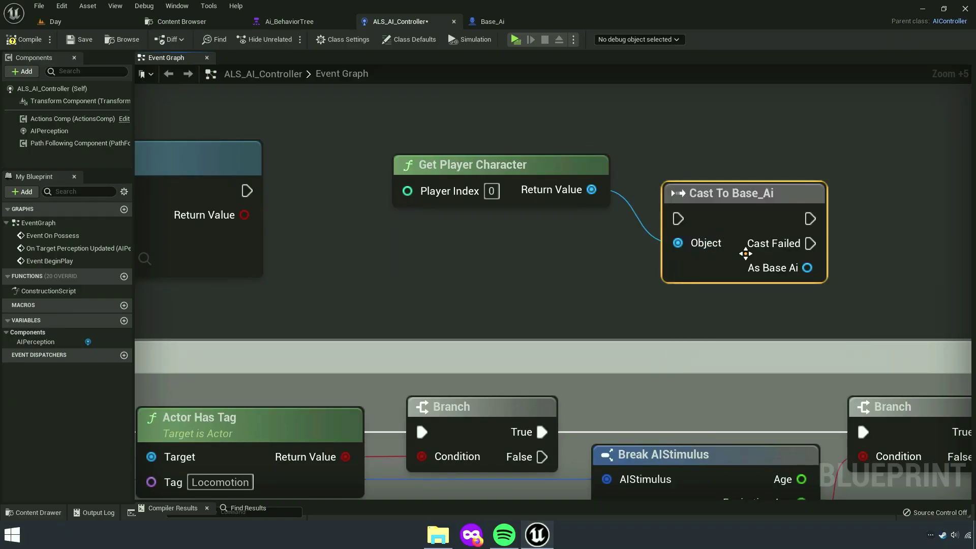
right_drag(747, 252, 557, 269)
drag(528, 210, 497, 150)
drag(538, 189, 539, 202)
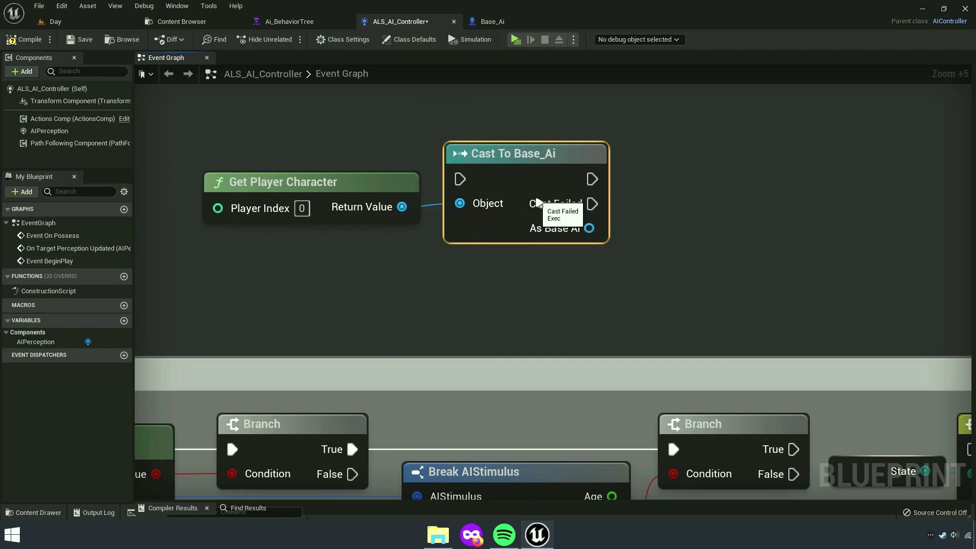
Promote the cast's As Base Ai output to an Ai Character variable and position its SET node.
right_click(582, 229)
click(631, 249)
text(Ai Character)
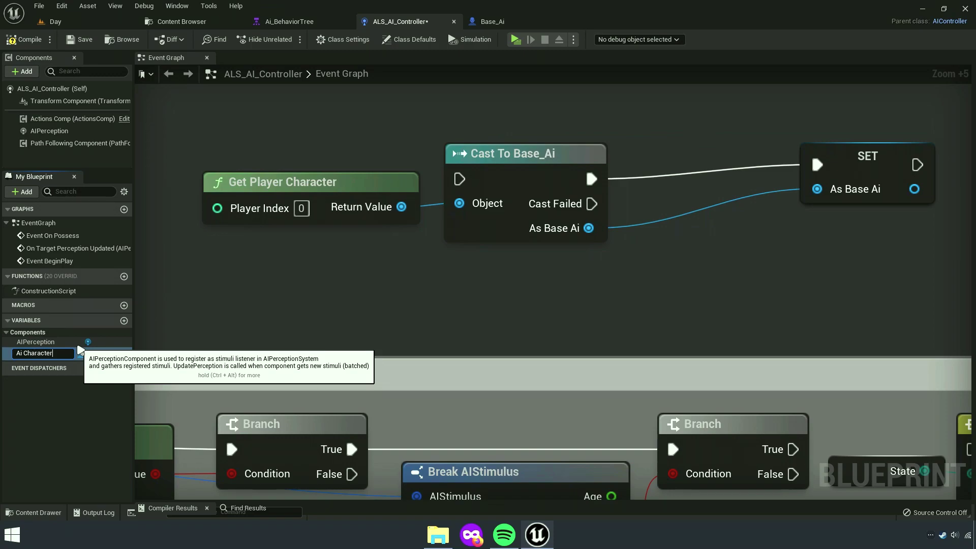
key(Return)
drag(875, 174, 706, 193)
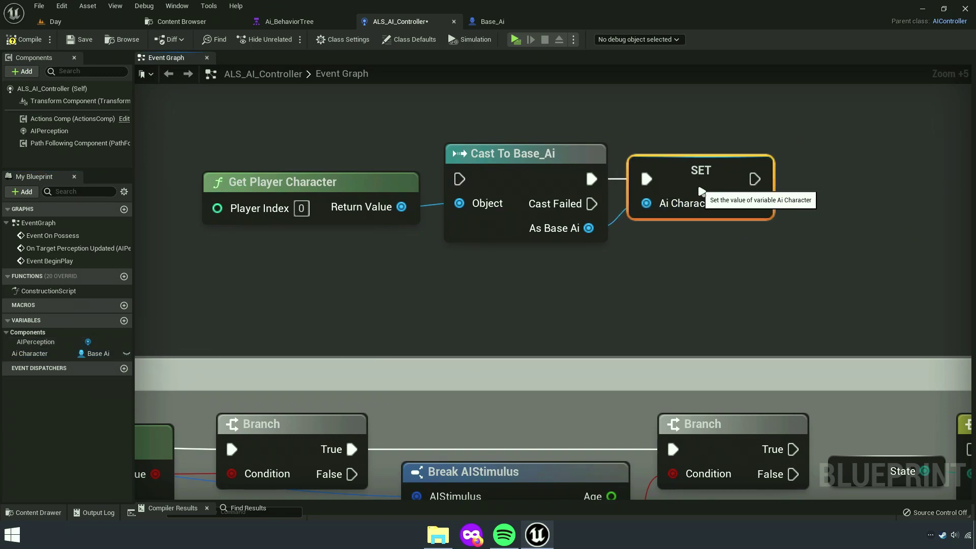
right_drag(639, 168, 742, 183)
drag(300, 265, 602, 209)
click(455, 303)
scroll(718, 299, down, 4)
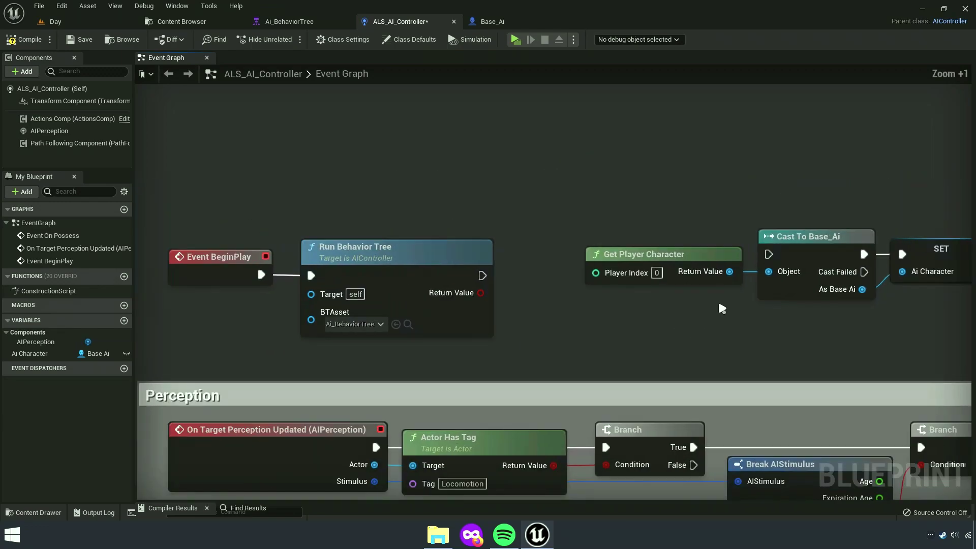
mouse_move(600, 263)
mouse_down()
mouse_move(262, 276)
mouse_move(527, 314)
mouse_move(523, 349)
mouse_up()
Shift Event BeginPlay and Run Behavior Tree to make room for a new node.
scroll(523, 348, down, 3)
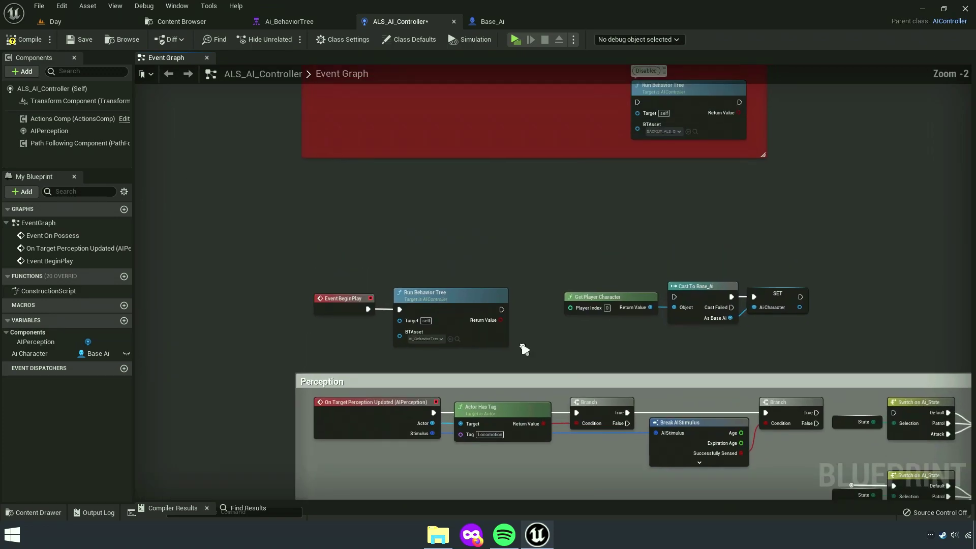
drag(335, 274, 461, 321)
drag(461, 321, 456, 262)
scroll(387, 294, up, 2)
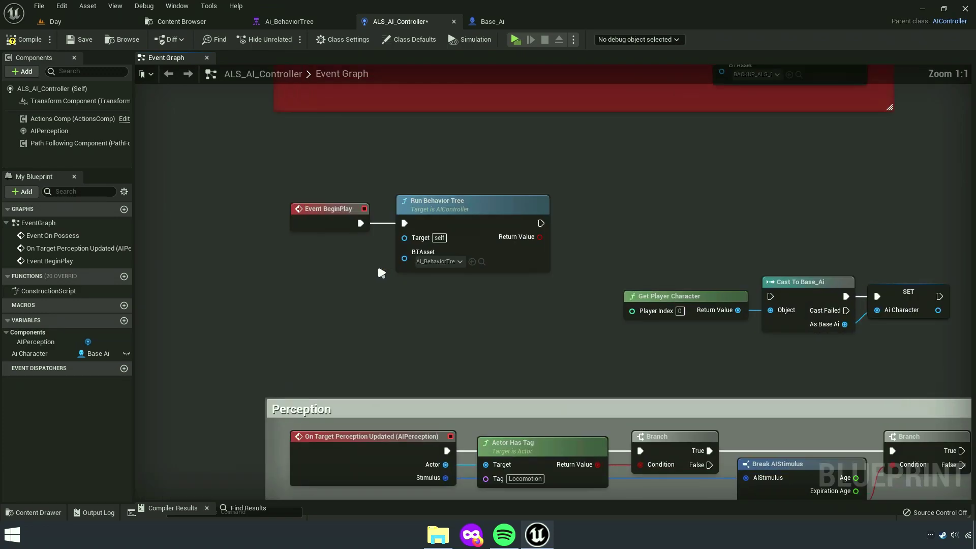
scroll(381, 273, up, 3)
drag(472, 196, 603, 198)
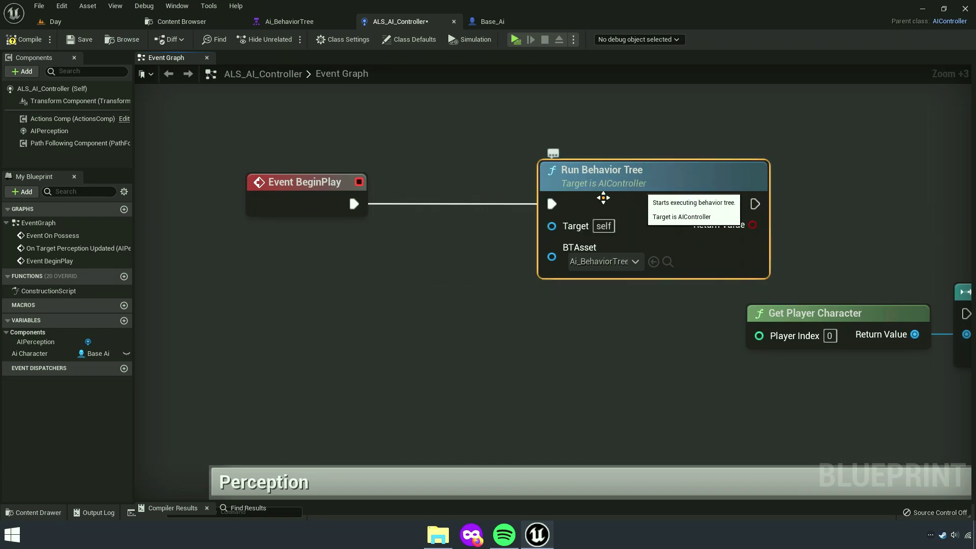
Insert a Sequence after Event BeginPlay and wire Then 1 to Cast To Base_Ai.
drag(354, 203, 397, 234)
text(seq)
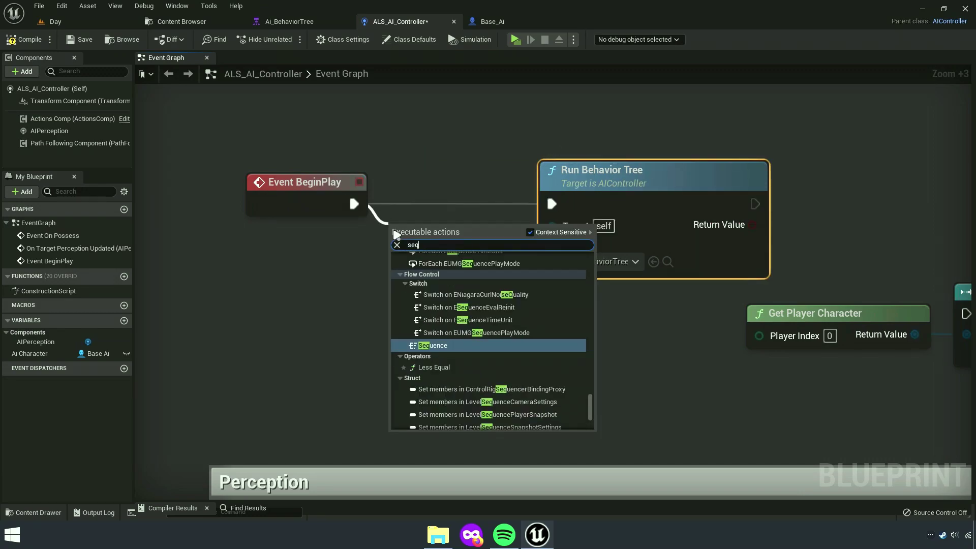
click(422, 346)
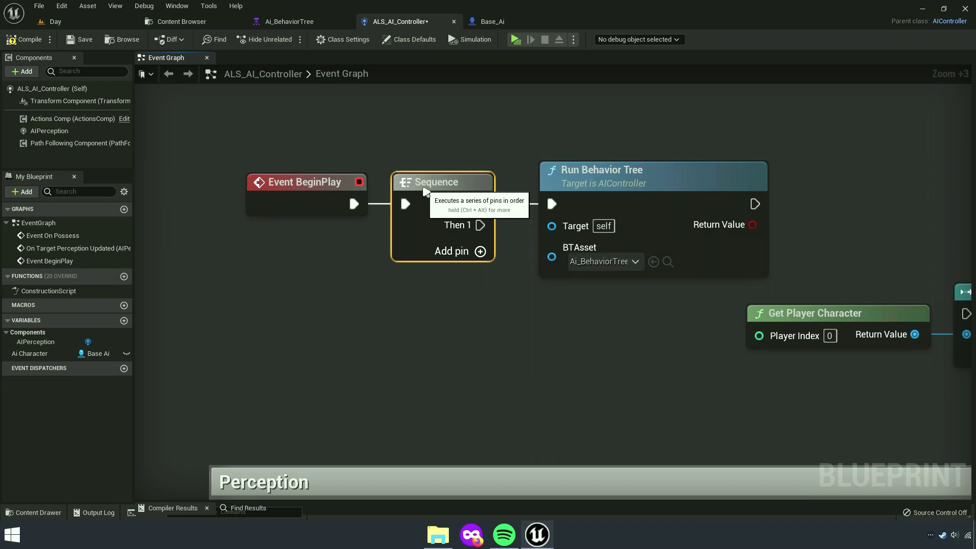
drag(612, 189, 600, 188)
drag(480, 226, 770, 318)
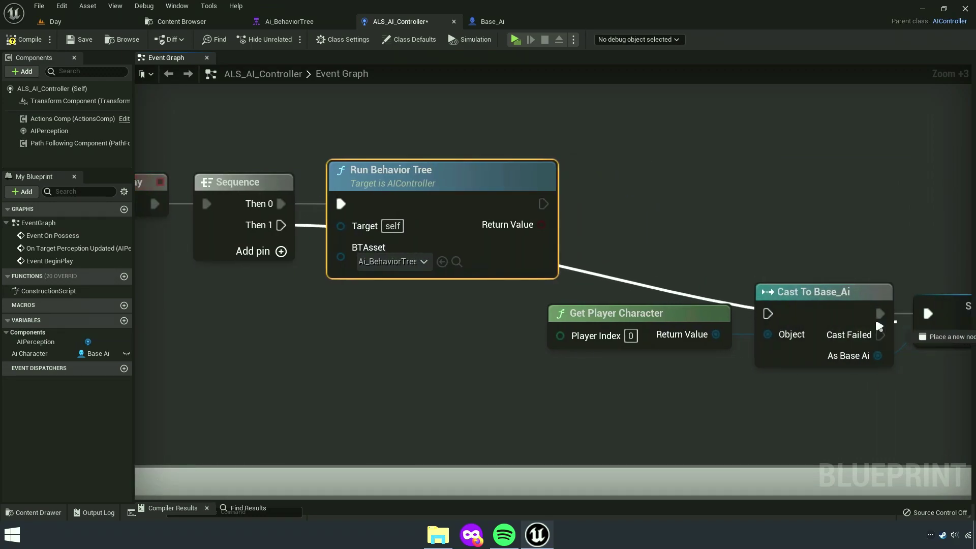
Line up the Get Player Character, cast and SET chain beside Run Behavior Tree.
scroll(770, 318, down, 4)
drag(580, 361, 895, 310)
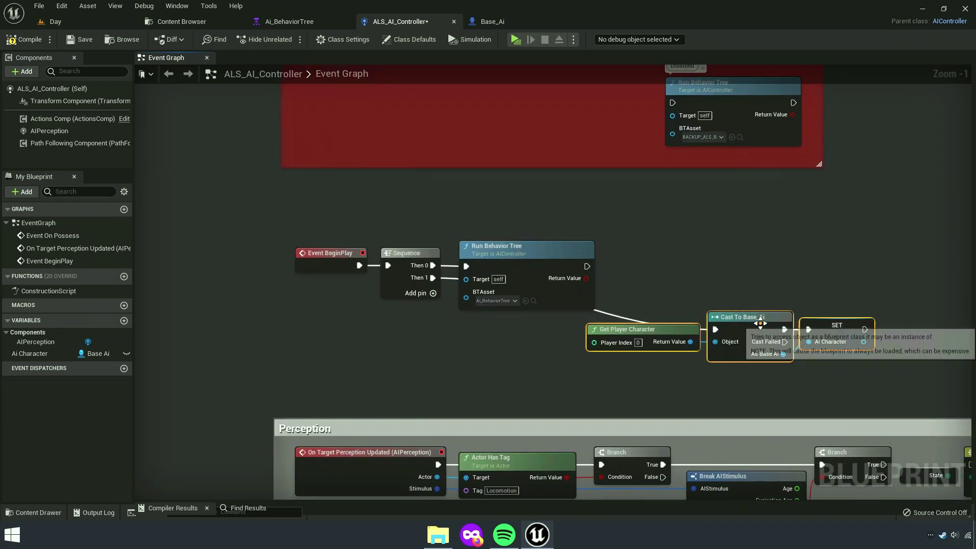
drag(786, 322, 786, 265)
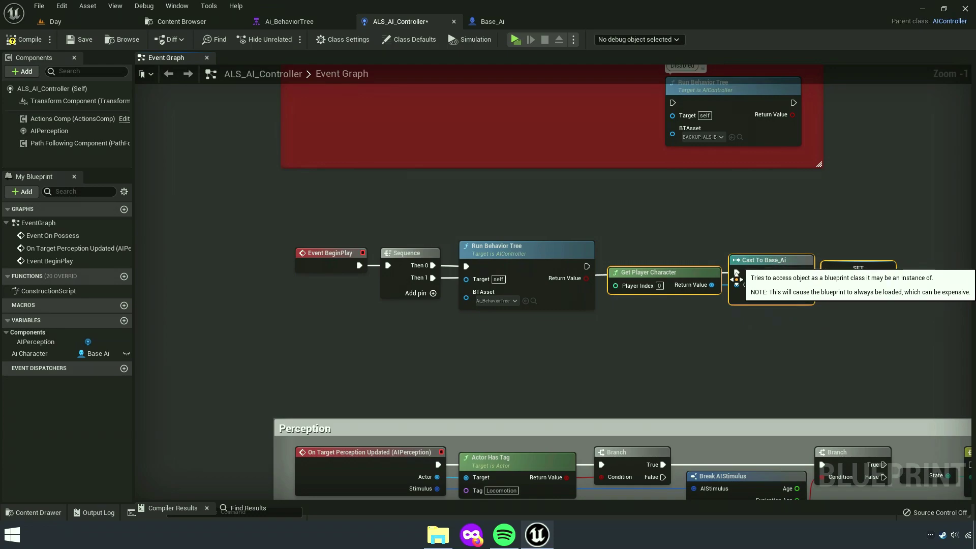
scroll(621, 308, up, 4)
right_drag(617, 319, 566, 316)
scroll(566, 316, down, 2)
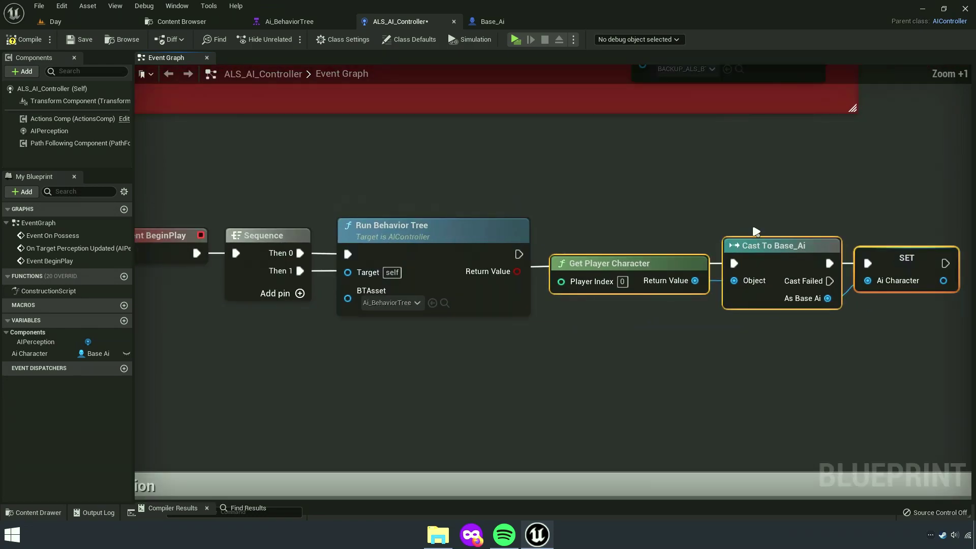
drag(238, 310, 153, 311)
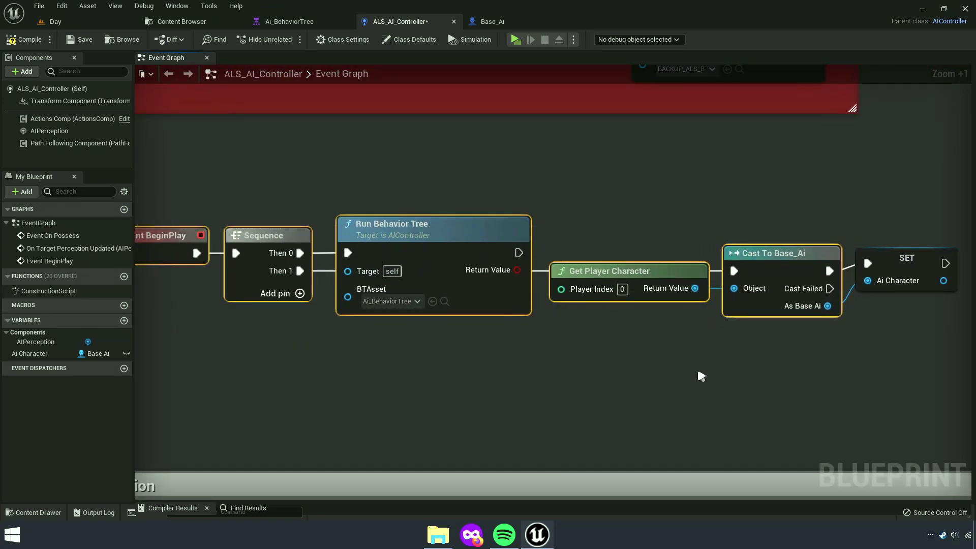
right_drag(936, 304, 749, 304)
click(735, 292)
scroll(731, 338, up, 3)
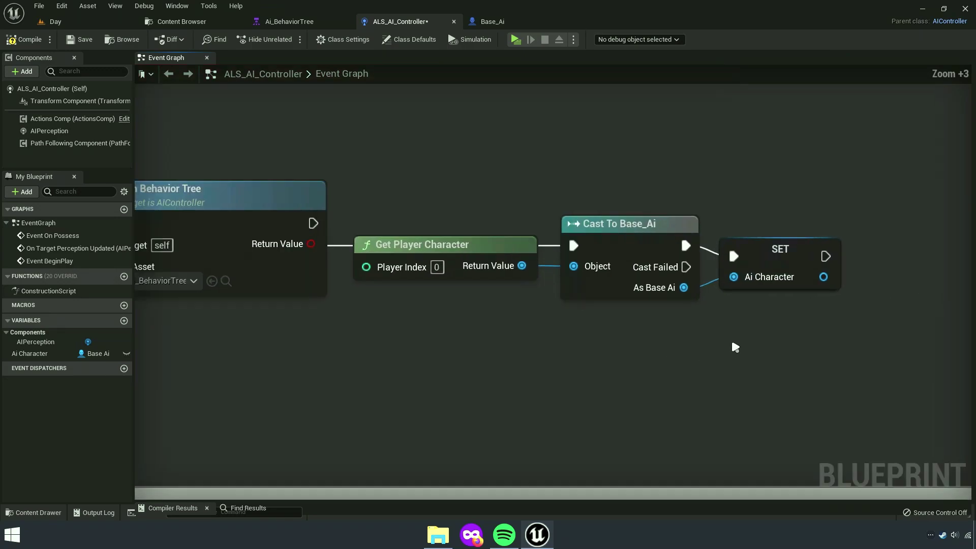
key(ctrl+z)
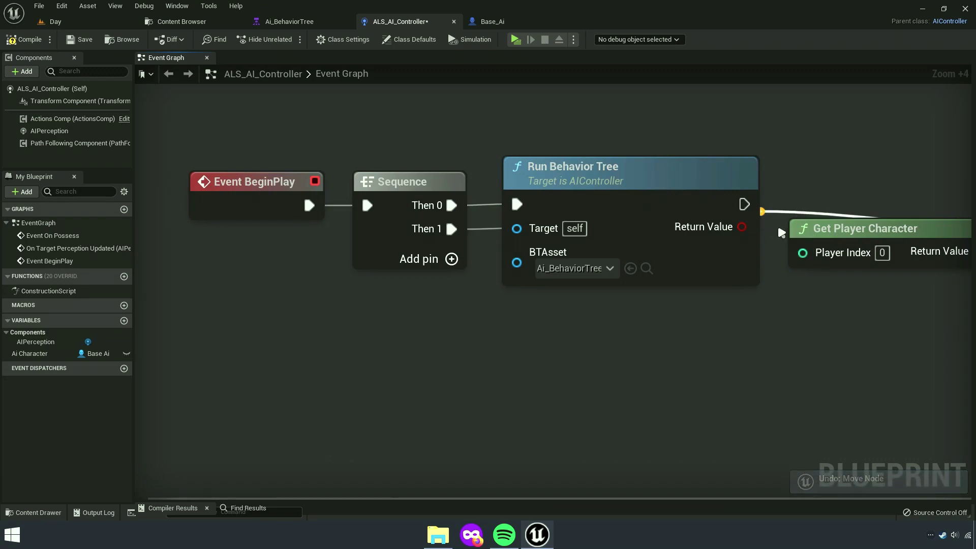
Add and align reroute points on the Then 1 wire.
right_drag(781, 232, 643, 227)
mouse_move(639, 217)
mouse_down()
mouse_move(720, 295)
mouse_move(386, 301)
mouse_move(399, 301)
mouse_up()
double_click(690, 295)
mouse_move(735, 299)
right_down()
mouse_move(532, 305)
mouse_move(620, 327)
right_up()
Pan to the Perception section's Branch, Switch and SET nodes.
click(570, 330)
scroll(600, 329, down, 5)
scroll(575, 315, up, 2)
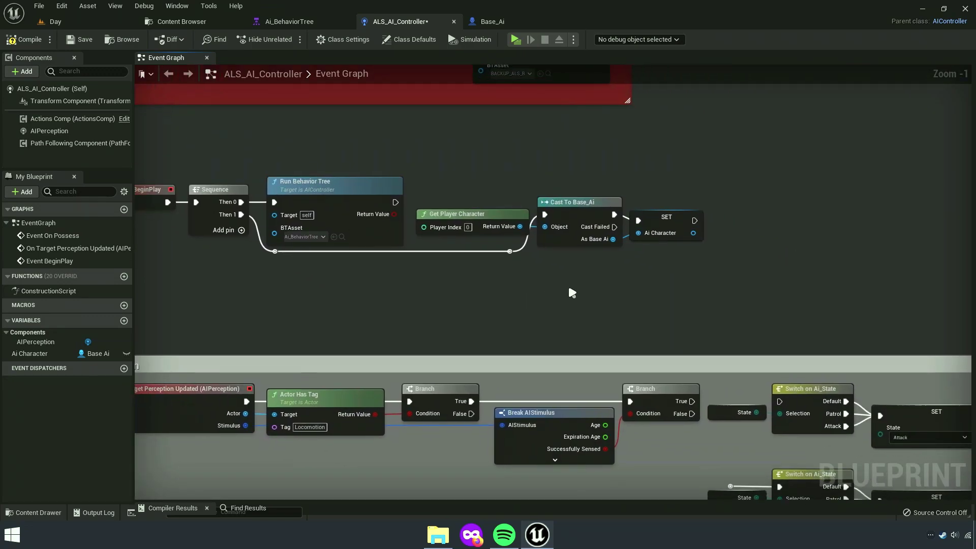
scroll(568, 283, up, 1)
scroll(467, 310, down, 3)
scroll(555, 388, down, 2)
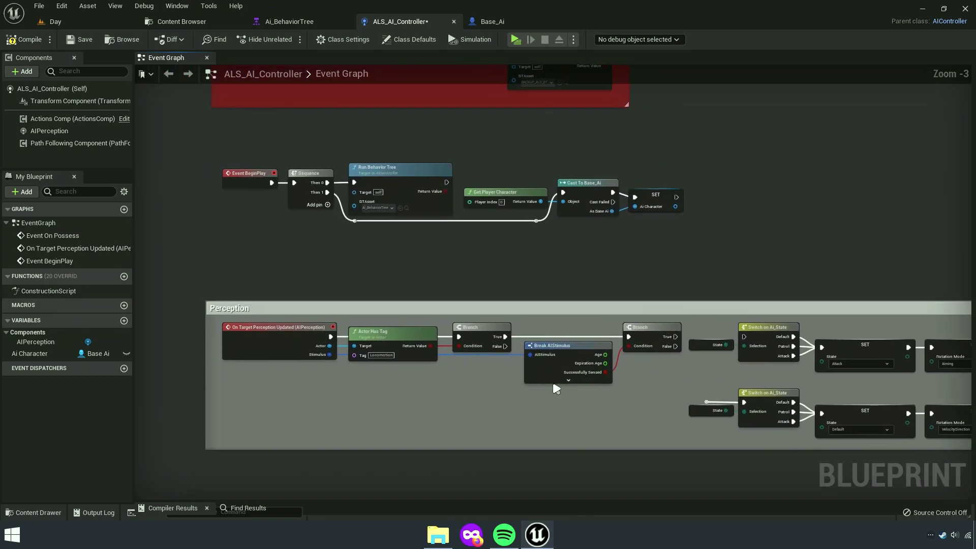
scroll(395, 306, down, 2)
scroll(392, 258, up, 4)
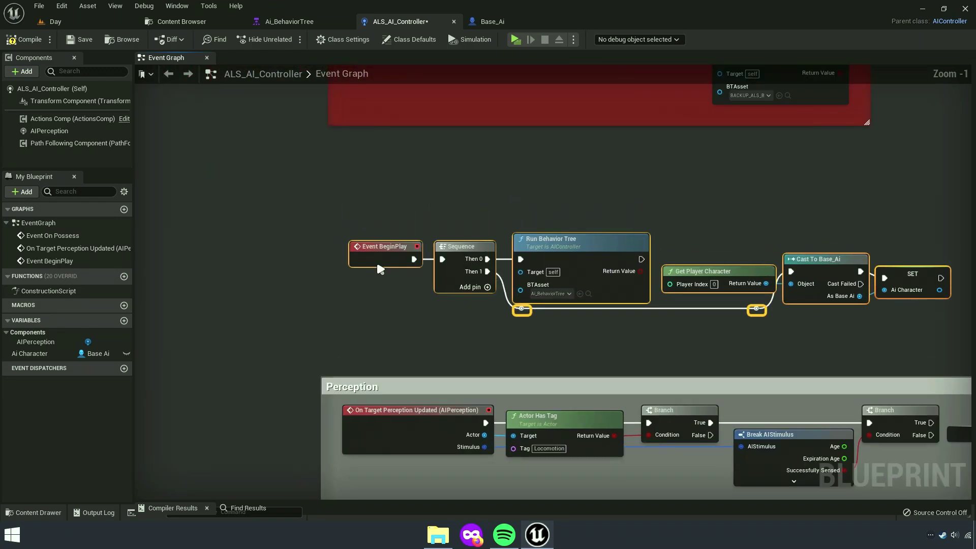
mouse_move(386, 348)
right_down()
mouse_move(316, 365)
mouse_move(187, 349)
right_up()
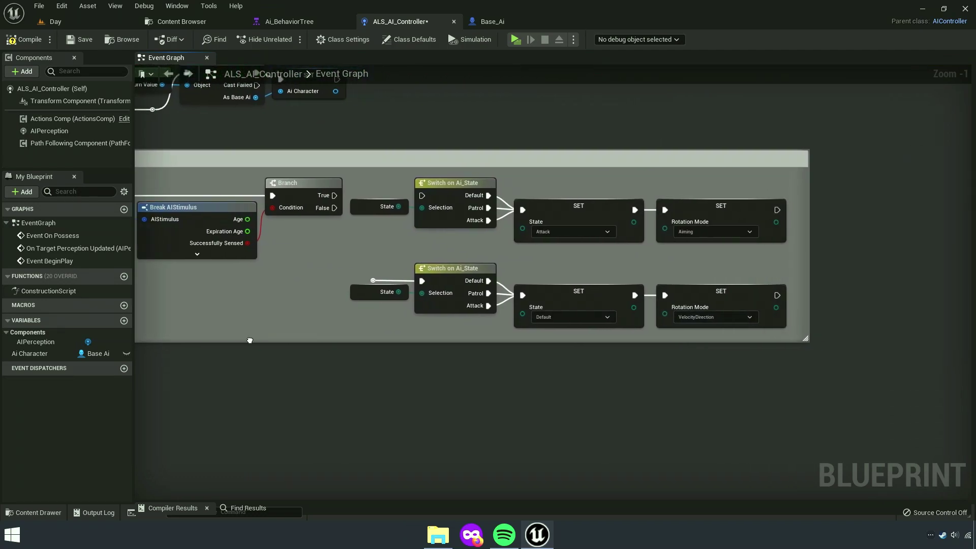
scroll(413, 315, up, 2)
right_drag(416, 315, 405, 388)
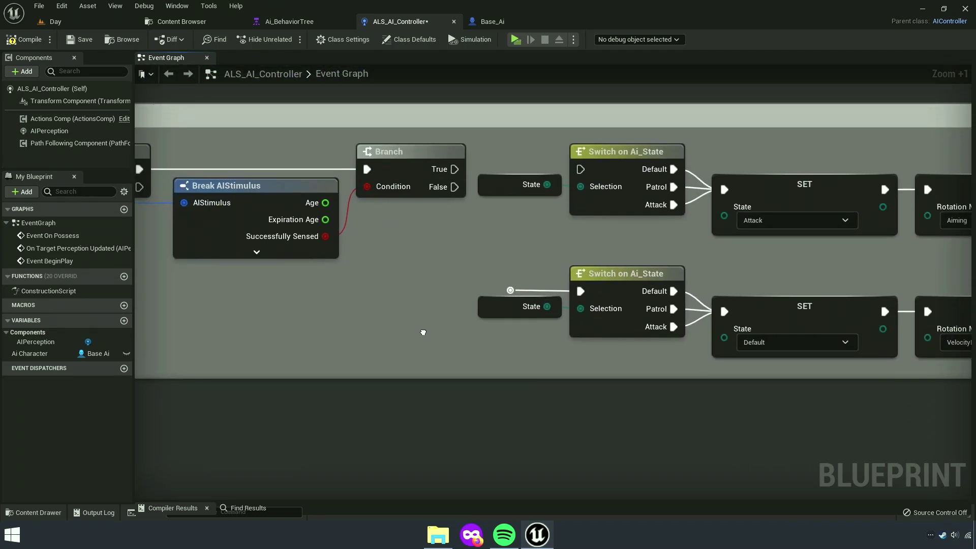
scroll(405, 388, down, 6)
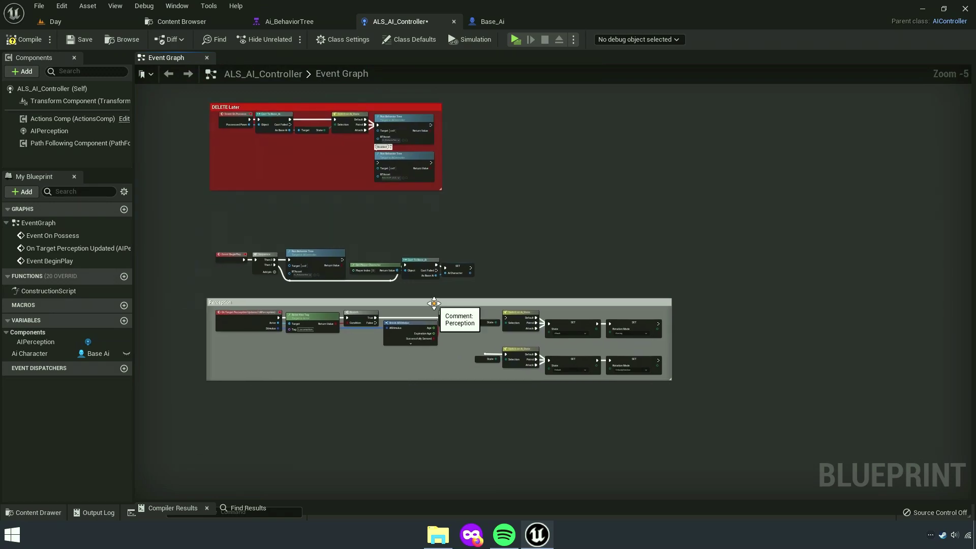
scroll(420, 370, up, 4)
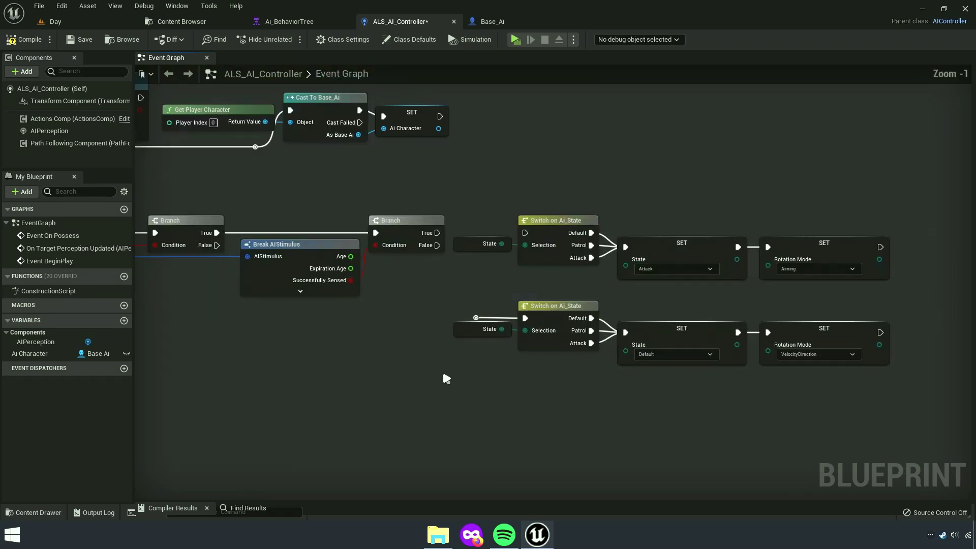
right_drag(443, 371, 416, 388)
scroll(442, 370, up, 2)
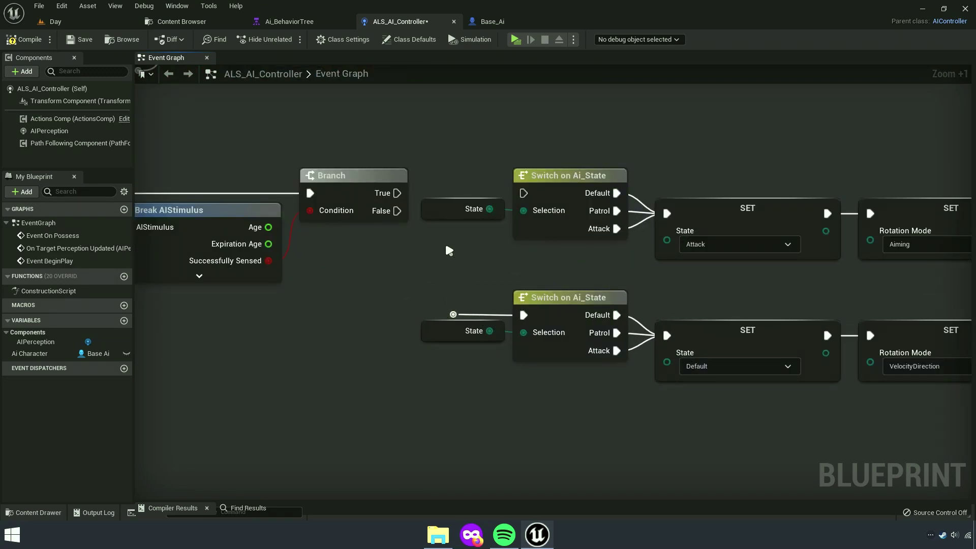
scroll(446, 250, up, 2)
Feed Ai Character's State into the upper Switch on Ai_State's Selection input.
click(28, 354)
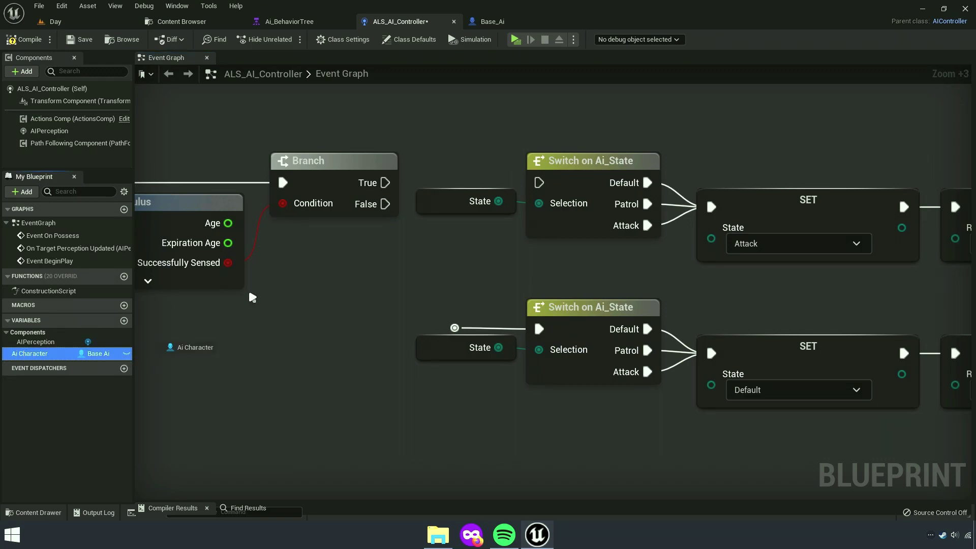
drag(253, 297, 392, 128)
click(427, 152)
scroll(445, 235, up, 3)
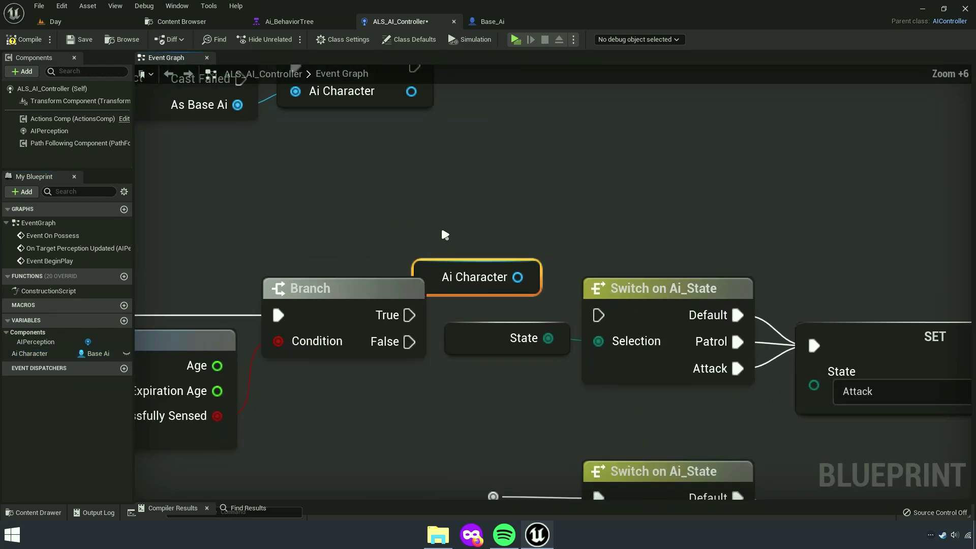
drag(430, 272, 322, 227)
drag(411, 232, 524, 193)
text(getst)
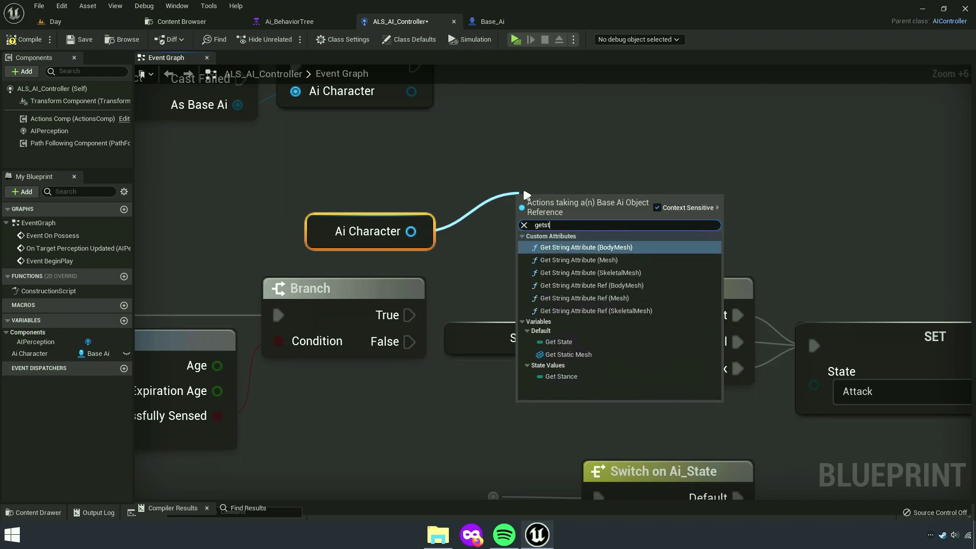
text(ate)
click(562, 257)
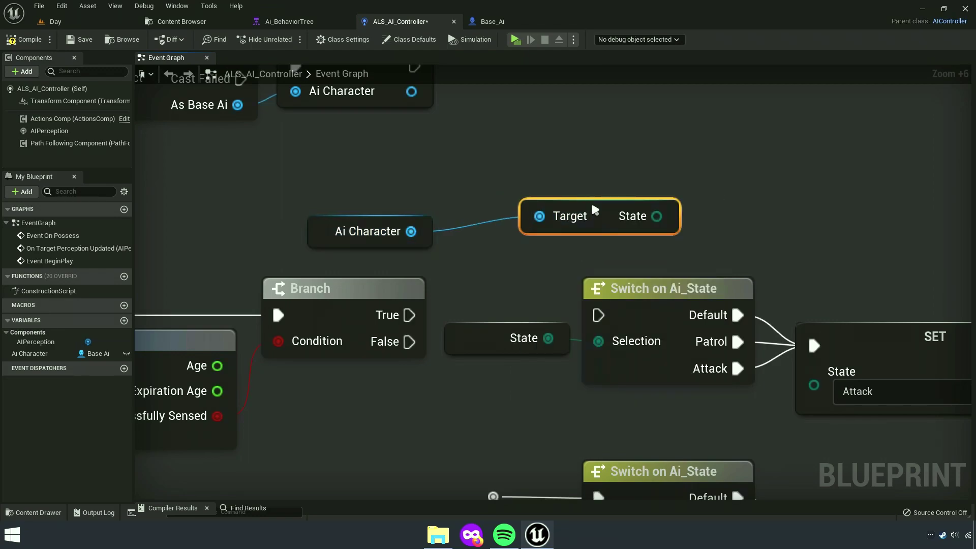
drag(595, 210, 519, 225)
drag(580, 231, 603, 239)
drag(602, 342, 409, 315)
Copy the Ai Character State nodes to the lower Switch and delete the two old State nodes.
right_drag(419, 329, 389, 224)
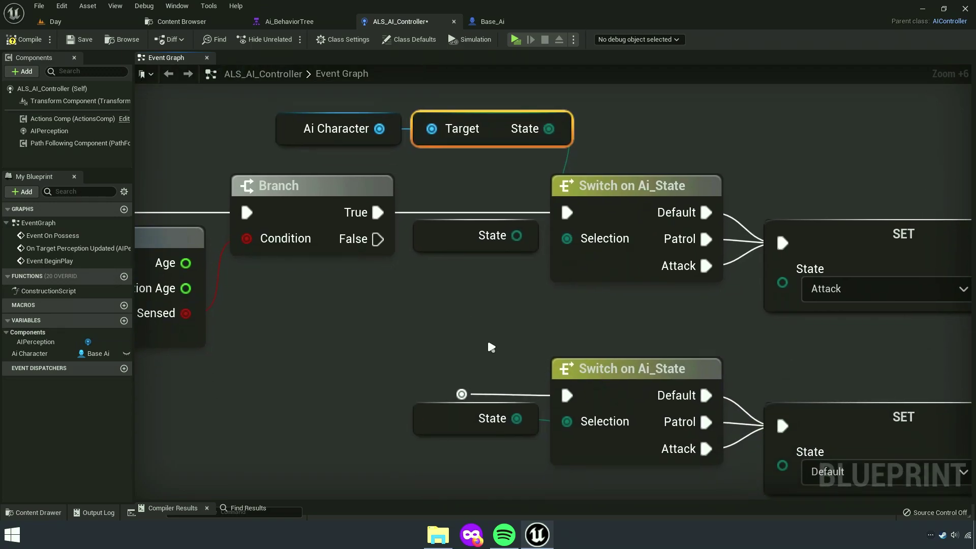
scroll(559, 313, down, 2)
drag(428, 147, 560, 185)
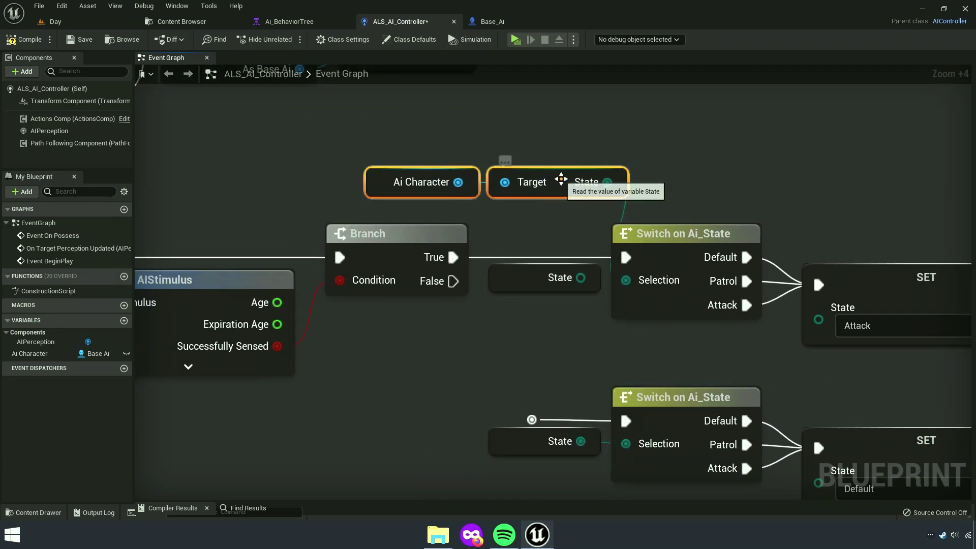
right_click(559, 188)
click(569, 219)
click(502, 345)
right_drag(451, 349, 481, 243)
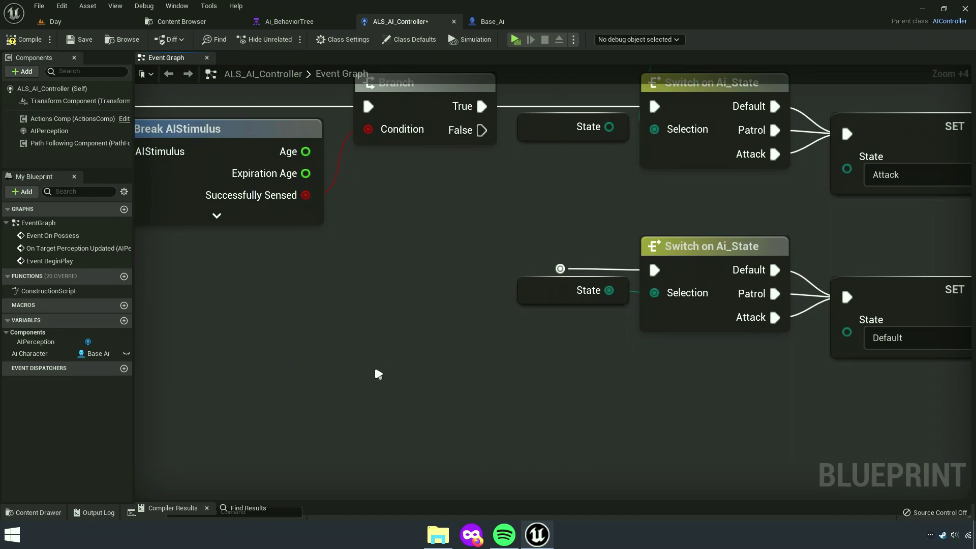
key(ctrl+v)
drag(568, 386, 655, 293)
right_drag(530, 298, 514, 331)
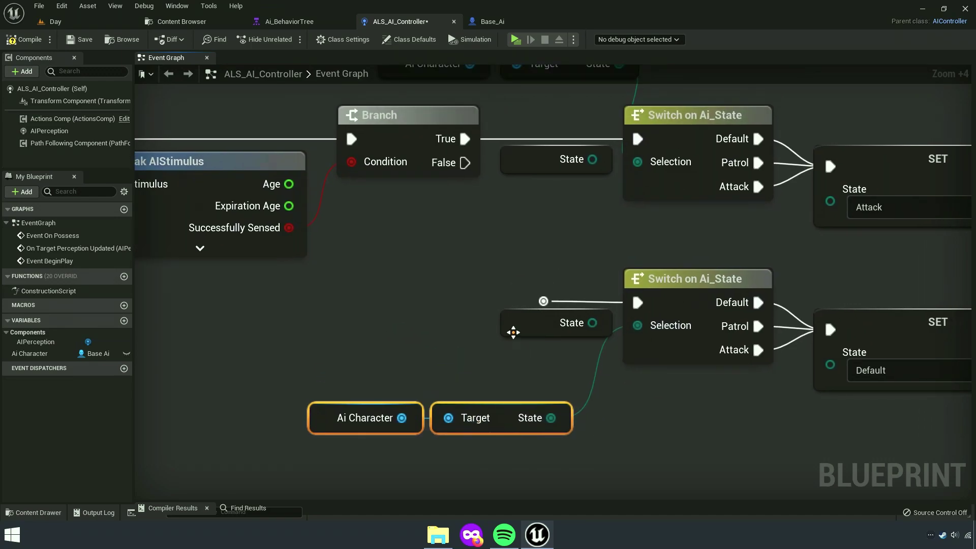
drag(514, 331, 506, 237)
key(Delete)
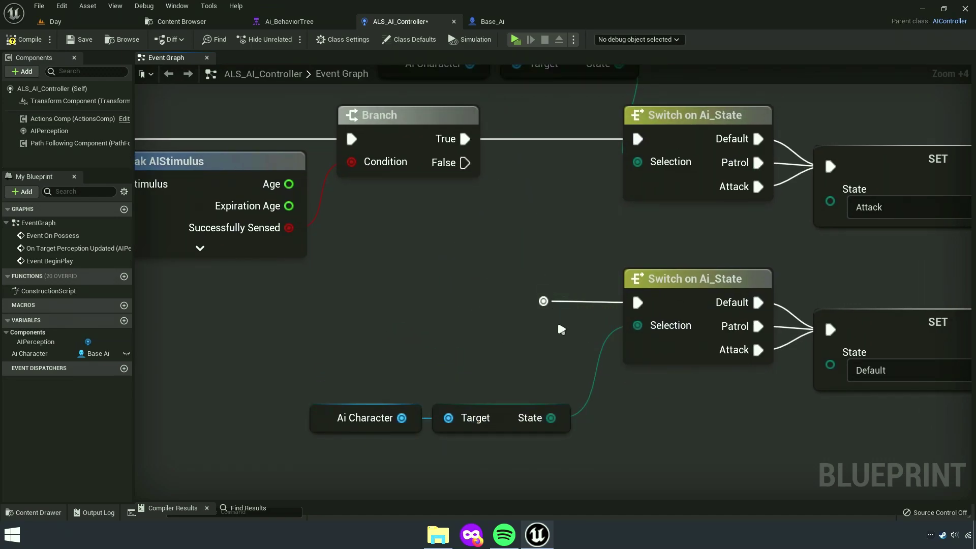
Connect Branch False to the reroute feeding the lower Switch on Ai_State.
right_drag(541, 297, 588, 335)
click(590, 326)
drag(590, 339, 512, 201)
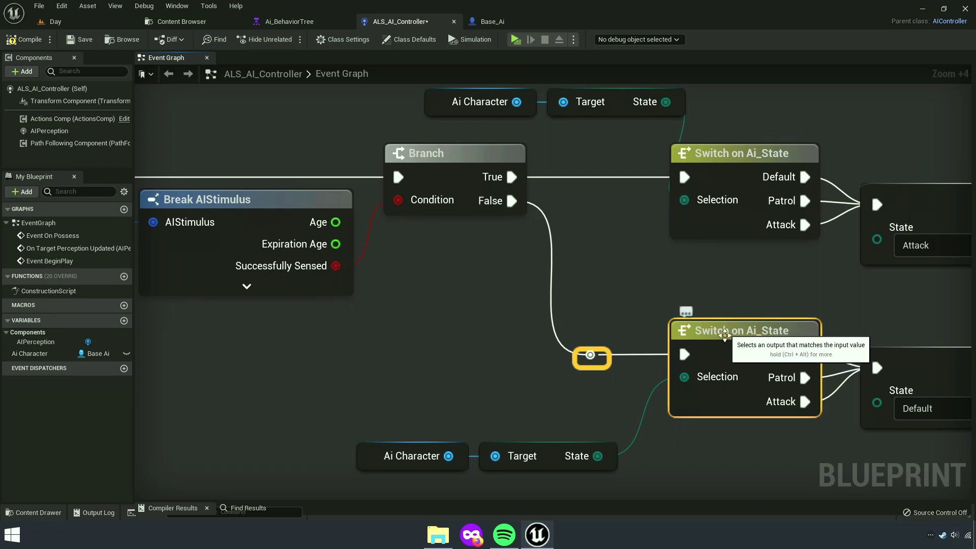
Paste a second Ai Character getter and add a Set State node from it.
right_drag(800, 435, 428, 404)
right_drag(457, 303, 596, 381)
scroll(596, 380, down, 2)
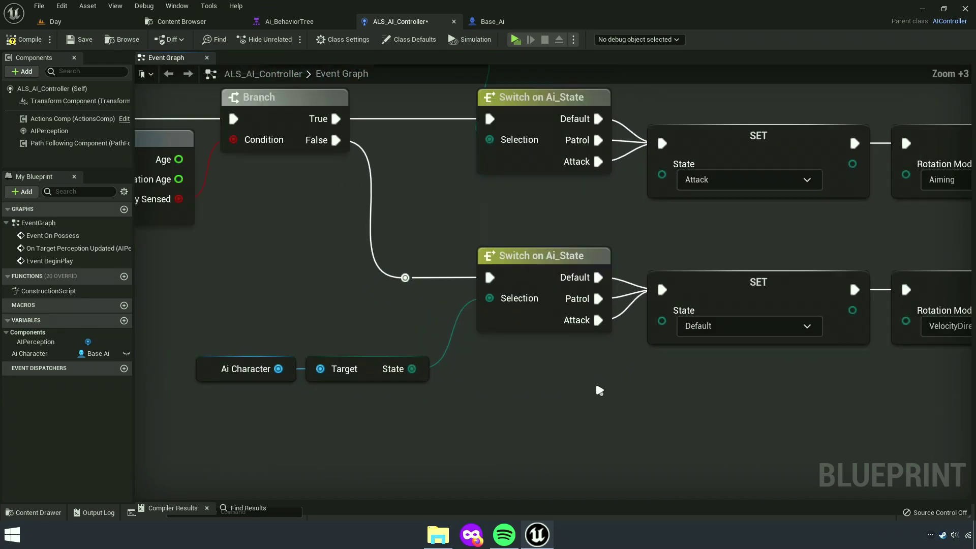
key(ctrl+c)
key(ctrl+v)
scroll(384, 337, up, 4)
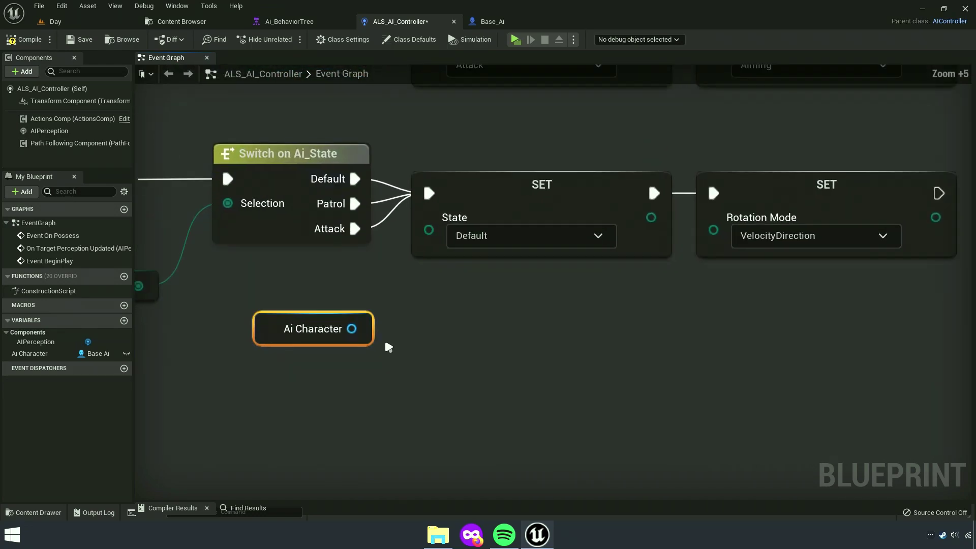
mouse_move(371, 336)
mouse_down()
mouse_move(473, 354)
mouse_move(470, 347)
mouse_up()
text(setstate)
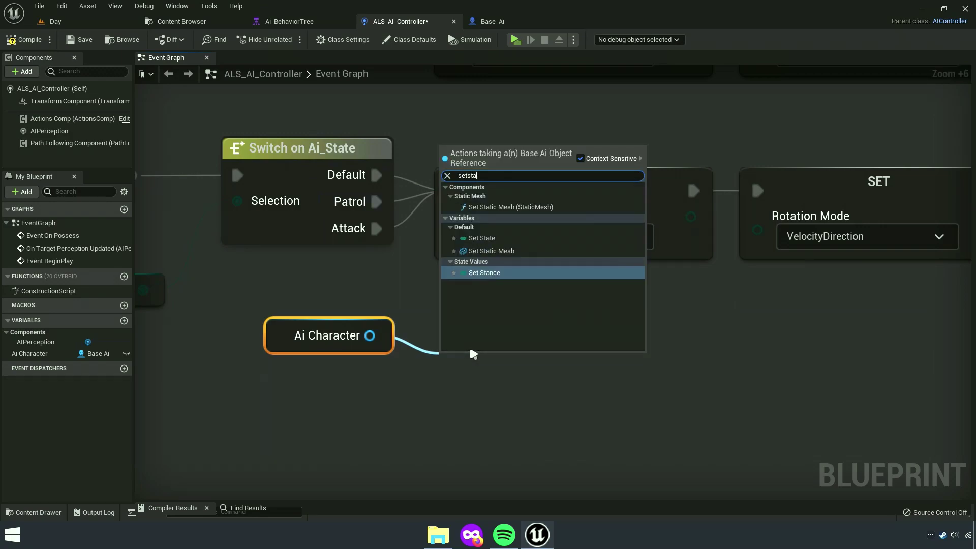
click(473, 210)
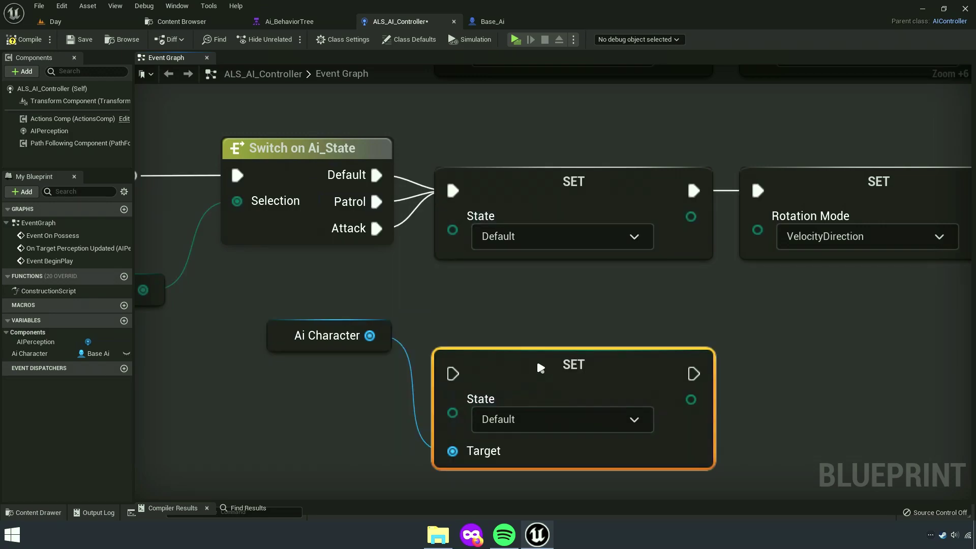
drag(536, 358, 520, 298)
Route the lower switch outputs into the new Ai Character SET State and delete the old Default SET.
drag(331, 318, 331, 372)
click(508, 428)
right_drag(508, 429, 472, 459)
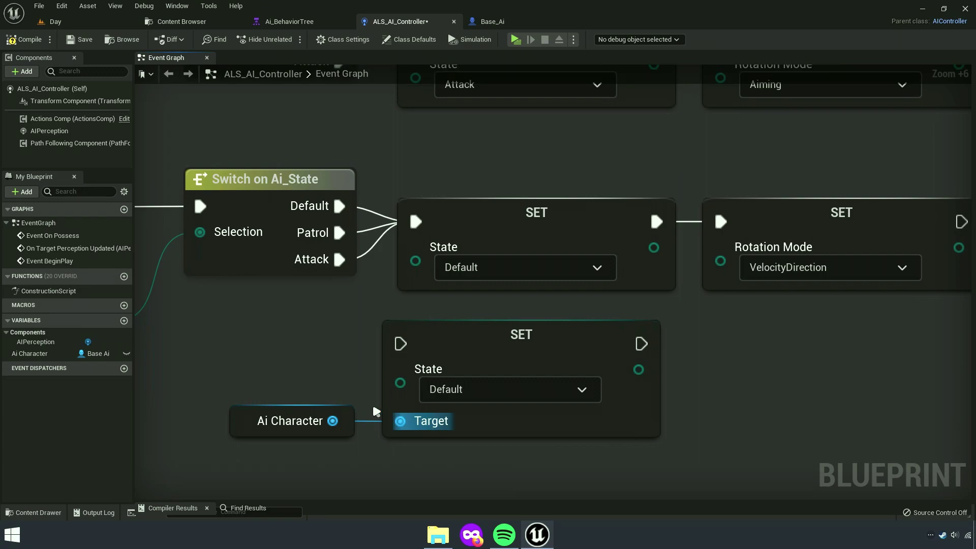
click(285, 421)
shift+click(483, 366)
right_drag(483, 366, 425, 415)
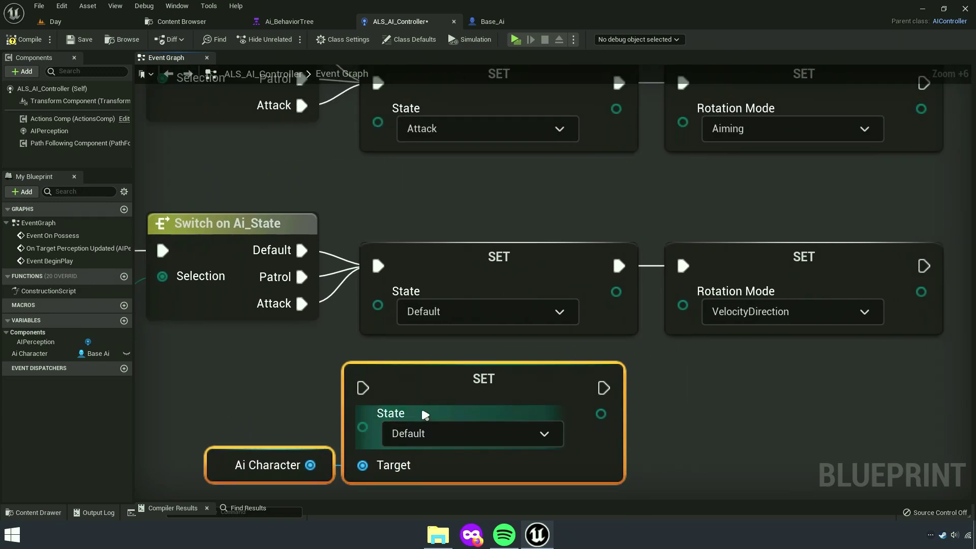
drag(425, 414, 471, 399)
ctrl+drag(378, 265, 421, 379)
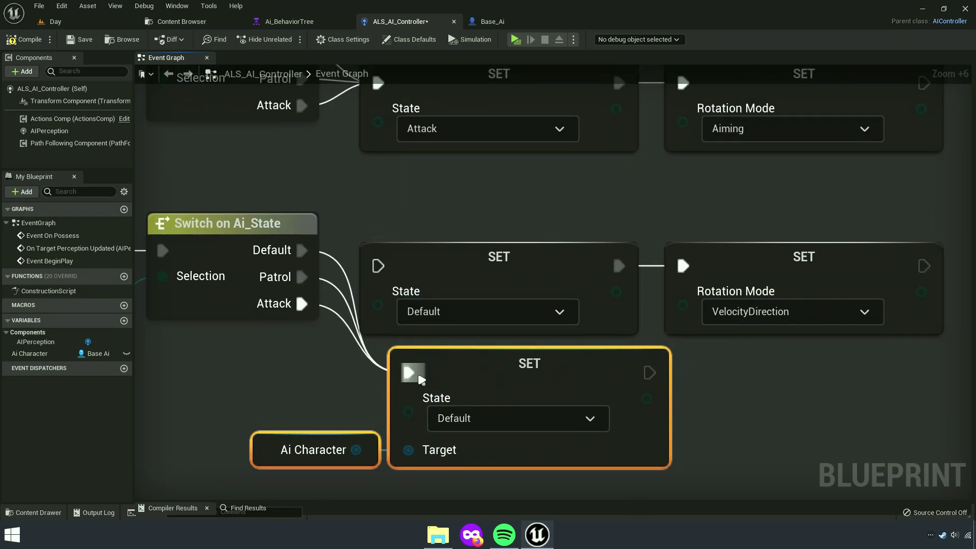
drag(649, 373, 683, 266)
drag(562, 281, 823, 438)
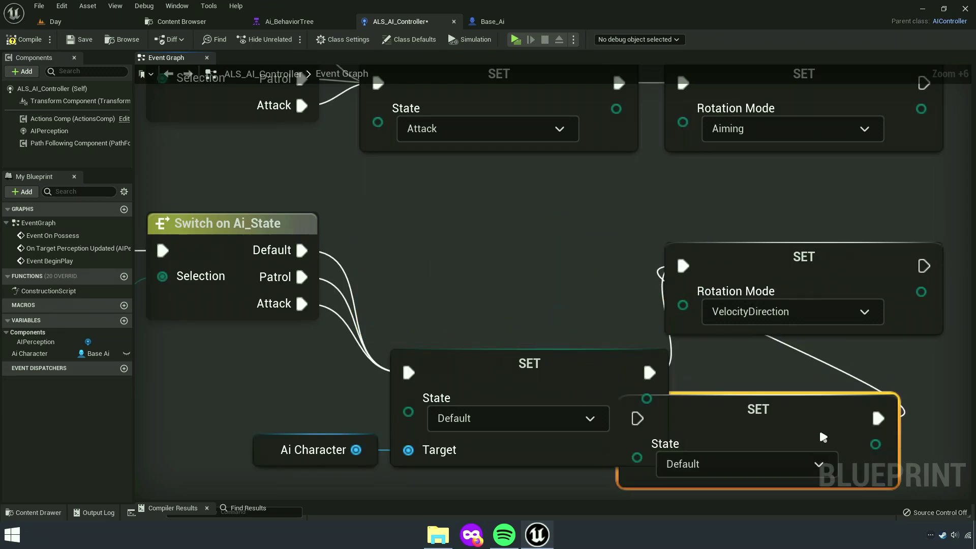
key(Delete)
drag(338, 392, 489, 442)
drag(497, 382, 571, 277)
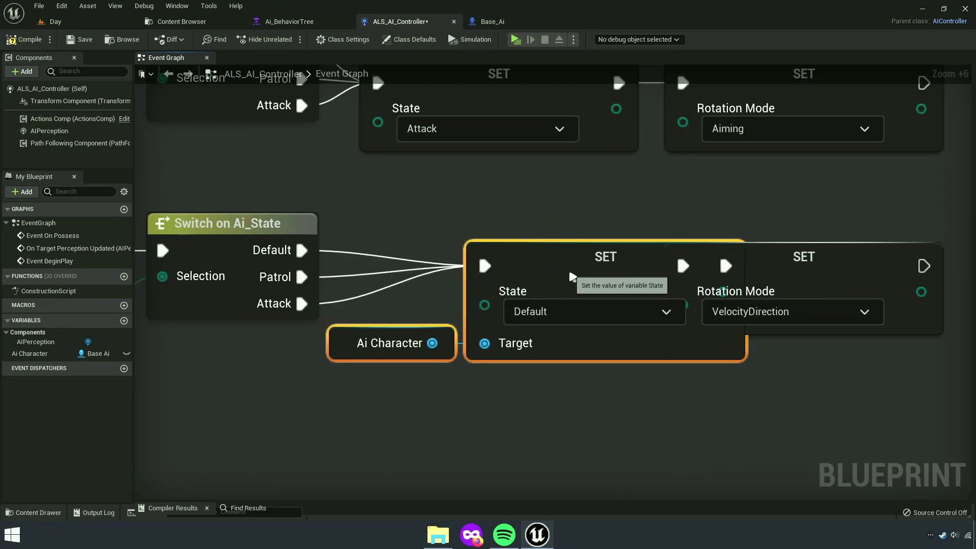
Duplicate the Ai Character getter and State SET pair for the upper switch row.
drag(714, 294, 843, 278)
scroll(834, 364, down, 3)
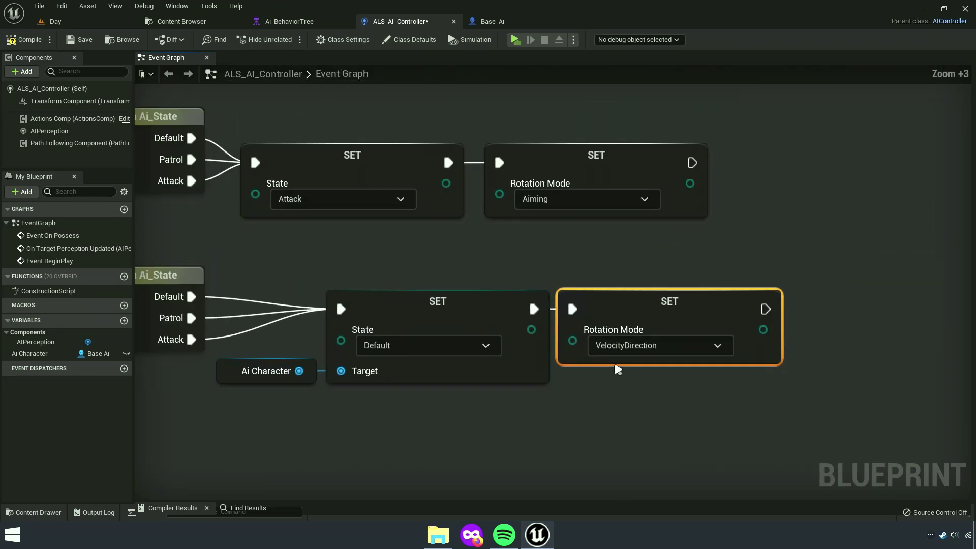
right_drag(645, 307, 823, 365)
drag(447, 447, 513, 331)
right_click(570, 358)
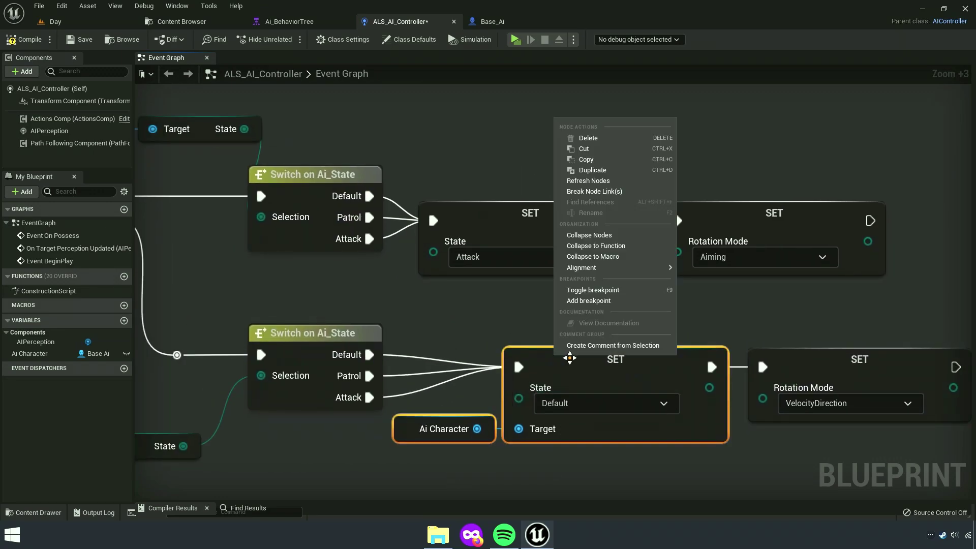
click(592, 169)
right_drag(535, 161, 538, 254)
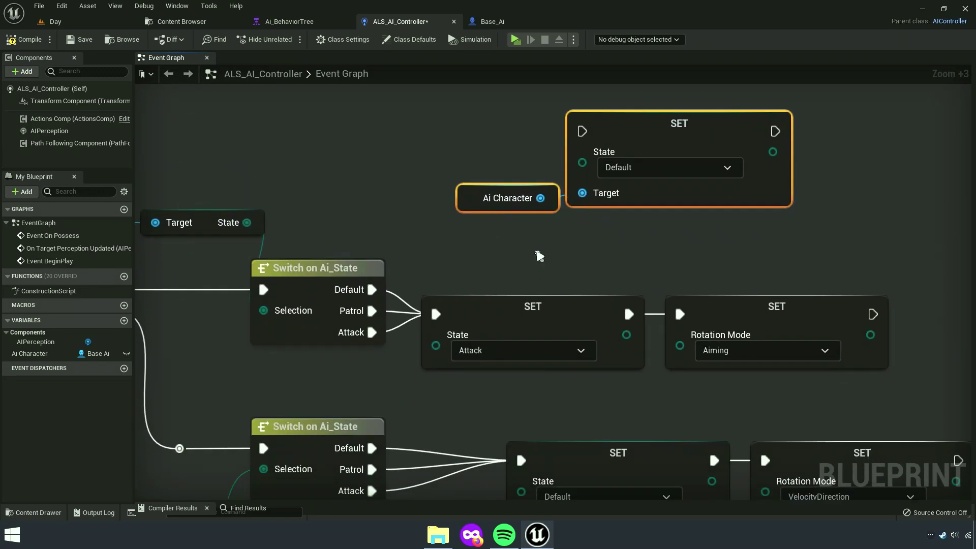
scroll(549, 239, up, 4)
Wire the upper switch outputs into the copied SET, set it to Attack, and delete the old Attack SET.
drag(591, 137, 624, 192)
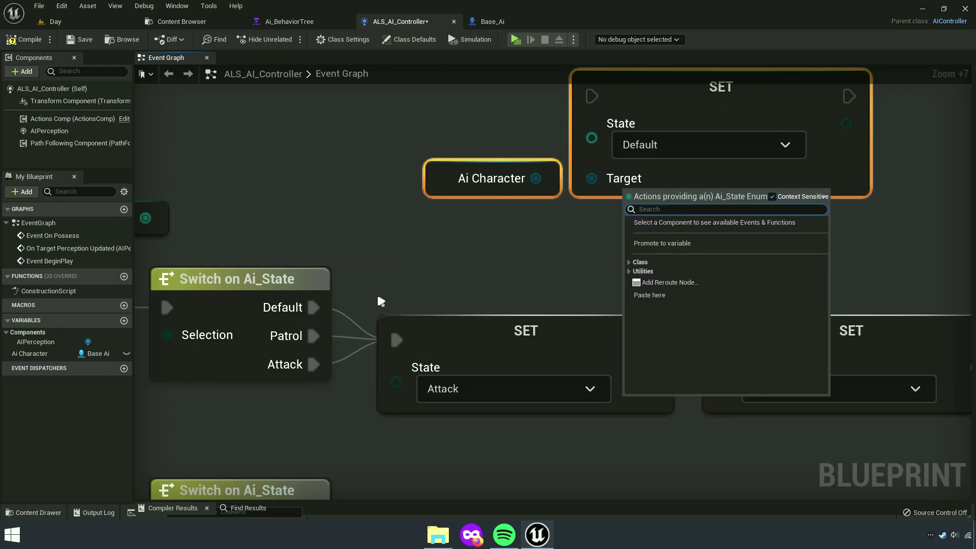
click(446, 284)
ctrl+drag(397, 339, 591, 96)
mouse_move(783, 106)
mouse_down()
mouse_move(669, 155)
mouse_move(765, 137)
mouse_up()
drag(417, 148, 671, 252)
right_drag(561, 343, 463, 331)
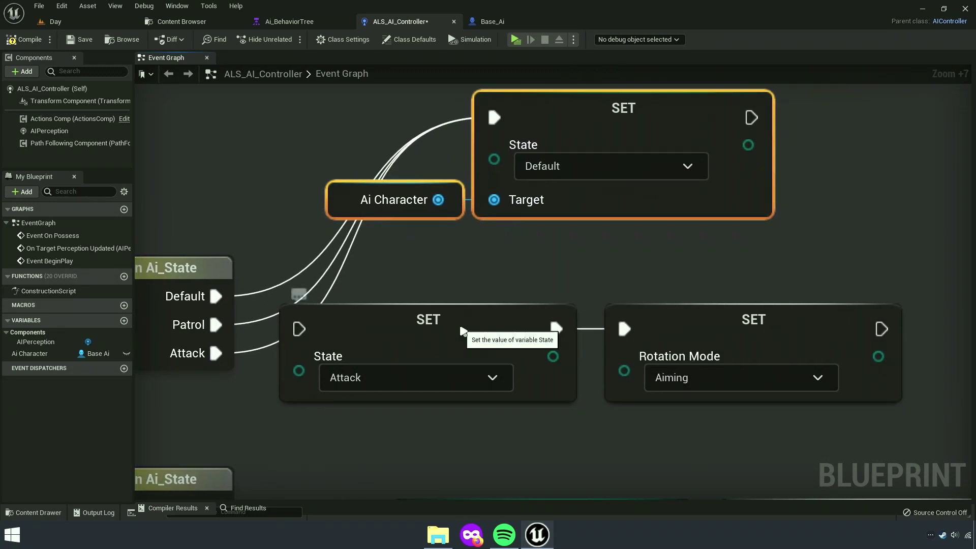
drag(463, 331, 427, 362)
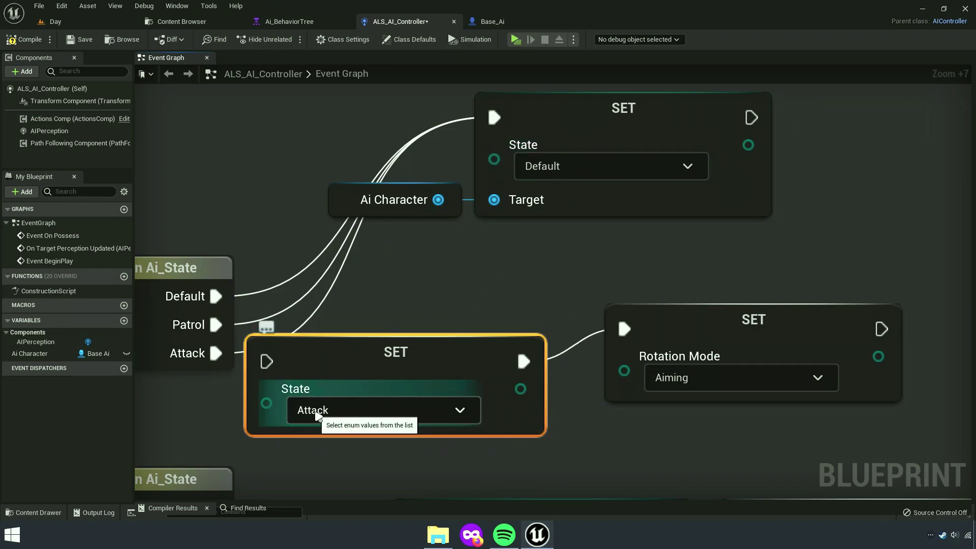
click(560, 175)
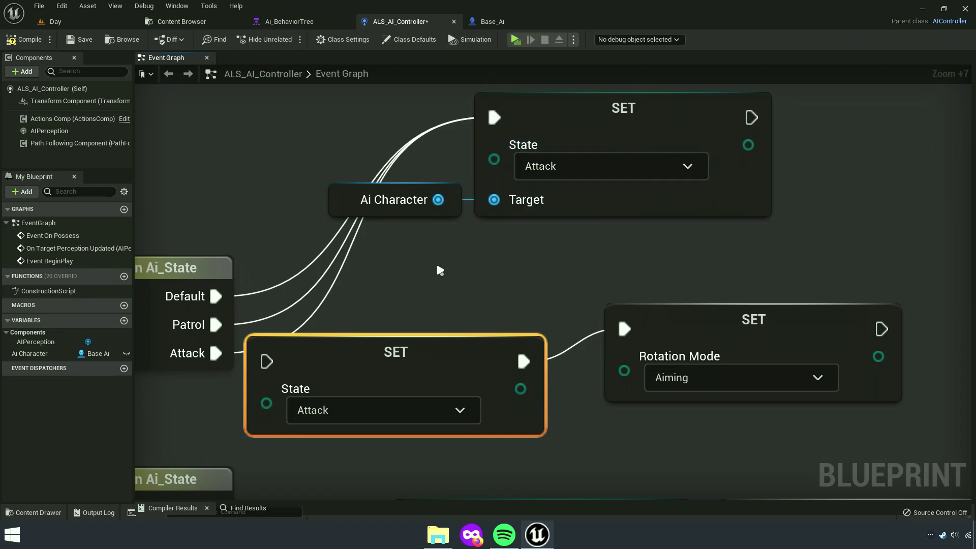
key(Delete)
Arrange the Attack SET, its getter and the Aiming Rotation Mode node in line.
drag(533, 220, 562, 385)
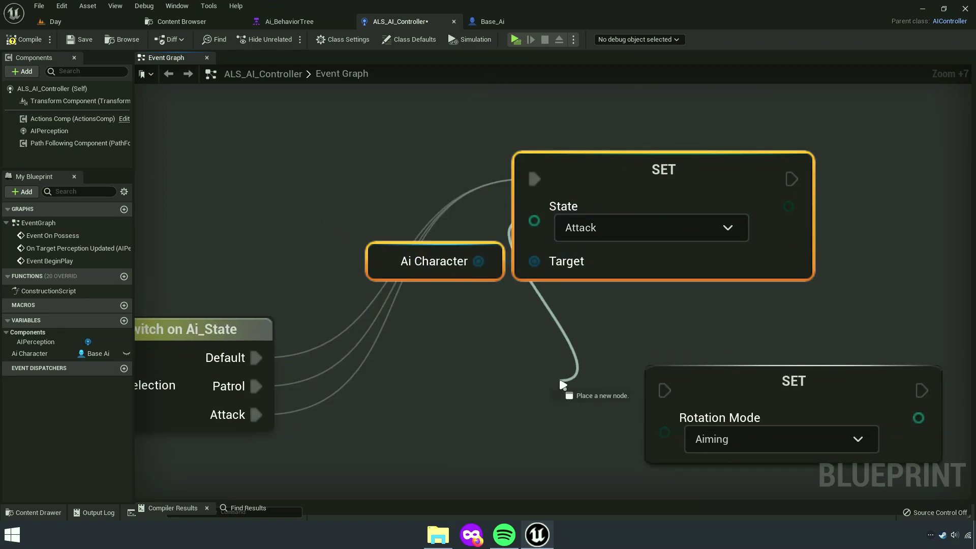
key(Escape)
drag(585, 179, 505, 373)
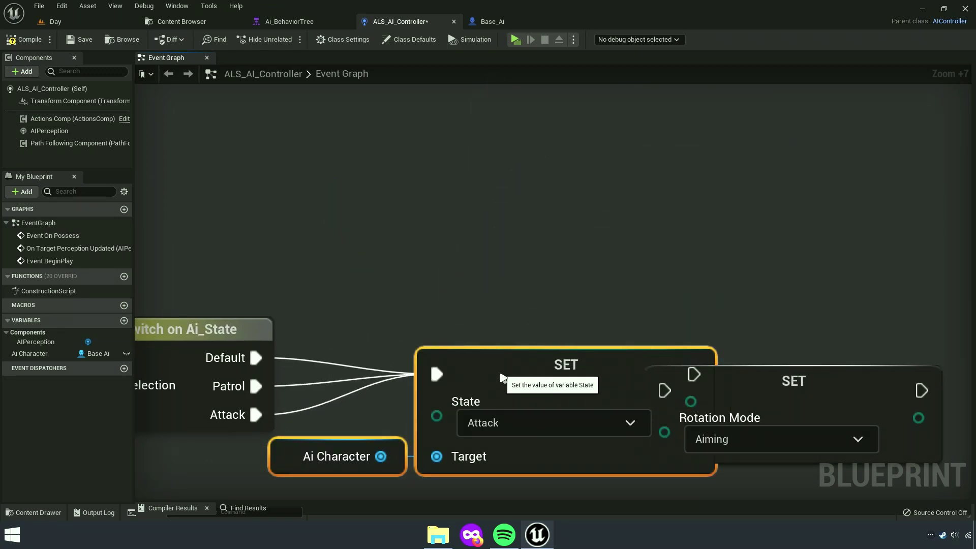
right_drag(505, 373, 287, 303)
drag(487, 328, 600, 309)
click(538, 437)
scroll(568, 282, down, 3)
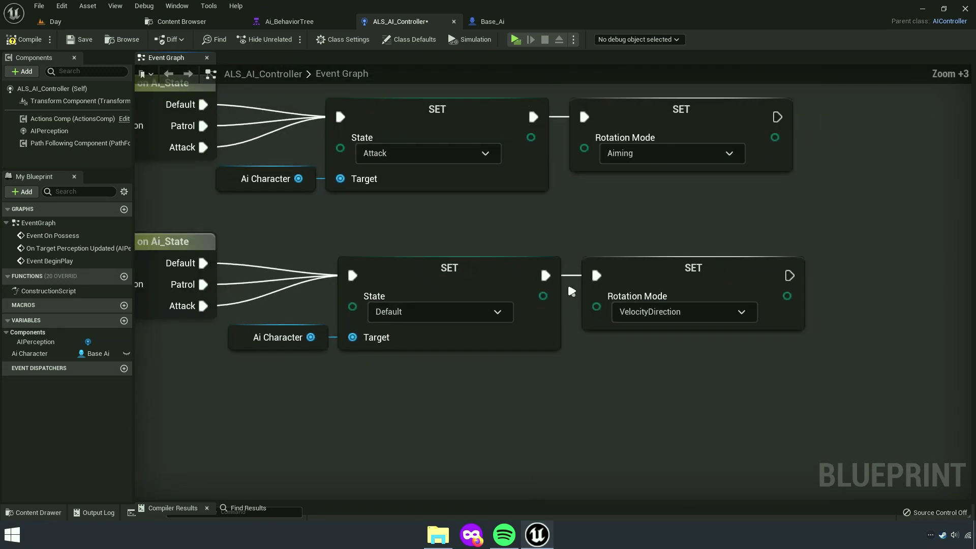
scroll(606, 351, up, 3)
right_drag(606, 352, 630, 429)
Compile the blueprint and locate the two erroring Rotation Mode setters.
click(43, 46)
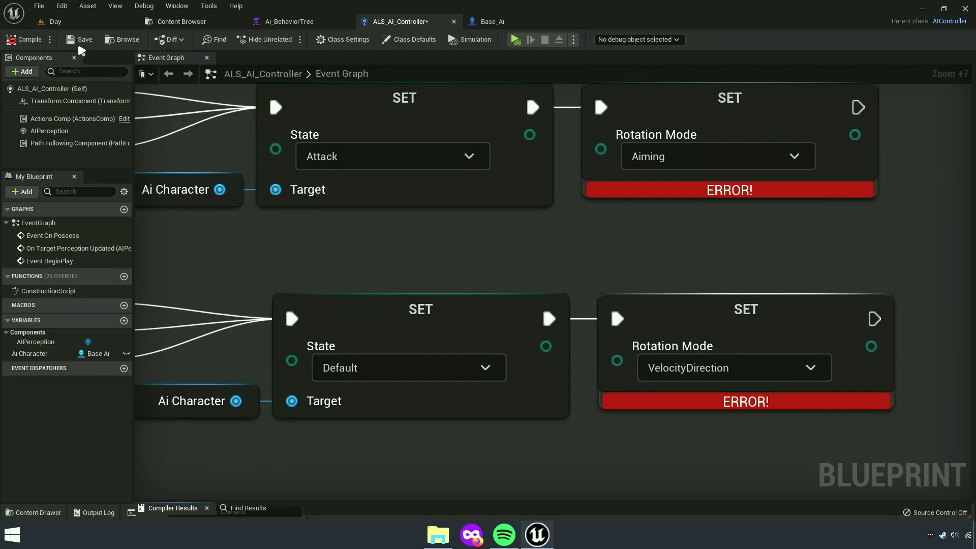
right_drag(595, 94, 471, 148)
drag(556, 100, 599, 399)
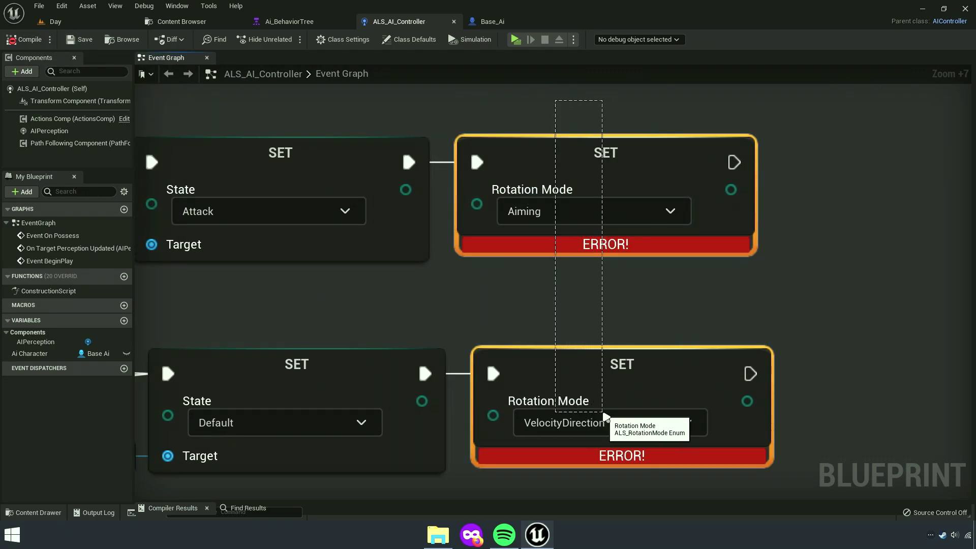
click(675, 292)
scroll(621, 281, down, 5)
right_drag(621, 281, 616, 246)
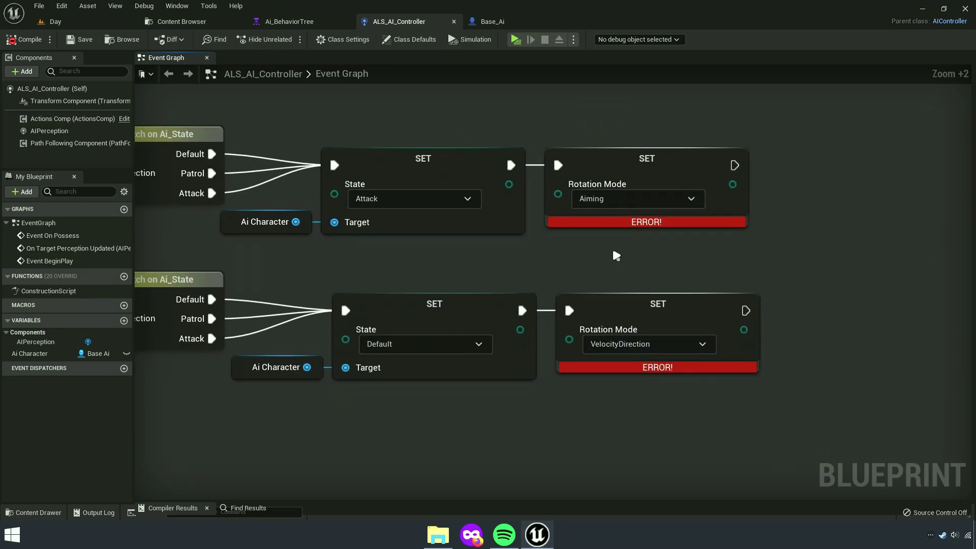
right_click(617, 253)
text(set rota)
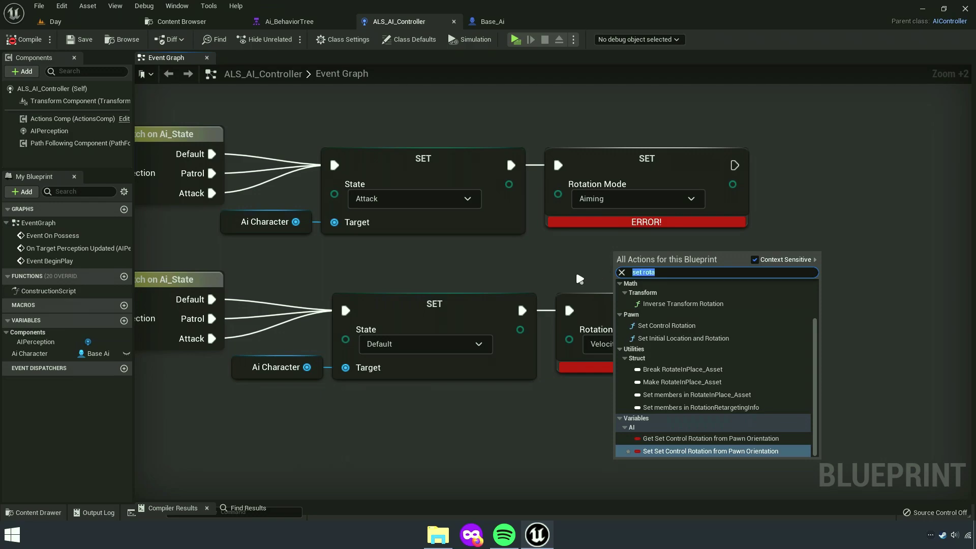
right_drag(580, 278, 610, 298)
right_drag(644, 364, 375, 460)
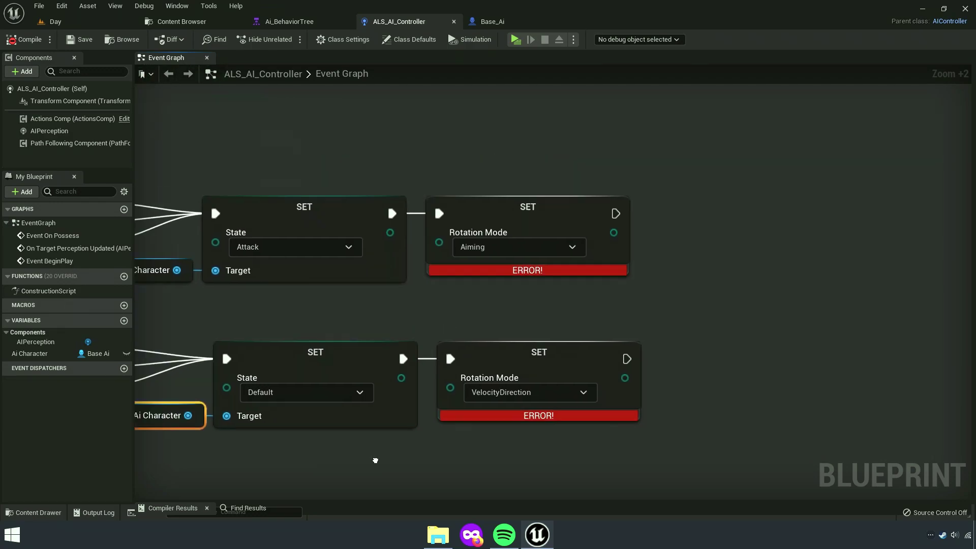
Add an Ai Character getter feeding a new Set Rotation Mode node set to Aiming.
drag(30, 353, 417, 146)
click(448, 147)
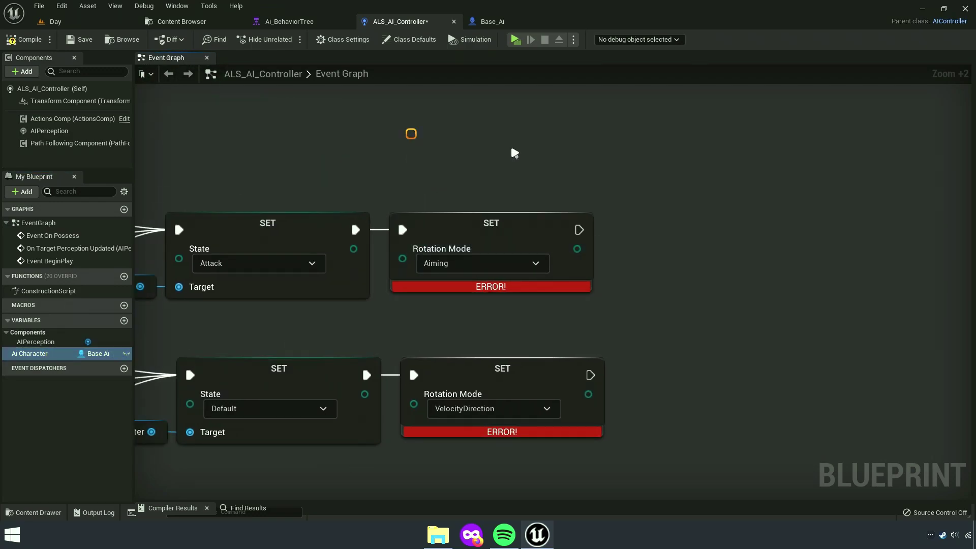
drag(487, 146, 554, 145)
scroll(601, 138, up, 4)
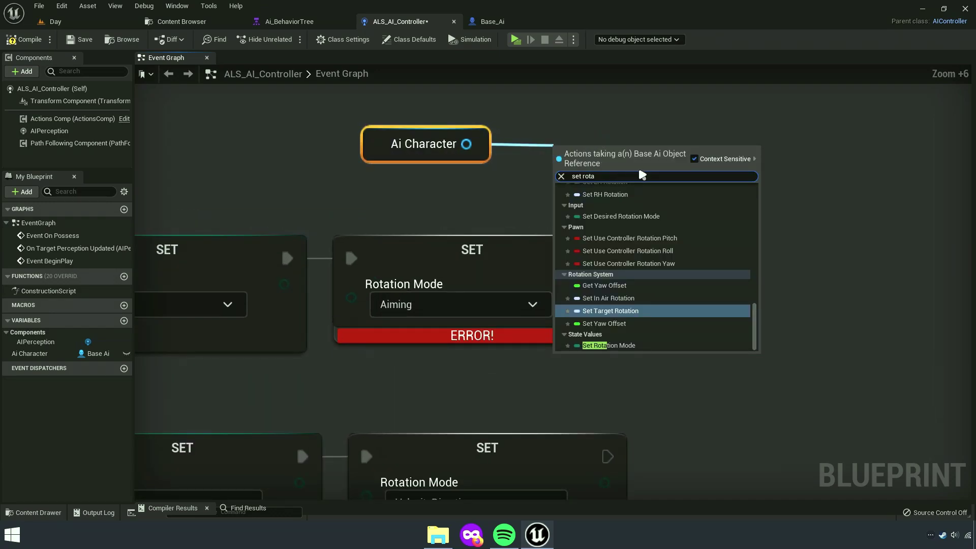
click(609, 345)
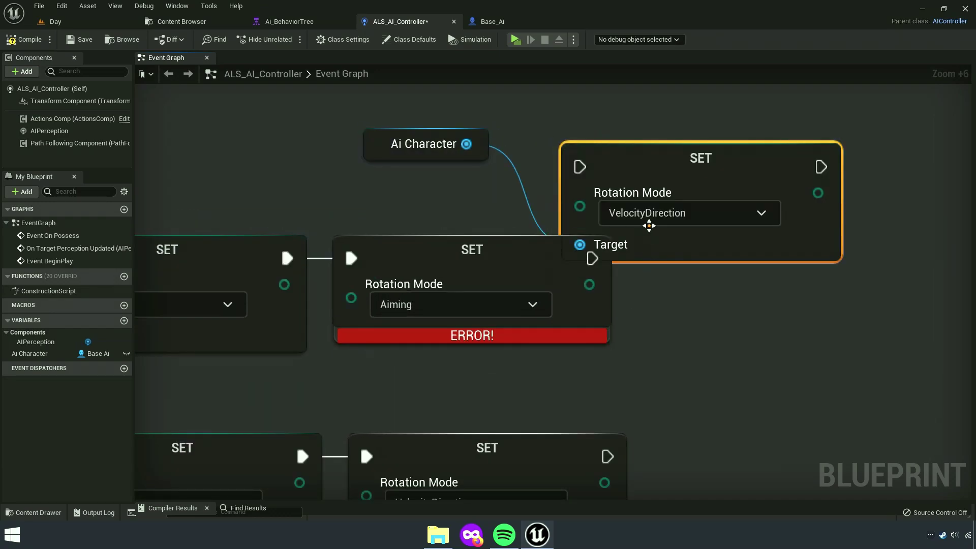
mouse_move(644, 170)
mouse_down()
mouse_move(614, 109)
mouse_move(583, 109)
mouse_up()
click(591, 153)
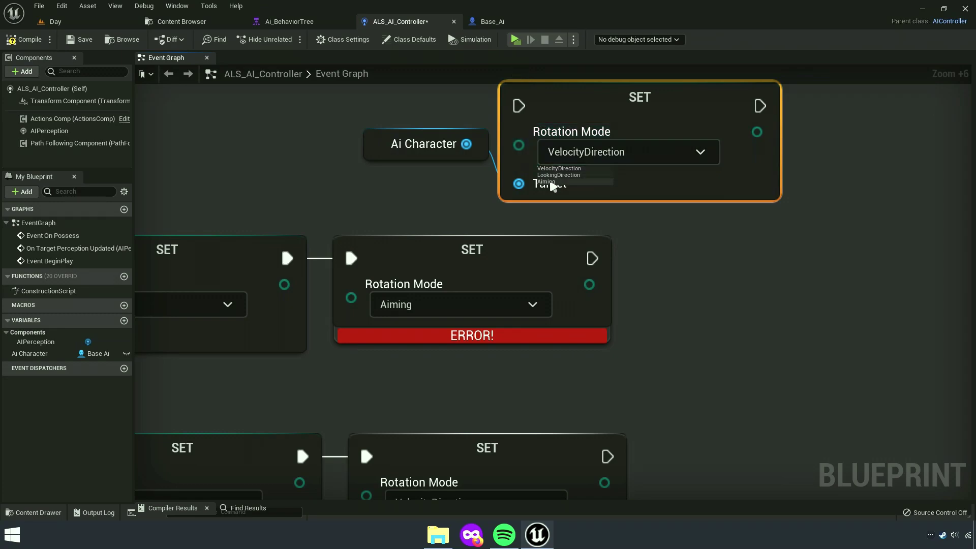
drag(448, 133, 448, 173)
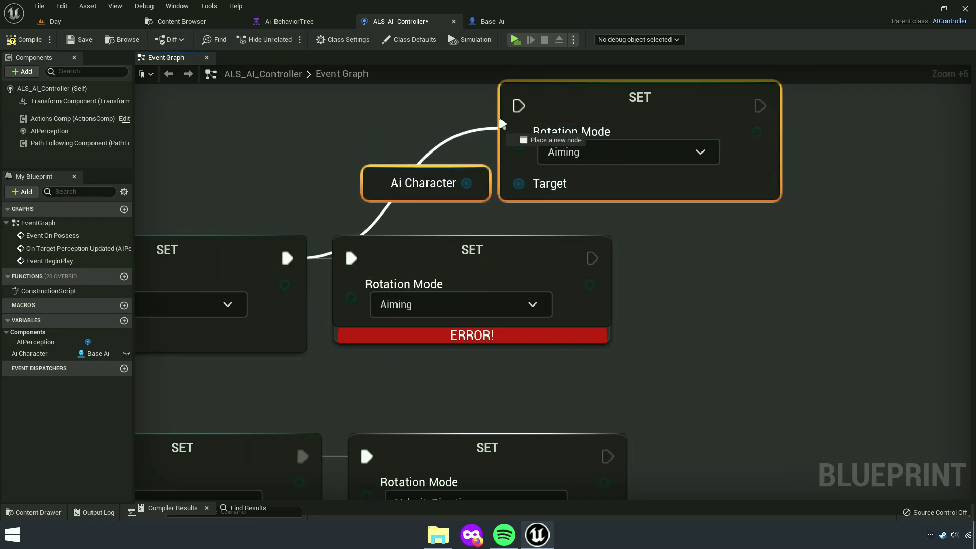
Delete the old erroring Aiming setter and wire the Attack SET into the new one.
scroll(520, 131, down, 4)
click(447, 257)
key(Delete)
right_drag(490, 189, 592, 213)
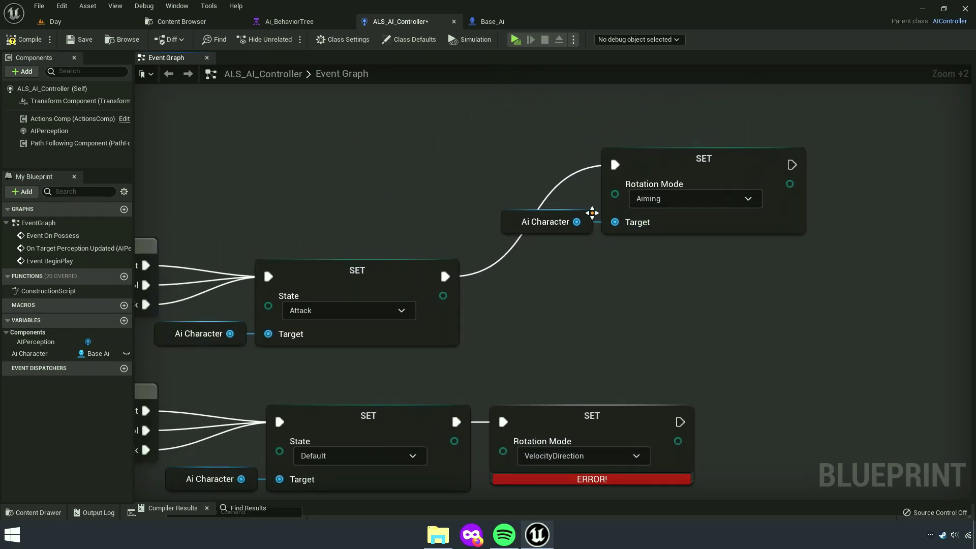
drag(592, 212, 581, 213)
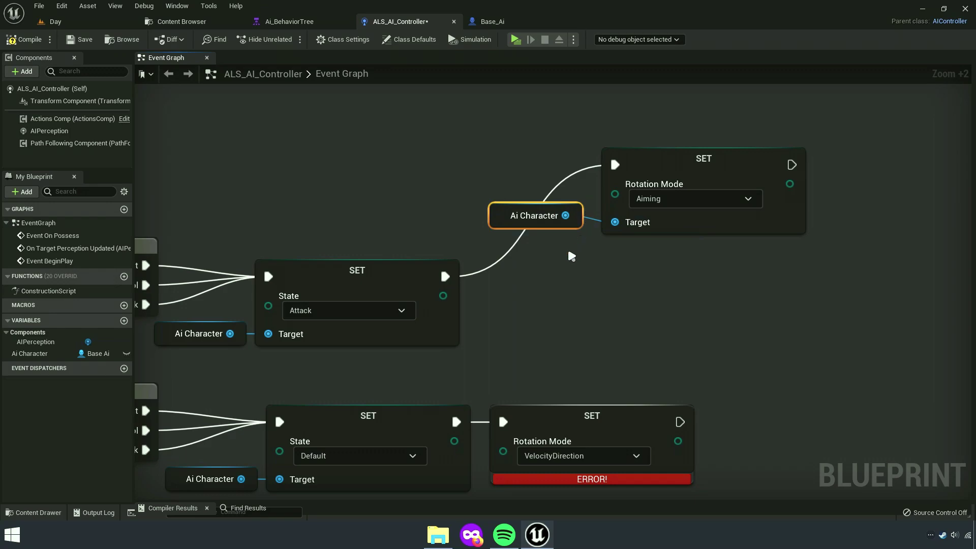
Copy the getter and Aiming setter pair and paste it near the Default row.
click(532, 230)
ctrl+click(693, 157)
drag(693, 157, 658, 272)
key(ctrl+c)
right_drag(636, 376, 589, 120)
key(ctrl+v)
right_drag(556, 290, 561, 363)
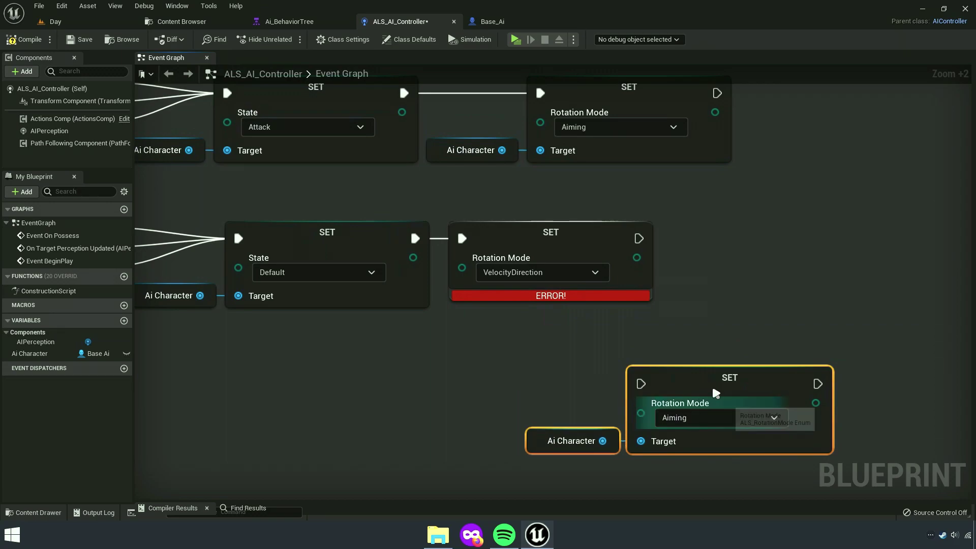
drag(716, 393, 649, 360)
Set the copy to VelocityDirection, delete the broken setter, and wire SET Default into it.
drag(529, 235, 618, 235)
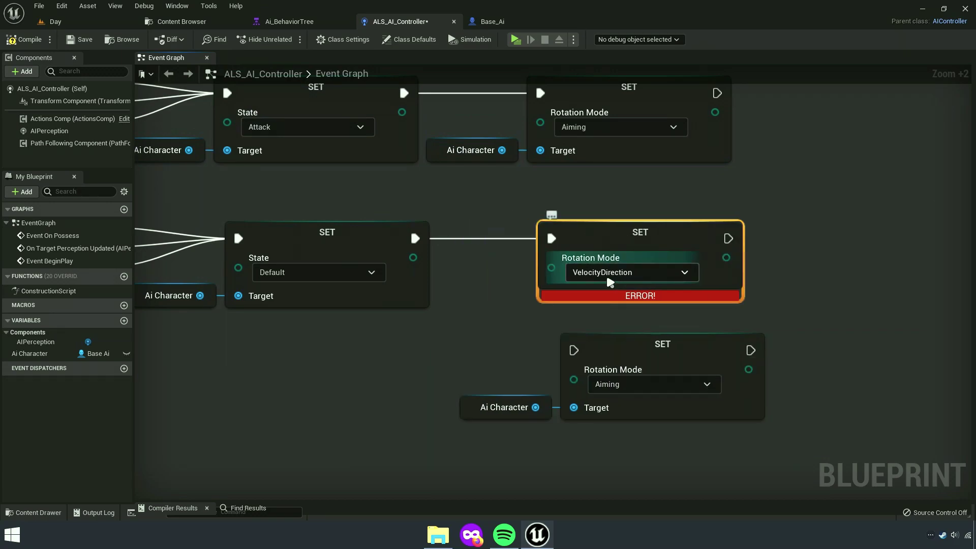
click(639, 385)
click(616, 397)
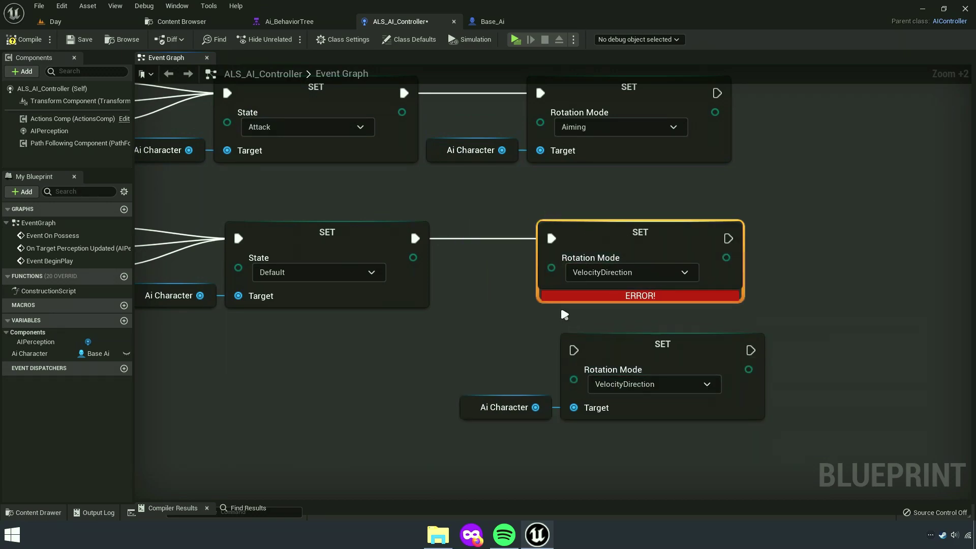
key(Delete)
drag(698, 424, 675, 324)
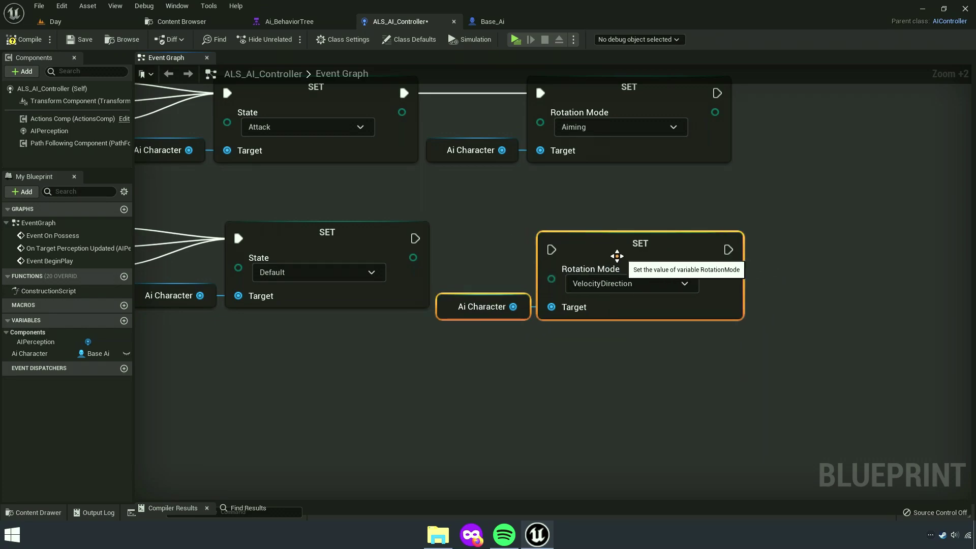
drag(415, 238, 551, 249)
scroll(688, 270, down, 4)
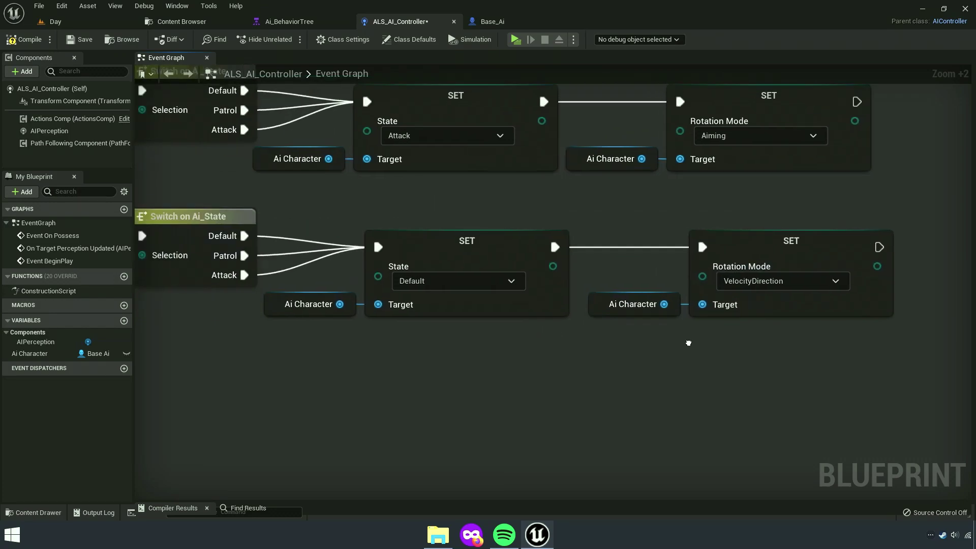
scroll(248, 326, up, 2)
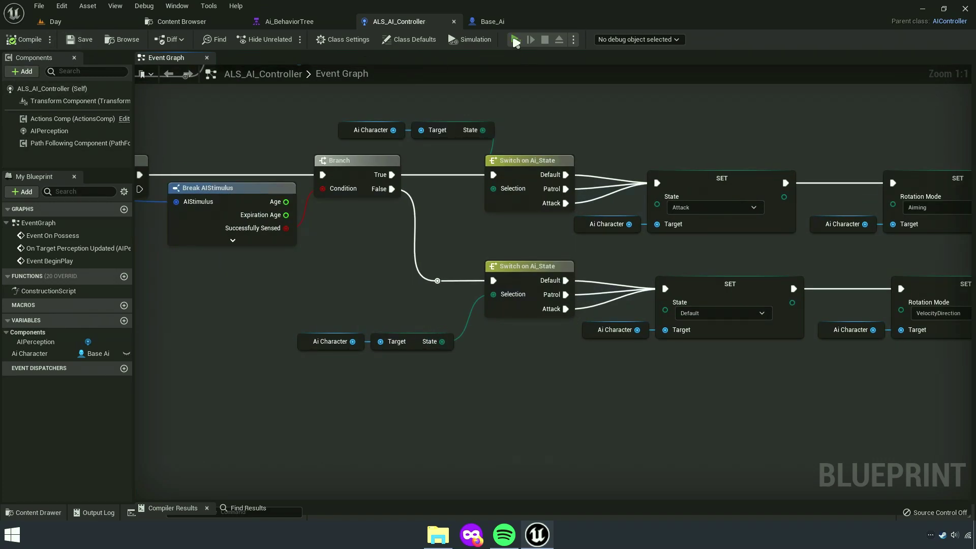
Play-test the level, walk forward briefly, stop, and close the Message Log.
click(516, 40)
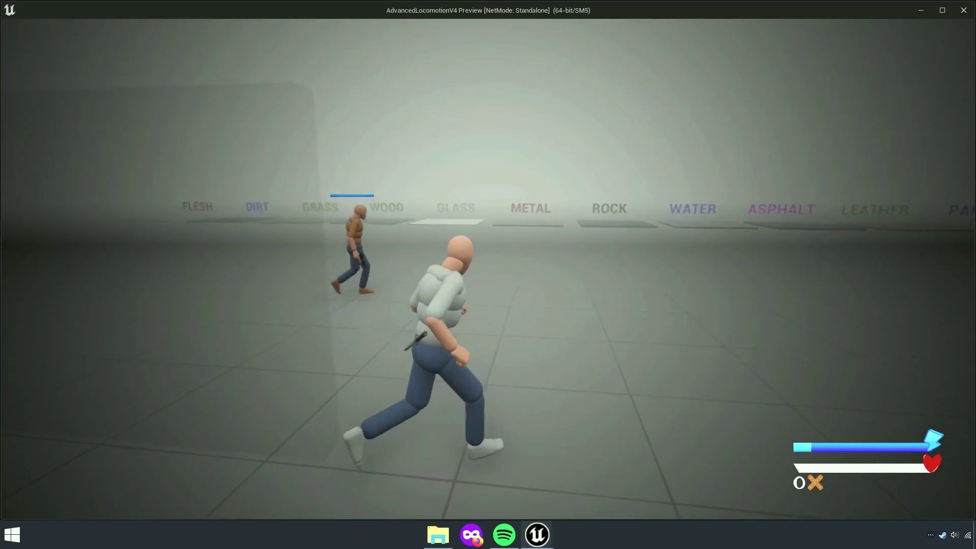
key(w)
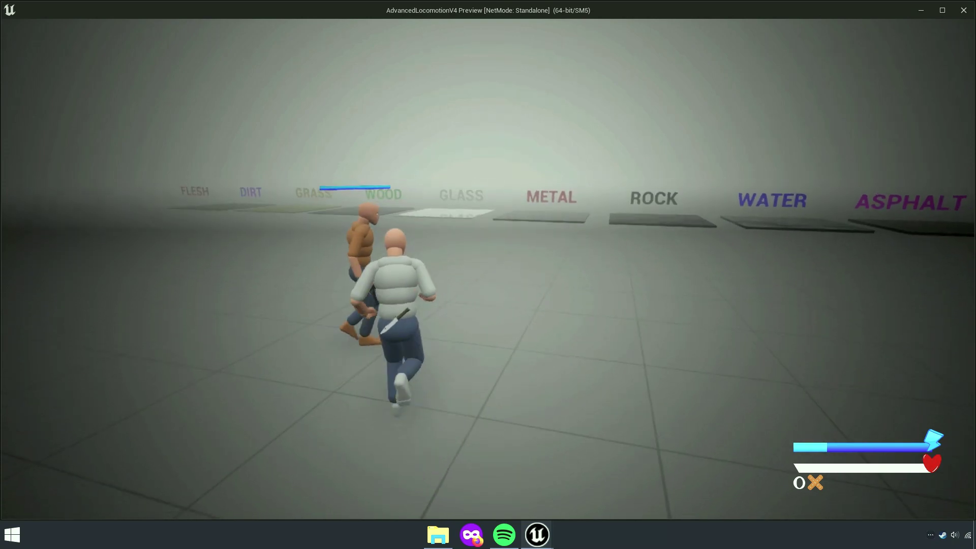
key(Escape)
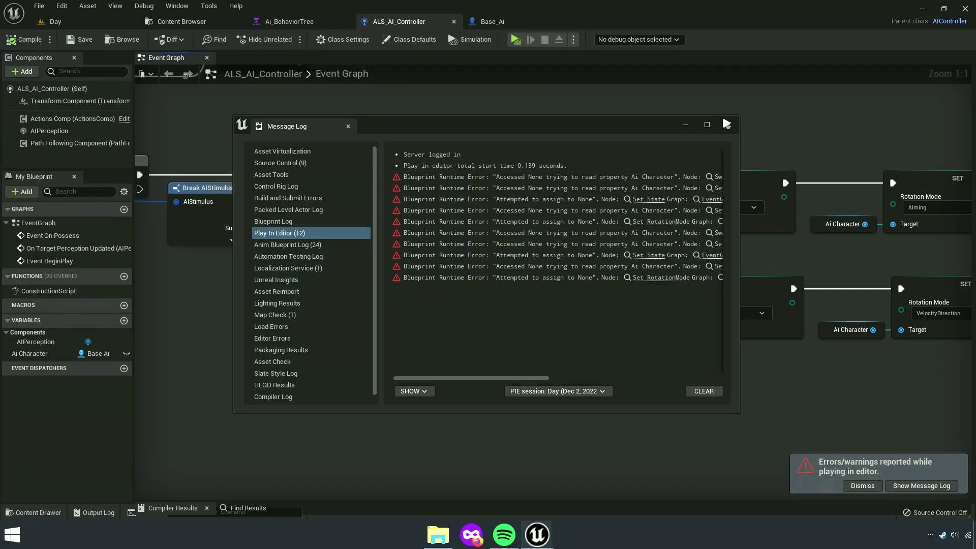
click(726, 123)
Move the lower Ai Character and State getters up and to the right.
scroll(749, 215, down, 2)
scroll(538, 233, down, 2)
scroll(508, 240, up, 2)
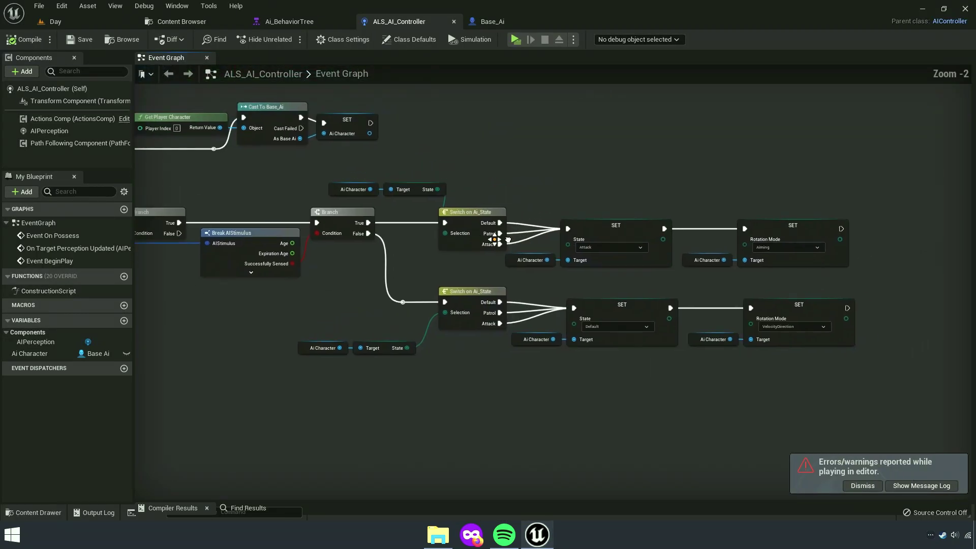
mouse_move(325, 201)
mouse_down()
mouse_move(447, 179)
mouse_move(508, 188)
mouse_up()
key(Escape)
drag(420, 190, 481, 182)
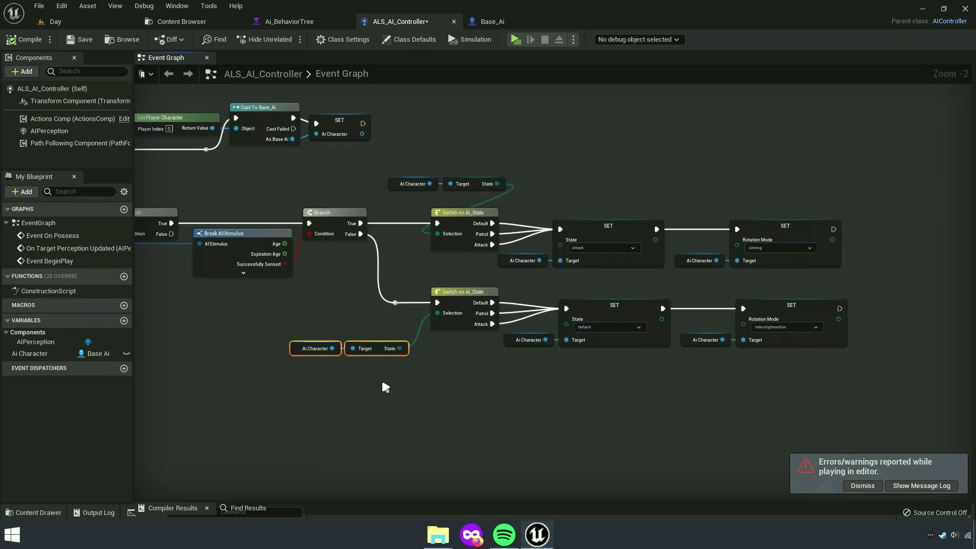
right_drag(387, 397, 399, 363)
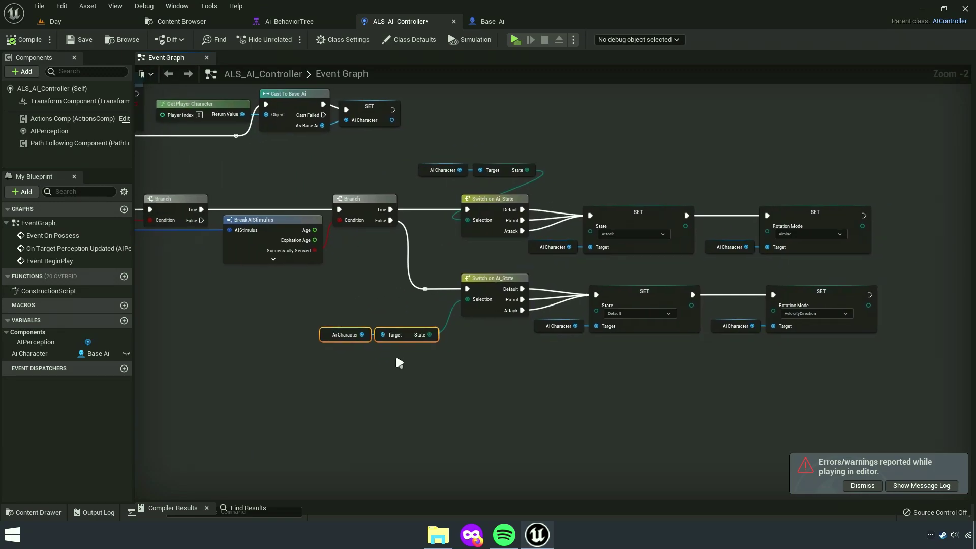
Delete all the Switch and SET State nodes.
drag(408, 341, 540, 341)
scroll(426, 336, down, 2)
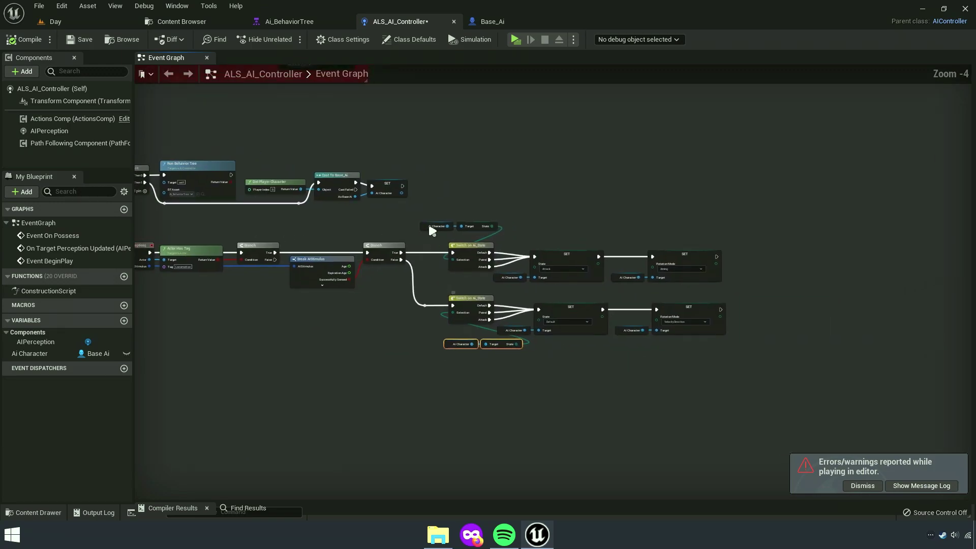
drag(421, 213, 716, 372)
scroll(672, 307, up, 4)
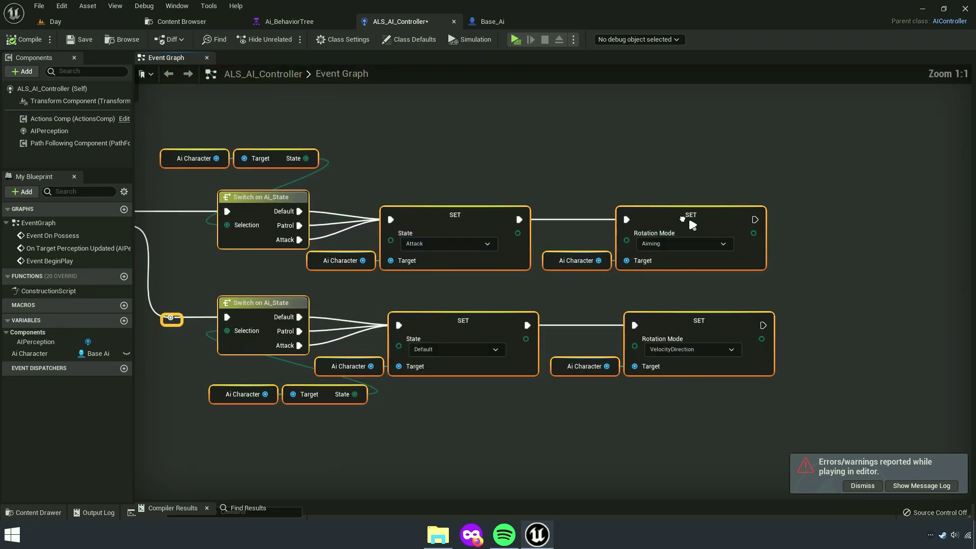
right_click(679, 218)
click(702, 227)
Delete the On Target Perception Updated event node.
scroll(686, 312, down, 4)
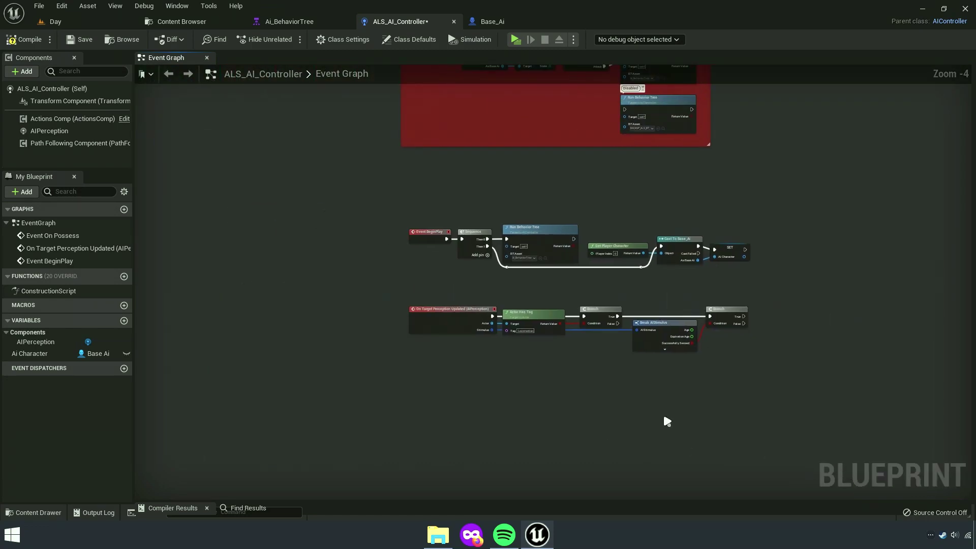
scroll(663, 411, up, 3)
scroll(387, 293, up, 2)
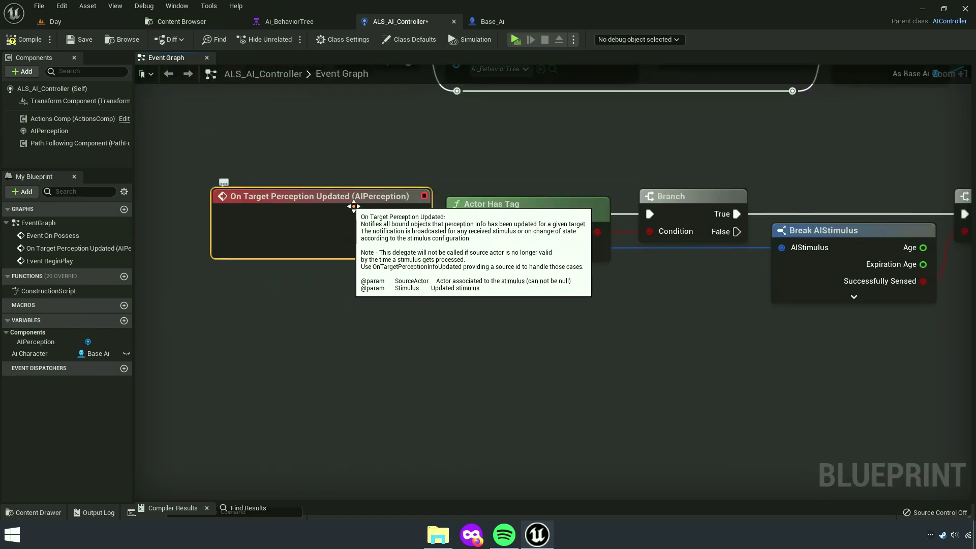
right_click(354, 223)
click(354, 247)
right_drag(395, 307, 450, 325)
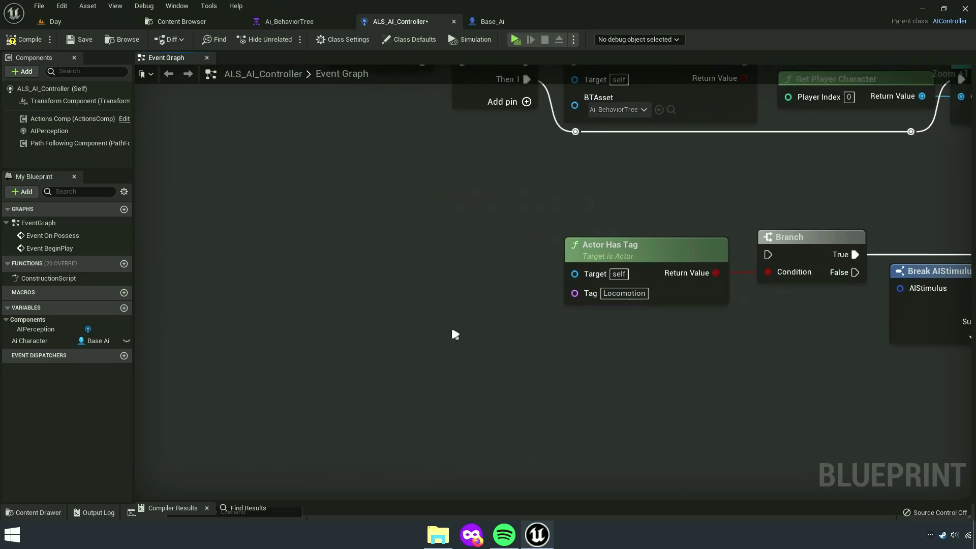
Add an On Perception Updated event for the AIPerception component.
right_click(48, 134)
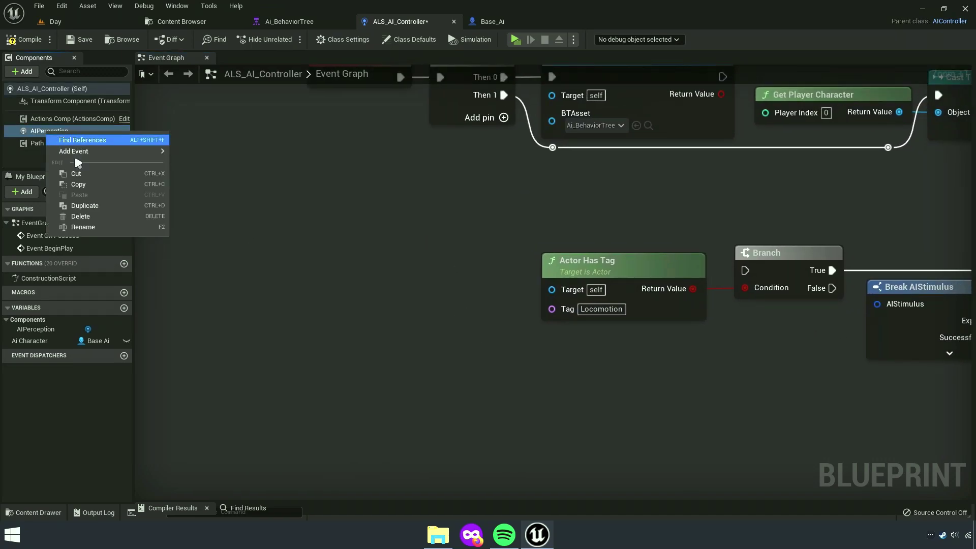
mouse_move(84, 156)
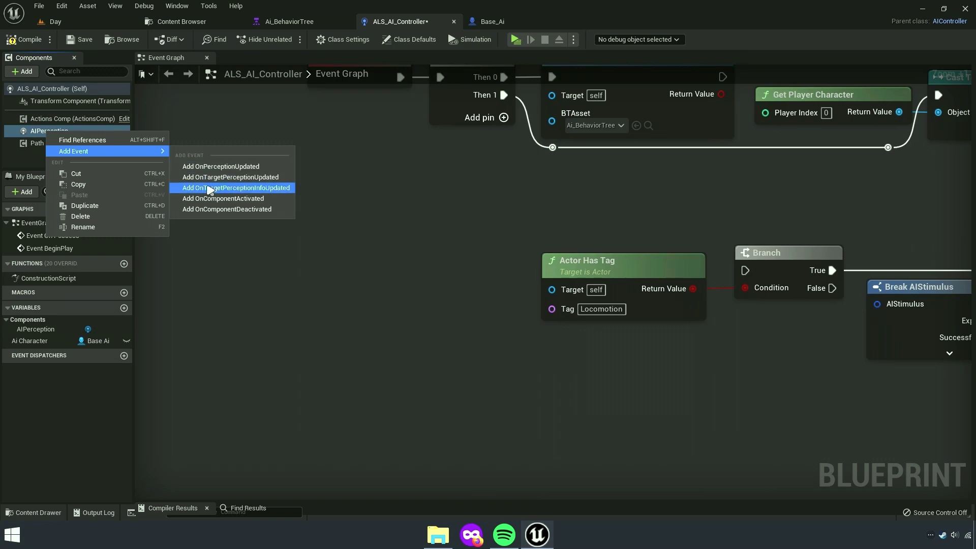
click(253, 169)
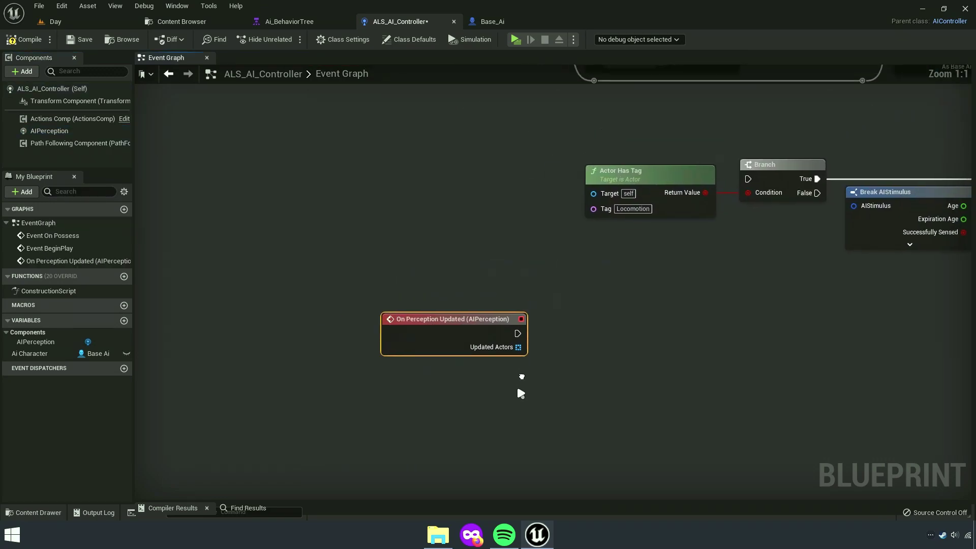
drag(410, 308, 279, 168)
Place the On Perception Updated node below BeginPlay.
right_drag(347, 273, 303, 378)
scroll(387, 356, down, 4)
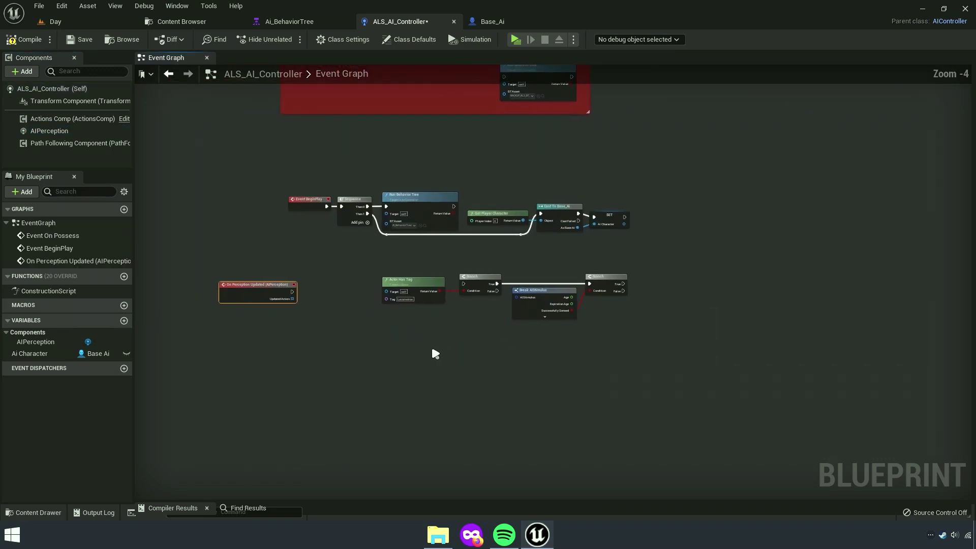
scroll(471, 347, down, 2)
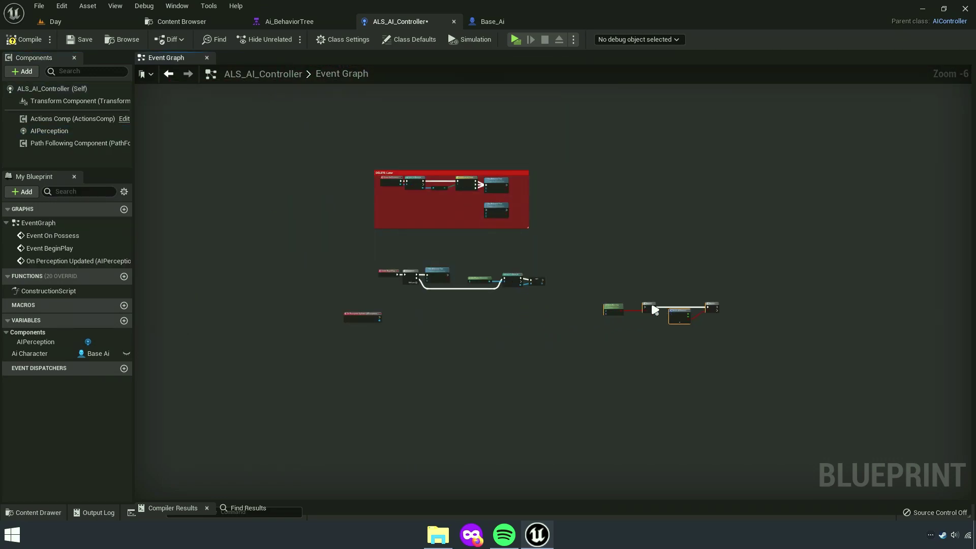
right_drag(463, 334, 532, 303)
scroll(532, 300, up, 3)
drag(253, 274, 355, 264)
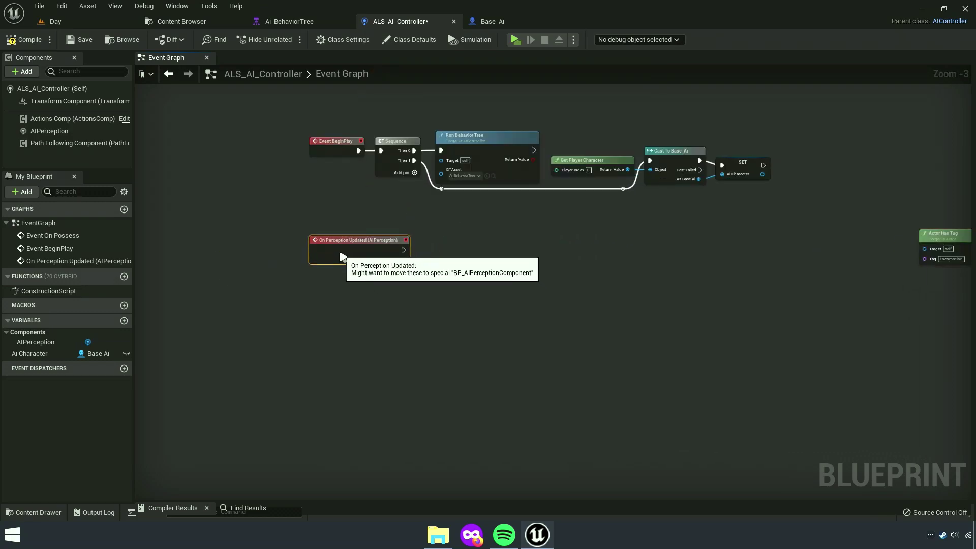
scroll(355, 285, up, 3)
scroll(362, 361, up, 1)
scroll(375, 411, up, 1)
Add a For Each Loop over Updated Actors, driven by the event's execution output.
right_drag(375, 411, 322, 322)
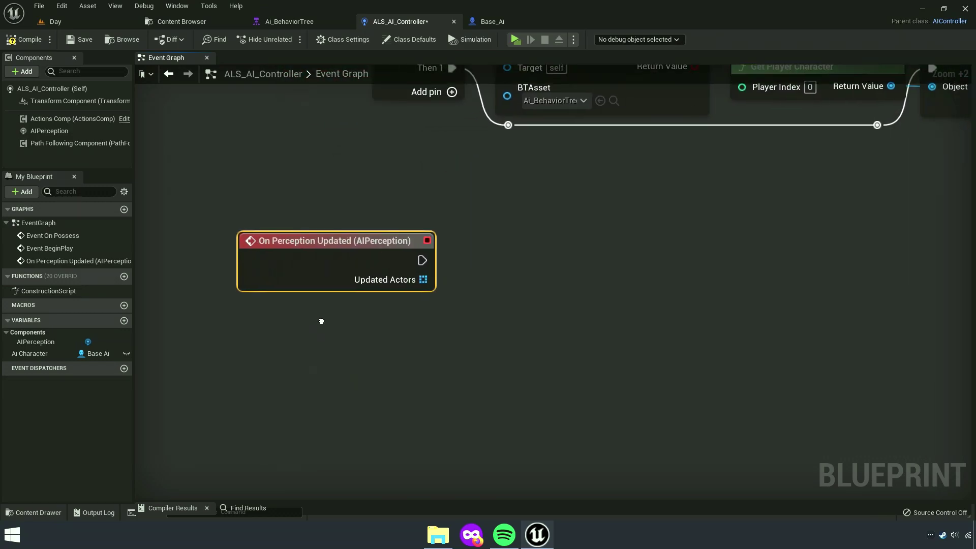
scroll(355, 310, up, 2)
drag(406, 289, 494, 287)
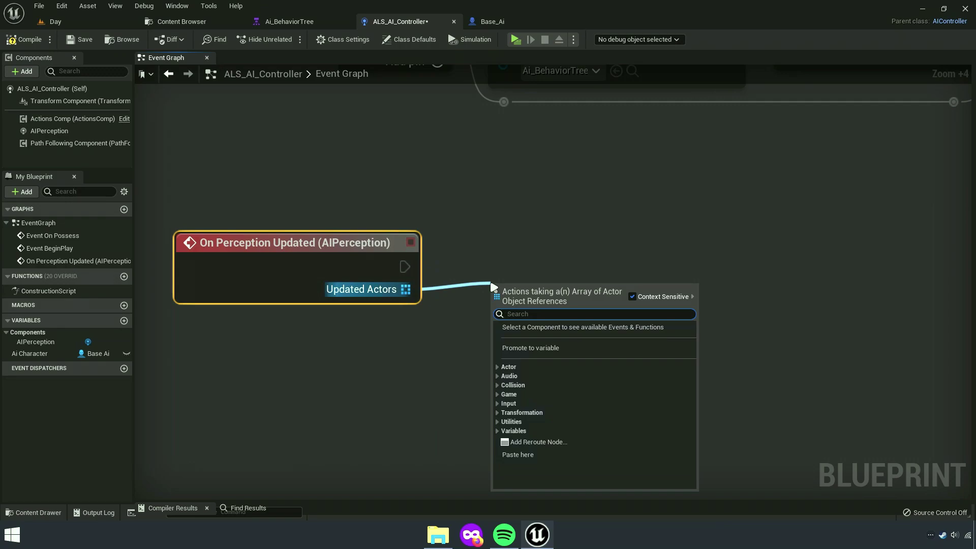
text(for e)
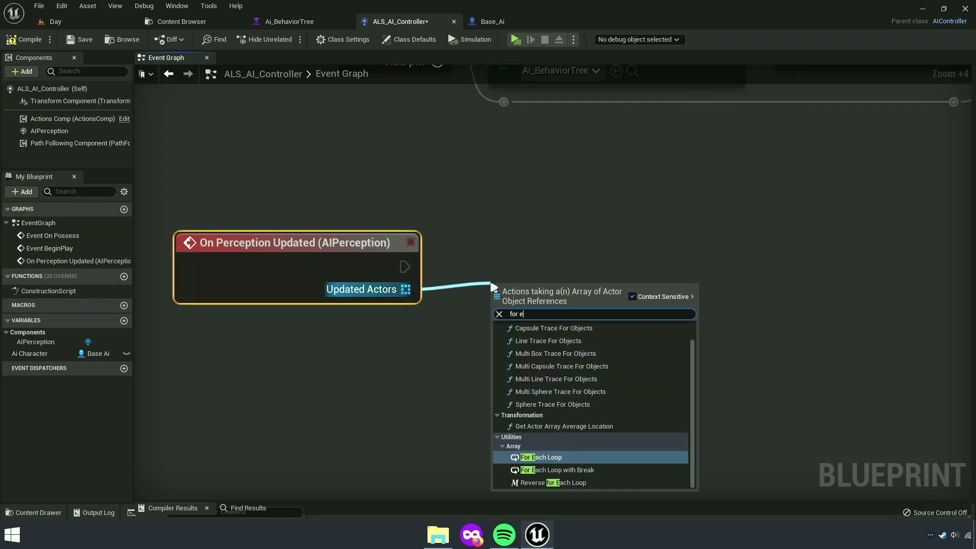
text(ach loop)
key(Return)
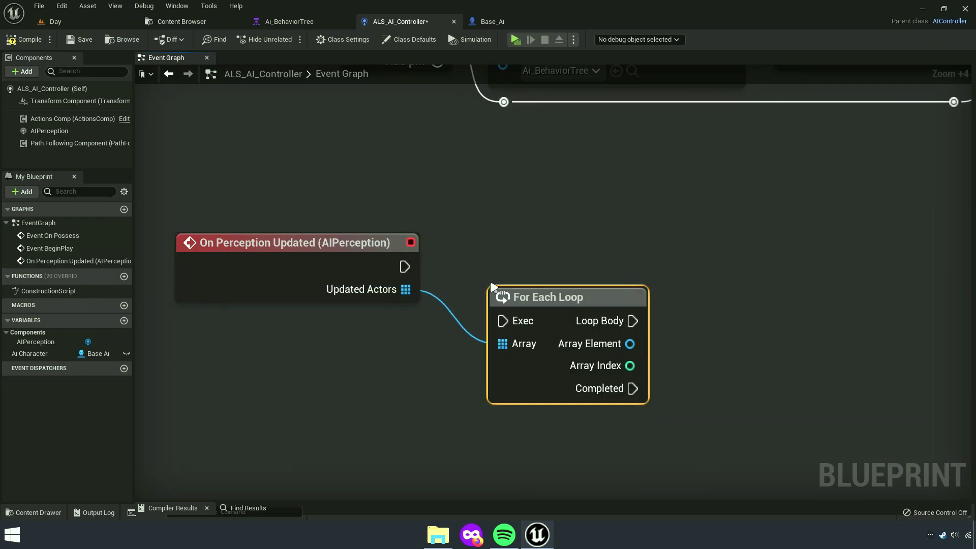
drag(552, 319, 510, 278)
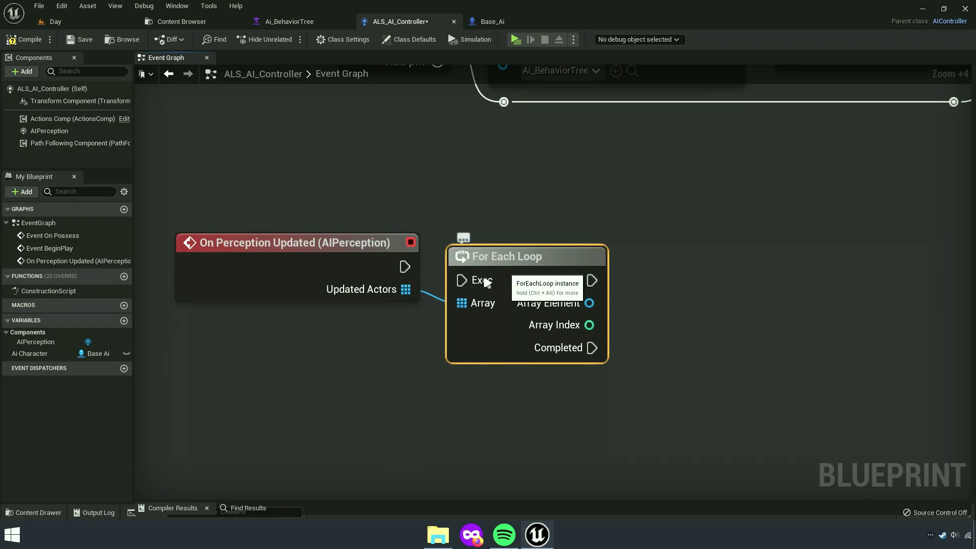
mouse_move(405, 266)
mouse_down()
mouse_move(378, 268)
mouse_move(462, 280)
mouse_up()
key(q)
right_drag(544, 305, 466, 305)
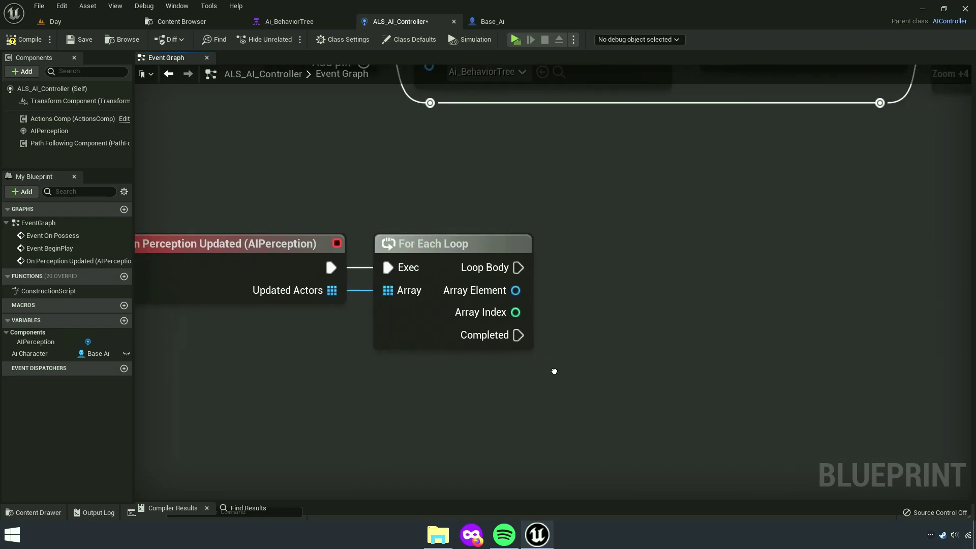
Start adding a node from the loop's Array Element by searching 'actor a'.
drag(511, 290, 726, 313)
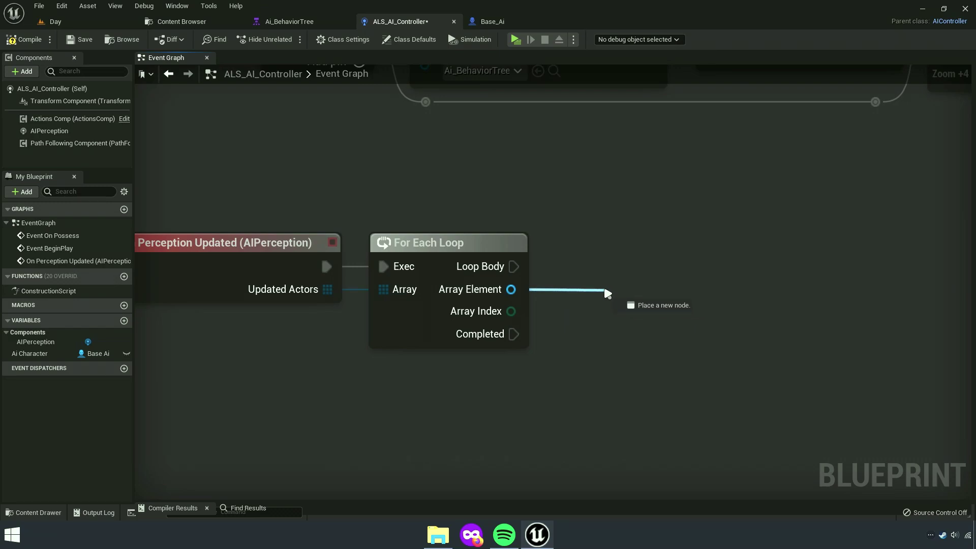
drag(606, 293, 607, 294)
text(actor)
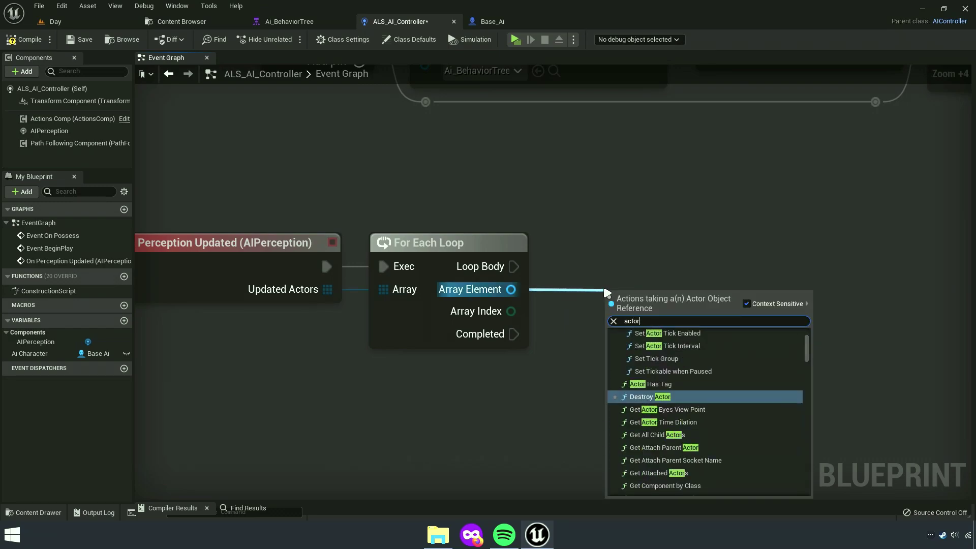
text( a)
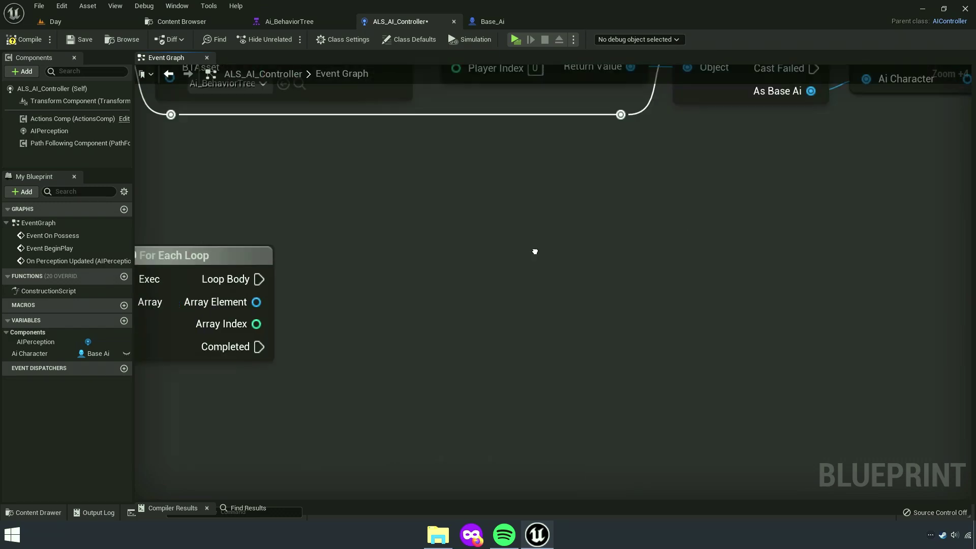
Cut the Actor Has Tag check and Branch, and paste them after the For Each Loop.
click(645, 232)
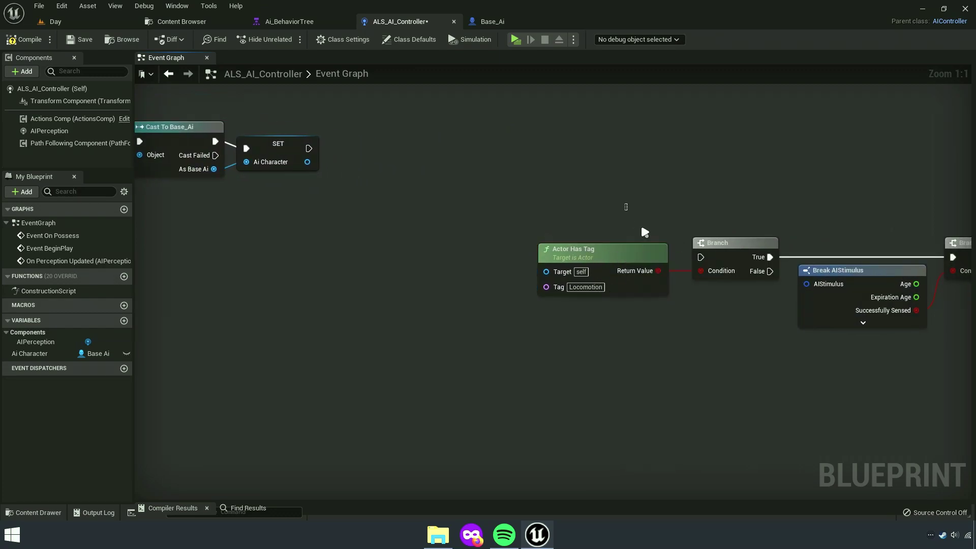
right_click(717, 253)
click(726, 283)
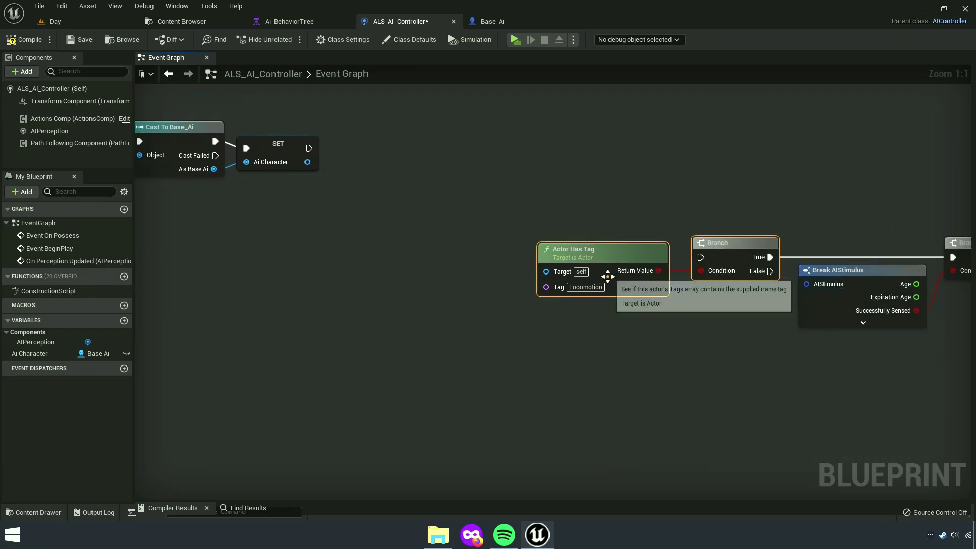
right_click(745, 250)
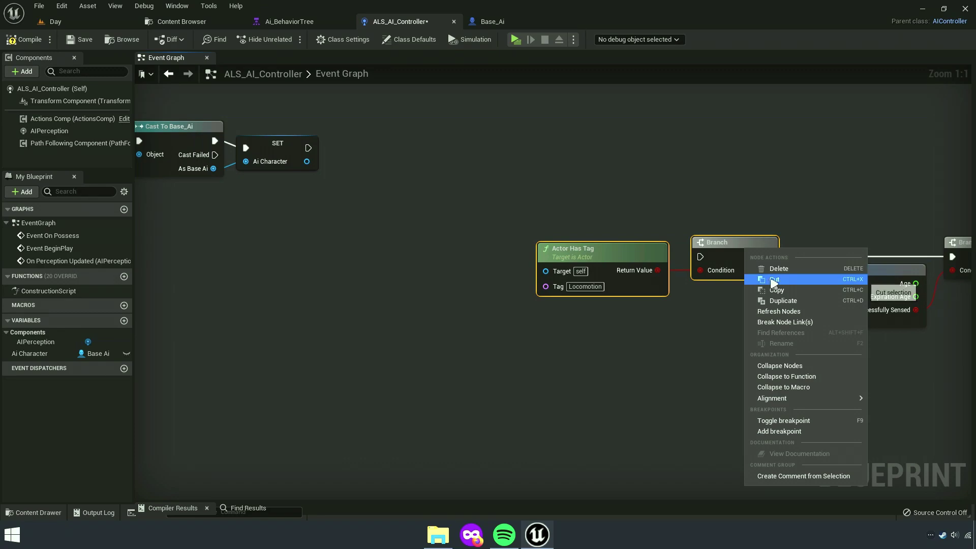
click(791, 285)
right_drag(198, 292, 404, 292)
key(ctrl+v)
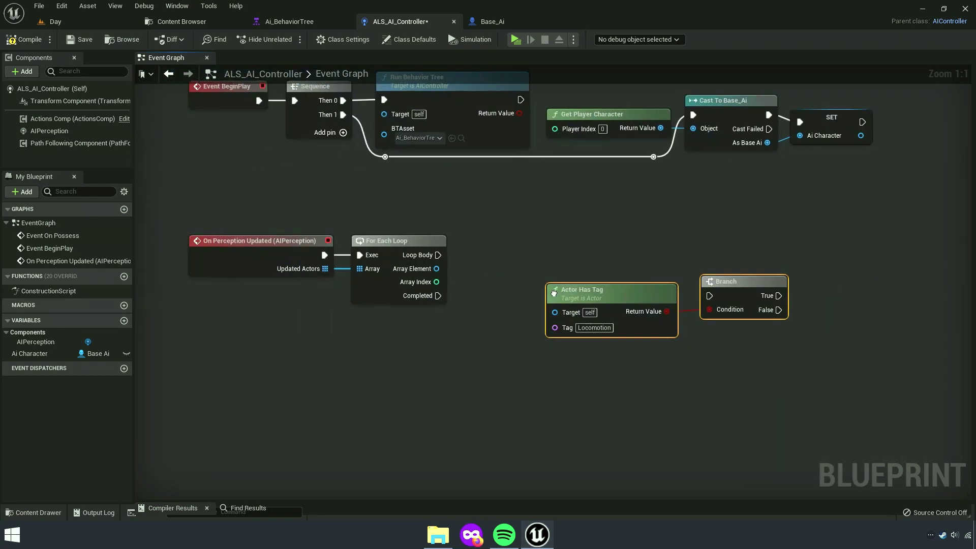
right_drag(608, 294, 694, 294)
ctrl+scroll(694, 294, up, 5)
Wire Array Element into the tag check's Target and Loop Body into the Branch.
drag(563, 258, 486, 255)
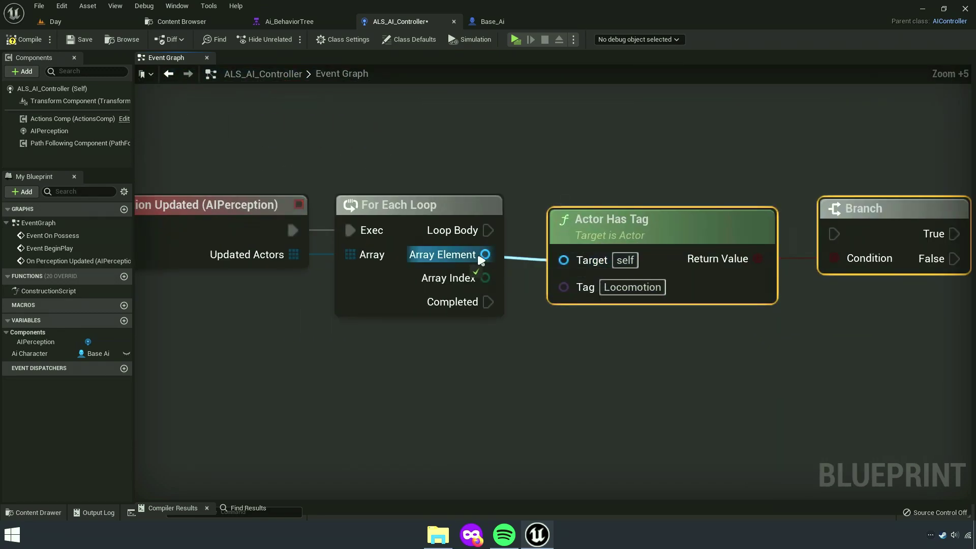
ctrl+scroll(637, 295, up, 2)
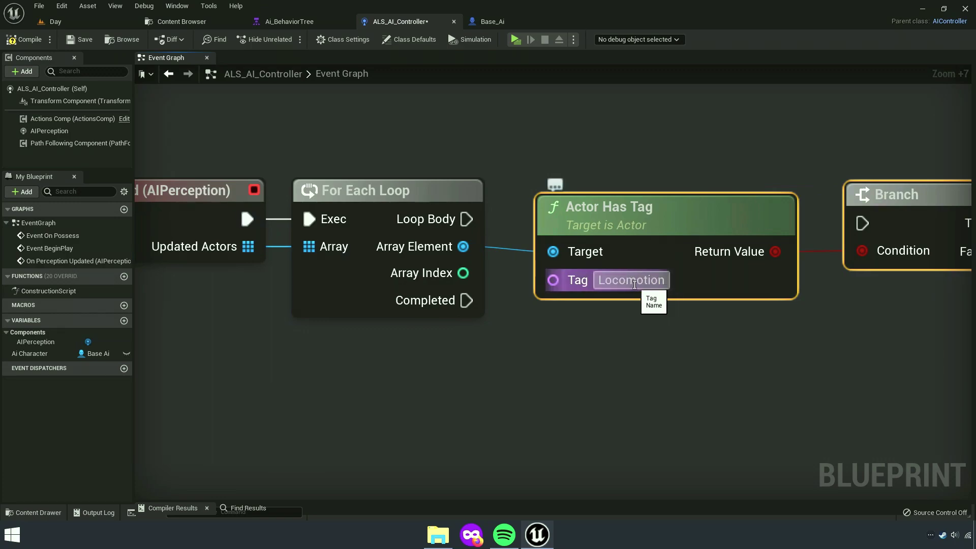
right_drag(634, 285, 546, 296)
click(769, 311)
drag(773, 234, 365, 241)
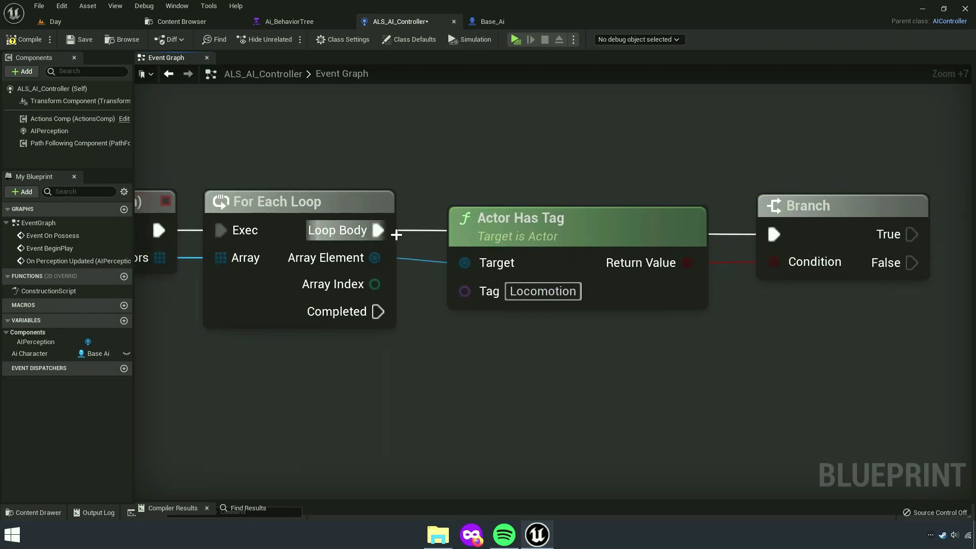
scroll(795, 294, down, 3)
scroll(795, 294, up, 1)
Reposition the tag check and Branch beside the loop and begin a wire from Branch True.
drag(795, 294, 590, 236)
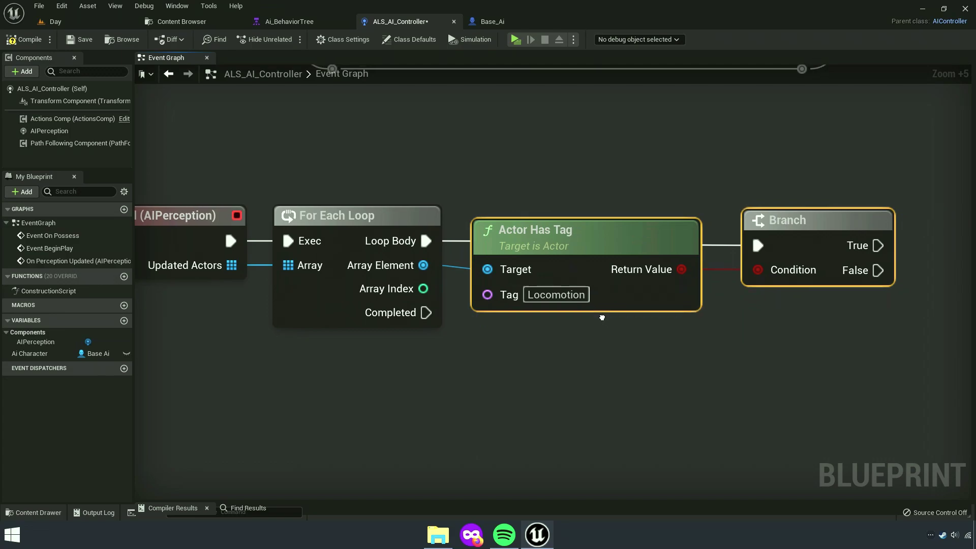
right_drag(602, 317, 550, 370)
click(759, 356)
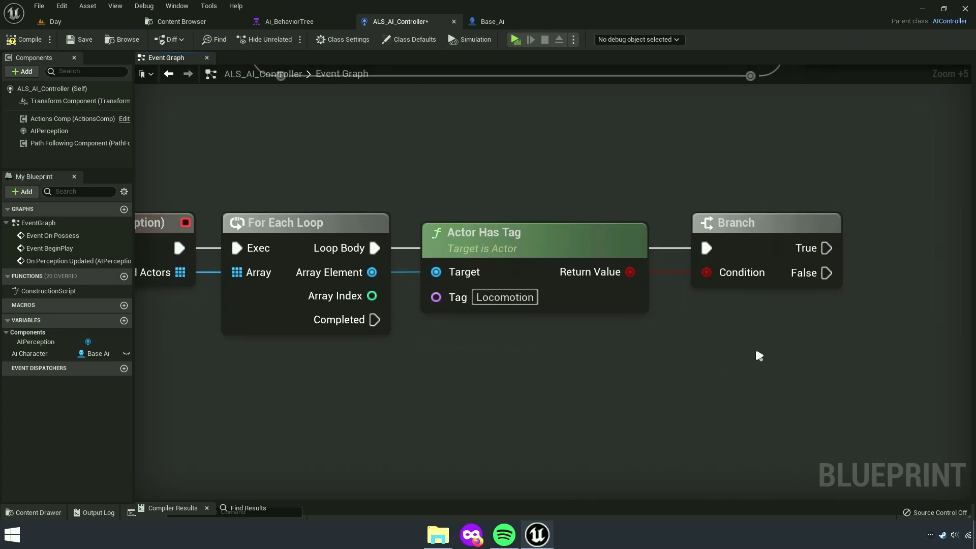
click(739, 300)
mouse_move(498, 335)
right_down()
mouse_move(471, 345)
mouse_move(496, 337)
right_up()
drag(370, 259, 451, 309)
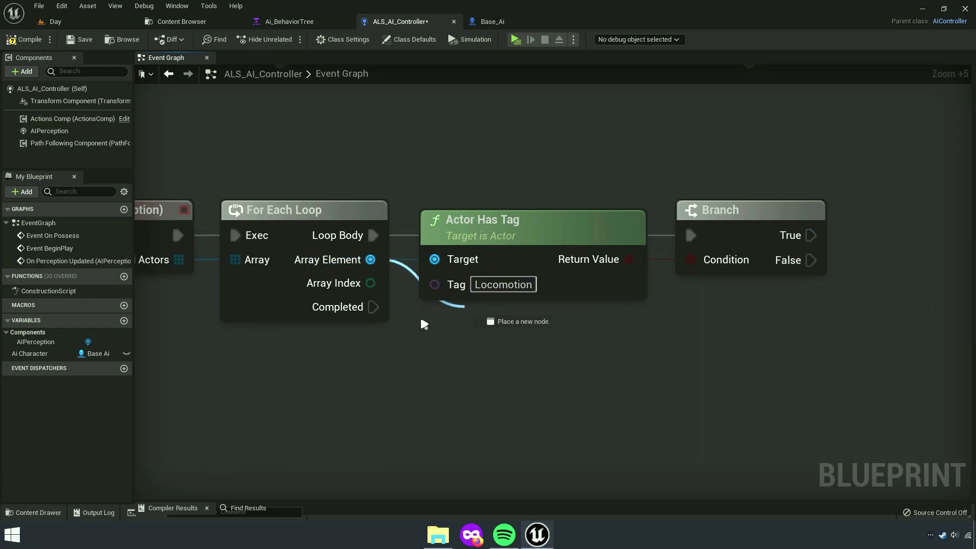
drag(425, 324, 432, 338)
right_drag(432, 338, 465, 274)
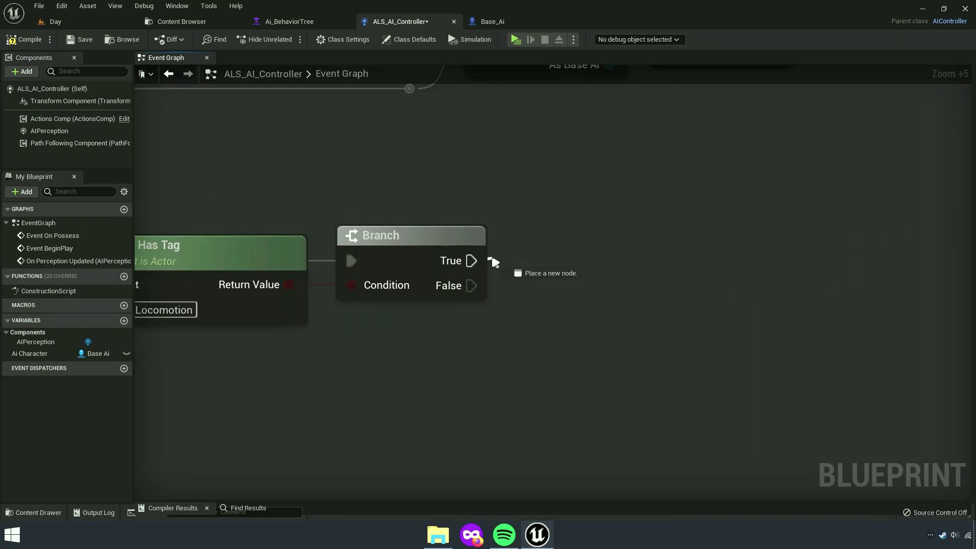
drag(488, 263, 122, 193)
Add an AIPerception reference with a Get Actors Perception node beside it.
click(47, 133)
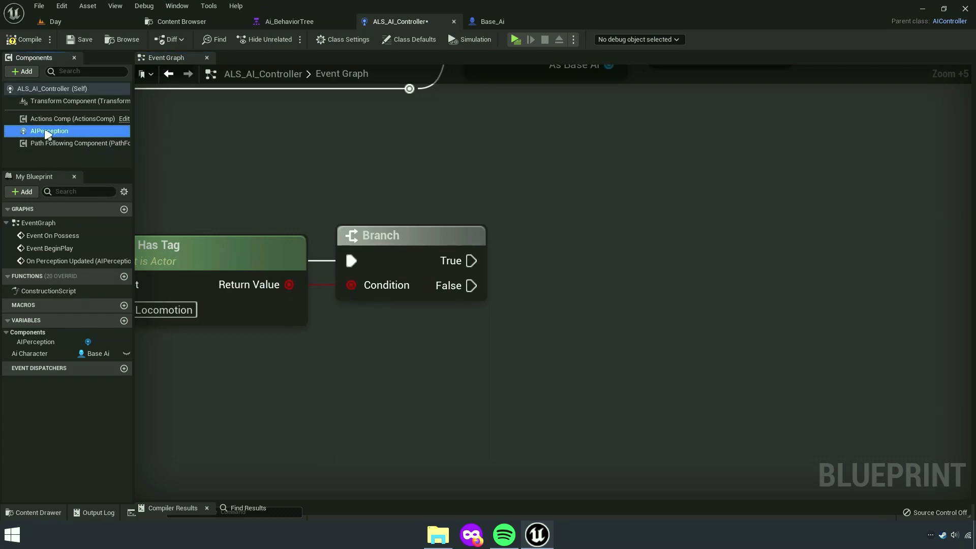
drag(561, 265, 530, 264)
right_drag(534, 264, 451, 264)
scroll(508, 280, up, 2)
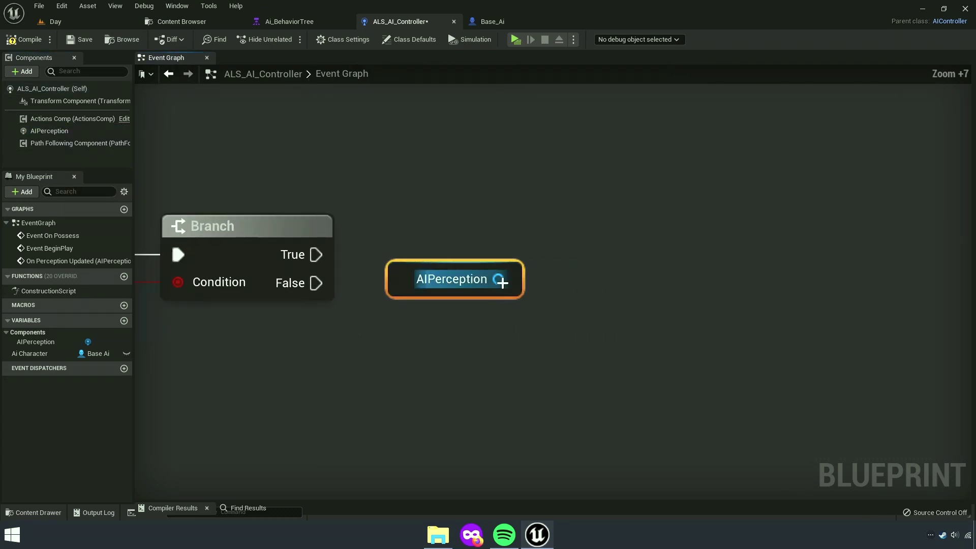
drag(499, 279, 566, 278)
text(actor)
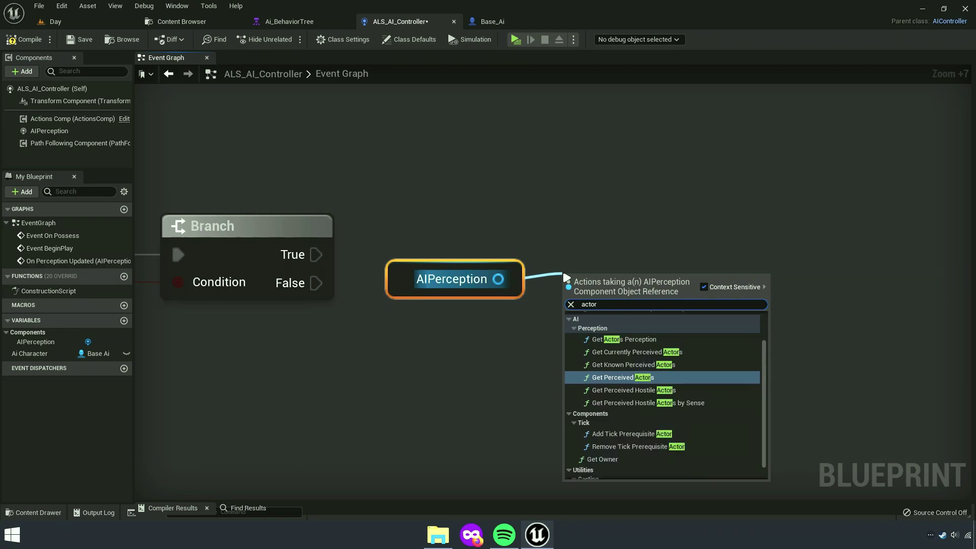
text(get actors perce)
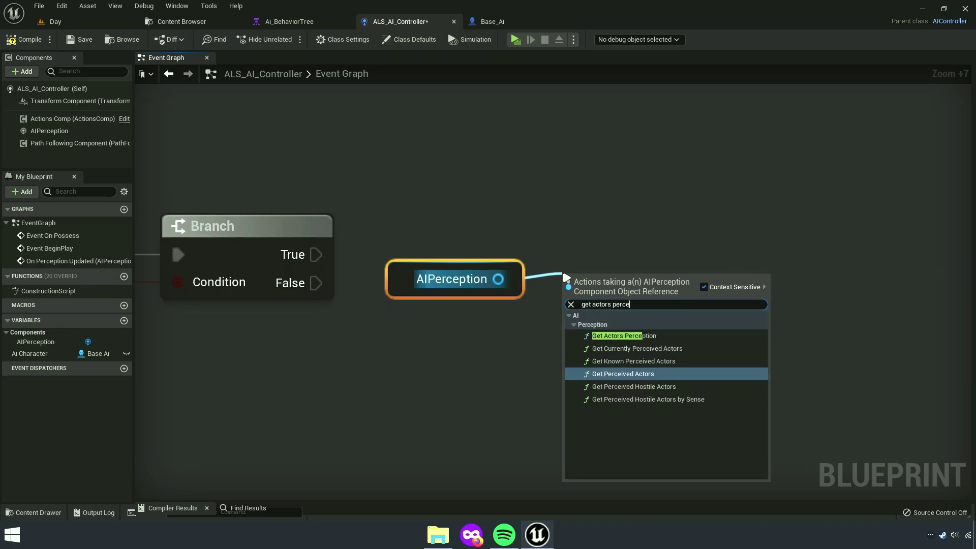
text(ption)
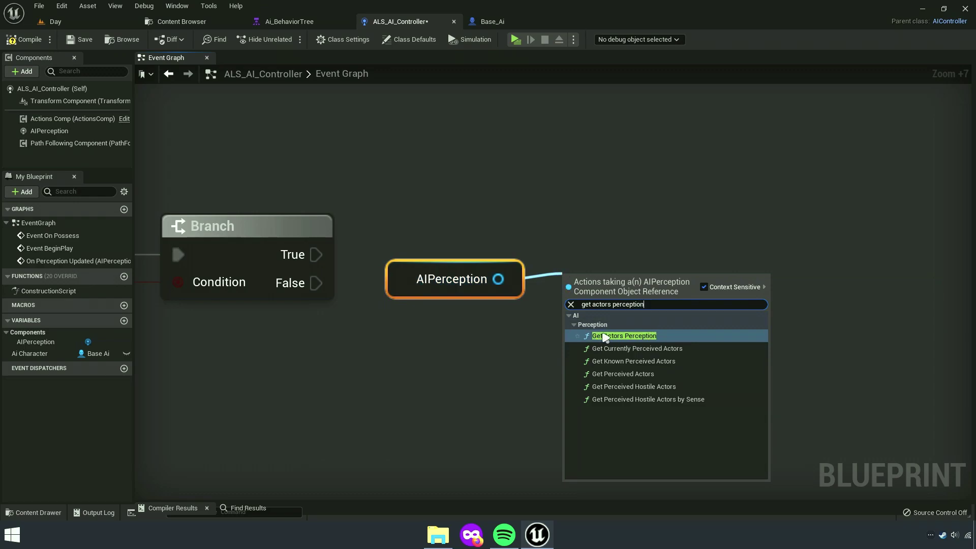
click(606, 338)
drag(612, 298, 580, 249)
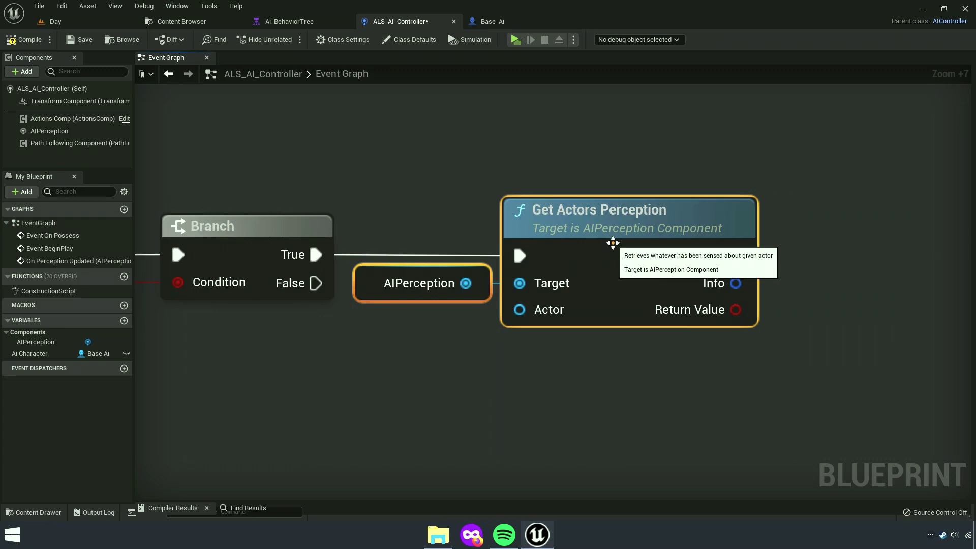
click(578, 349)
Connect the loop's Array Element to Get Actors Perception's Actor input.
right_drag(578, 349, 747, 300)
scroll(763, 325, down, 1)
scroll(783, 336, down, 3)
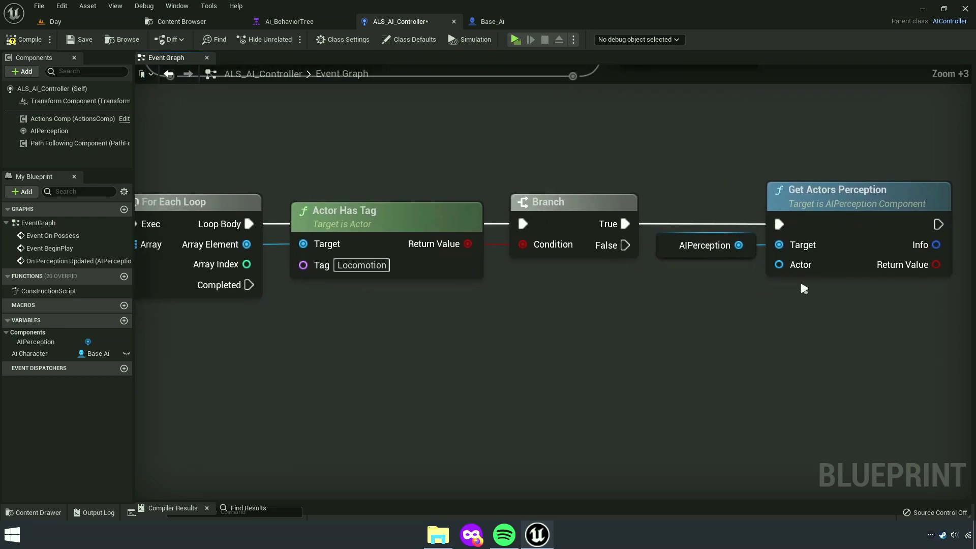
drag(779, 264, 244, 245)
right_drag(244, 245, 366, 230)
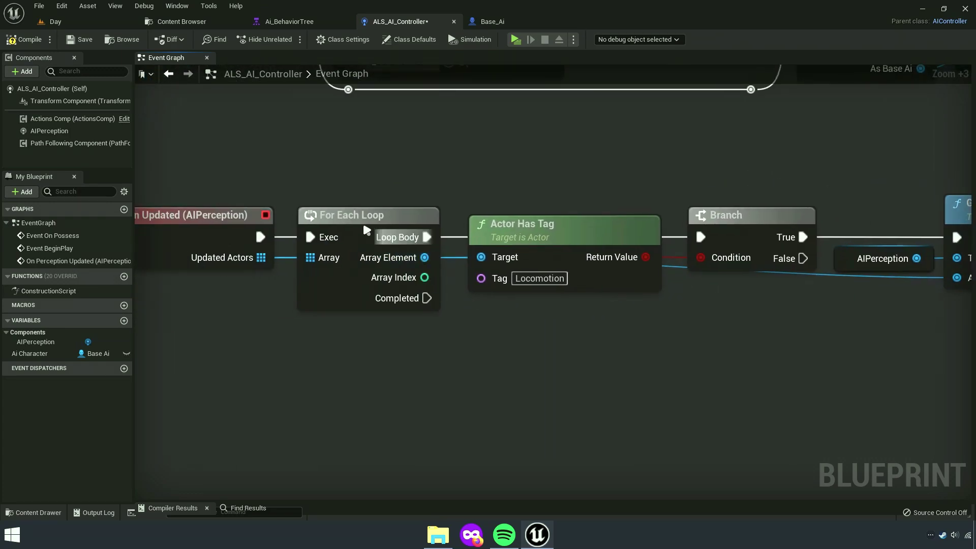
Add two reroute points so the Actor wire runs beneath the tag check.
right_drag(592, 332, 417, 318)
double_click(735, 270)
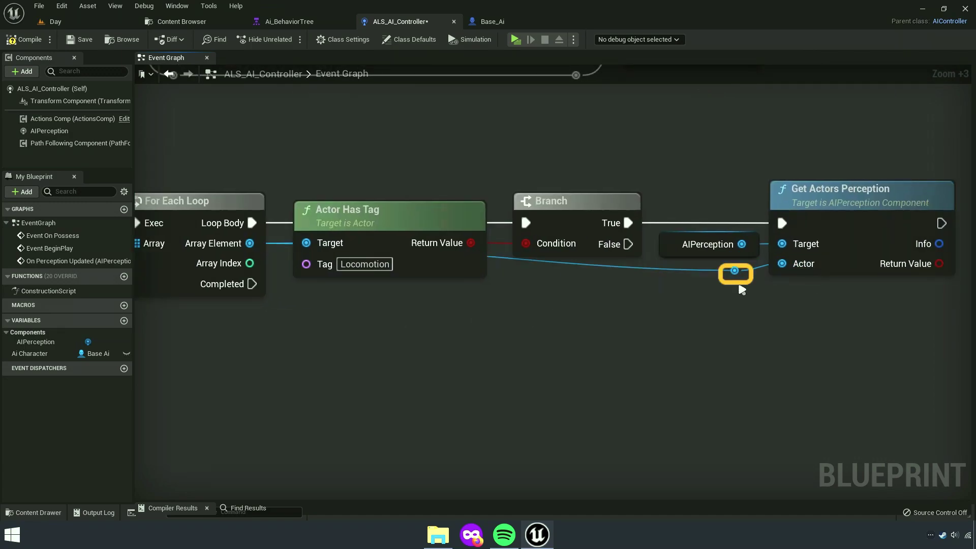
double_click(678, 281)
drag(678, 281, 318, 294)
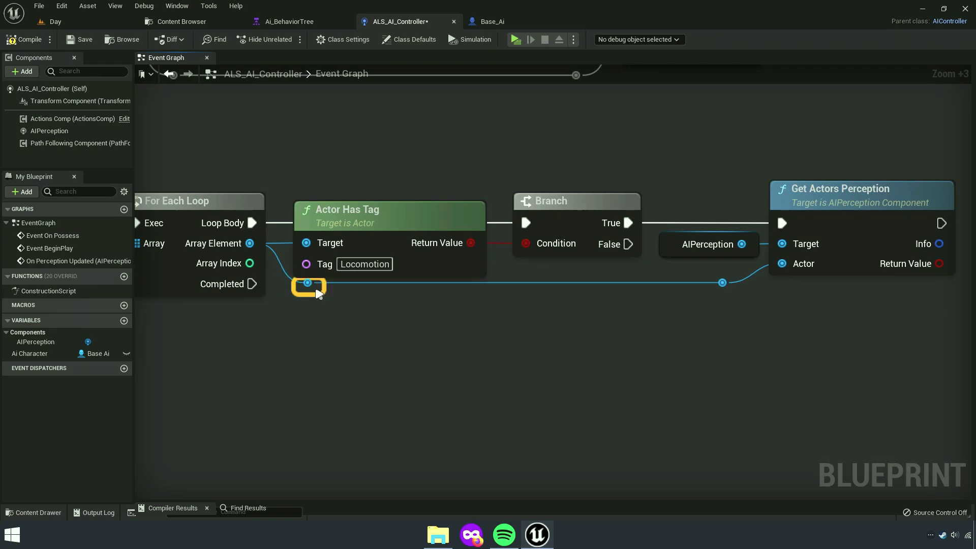
click(771, 327)
mouse_move(771, 327)
right_down()
mouse_move(724, 360)
mouse_move(506, 371)
right_up()
click(716, 351)
scroll(501, 379, up, 3)
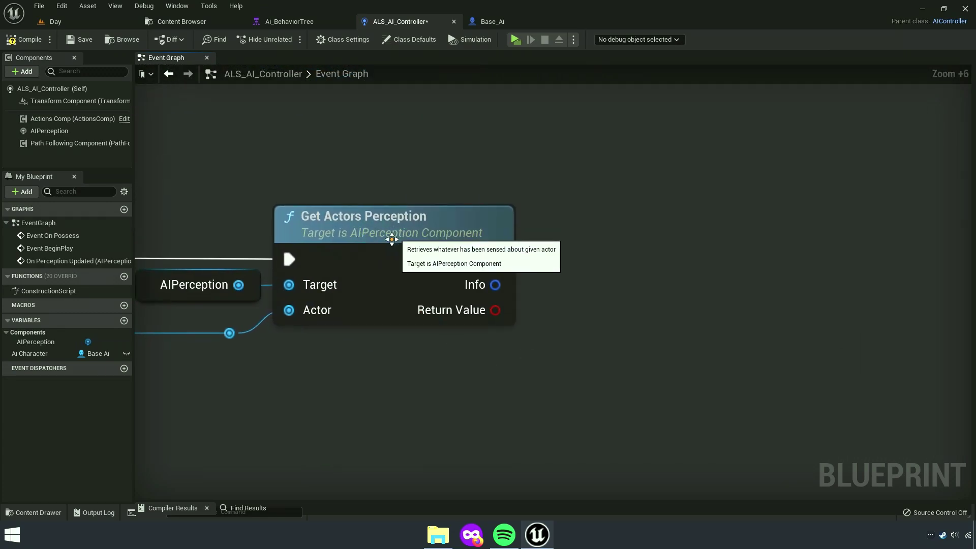
mouse_move(495, 285)
mouse_down()
mouse_move(489, 290)
mouse_move(532, 288)
mouse_up()
Duplicate the For Each Loop and place the copy after Get Actors Perception.
key(Escape)
key(Home)
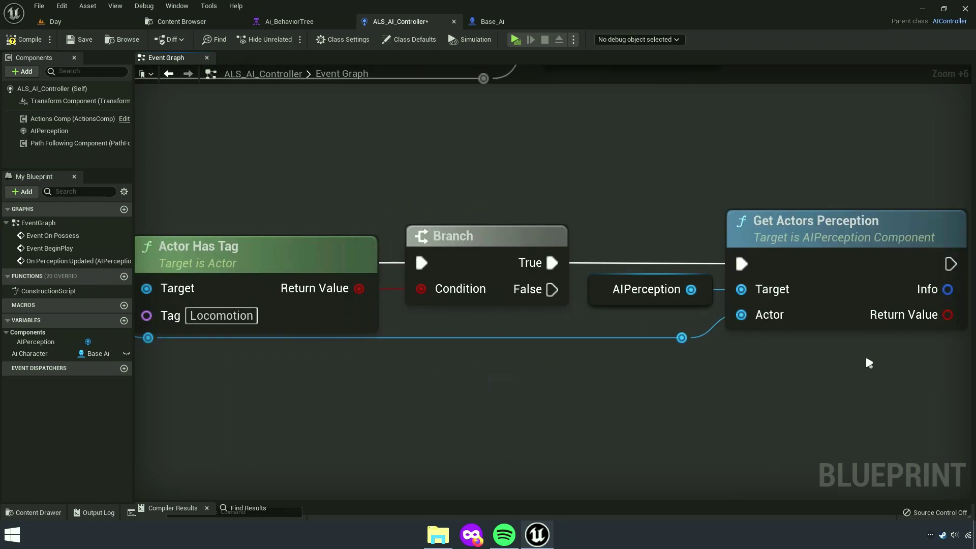
right_click(425, 291)
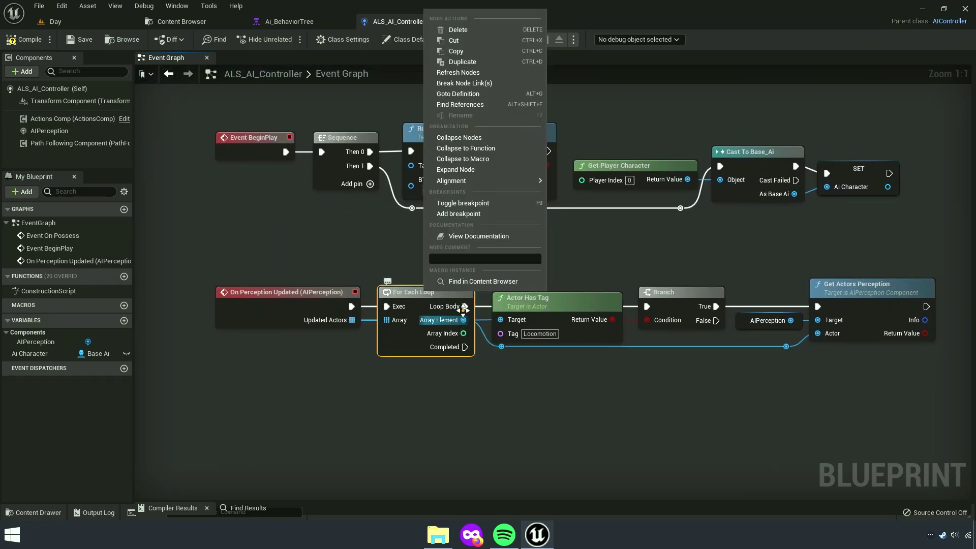
click(462, 61)
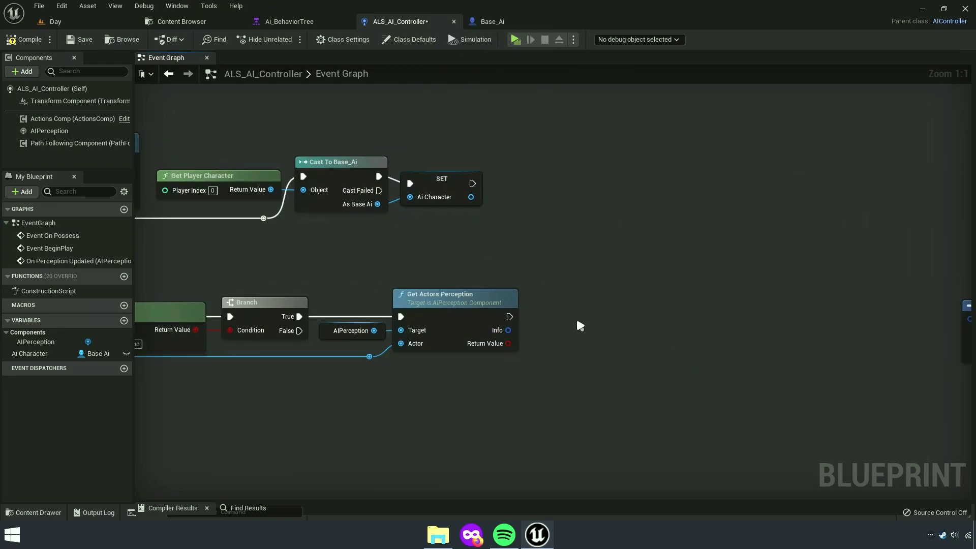
scroll(580, 325, up, 5)
drag(595, 312, 567, 267)
mouse_move(567, 321)
mouse_down()
mouse_move(445, 344)
mouse_move(456, 333)
mouse_move(396, 373)
mouse_up()
Split the Info pin, feeding Last Sensed Stimuli and execution into the new loop.
scroll(457, 317, up, 2)
right_click(457, 297)
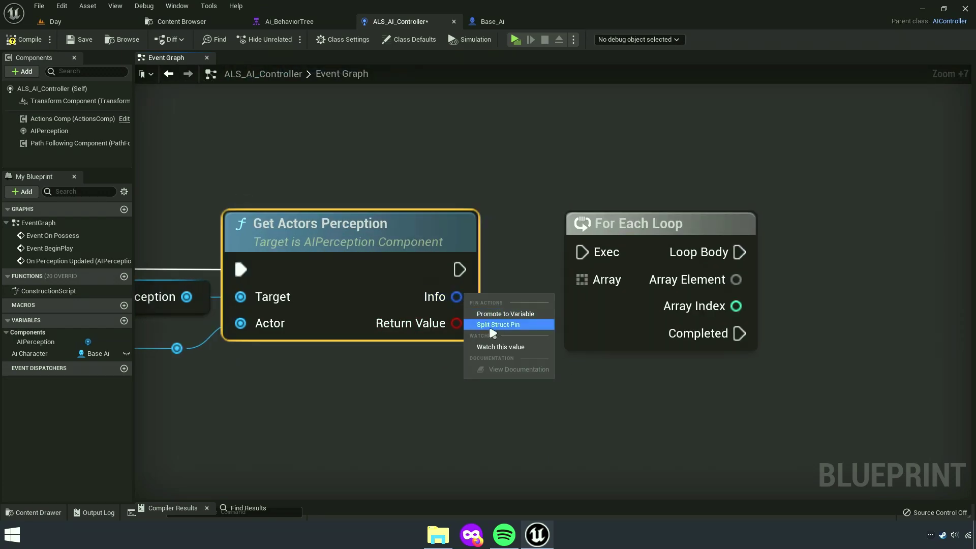
click(499, 324)
drag(462, 328, 582, 280)
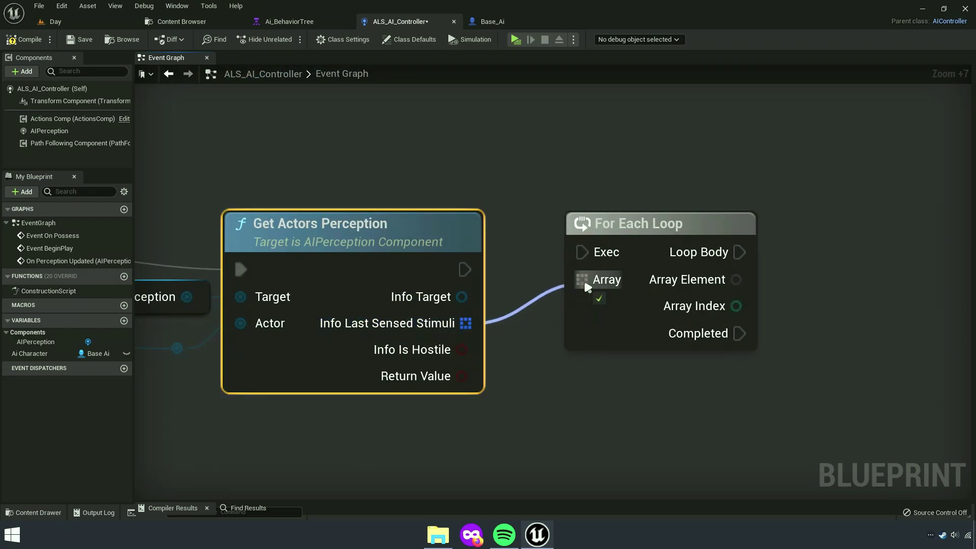
drag(464, 269, 582, 252)
drag(652, 253, 606, 267)
click(618, 414)
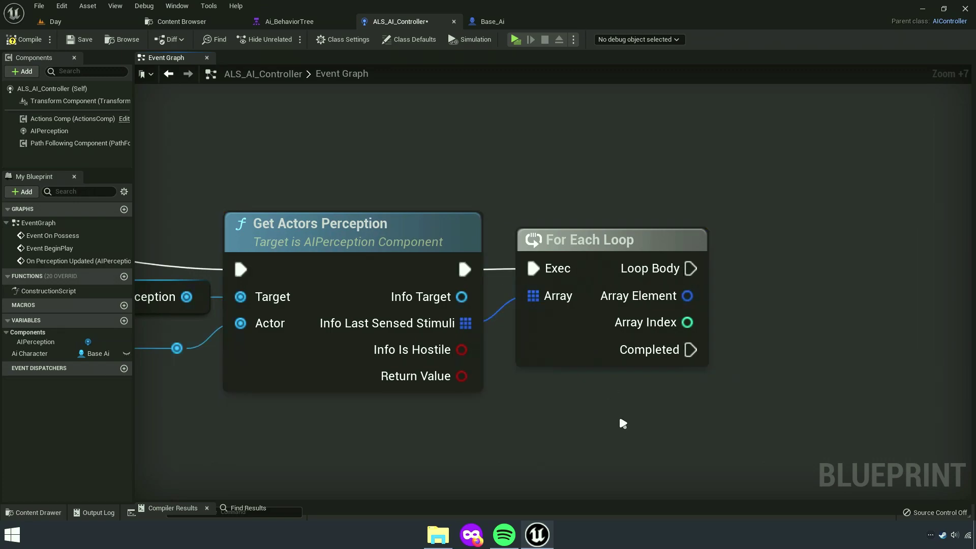
right_drag(619, 414, 481, 409)
drag(545, 291, 640, 312)
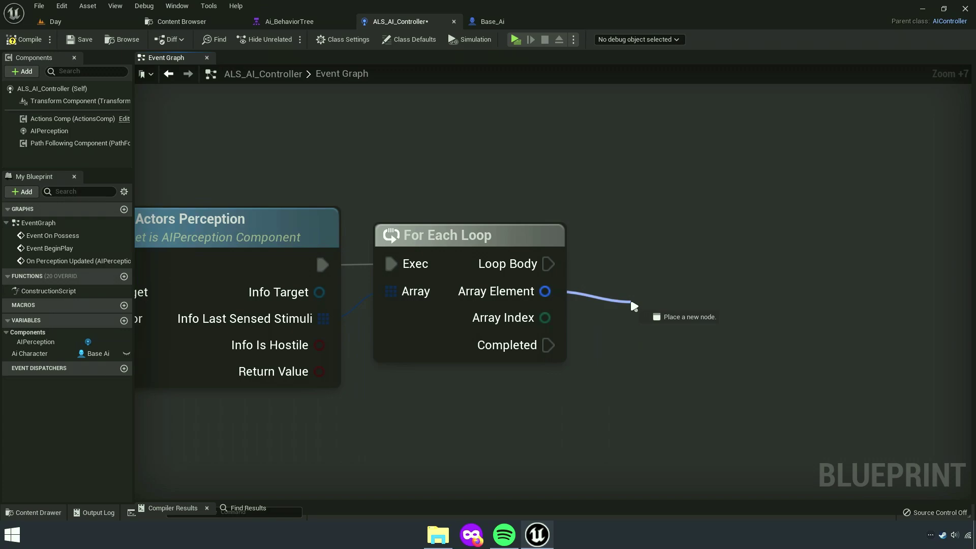
Add a Switch on Int from Array Index and drive it from Loop Body.
click(545, 379)
right_drag(577, 377, 505, 364)
drag(471, 321, 696, 316)
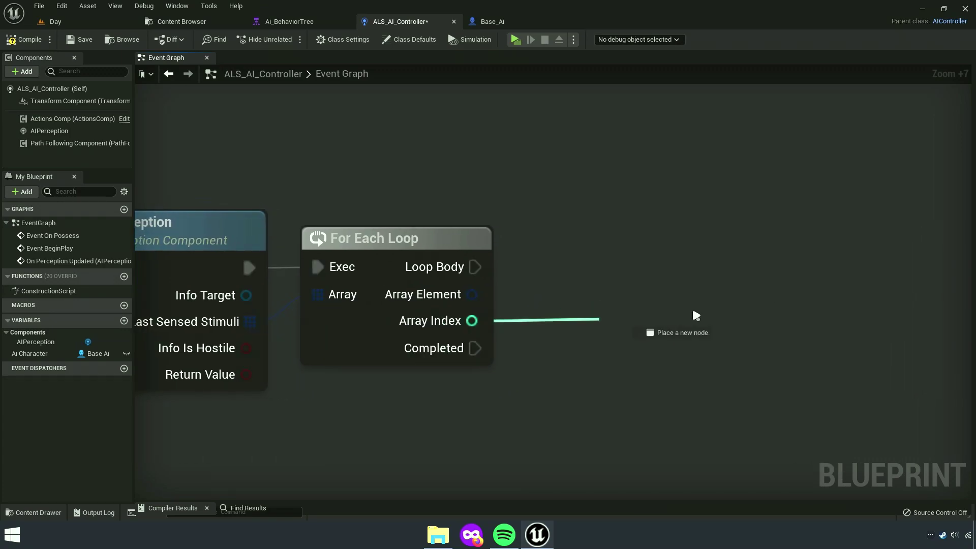
text(sw)
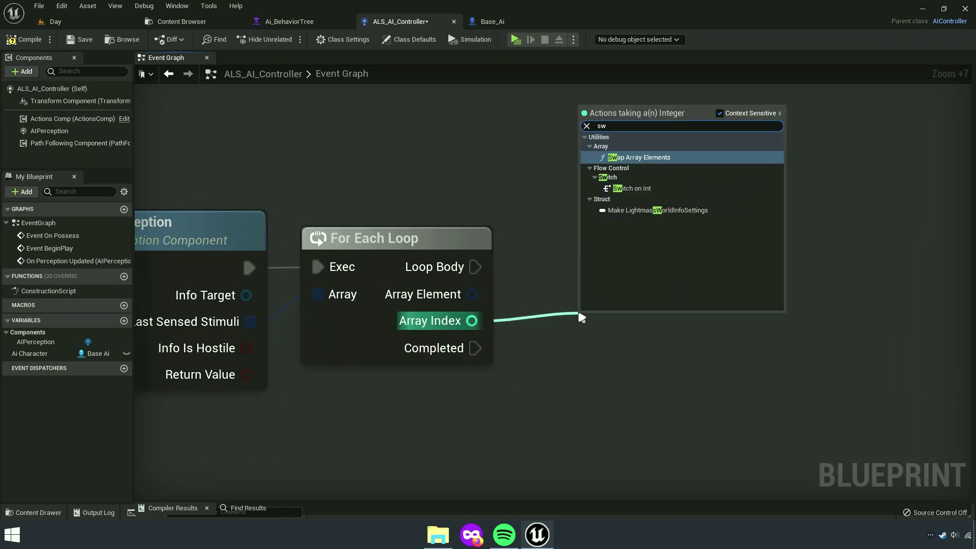
text(itch on)
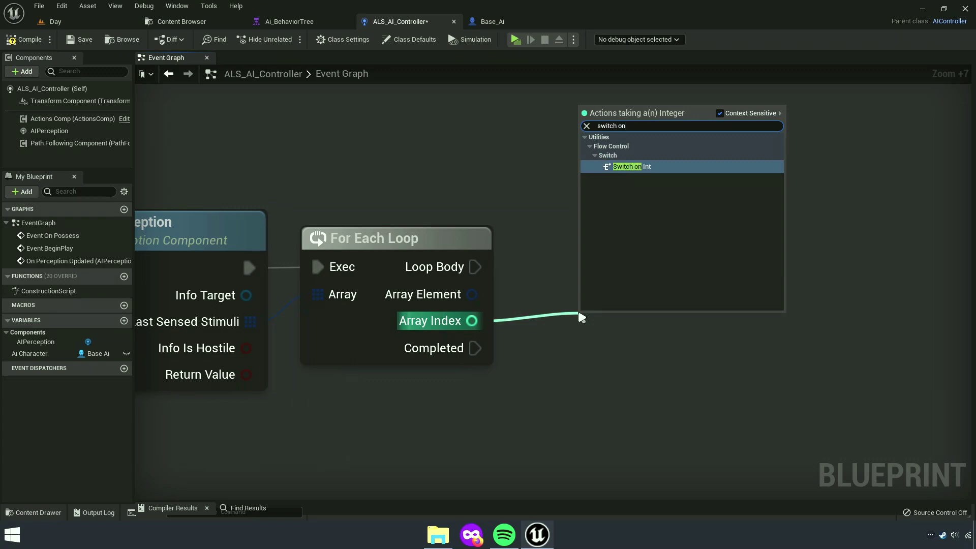
click(649, 173)
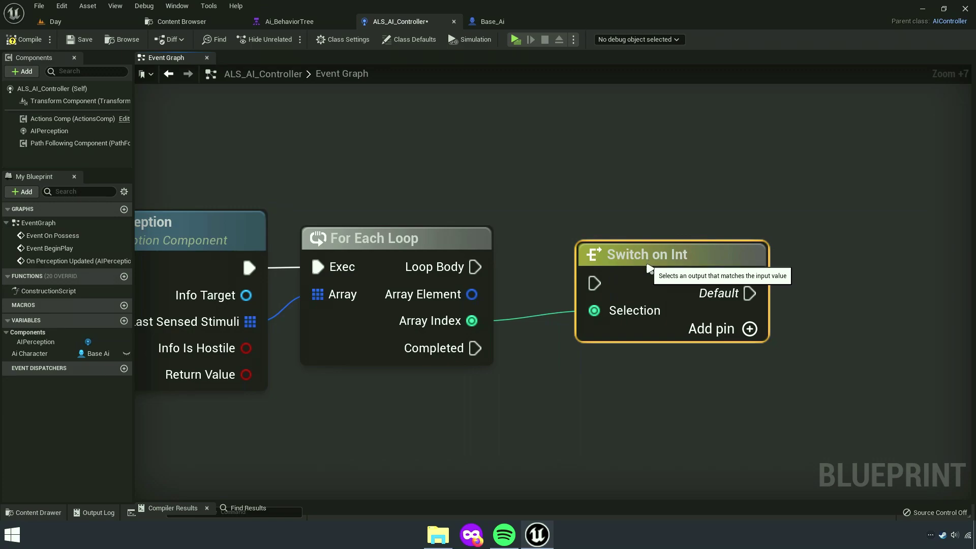
drag(652, 263, 656, 244)
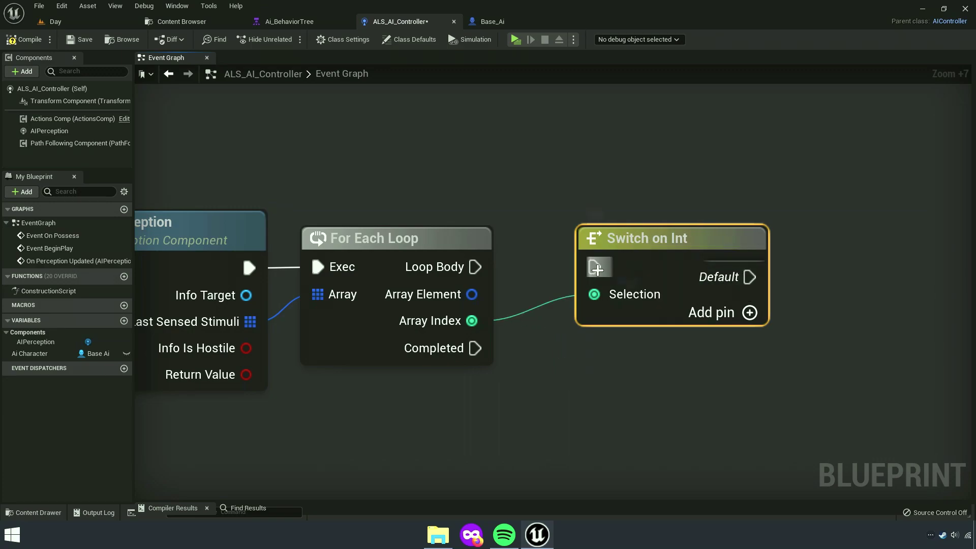
drag(595, 267, 483, 272)
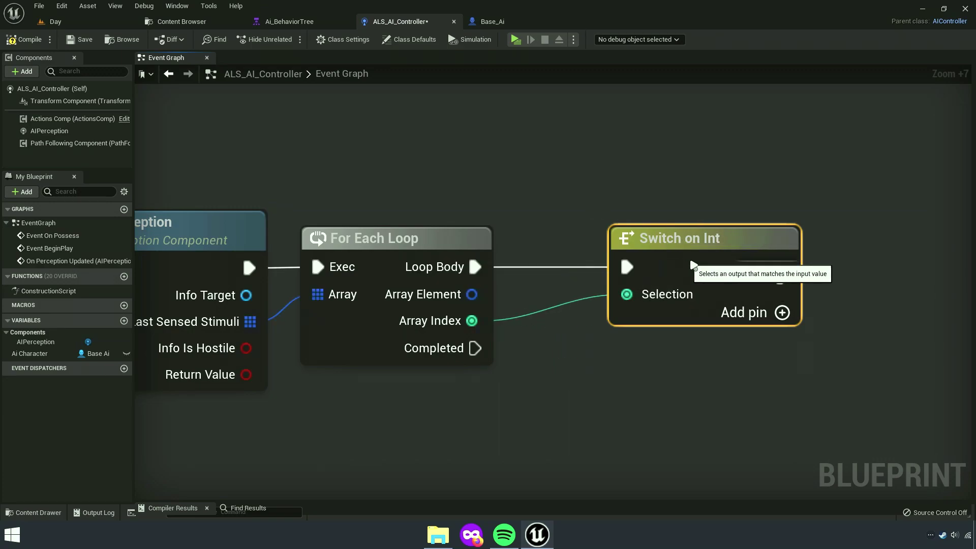
Move Switch on Int right and add a reroute point on the index wire.
drag(659, 261, 739, 261)
right_drag(600, 310, 588, 294)
double_click(585, 286)
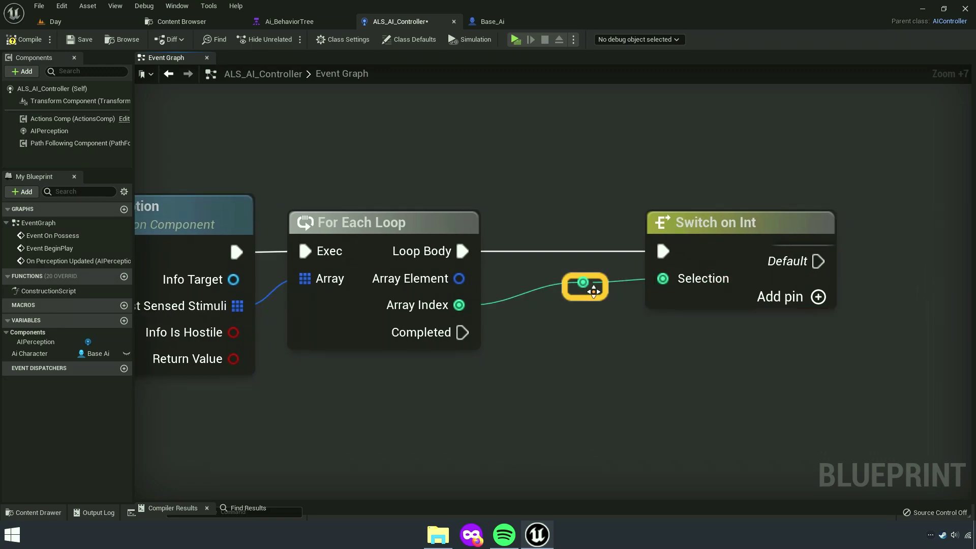
mouse_move(599, 294)
mouse_down()
mouse_move(616, 324)
mouse_move(633, 309)
mouse_up()
click(549, 417)
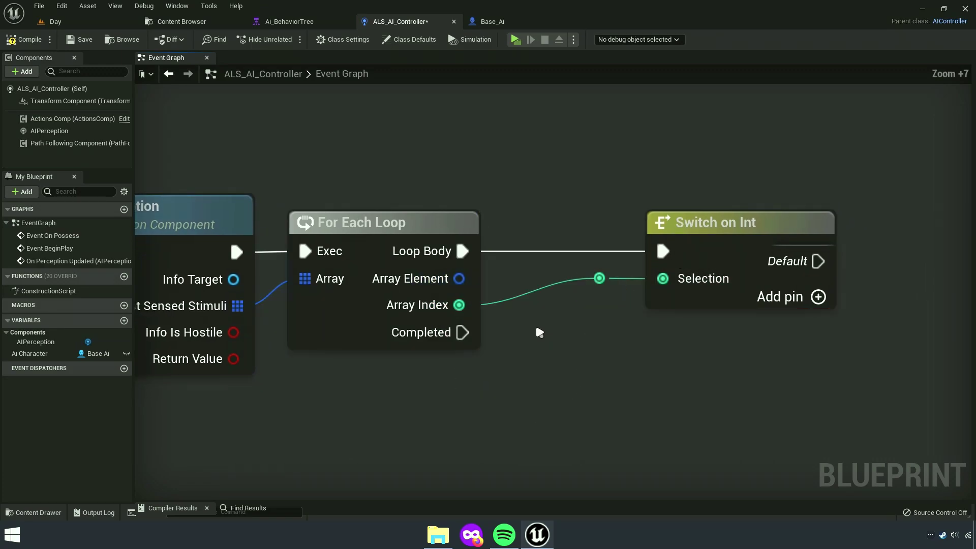
drag(601, 291, 535, 291)
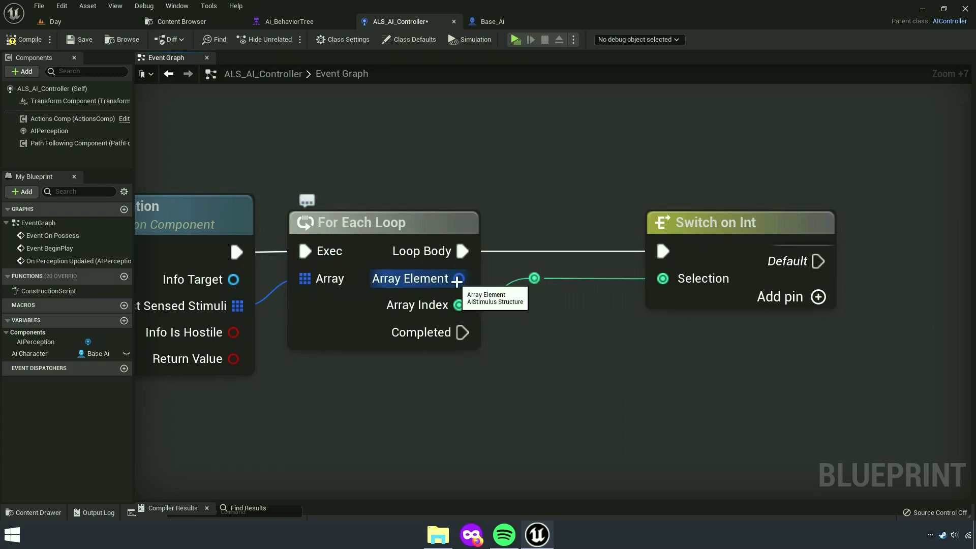
mouse_move(459, 279)
mouse_down()
mouse_move(548, 311)
mouse_move(476, 411)
mouse_up()
Delete the old Break AIStimulus and Branch nodes.
scroll(476, 411, down, 4)
right_drag(420, 459, 303, 397)
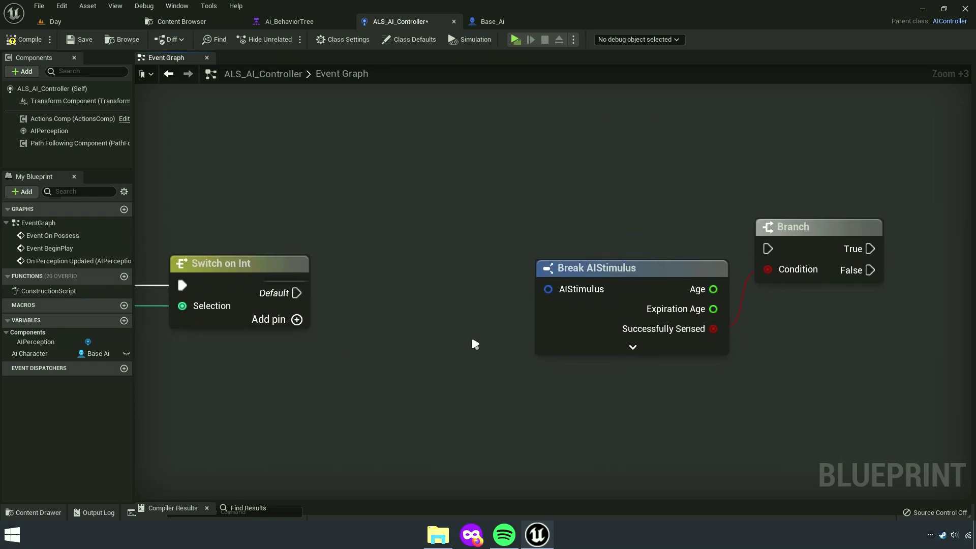
drag(548, 289, 513, 299)
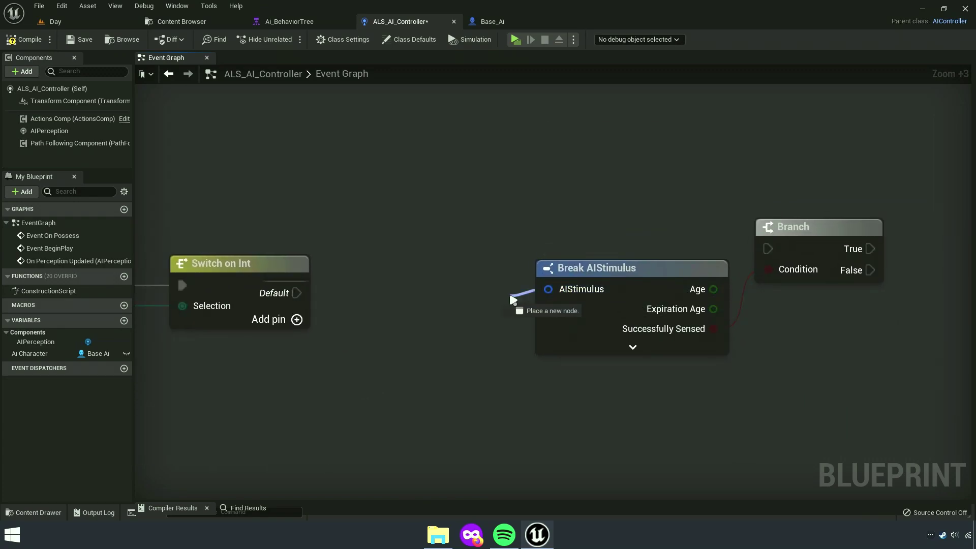
drag(531, 301, 511, 305)
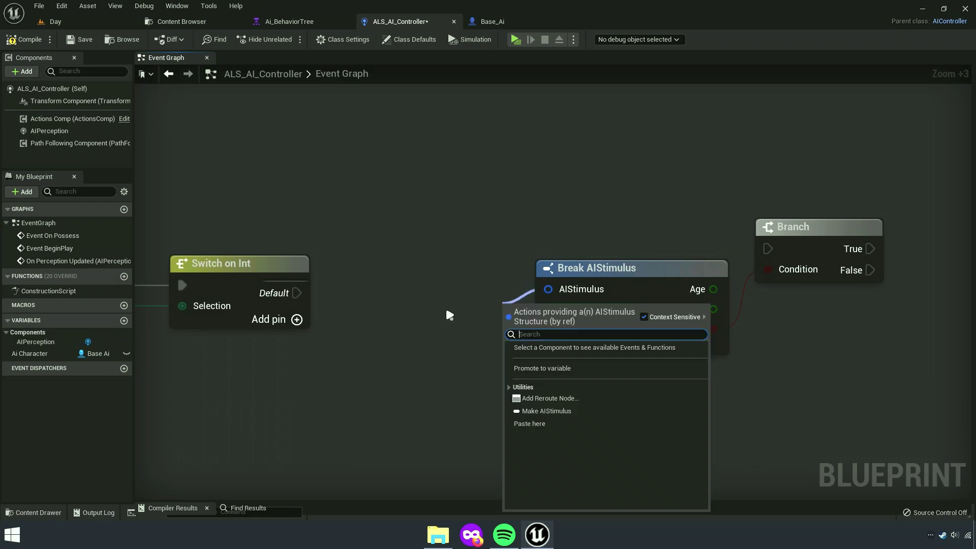
click(555, 170)
drag(556, 170, 627, 291)
right_click(627, 291)
click(663, 301)
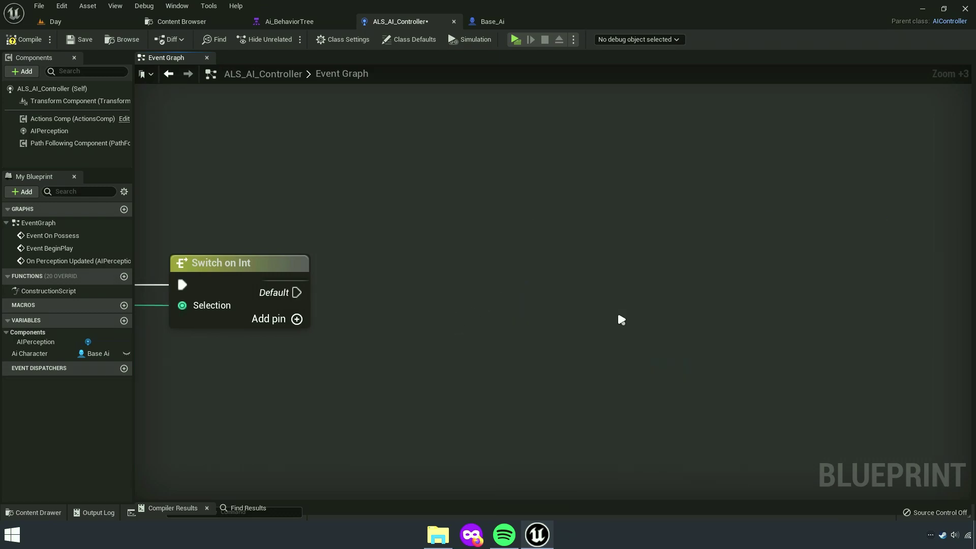
Promote Array Element to a new variable named Sense, removing the misplaced setter.
scroll(618, 320, down, 4)
scroll(712, 358, down, 5)
scroll(654, 359, up, 7)
scroll(559, 323, up, 6)
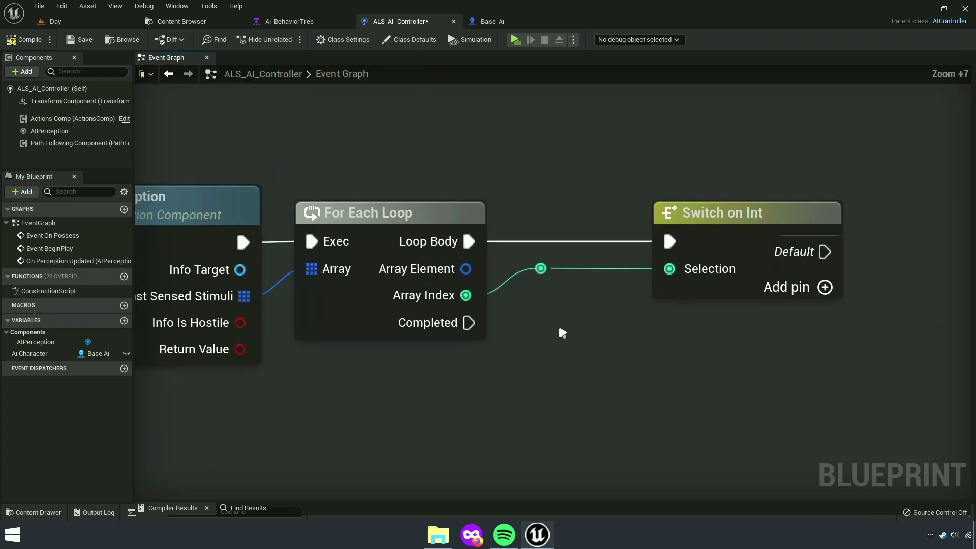
right_click(465, 269)
click(488, 289)
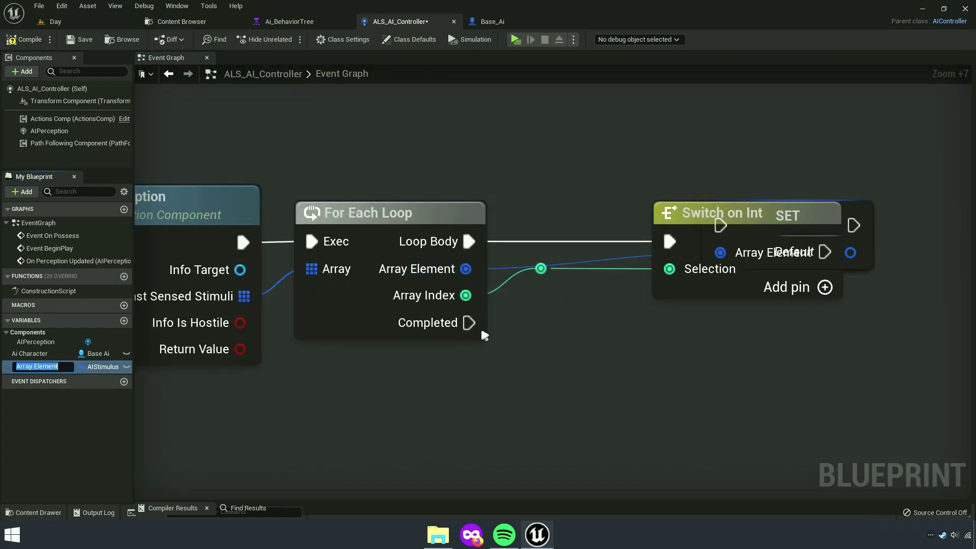
text(Sense)
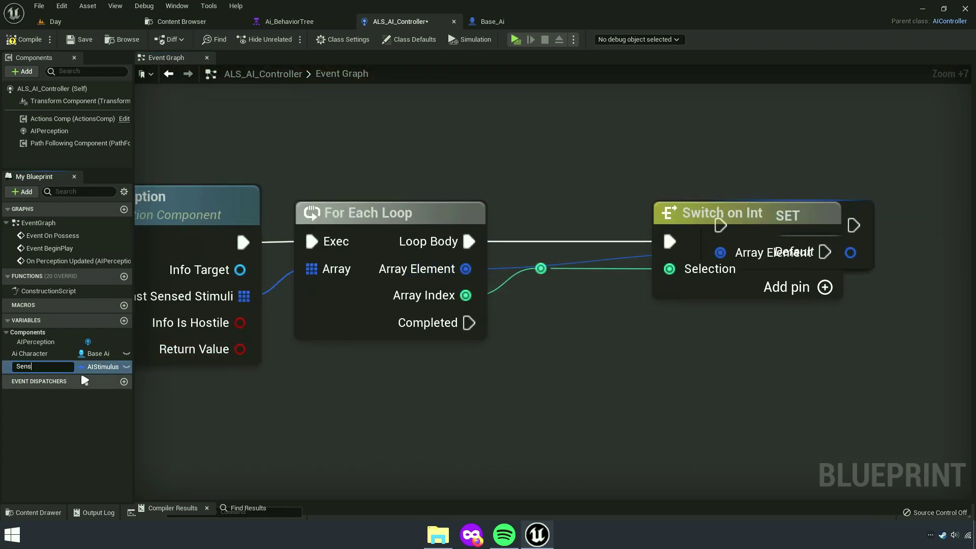
key(Return)
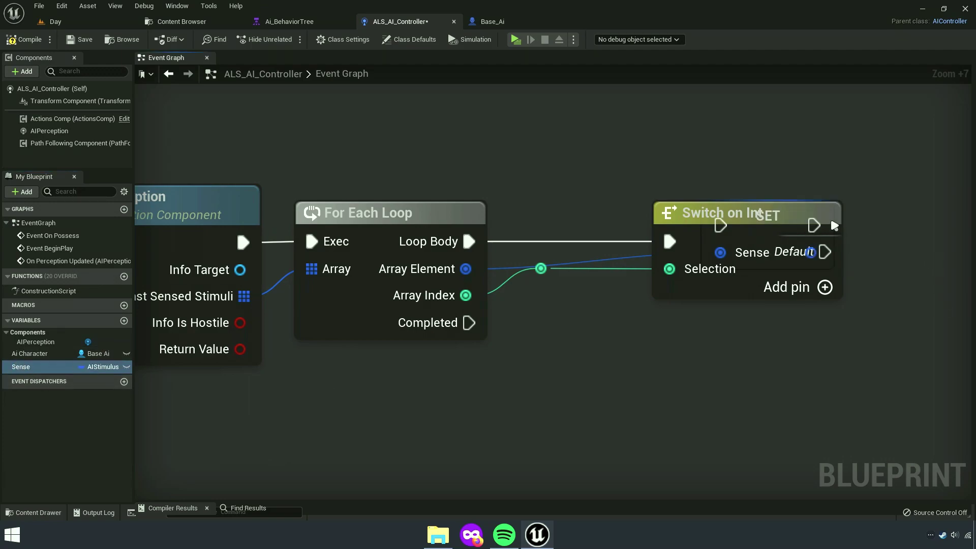
click(761, 223)
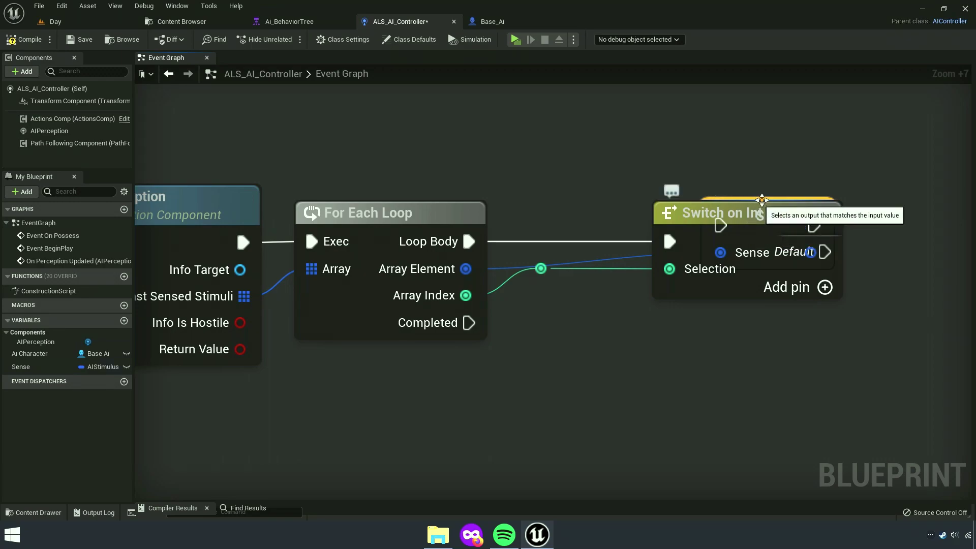
mouse_move(760, 224)
mouse_down()
mouse_move(748, 183)
mouse_move(565, 150)
mouse_up()
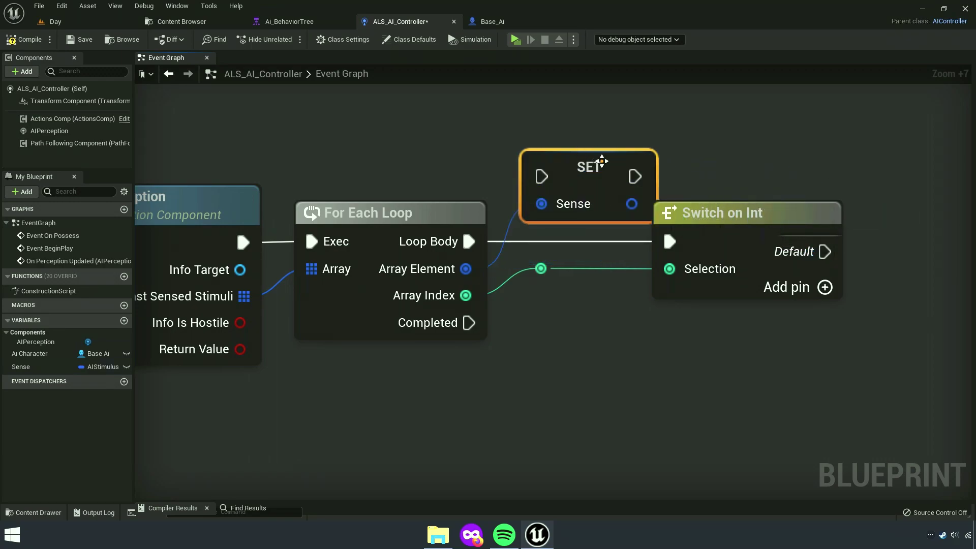
right_click(597, 156)
click(630, 176)
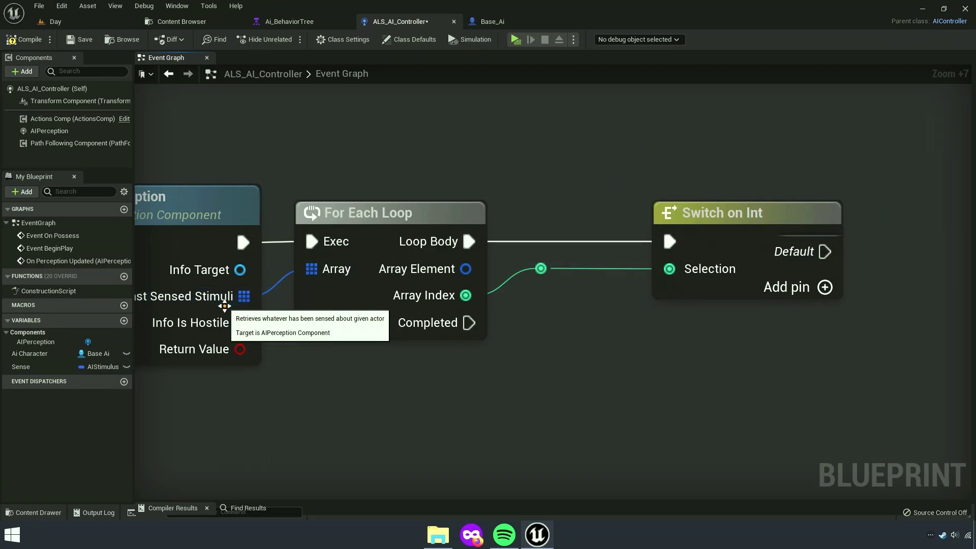
Shift the reroute point and Switch on Int right to make room.
right_drag(564, 413, 410, 416)
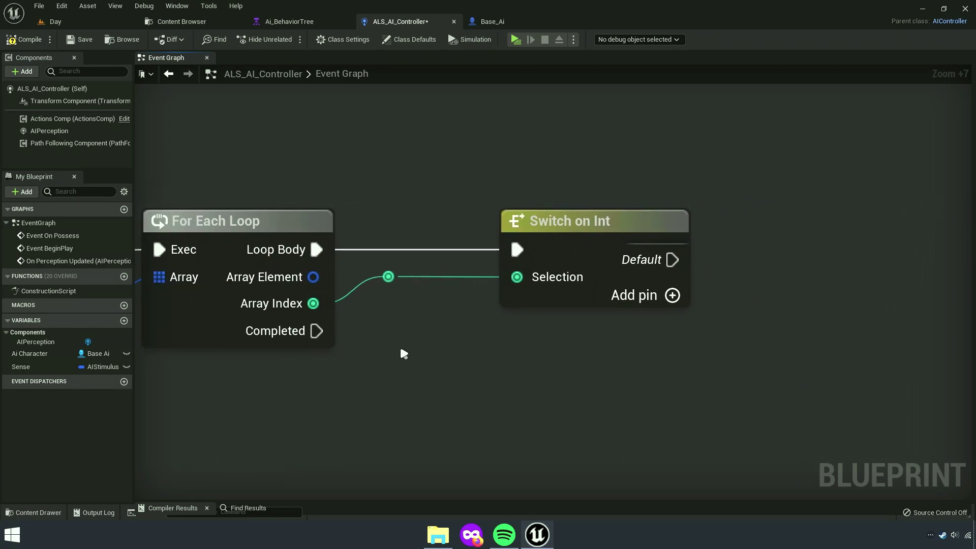
drag(394, 279, 453, 279)
ctrl+click(511, 236)
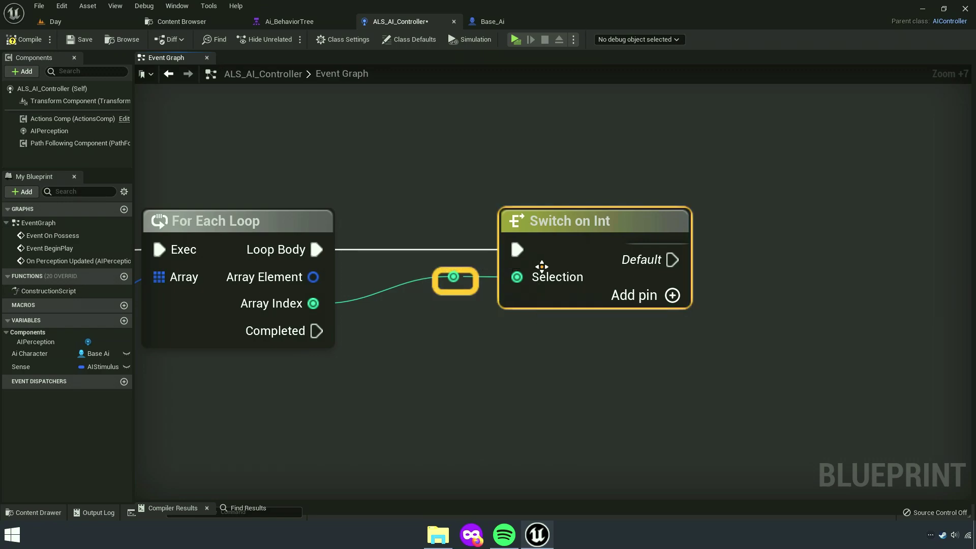
drag(511, 236, 526, 236)
mouse_move(544, 325)
mouse_down()
mouse_move(621, 324)
mouse_move(502, 299)
mouse_move(388, 299)
mouse_up()
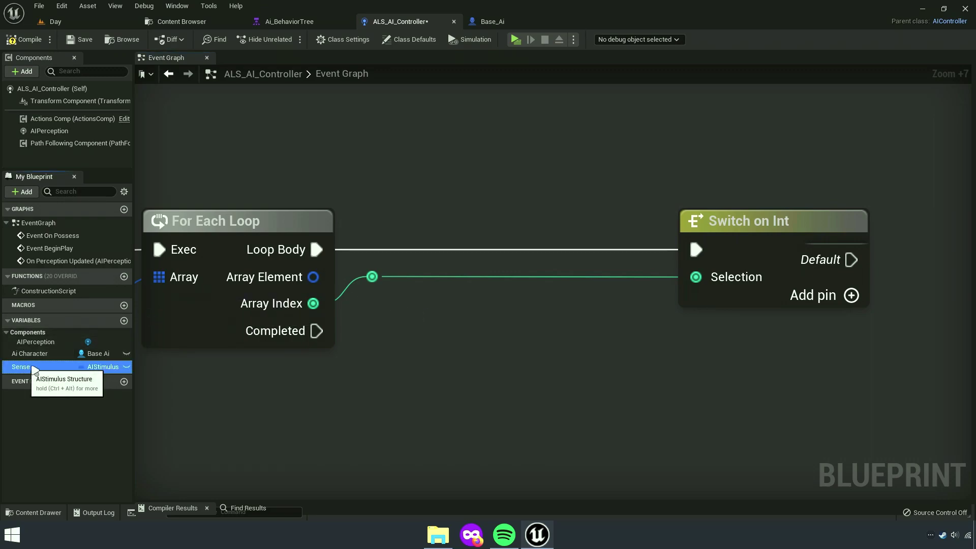
Insert a SET Sense node fed by Array Element between Loop Body and Switch on Int.
mouse_move(21, 367)
mouse_down()
mouse_move(336, 282)
mouse_move(310, 273)
mouse_up()
mouse_move(554, 277)
mouse_down()
mouse_move(478, 245)
mouse_move(320, 246)
mouse_up()
drag(547, 249, 697, 250)
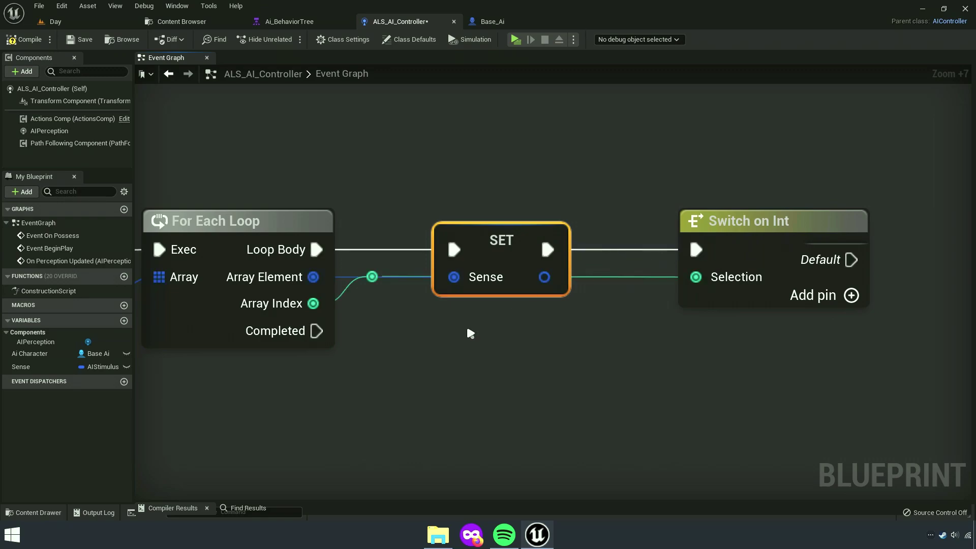
drag(500, 292, 467, 305)
click(405, 318)
drag(740, 288, 708, 326)
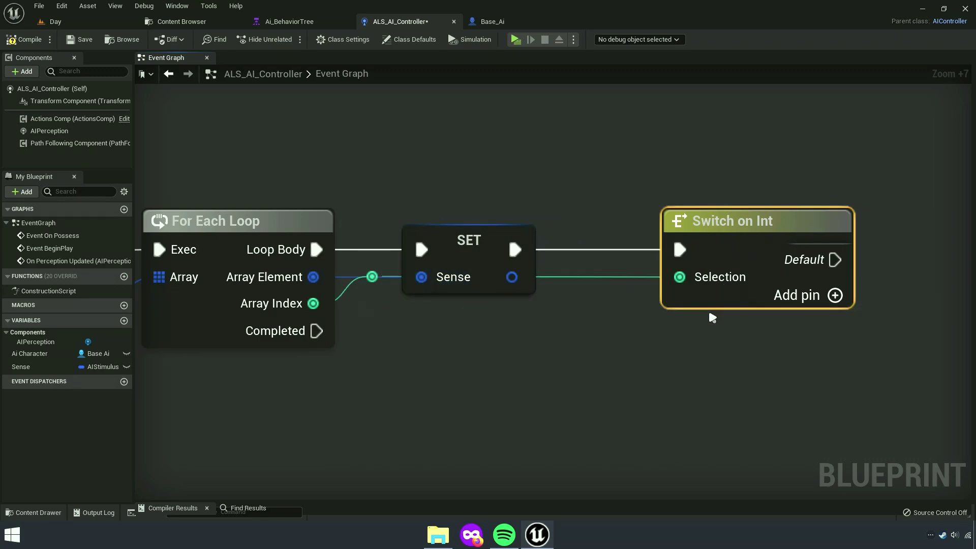
click(708, 326)
right_drag(708, 326, 609, 317)
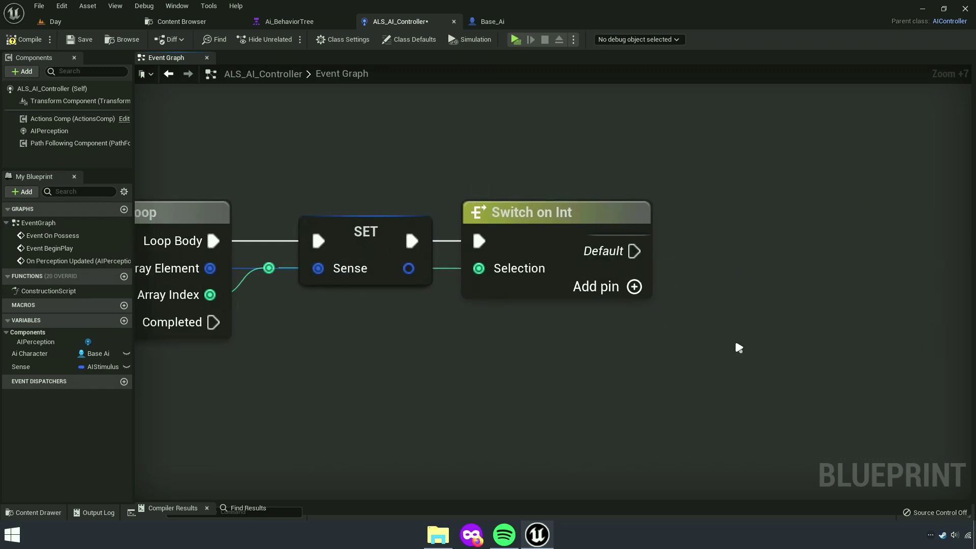
right_drag(737, 344, 608, 339)
scroll(602, 356, down, 4)
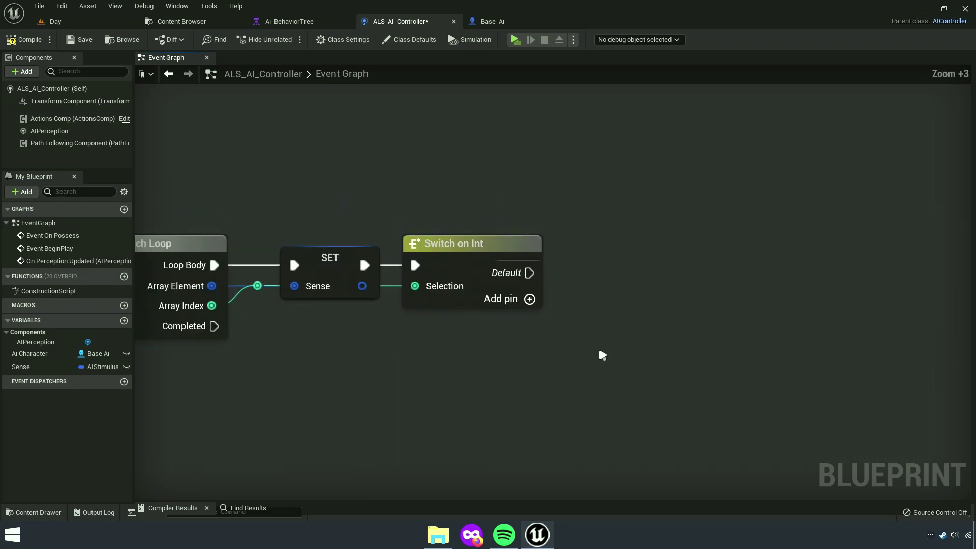
Compile and save ALS_AI_Controller, then show AIPerception's details with its sight, hearing and damage senses.
click(24, 40)
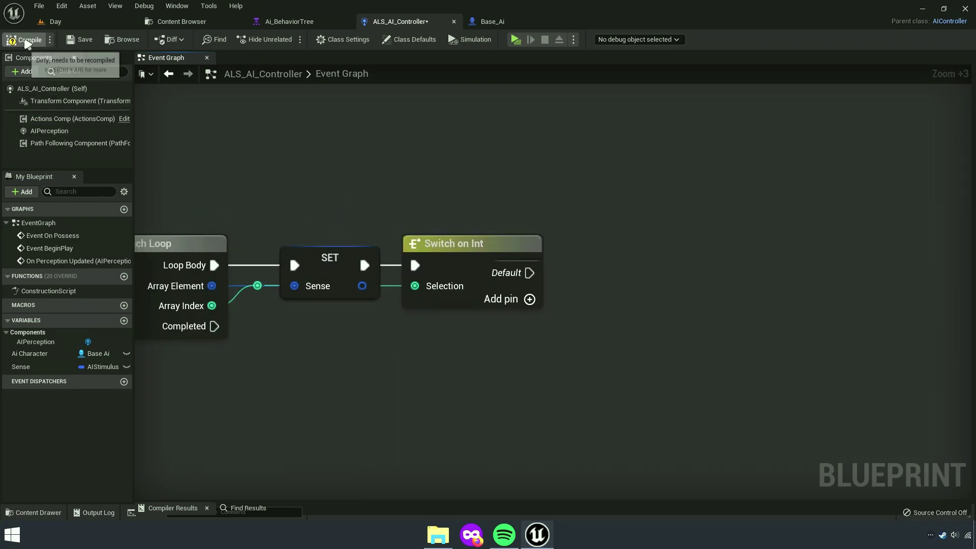
click(80, 39)
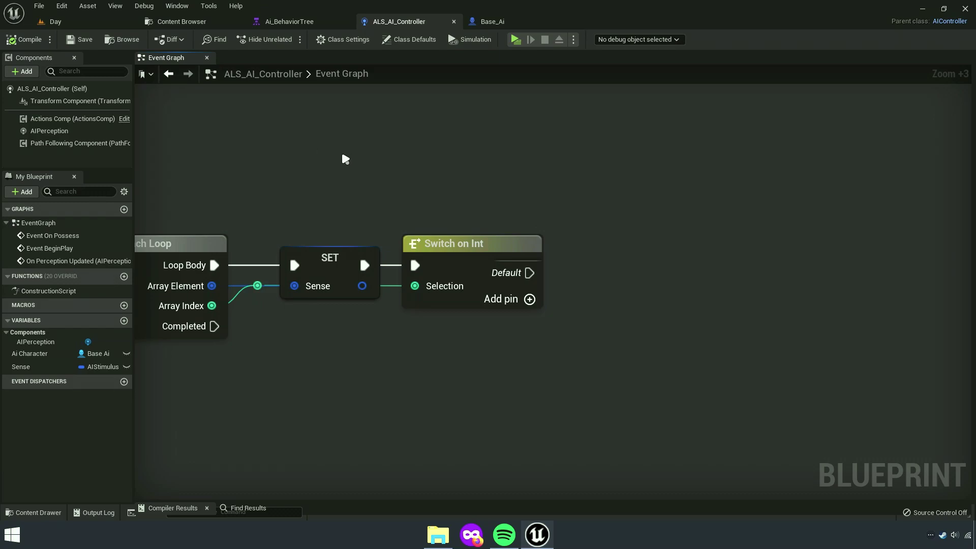
right_drag(401, 189, 293, 163)
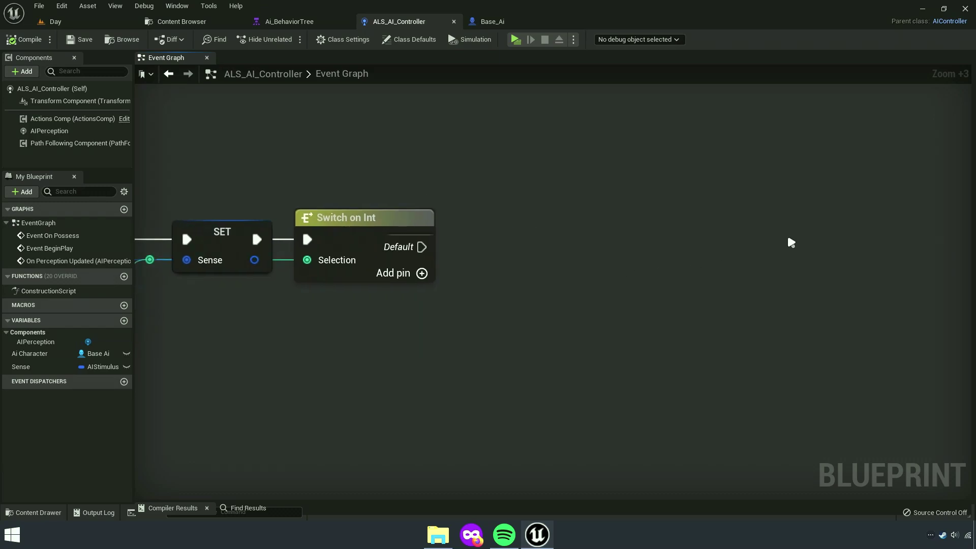
click(49, 131)
drag(969, 218, 538, 202)
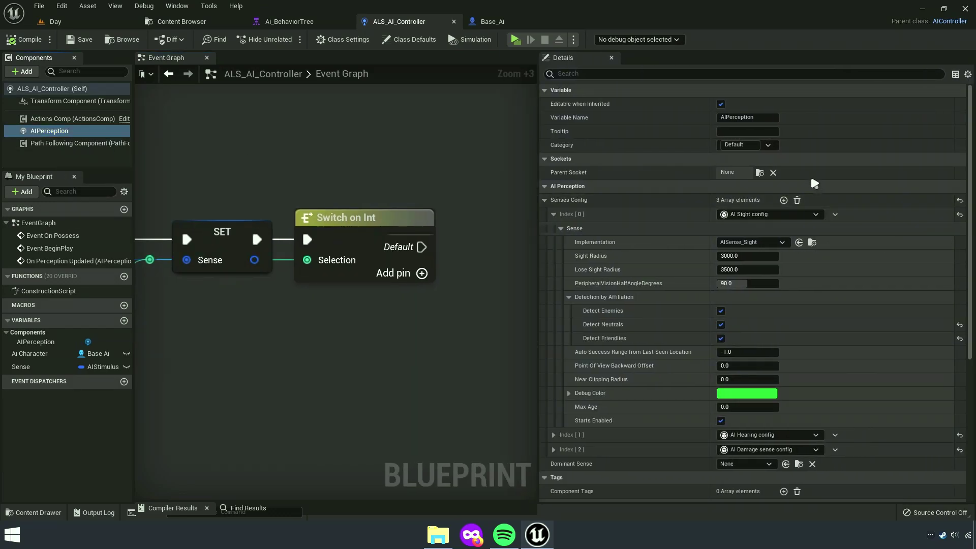
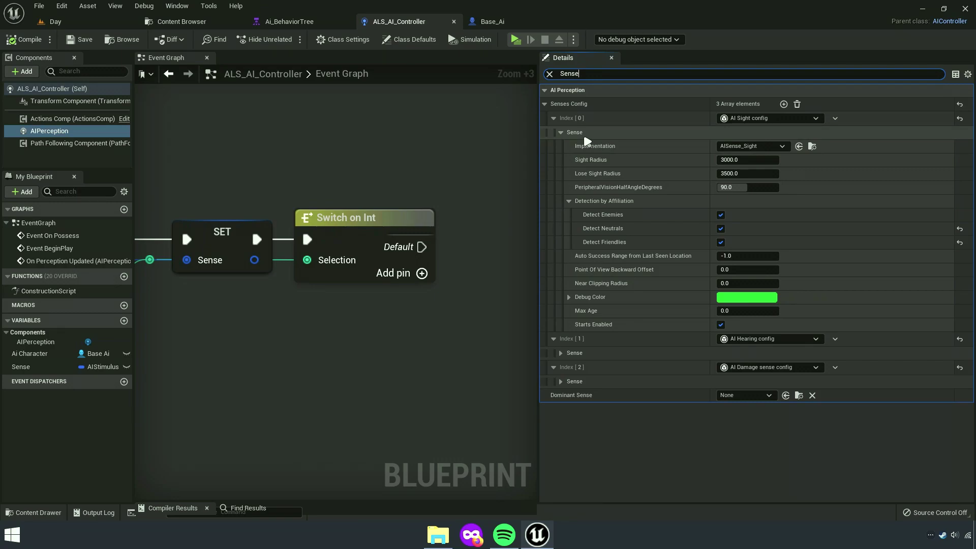
Collapse the Senses Config sight, hearing and damage entries in the Details panel.
click(570, 132)
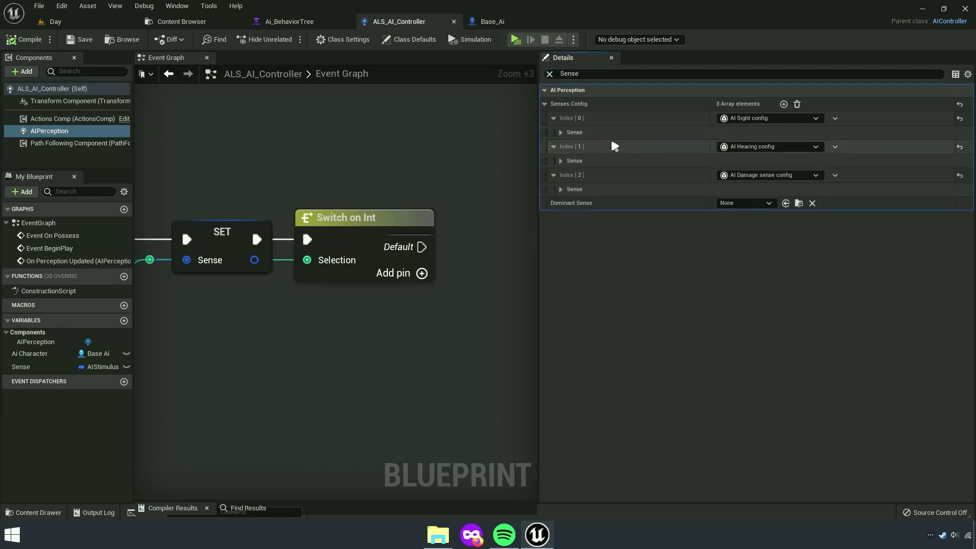
click(559, 119)
click(554, 133)
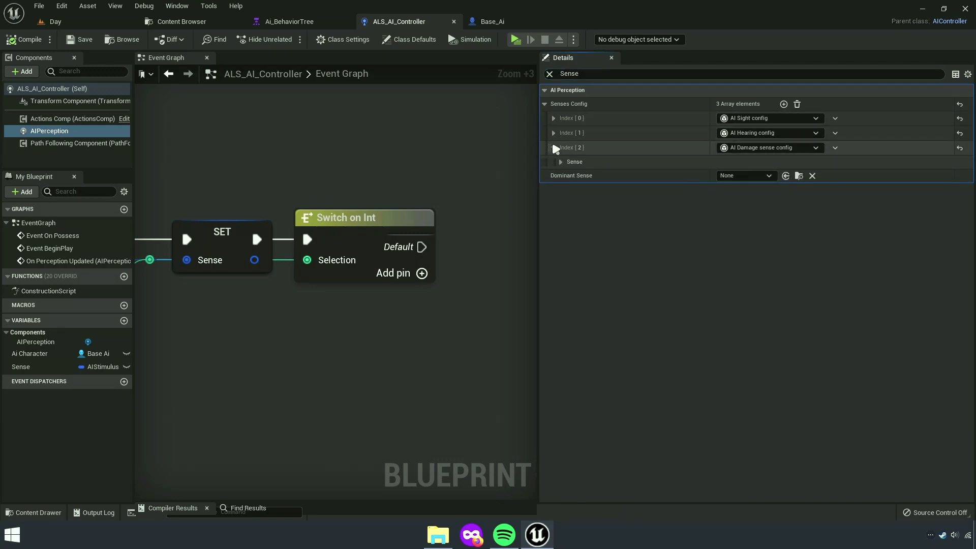
click(554, 147)
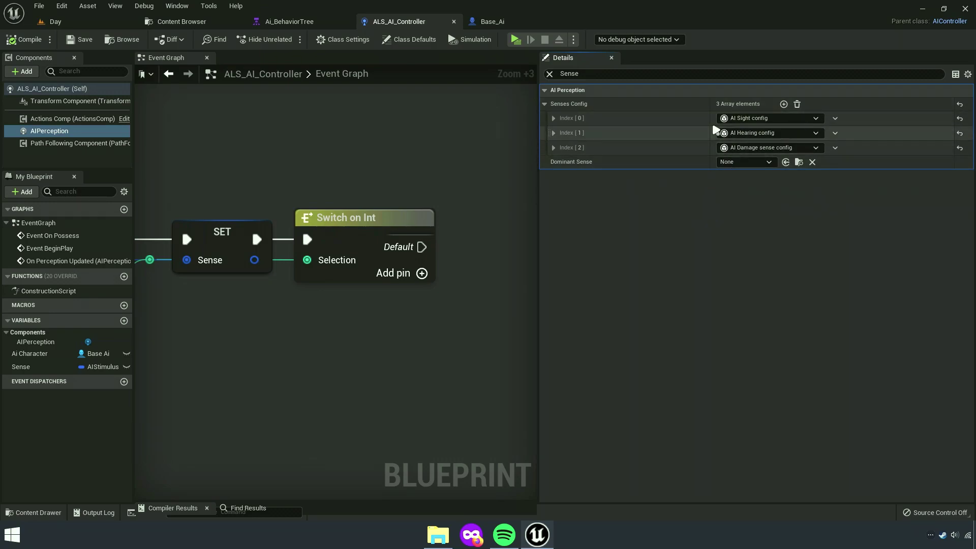
Add a 'Later' comment bubble to the Switch on Int node.
right_drag(423, 247, 404, 233)
click(382, 209)
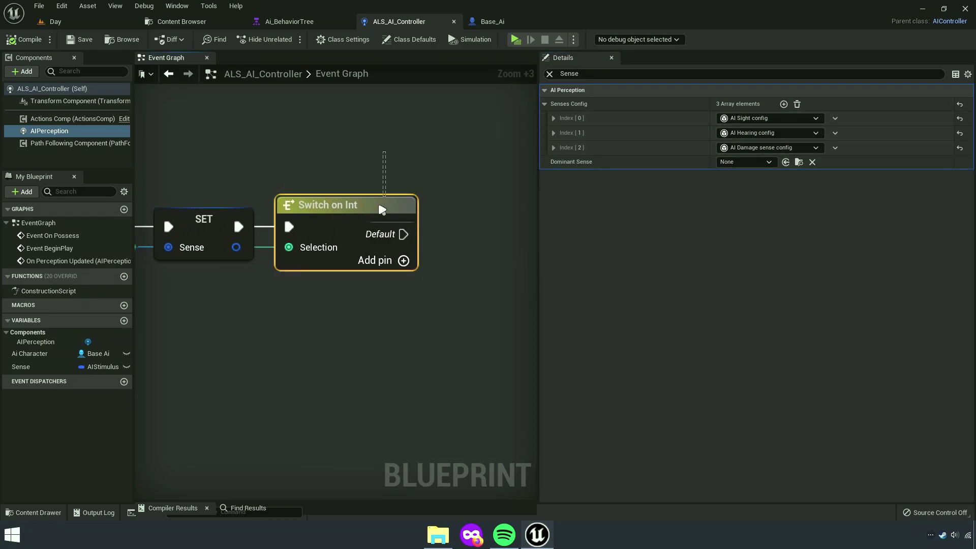
click(300, 192)
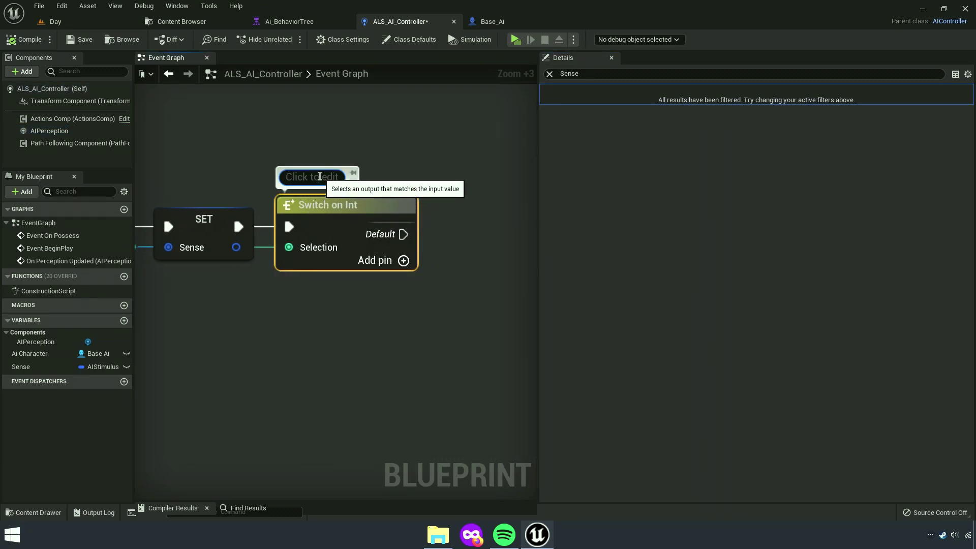
text(Later)
scroll(386, 166, down, 5)
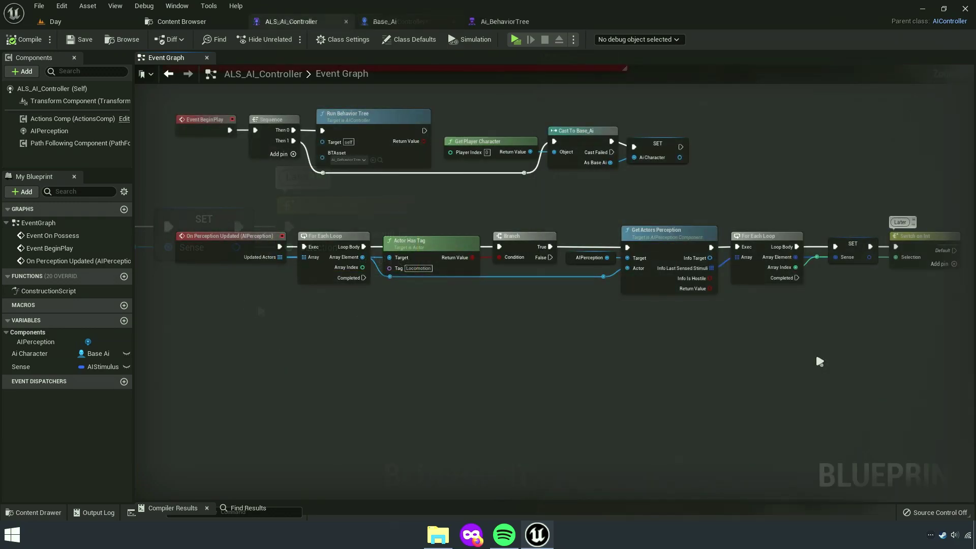
scroll(707, 365, up, 3)
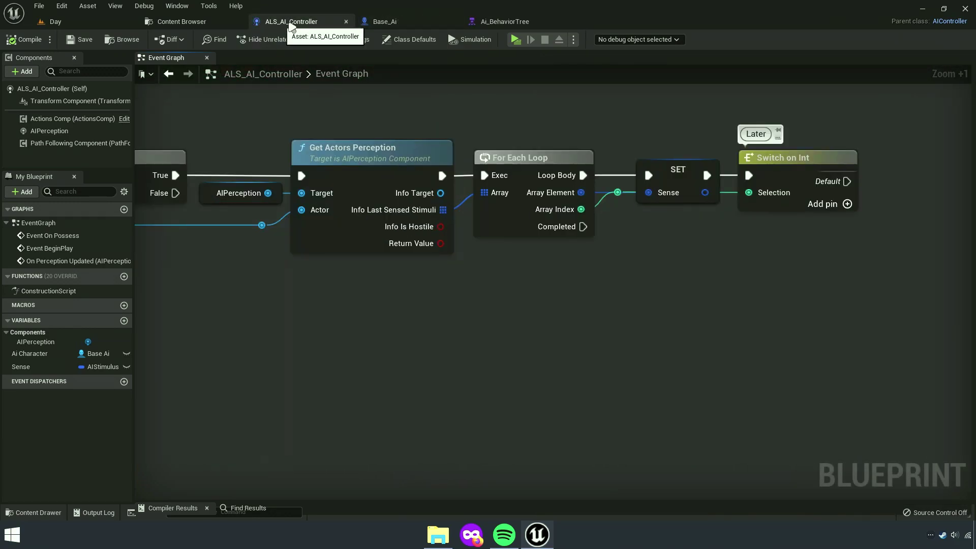
mouse_move(759, 282)
right_down()
mouse_move(571, 370)
mouse_move(452, 364)
mouse_move(512, 349)
mouse_move(488, 358)
right_up()
scroll(532, 339, up, 4)
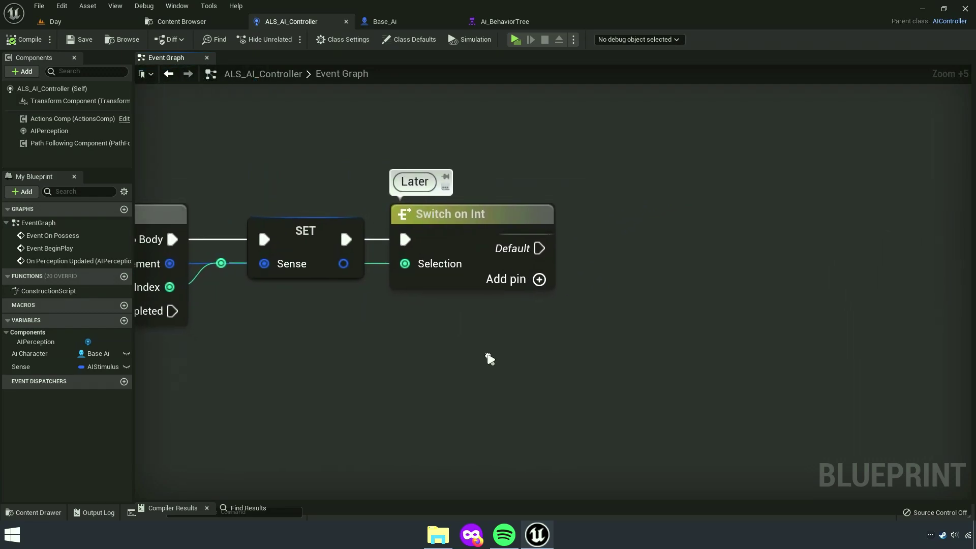
Close the Base_Ai and Ai_BehaviorTree editors and delete the 'Later' comment.
click(454, 22)
click(455, 23)
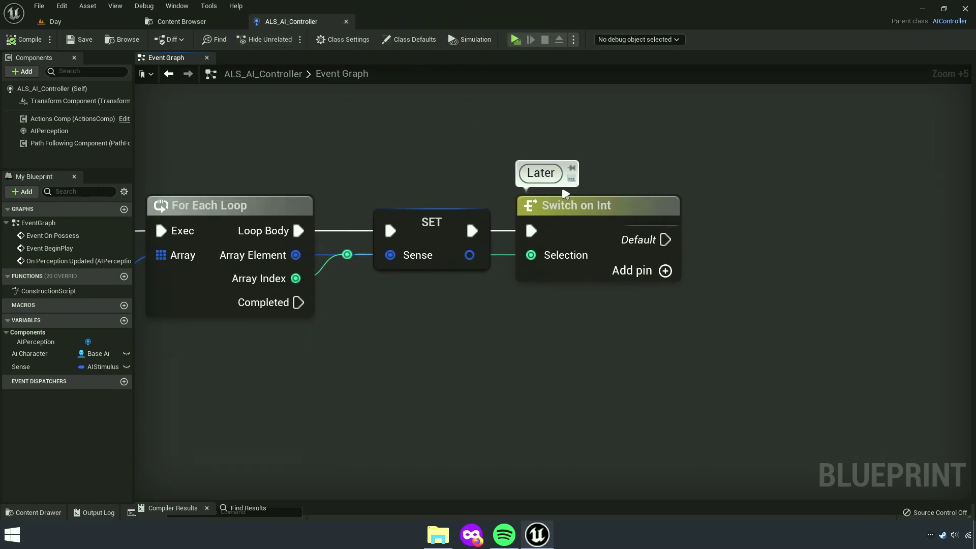
scroll(560, 178, up, 2)
key(BackSpace)
key(BackSpace)
key(BackSpace)
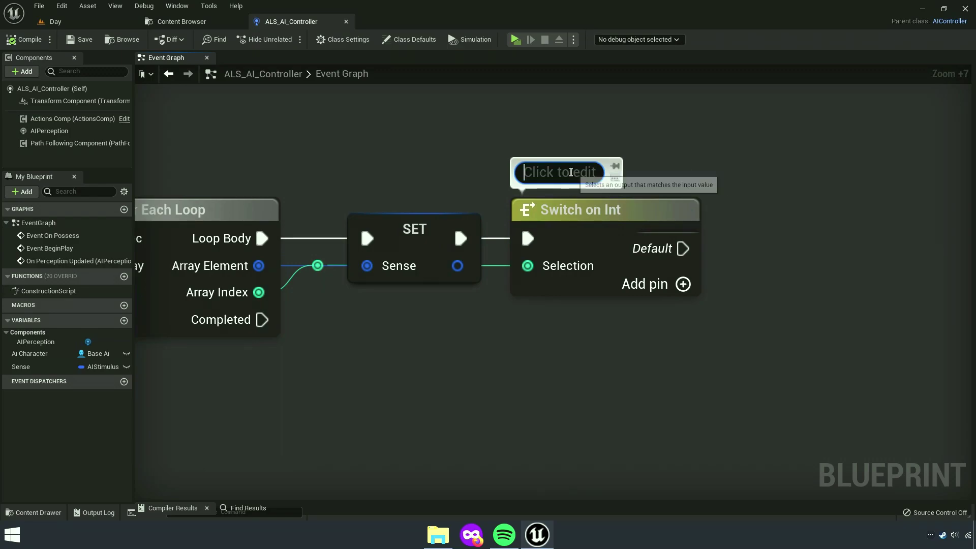
click(637, 184)
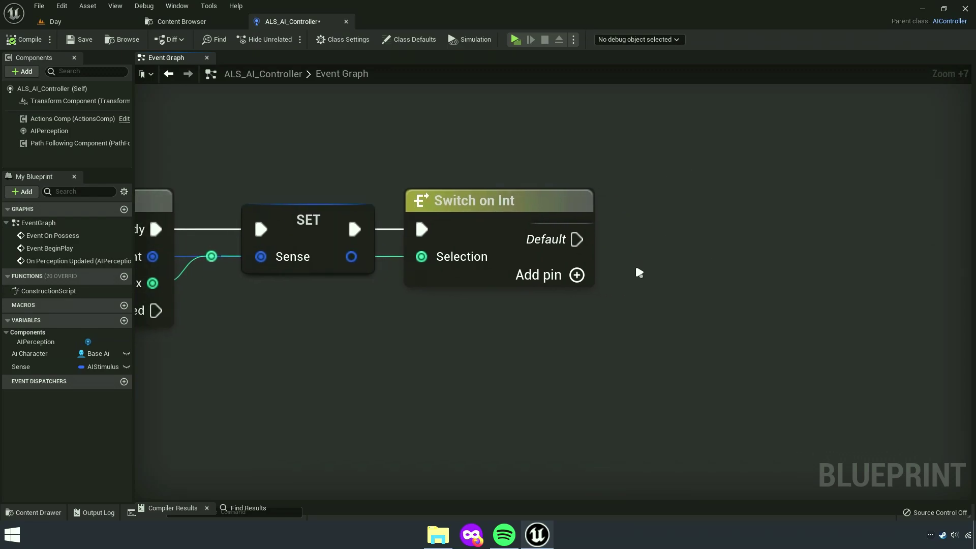
Add a 0 output case to Switch on Int, keeping SET Sense in view.
click(577, 275)
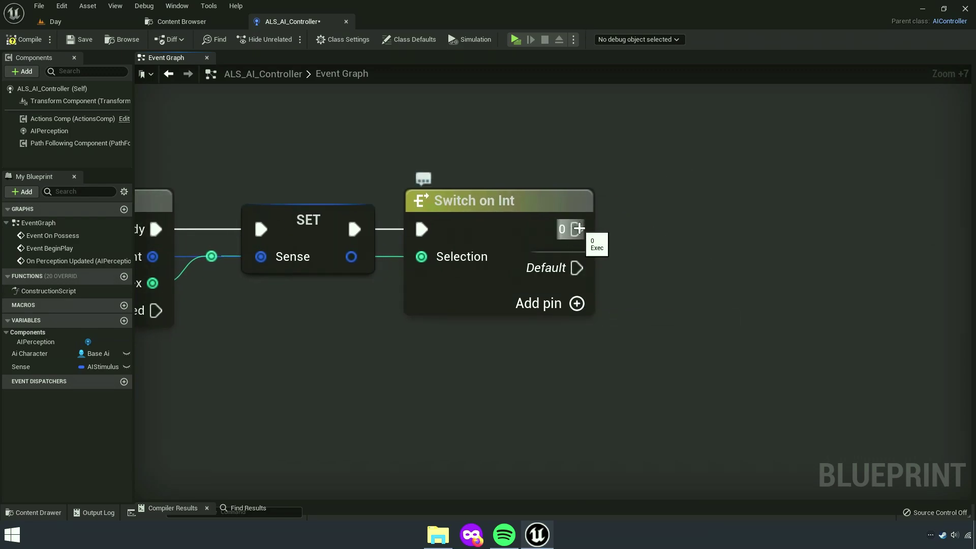
mouse_move(577, 283)
right_down()
mouse_move(483, 226)
mouse_move(928, 243)
right_up()
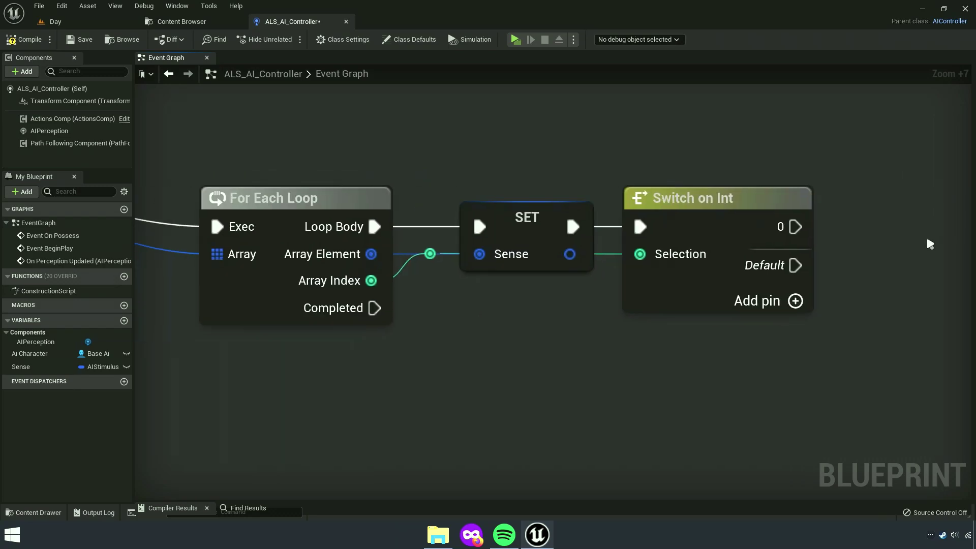
scroll(584, 342, down, 4)
scroll(584, 342, down, 5)
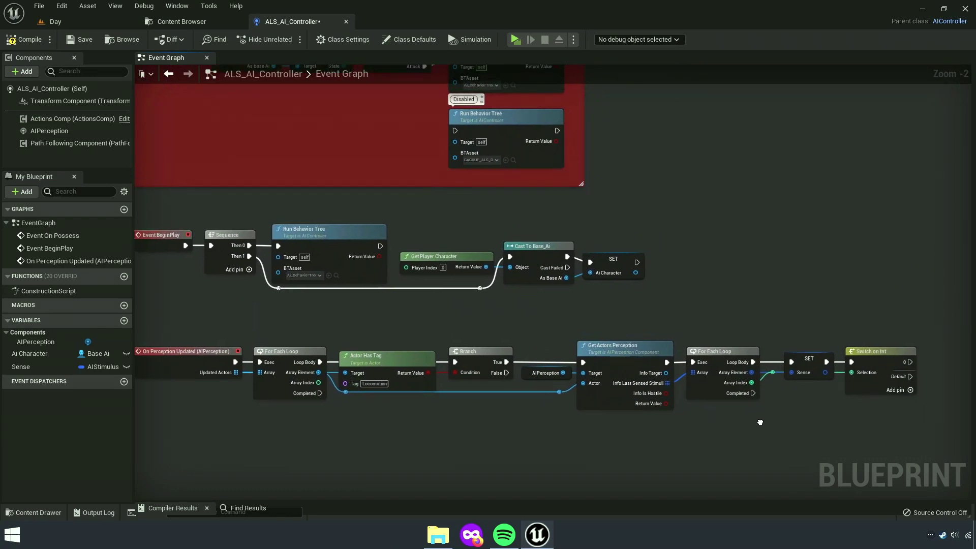
right_drag(882, 361, 681, 381)
scroll(607, 355, up, 9)
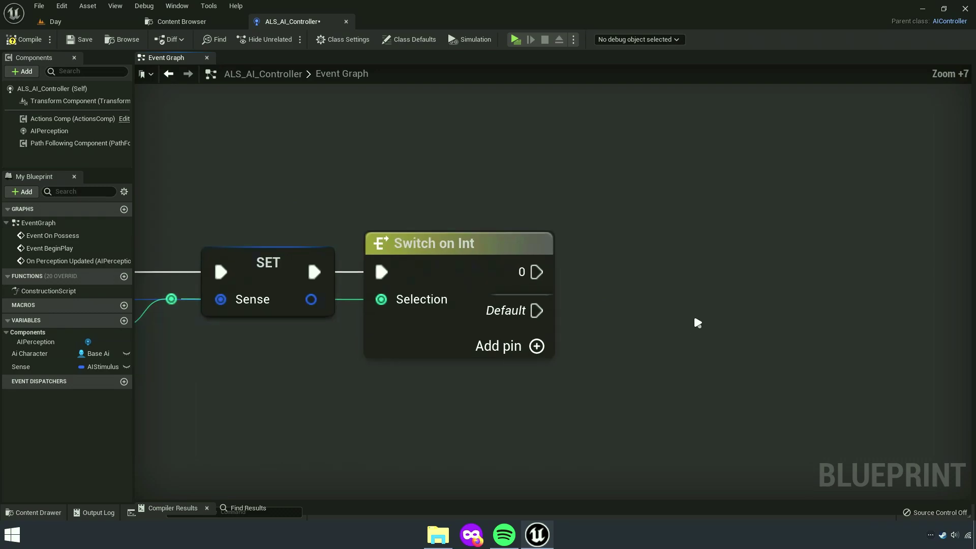
Place a Sense getter and break it into a Break AIStimulus node.
right_drag(697, 323, 535, 334)
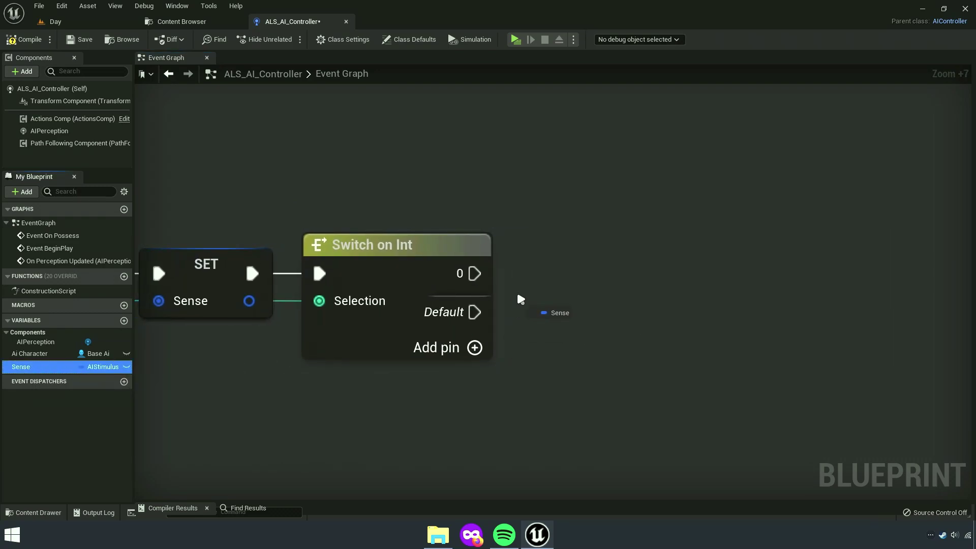
drag(55, 369, 529, 287)
click(552, 288)
drag(639, 282, 691, 266)
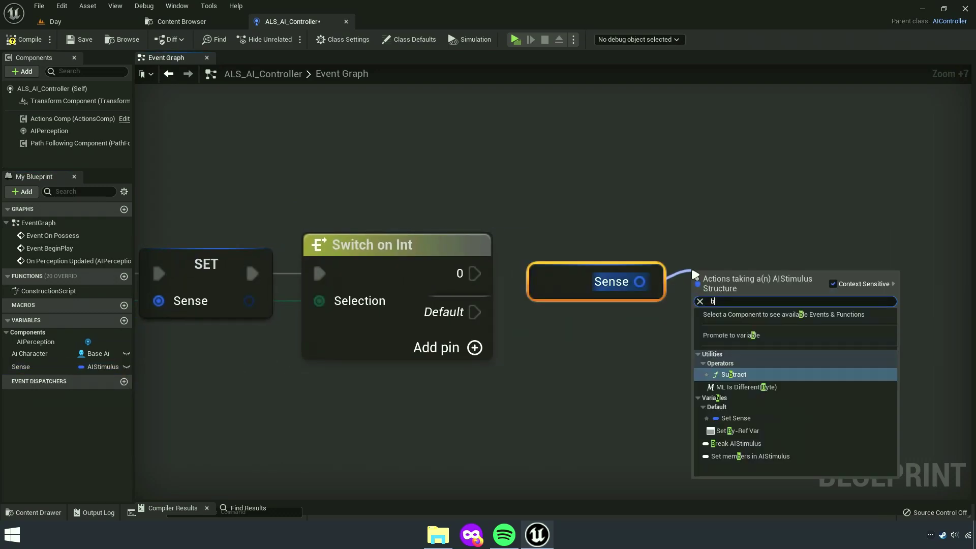
text(brea)
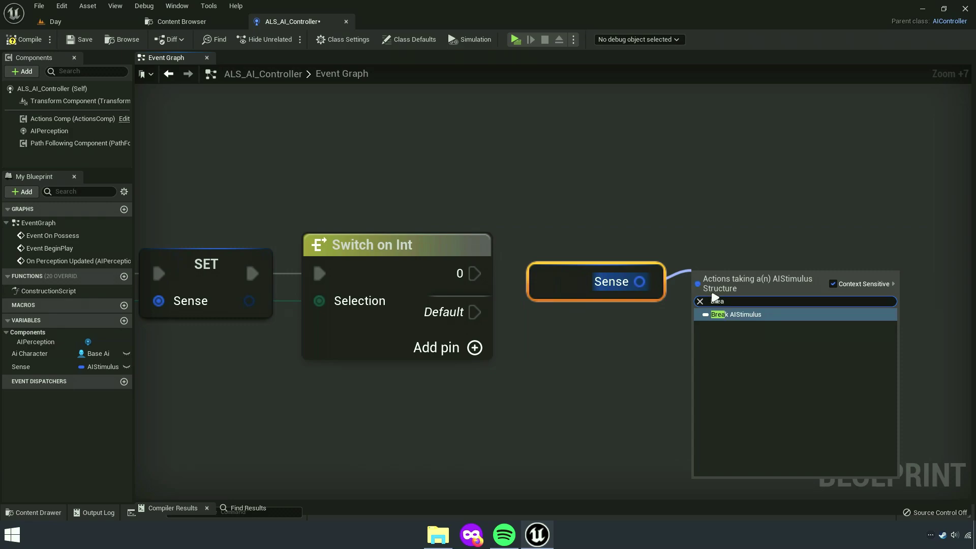
click(730, 314)
Add a Branch whose Condition comes from Break AIStimulus's Successfully Sensed pin.
right_drag(631, 252, 427, 234)
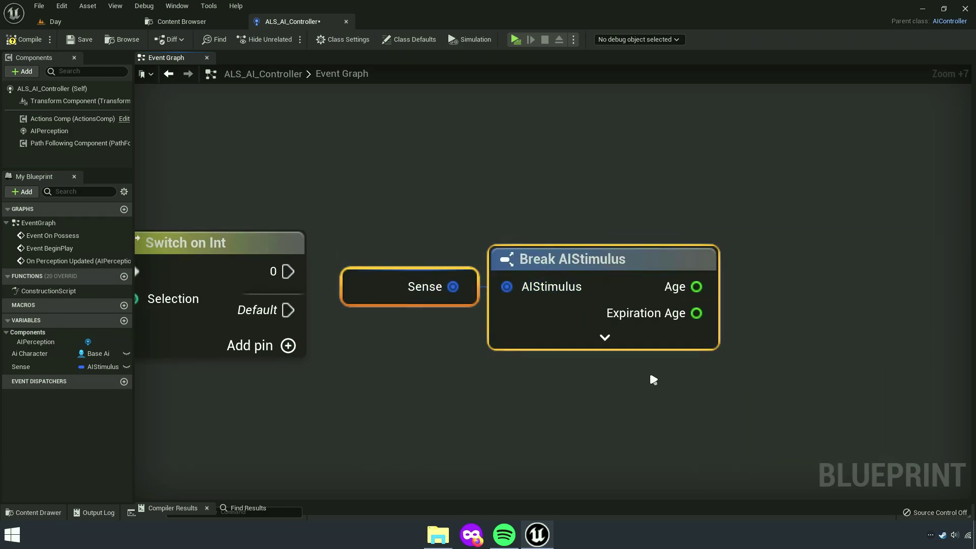
click(604, 338)
mouse_move(698, 446)
right_down()
mouse_move(606, 435)
mouse_move(657, 407)
right_up()
mouse_move(641, 403)
mouse_down()
mouse_move(717, 360)
mouse_move(721, 347)
mouse_up()
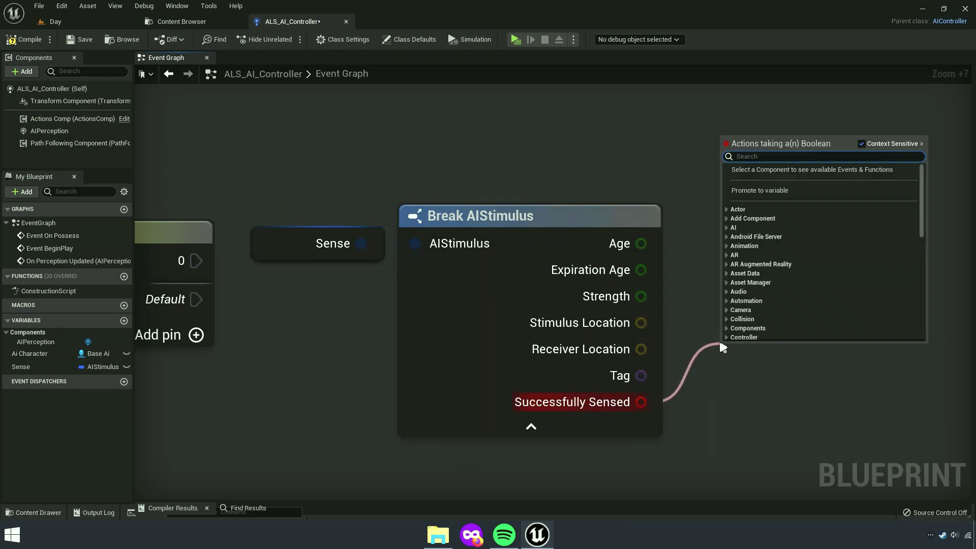
text(bran)
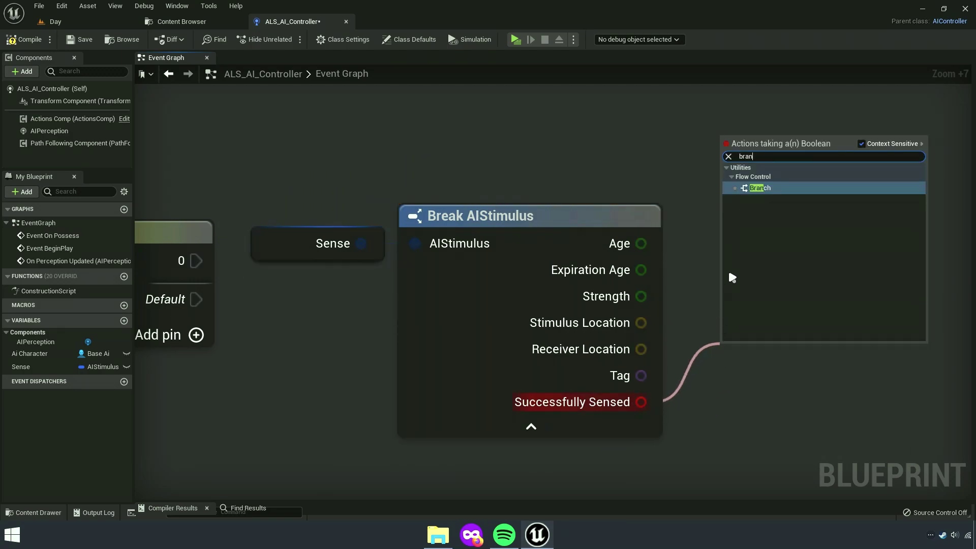
click(760, 188)
Hide unused stimulus pins, arrange the nodes, and wire Switch case 0 into the Branch.
click(581, 430)
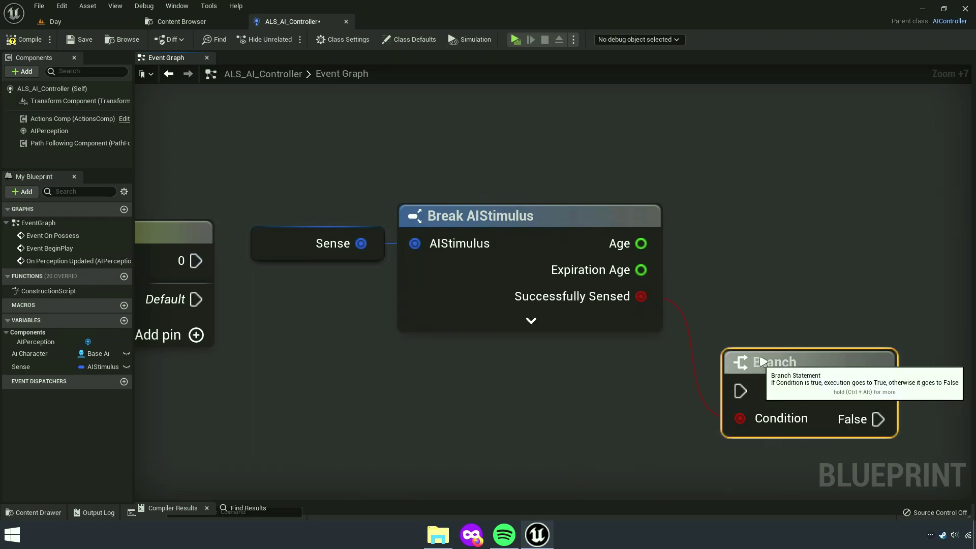
drag(773, 362, 741, 240)
drag(885, 346, 379, 196)
drag(197, 261, 708, 268)
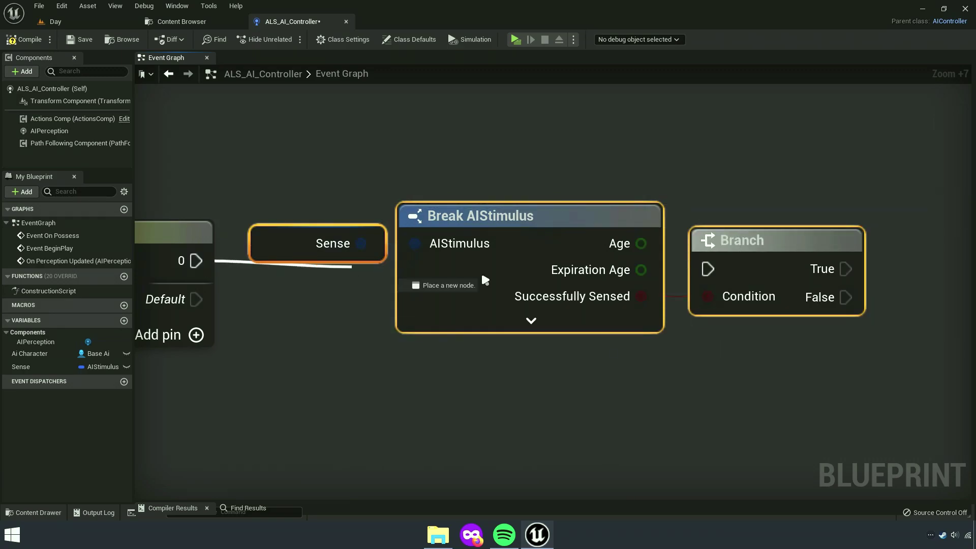
drag(771, 255, 771, 246)
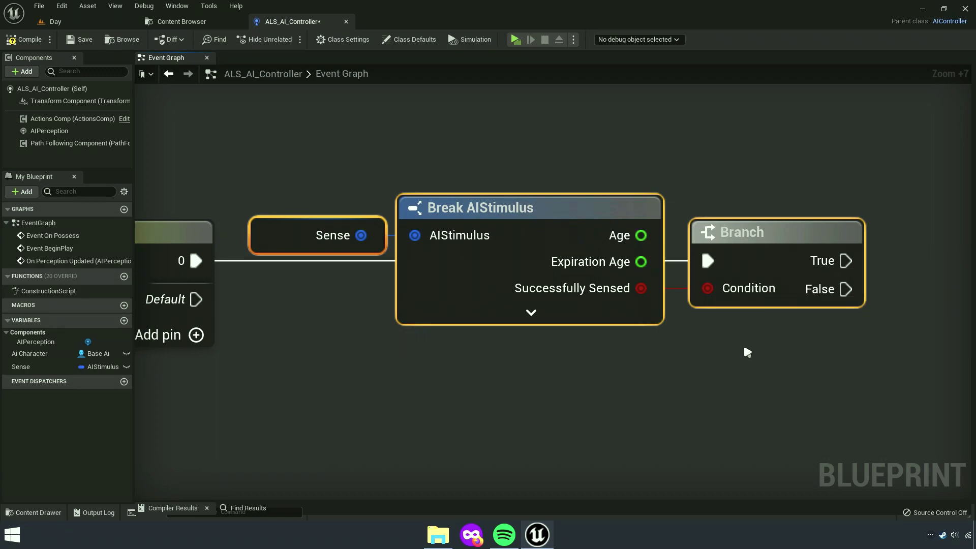
click(796, 347)
right_drag(797, 347, 623, 347)
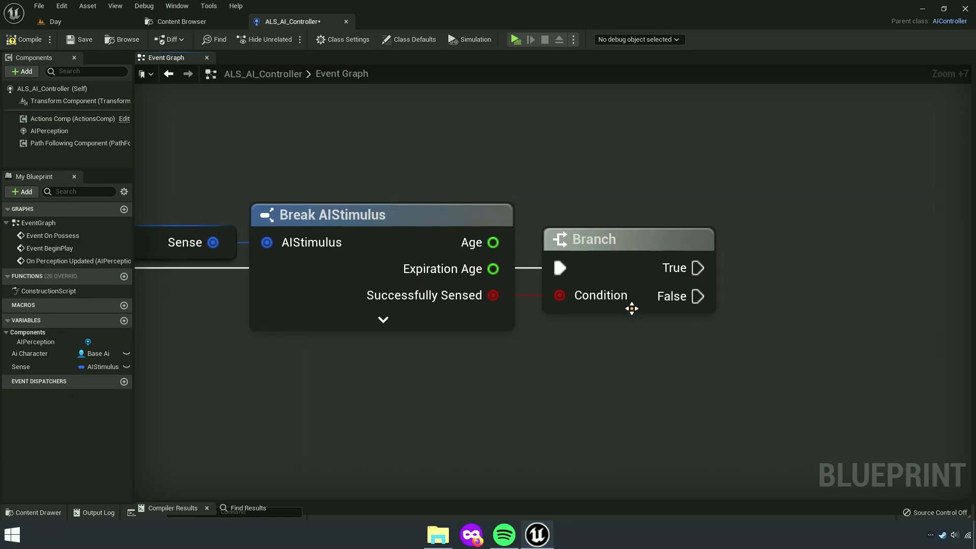
drag(632, 255, 616, 255)
right_drag(661, 358, 556, 356)
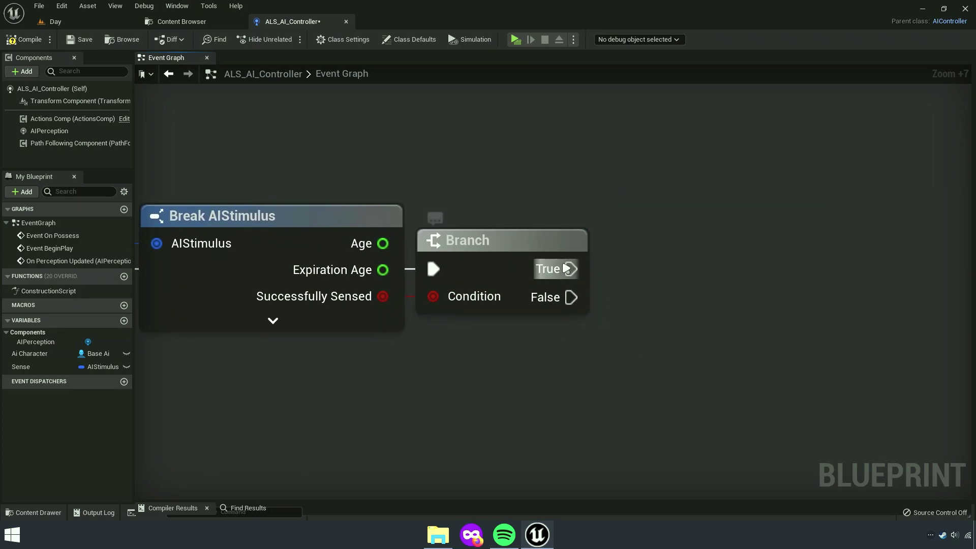
Trial a wire from Branch True, then select the Ai Character variable.
drag(572, 269, 610, 254)
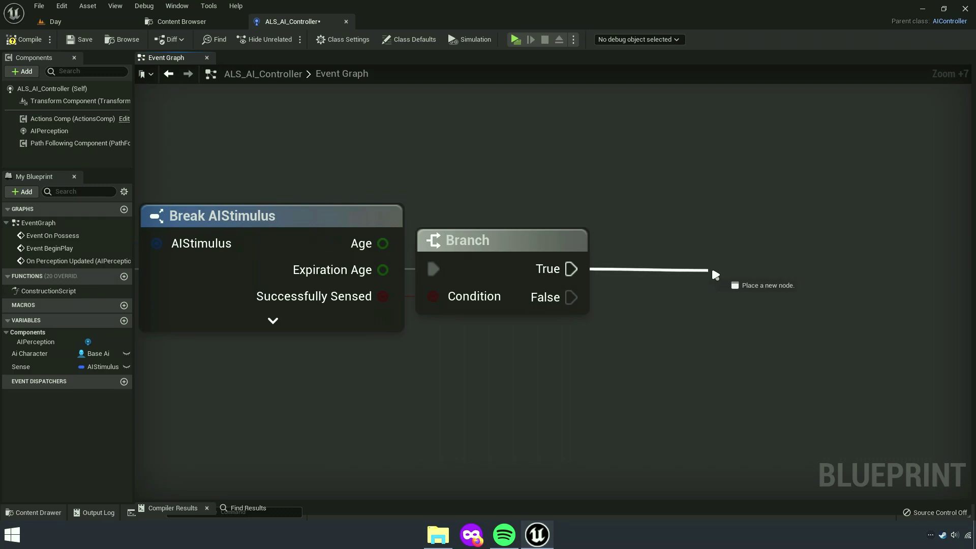
mouse_move(722, 272)
mouse_down()
mouse_move(681, 284)
mouse_move(597, 412)
mouse_up()
right_drag(597, 412, 638, 381)
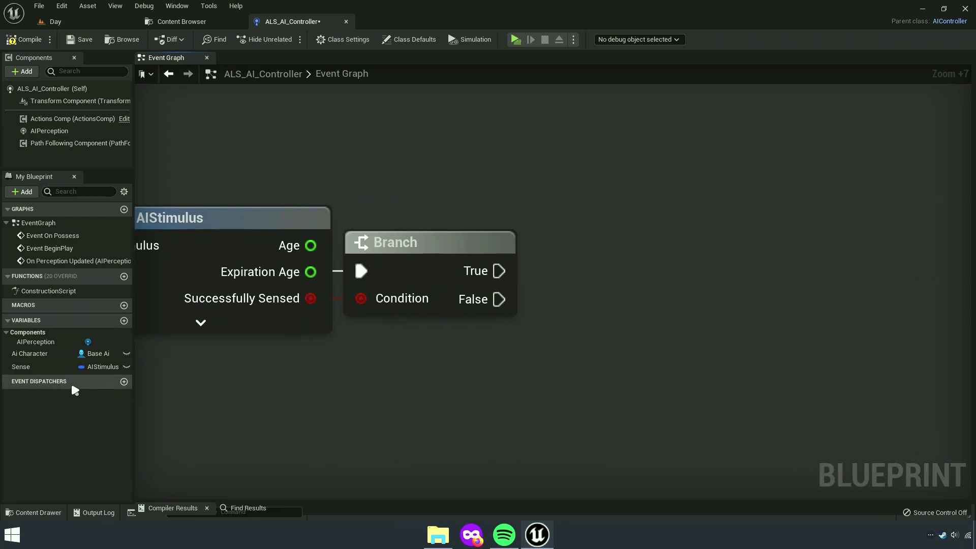
click(22, 354)
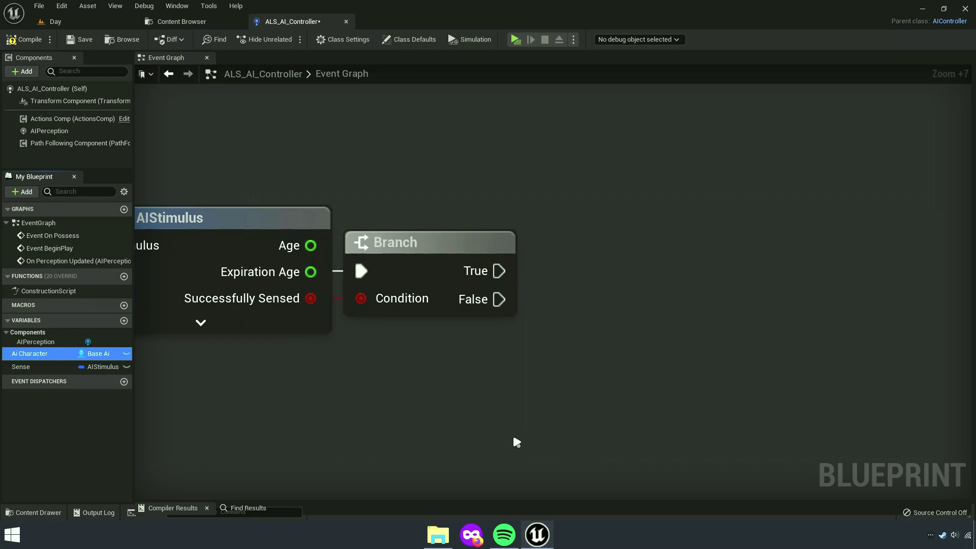
Add an Ai Character getter with a Get State node.
click(578, 384)
click(40, 354)
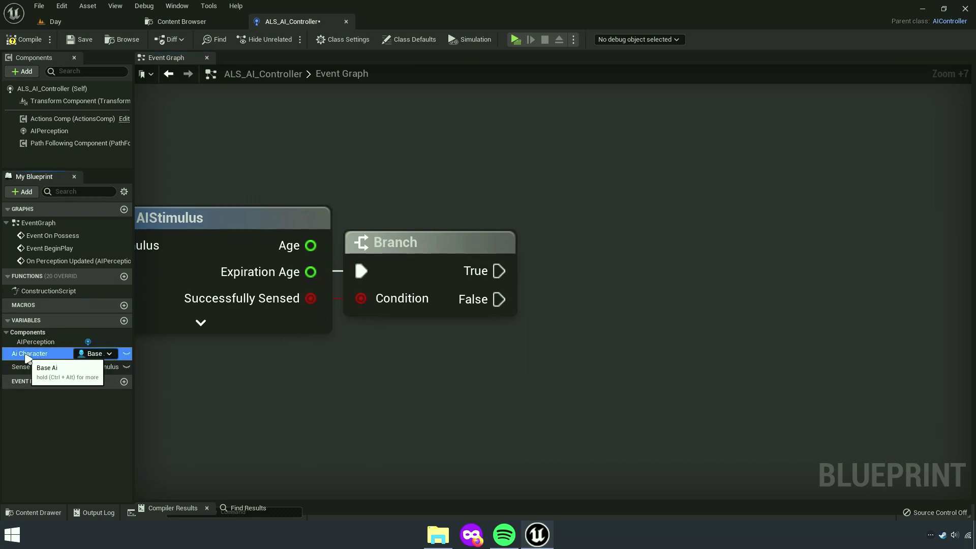
drag(588, 311, 589, 311)
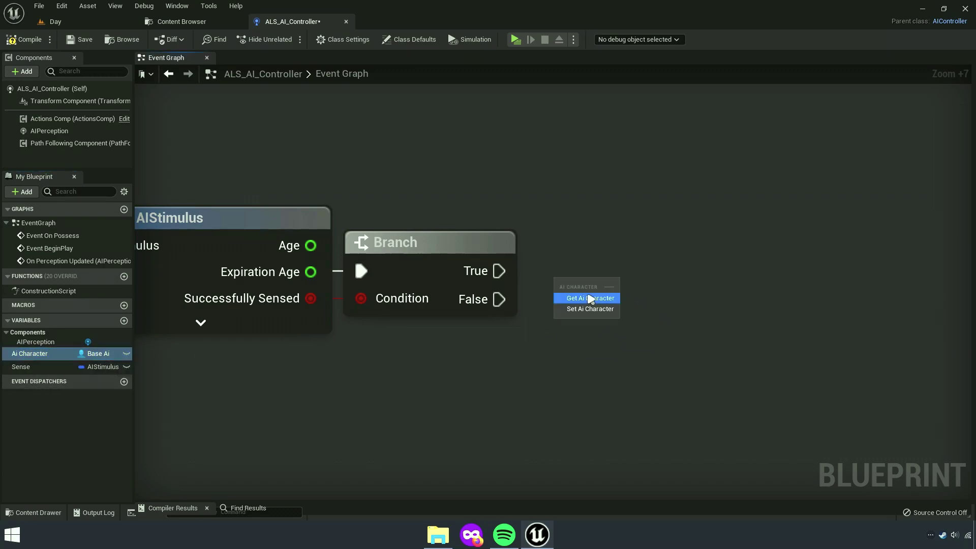
click(593, 296)
drag(665, 296, 711, 286)
text(ge)
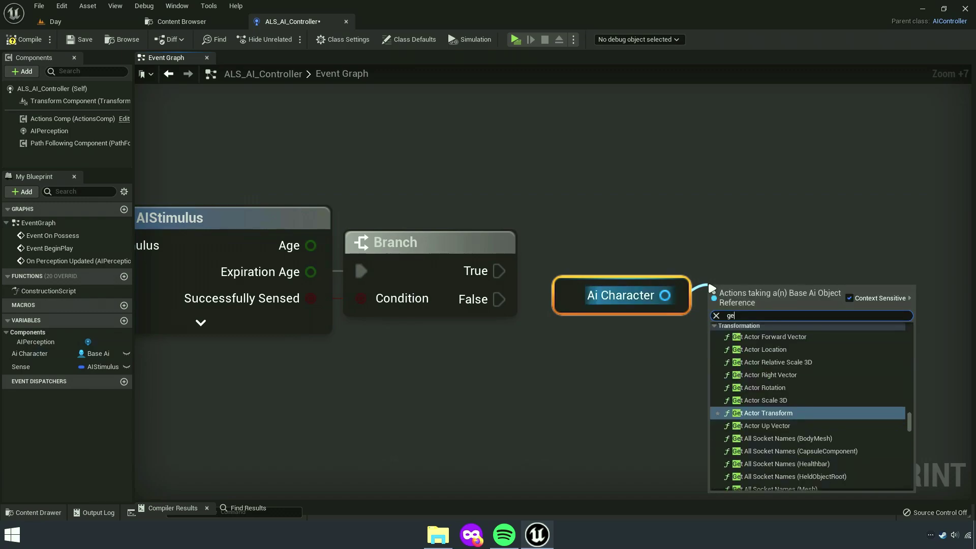
text(tstate)
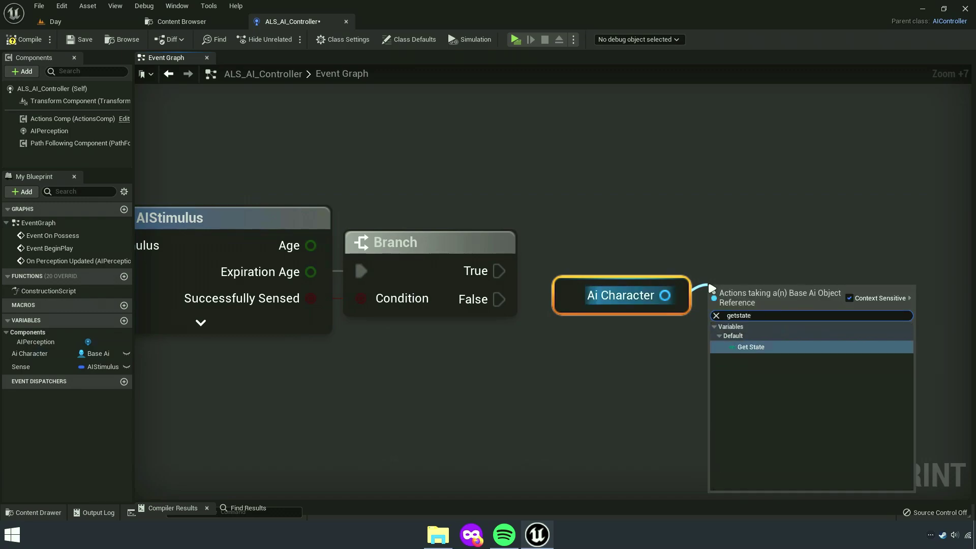
click(796, 347)
Switch on Ai_State from the State value, driven by Branch True.
drag(745, 294, 807, 264)
text(swtich)
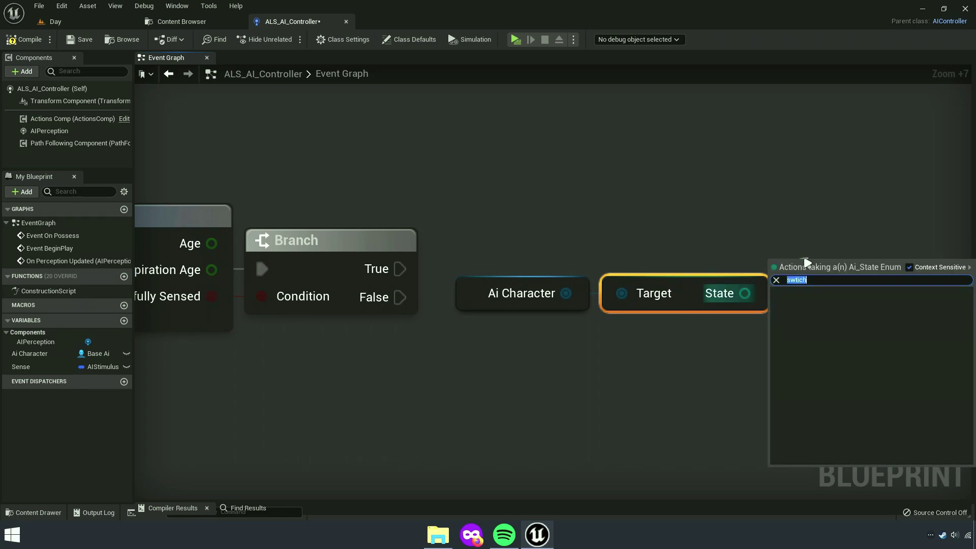
text(sw)
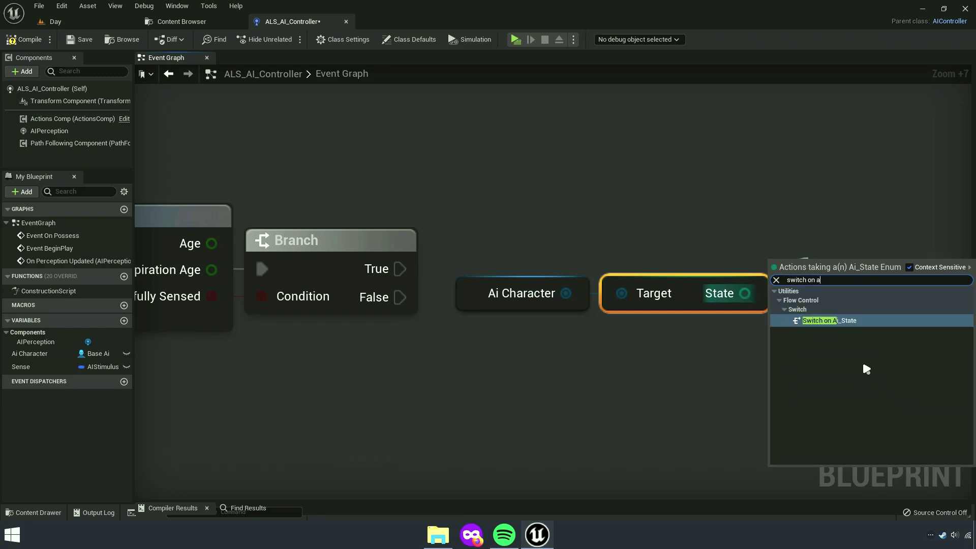
click(834, 320)
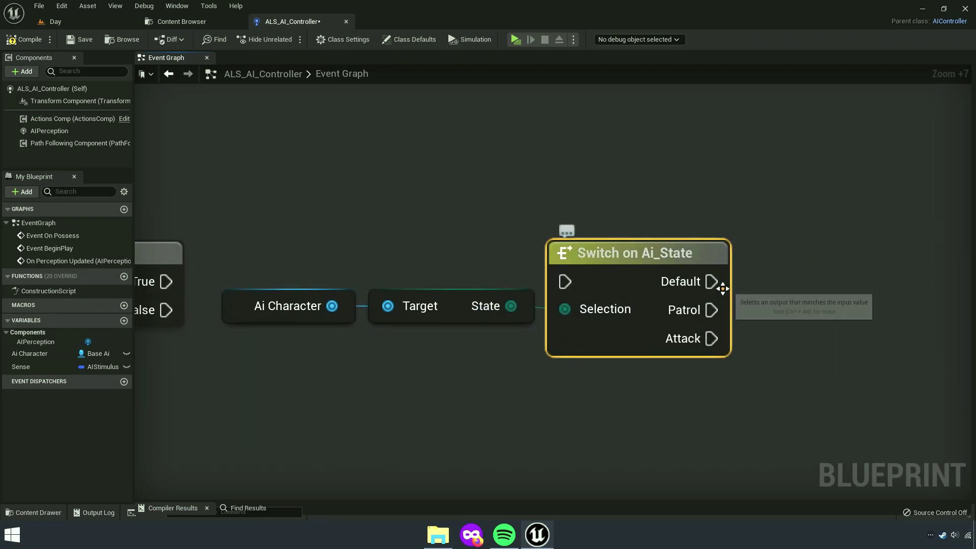
right_drag(617, 368, 760, 378)
drag(759, 378, 458, 305)
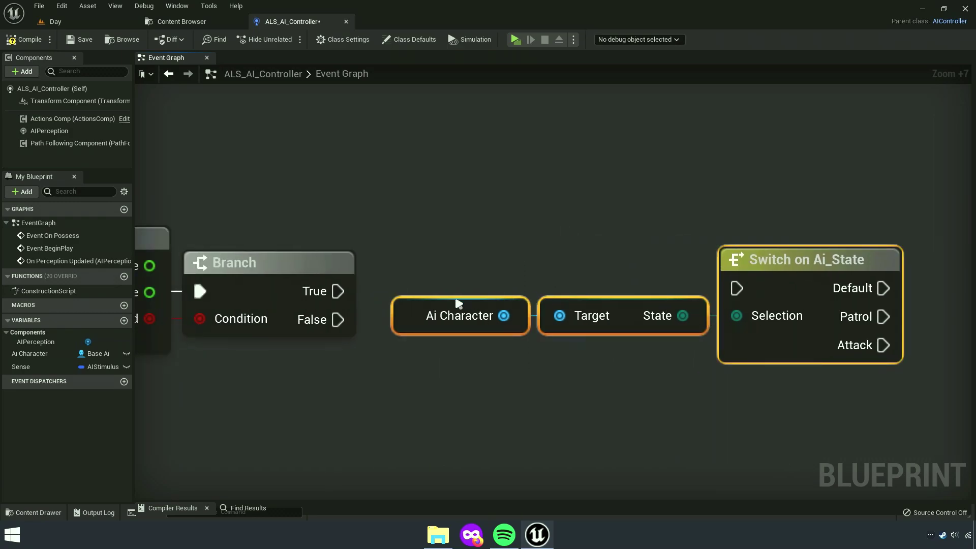
drag(338, 291, 776, 292)
click(838, 403)
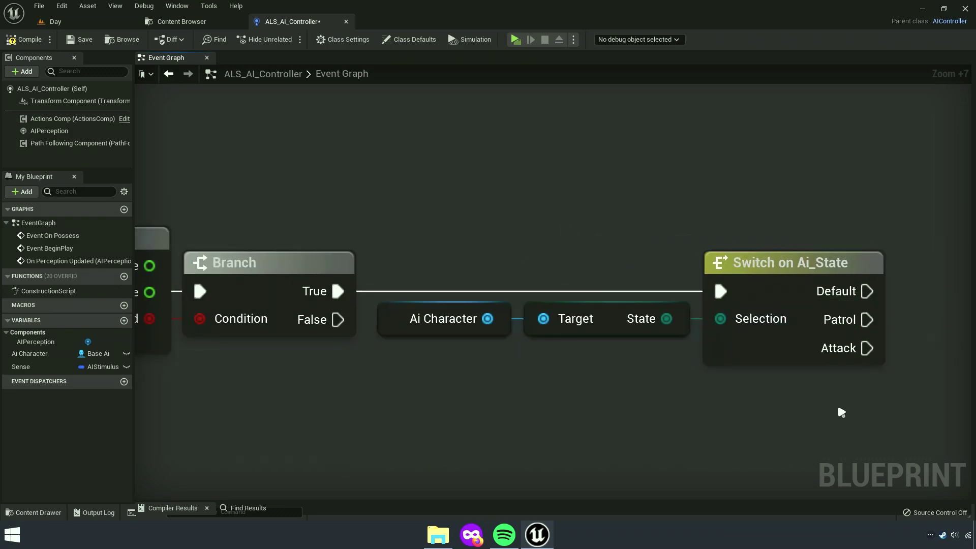
mouse_move(837, 403)
right_down()
mouse_move(606, 389)
mouse_move(729, 383)
mouse_move(367, 358)
right_up()
Copy and paste a second Ai Character node and search for a State setter.
click(323, 297)
right_click(291, 288)
click(338, 335)
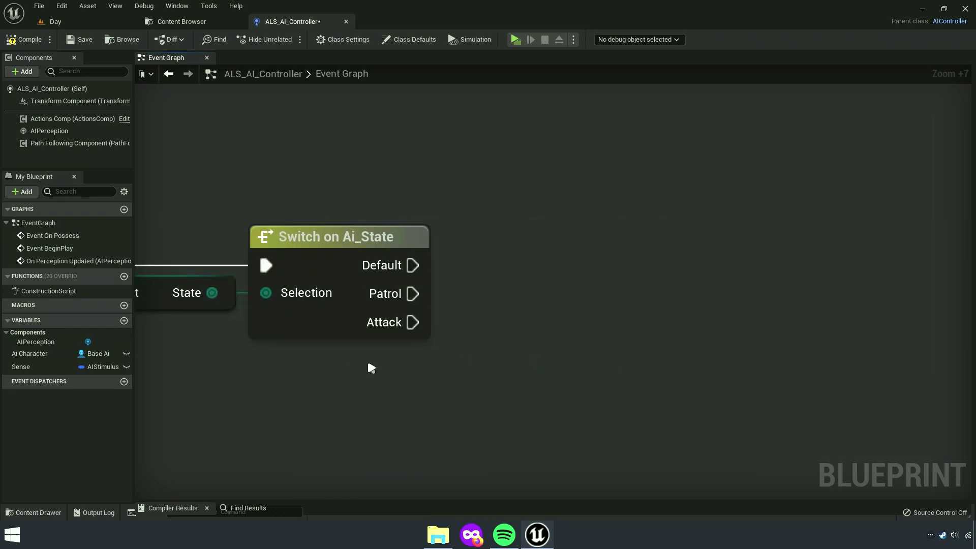
key(ctrl+v)
drag(585, 290, 687, 293)
text(sewe)
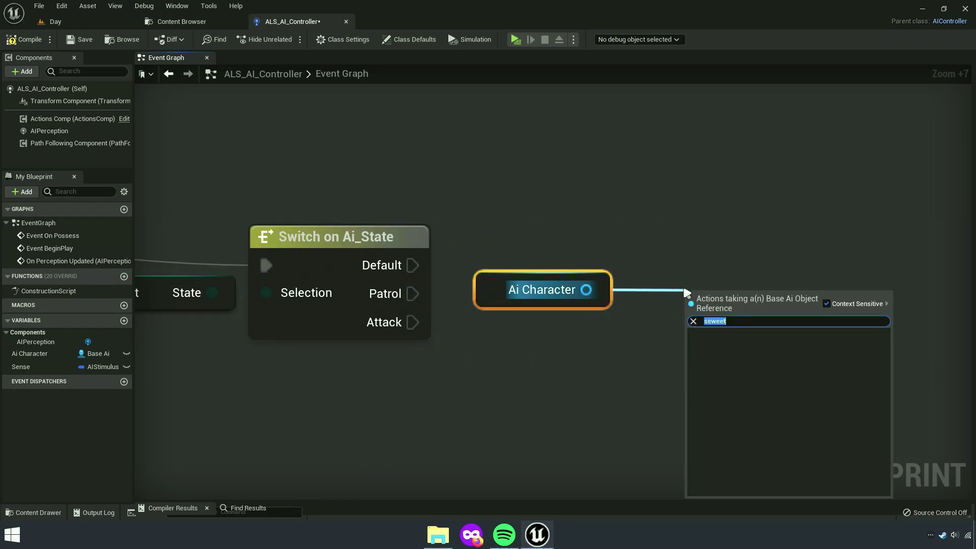
text(set)
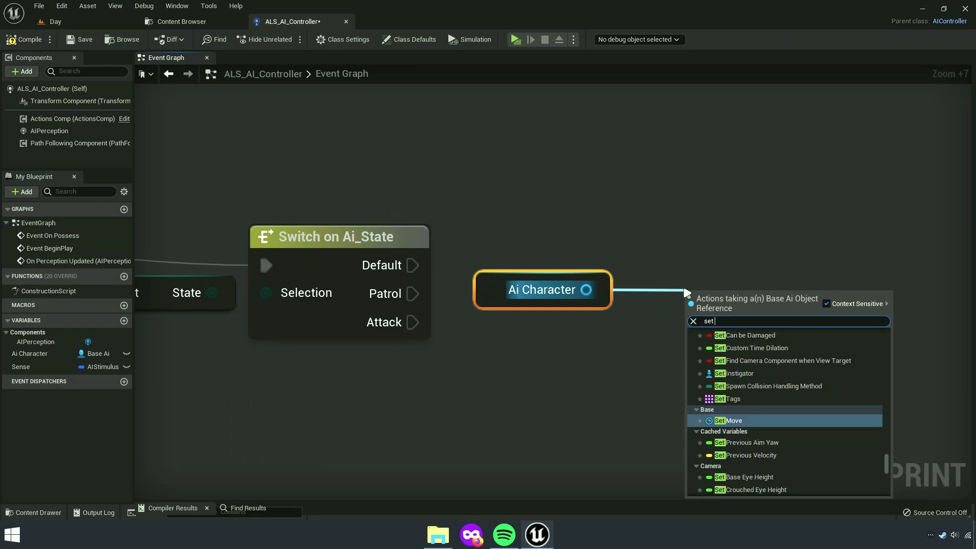
text( s)
key(BackSpace)
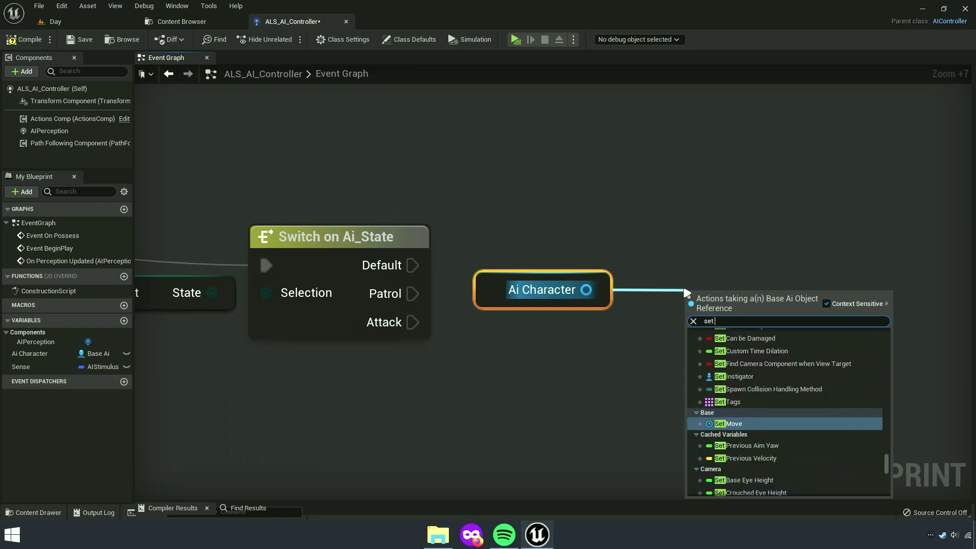
Add a SET State node fed by the Switch's Default and Patrol outputs.
text(s)
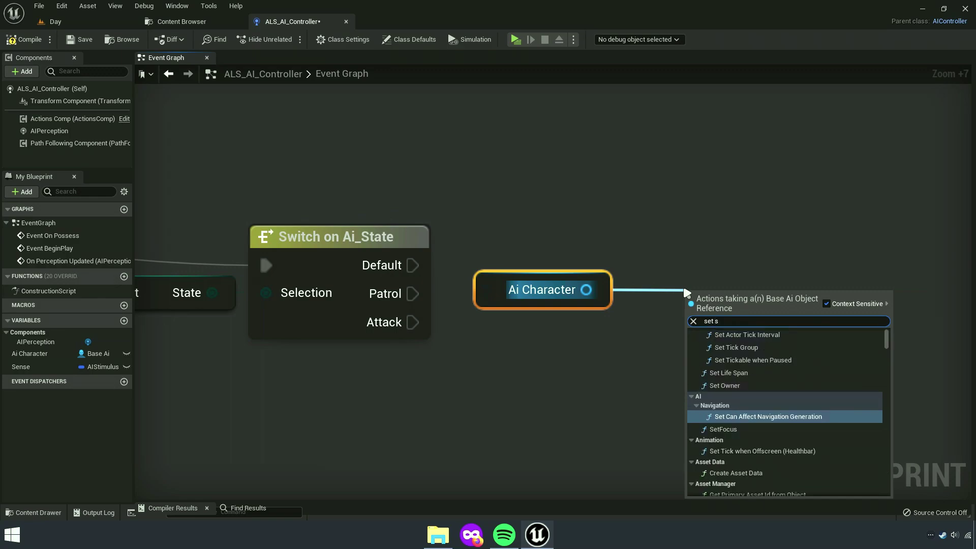
text(tate)
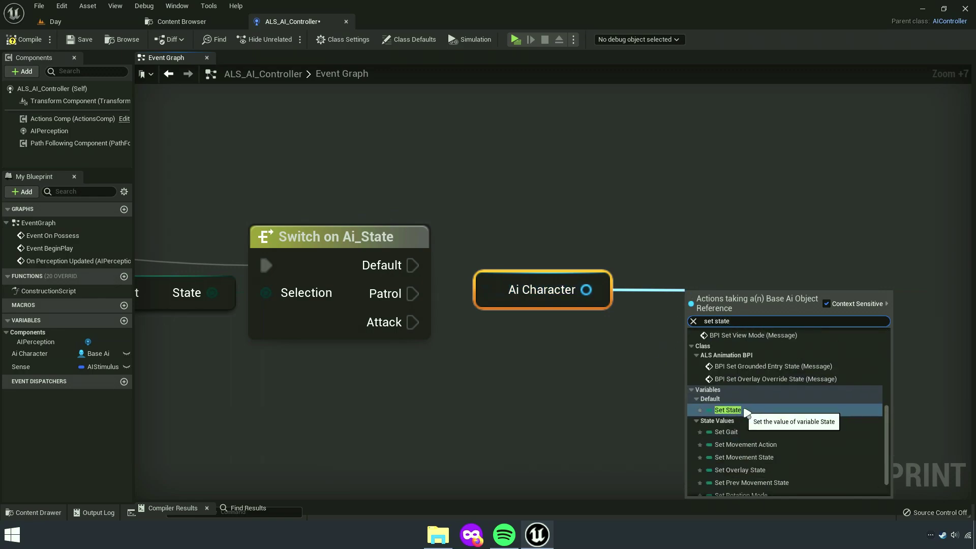
click(737, 409)
key(q)
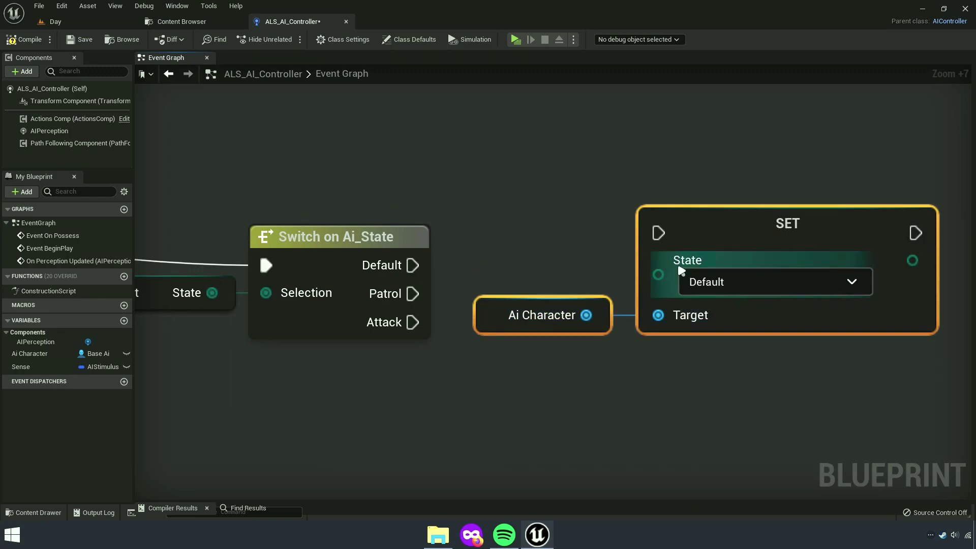
drag(658, 232, 554, 271)
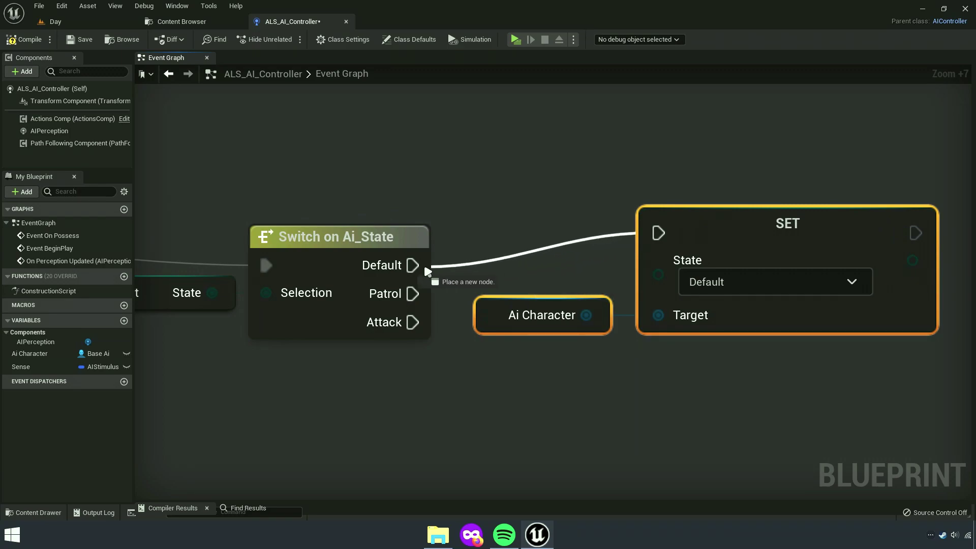
drag(418, 272, 413, 297)
key(q)
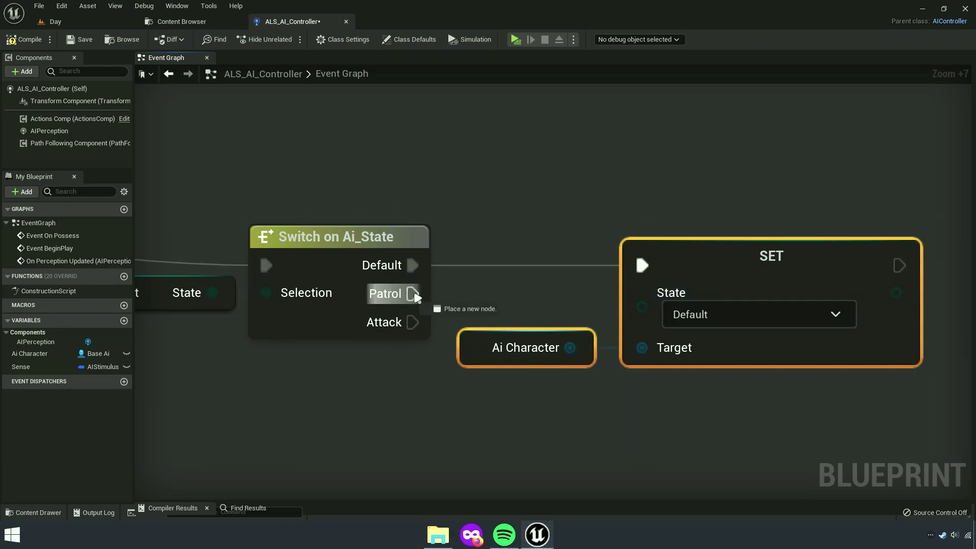
drag(650, 275, 650, 274)
Set the SET node's State value to Attack.
right_drag(726, 399, 593, 388)
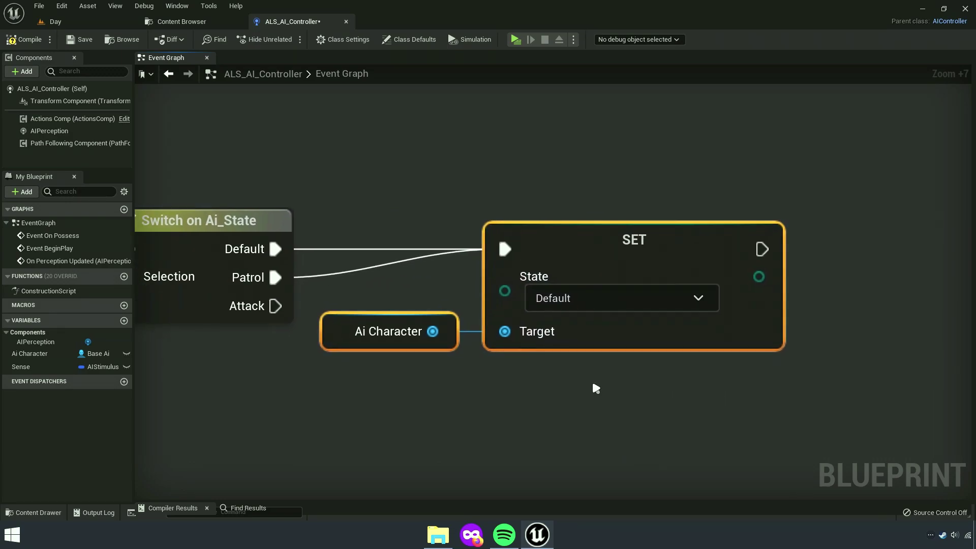
click(593, 388)
right_drag(323, 323, 372, 316)
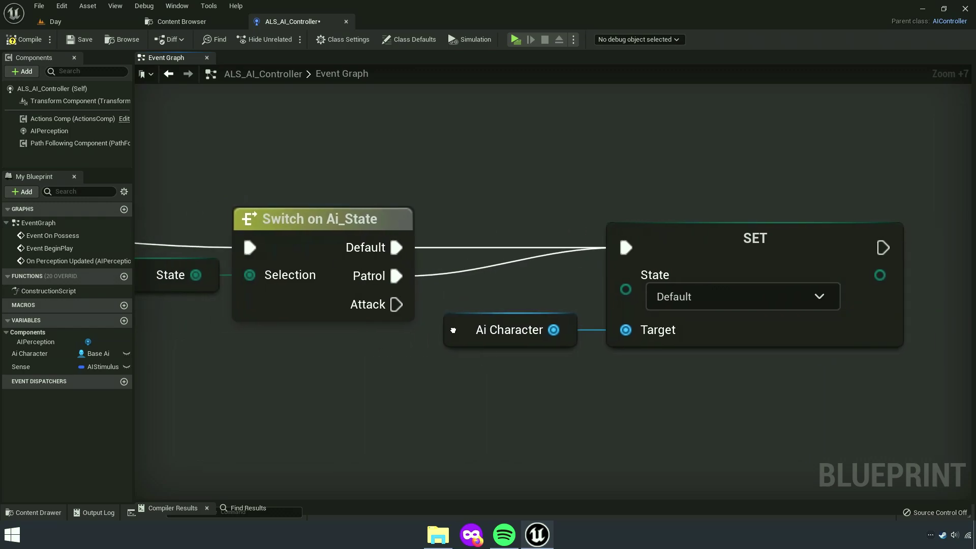
click(615, 300)
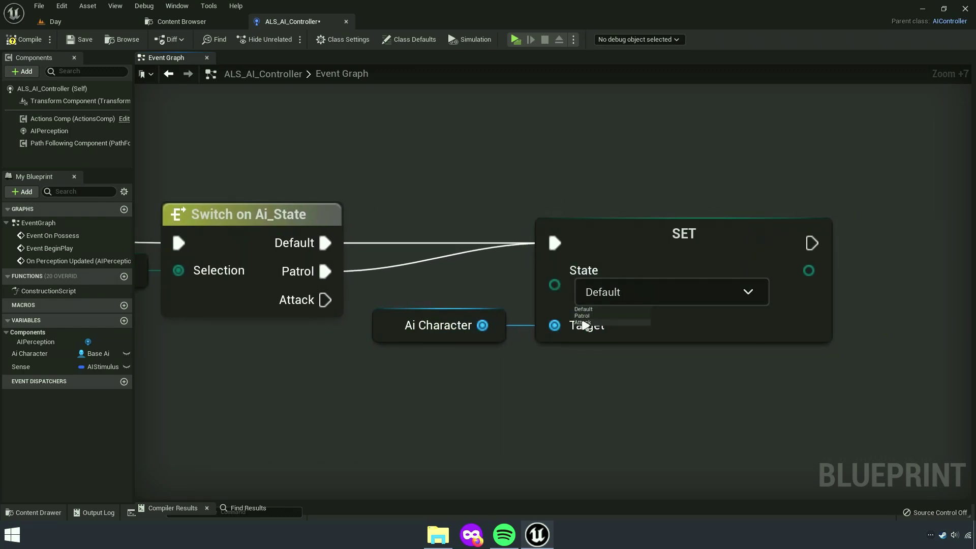
click(585, 322)
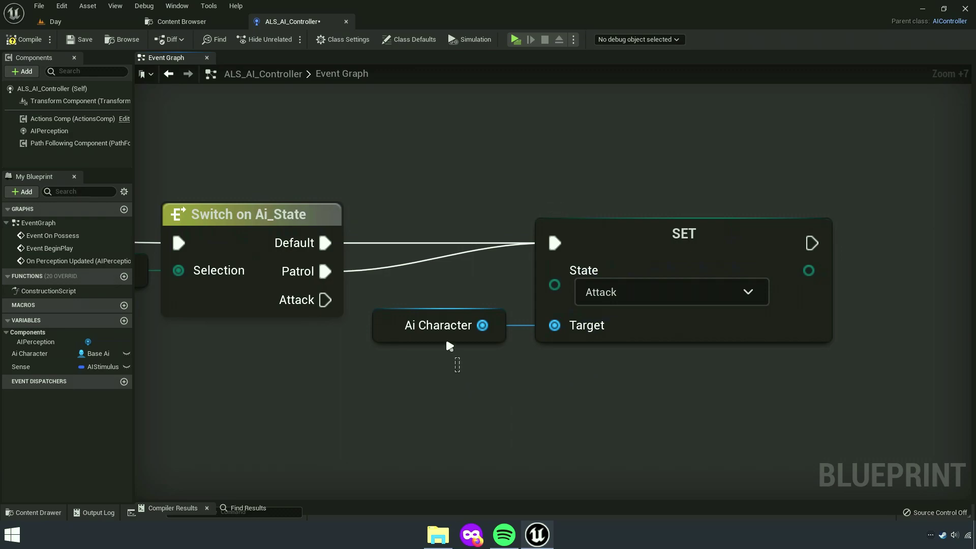
drag(488, 331, 505, 331)
right_drag(584, 386, 437, 380)
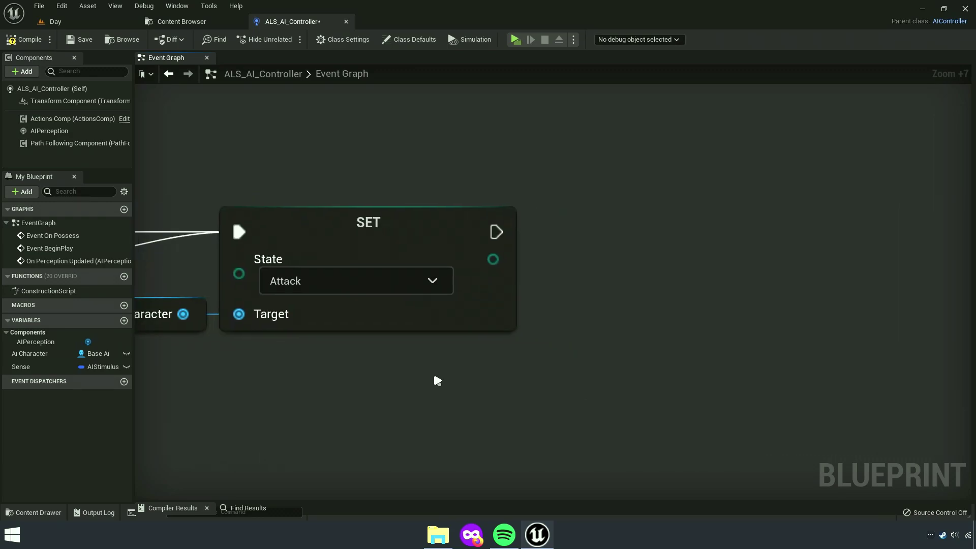
right_drag(502, 245, 668, 279)
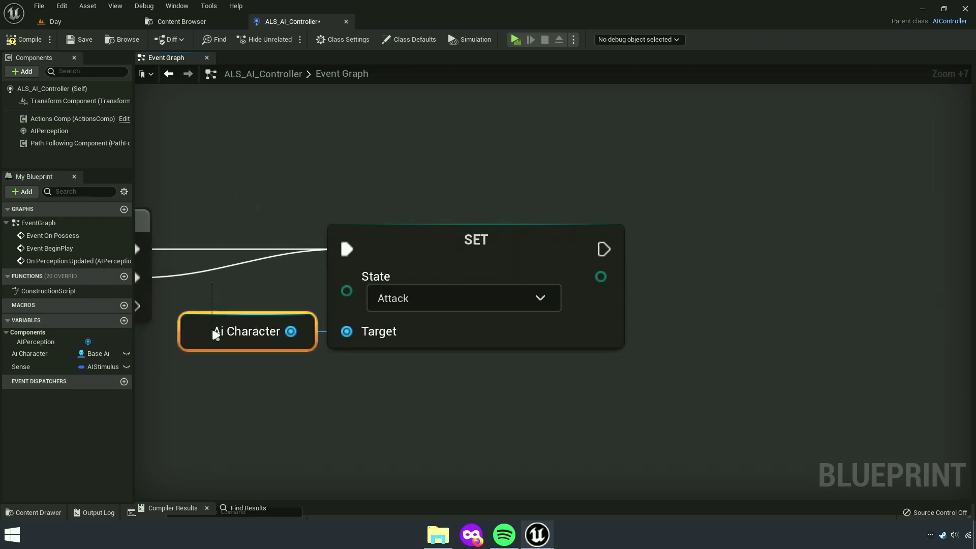
Chain a Set Rotation Mode node, targeting a pasted Ai Character, after SET State.
key(ctrl+v)
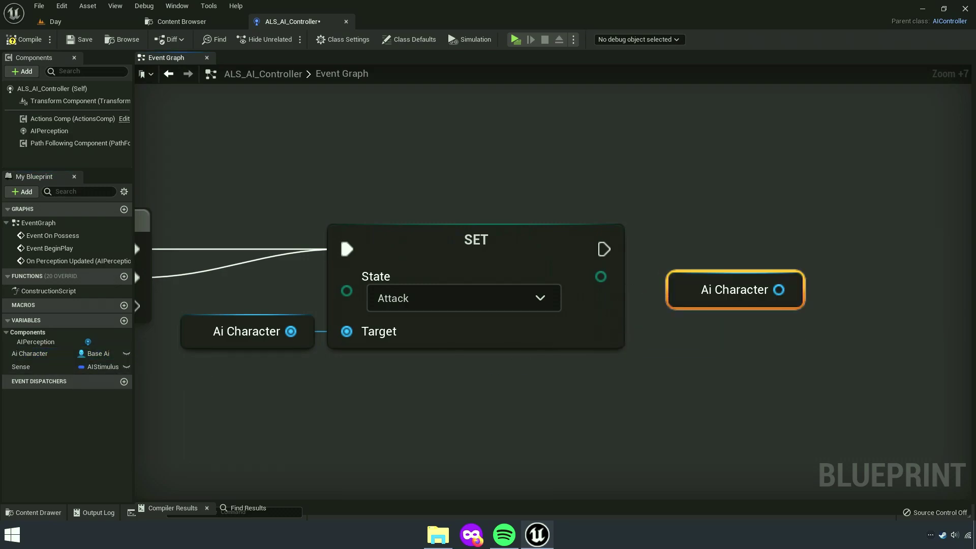
right_drag(682, 291, 515, 295)
drag(612, 294, 669, 290)
text(set rotation)
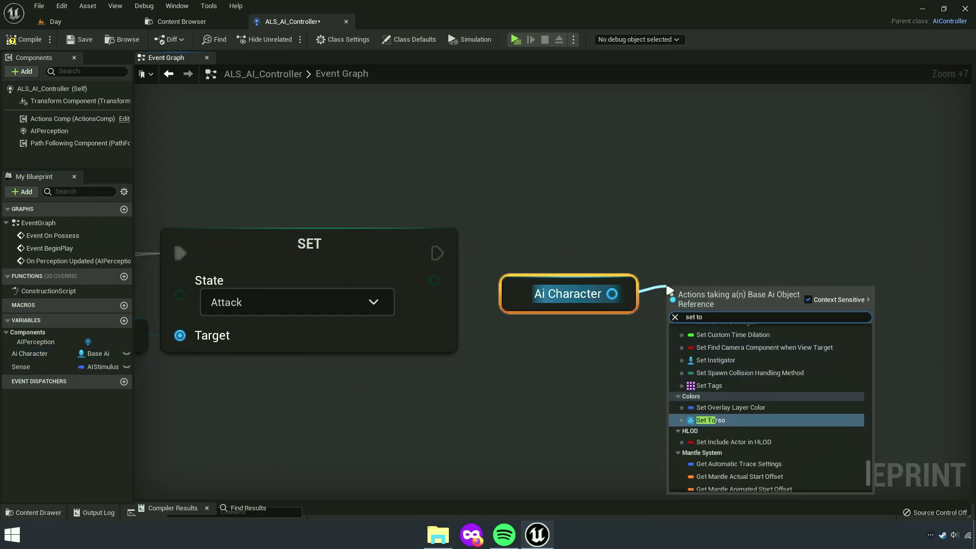
text( mode)
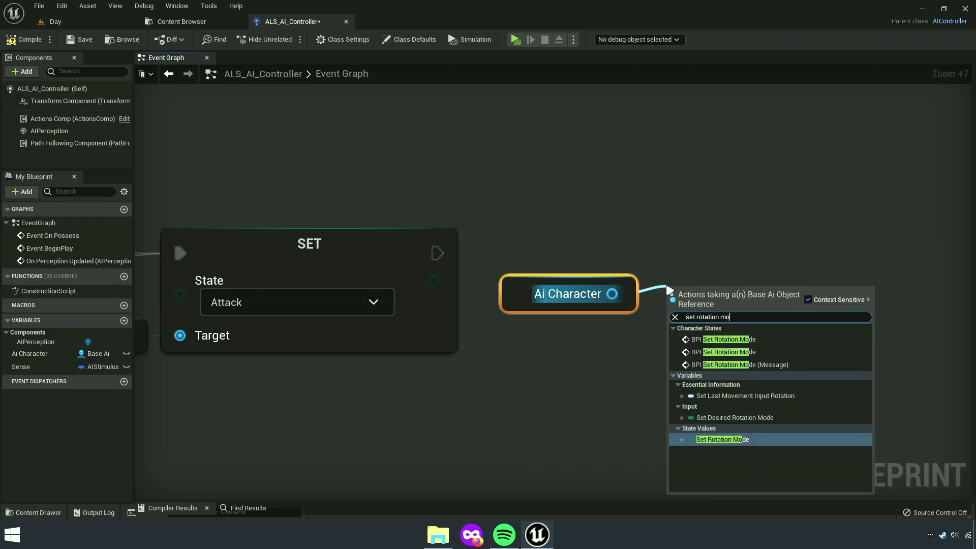
click(738, 419)
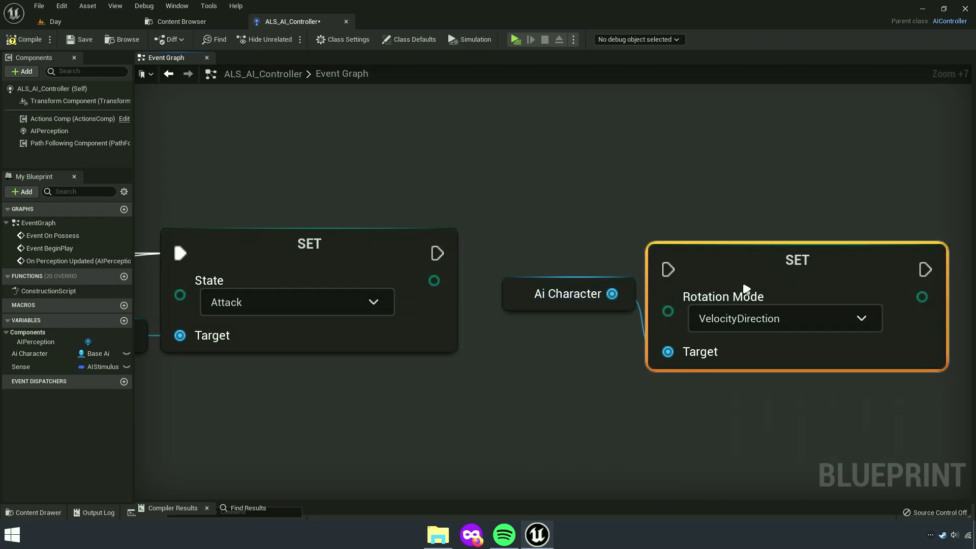
key(q)
drag(460, 254, 738, 255)
key(q)
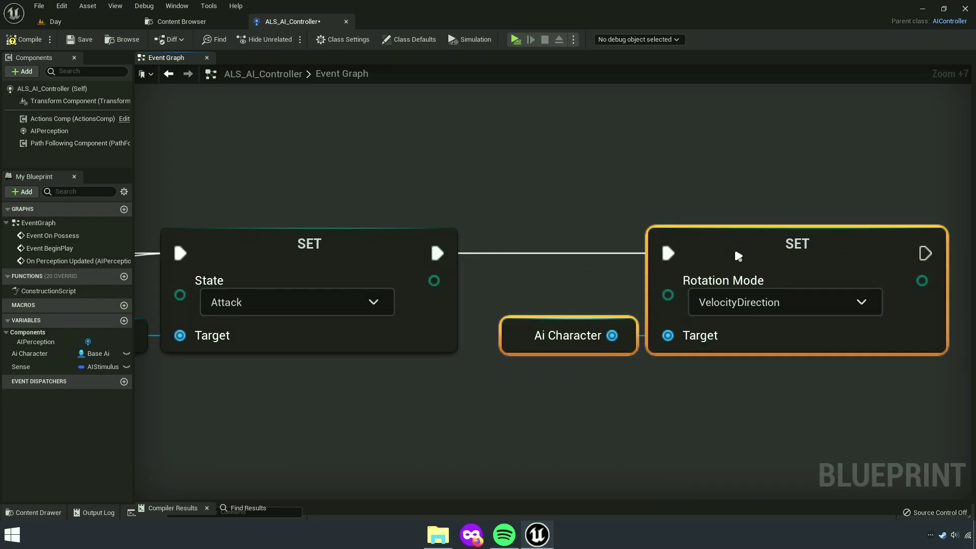
Set the Rotation Mode value to Aiming.
click(627, 378)
right_drag(626, 357, 534, 355)
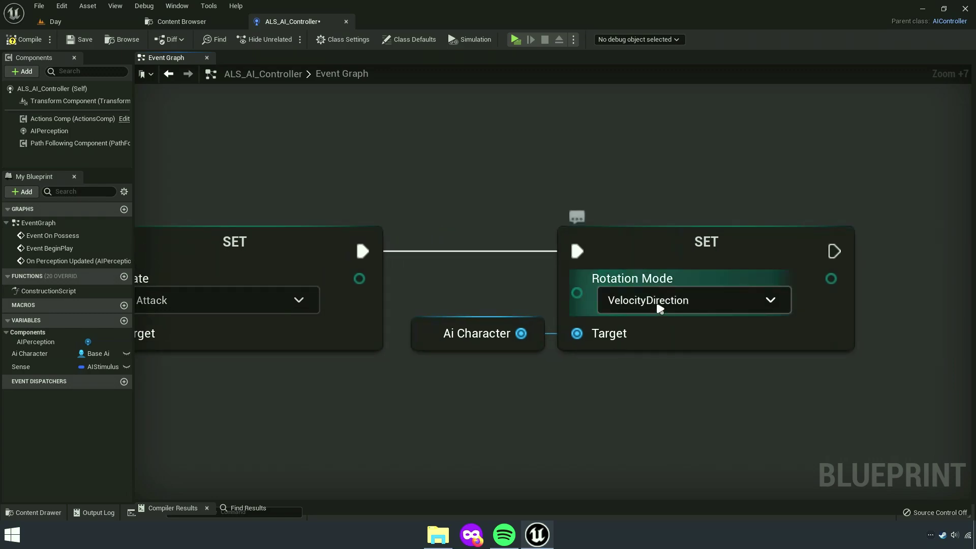
click(606, 331)
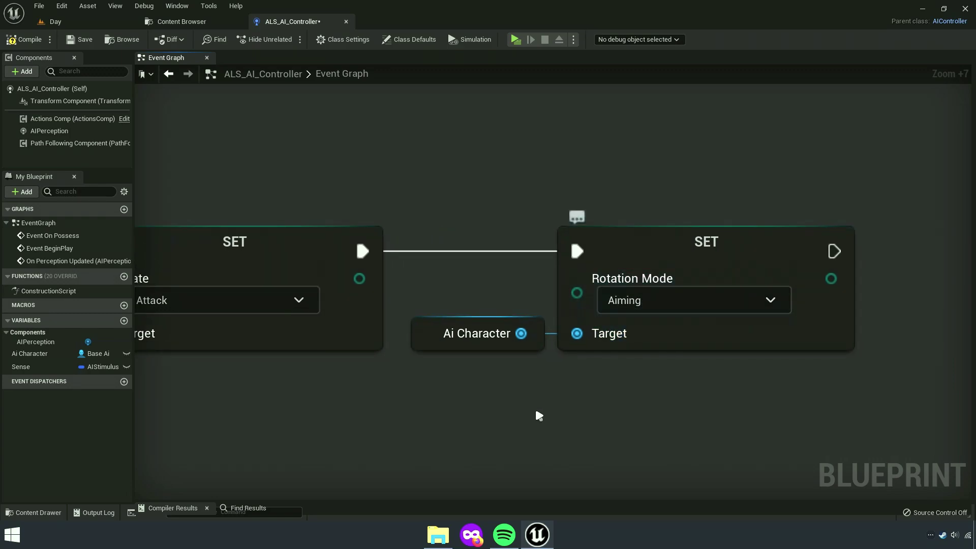
right_drag(540, 416, 578, 387)
scroll(578, 386, down, 1)
scroll(529, 399, down, 3)
Select and copy the Switch on Ai_State, SET and Ai Character nodes.
scroll(702, 381, down, 4)
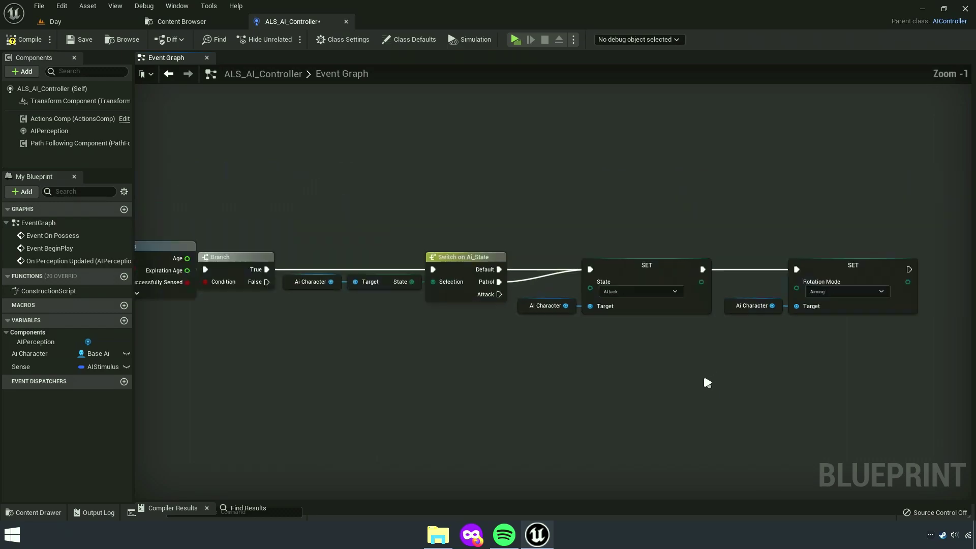
scroll(637, 393, down, 2)
right_drag(637, 392, 646, 370)
drag(402, 327, 895, 280)
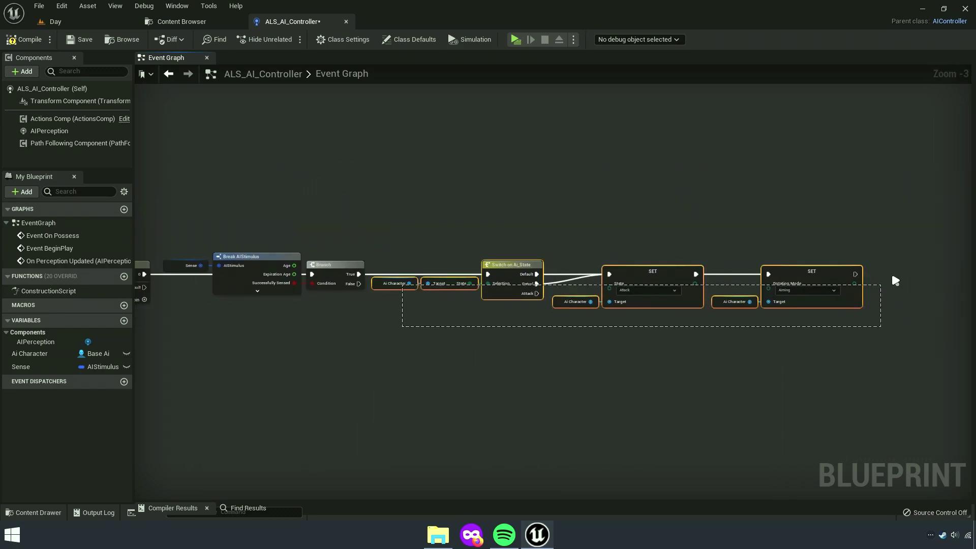
scroll(538, 301, up, 3)
right_click(639, 223)
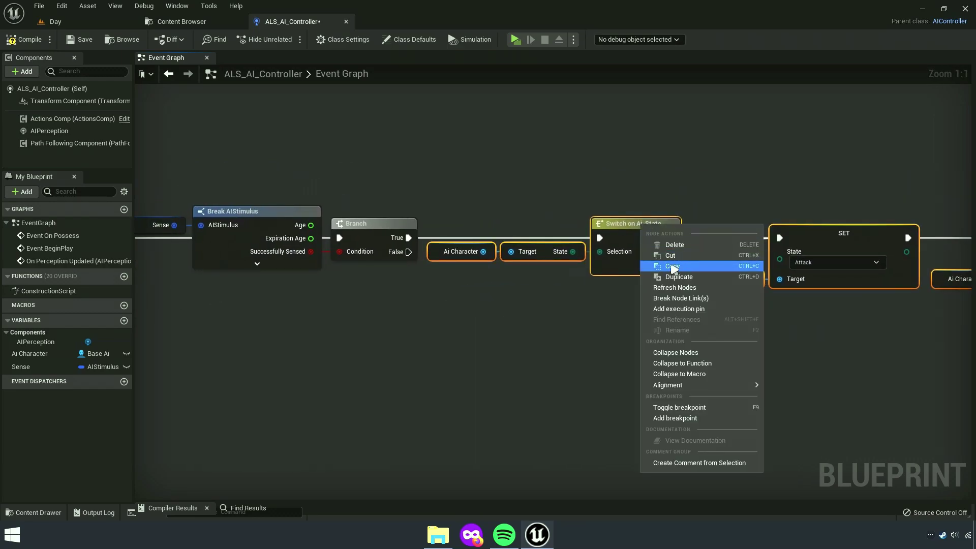
click(675, 267)
Paste the copies in a lower row and wire Branch False into the copied Switch.
right_drag(671, 352, 484, 312)
key(ctrl+v)
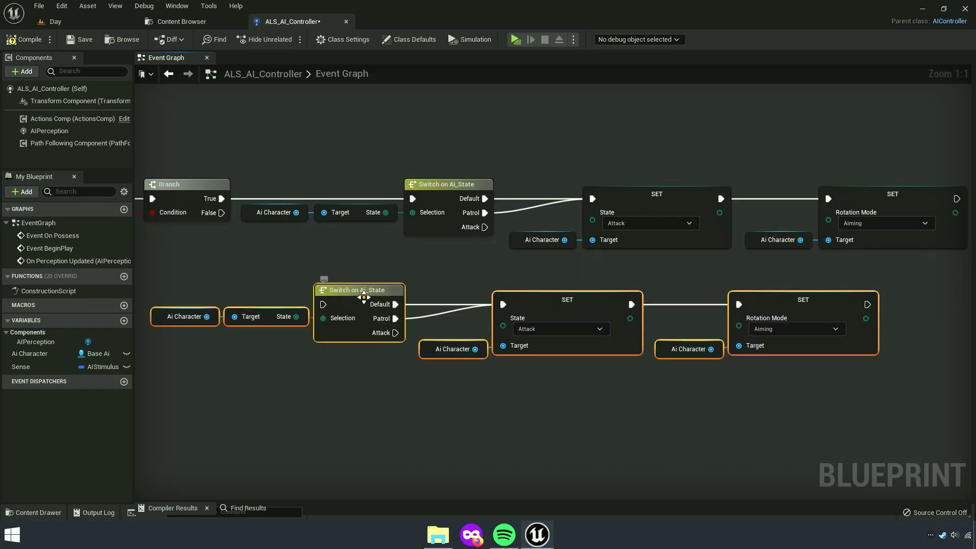
mouse_move(363, 296)
mouse_down()
mouse_move(453, 280)
mouse_move(225, 214)
mouse_up()
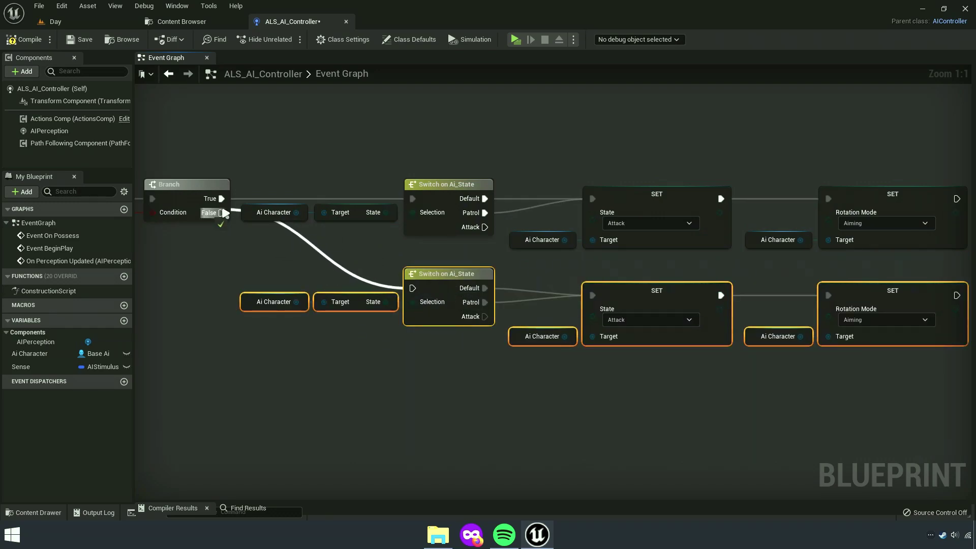
mouse_move(211, 240)
right_down()
mouse_move(900, 251)
mouse_move(533, 305)
right_up()
scroll(534, 305, up, 4)
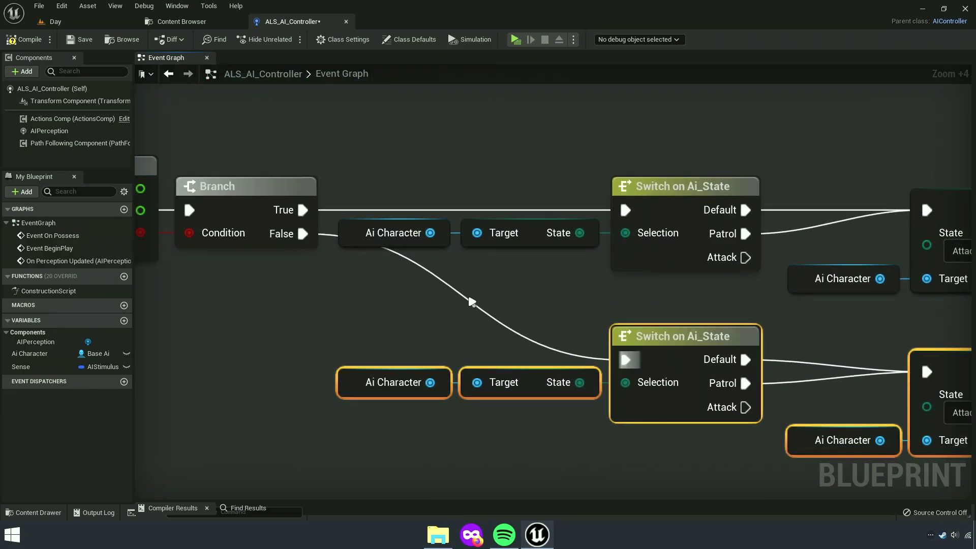
click(505, 329)
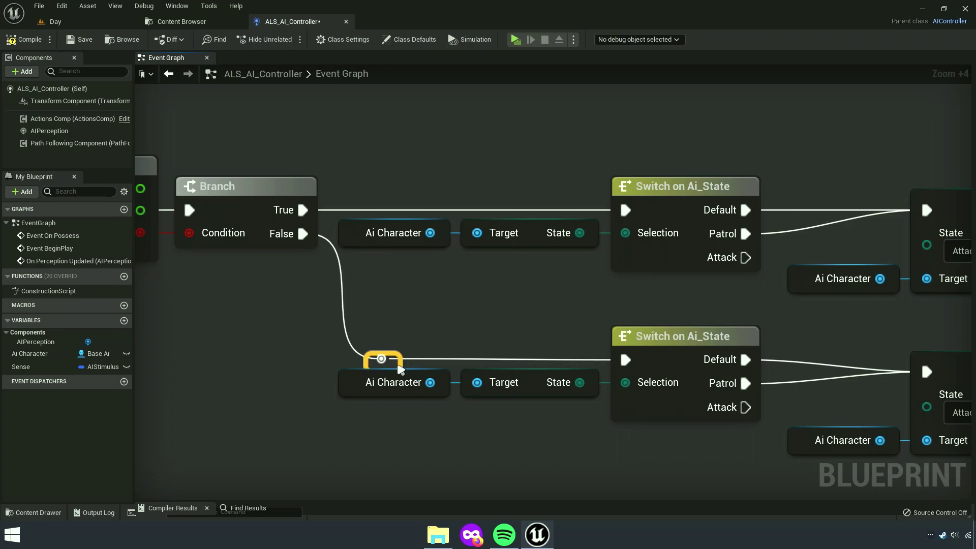
mouse_move(400, 370)
right_down()
mouse_move(679, 466)
mouse_move(406, 428)
mouse_move(609, 405)
right_up()
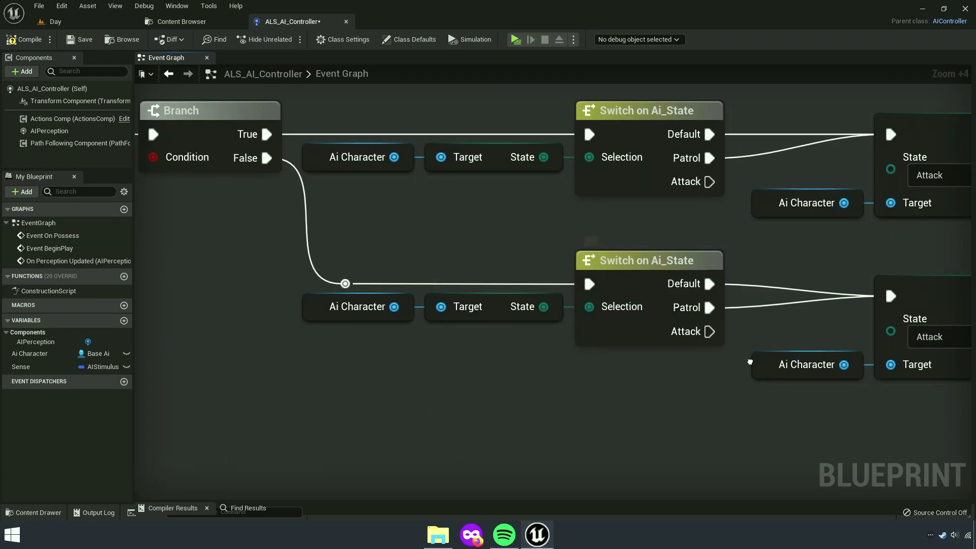
scroll(470, 302, up, 3)
Rewire the lower Switch so Patrol and Attack feed SET, with State set to Default.
alt+click(447, 261)
alt+click(447, 286)
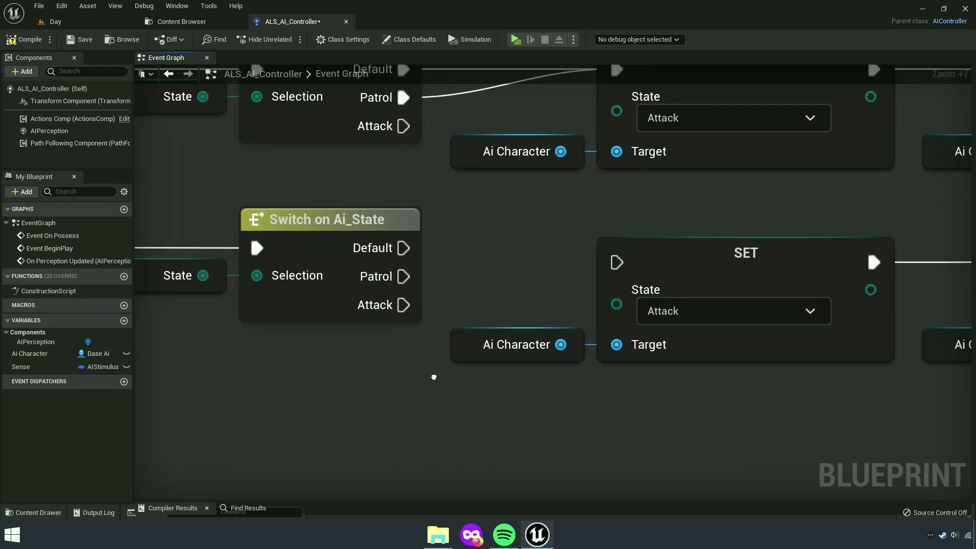
mouse_move(398, 304)
mouse_down()
mouse_move(622, 260)
mouse_move(399, 265)
mouse_move(386, 276)
mouse_up()
right_drag(601, 417, 420, 388)
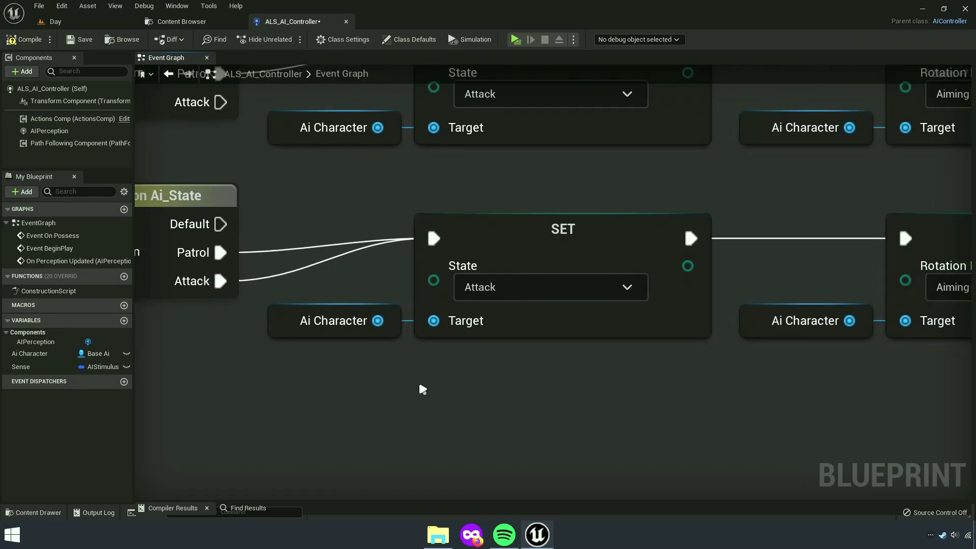
click(452, 283)
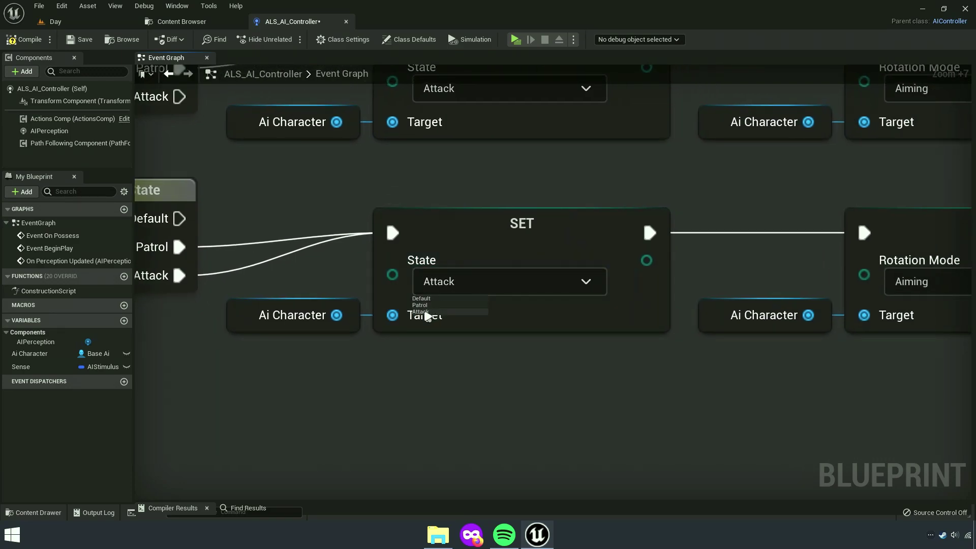
click(426, 299)
Set the copied Rotation Mode setter to VelocityDirection.
right_drag(429, 306, 267, 301)
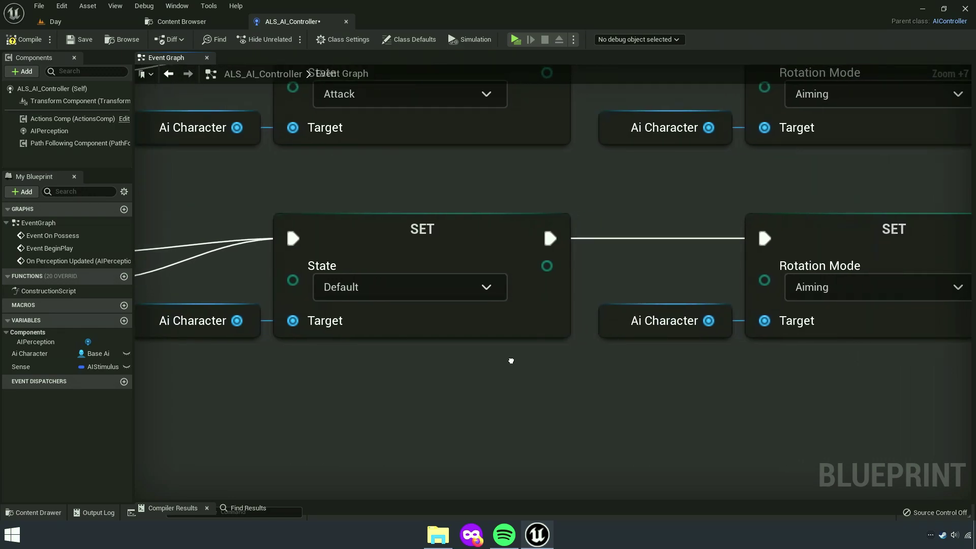
click(751, 286)
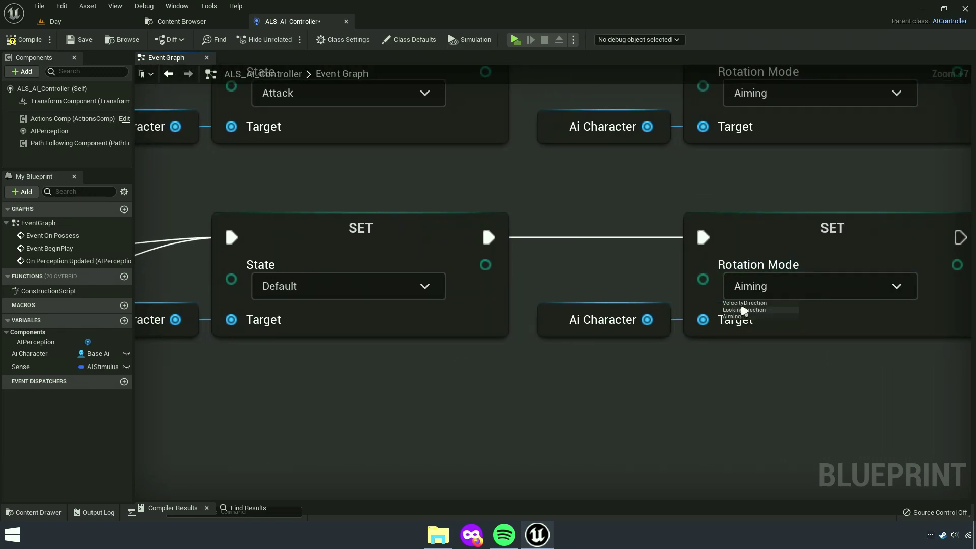
click(751, 303)
scroll(684, 349, down, 3)
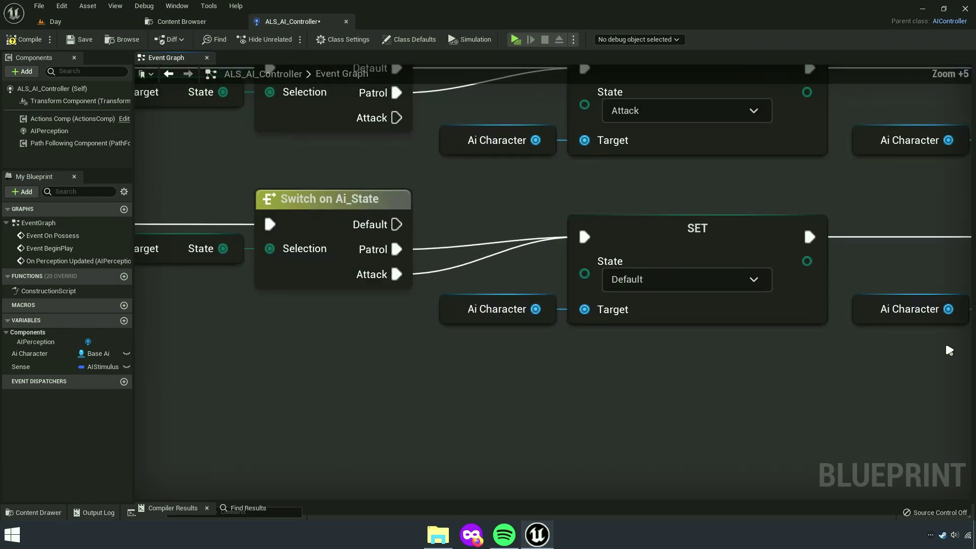
mouse_move(684, 349)
right_down()
mouse_move(694, 454)
mouse_move(470, 433)
mouse_move(573, 401)
right_up()
scroll(470, 433, down, 10)
scroll(394, 325, up, 4)
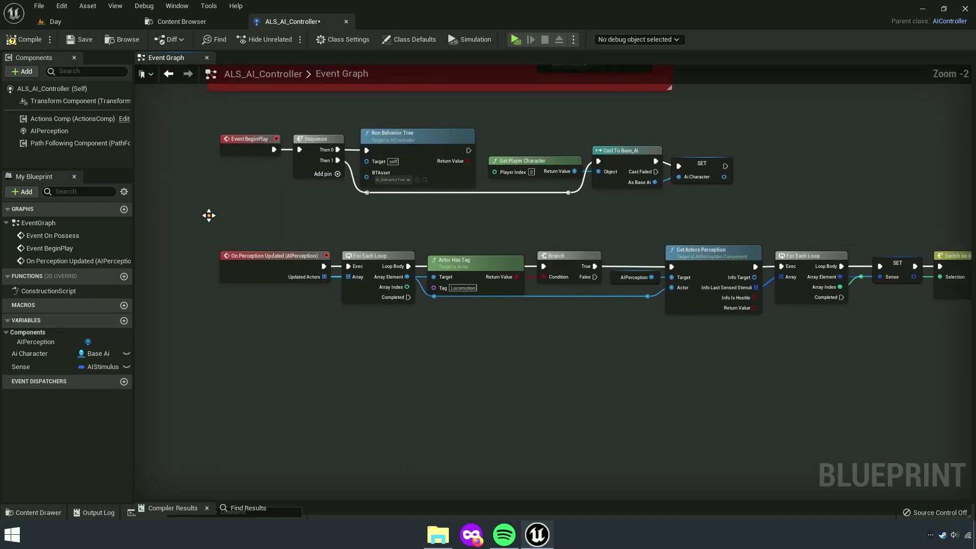
Play-test the Day level twice against the AI, then close the error log.
click(127, 39)
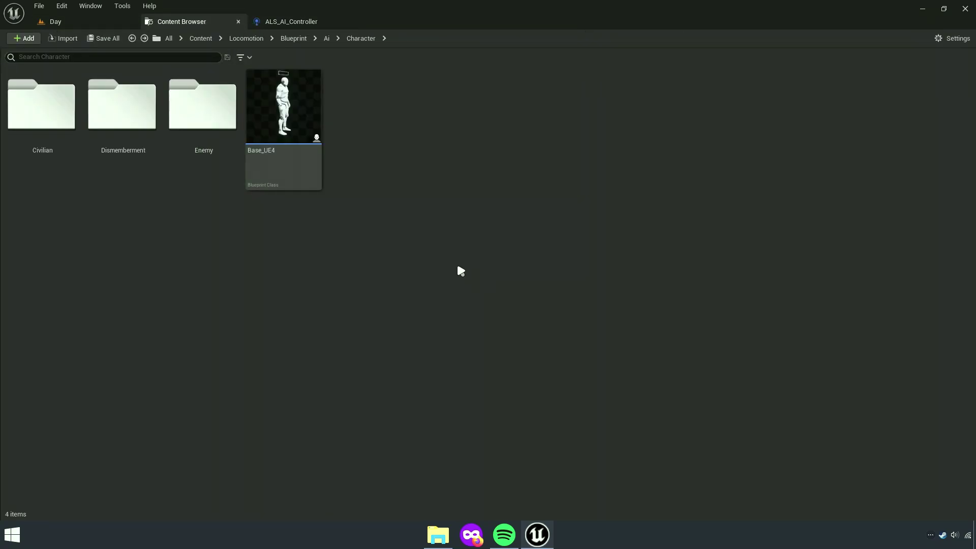
click(83, 23)
click(224, 40)
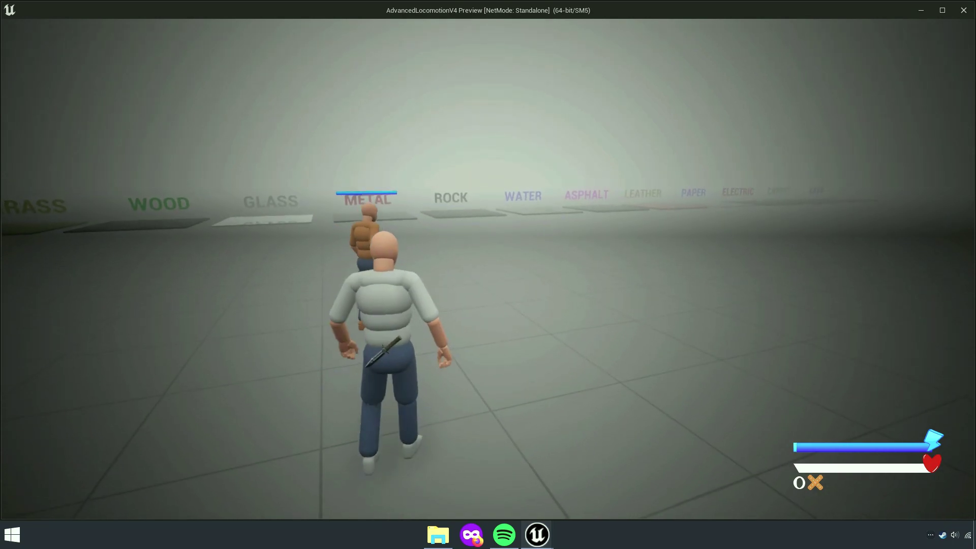
key(Escape)
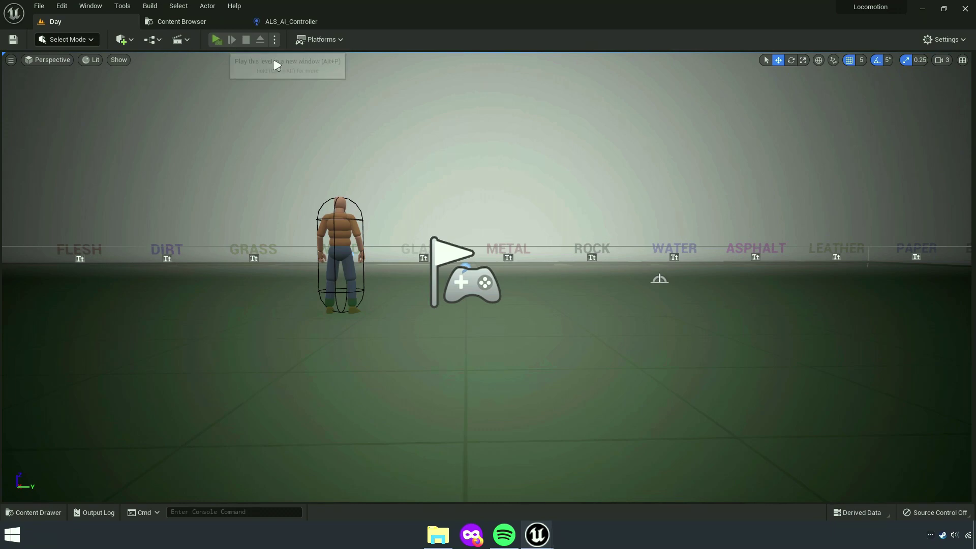
key(alt+p)
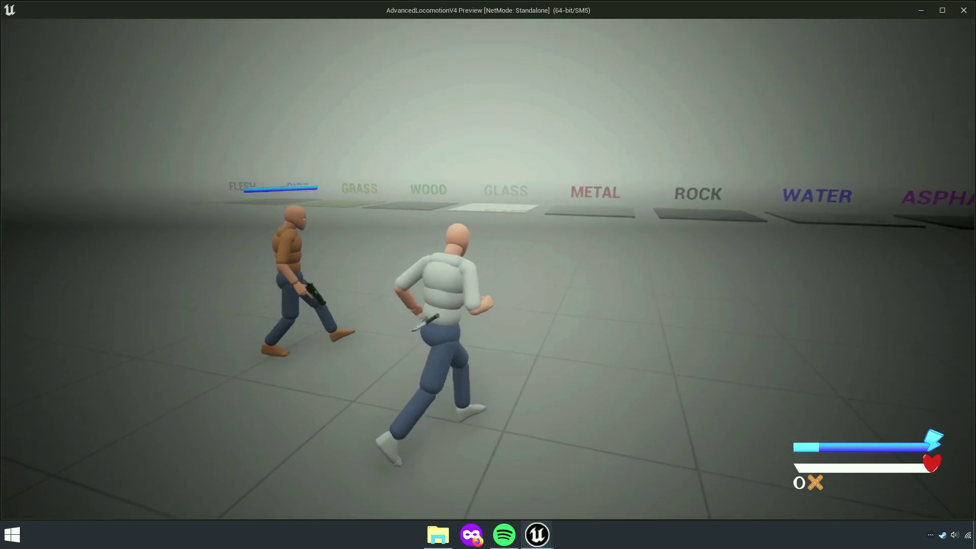
key(Escape)
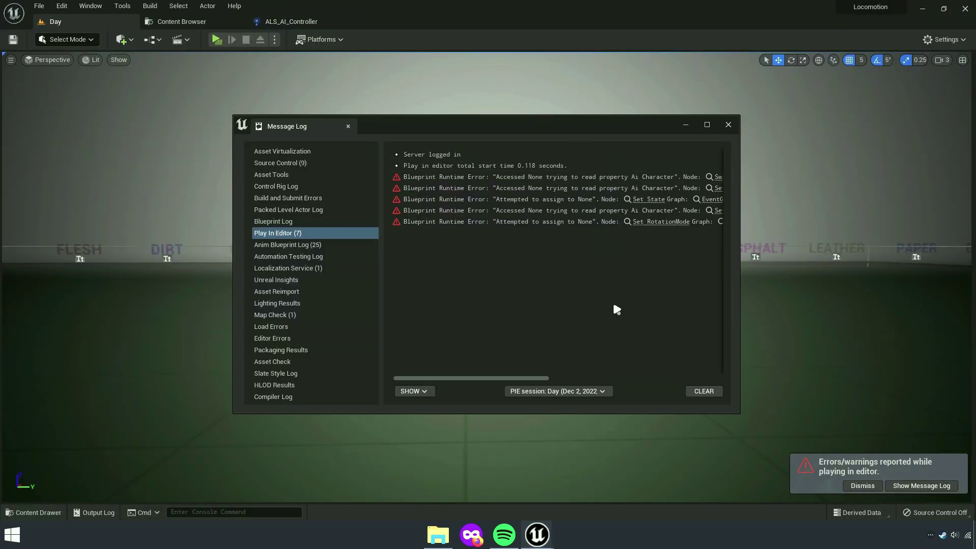
mouse_move(494, 381)
mouse_down()
mouse_move(554, 381)
mouse_move(493, 381)
mouse_up()
click(728, 125)
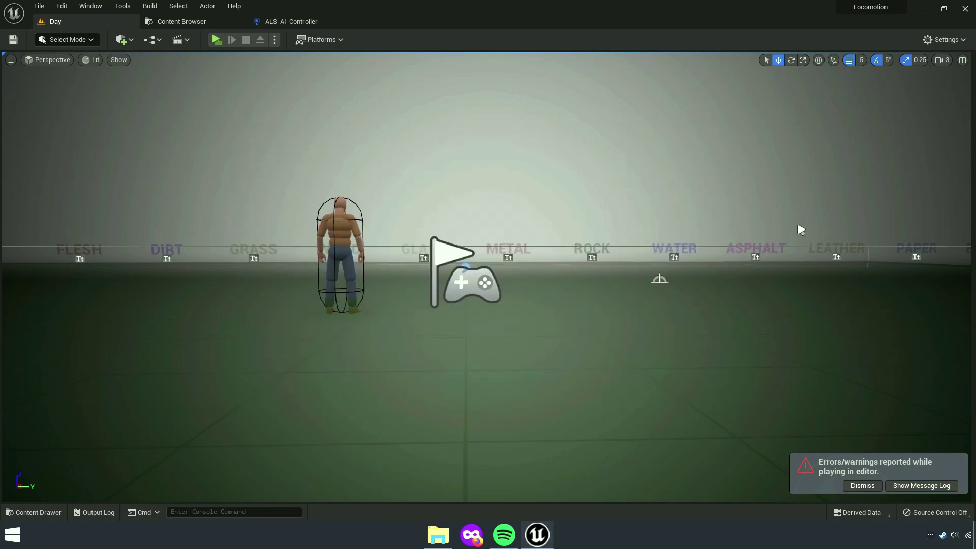
In ALS_AI_Controller, delete the Get Player Character node feeding Cast To Base_Ai.
click(297, 22)
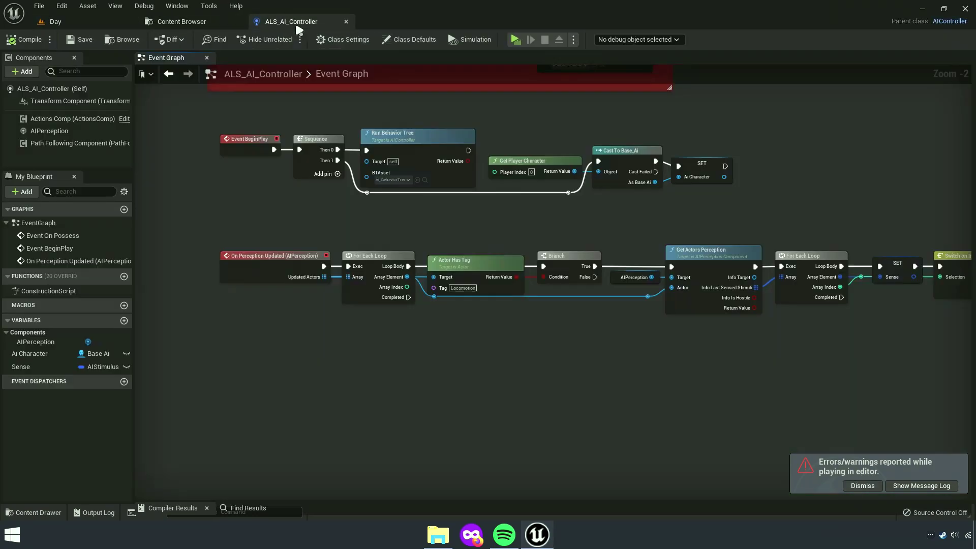
scroll(410, 219, up, 2)
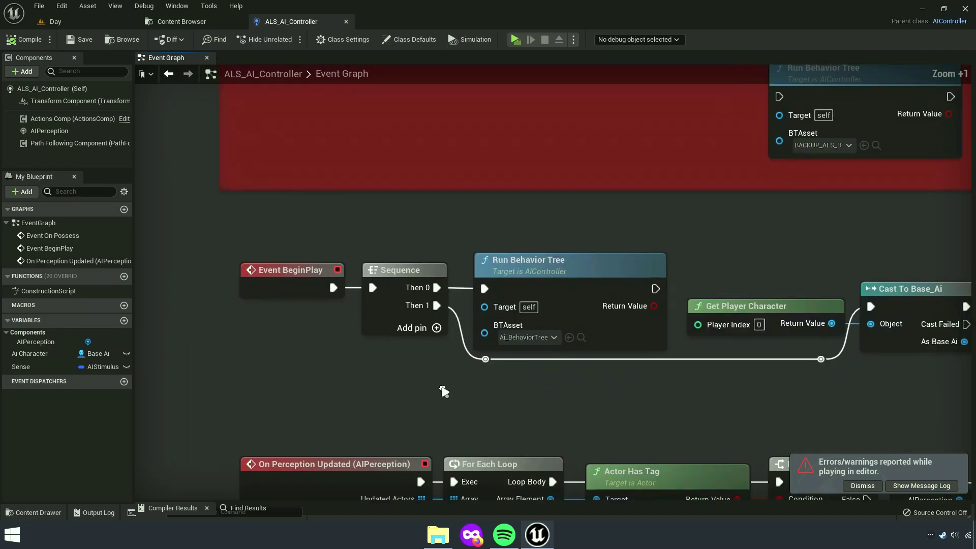
scroll(441, 392, down, 4)
scroll(330, 262, up, 5)
scroll(305, 260, up, 3)
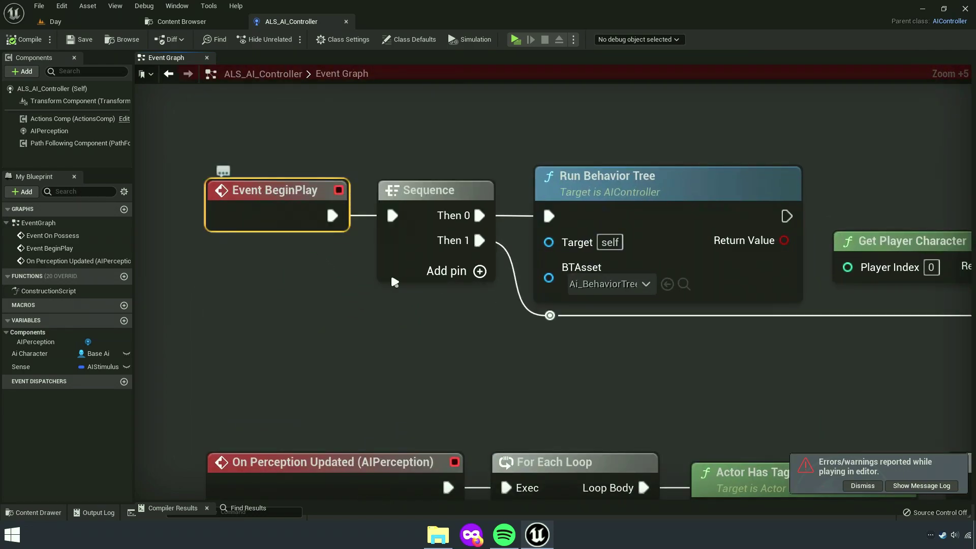
right_drag(390, 273, 579, 334)
scroll(443, 350, up, 3)
right_drag(559, 239, 413, 251)
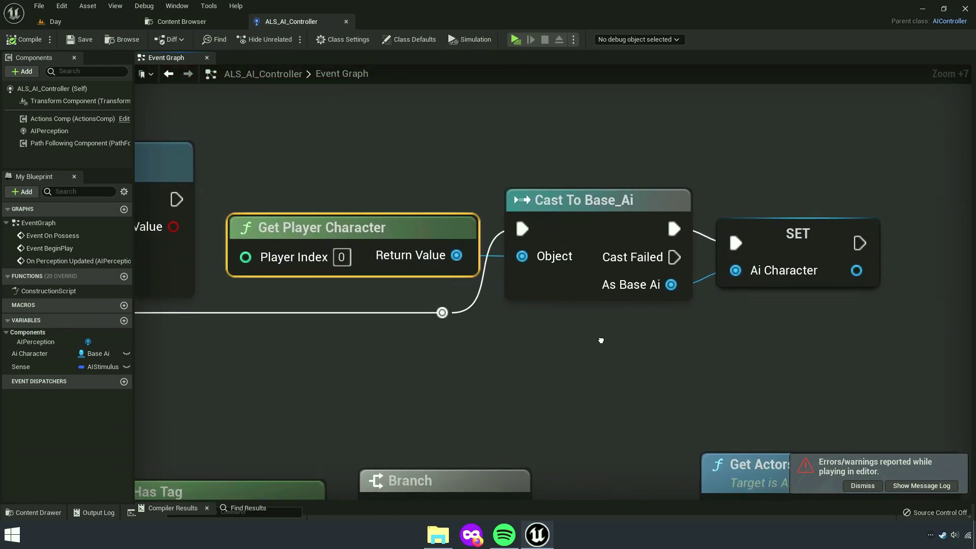
right_drag(503, 328, 680, 362)
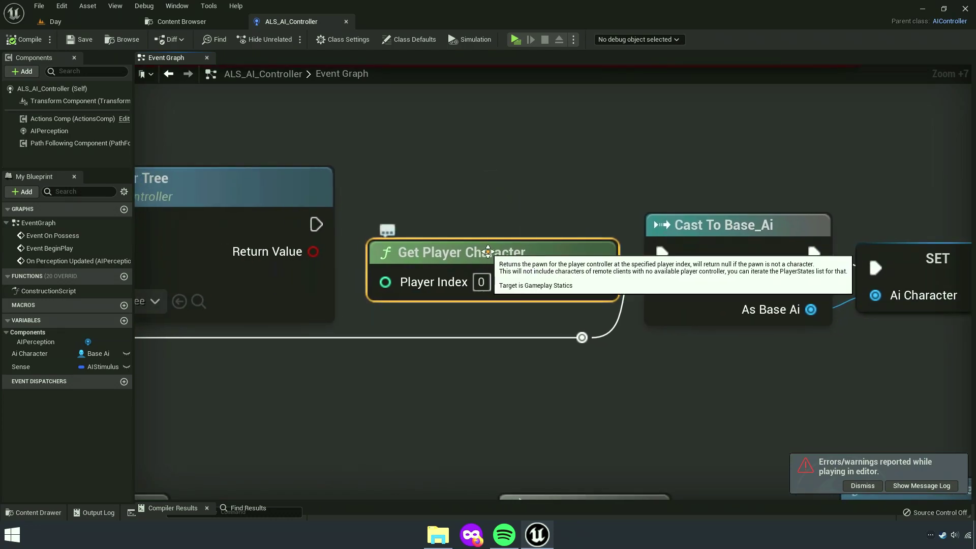
drag(498, 288, 498, 167)
right_drag(496, 157, 470, 260)
right_click(469, 258)
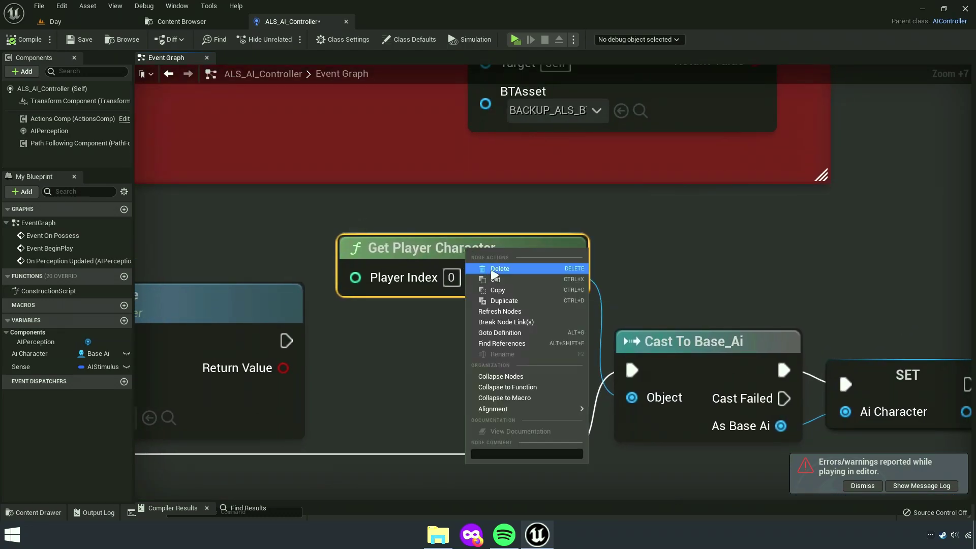
click(496, 276)
Feed the cast's Object pin from a new Get Controlled Pawn node and save the blueprint.
right_drag(515, 339, 554, 248)
scroll(554, 247, down, 8)
scroll(548, 250, down, 3)
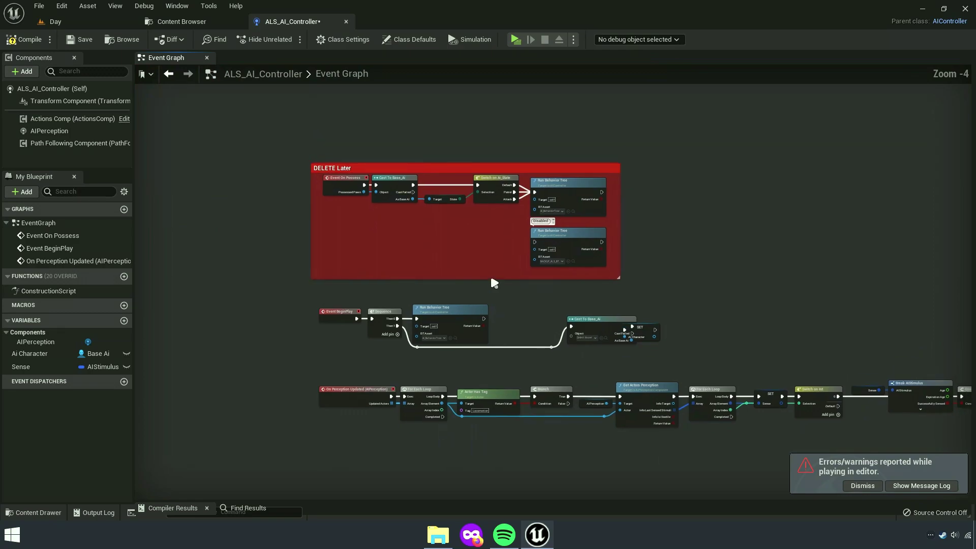
drag(493, 166, 499, 125)
scroll(545, 295, up, 5)
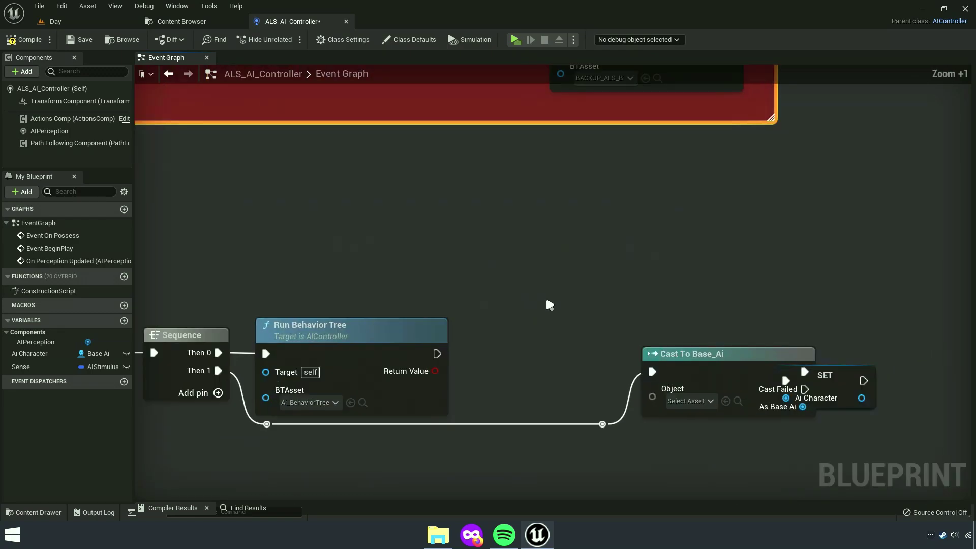
scroll(535, 257, up, 2)
scroll(539, 253, up, 2)
drag(662, 302, 549, 209)
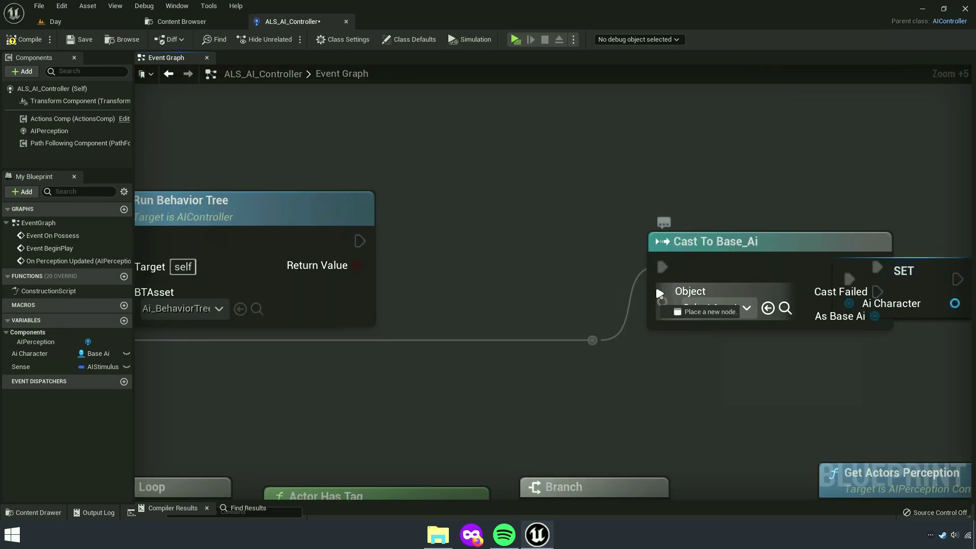
text(get con)
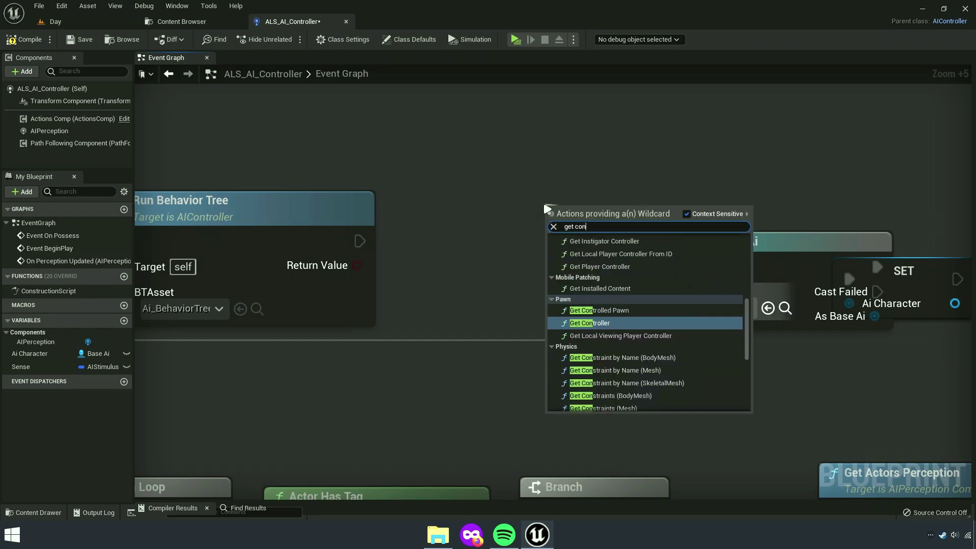
text(trolled )
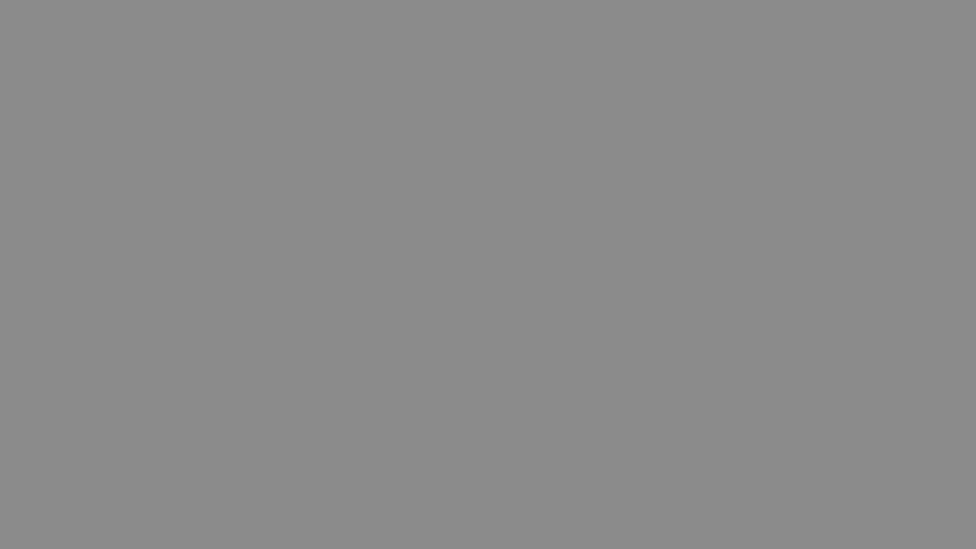
text(pawn)
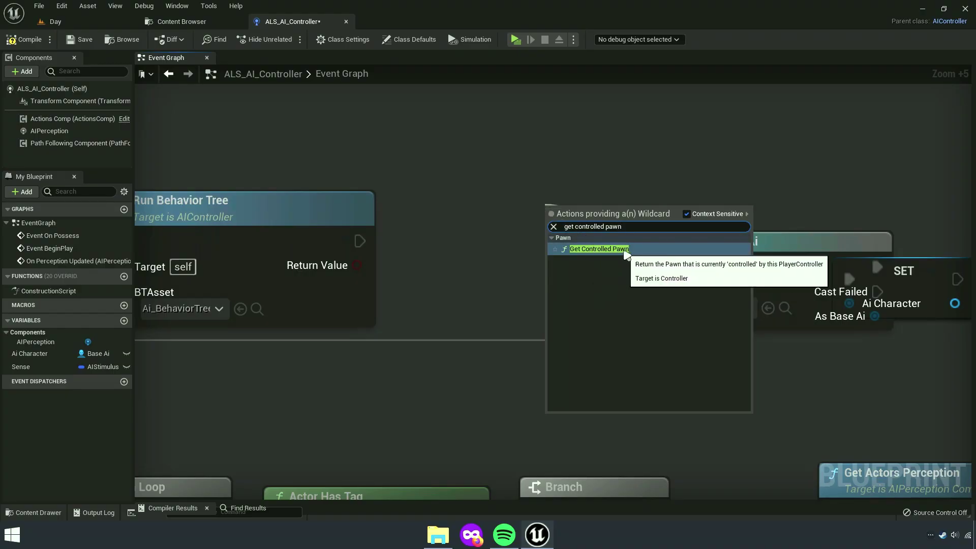
click(627, 252)
drag(626, 219, 498, 262)
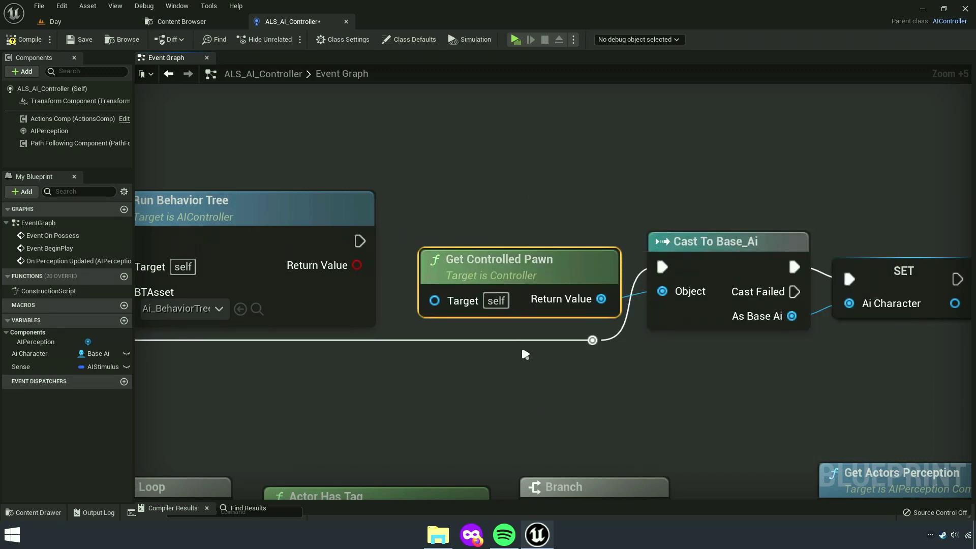
click(712, 346)
right_drag(712, 346, 611, 376)
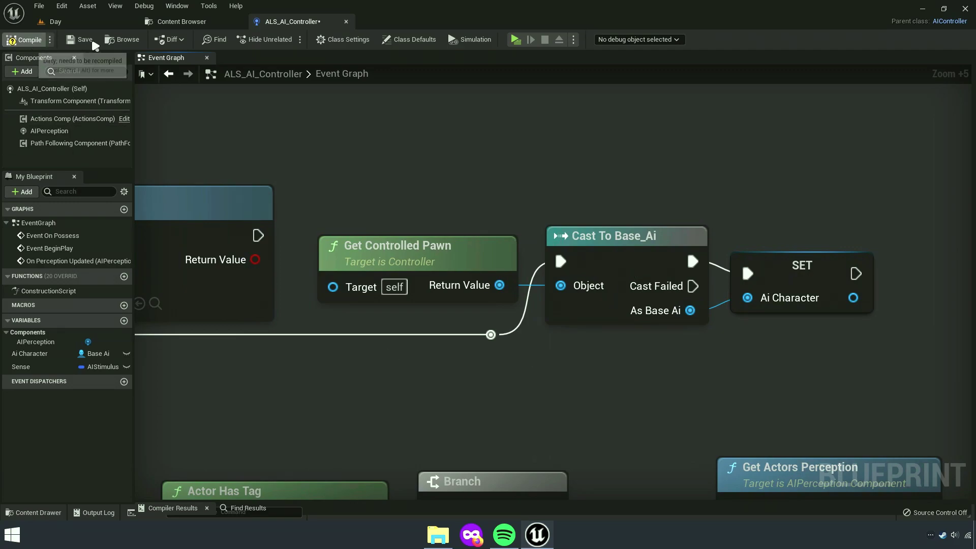
click(178, 21)
click(101, 22)
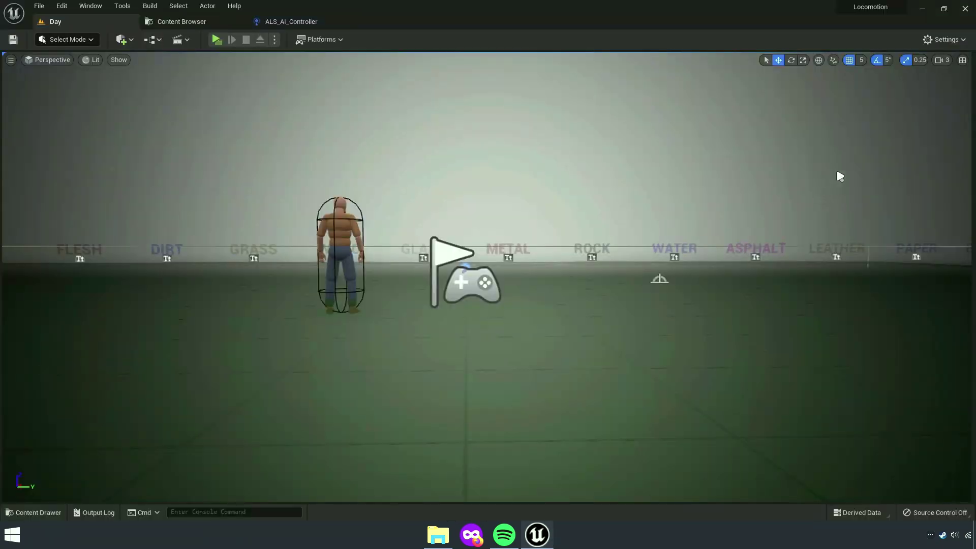
Place a cube beside the AI character in the Day level, ready to resize it.
click(206, 22)
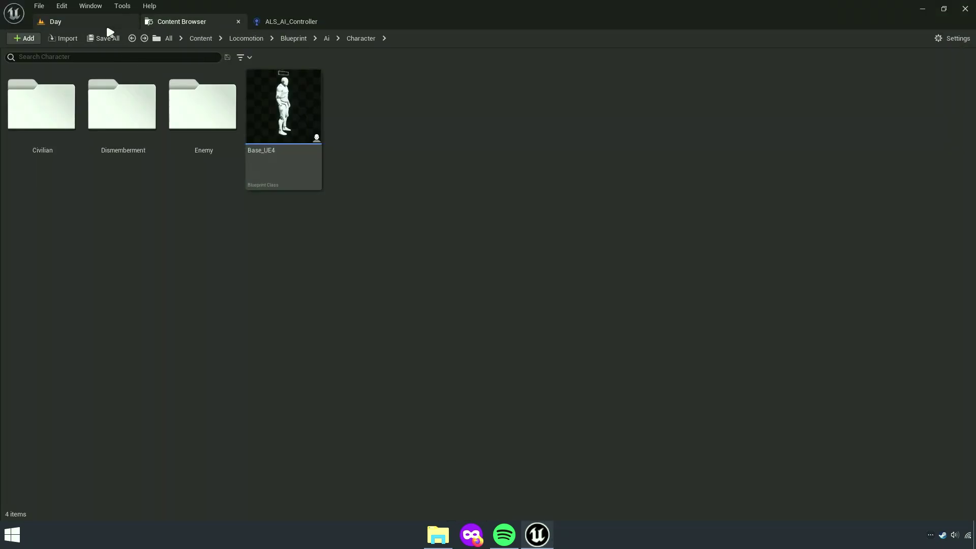
click(107, 23)
click(125, 41)
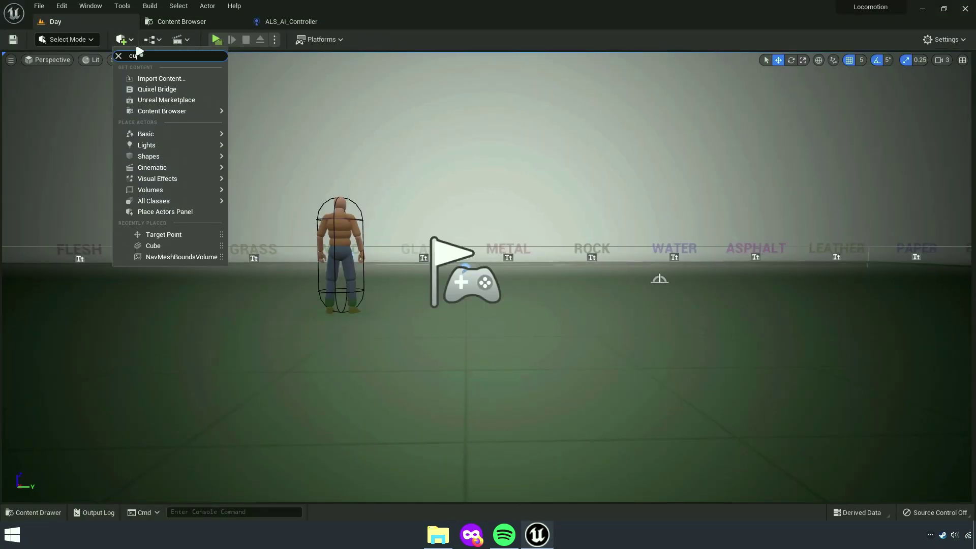
text(cube)
mouse_move(167, 87)
mouse_down()
mouse_move(300, 374)
mouse_move(285, 152)
mouse_up()
key(e)
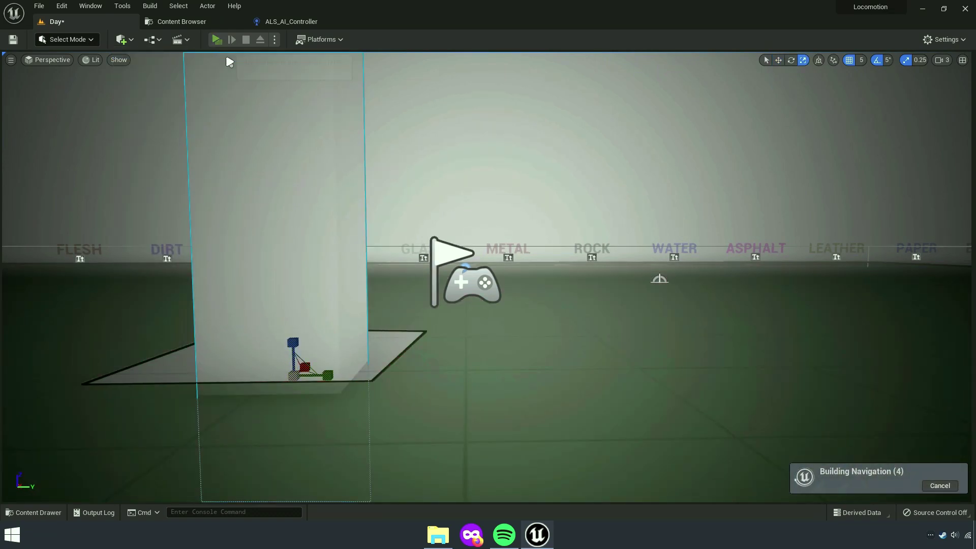
click(217, 39)
key(w)
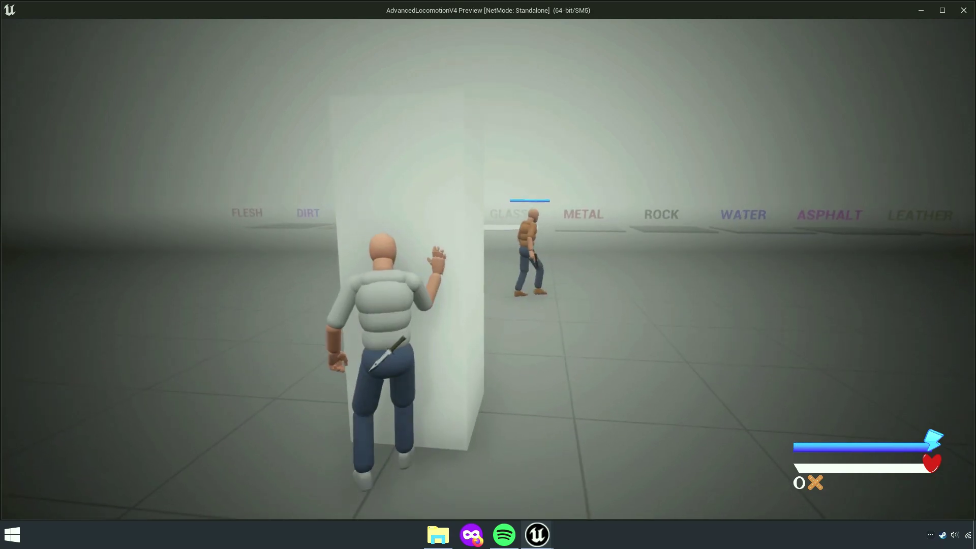
key(w)
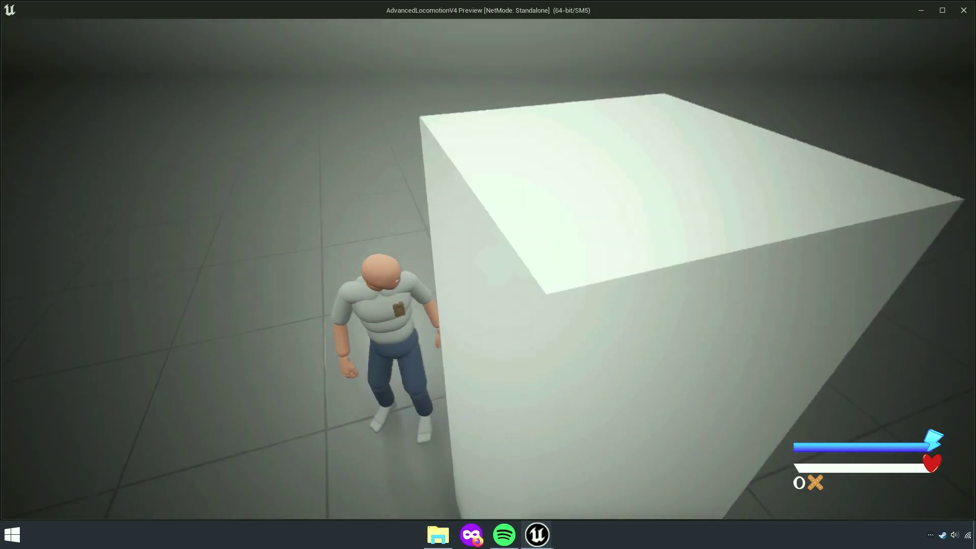
key(w)
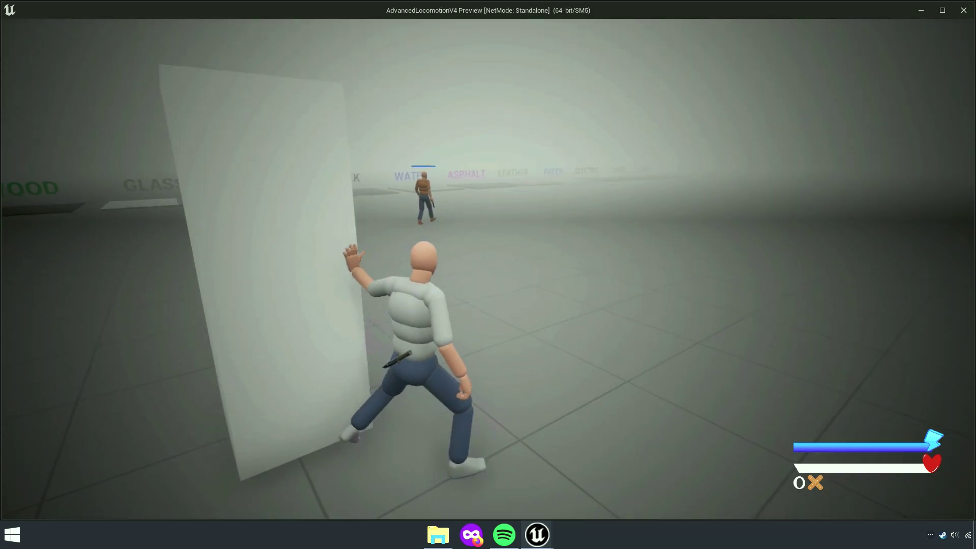
key(w)
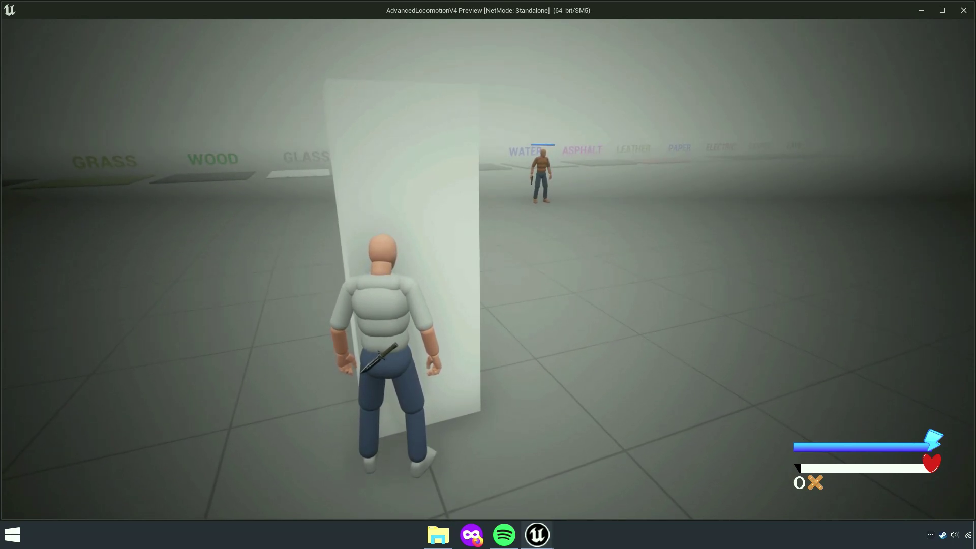
key(d)
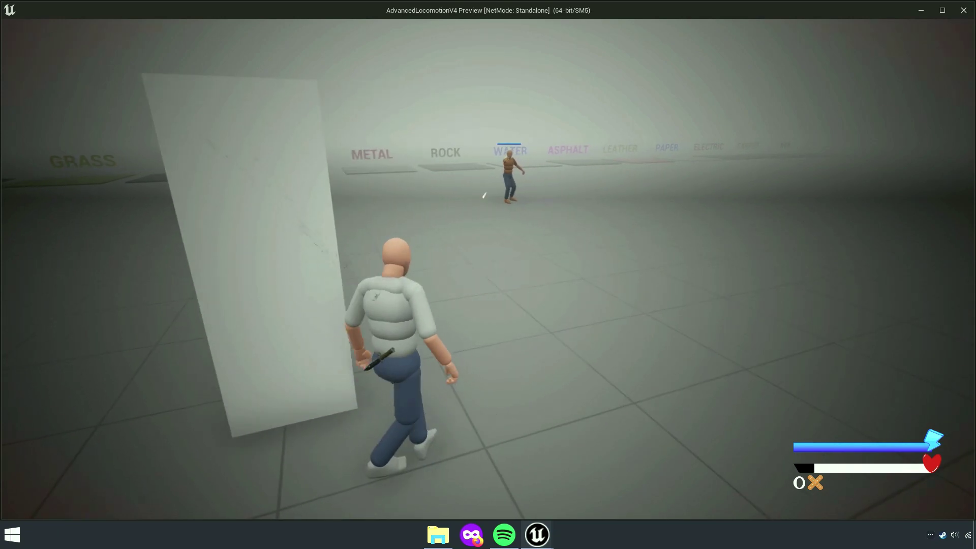
key(a)
key(d)
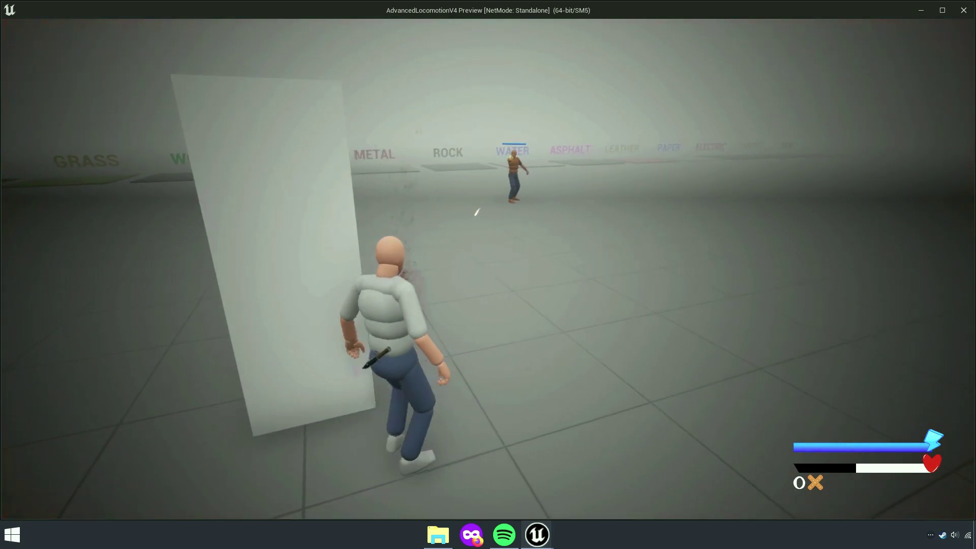
key(a)
key(d)
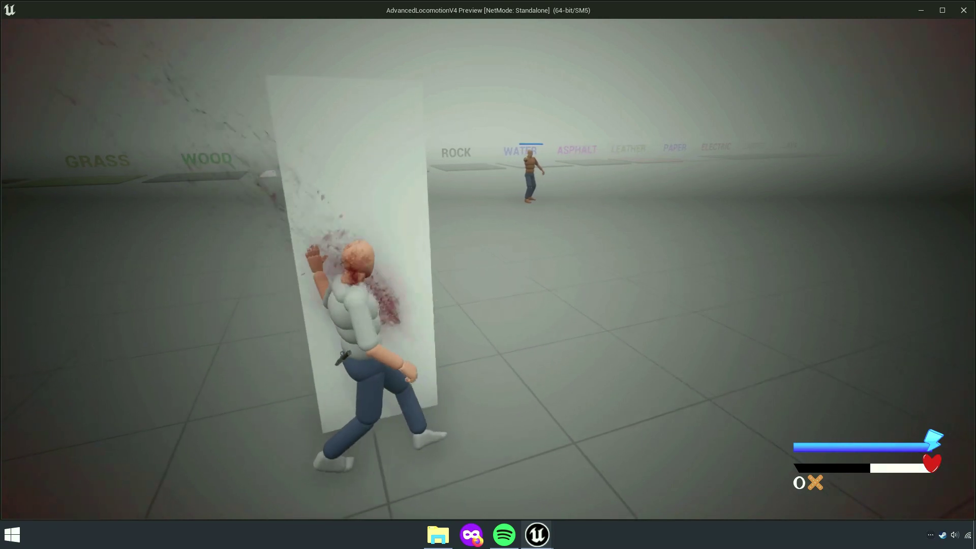
key(a)
key(Escape)
Bring the Switch on Ai_State and SET nodes into view in ALS_AI_Controller's event graph.
click(300, 39)
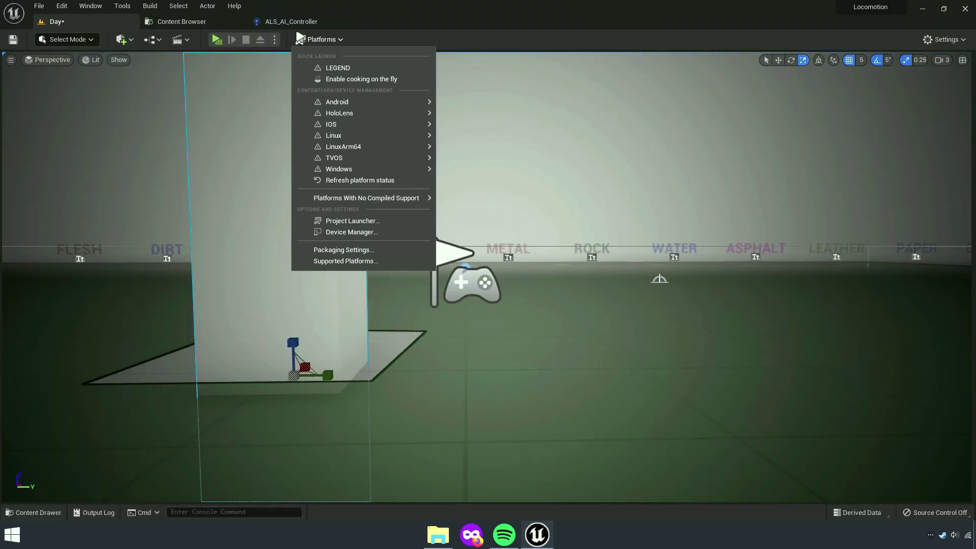
click(310, 24)
scroll(385, 172, down, 5)
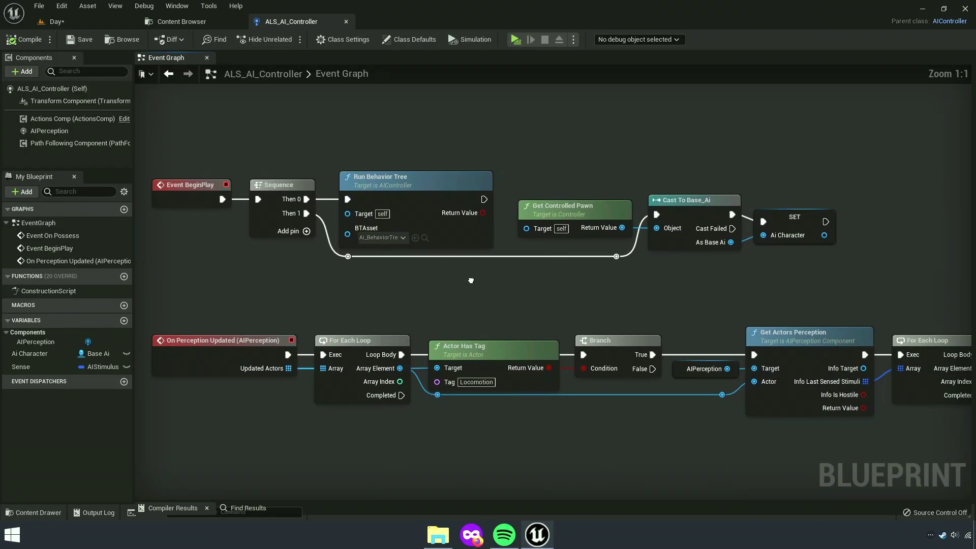
scroll(456, 291, down, 3)
right_drag(456, 291, 375, 300)
scroll(436, 323, down, 3)
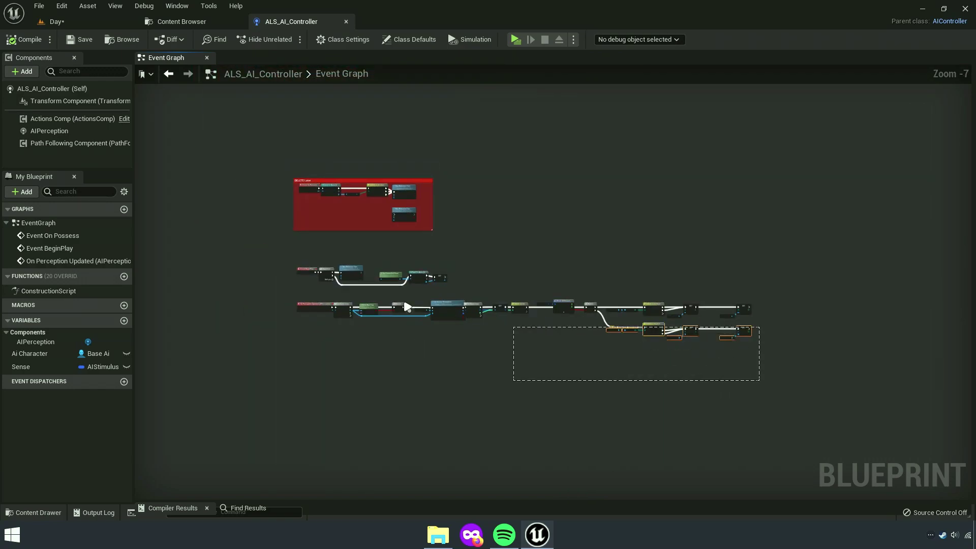
scroll(302, 272, up, 3)
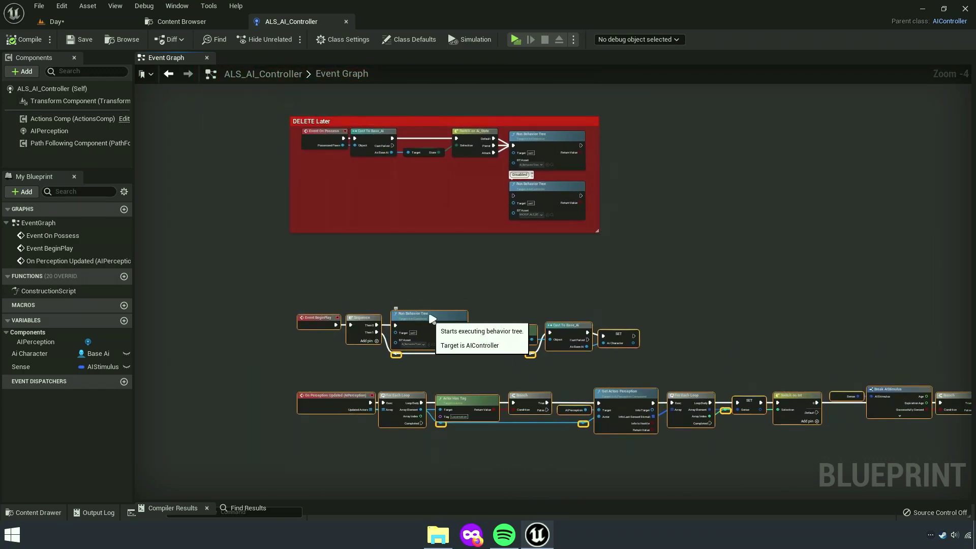
drag(427, 257, 429, 258)
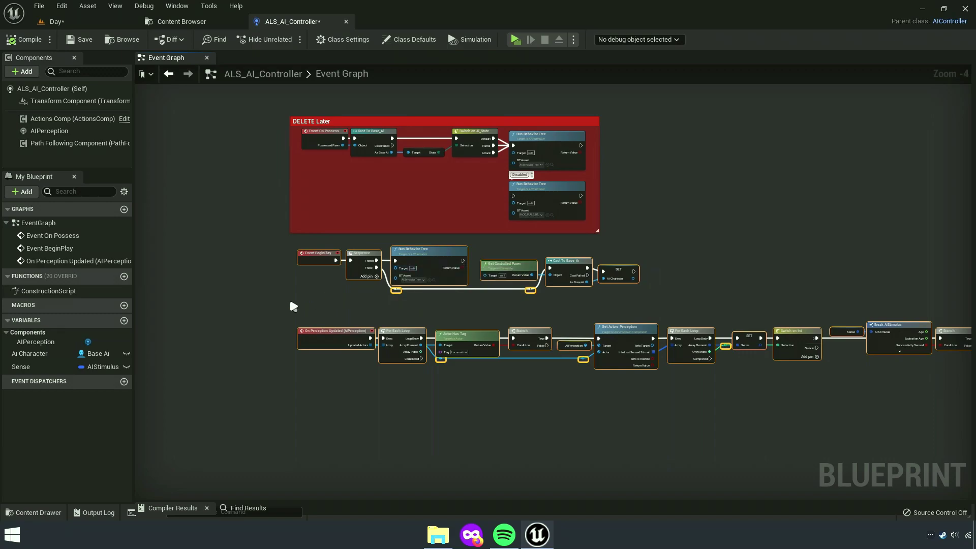
scroll(349, 303, up, 3)
mouse_move(418, 463)
right_down()
mouse_move(394, 408)
mouse_move(626, 459)
right_up()
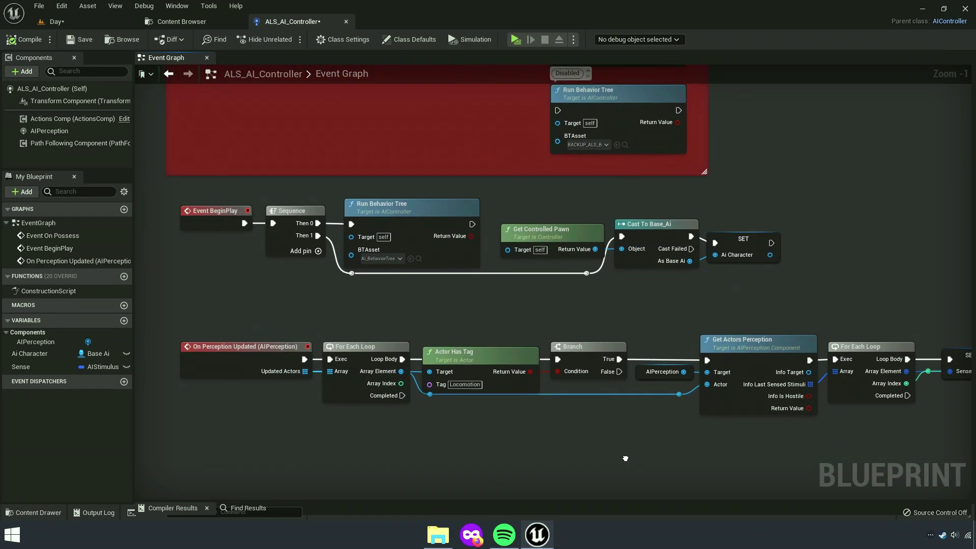
right_drag(625, 459, 517, 386)
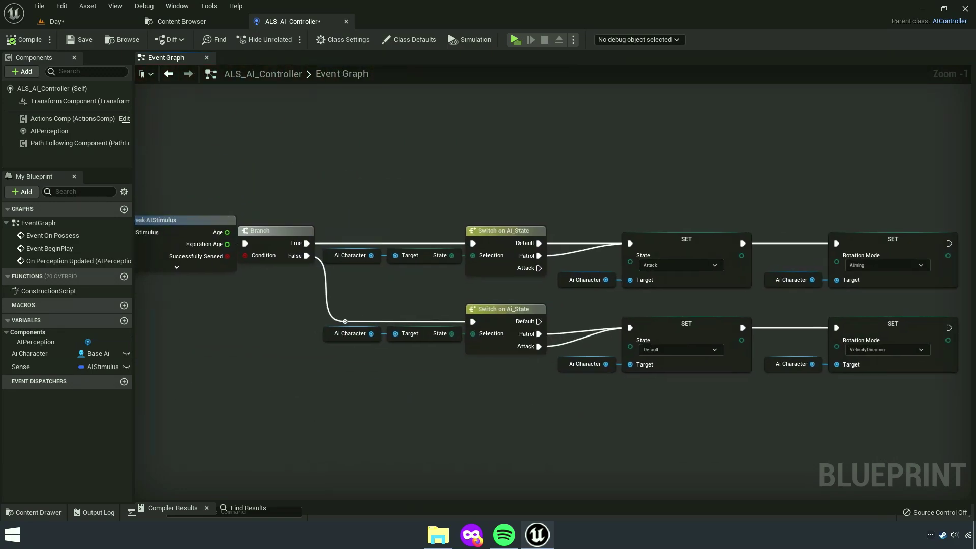
scroll(348, 337, up, 2)
right_drag(392, 388, 266, 395)
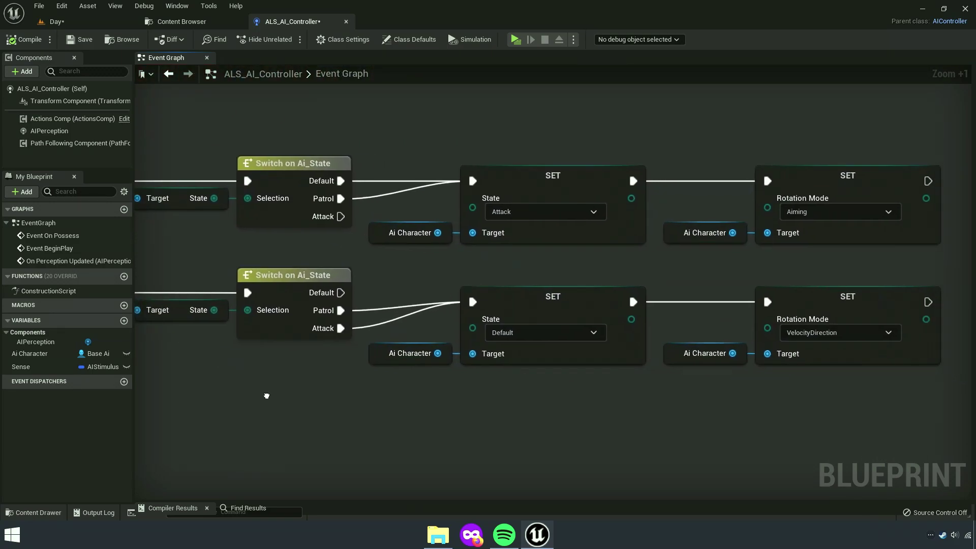
scroll(402, 266, up, 4)
Add reroute points on the Patrol and lower Attack wires, undoing a trial straighten.
double_click(404, 161)
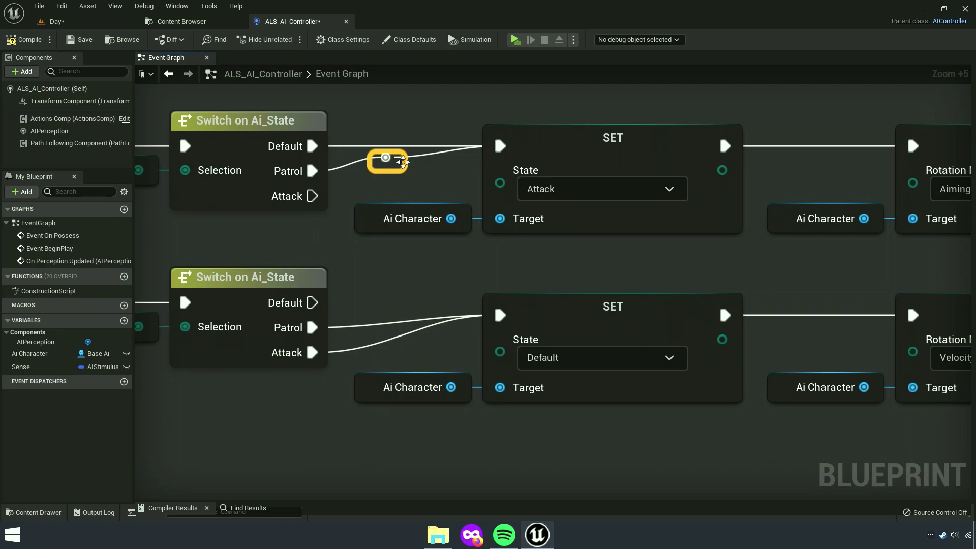
drag(404, 162, 461, 175)
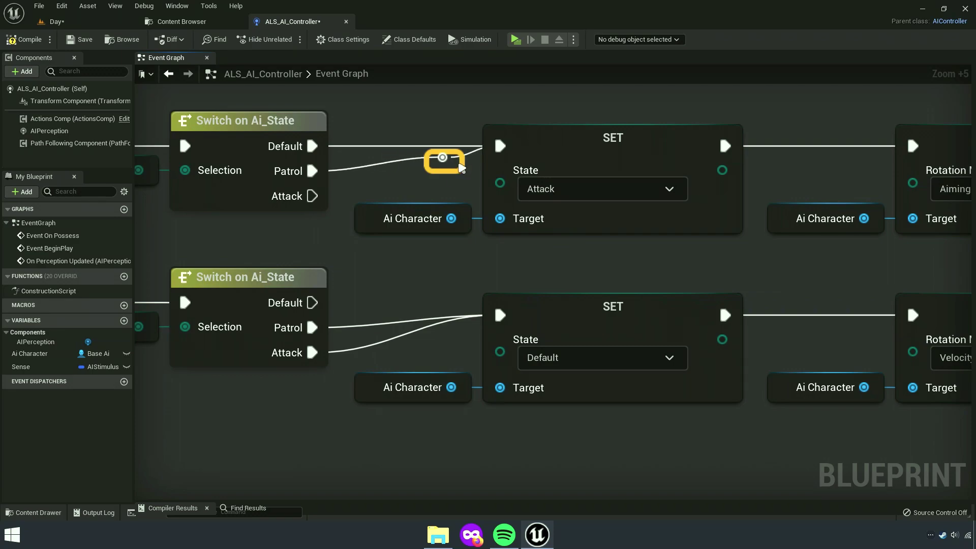
double_click(403, 340)
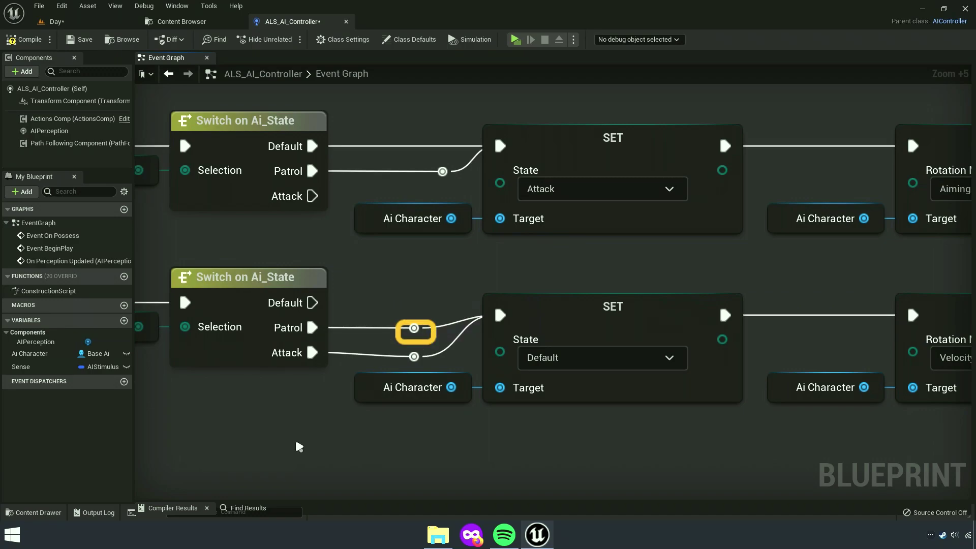
drag(299, 447, 490, 356)
key(q)
key(ctrl+z)
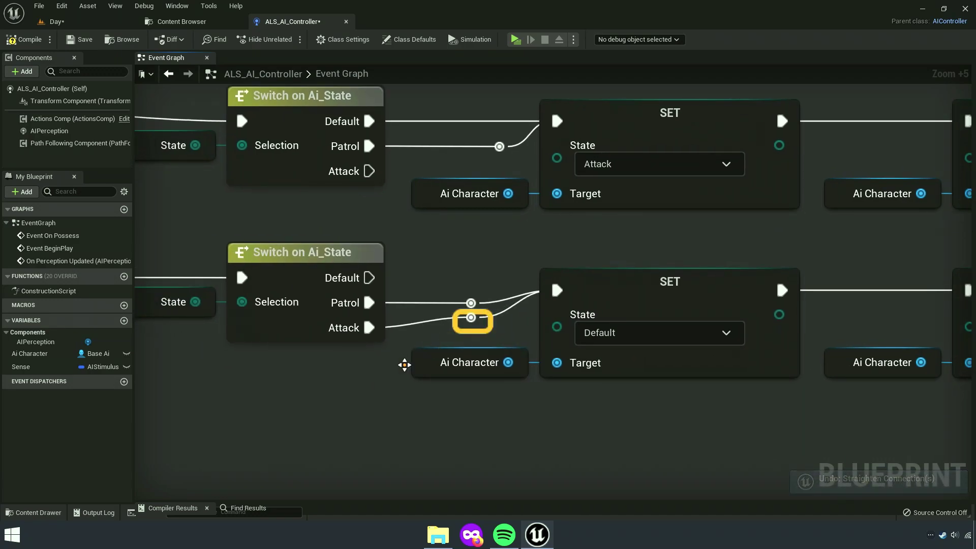
Close ALS_AI_Controller and open Ai_BehaviorTree from the Data folder.
click(346, 22)
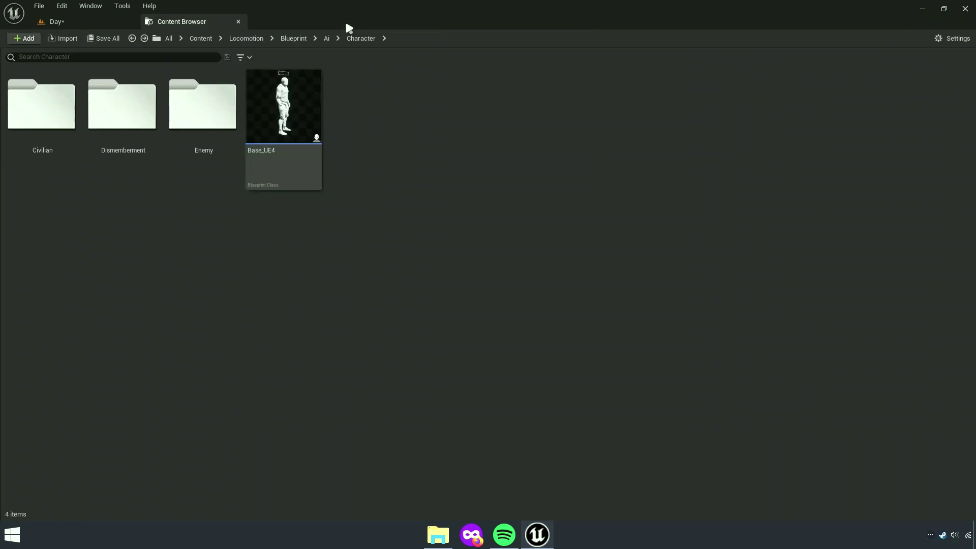
click(91, 143)
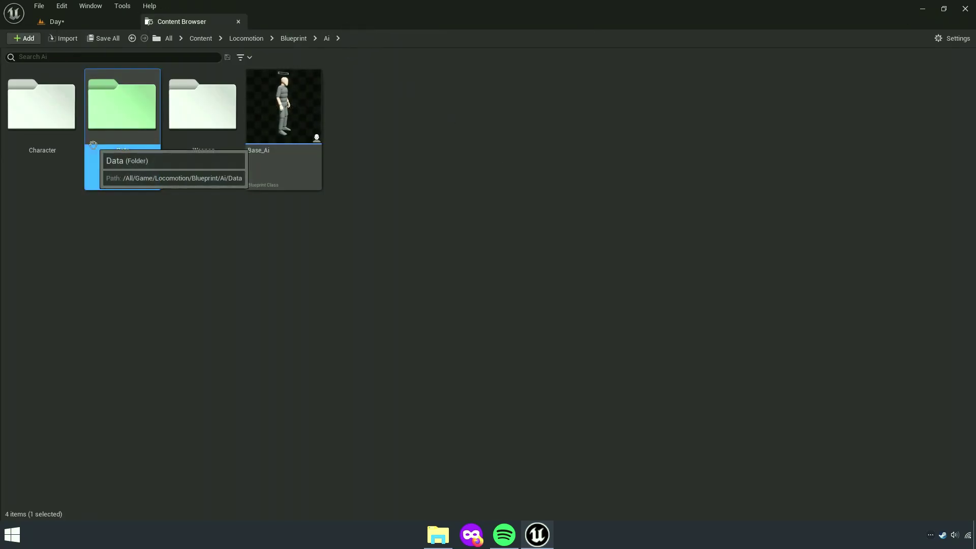
double_click(153, 153)
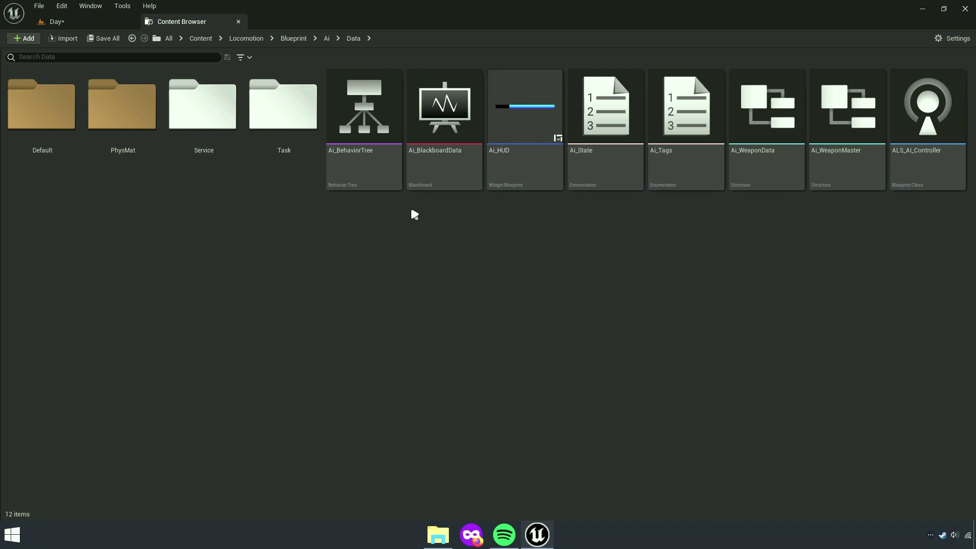
click(365, 171)
double_click(361, 170)
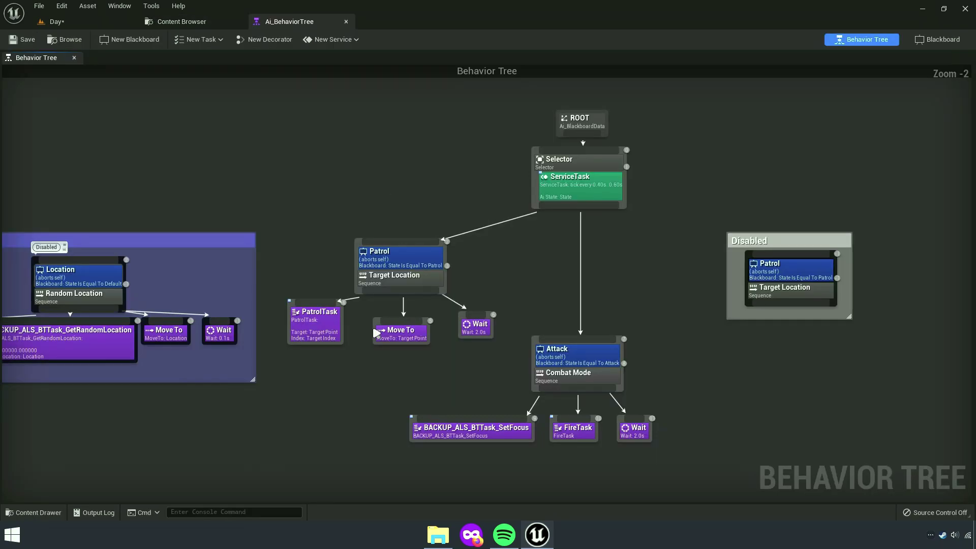
Wire the Selector to the Location sequence branch.
scroll(508, 292, up, 4)
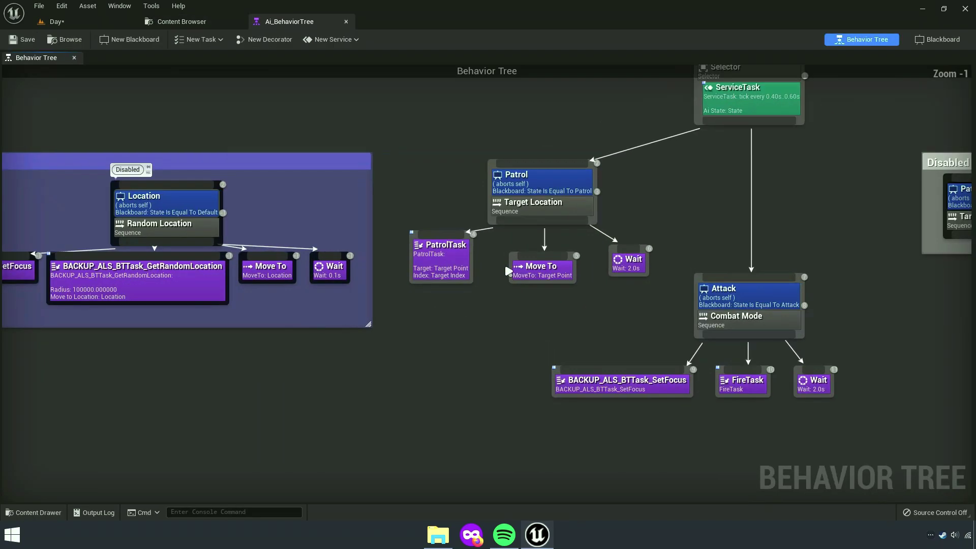
right_drag(736, 140, 744, 204)
drag(742, 187, 200, 272)
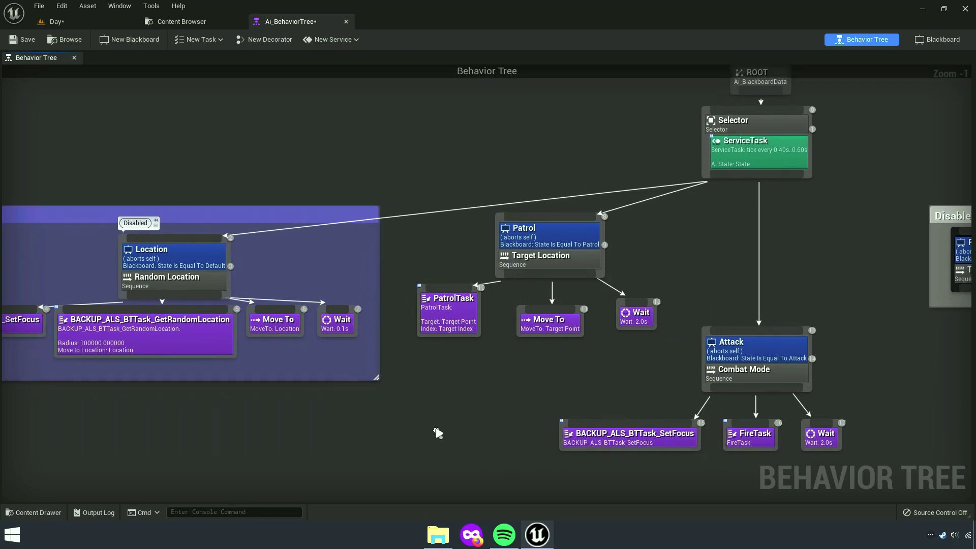
drag(191, 255, 196, 257)
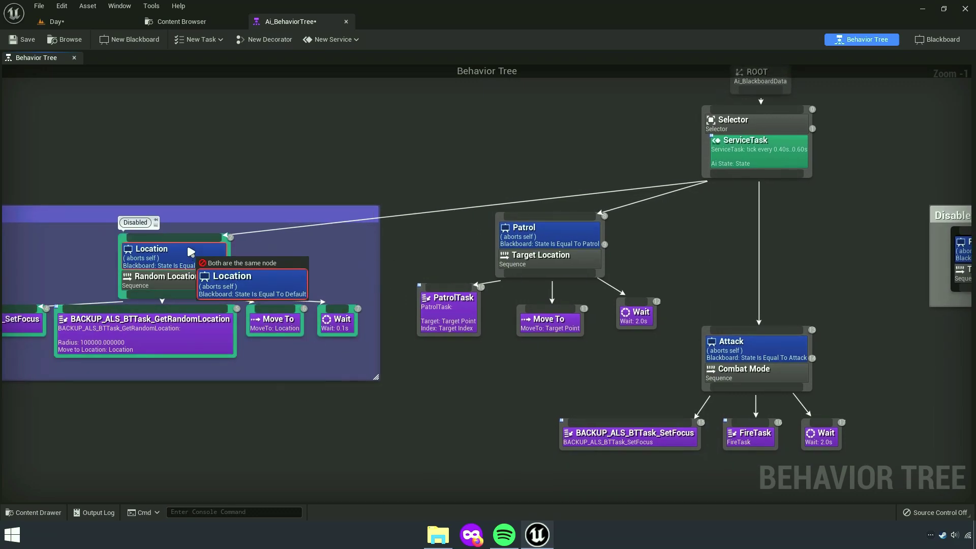
drag(230, 278, 249, 214)
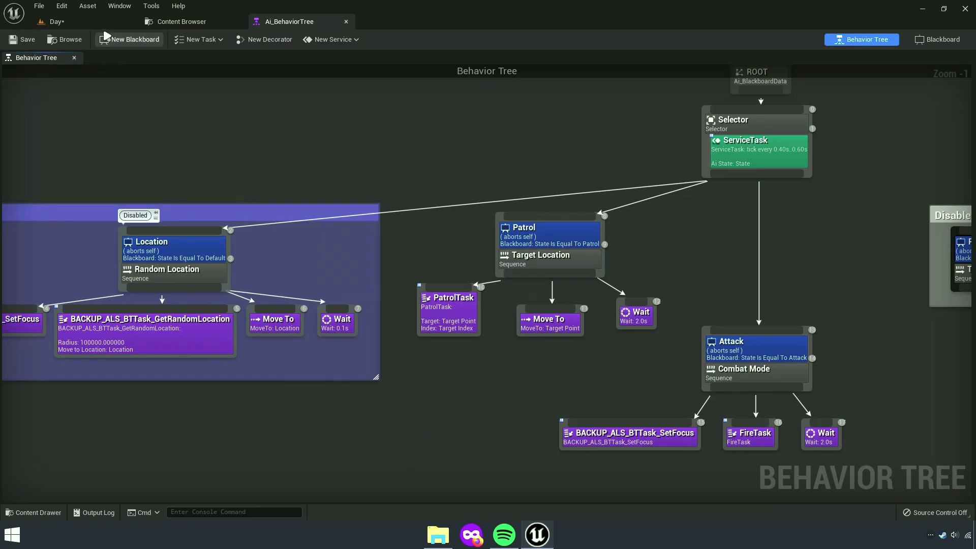
Play the Day level with the AI debugger overlay, stepping out from and back behind the pillar.
click(56, 23)
click(216, 41)
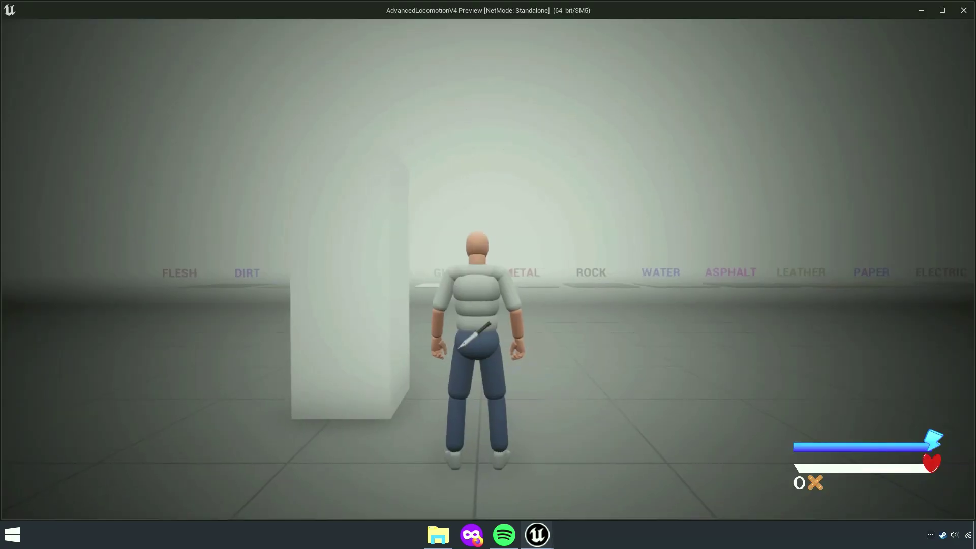
key(w)
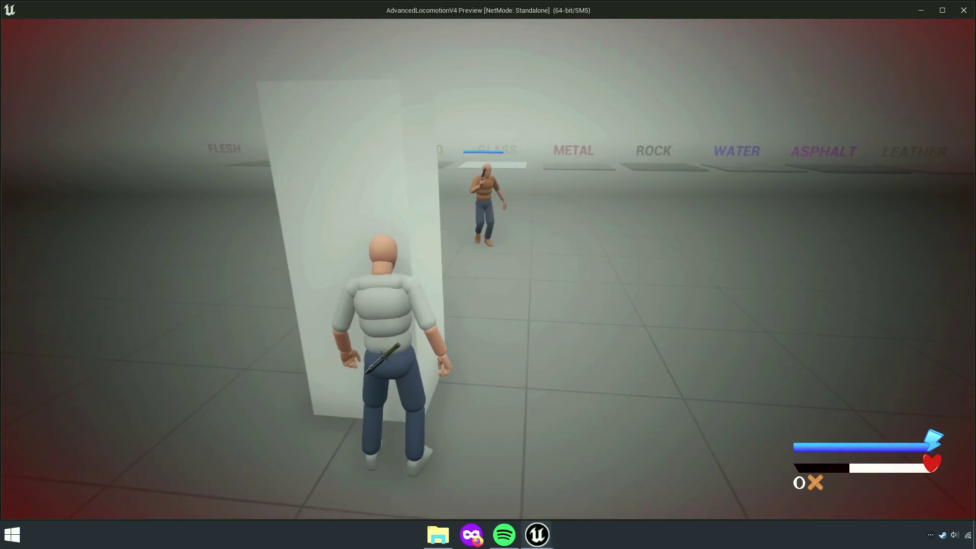
key(apostrophe)
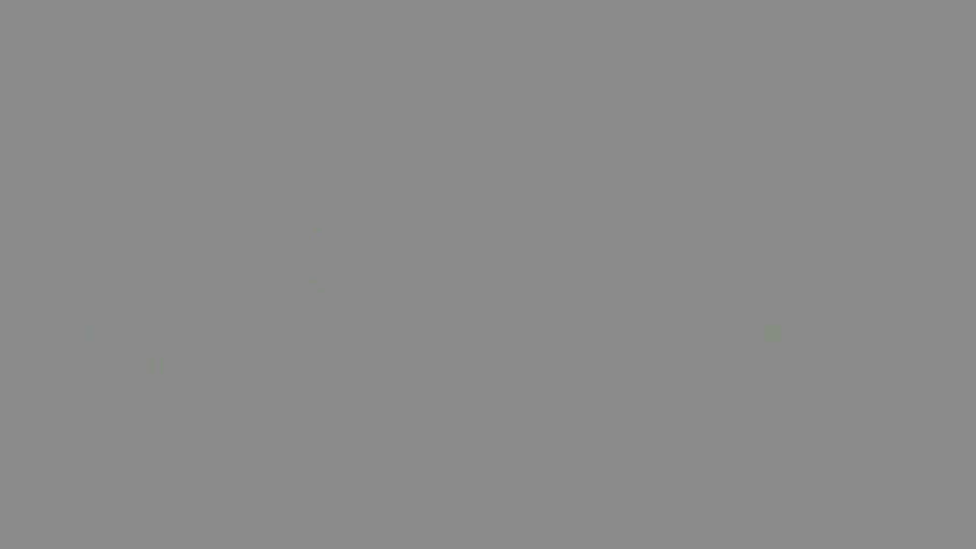
key(w)
key(a)
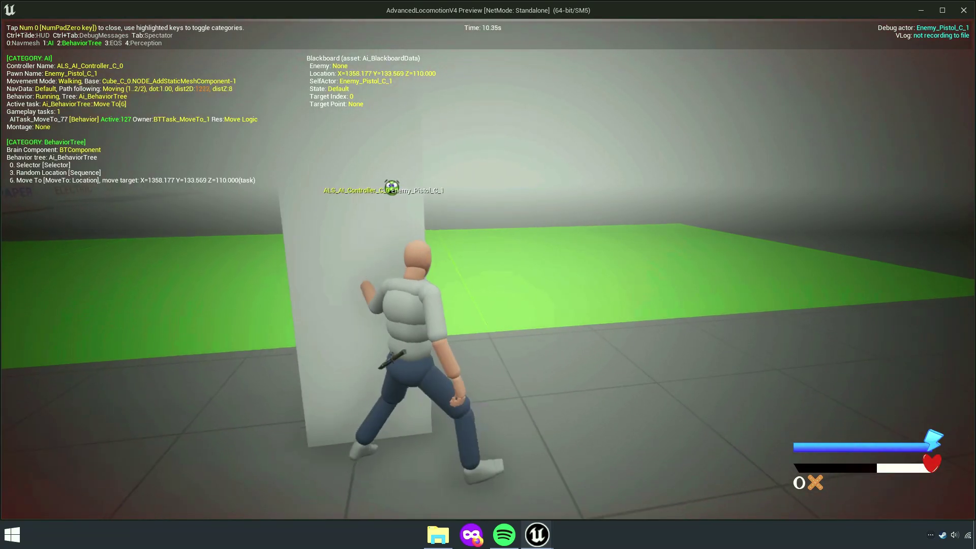
key(d)
key(a)
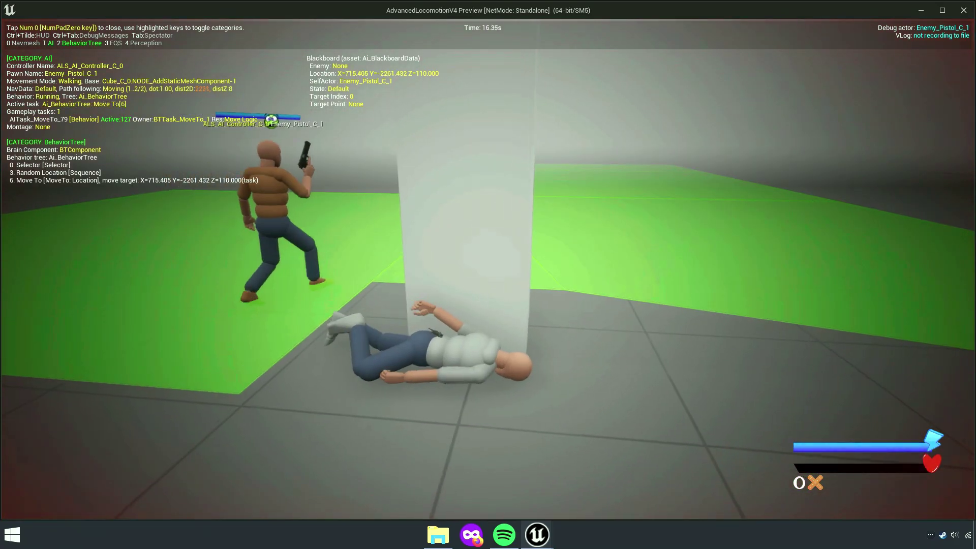
Stop the preview and delete the Disabled comment in Ai_BehaviorTree.
key(Escape)
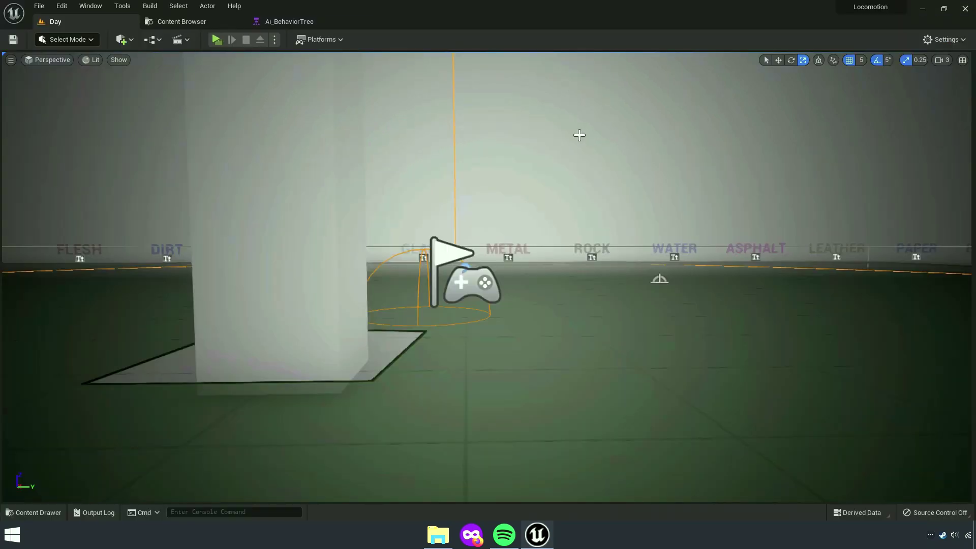
click(290, 21)
scroll(640, 242, down, 4)
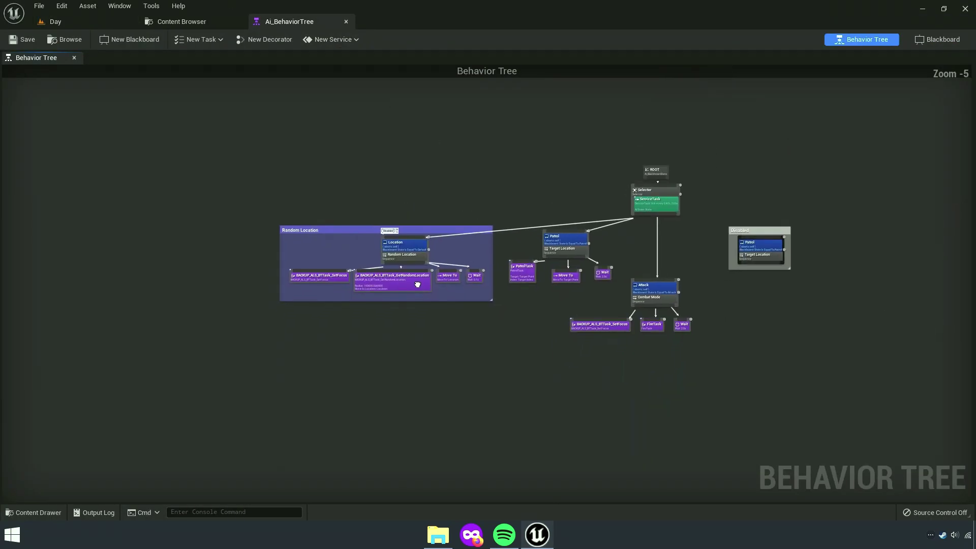
scroll(498, 290, up, 3)
right_drag(498, 290, 149, 230)
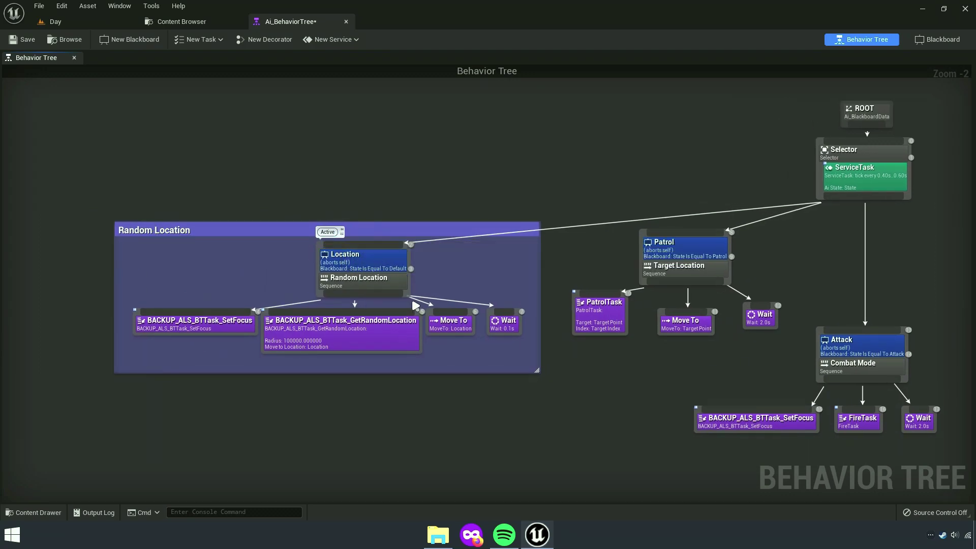
scroll(386, 215, up, 2)
right_drag(507, 263, 213, 275)
scroll(214, 274, down, 2)
scroll(617, 355, up, 1)
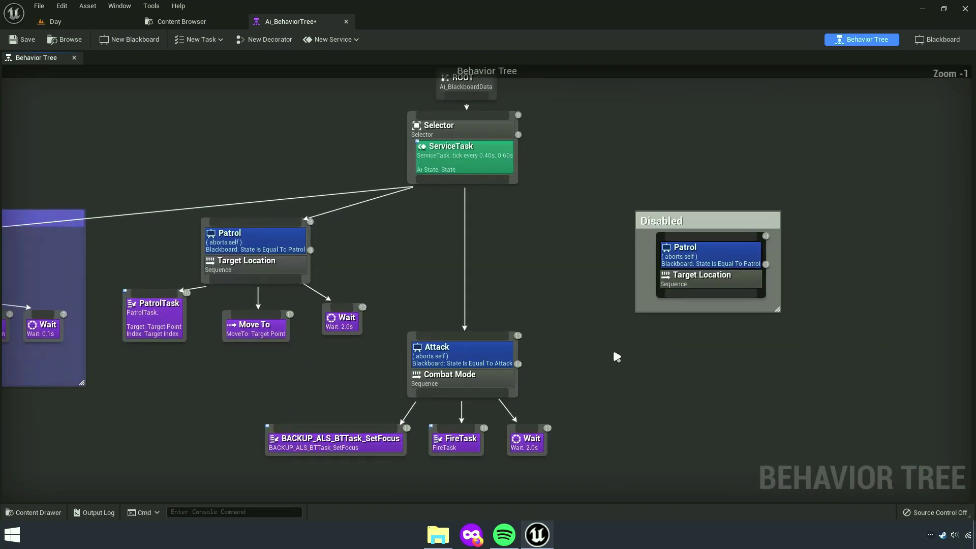
scroll(655, 169, up, 1)
right_click(654, 227)
click(682, 242)
Remove the Random Location comment box and clear the Random location bubble text.
right_drag(339, 281, 639, 305)
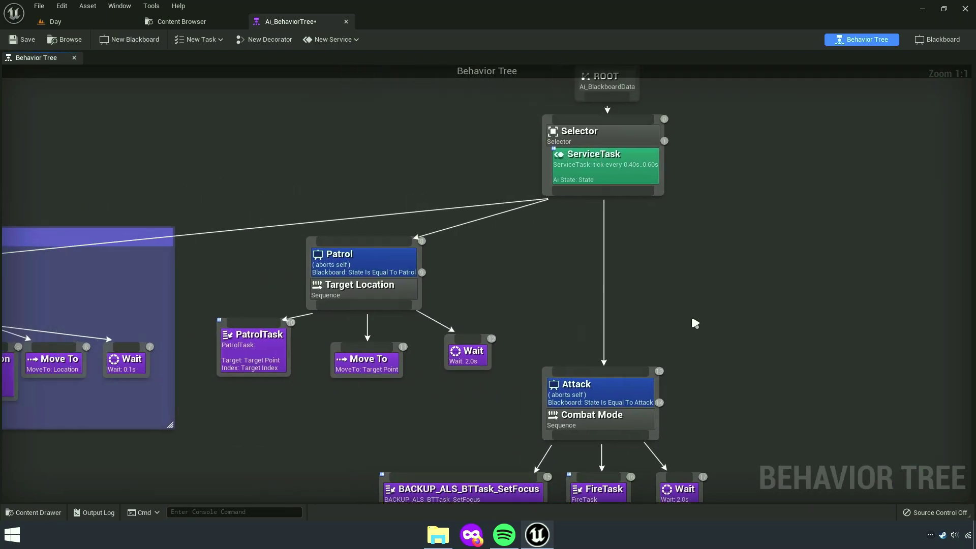
scroll(639, 305, down, 5)
scroll(664, 295, up, 2)
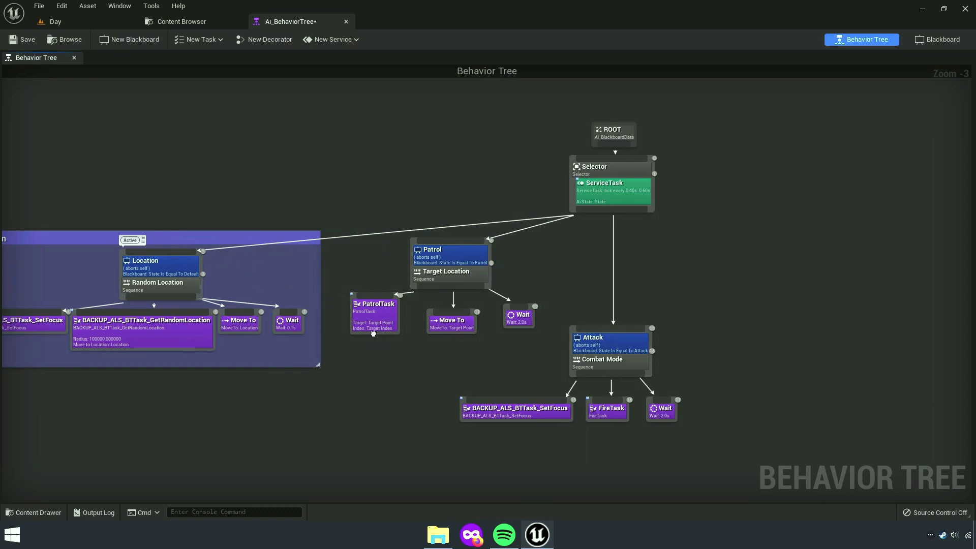
right_drag(366, 337, 524, 305)
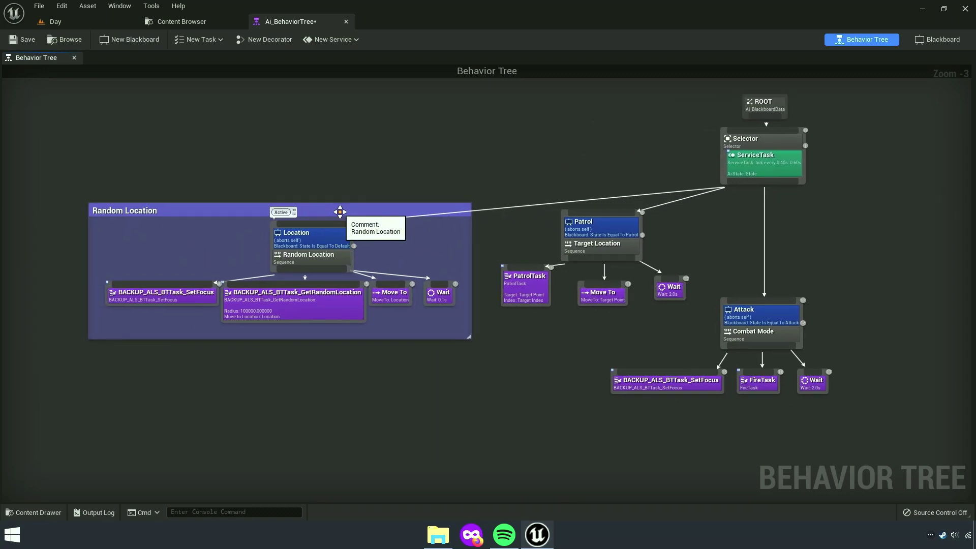
right_click(324, 211)
click(366, 226)
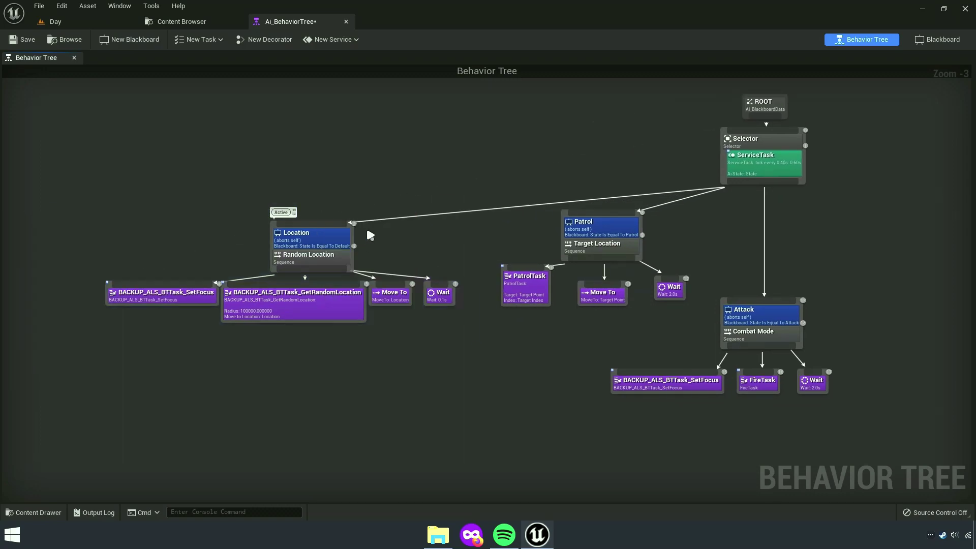
scroll(366, 214, up, 4)
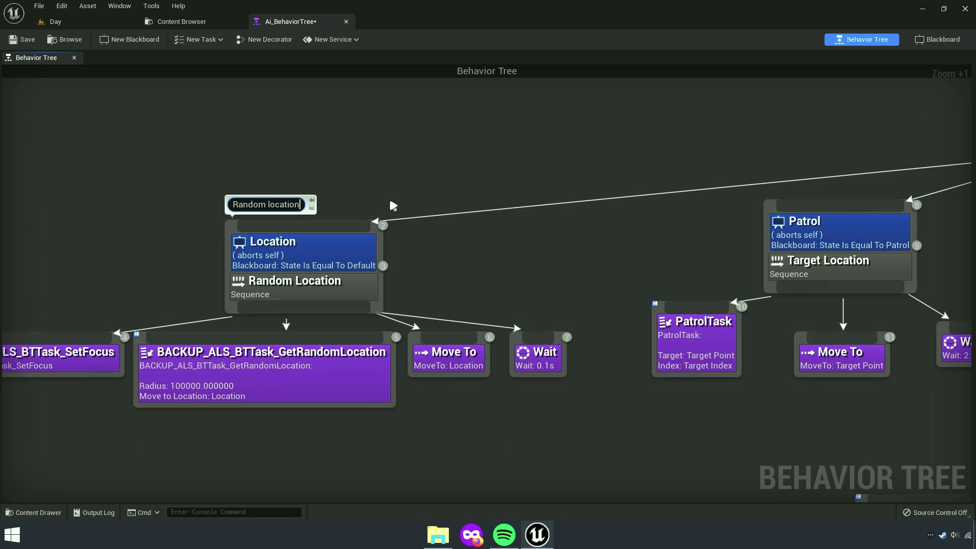
mouse_move(739, 241)
right_down()
mouse_move(609, 193)
mouse_move(305, 176)
mouse_move(151, 144)
right_up()
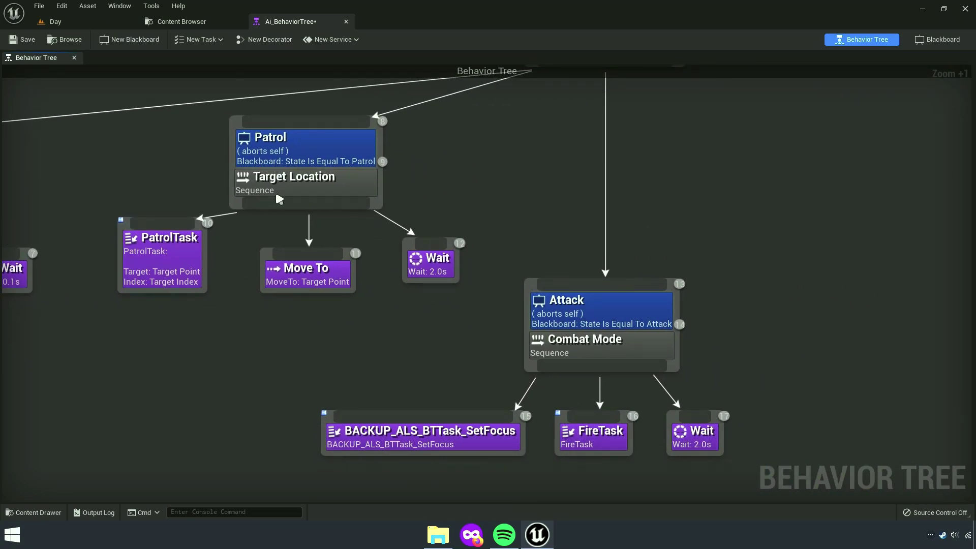
right_drag(279, 198, 761, 289)
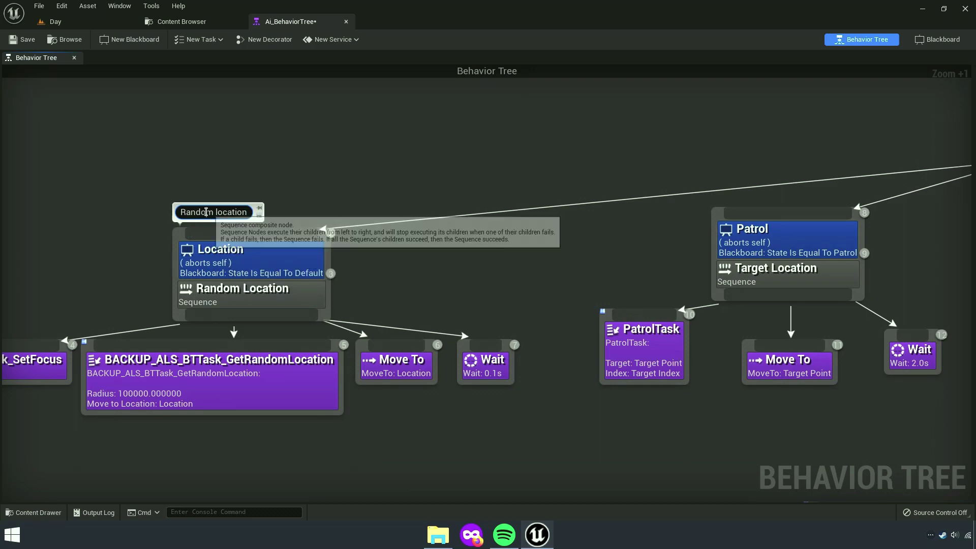
key(BackSpace)
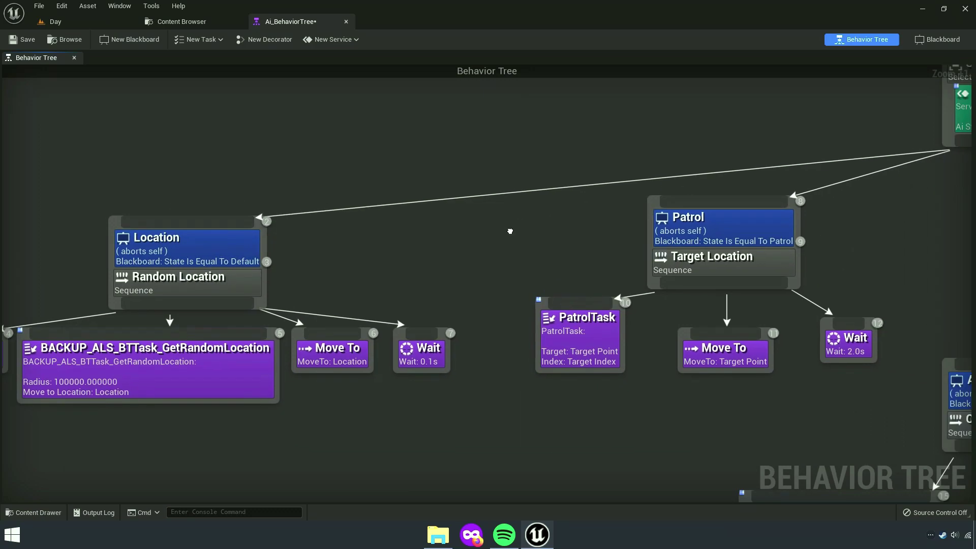
Add a 'Later' comment bubble above the Location node.
scroll(511, 228, down, 5)
mouse_move(541, 327)
right_down()
mouse_move(403, 405)
mouse_move(715, 491)
mouse_move(606, 488)
right_up()
scroll(398, 414, up, 2)
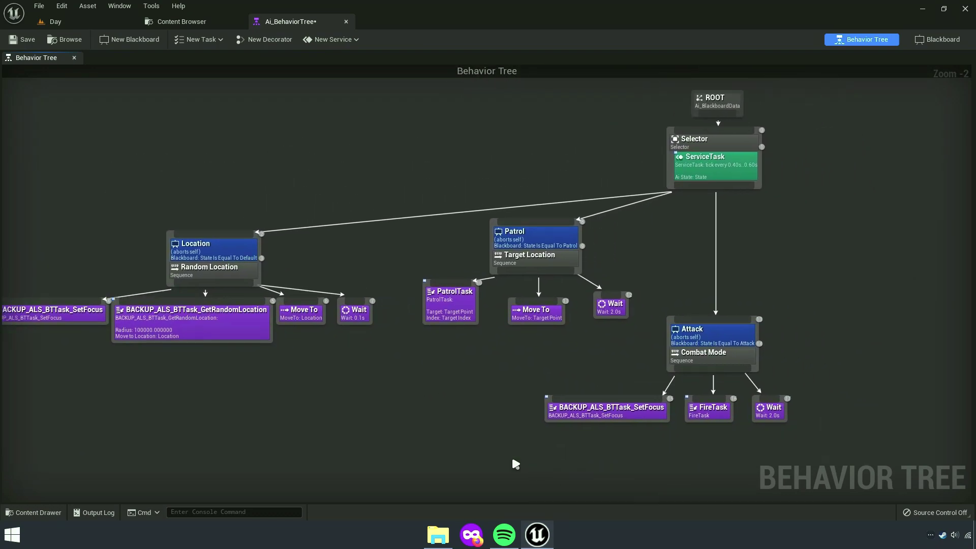
scroll(279, 238, up, 3)
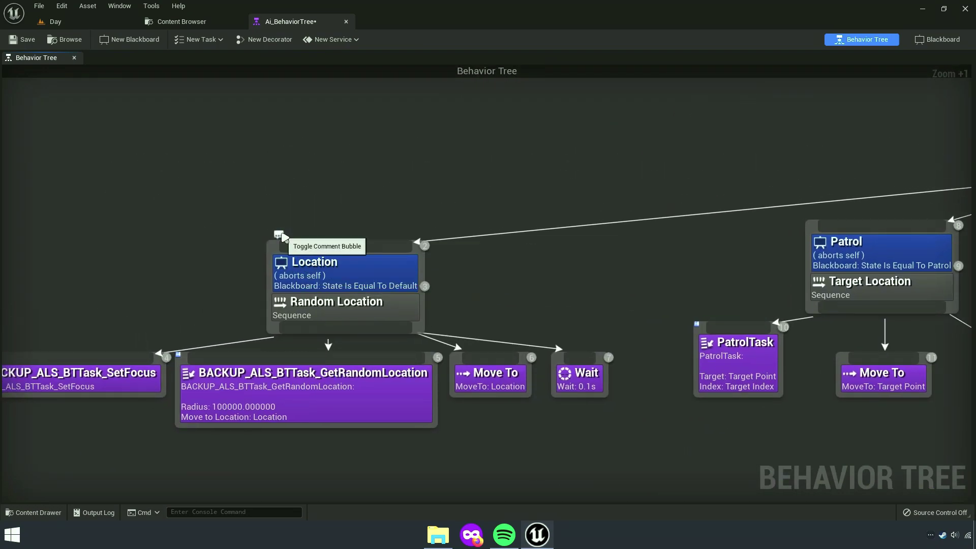
click(278, 237)
text(Later)
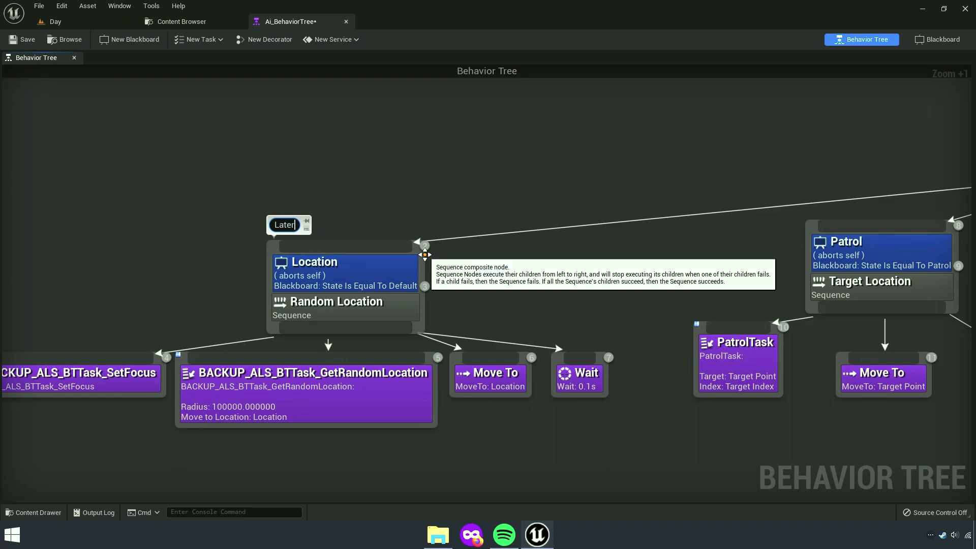
click(480, 218)
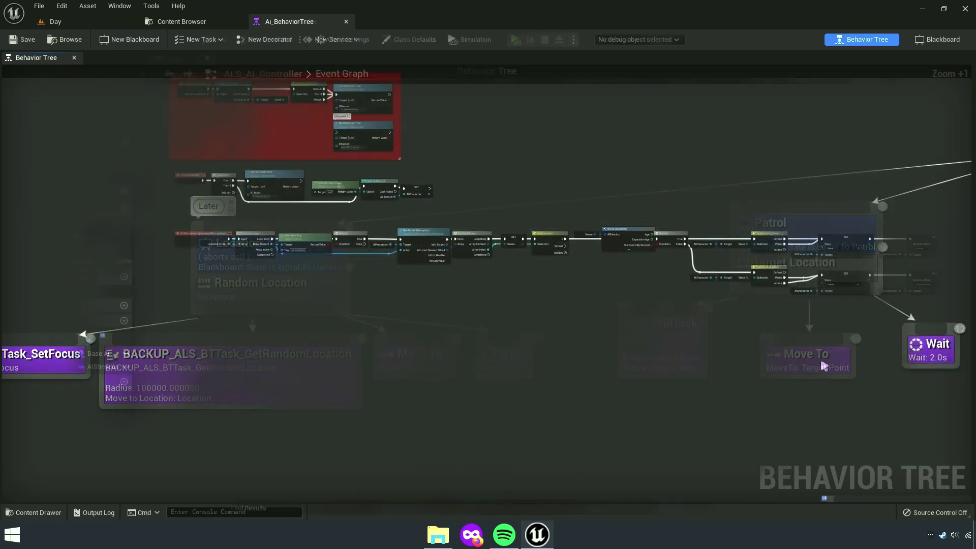
Select Break AIStimulus, Branch, Switch on Ai_State and the SET nodes and collapse them to a function.
right_drag(820, 366, 753, 374)
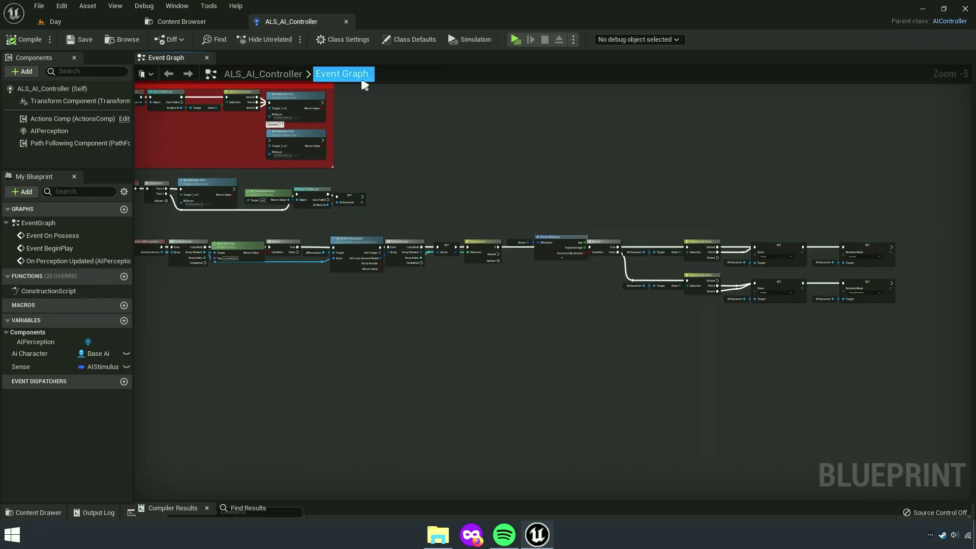
right_drag(435, 167, 638, 170)
scroll(347, 248, up, 4)
right_drag(865, 237, 286, 211)
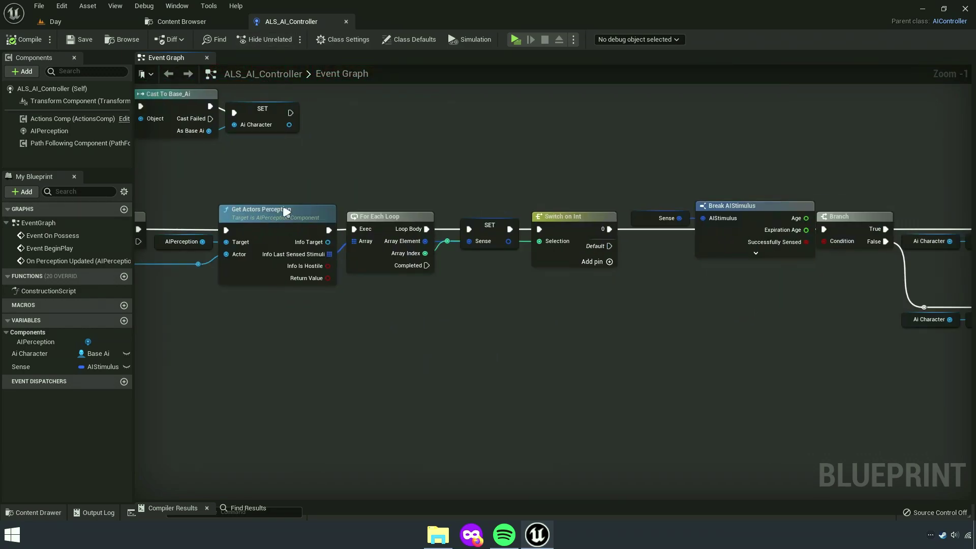
right_drag(891, 323, 433, 300)
scroll(433, 339, down, 3)
drag(306, 228, 754, 338)
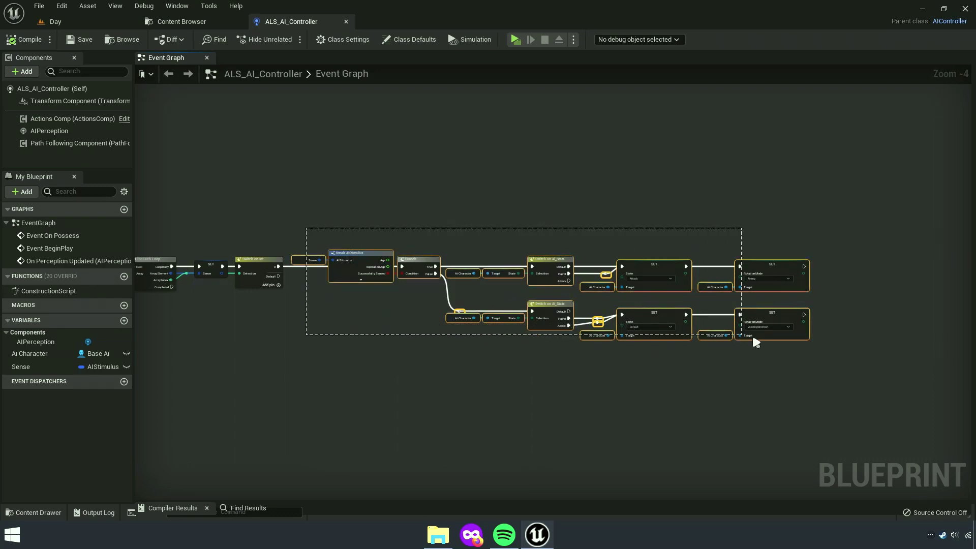
scroll(570, 372, up, 1)
scroll(390, 229, up, 4)
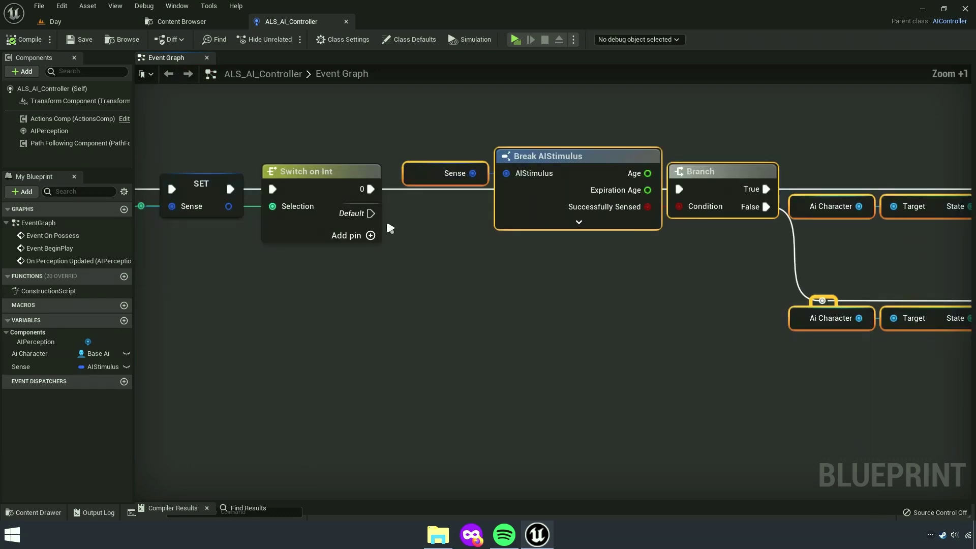
scroll(414, 225, down, 2)
scroll(279, 342, down, 1)
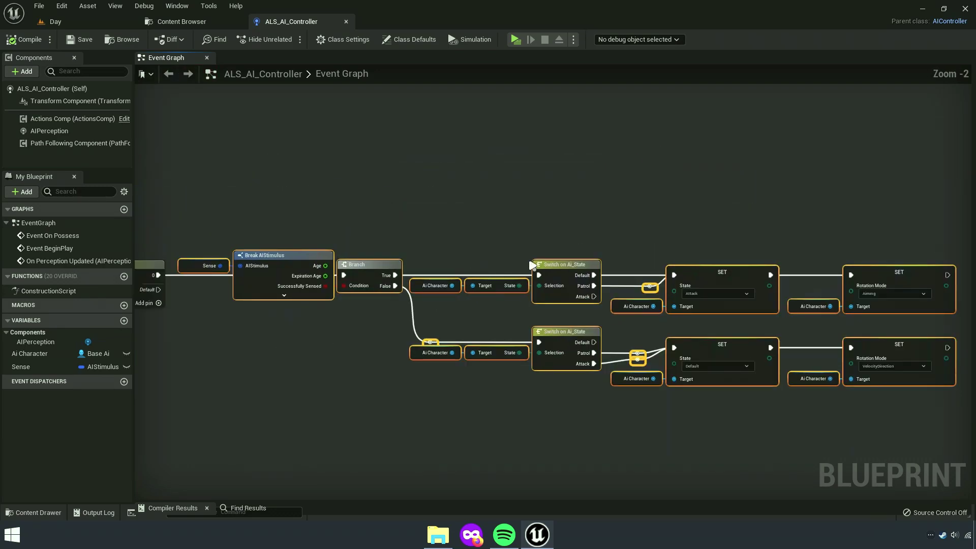
right_click(570, 267)
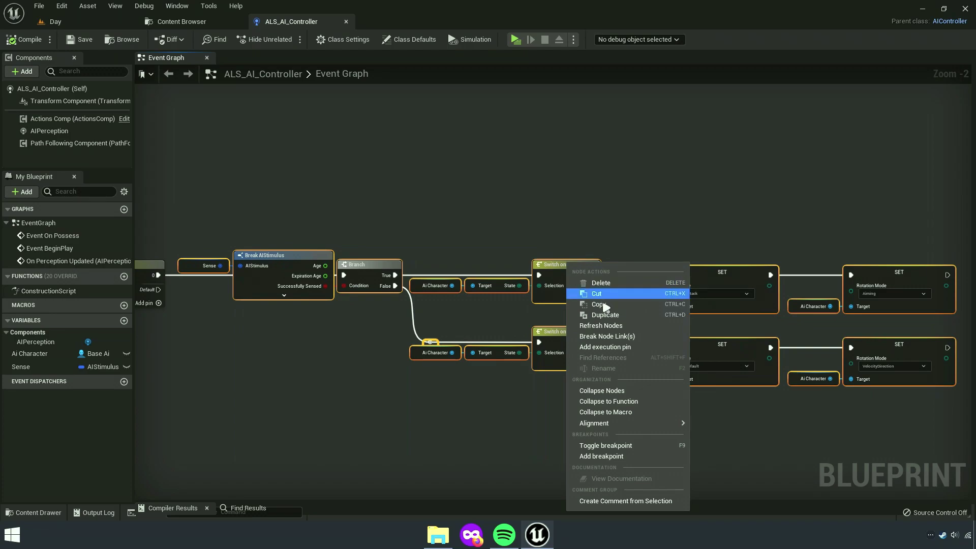
click(633, 403)
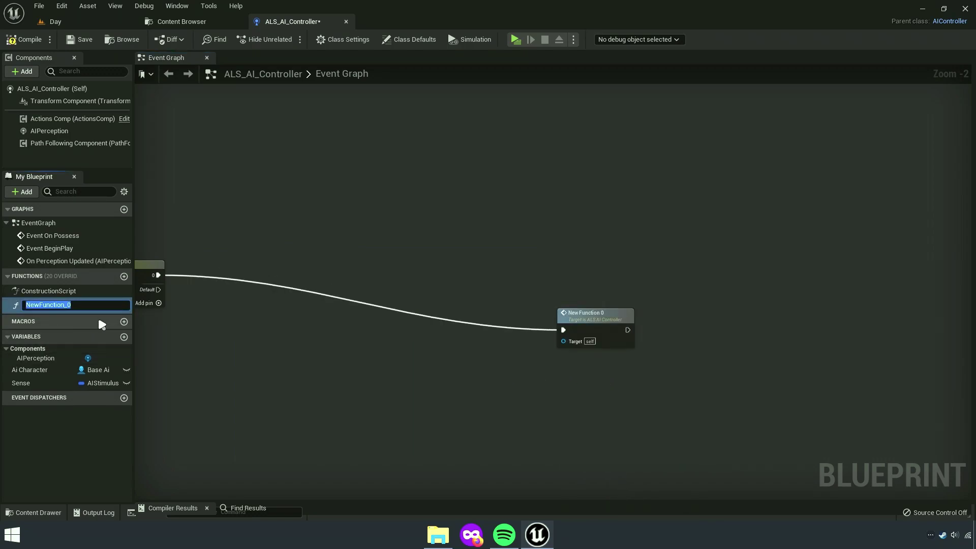
Name the collapsed function 'Sight Sense', correcting the 'Snese' typo.
text(Sight)
text( S)
text(nese)
key(ctrl+shift+Left)
text(Sense)
key(Return)
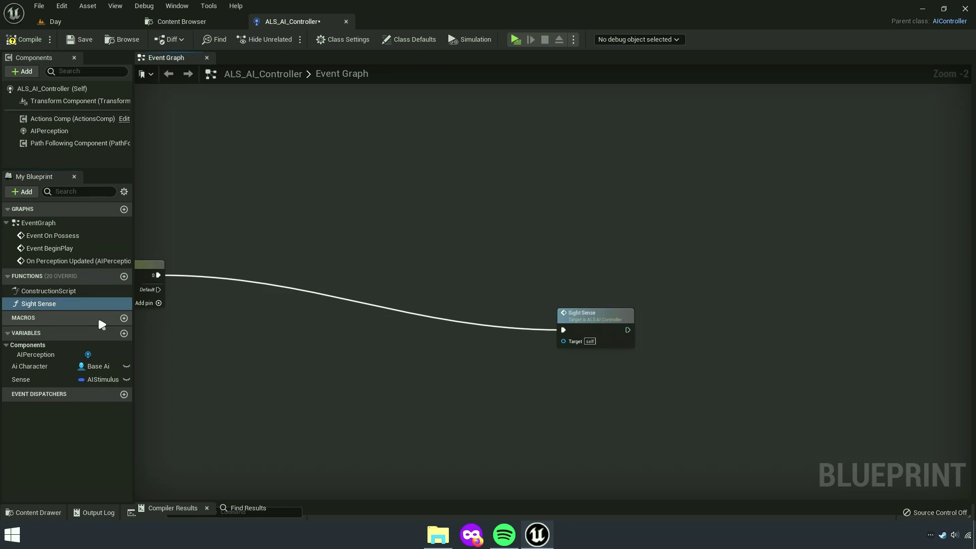
Line up the Sight Sense node beside Switch on Int.
right_drag(396, 350, 838, 292)
drag(839, 295, 454, 302)
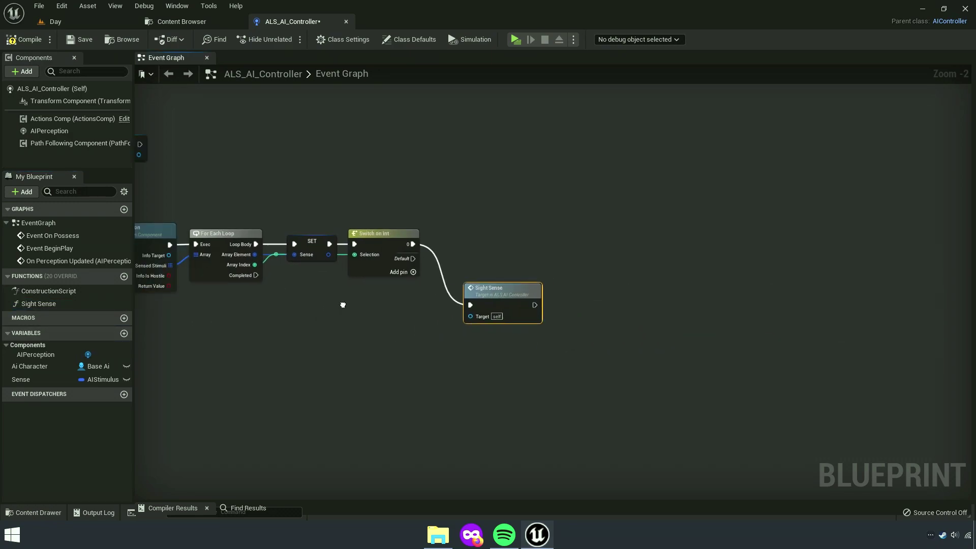
right_drag(454, 302, 675, 282)
drag(675, 282, 644, 227)
scroll(640, 234, up, 4)
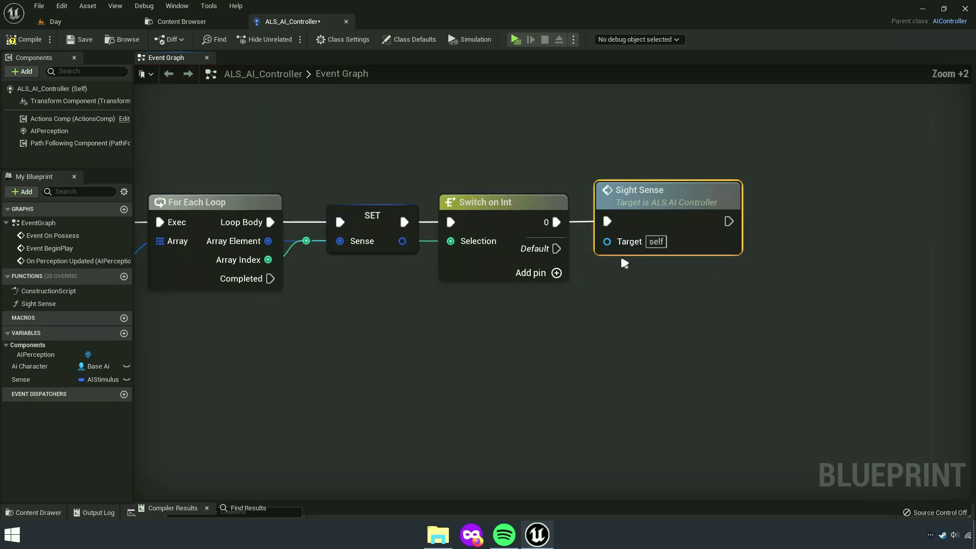
scroll(844, 274, down, 4)
mouse_move(626, 257)
right_down()
mouse_move(844, 275)
mouse_move(415, 279)
right_up()
scroll(416, 279, up, 4)
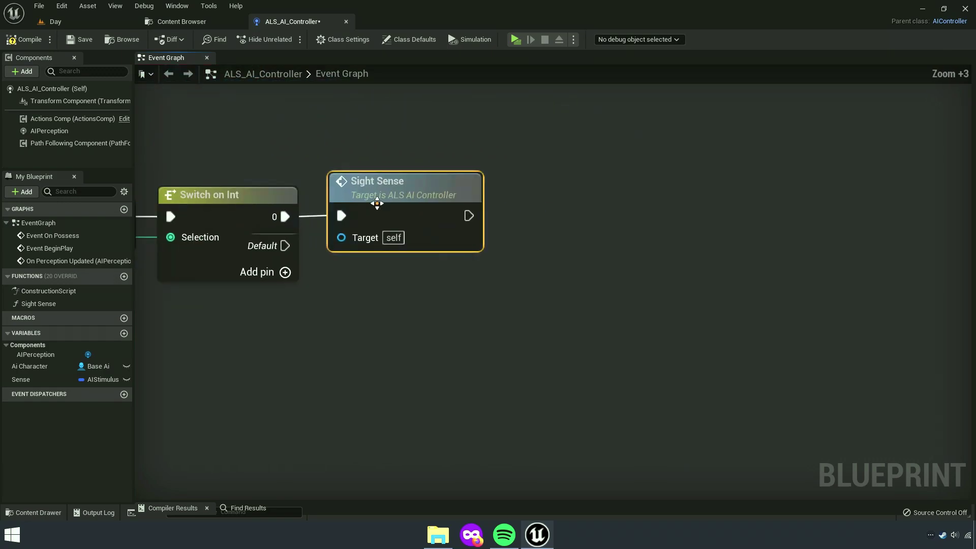
Open the Sight Sense graph, nudge its lower SET nodes down, and save the blueprint.
double_click(402, 197)
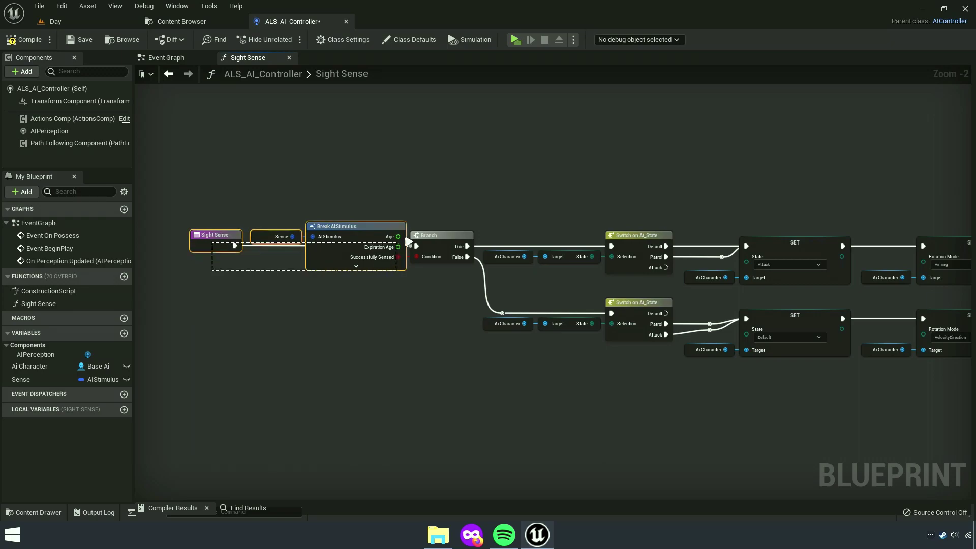
scroll(284, 290, down, 1)
right_drag(283, 289, 368, 283)
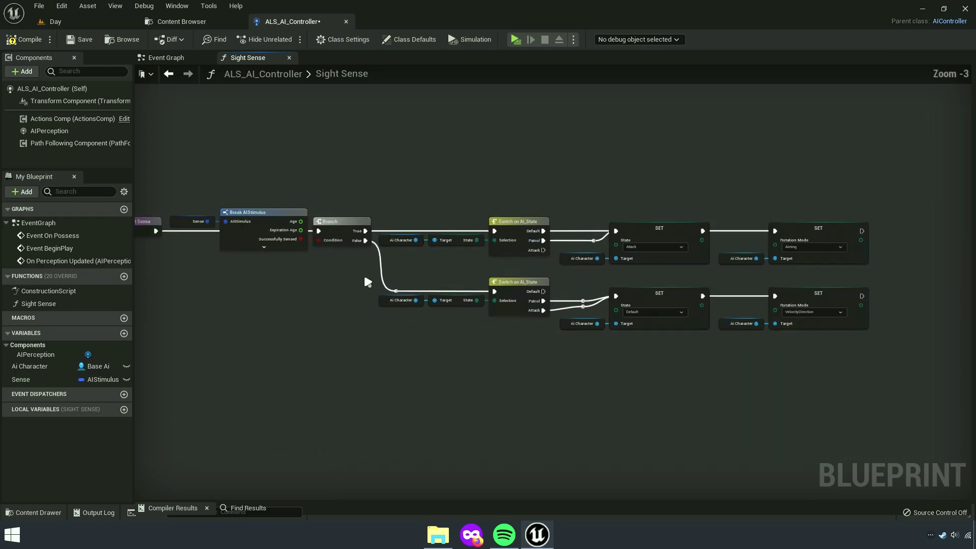
scroll(368, 282, down, 1)
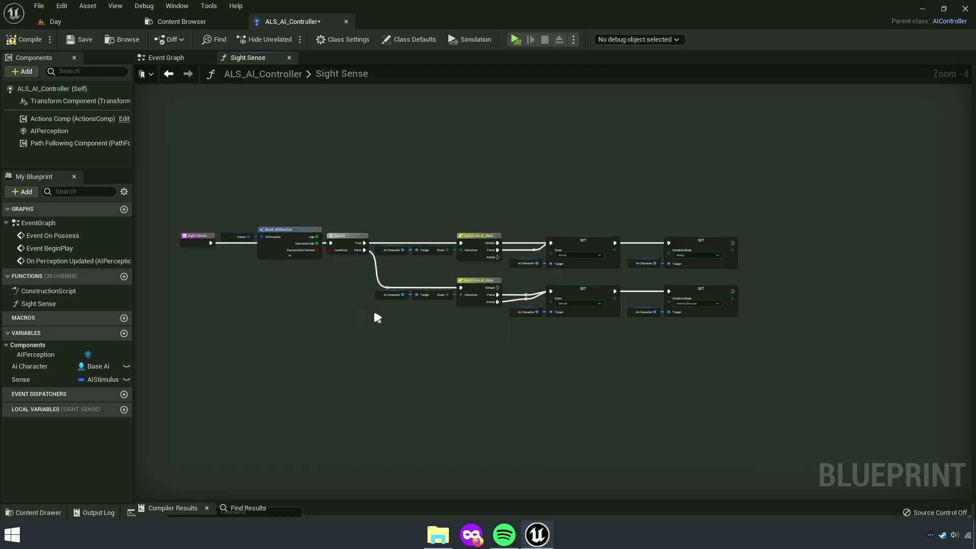
scroll(377, 317, up, 2)
scroll(449, 344, up, 1)
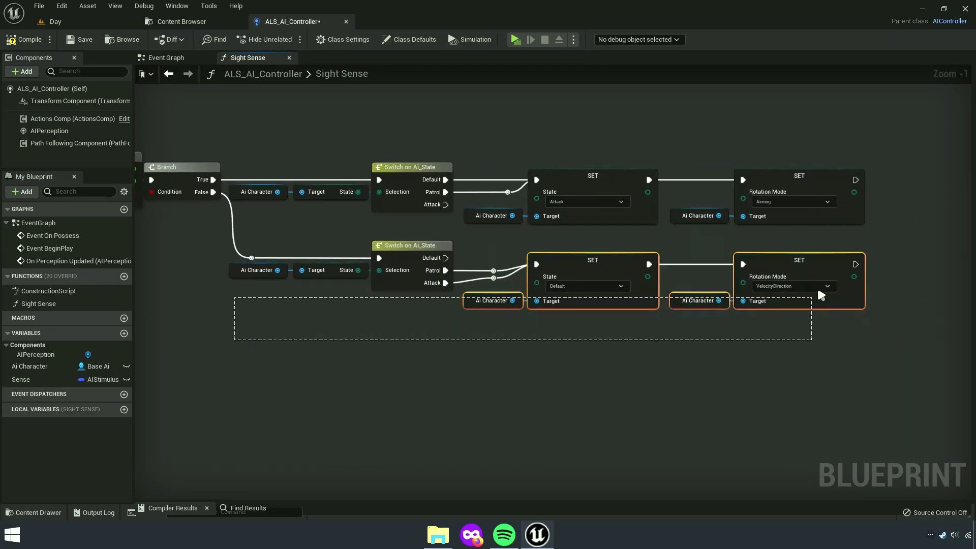
drag(854, 258, 855, 263)
click(81, 39)
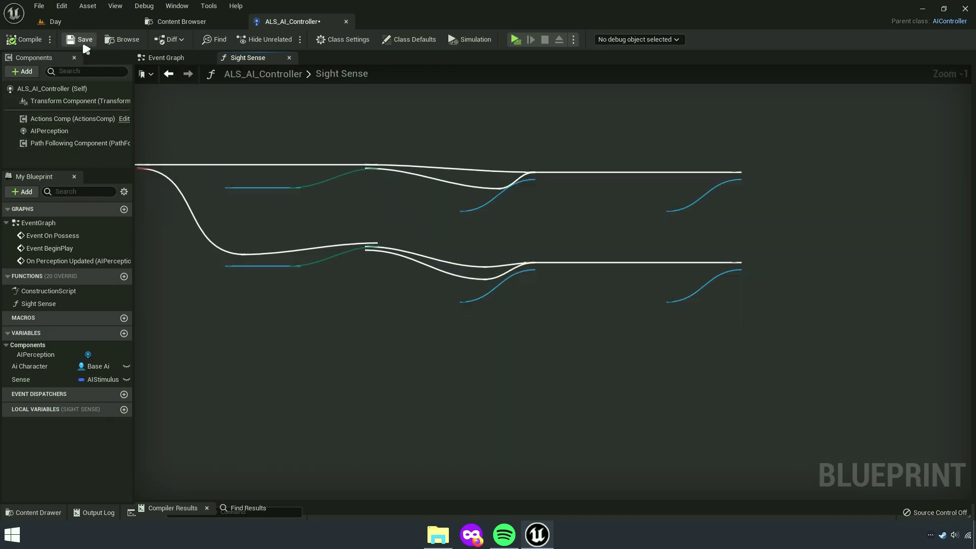
click(128, 40)
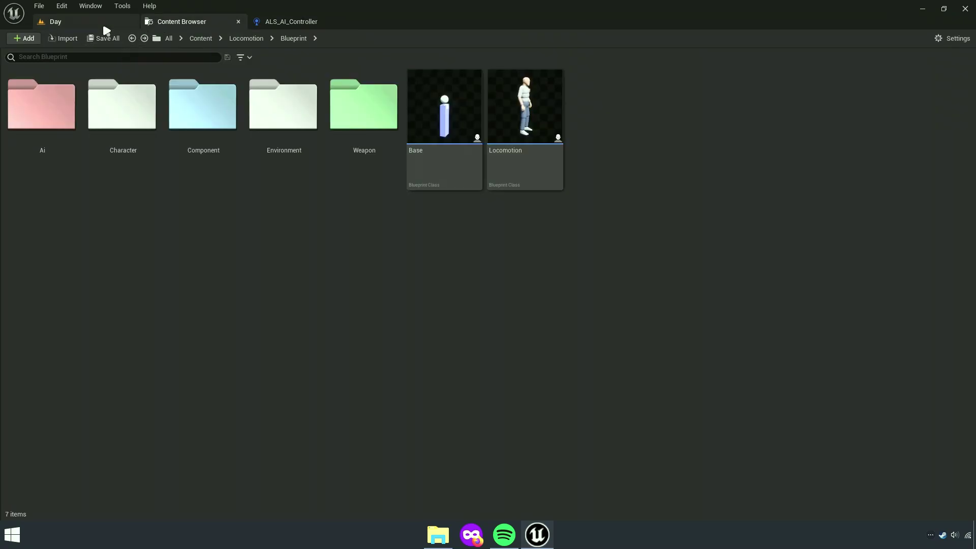
Run a standalone play-test behind the white pillar with the gameplay debugger shown, then stop.
click(104, 25)
click(218, 39)
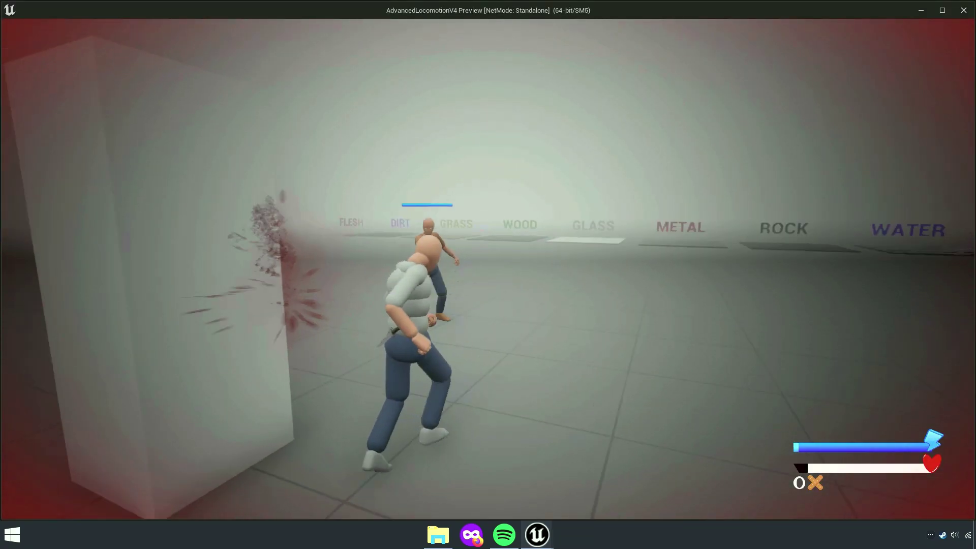
key(w)
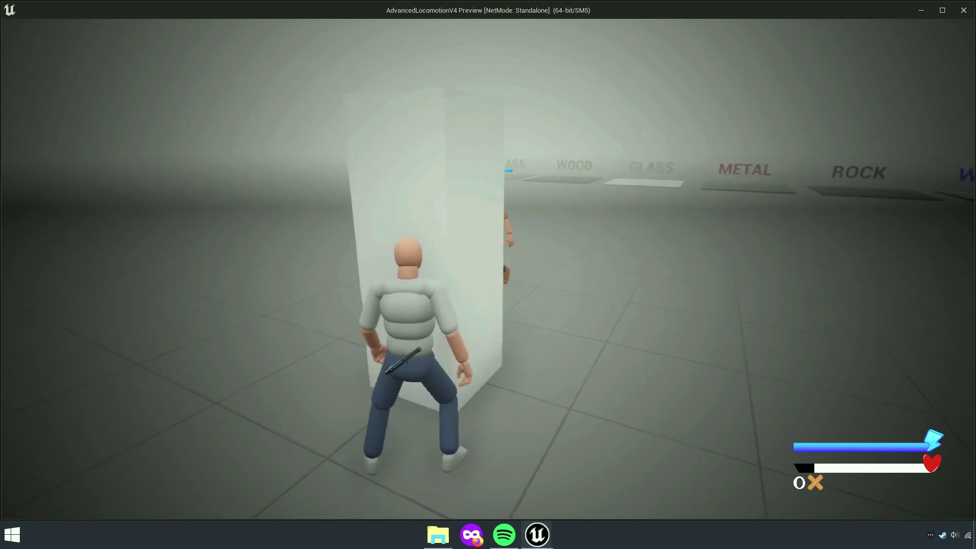
key(apostrophe)
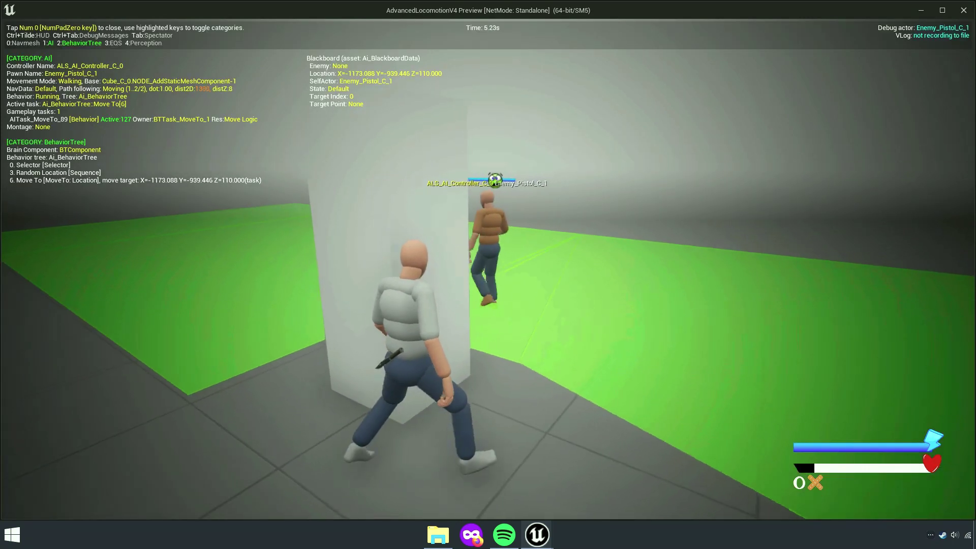
key(Escape)
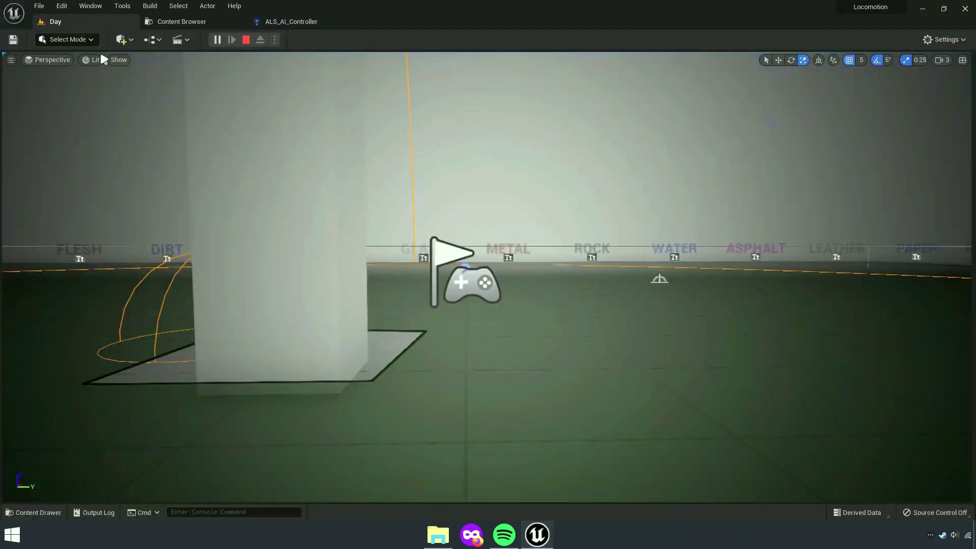
Return to ALS_AI_Controller and close the Sight Sense function graph.
click(287, 21)
mouse_move(473, 152)
right_down()
mouse_move(350, 203)
mouse_move(556, 275)
right_up()
scroll(350, 204, up, 5)
click(289, 58)
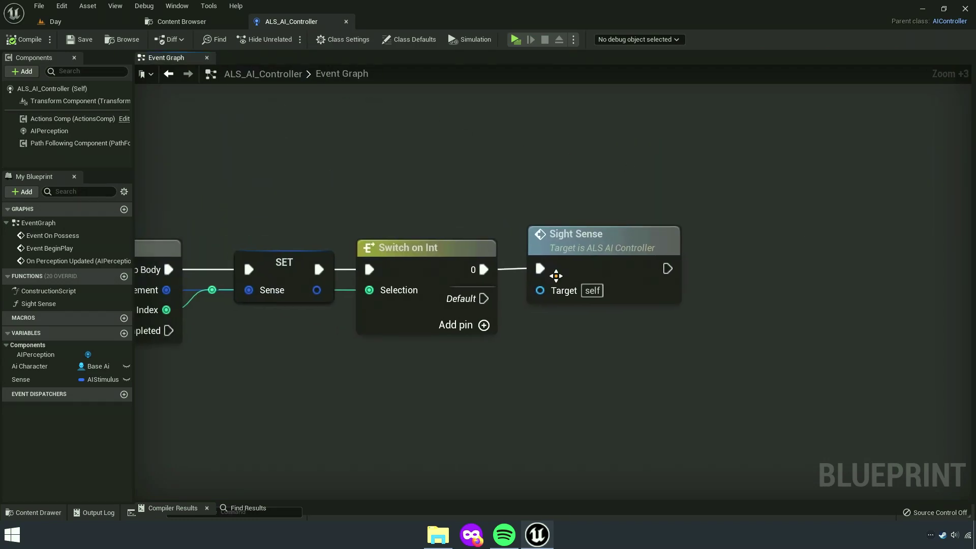
Add a 'Later' comment bubble above Switch on Int and save all modified content.
scroll(457, 257, up, 2)
click(342, 218)
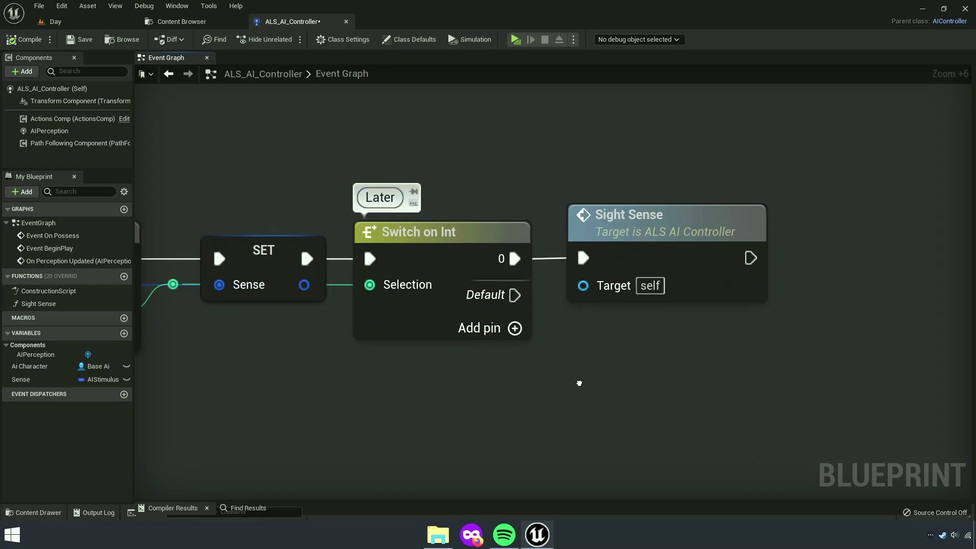
scroll(577, 383, down, 8)
click(202, 22)
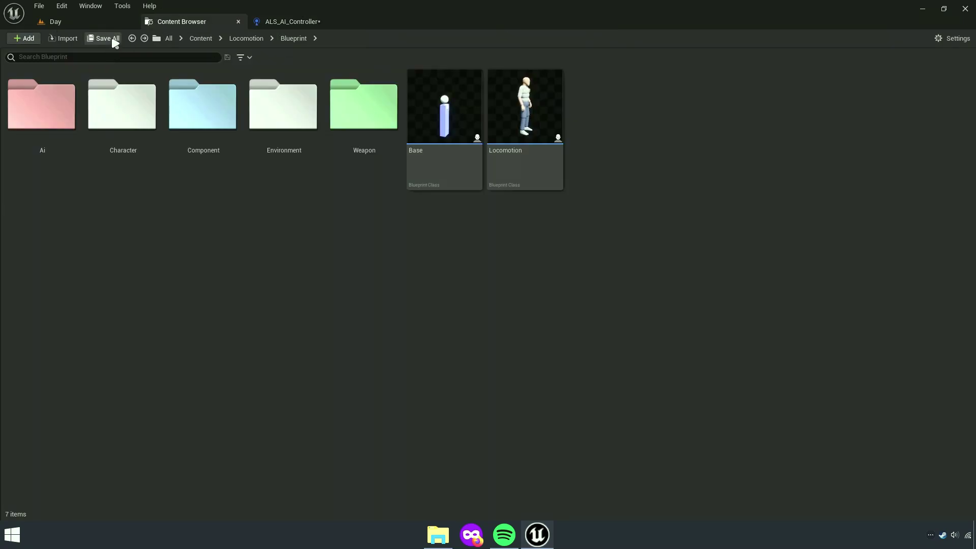